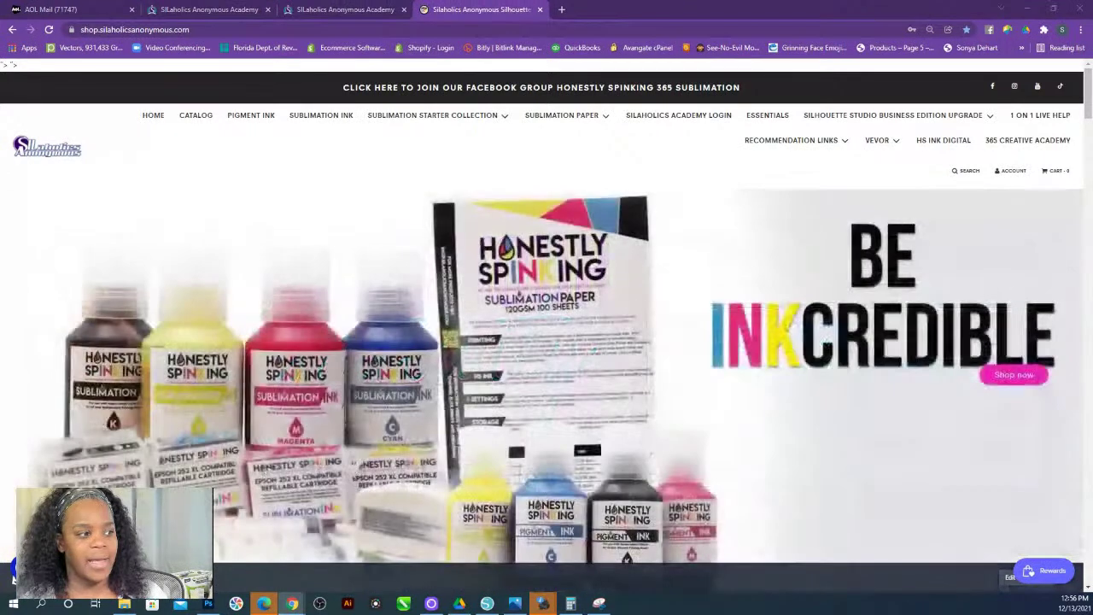
Switch to Silhouette Studio and examine the Pride Cheerleading design variations in the Untitled-2 document up close.
{"action": "left_click", "coordinate": [489, 604]}
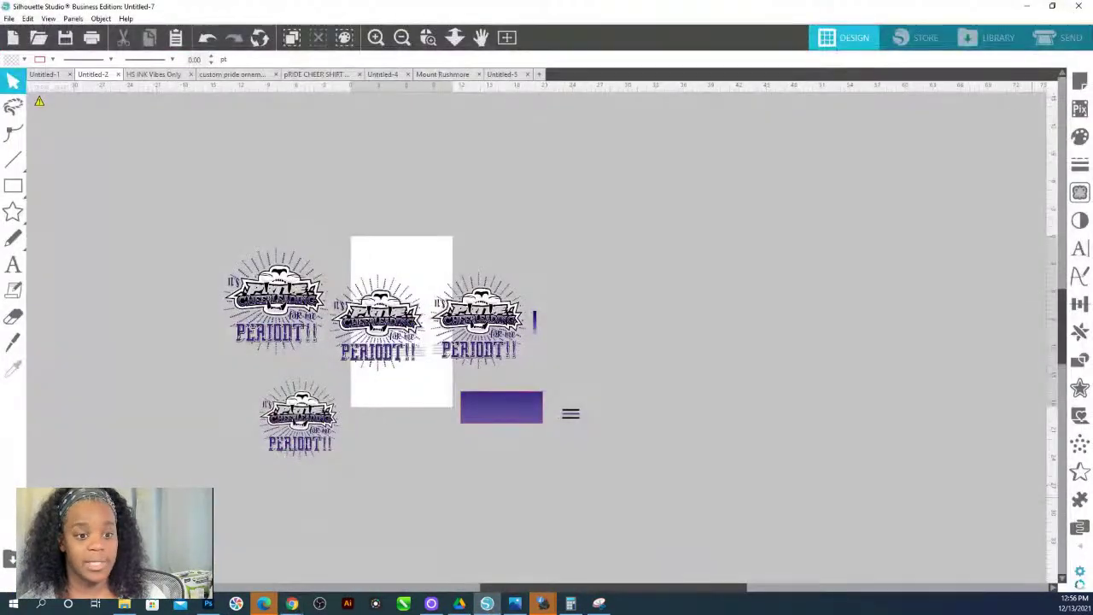
{"action": "key", "text": "alt+Tab"}
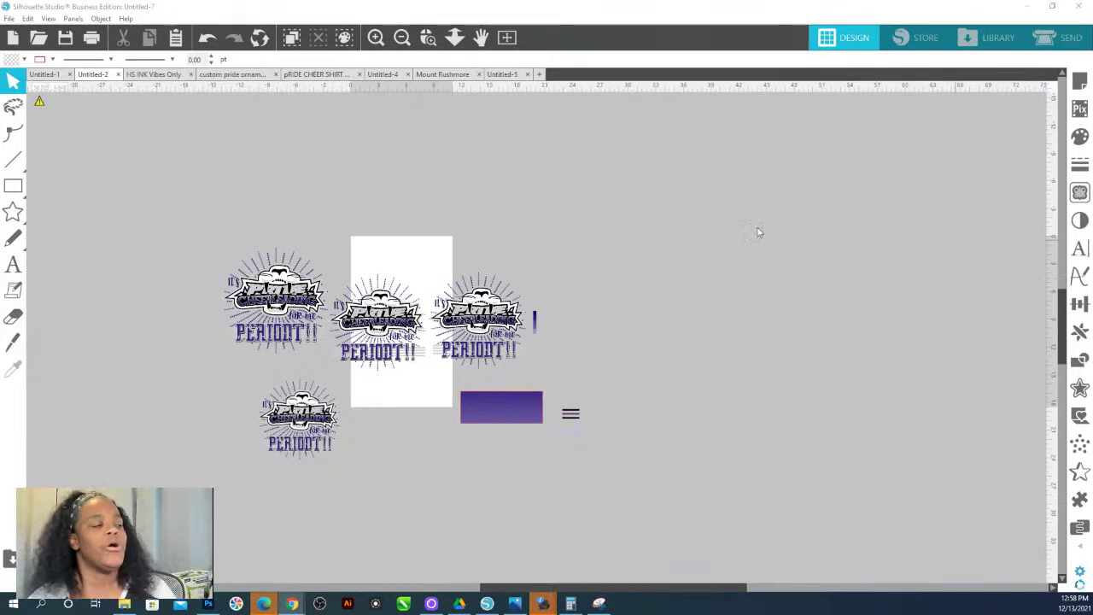
{"action": "left_click", "coordinate": [427, 37]}
{"action": "left_click_drag", "start_coordinate": [208, 247], "coordinate": [540, 416]}
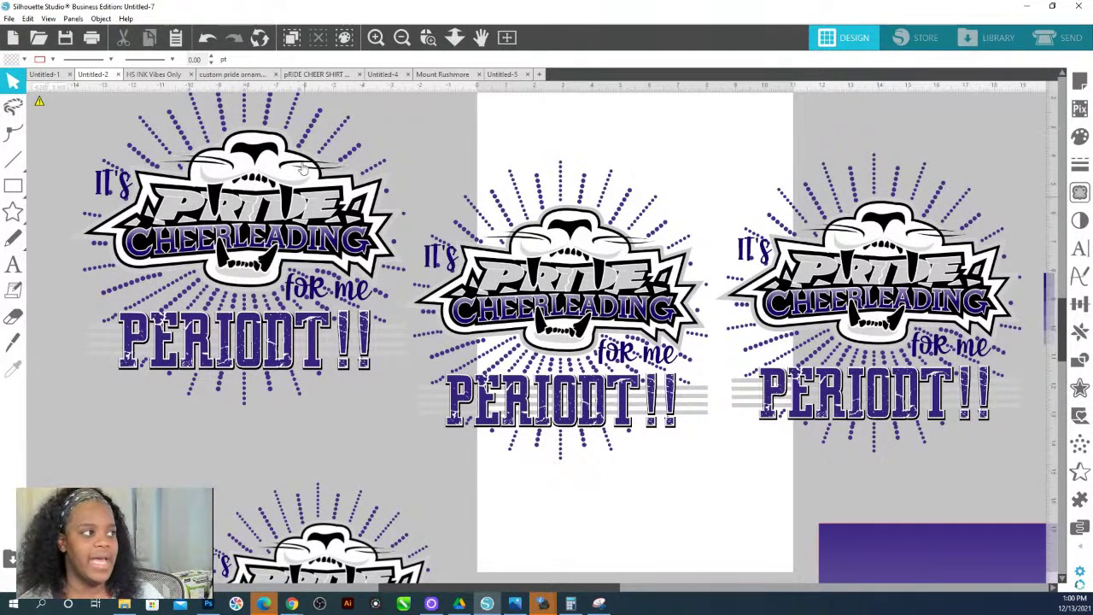
{"action": "left_click", "coordinate": [454, 37]}
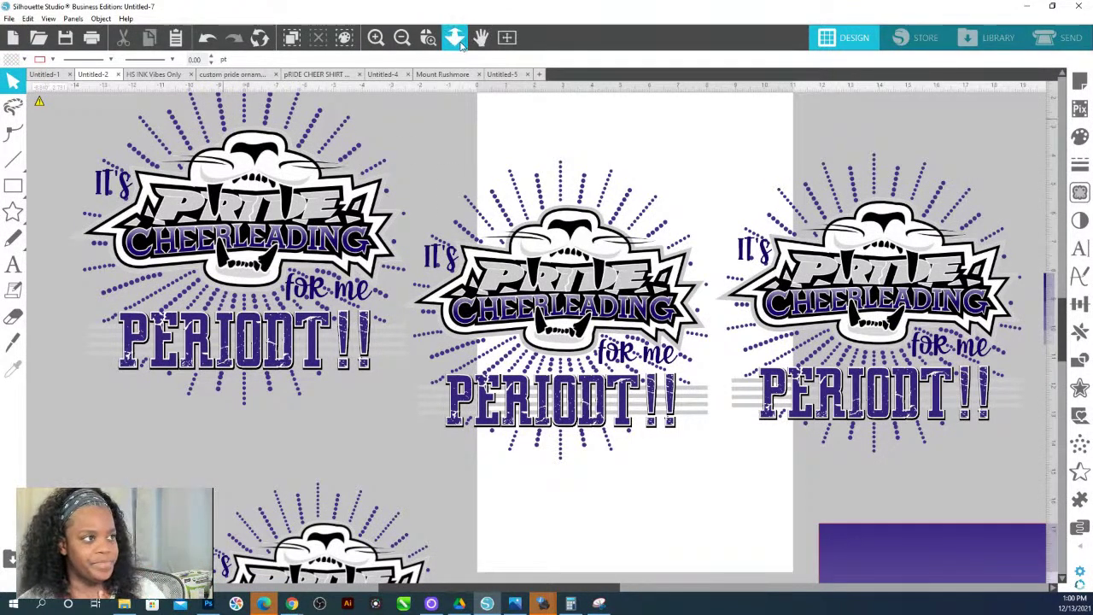
{"action": "left_click_drag", "start_coordinate": [459, 101], "coordinate": [401, 119]}
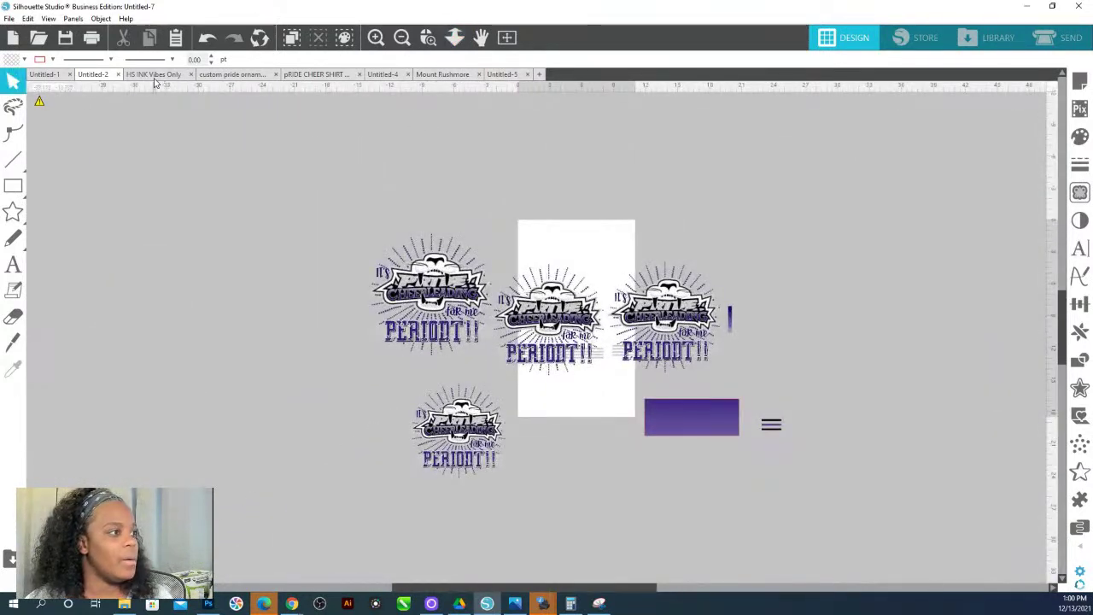
{"action": "left_click", "coordinate": [428, 36]}
{"action": "left_click_drag", "start_coordinate": [359, 255], "coordinate": [817, 442]}
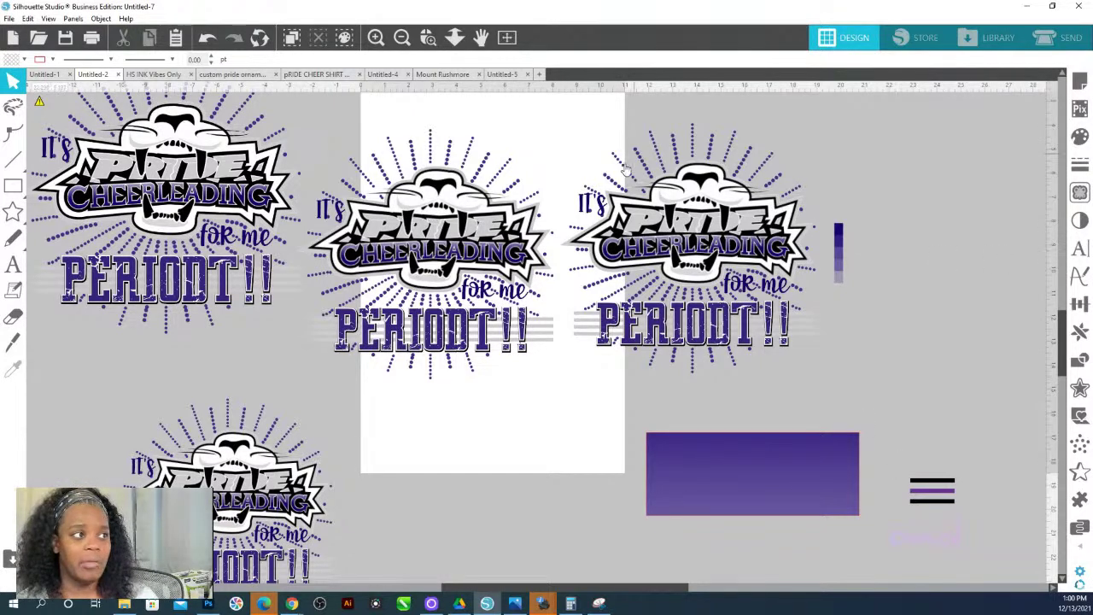
{"action": "left_click", "coordinate": [454, 36]}
{"action": "left_click_drag", "start_coordinate": [577, 274], "coordinate": [615, 374]}
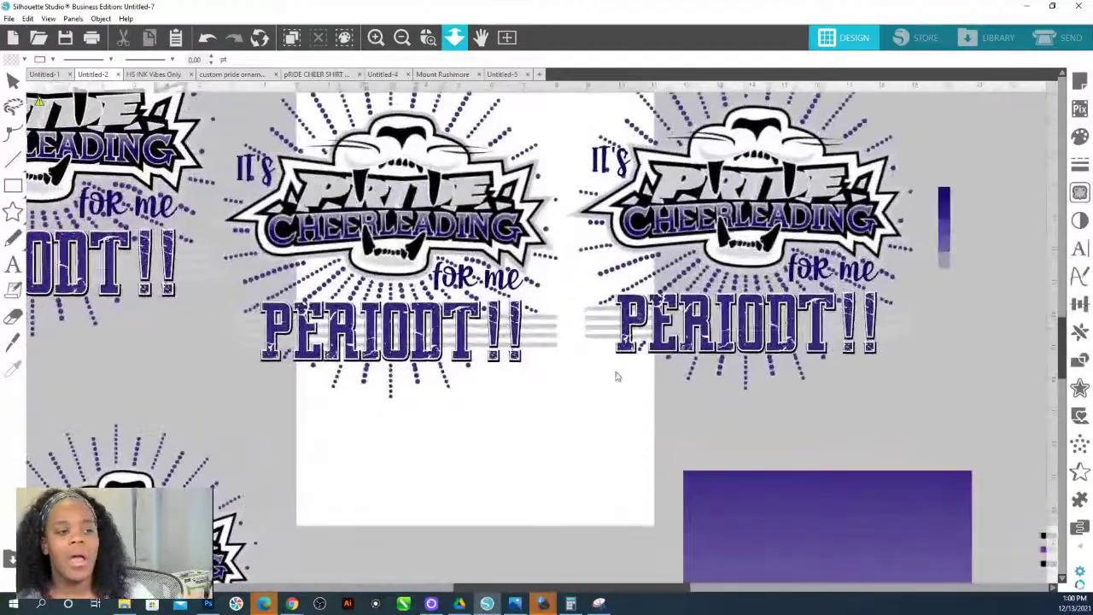
Move the purple gradient rectangle sideways so it sits closer beneath the white page.
{"action": "left_click_drag", "start_coordinate": [806, 520], "coordinate": [642, 584]}
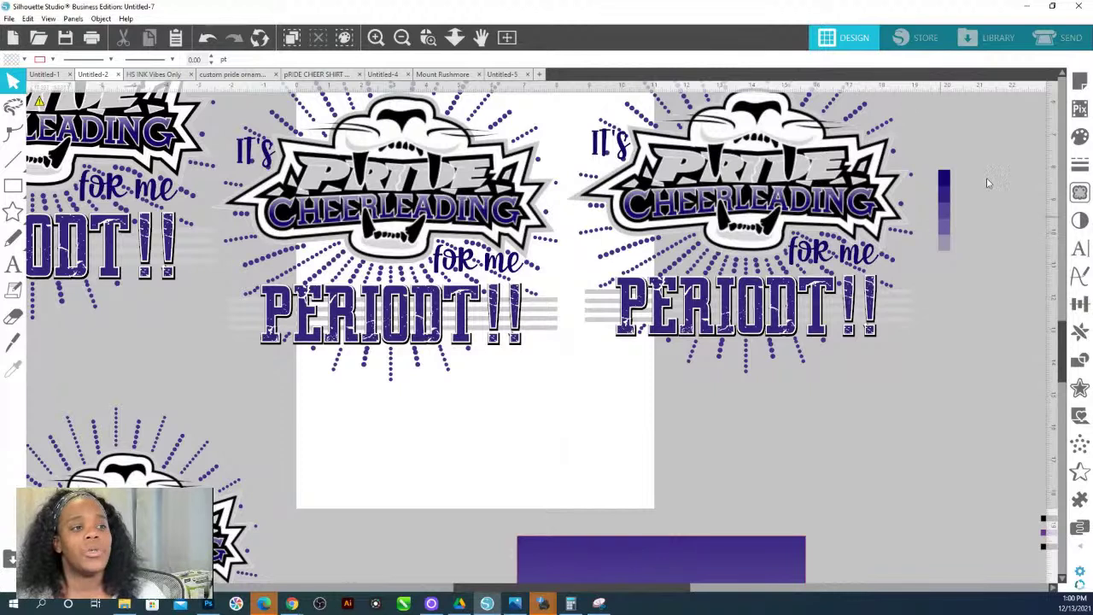
{"action": "left_click", "coordinate": [428, 37]}
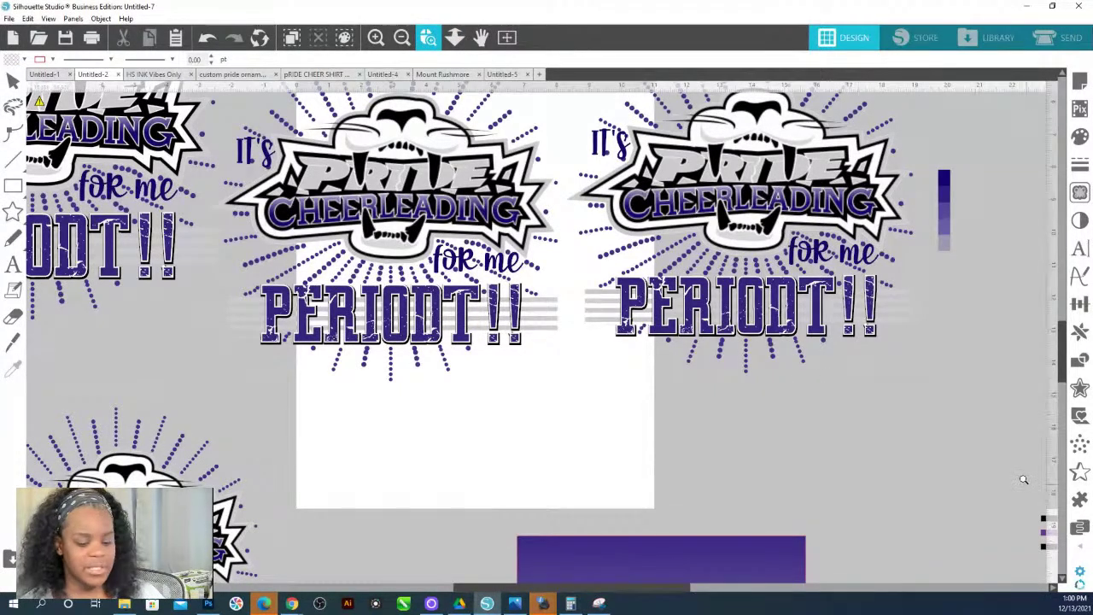
{"action": "left_click_drag", "start_coordinate": [988, 460], "coordinate": [598, 465]}
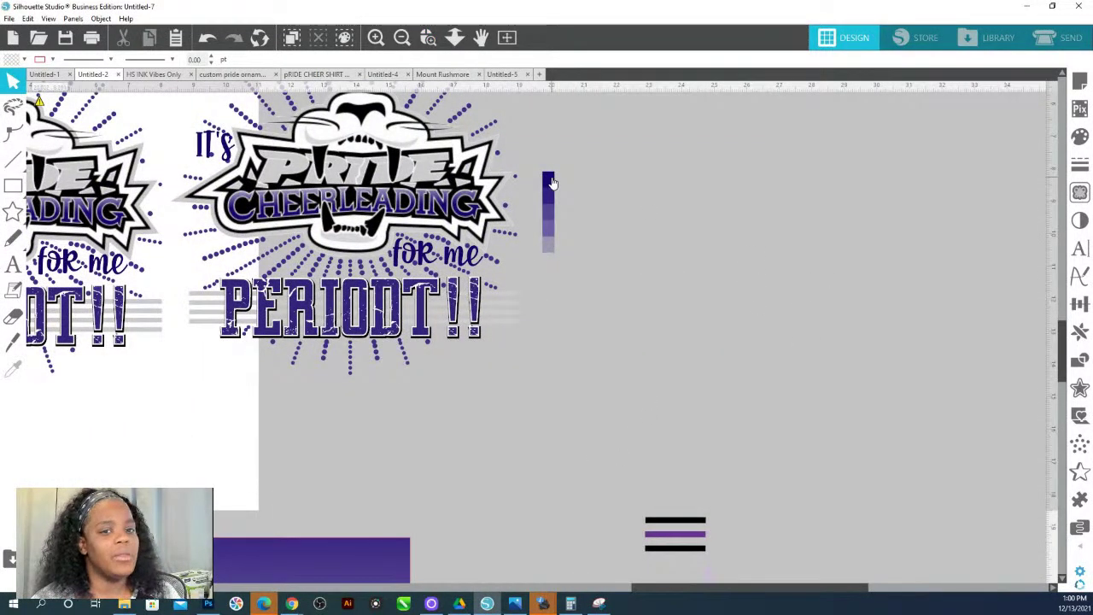
Duplicate the column of purple swatches and place the copy to the right of the original, at about X 20.97, Y 8.14 in.
{"action": "left_click", "coordinate": [549, 249]}
{"action": "key", "text": "i"}
{"action": "key", "text": "ctrl+Right"}
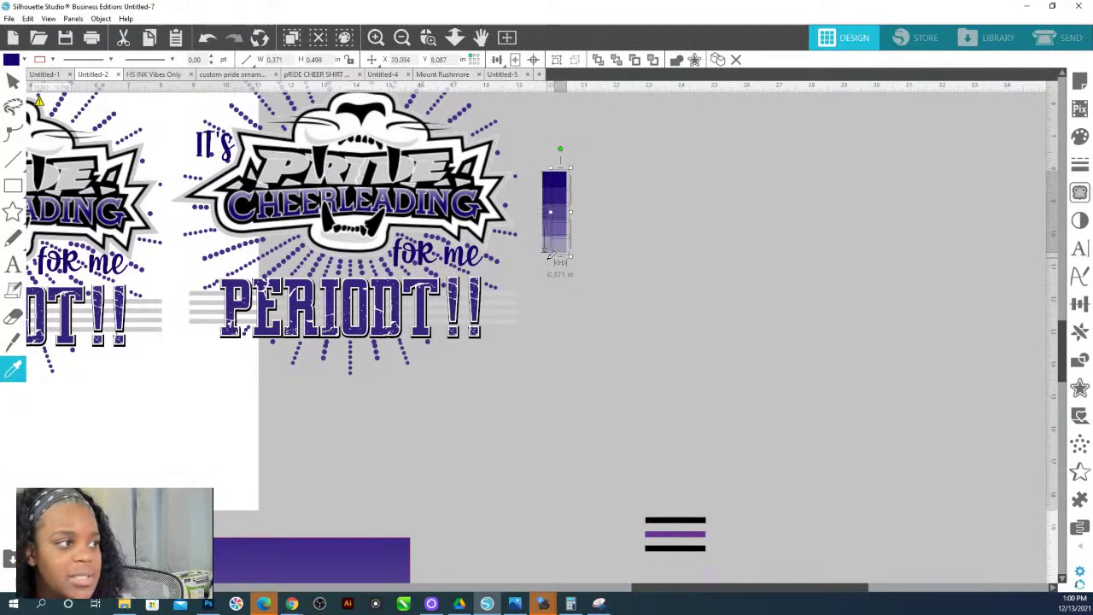
{"action": "key", "text": "v"}
{"action": "left_click_drag", "start_coordinate": [561, 184], "coordinate": [594, 185]}
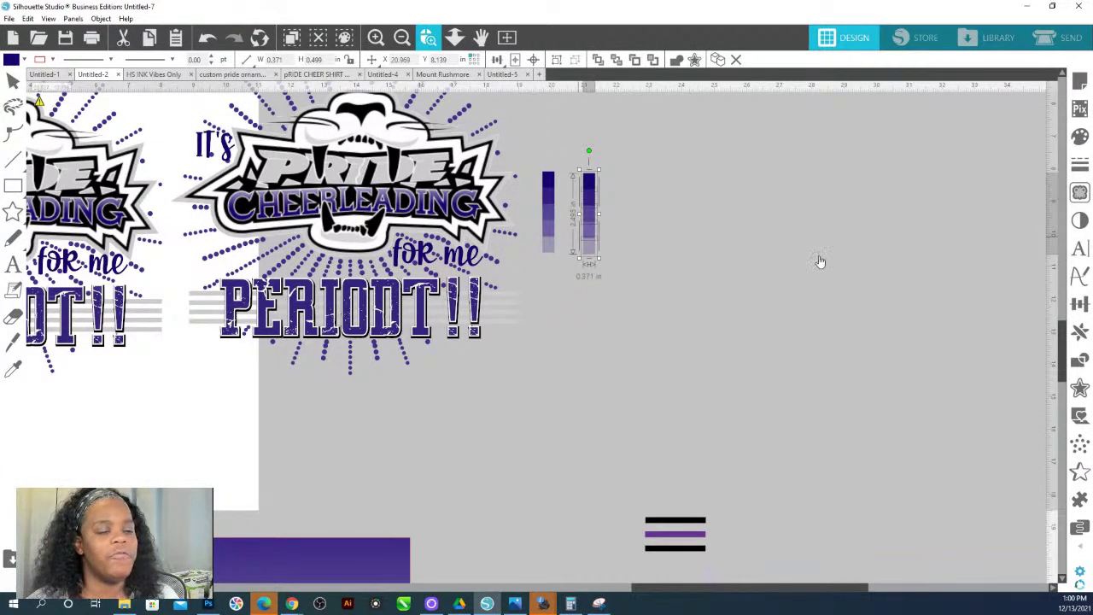
Fill the top swatch of the original column with the light gray sampled from the PRIDE lettering.
{"action": "scroll", "coordinate": [769, 269], "scroll_direction": "up", "scroll_amount": 3}
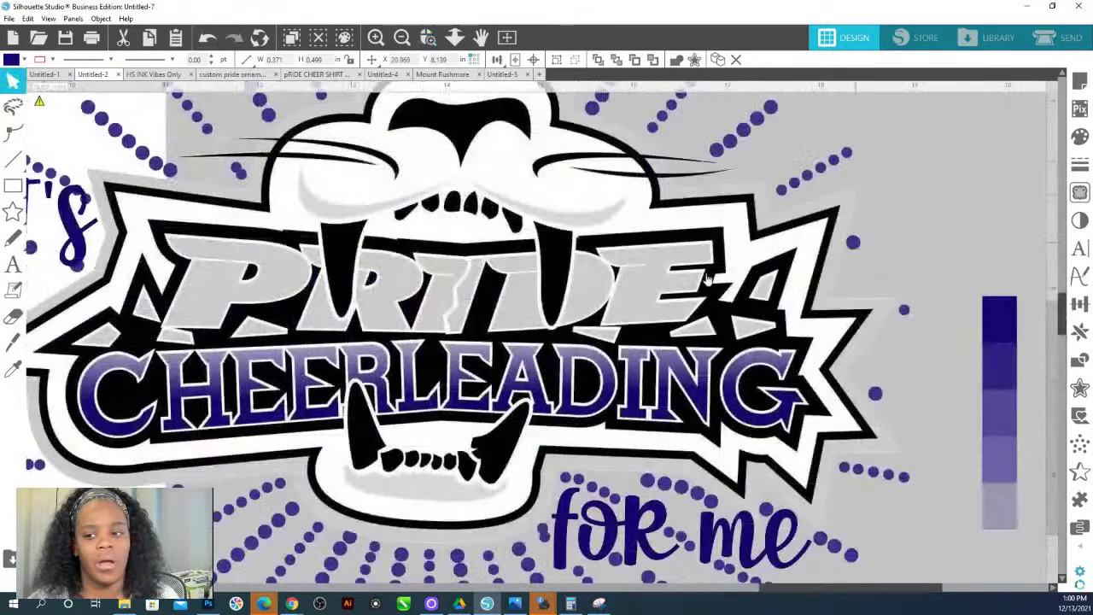
{"action": "left_click", "coordinate": [999, 326]}
{"action": "left_click", "coordinate": [1080, 136]}
{"action": "left_click", "coordinate": [1008, 142]}
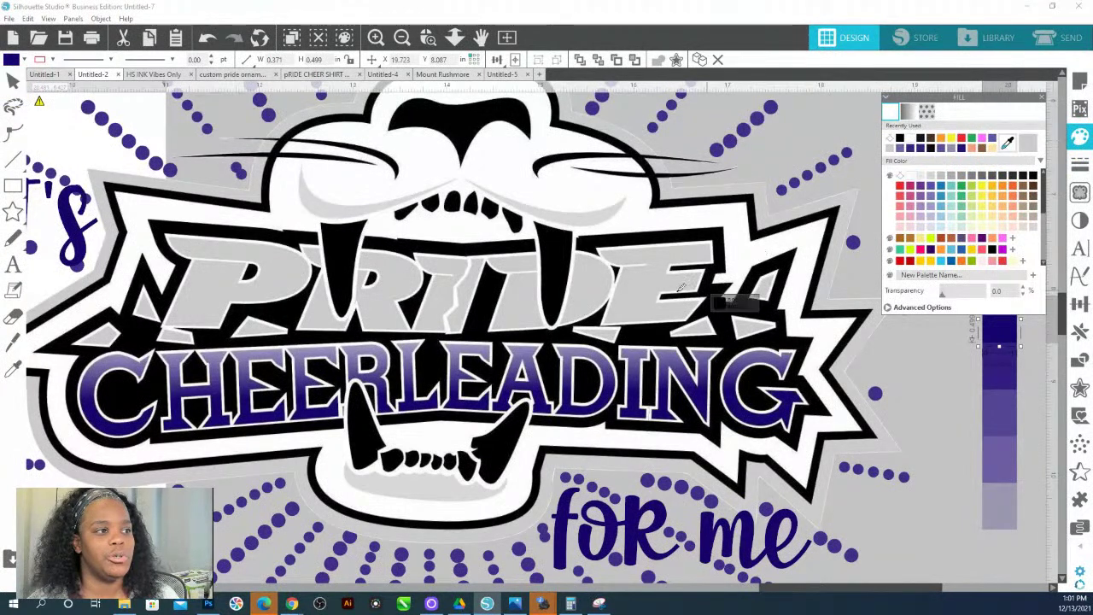
{"action": "left_click", "coordinate": [688, 298]}
Fill the original column's second swatch with black sampled from the design and its third with the light purple from the CHEERLEADING lettering.
{"action": "left_click", "coordinate": [993, 376]}
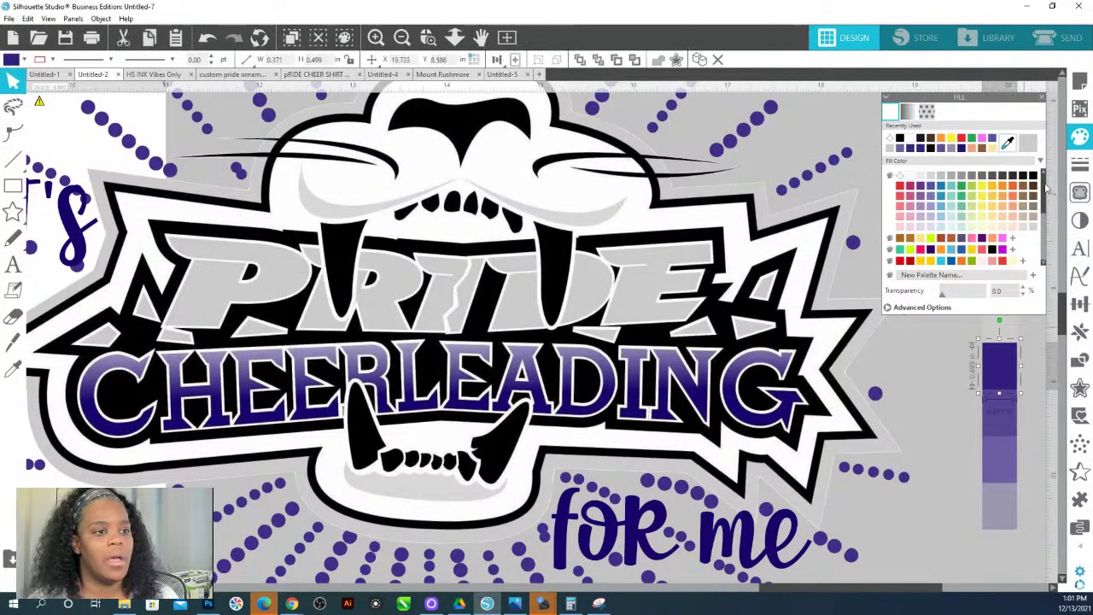
{"action": "left_click", "coordinate": [1008, 142]}
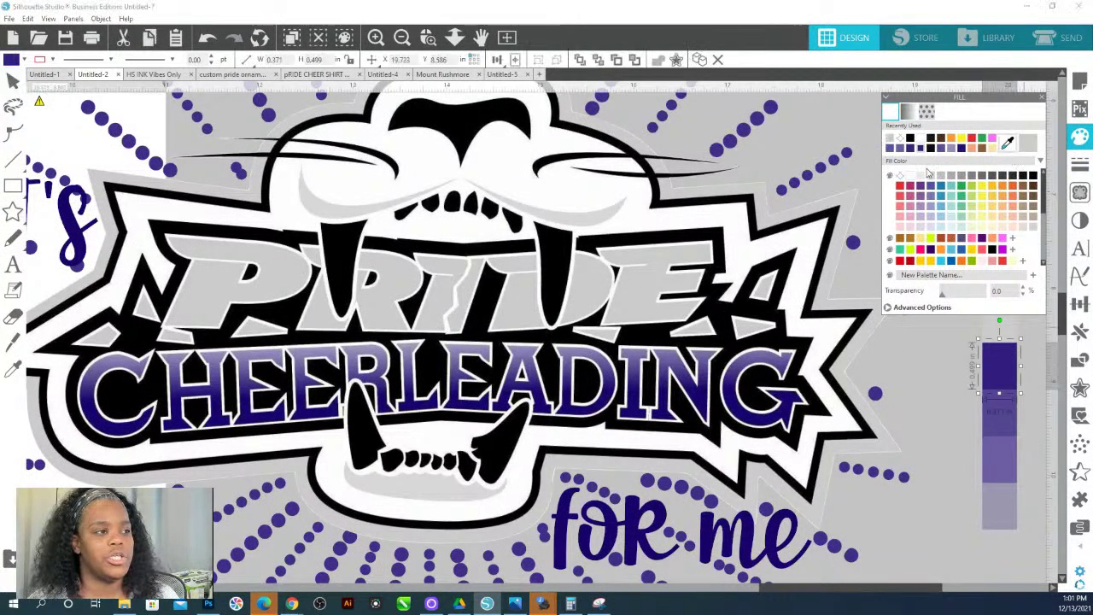
{"action": "left_click", "coordinate": [698, 216]}
{"action": "left_click", "coordinate": [1007, 425]}
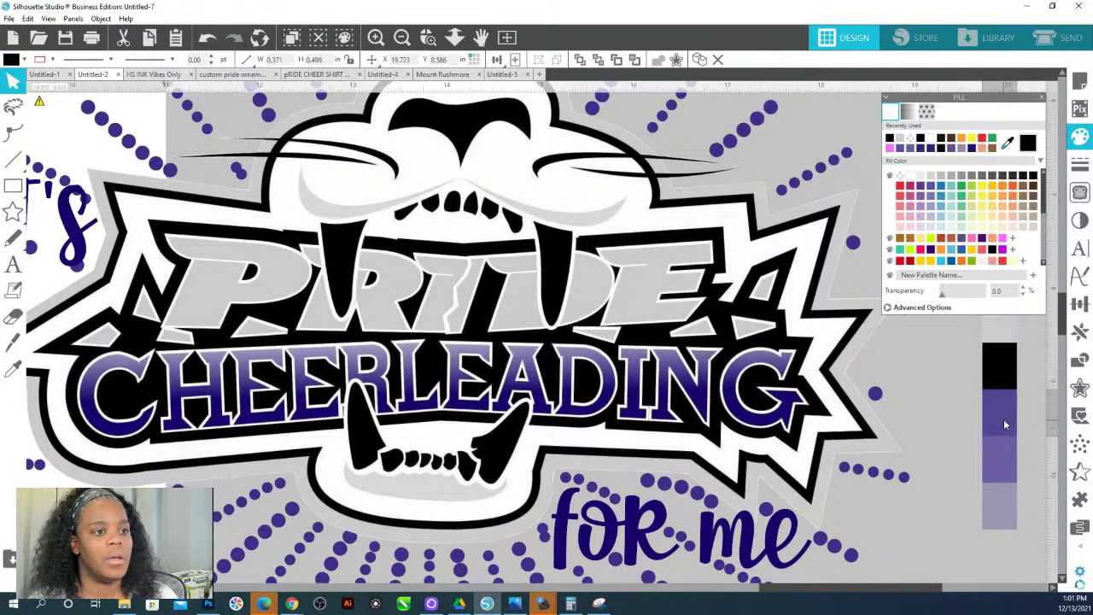
{"action": "left_click", "coordinate": [1008, 143]}
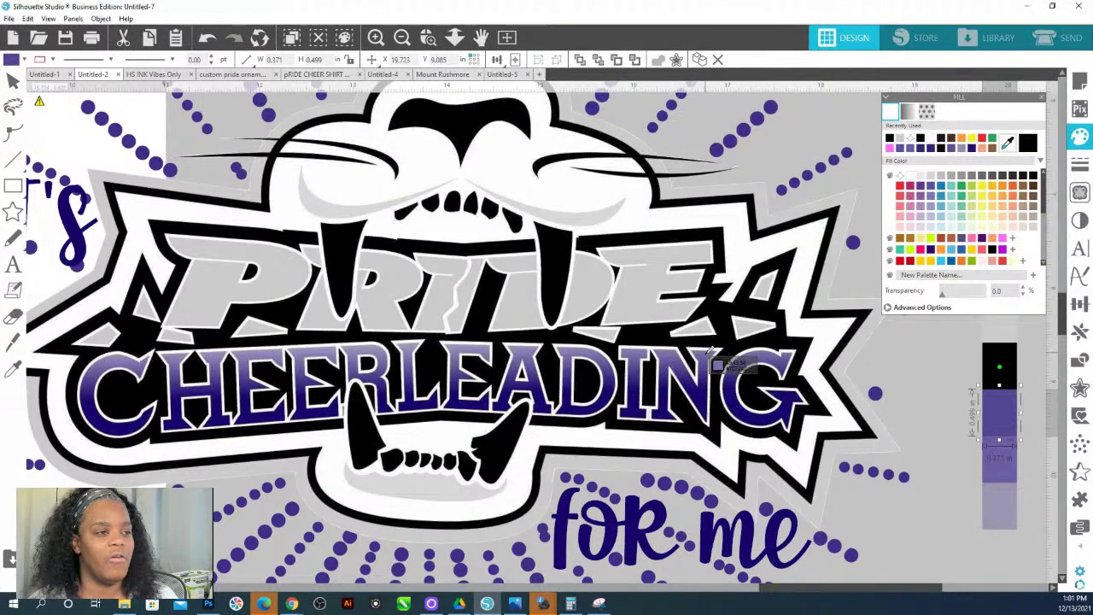
{"action": "left_click", "coordinate": [714, 355]}
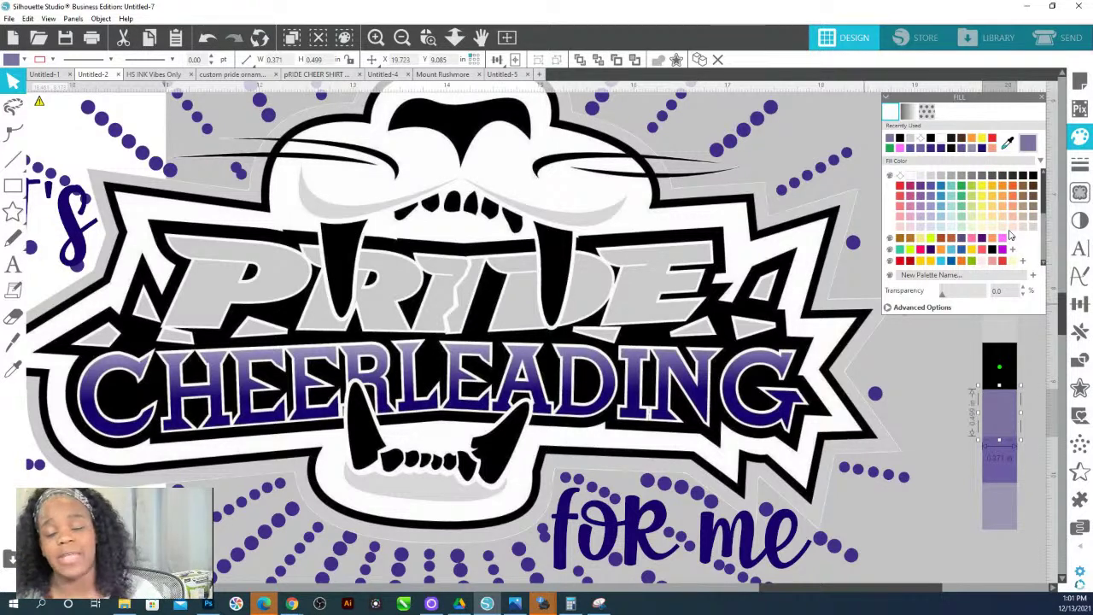
Fill the original column's fourth swatch with the white sampled from the design's outer border.
{"action": "scroll", "coordinate": [1011, 237], "scroll_direction": "down", "scroll_amount": 5}
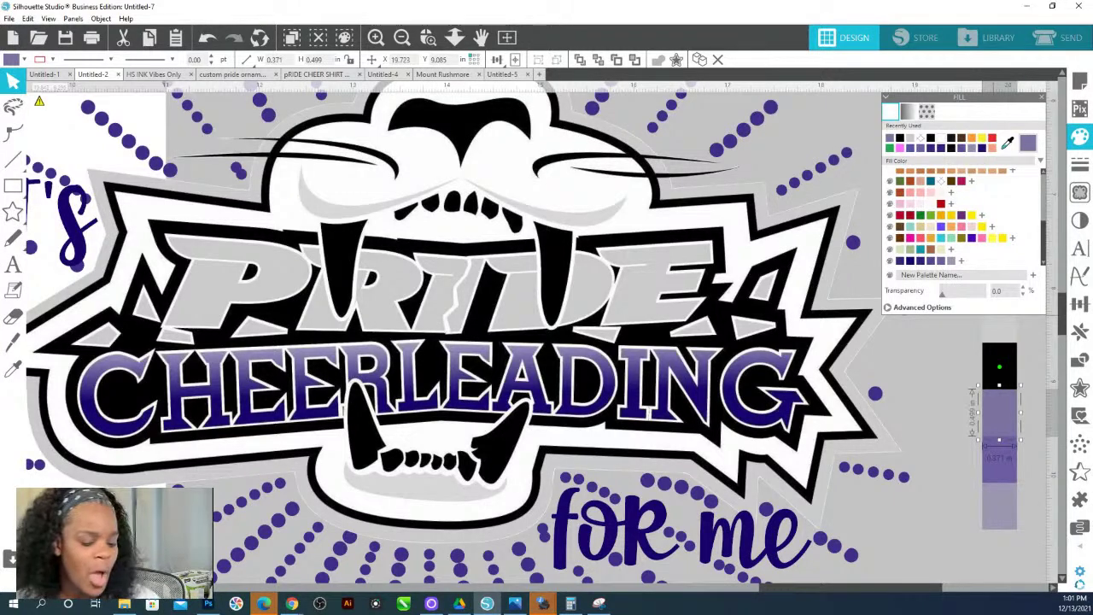
{"action": "left_click_drag", "start_coordinate": [919, 388], "coordinate": [446, 281]}
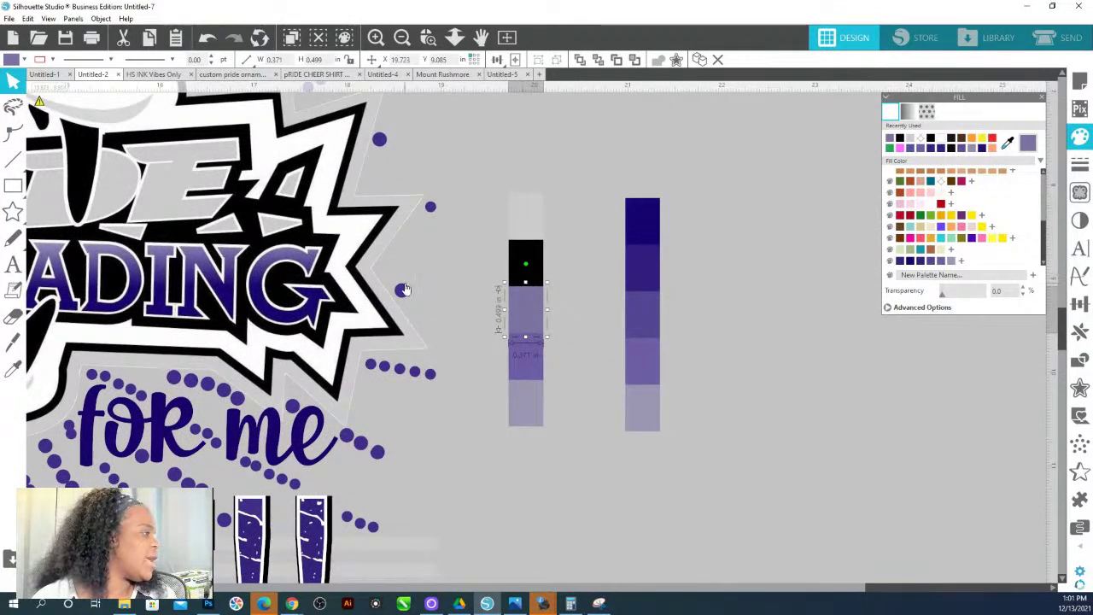
{"action": "left_click_drag", "start_coordinate": [521, 311], "coordinate": [533, 359]}
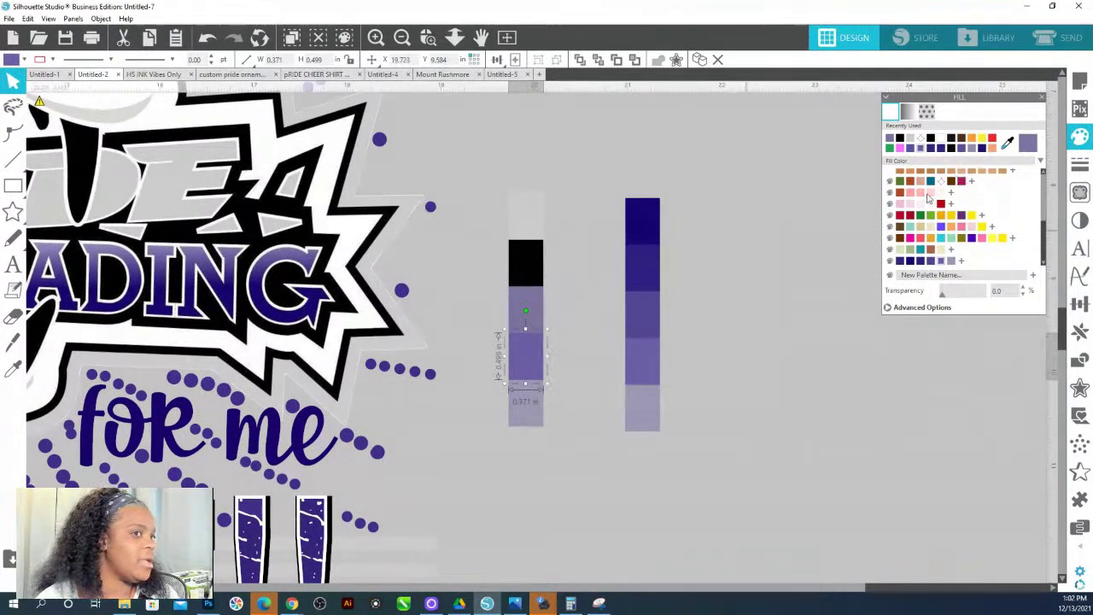
{"action": "left_click", "coordinate": [1007, 146]}
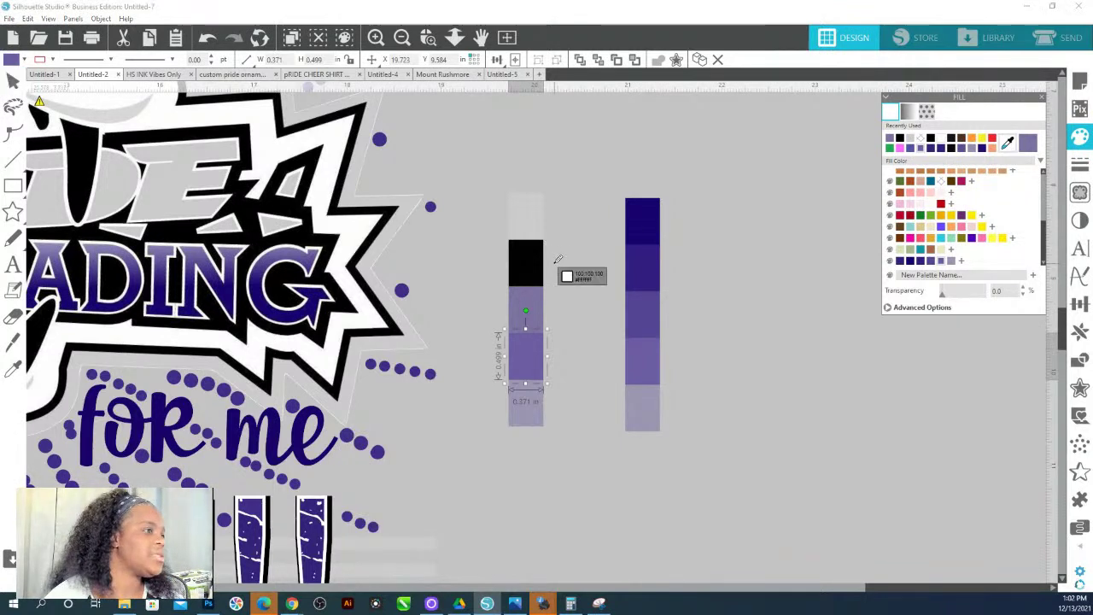
{"action": "left_click", "coordinate": [367, 322]}
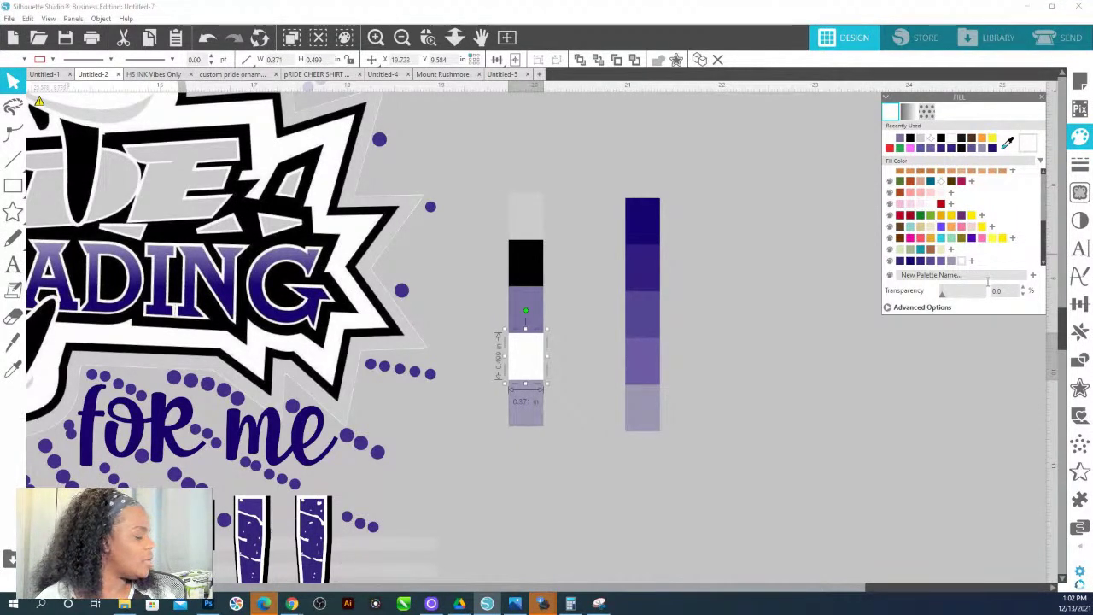
Draw a rectangle about 13.8 by 5.2 in across the upper part of the page, above the cheerleading designs.
{"action": "left_click", "coordinate": [454, 37]}
{"action": "left_click", "coordinate": [490, 234]}
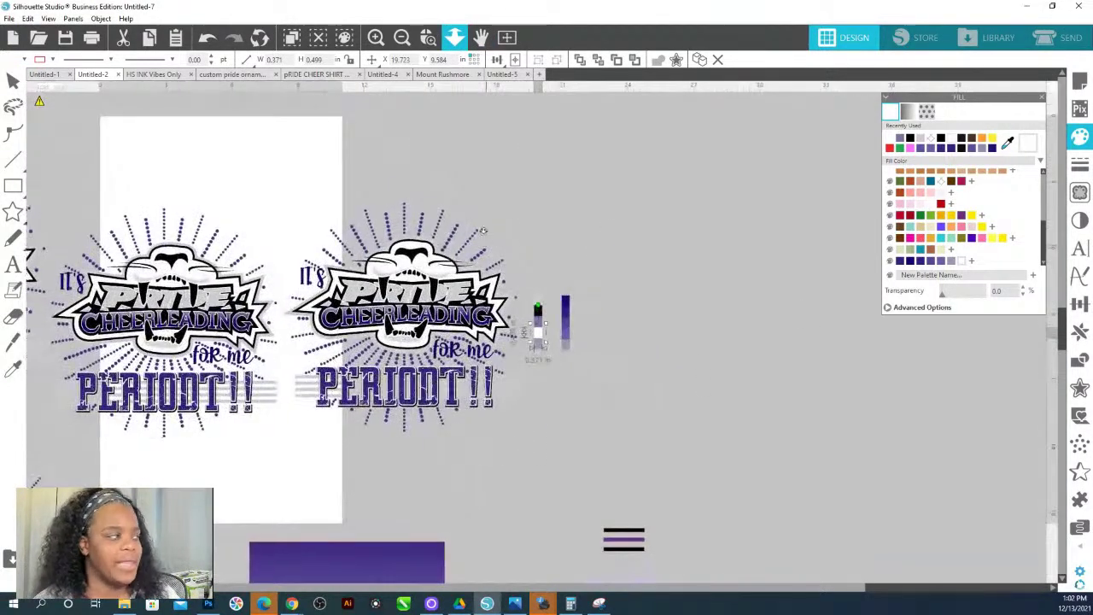
{"action": "left_click_drag", "start_coordinate": [483, 236], "coordinate": [483, 229]}
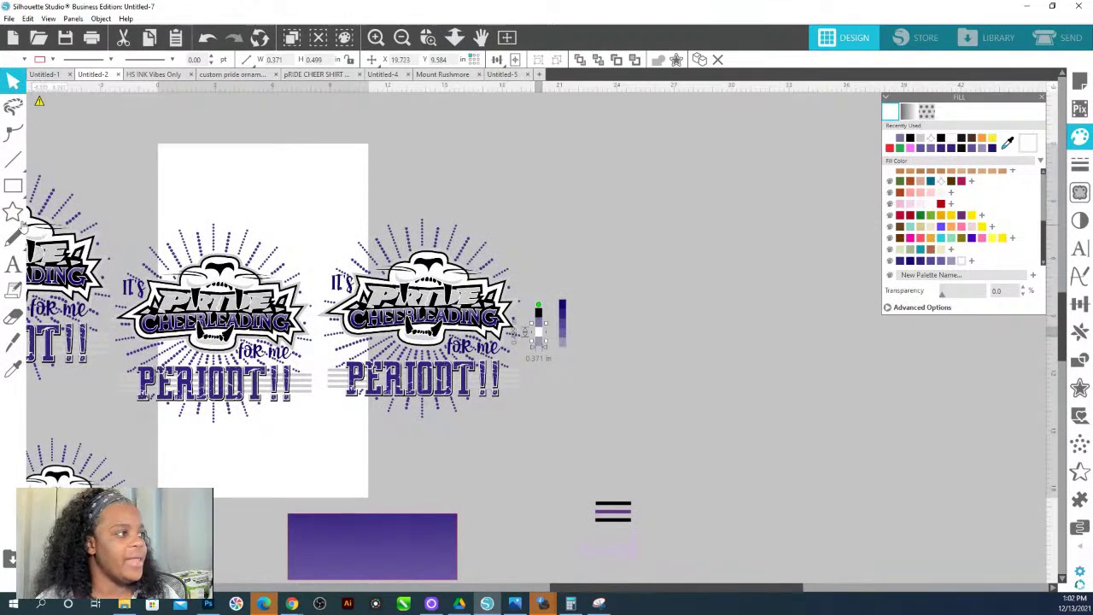
{"action": "left_click", "coordinate": [15, 185]}
{"action": "left_click_drag", "start_coordinate": [185, 125], "coordinate": [455, 233]}
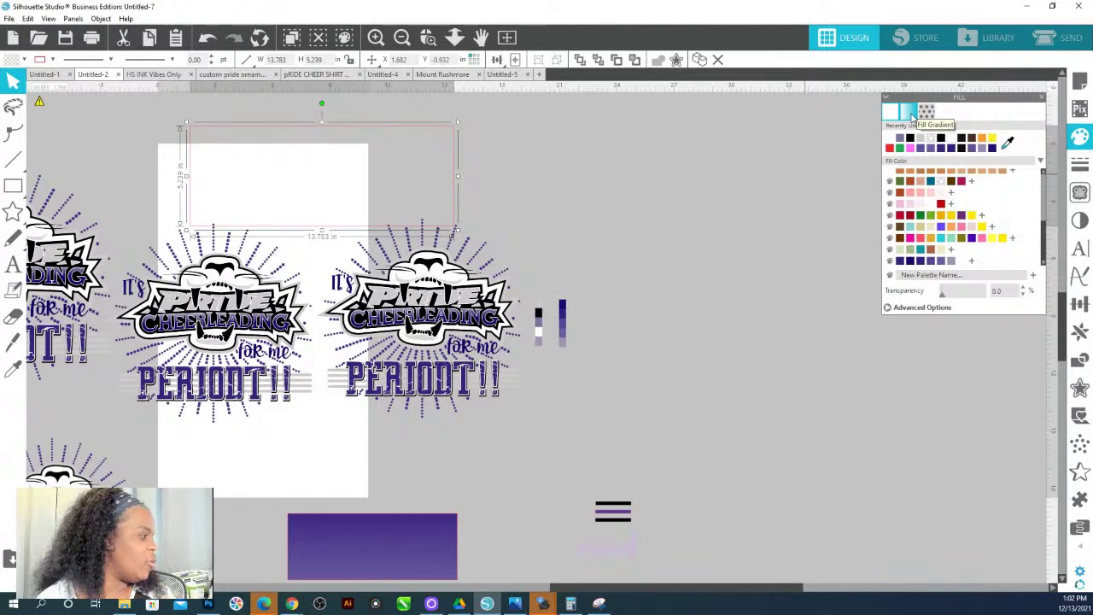
Apply the black-to-blue-to-white preset gradient fill to the new rectangle, with the advanced gradient options displayed.
{"action": "left_click_drag", "start_coordinate": [394, 137], "coordinate": [507, 111]}
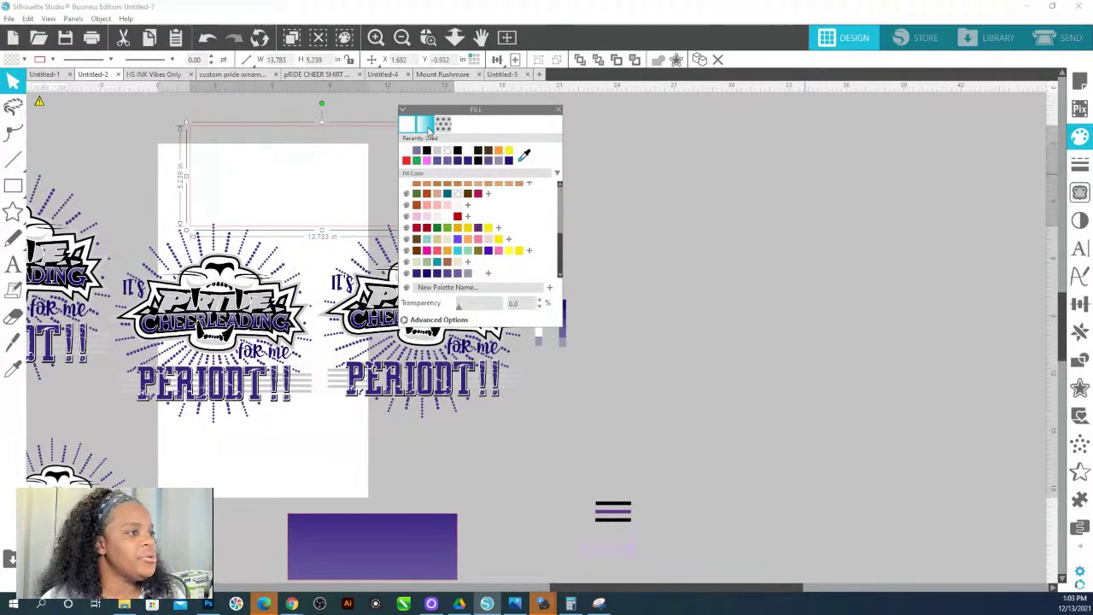
{"action": "left_click", "coordinate": [426, 125]}
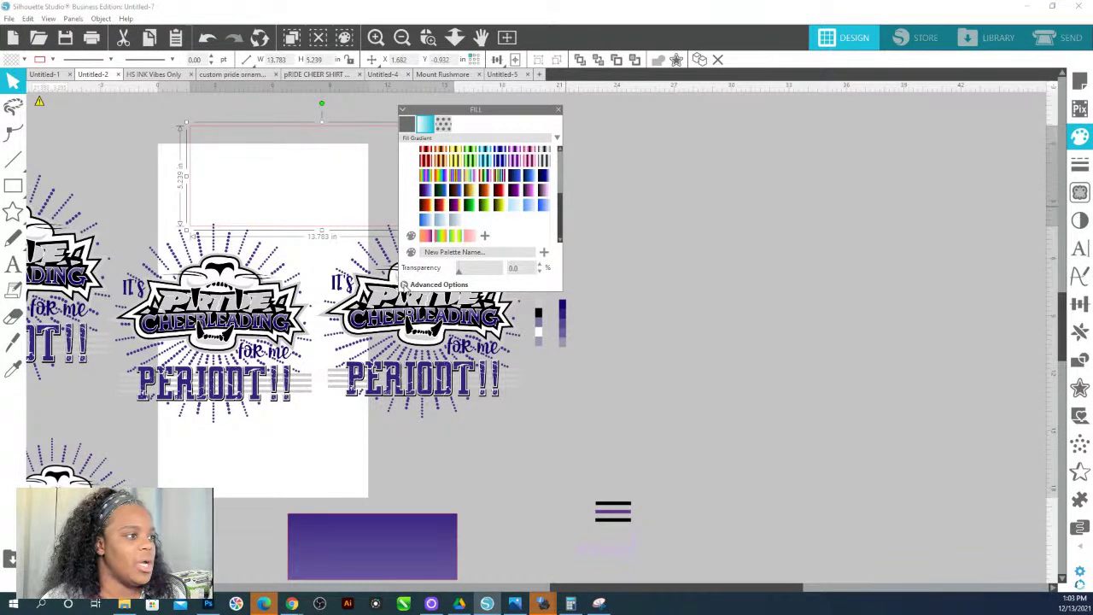
{"action": "left_click", "coordinate": [405, 285]}
{"action": "scroll", "coordinate": [528, 343], "scroll_direction": "down", "scroll_amount": 3}
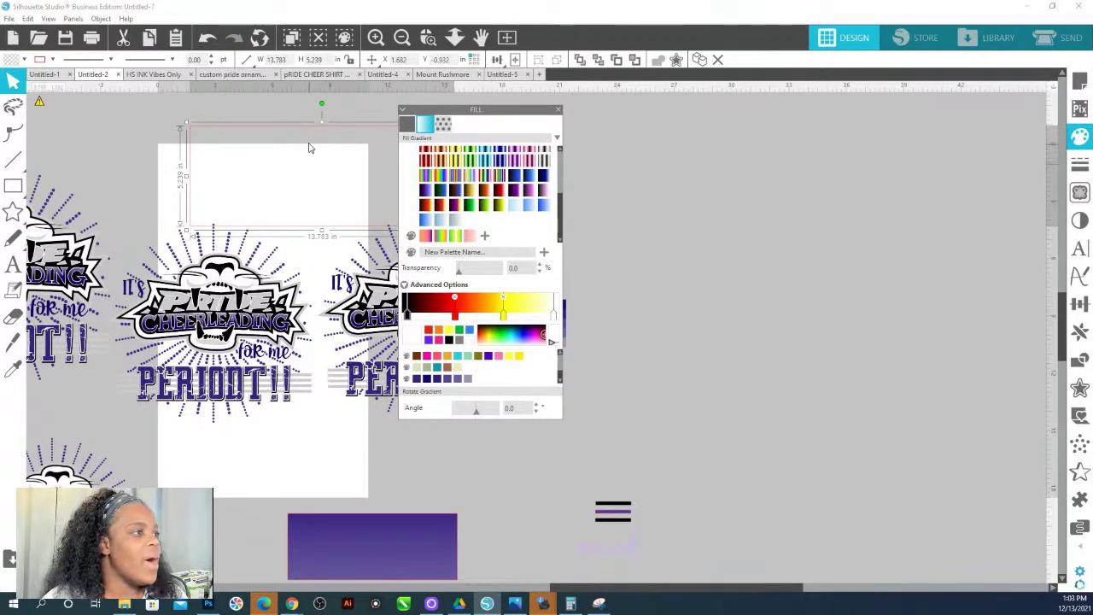
{"action": "left_click", "coordinate": [516, 182]}
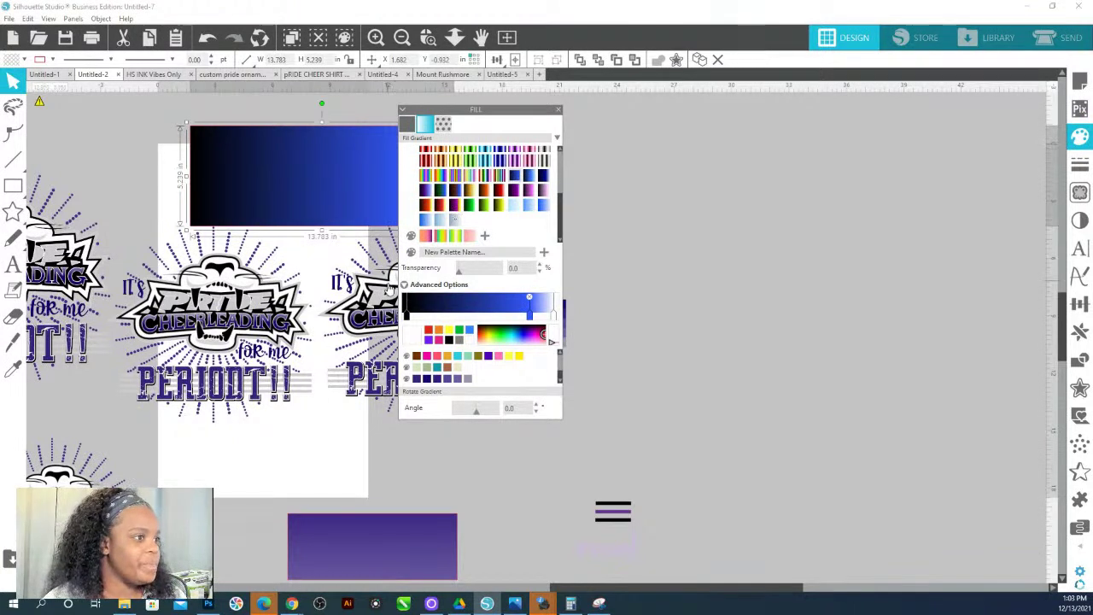
Recolor the gradient's first stop with the custom purple palette's first color and add a nearby stop using that palette's second color.
{"action": "left_click_drag", "start_coordinate": [492, 108], "coordinate": [575, 110]}
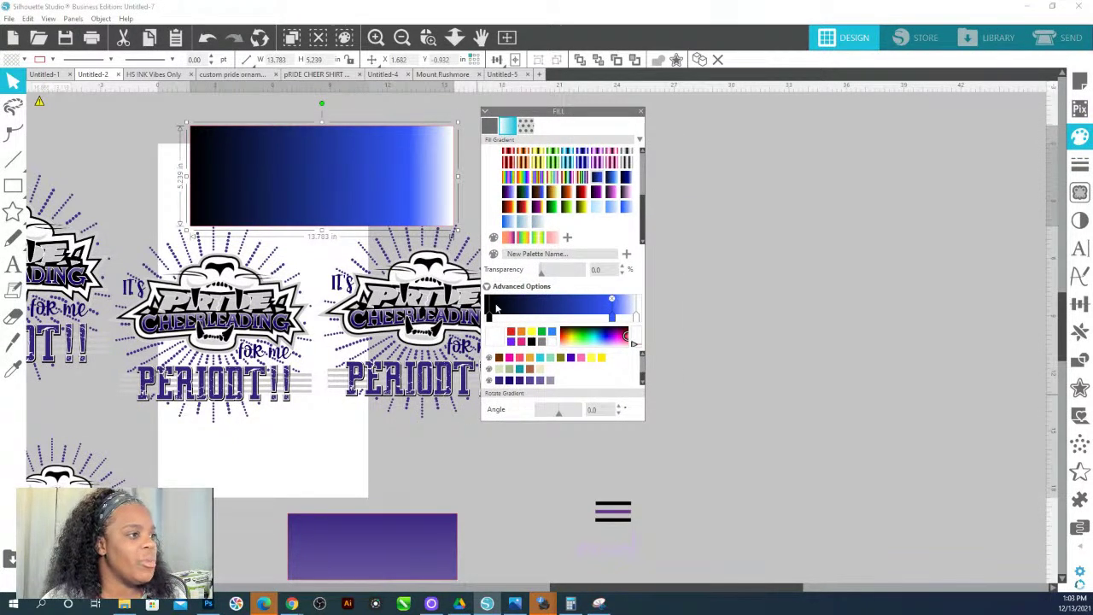
{"action": "left_click", "coordinate": [490, 317]}
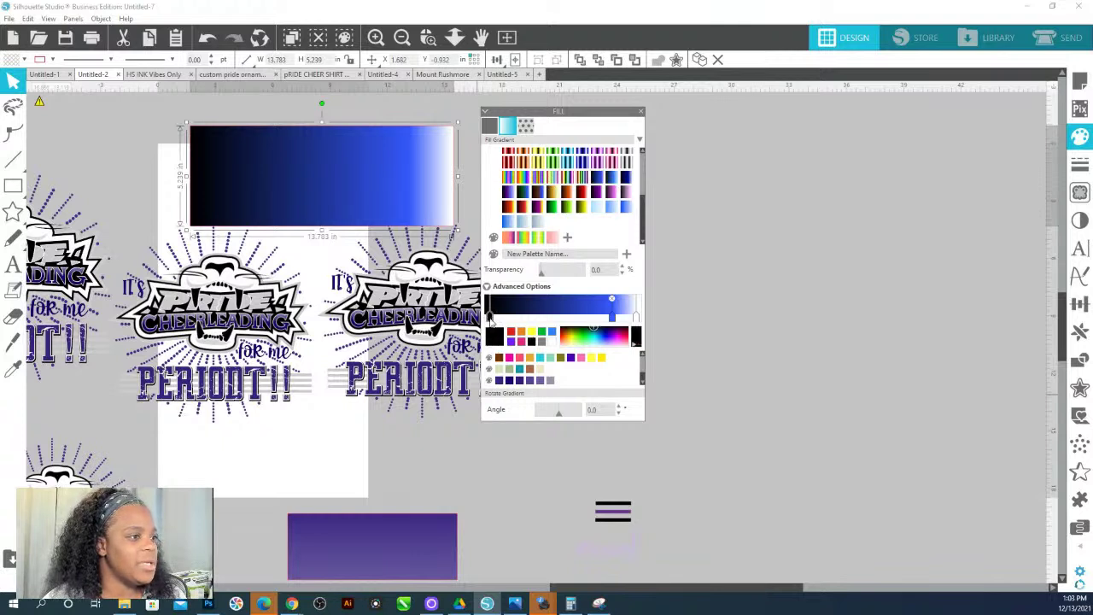
{"action": "left_click", "coordinate": [500, 381]}
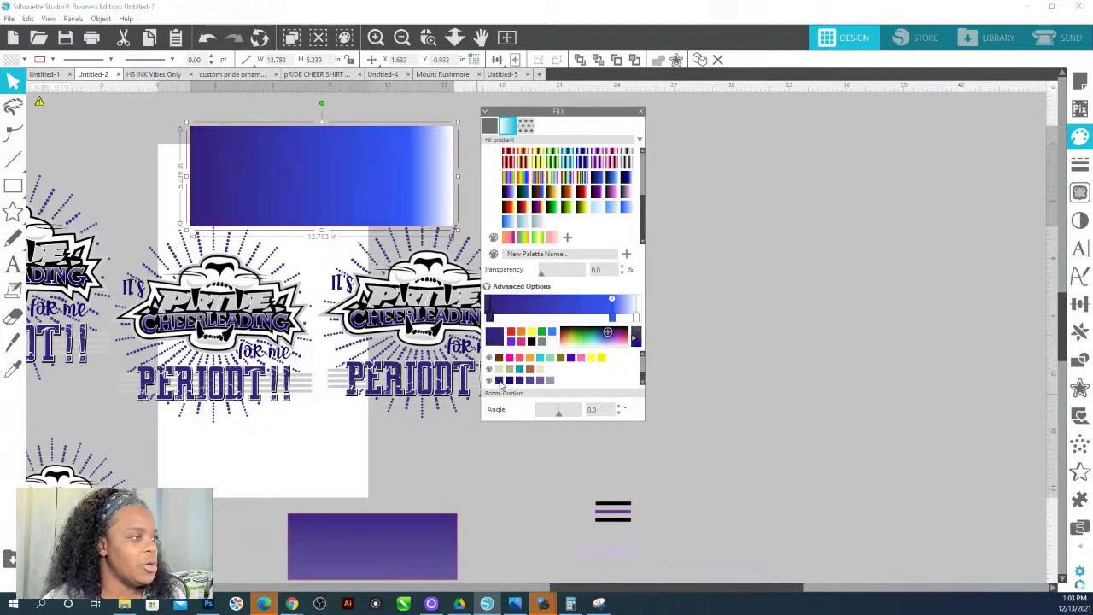
{"action": "left_click", "coordinate": [518, 309]}
{"action": "left_click", "coordinate": [509, 381]}
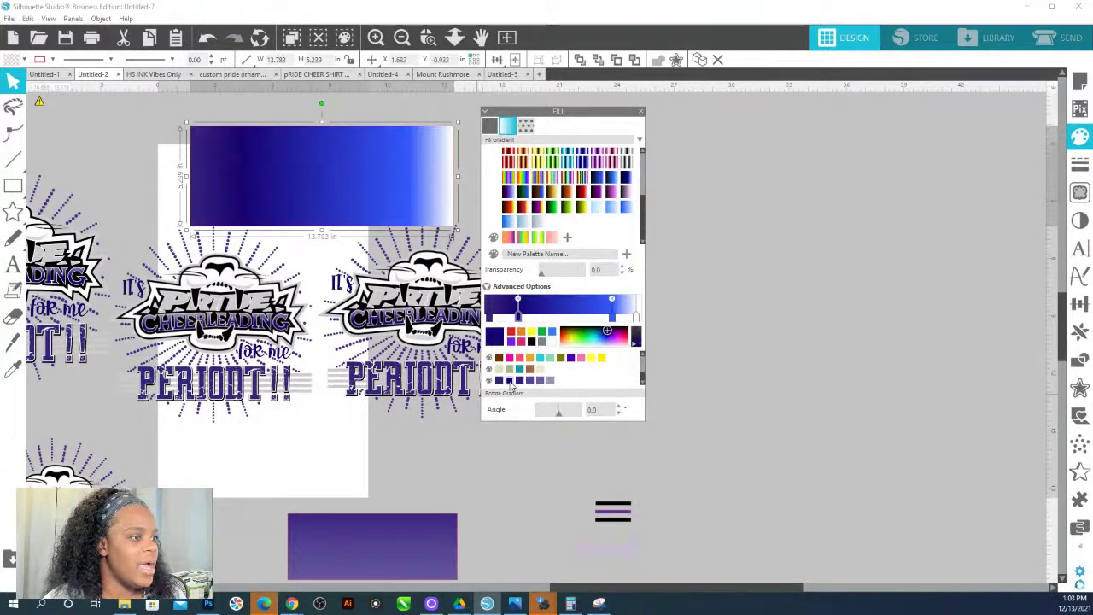
Recolor the gradient's last stop with the custom purple palette's sixth color and the stop before it with the fifth color.
{"action": "left_click", "coordinate": [635, 317]}
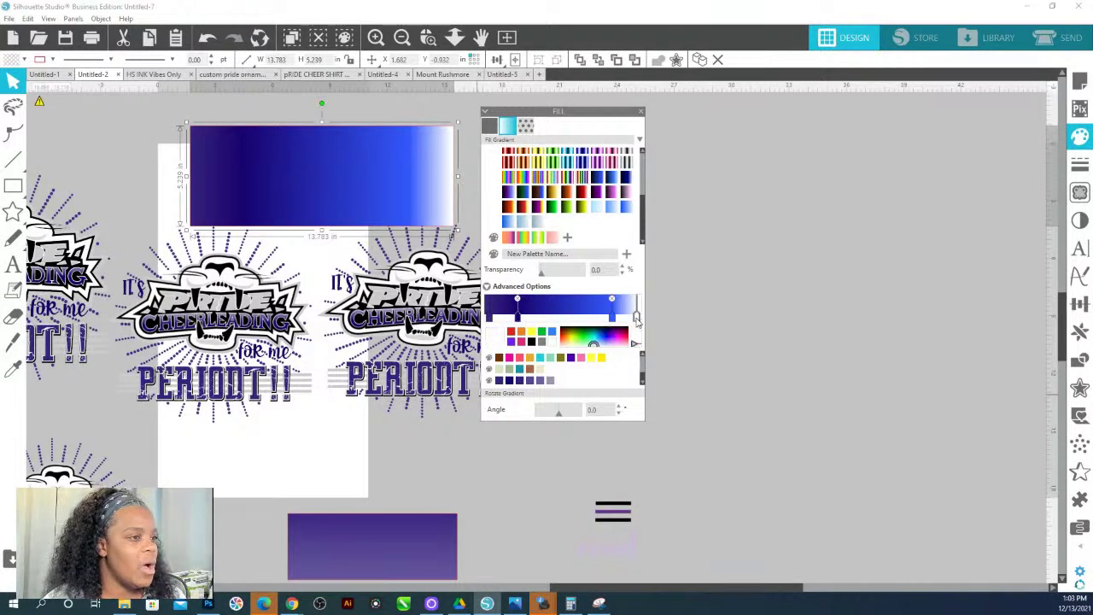
{"action": "left_click", "coordinate": [551, 381]}
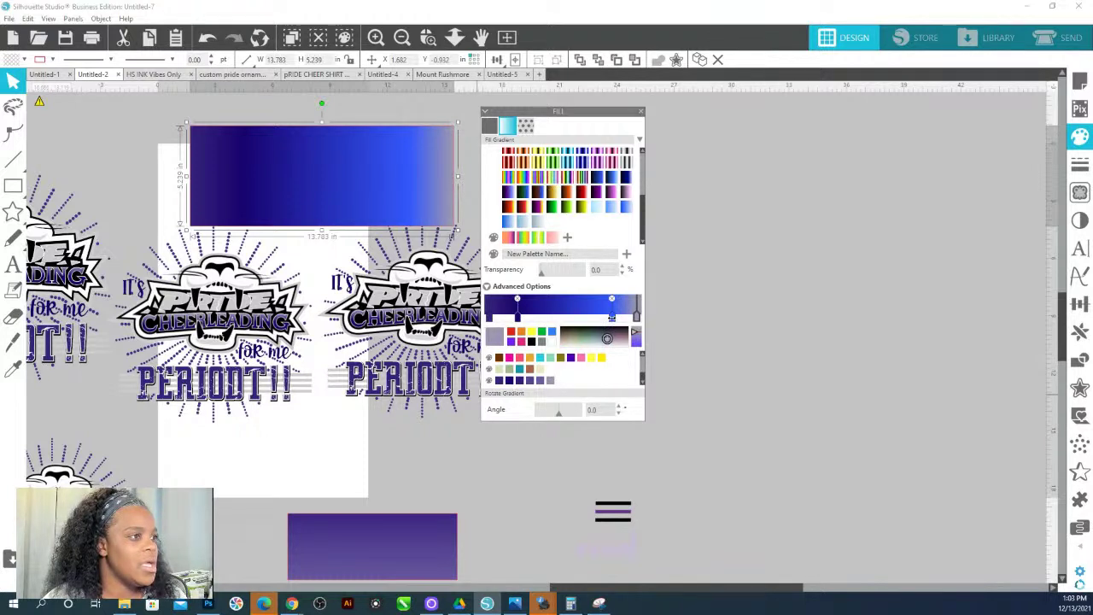
{"action": "left_click", "coordinate": [540, 381]}
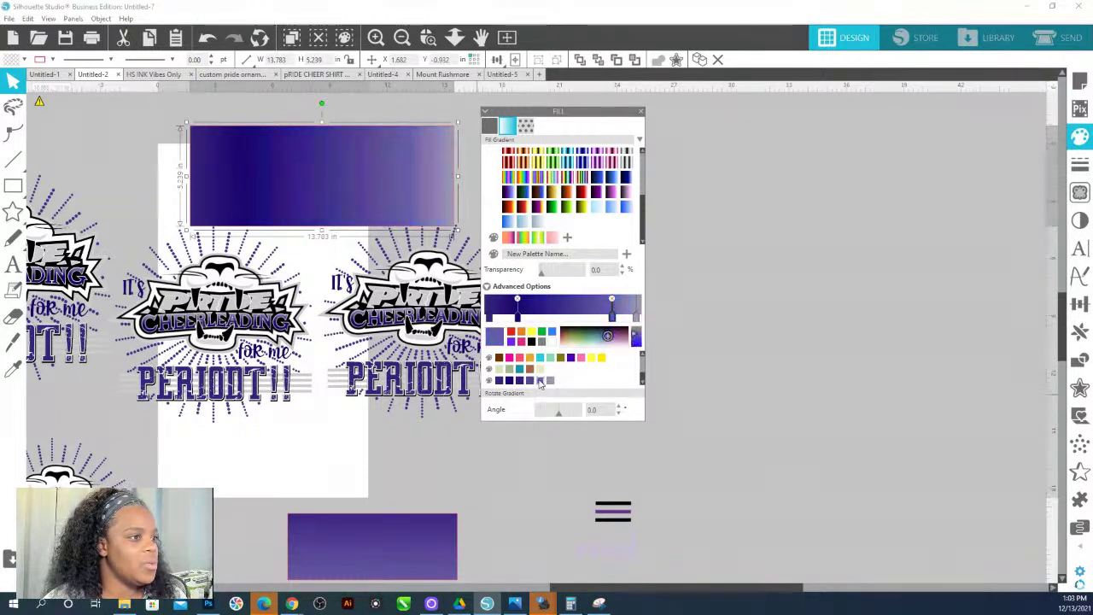
Add two stops in the middle of the gradient, the right one in the purple palette's fourth color and the left one in its third.
{"action": "left_click", "coordinate": [583, 309]}
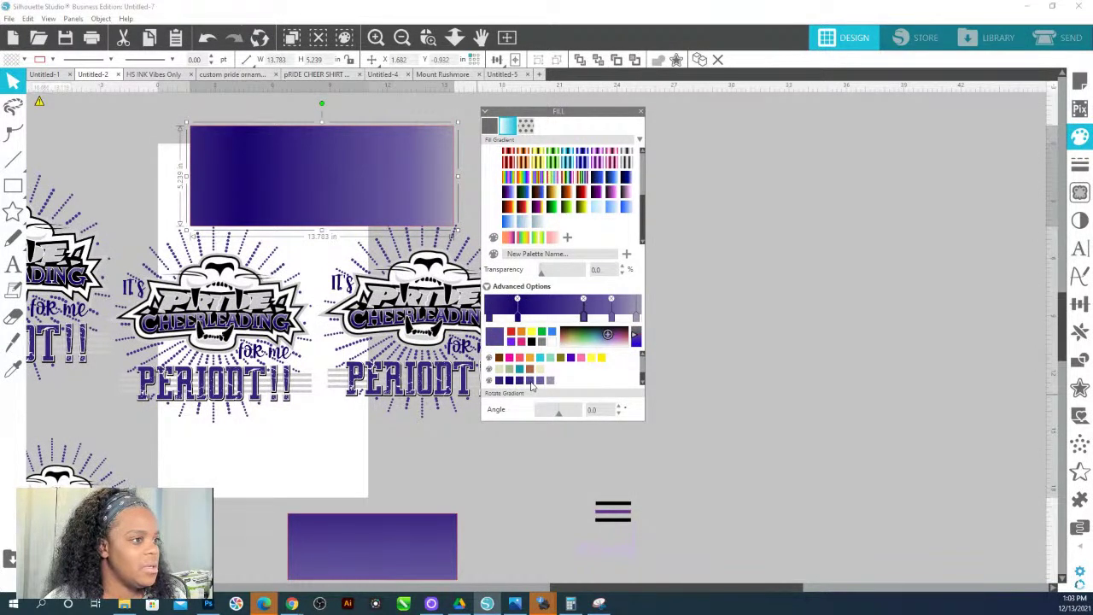
{"action": "left_click", "coordinate": [558, 309]}
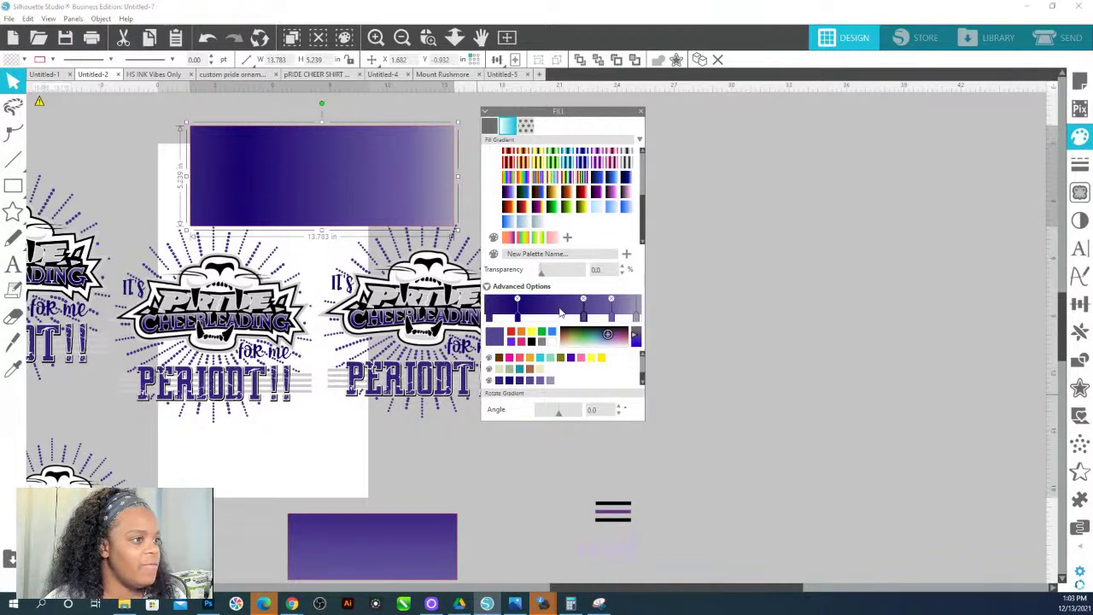
{"action": "left_click", "coordinate": [516, 382]}
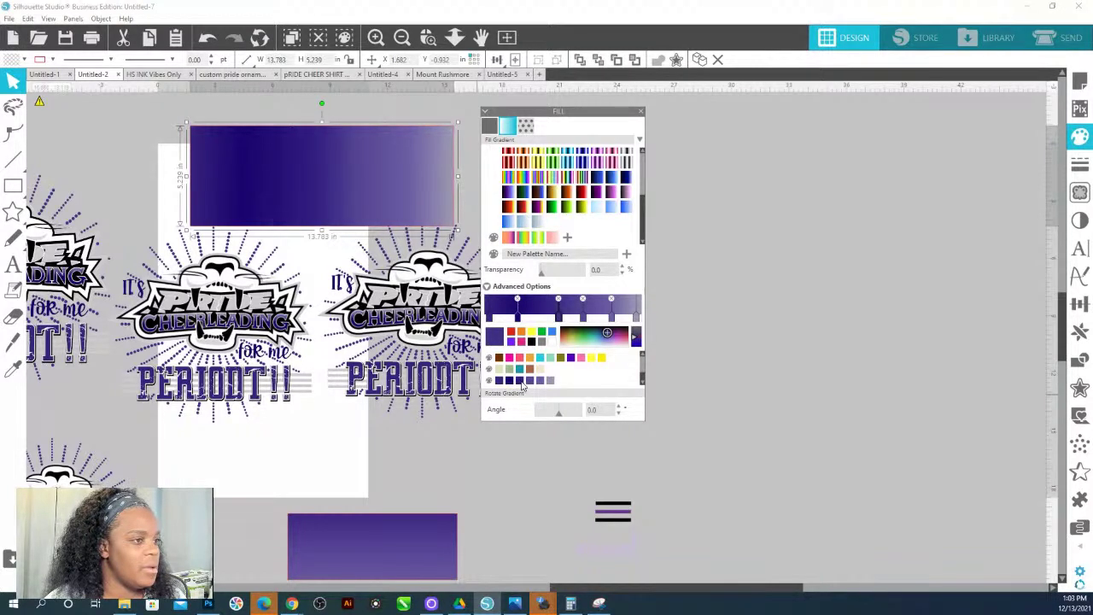
{"action": "left_click", "coordinate": [744, 312]}
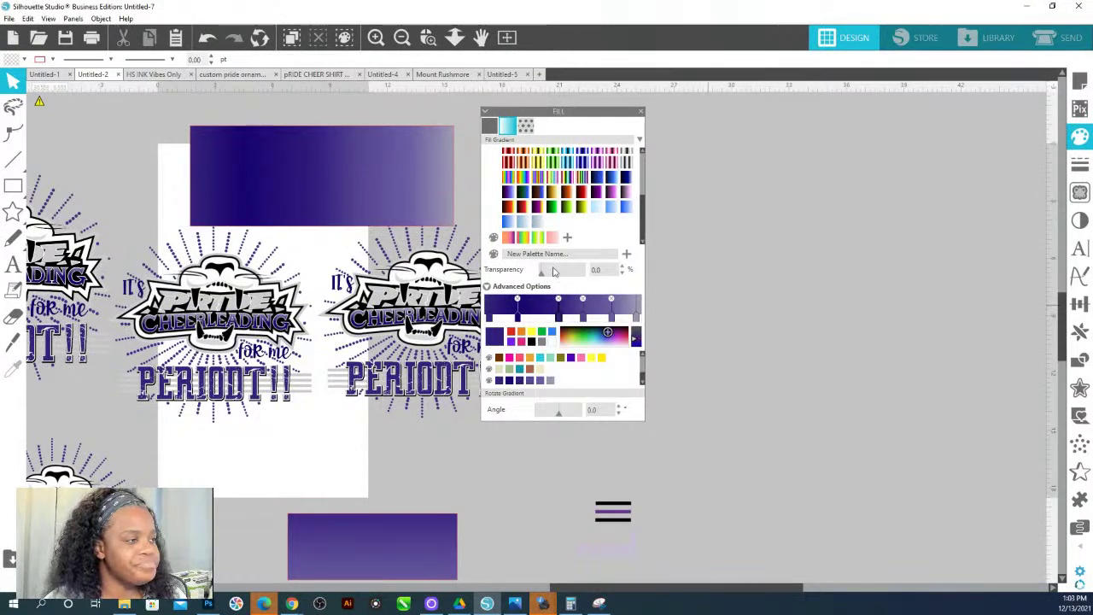
Stretch the gradient rectangle downward to about 11.9 in tall and rotate its gradient to -90 degrees.
{"action": "left_click", "coordinate": [428, 216]}
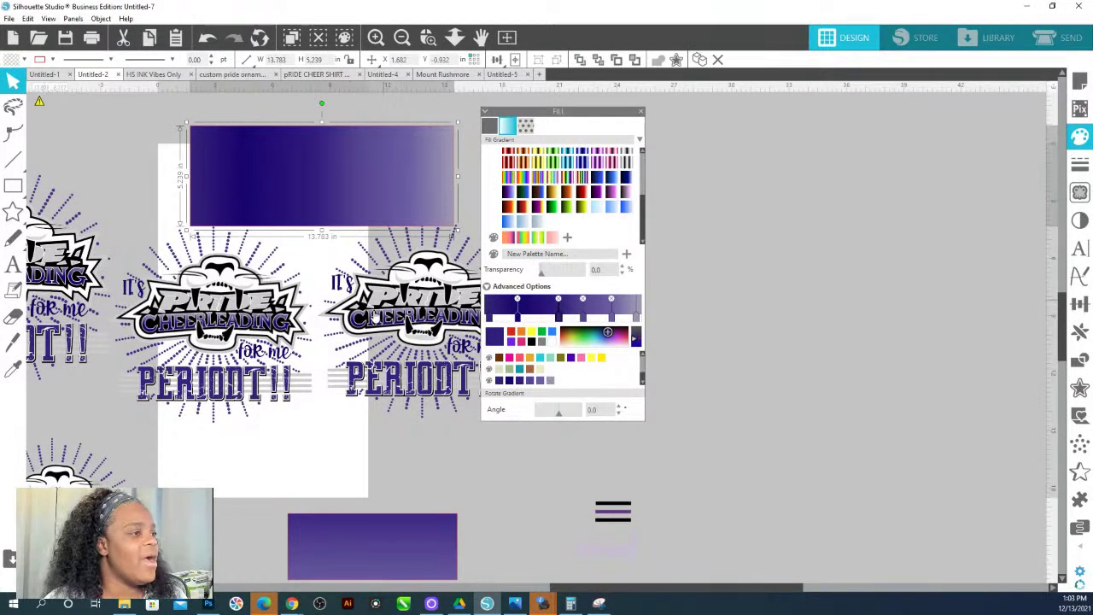
{"action": "left_click_drag", "start_coordinate": [321, 231], "coordinate": [321, 353]}
{"action": "left_click_drag", "start_coordinate": [391, 241], "coordinate": [261, 238]}
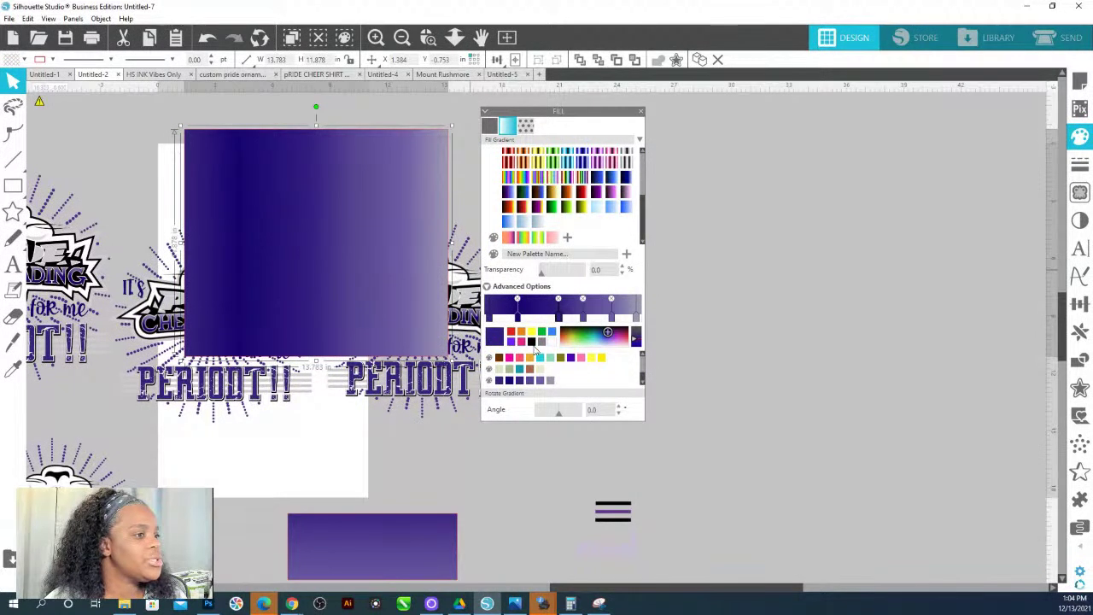
{"action": "scroll", "coordinate": [553, 371], "scroll_direction": "down", "scroll_amount": 2}
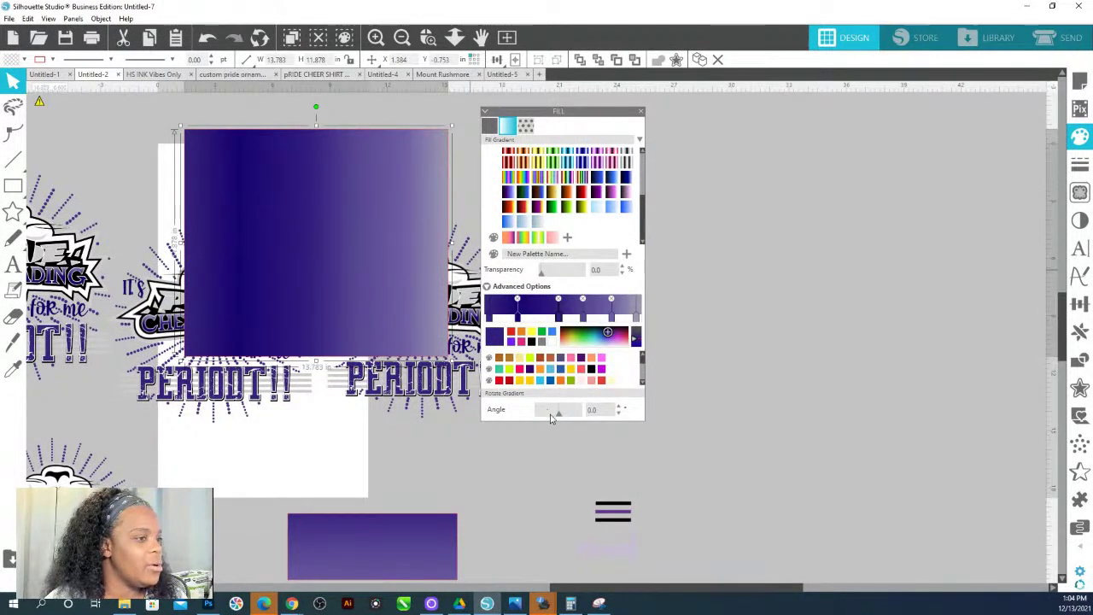
{"action": "left_click_drag", "start_coordinate": [559, 416], "coordinate": [548, 419]}
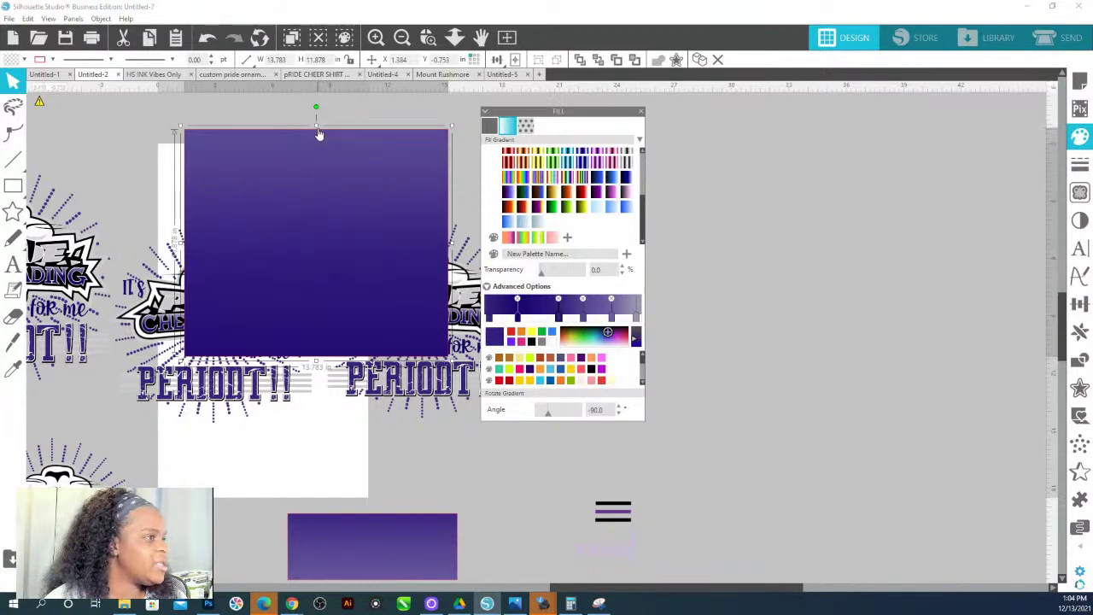
Stretch the gradient rectangle upward to about 25.7 in tall.
{"action": "left_click_drag", "start_coordinate": [316, 124], "coordinate": [329, 329]}
{"action": "scroll", "coordinate": [329, 329], "scroll_direction": "up", "scroll_amount": 4}
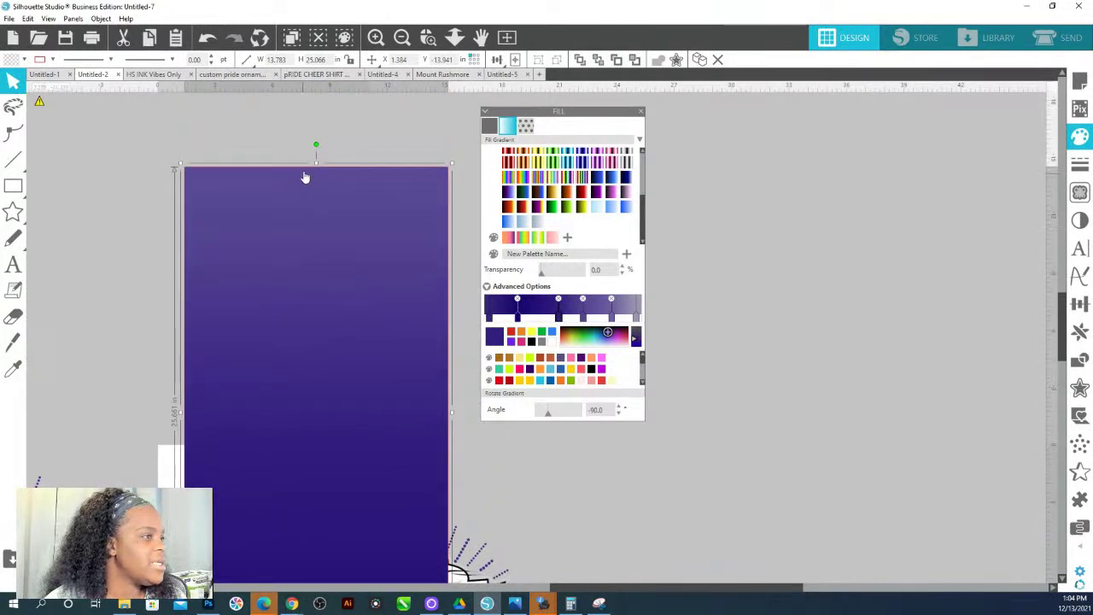
{"action": "scroll", "coordinate": [325, 325], "scroll_direction": "down", "scroll_amount": 2}
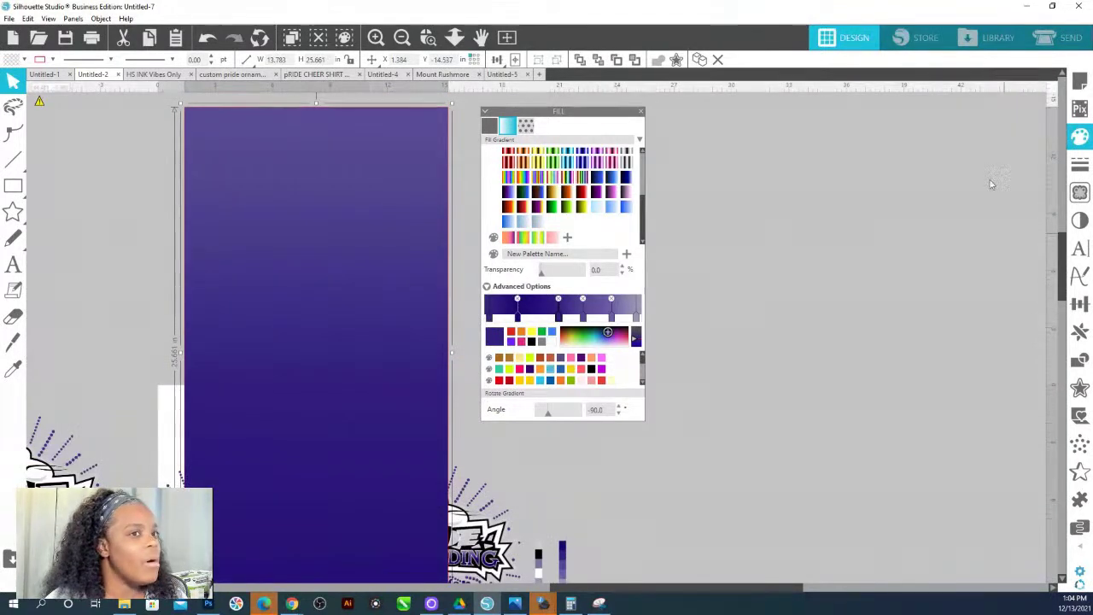
In the advanced pattern fill options, switch the aspect ratio setting so the full gradient stretches to fit the rectangle.
{"action": "left_click", "coordinate": [526, 127]}
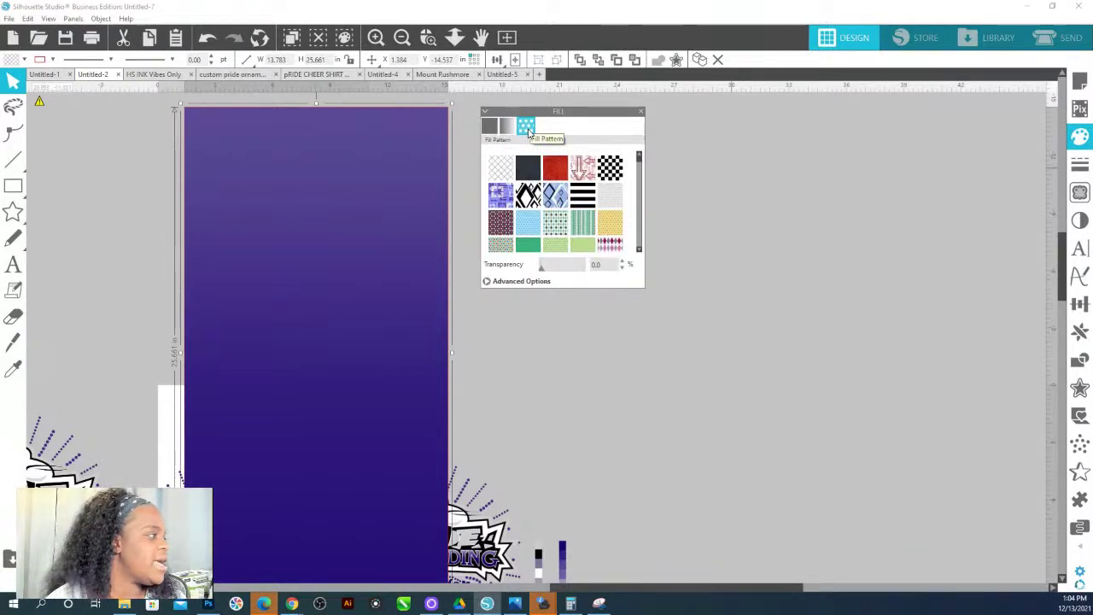
{"action": "left_click", "coordinate": [488, 281]}
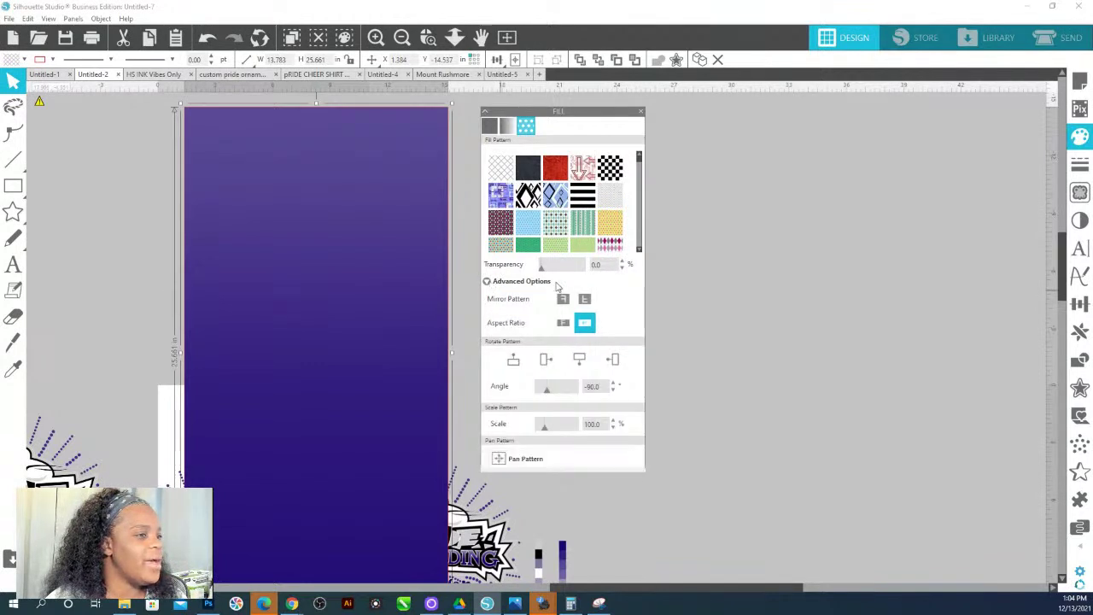
{"action": "left_click", "coordinate": [563, 323]}
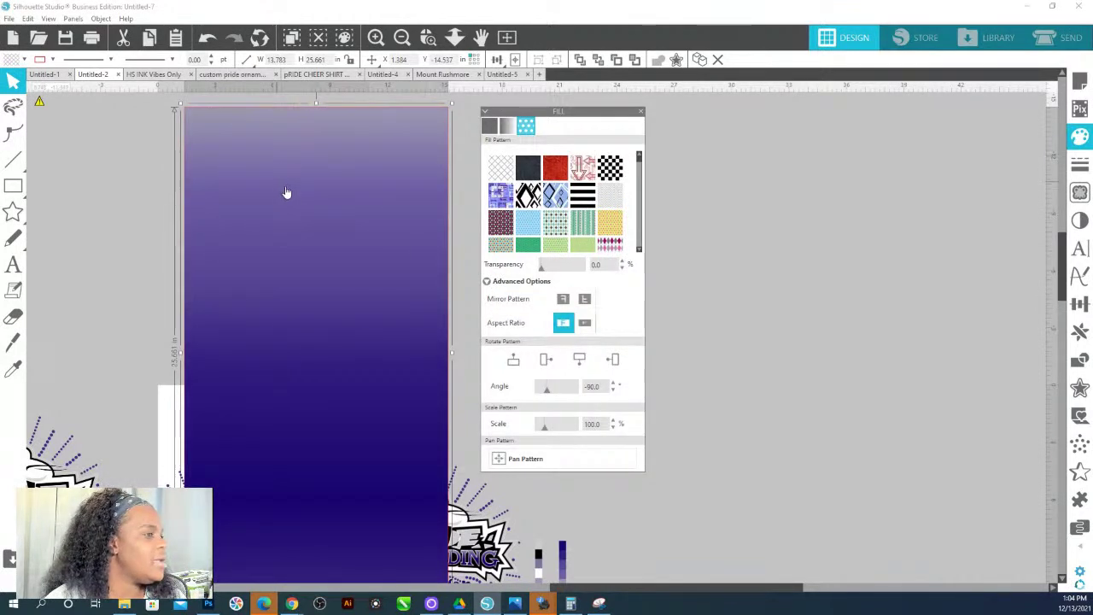
Shrink the gradient rectangle to about 4.4 in tall and move it left, partly off the page.
{"action": "left_click_drag", "start_coordinate": [317, 103], "coordinate": [316, 372]}
{"action": "left_click", "coordinate": [454, 37]}
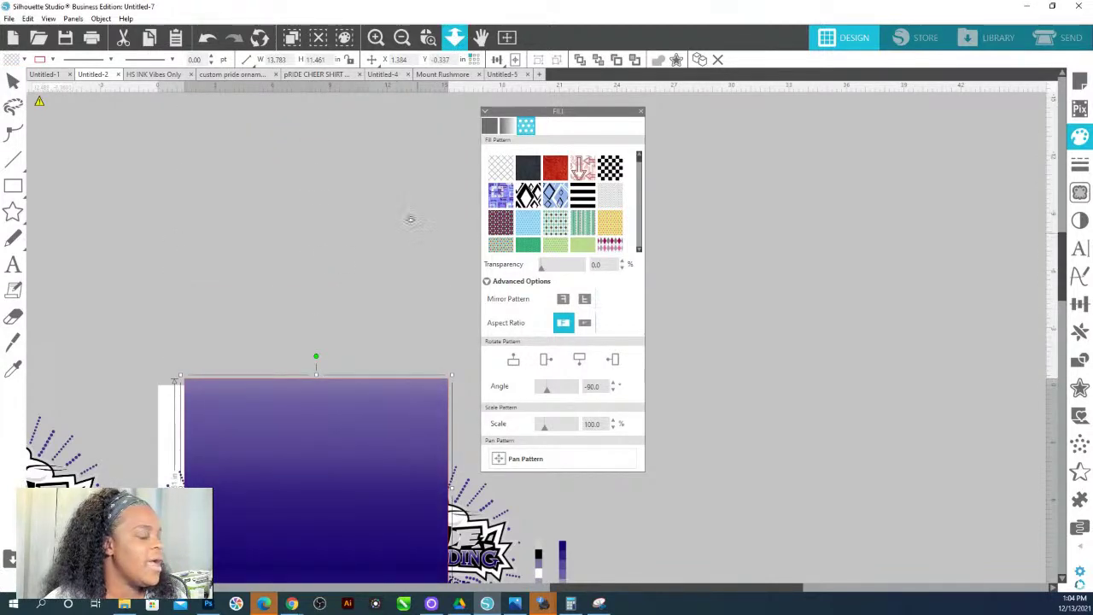
{"action": "left_click_drag", "start_coordinate": [415, 230], "coordinate": [405, 165]}
{"action": "left_click_drag", "start_coordinate": [402, 360], "coordinate": [375, 375]}
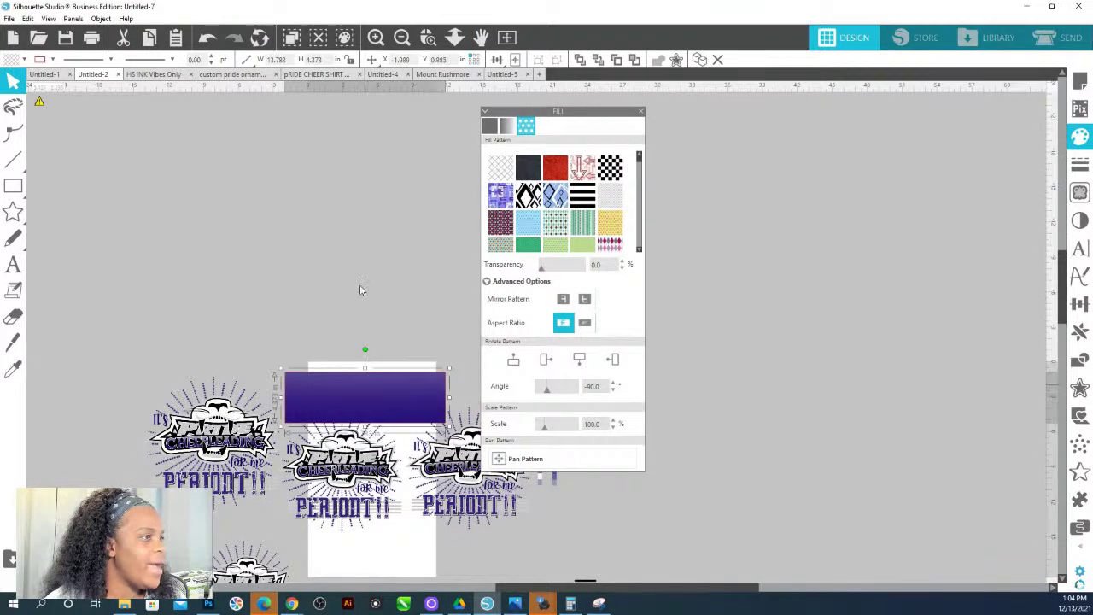
{"action": "left_click", "coordinate": [428, 37]}
{"action": "left_click", "coordinate": [451, 399]}
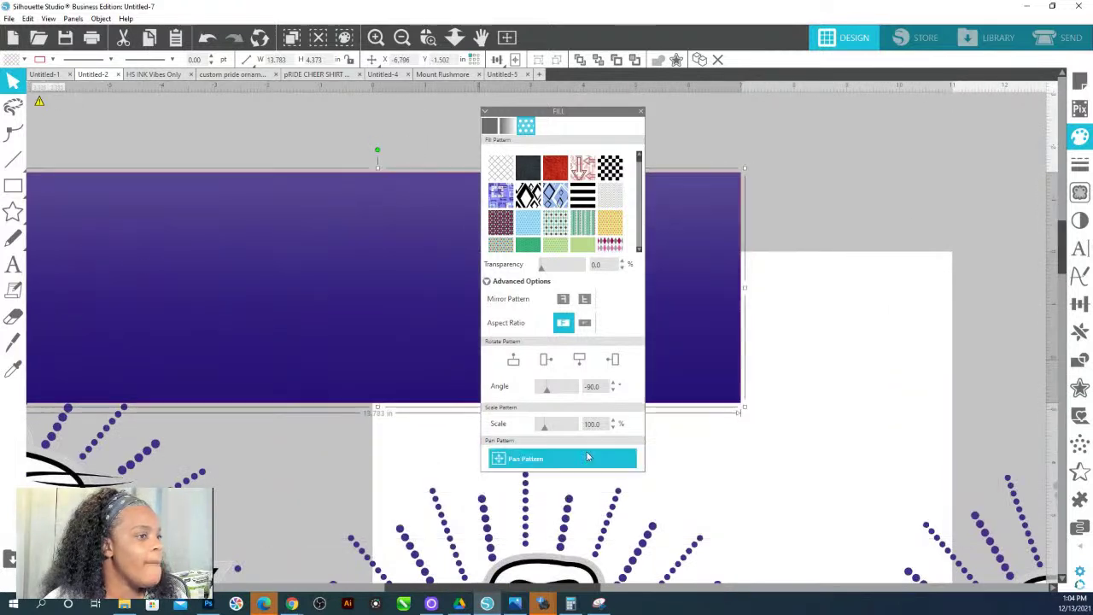
Scale the rectangle's fill to 34% and pan it slightly downward so more of the light end falls inside the rectangle.
{"action": "left_click_drag", "start_coordinate": [542, 431], "coordinate": [539, 436]}
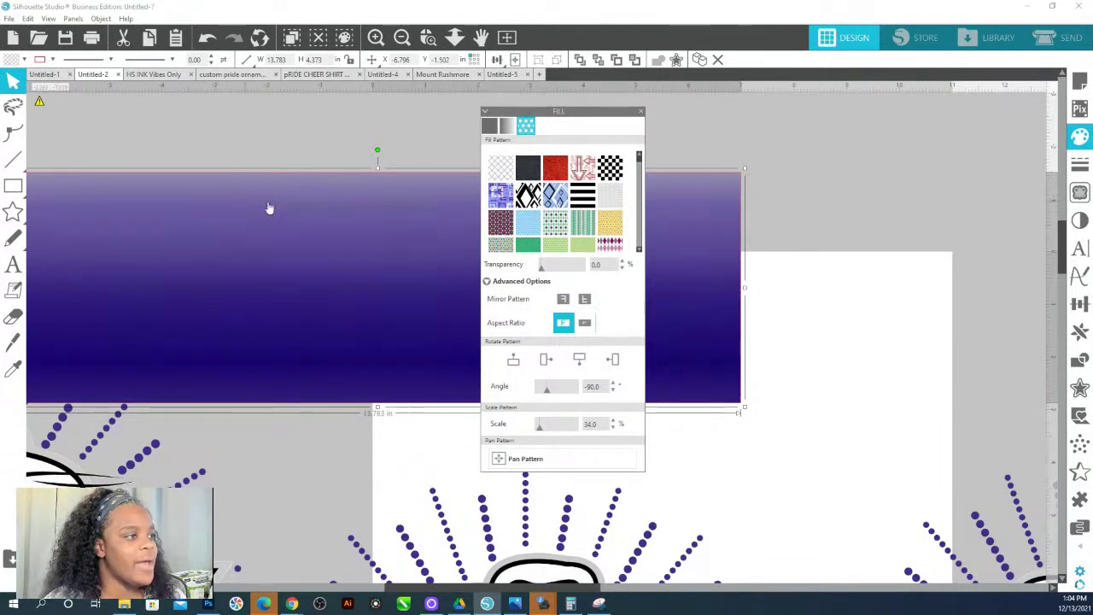
{"action": "left_click", "coordinate": [540, 432]}
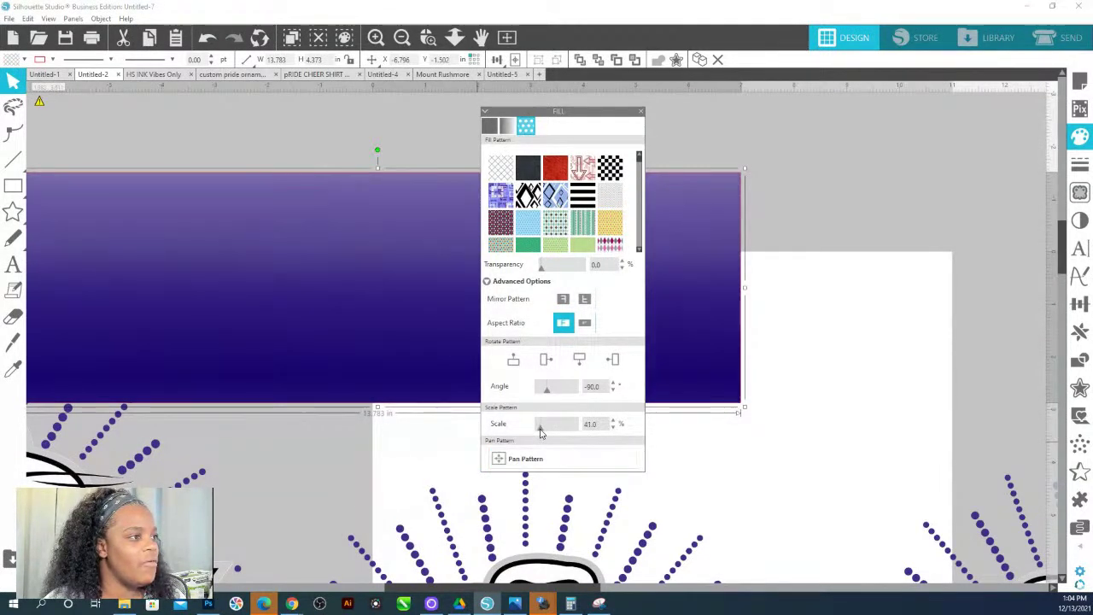
{"action": "scroll", "coordinate": [541, 432], "scroll_direction": "up", "scroll_amount": 7}
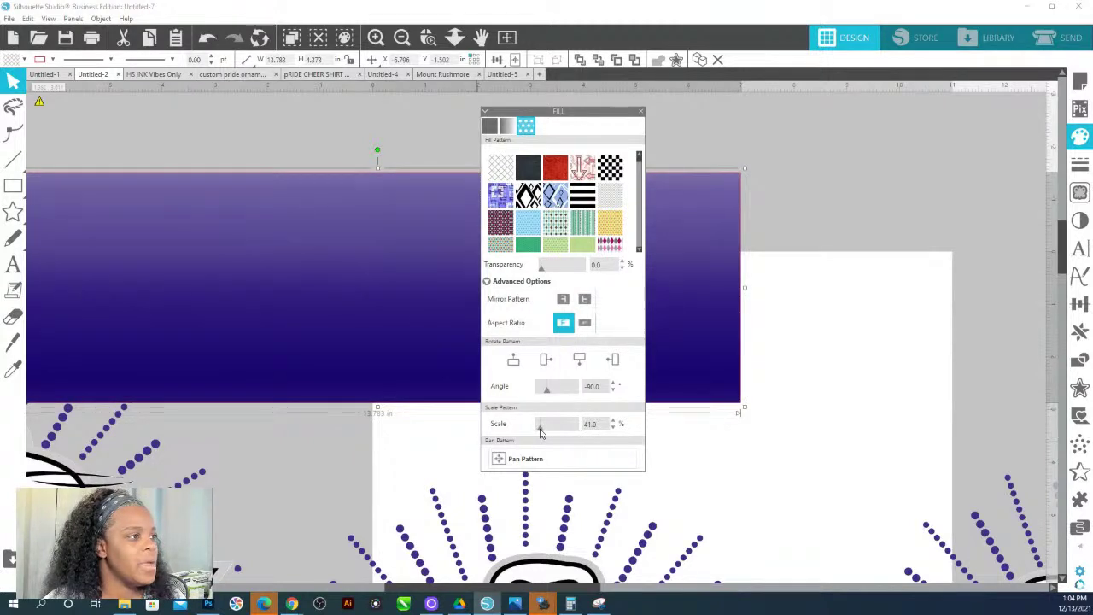
{"action": "left_click", "coordinate": [502, 461]}
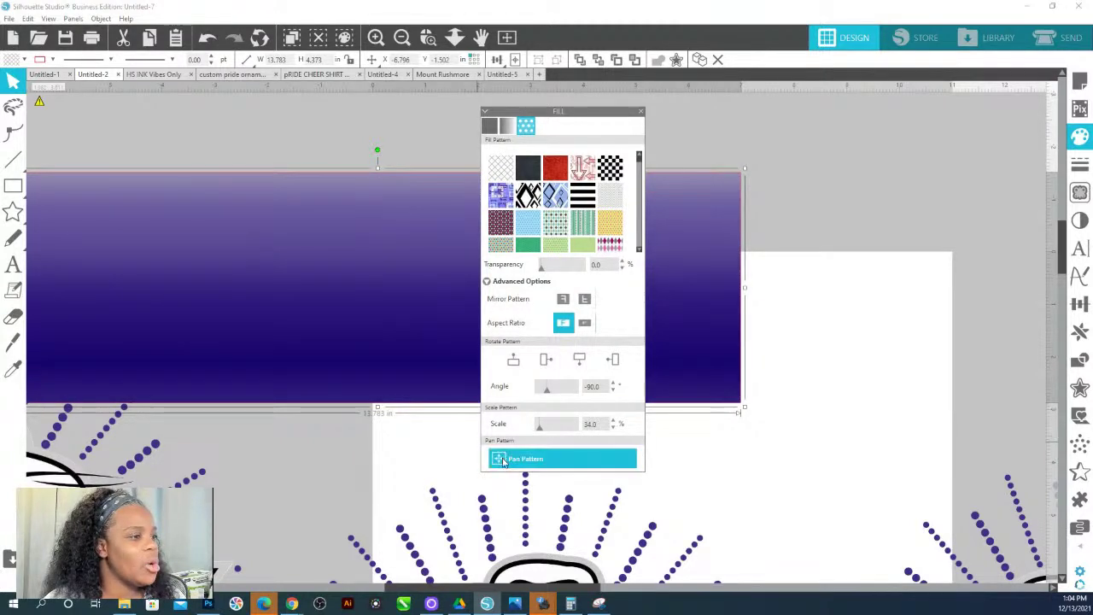
{"action": "left_click_drag", "start_coordinate": [377, 288], "coordinate": [368, 317]}
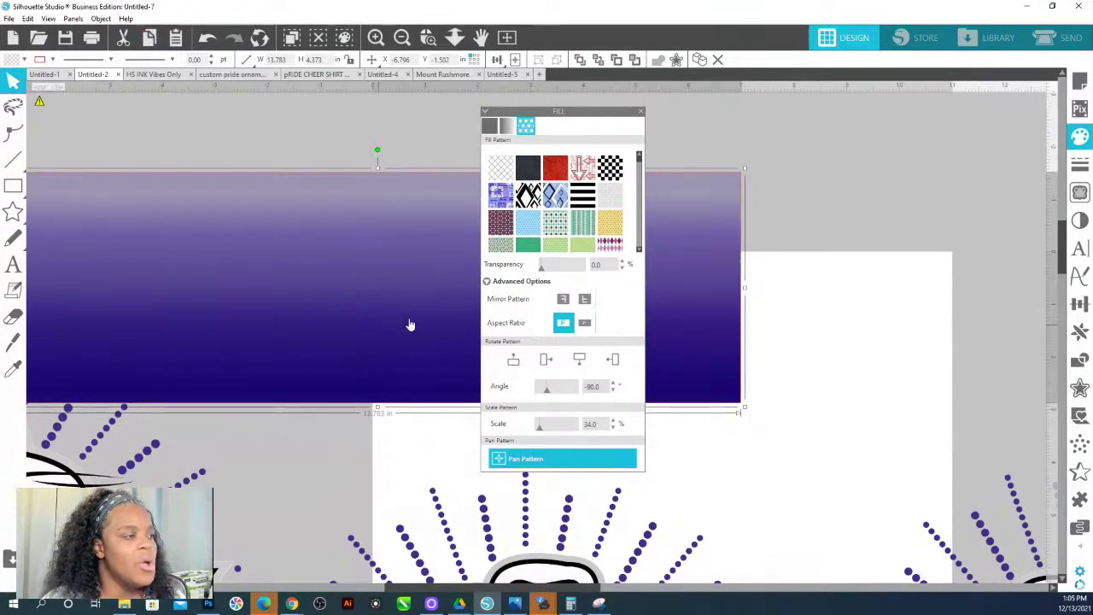
Examine the gradient fill in the CHEERLEADING lettering and the solid fill of PERIODT!! up close in the leftmost design.
{"action": "left_click", "coordinate": [451, 38]}
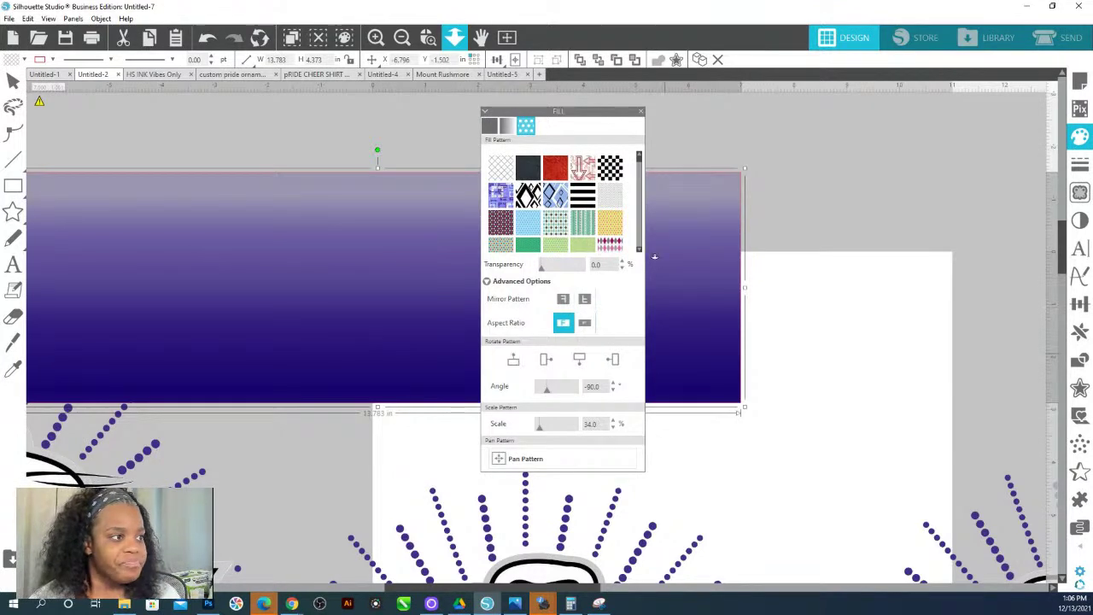
{"action": "left_click", "coordinate": [430, 38]}
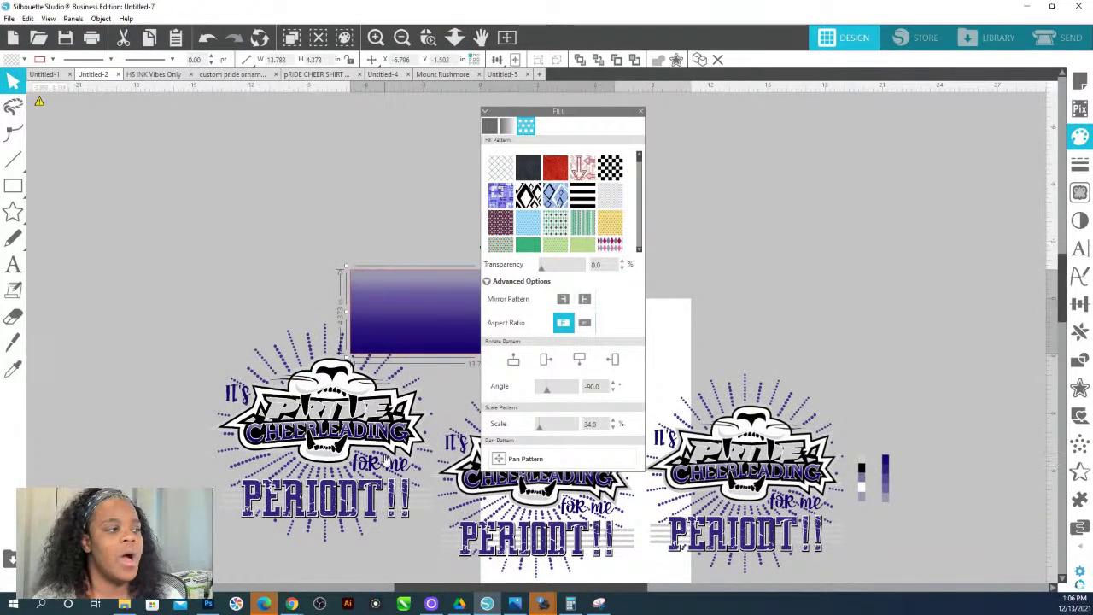
{"action": "left_click", "coordinate": [428, 37]}
{"action": "left_click_drag", "start_coordinate": [209, 382], "coordinate": [441, 522]}
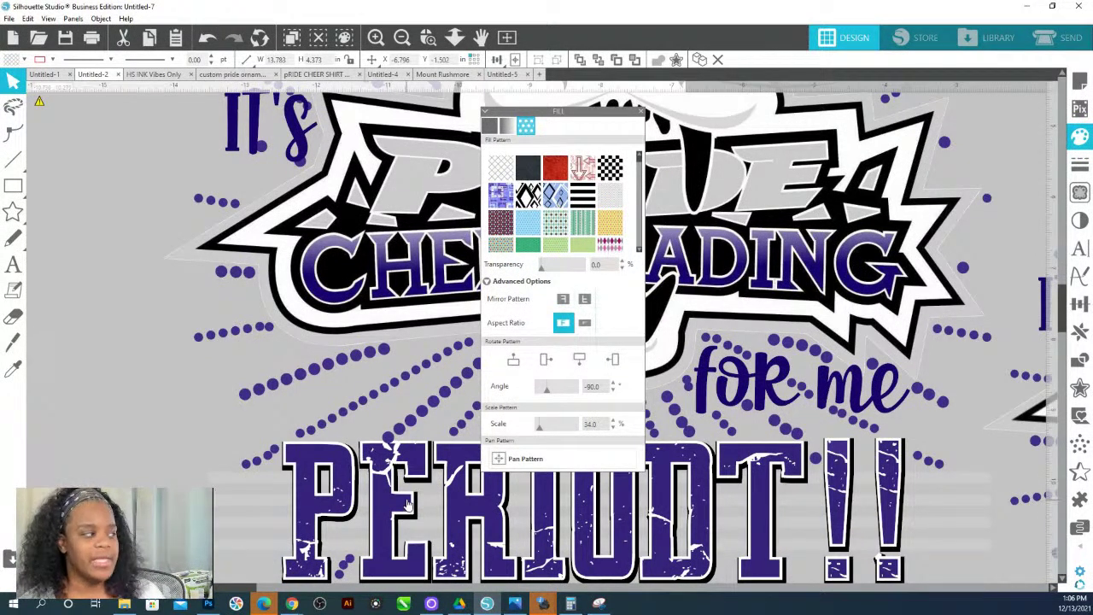
{"action": "left_click", "coordinate": [525, 460]}
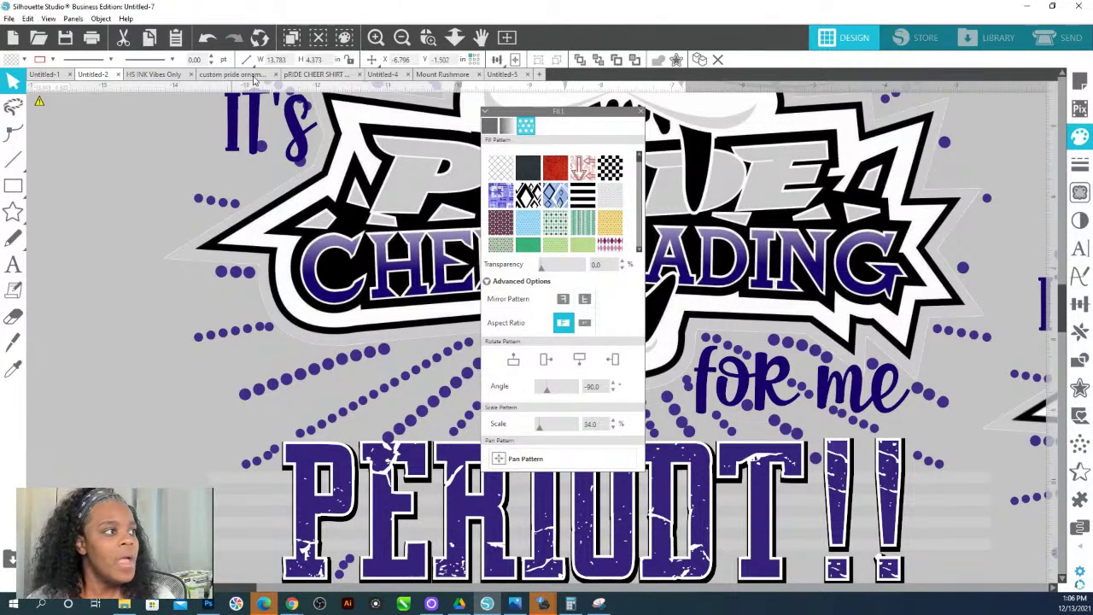
Open the pRIDE CHEER SHIRT DRAFTS document and examine its shirt design drafts, keeping the fill options clear of the artwork.
{"action": "left_click", "coordinate": [313, 74]}
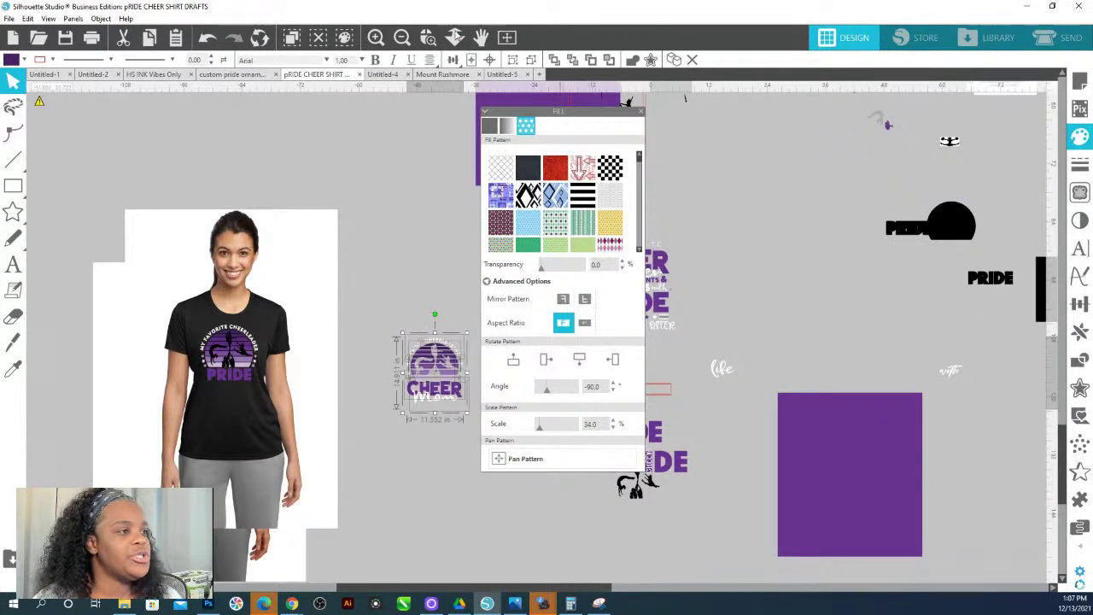
{"action": "scroll", "coordinate": [461, 162], "scroll_direction": "down", "scroll_amount": 5}
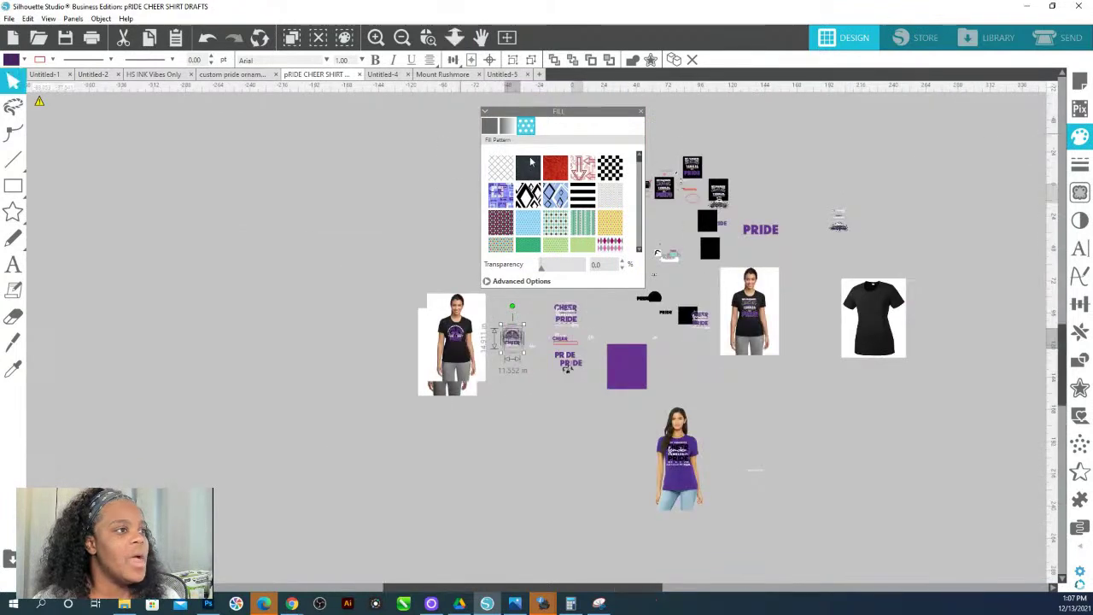
{"action": "left_click_drag", "start_coordinate": [540, 111], "coordinate": [199, 149]}
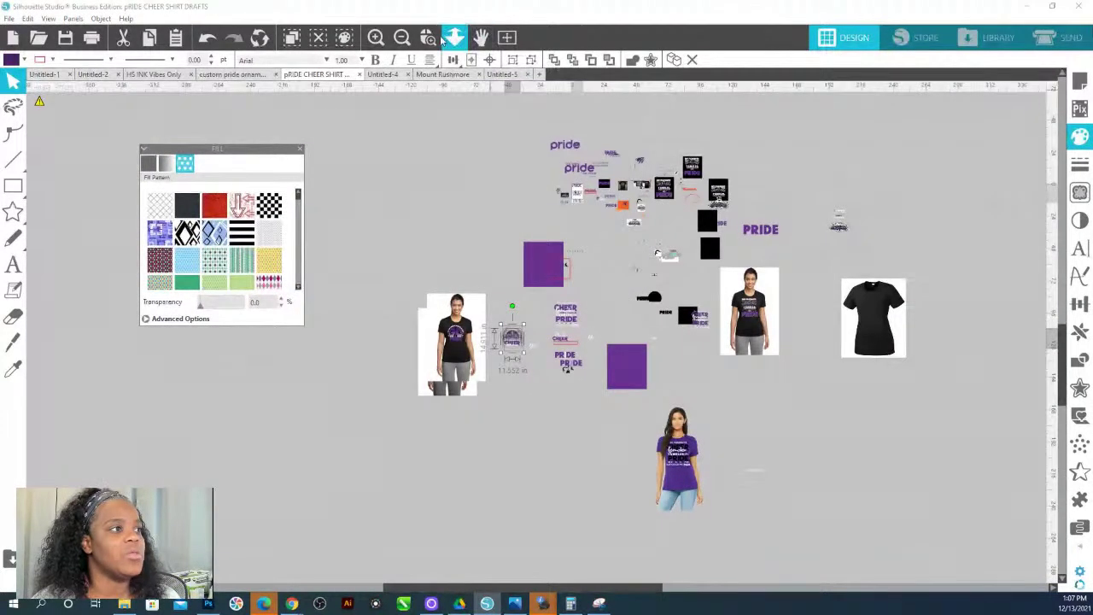
{"action": "left_click_drag", "start_coordinate": [640, 164], "coordinate": [923, 285]}
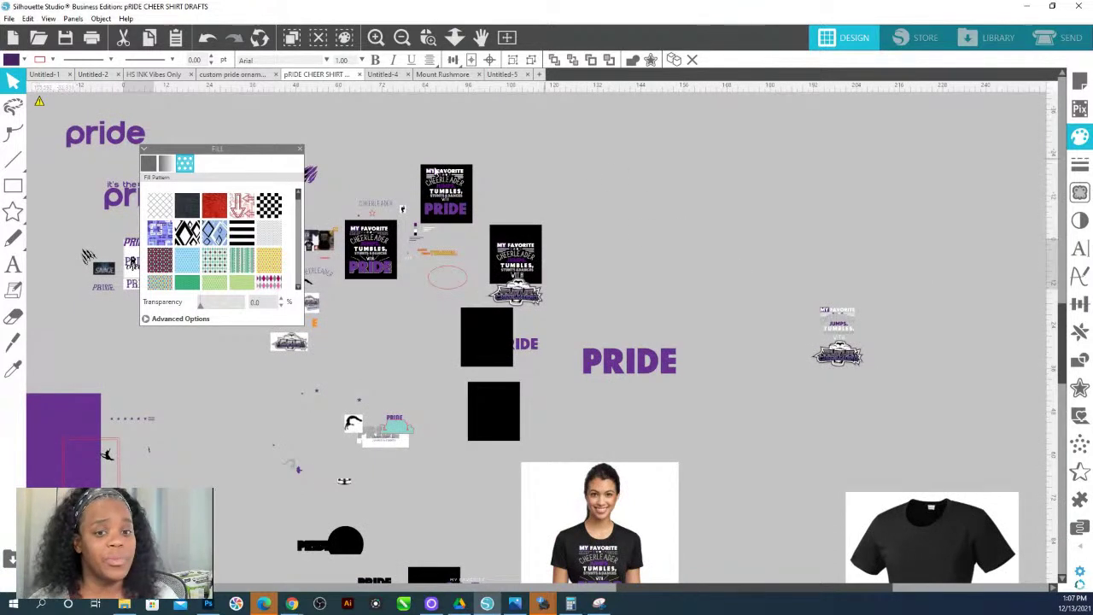
{"action": "left_click_drag", "start_coordinate": [223, 150], "coordinate": [580, 145]}
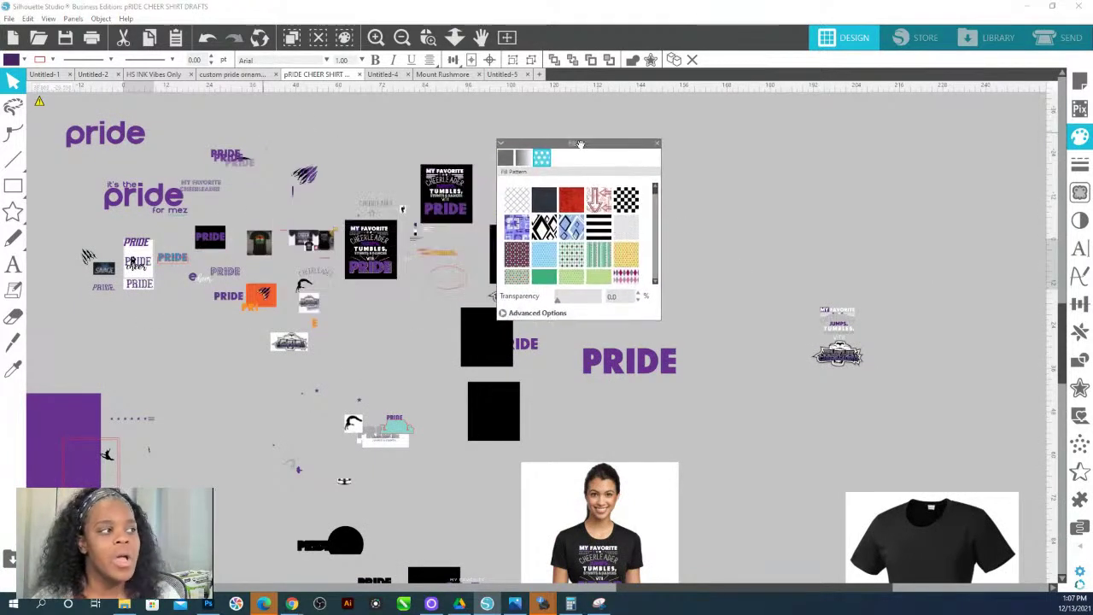
{"action": "left_click", "coordinate": [427, 36]}
{"action": "left_click_drag", "start_coordinate": [335, 194], "coordinate": [335, 194]}
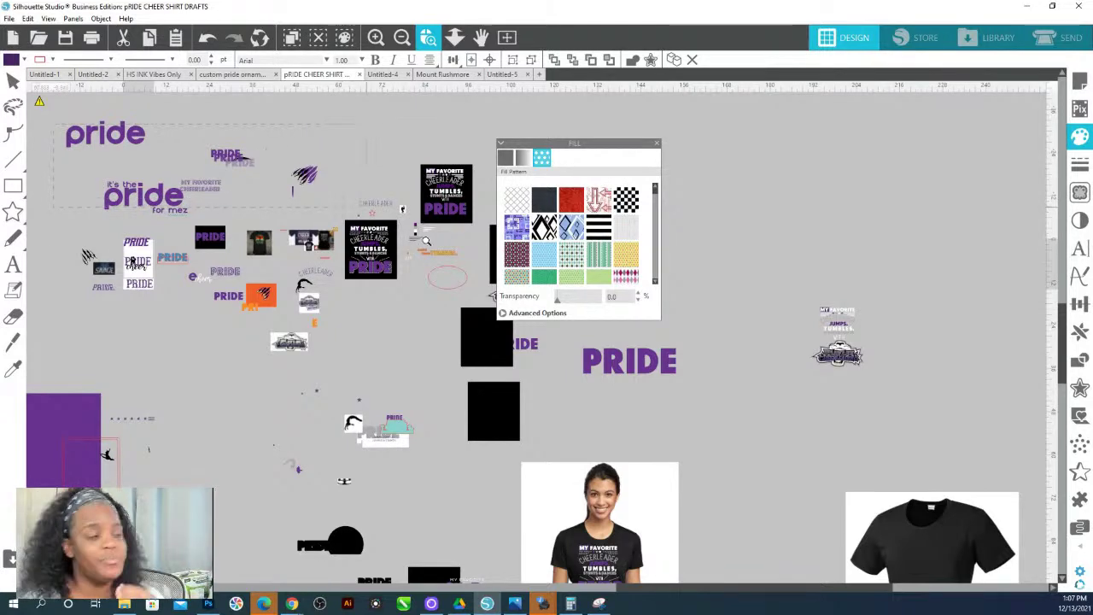
{"action": "key", "text": "Escape"}
{"action": "scroll", "coordinate": [336, 183], "scroll_direction": "up", "scroll_amount": 3}
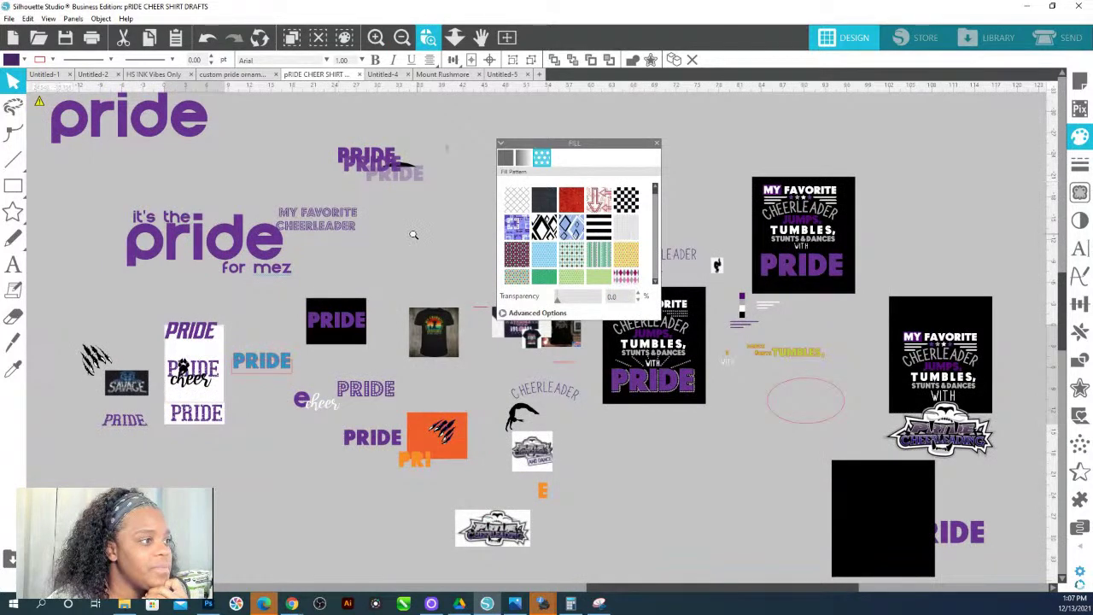
Move the MY FAVORITE CHEERLEADER IS MY SISTER shirt image slightly up and left, and place the navy CHEER LEADER CALLS ME MOM image over it.
{"action": "scroll", "coordinate": [419, 308], "scroll_direction": "up", "scroll_amount": 4}
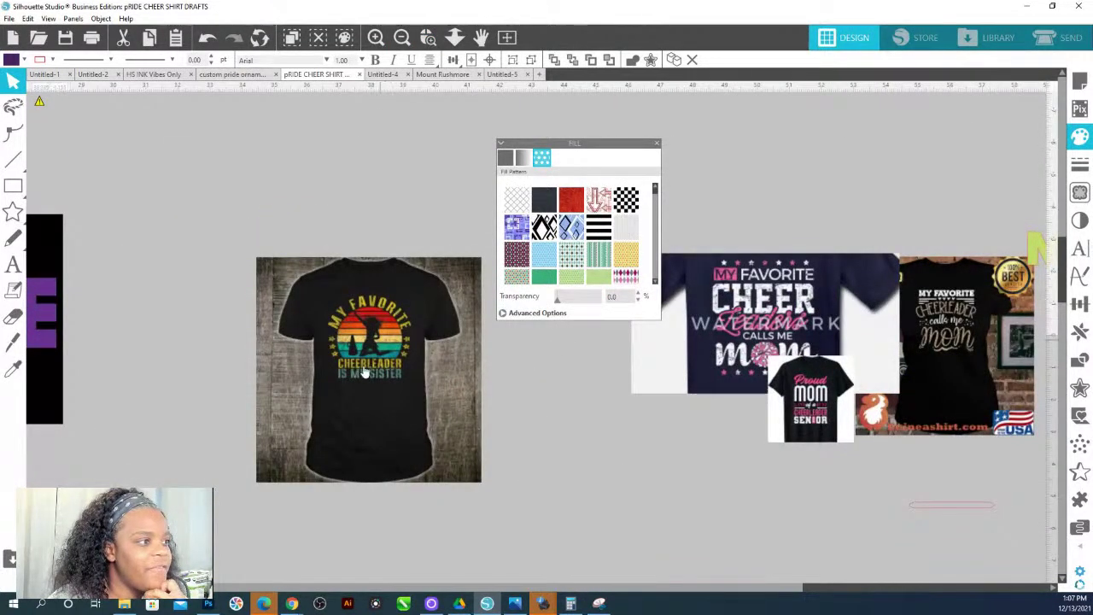
{"action": "left_click_drag", "start_coordinate": [383, 340], "coordinate": [306, 309]}
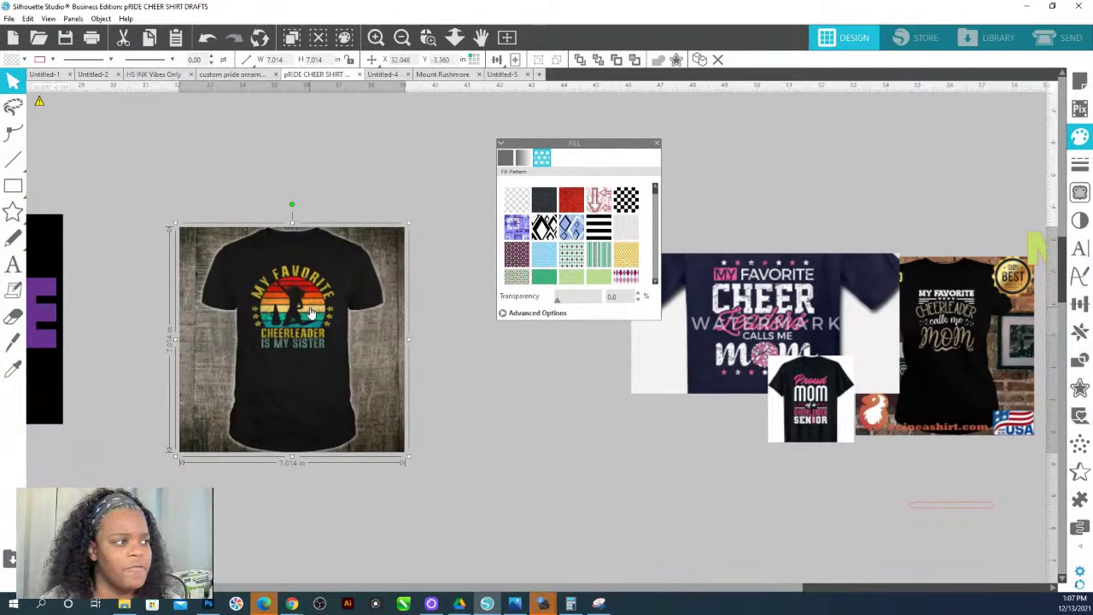
{"action": "left_click_drag", "start_coordinate": [744, 318], "coordinate": [275, 308]}
{"action": "key", "text": "Escape"}
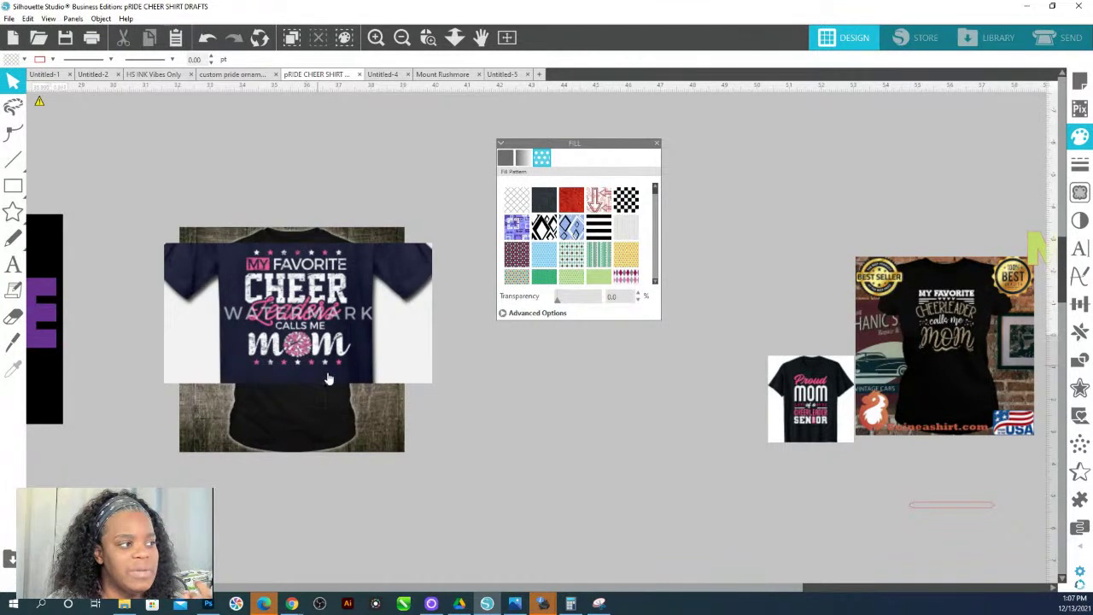
Place the Proud MOM of a CHEERLEADER SENIOR image on the stacked shirt images and enlarge it to about 9.1 in wide.
{"action": "left_click_drag", "start_coordinate": [803, 423], "coordinate": [302, 320]}
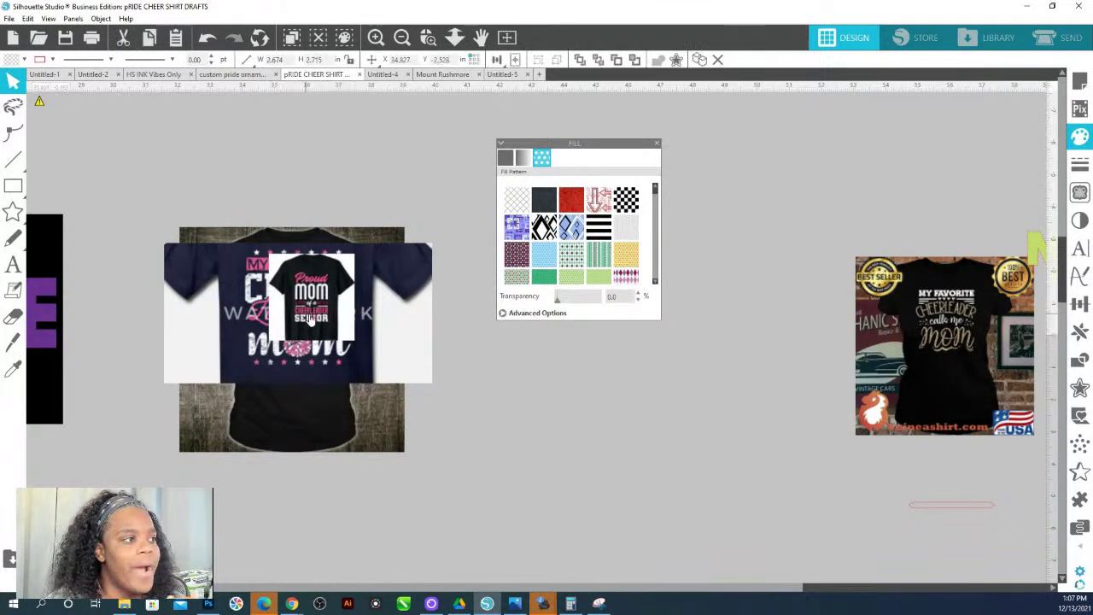
{"action": "left_click", "coordinate": [348, 340]}
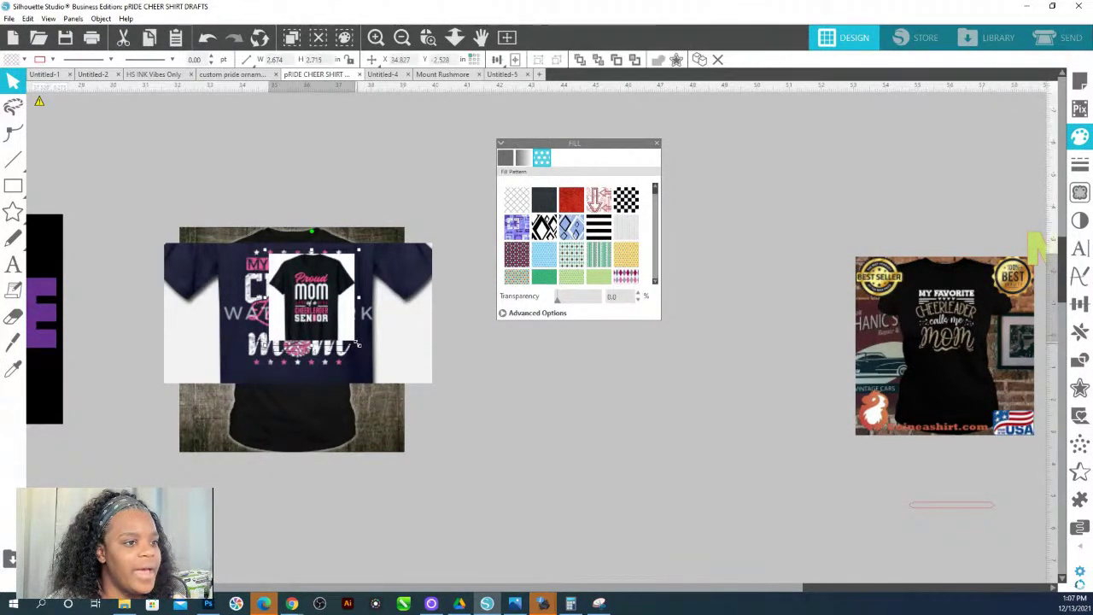
{"action": "left_click_drag", "start_coordinate": [359, 345], "coordinate": [567, 553]}
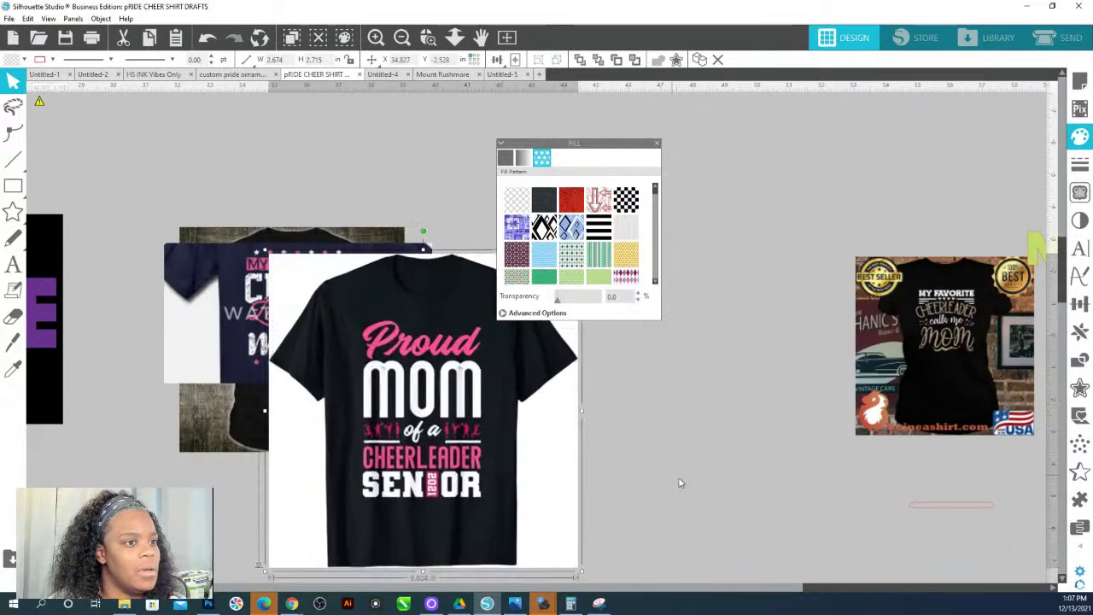
{"action": "left_click_drag", "start_coordinate": [451, 373], "coordinate": [379, 335]}
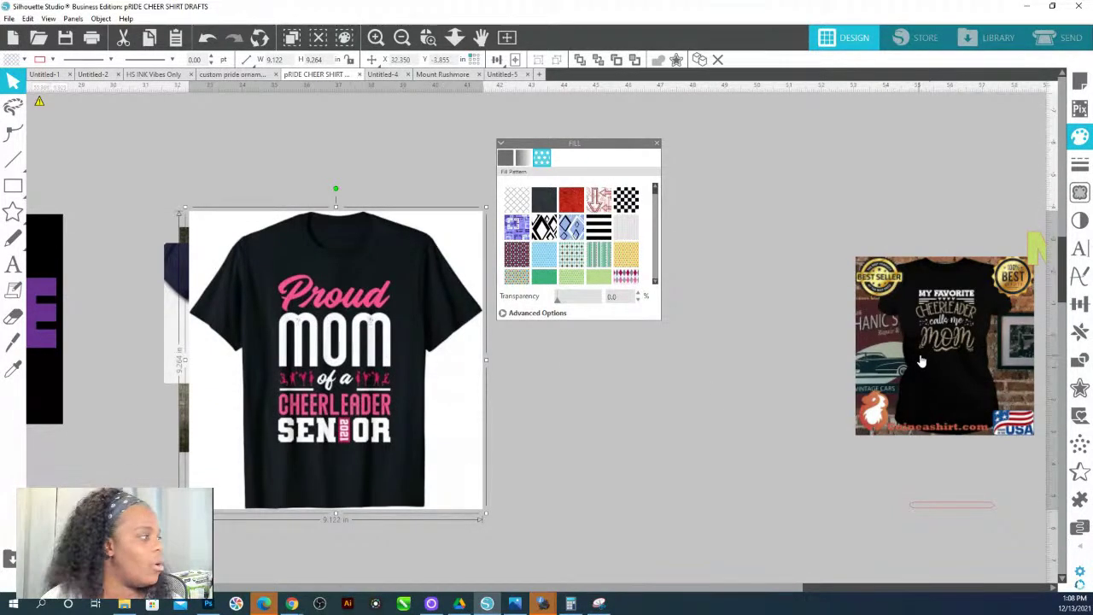
Enlarge the brick-wall CHEERLEADER calls me MOM shirt image to about 10.9 in square and place it beside the Proud MOM shirt.
{"action": "left_click_drag", "start_coordinate": [969, 352], "coordinate": [408, 327]}
{"action": "right_click", "coordinate": [632, 401]}
{"action": "left_click", "coordinate": [685, 338]}
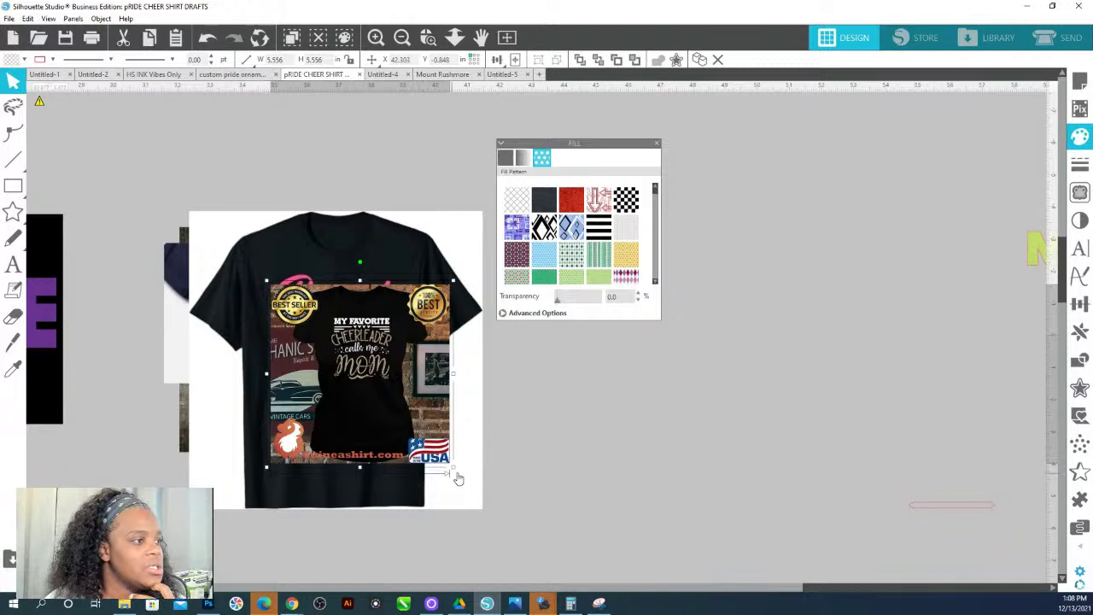
{"action": "left_click_drag", "start_coordinate": [453, 468], "coordinate": [630, 587]}
{"action": "left_click_drag", "start_coordinate": [470, 425], "coordinate": [366, 344]}
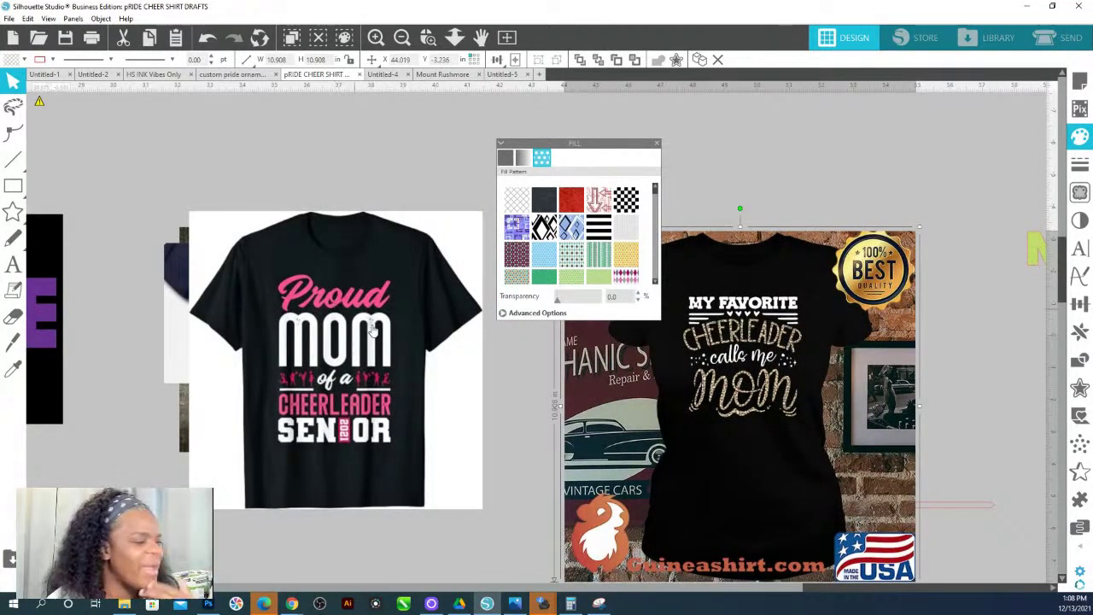
Spread out the stacked references by moving the Proud MOM image and the navy CHEER MOM image down below the SISTER shirt.
{"action": "left_click_drag", "start_coordinate": [359, 275], "coordinate": [384, 591]}
{"action": "key", "text": "Escape"}
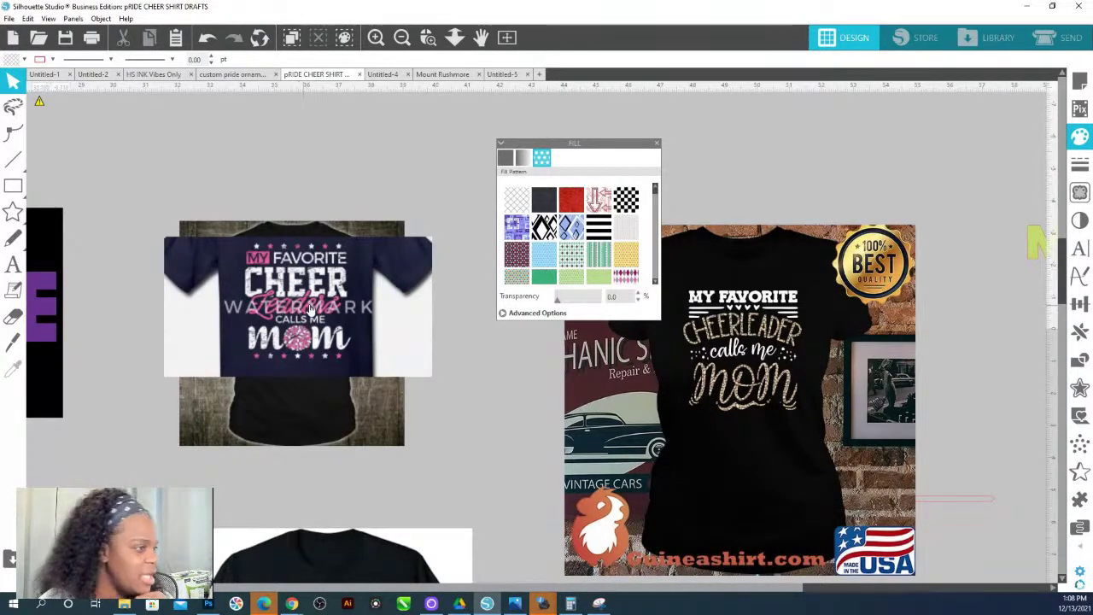
{"action": "left_click_drag", "start_coordinate": [316, 285], "coordinate": [351, 465]}
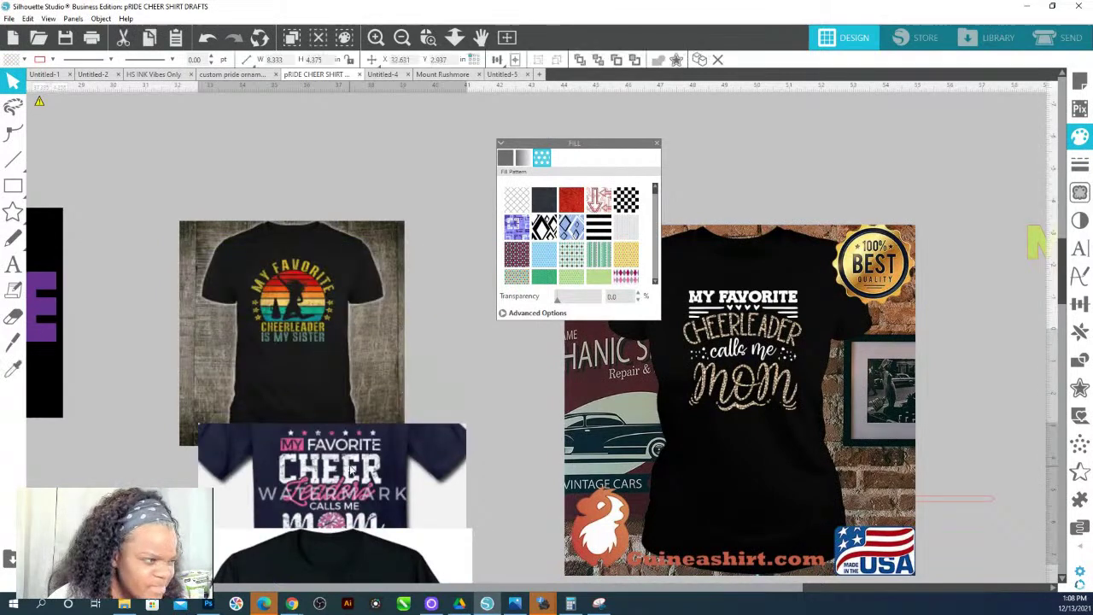
{"action": "left_click", "coordinate": [289, 318]}
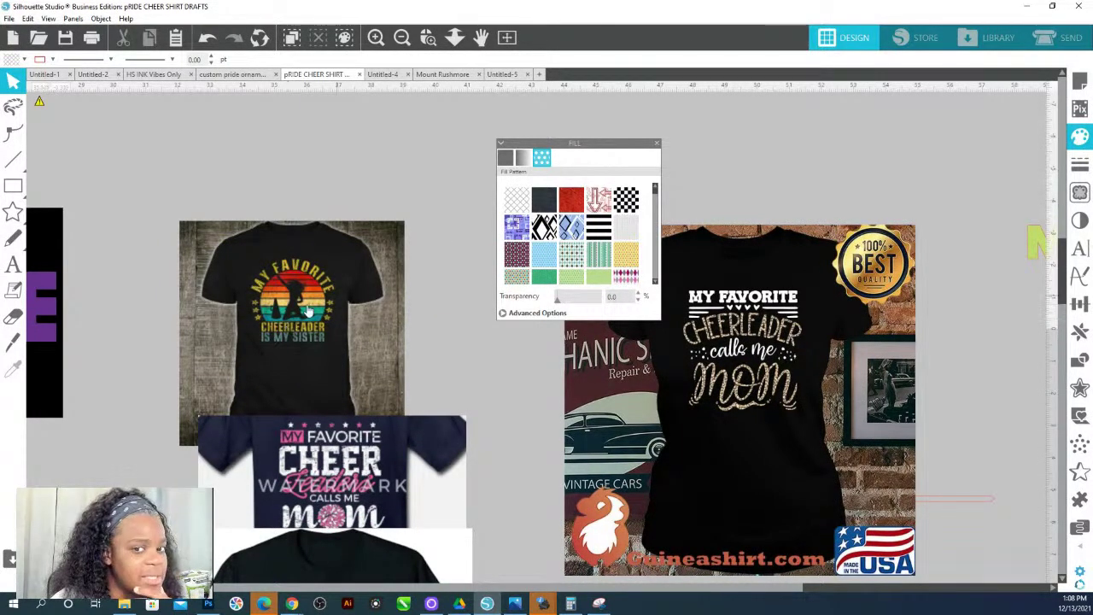
Correct "for mez" to "for me" under the pride lettering, and move the brick-wall shirt image closer to the Proud MOM shirt.
{"action": "left_click", "coordinate": [454, 37]}
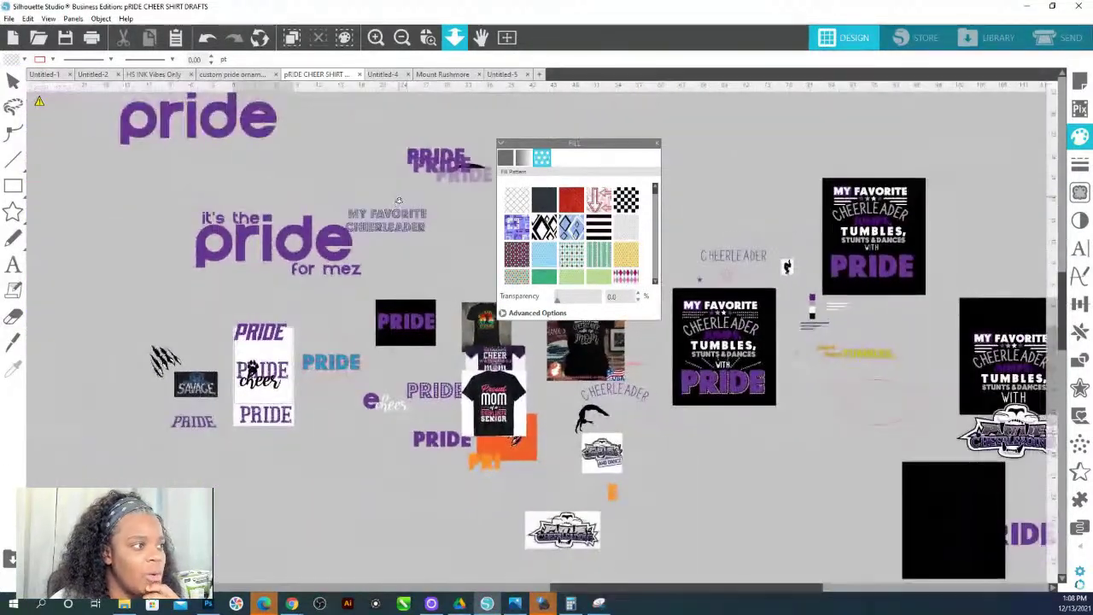
{"action": "double_click", "coordinate": [357, 271]}
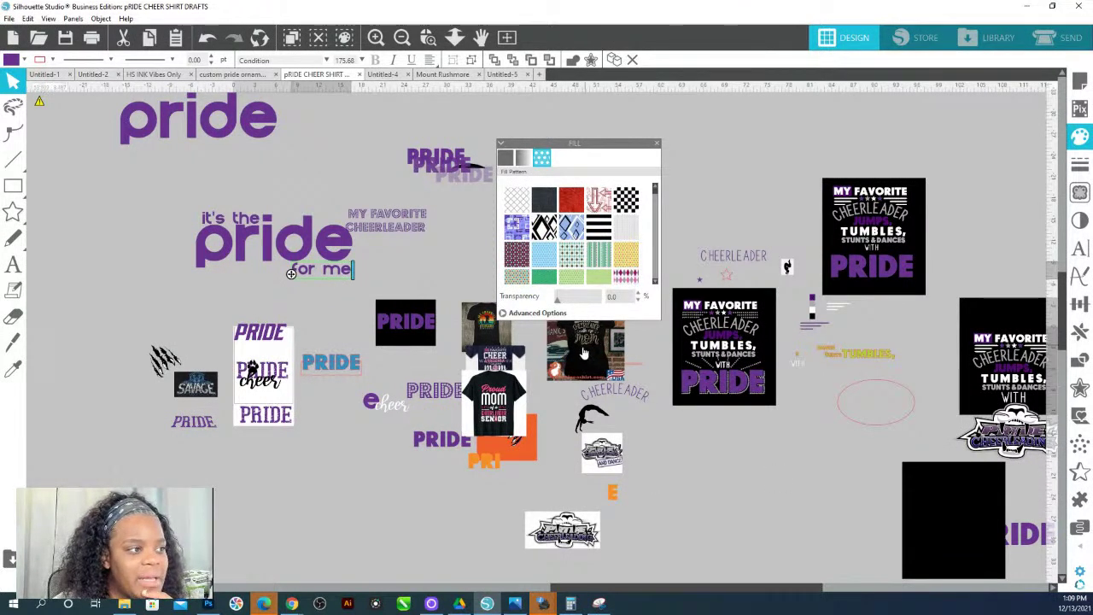
{"action": "left_click_drag", "start_coordinate": [587, 352], "coordinate": [569, 376]}
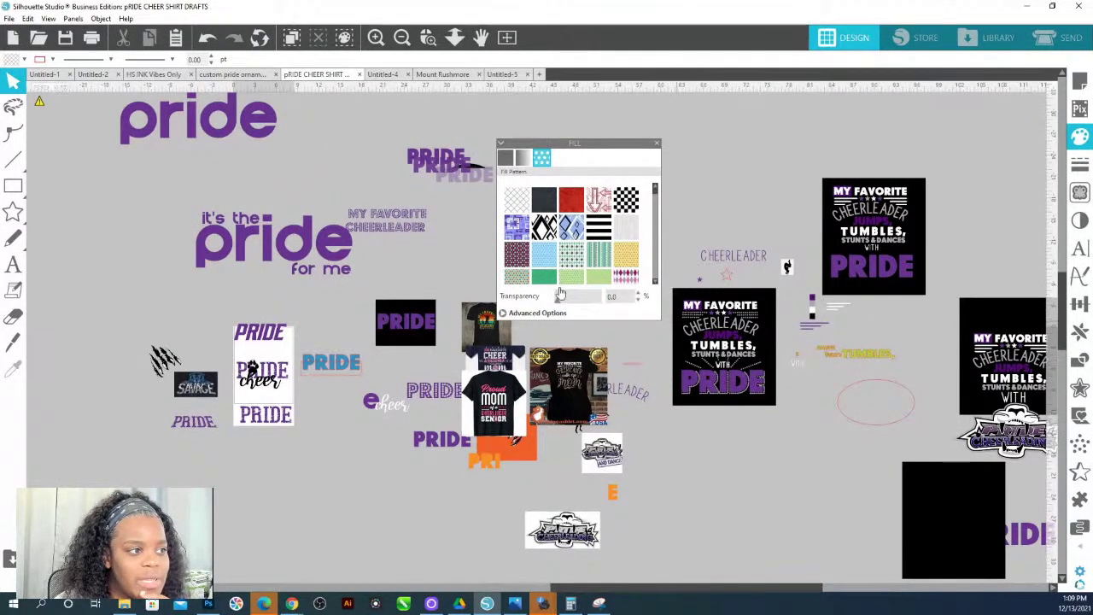
Examine the mom-shirt references and the dotted-line MY FAVORITE CHEERLEADER draft up close, moving the fill options off the reference images.
{"action": "left_click", "coordinate": [452, 75]}
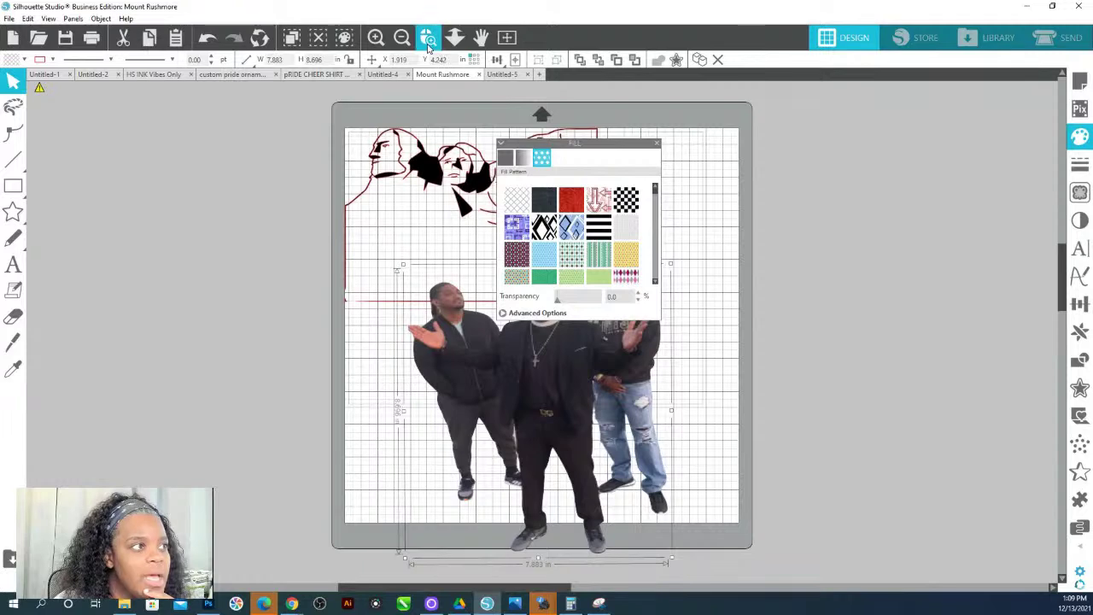
{"action": "left_click", "coordinate": [316, 76]}
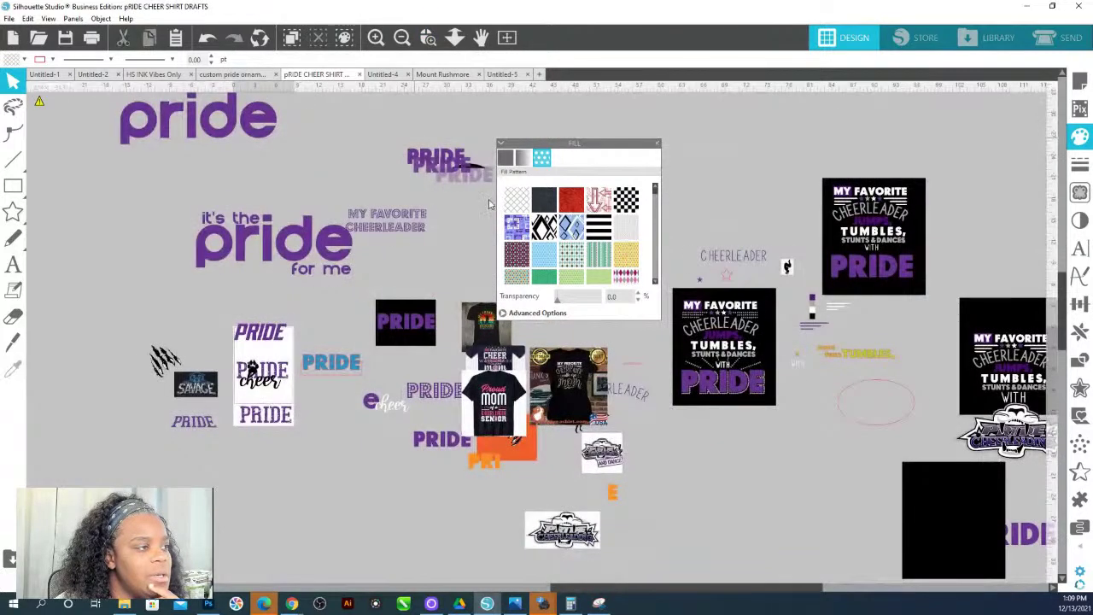
{"action": "left_click", "coordinate": [429, 38]}
{"action": "left_click_drag", "start_coordinate": [497, 364], "coordinate": [666, 405]}
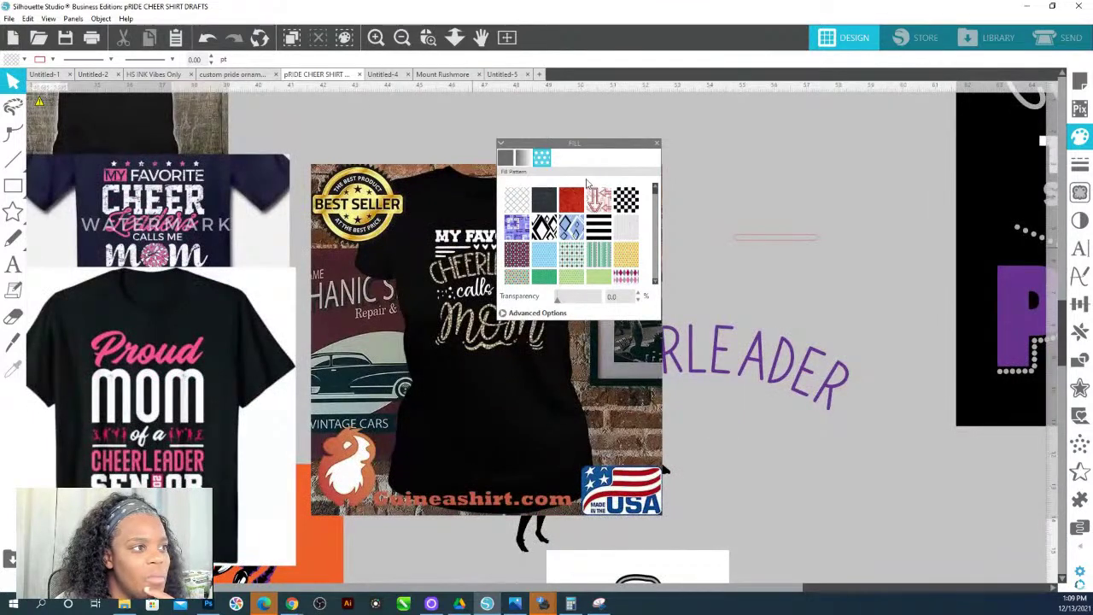
{"action": "left_click_drag", "start_coordinate": [581, 144], "coordinate": [760, 167]}
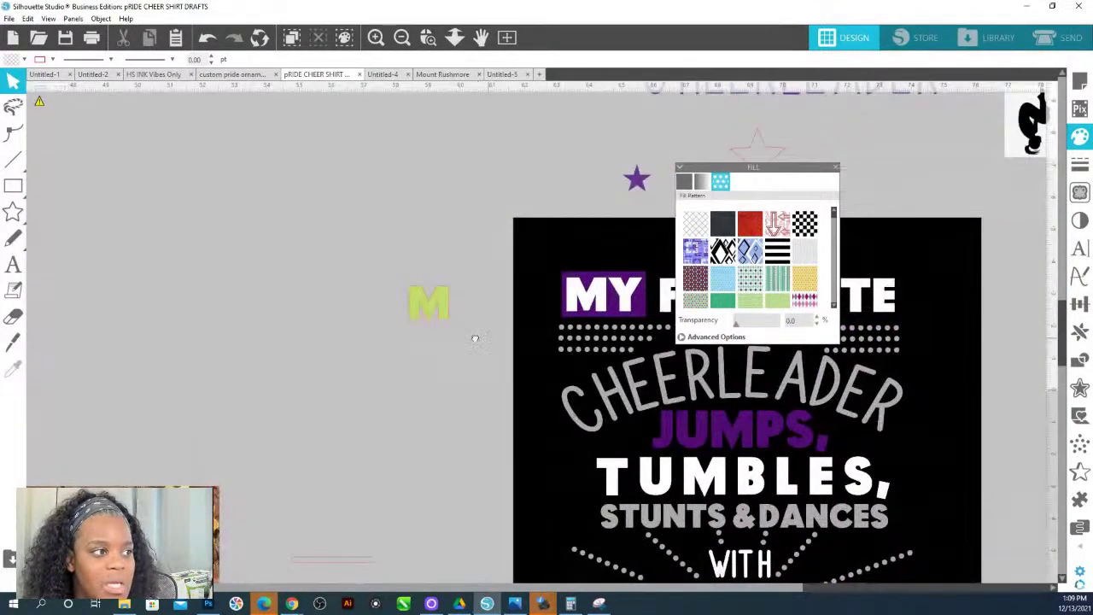
{"action": "scroll", "coordinate": [302, 359], "scroll_direction": "right", "scroll_amount": 3}
{"action": "scroll", "coordinate": [301, 360], "scroll_direction": "right", "scroll_amount": 1}
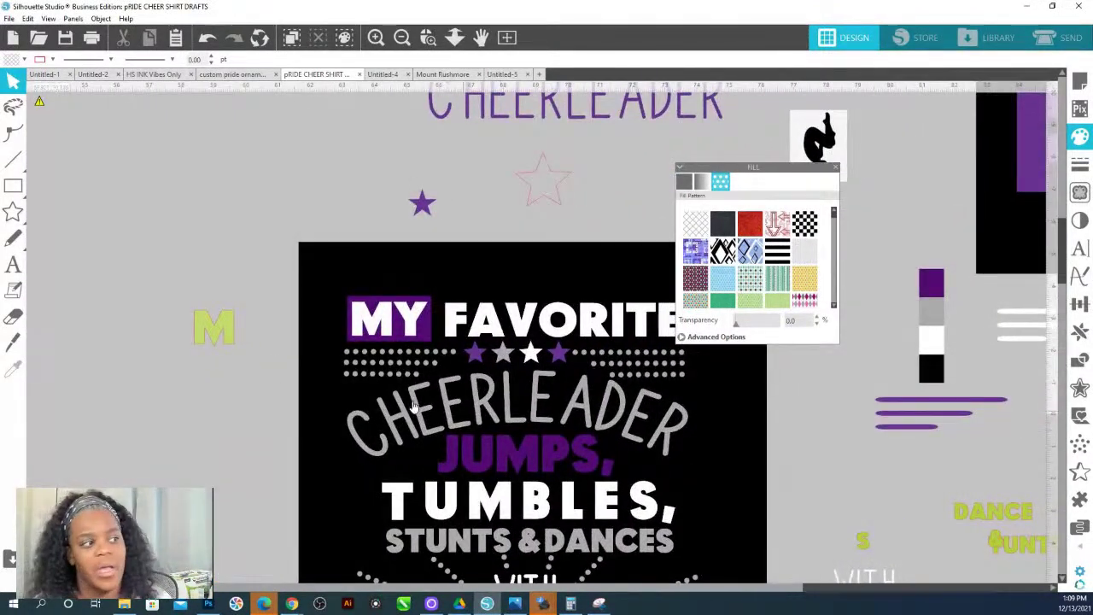
Compare the solid-line MY FAVORITE CHEERLEADER draft with the version that has dotted rays and a dotted outline around PRIDE.
{"action": "left_click", "coordinate": [454, 37]}
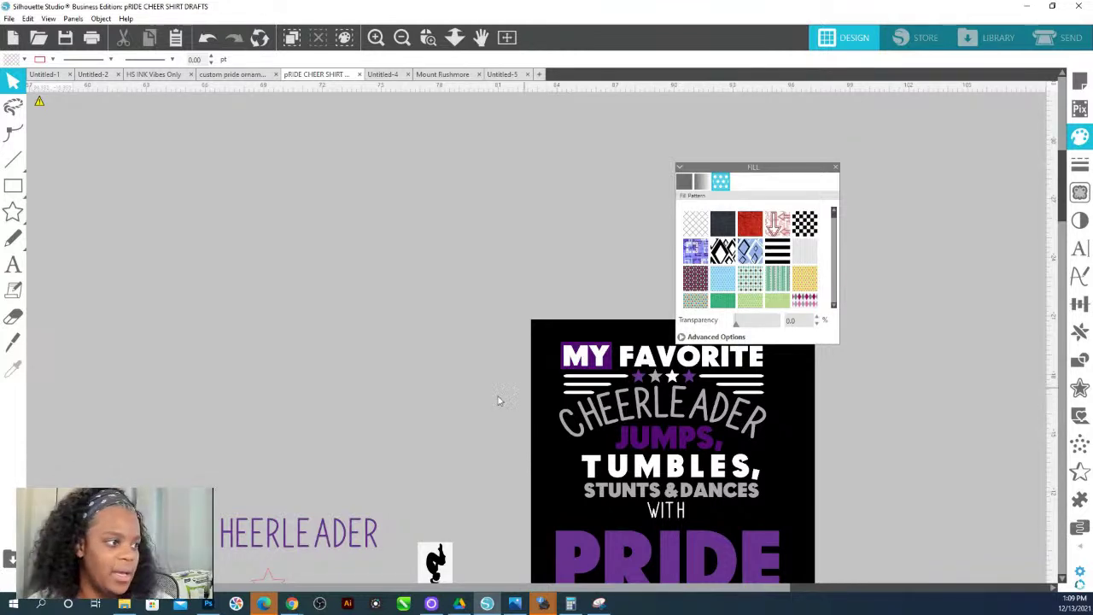
{"action": "left_click_drag", "start_coordinate": [458, 395], "coordinate": [199, 281]}
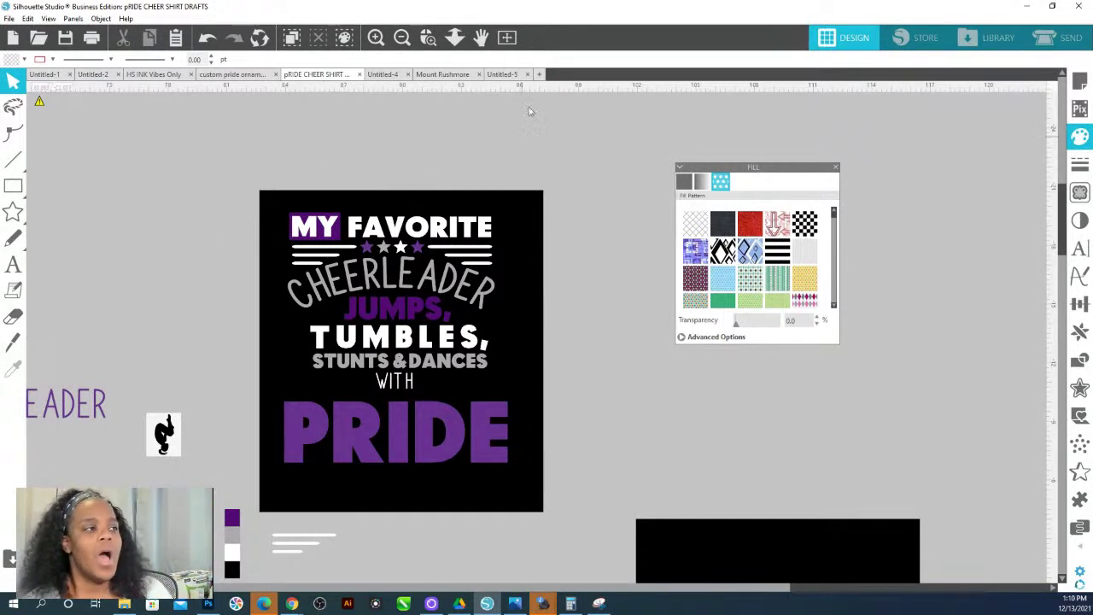
{"action": "left_click", "coordinate": [455, 38]}
{"action": "left_click_drag", "start_coordinate": [466, 87], "coordinate": [458, 85]}
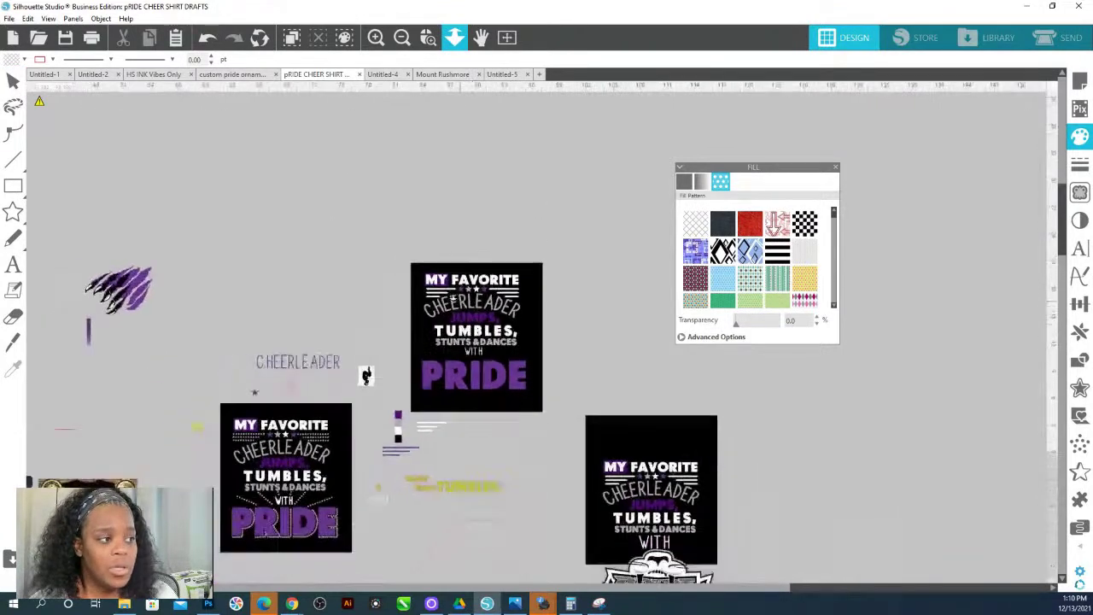
{"action": "left_click", "coordinate": [430, 41]}
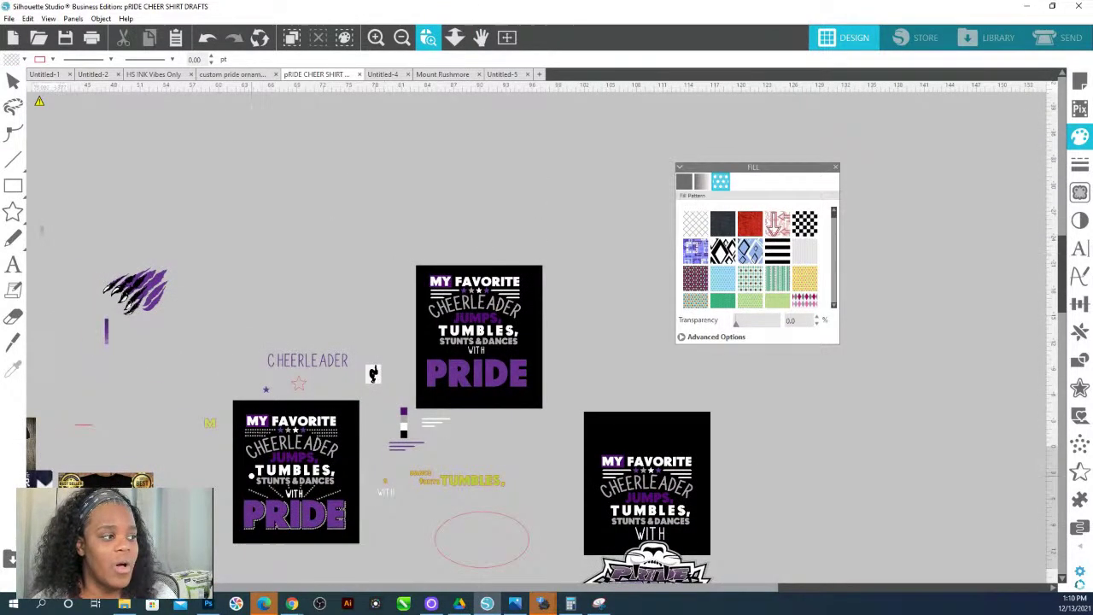
{"action": "left_click", "coordinate": [404, 487]}
{"action": "scroll", "coordinate": [551, 386], "scroll_direction": "up", "scroll_amount": 3}
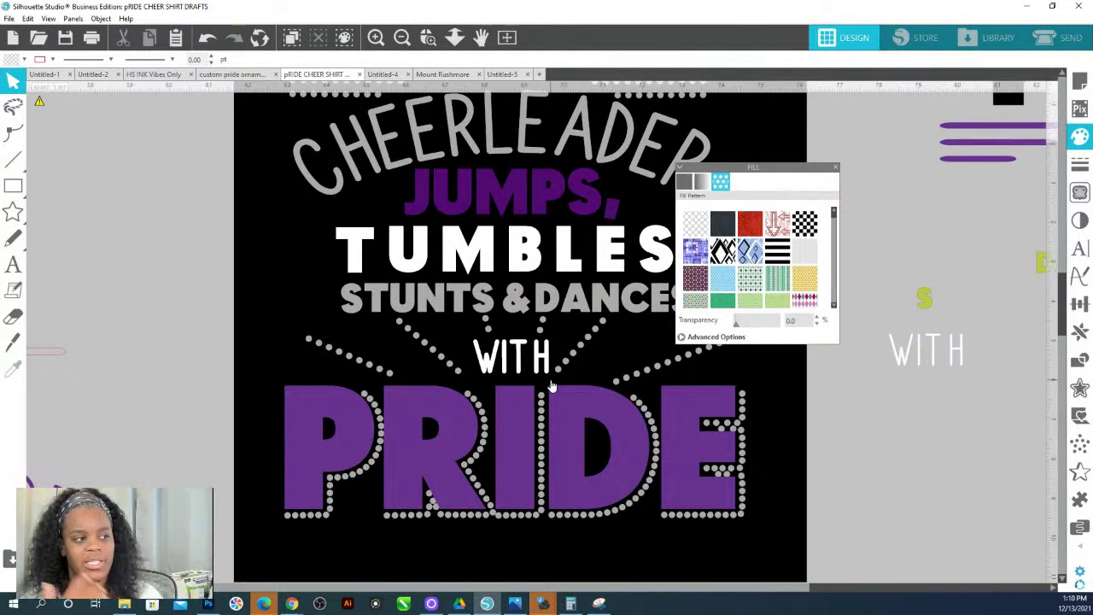
{"action": "left_click", "coordinate": [454, 37]}
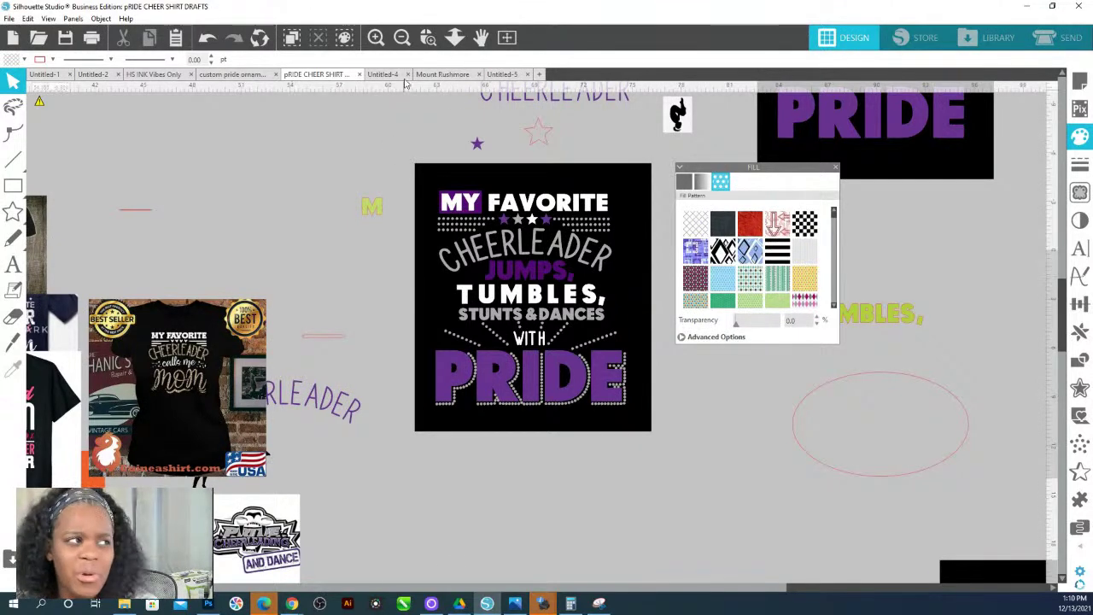
Examine the purple and white CHEER leader SISTER design and the striped gradient PRIDE CHEERLEADING CHEER Mom badge farther down the drafts.
{"action": "left_click", "coordinate": [454, 38]}
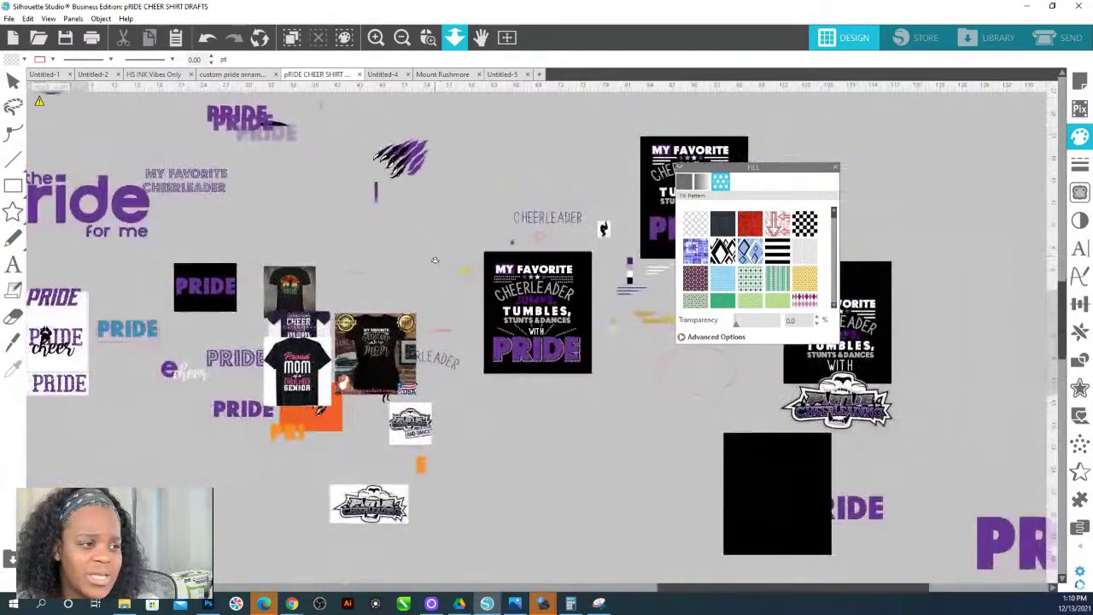
{"action": "scroll", "coordinate": [303, 456], "scroll_direction": "down", "scroll_amount": 10}
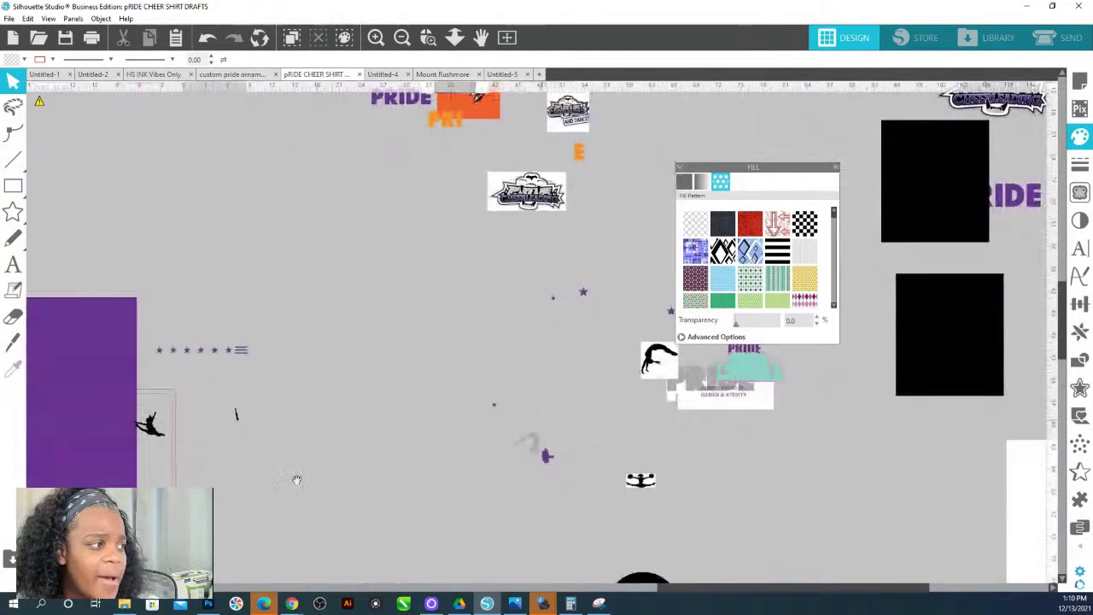
{"action": "scroll", "coordinate": [424, 325], "scroll_direction": "down", "scroll_amount": 3}
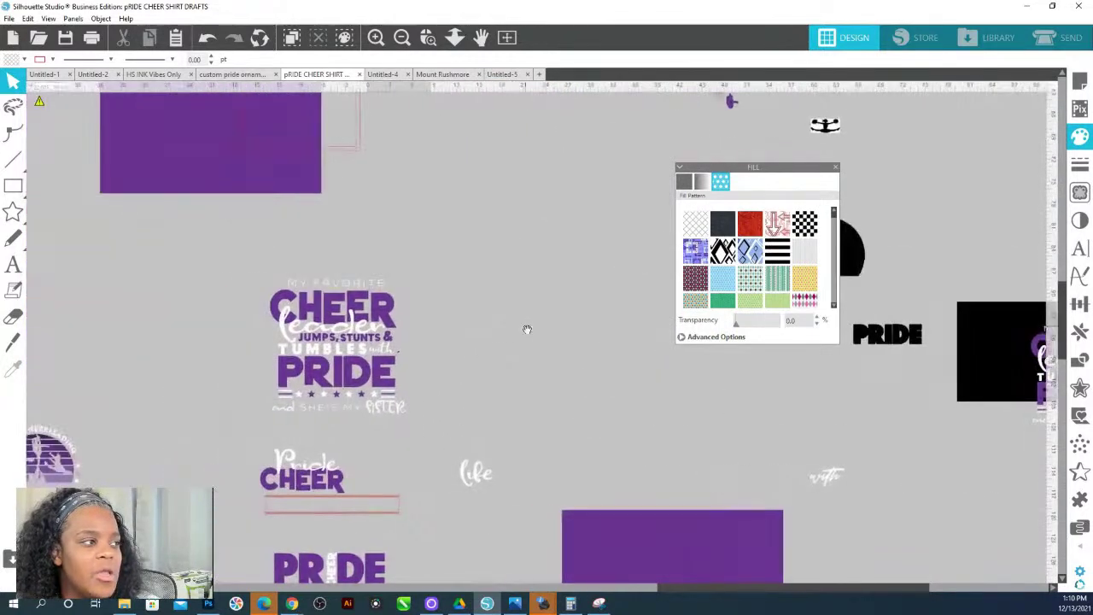
{"action": "left_click", "coordinate": [427, 38]}
{"action": "left_click_drag", "start_coordinate": [232, 270], "coordinate": [506, 455]}
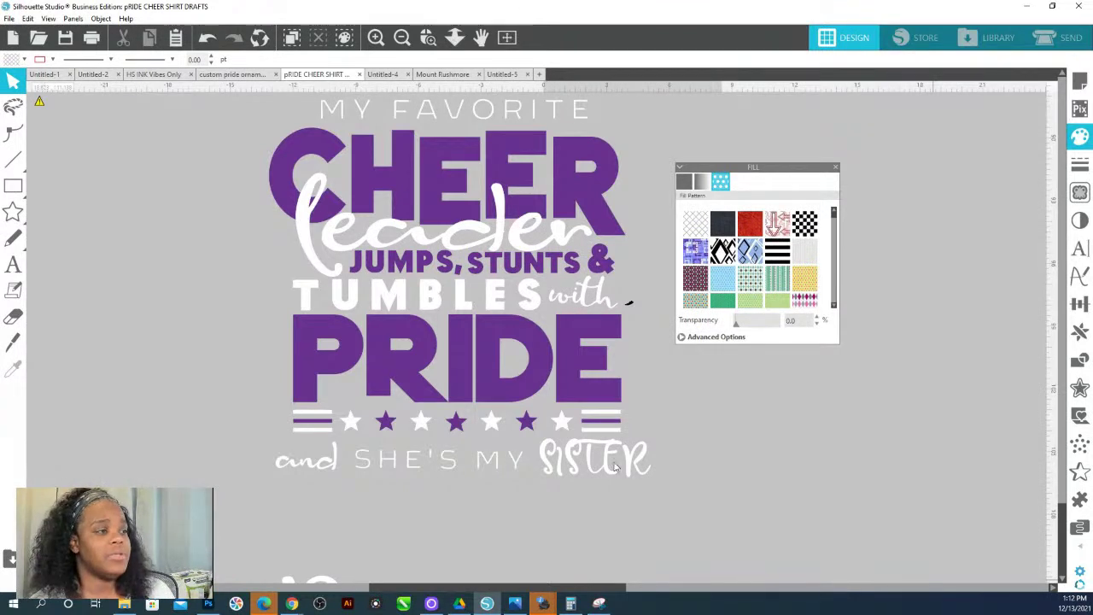
{"action": "scroll", "coordinate": [629, 303], "scroll_direction": "down", "scroll_amount": 3}
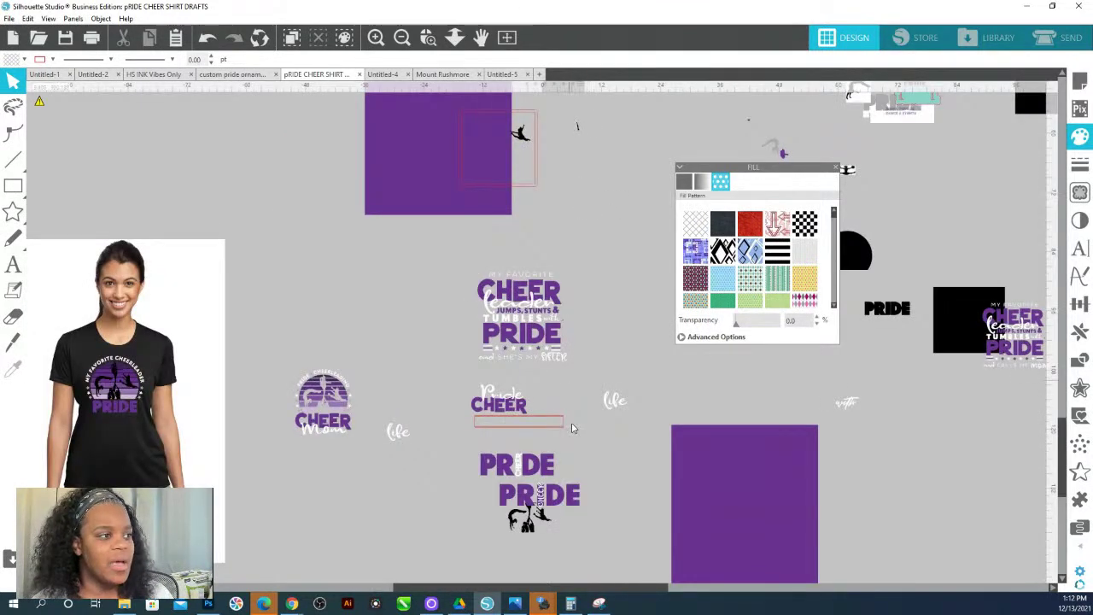
{"action": "left_click", "coordinate": [428, 37]}
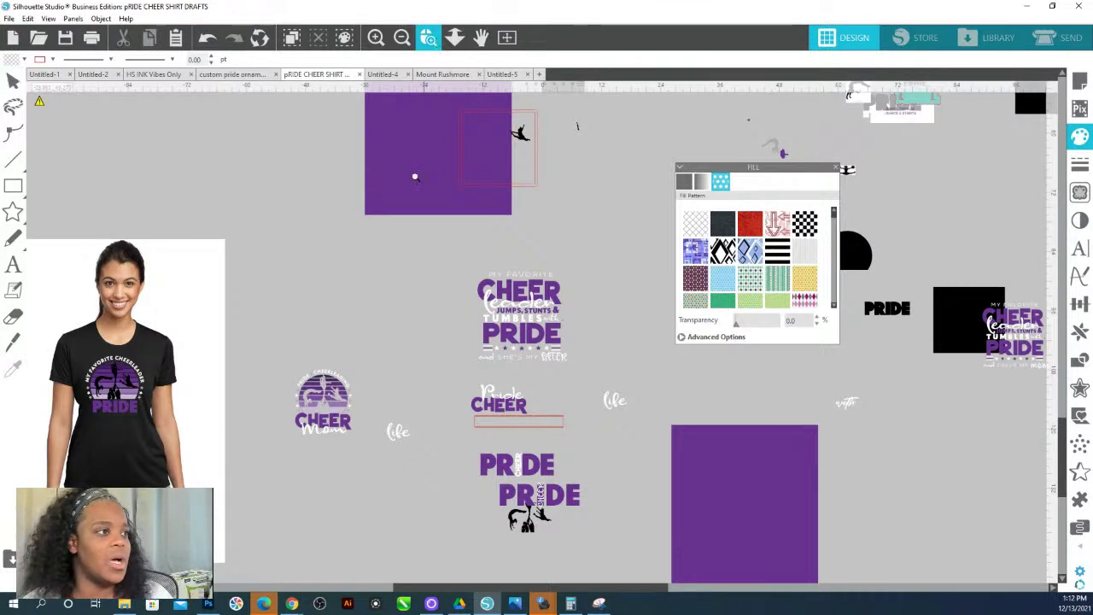
{"action": "left_click_drag", "start_coordinate": [268, 349], "coordinate": [420, 460]}
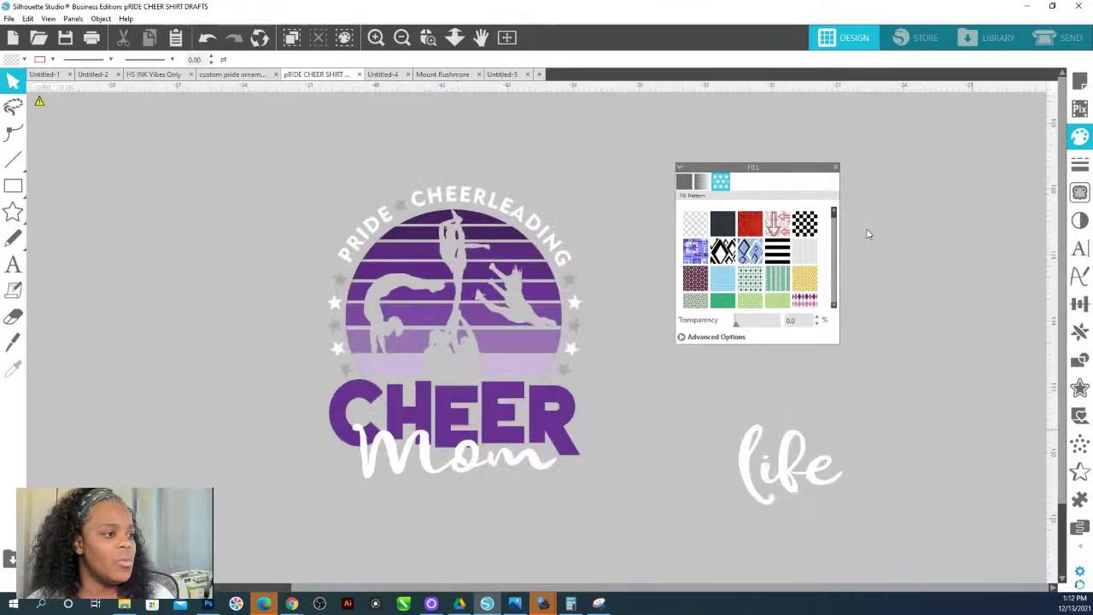
{"action": "left_click", "coordinate": [455, 37]}
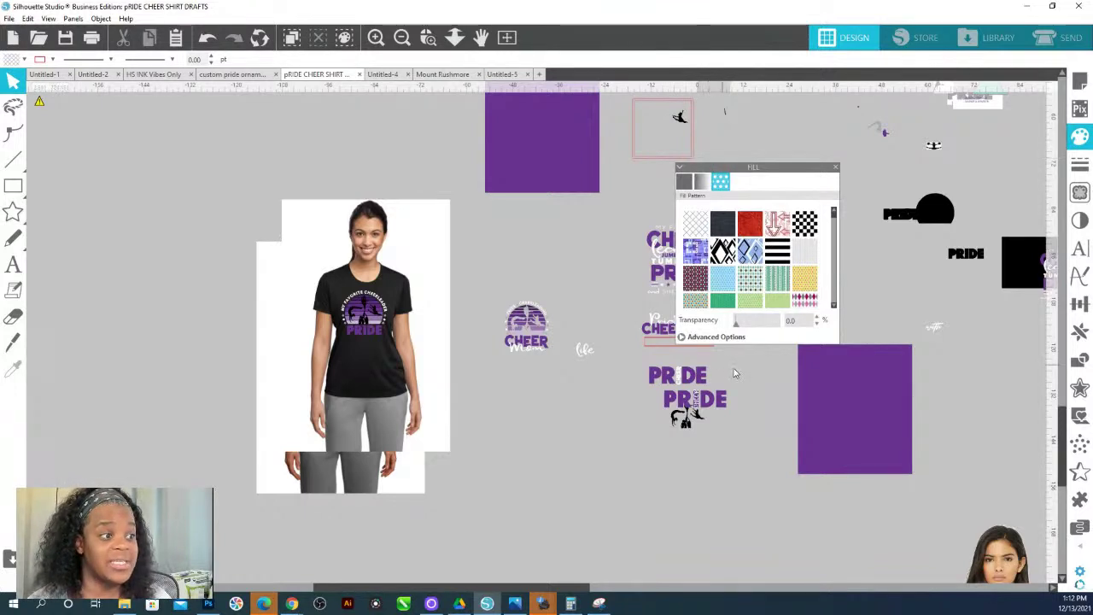
{"action": "scroll", "coordinate": [735, 369], "scroll_direction": "up", "scroll_amount": 1}
{"action": "scroll", "coordinate": [735, 369], "scroll_direction": "up", "scroll_amount": 1}
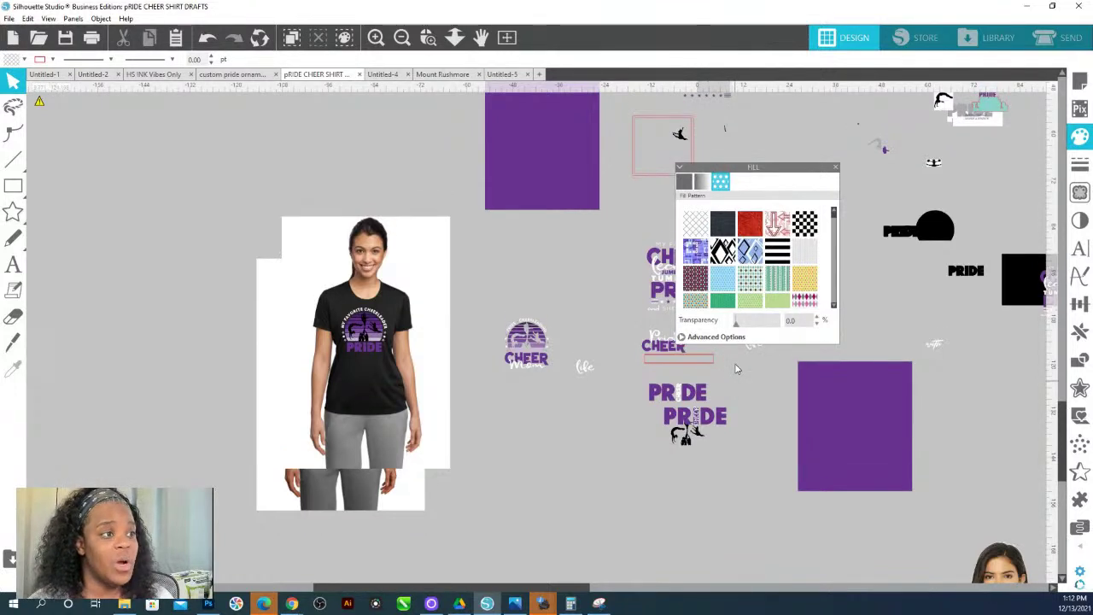
Examine the framed leaping cheerleader, the star row and the two PRIDE drafts with CHEER written inside the letter I.
{"action": "left_click", "coordinate": [428, 36]}
{"action": "left_click_drag", "start_coordinate": [664, 126], "coordinate": [718, 159]}
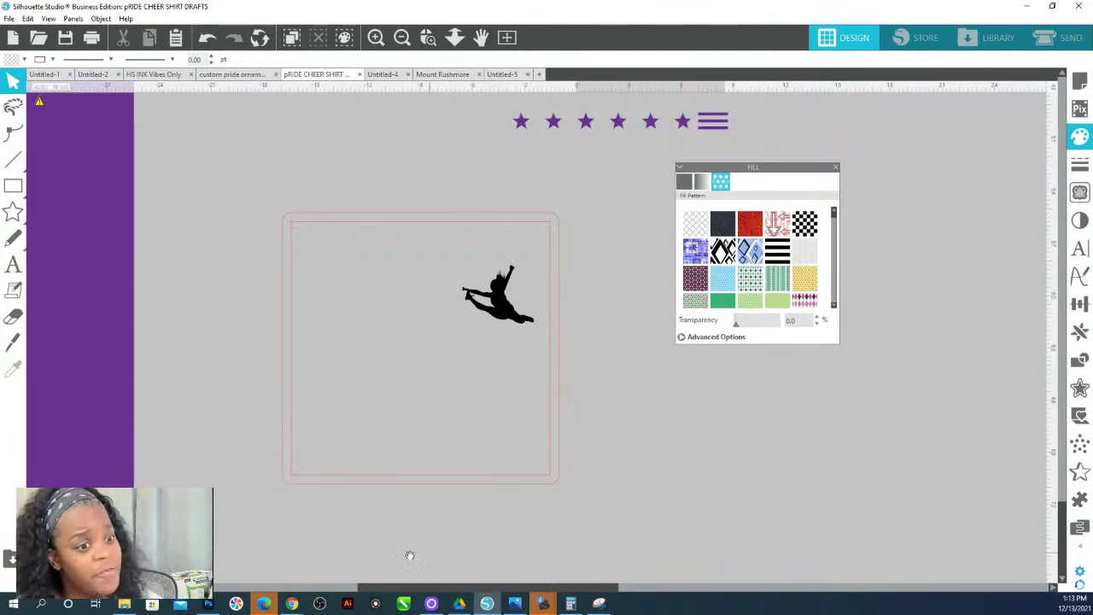
{"action": "left_click_drag", "start_coordinate": [420, 539], "coordinate": [404, 372]}
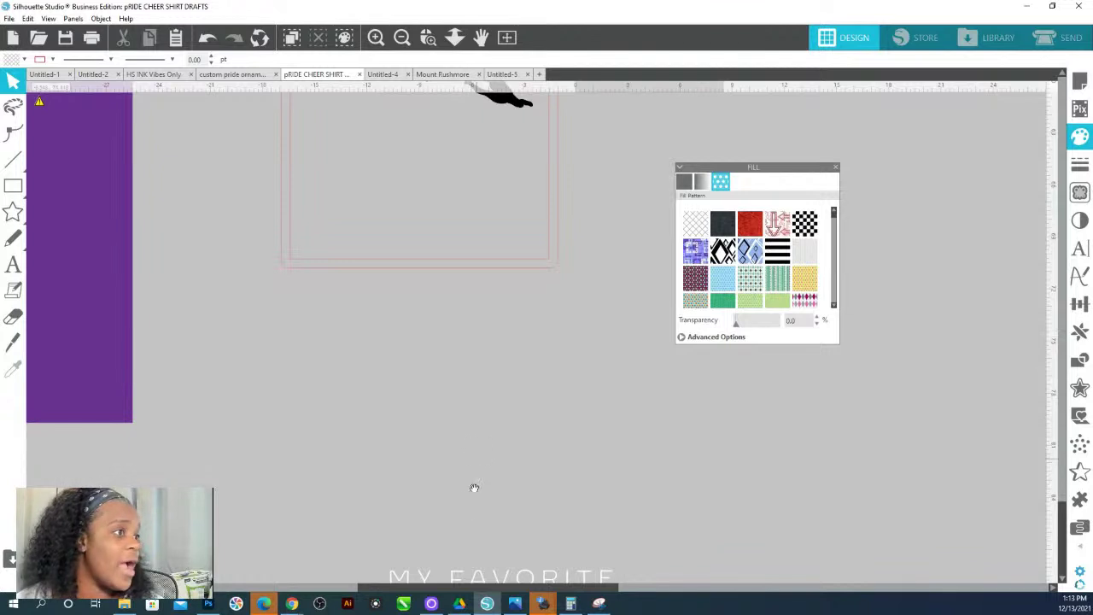
{"action": "left_click", "coordinate": [454, 36]}
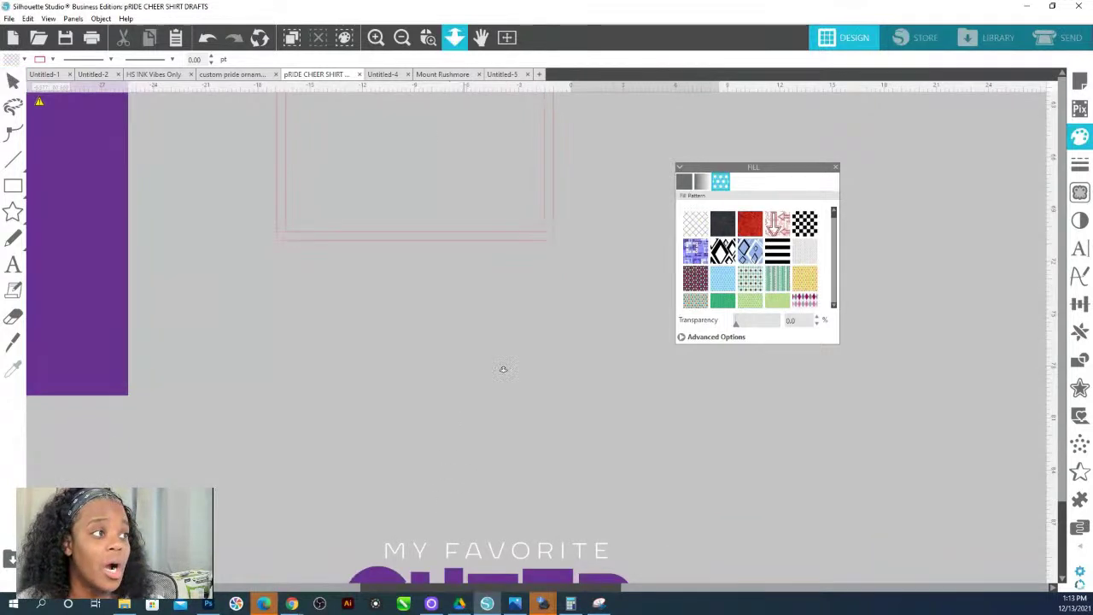
{"action": "left_click_drag", "start_coordinate": [486, 417], "coordinate": [461, 213]}
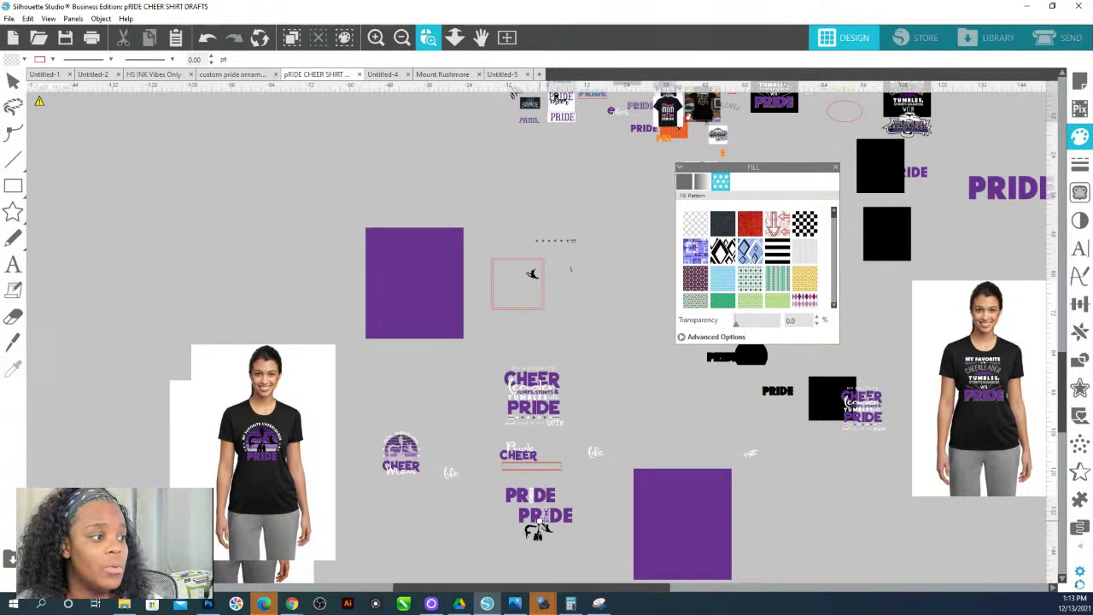
{"action": "scroll", "coordinate": [578, 544], "scroll_direction": "up", "scroll_amount": 5}
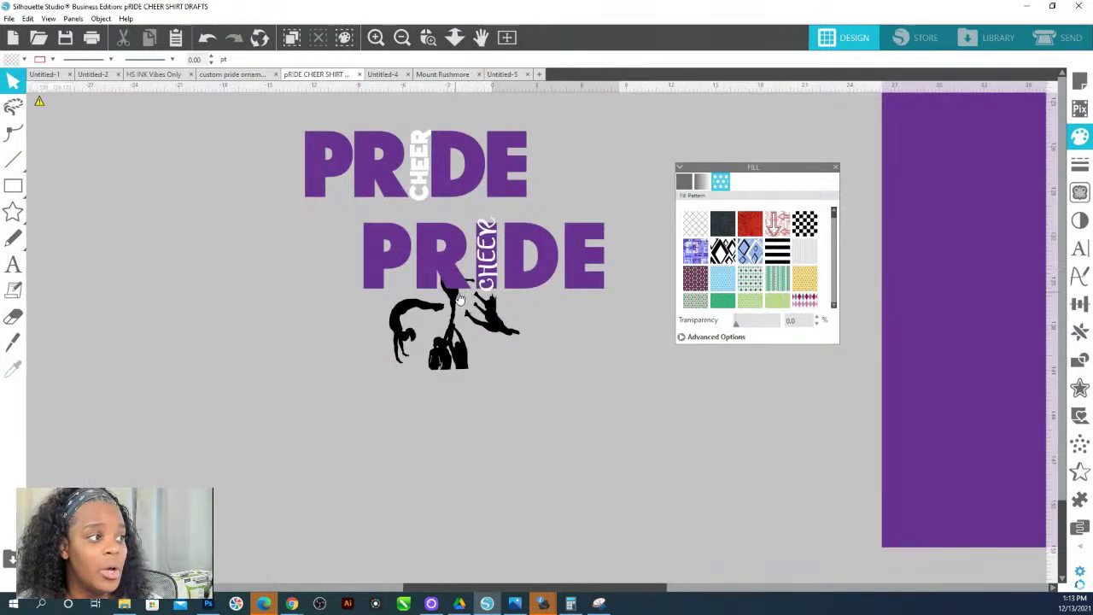
{"action": "left_click_drag", "start_coordinate": [475, 295], "coordinate": [476, 297]}
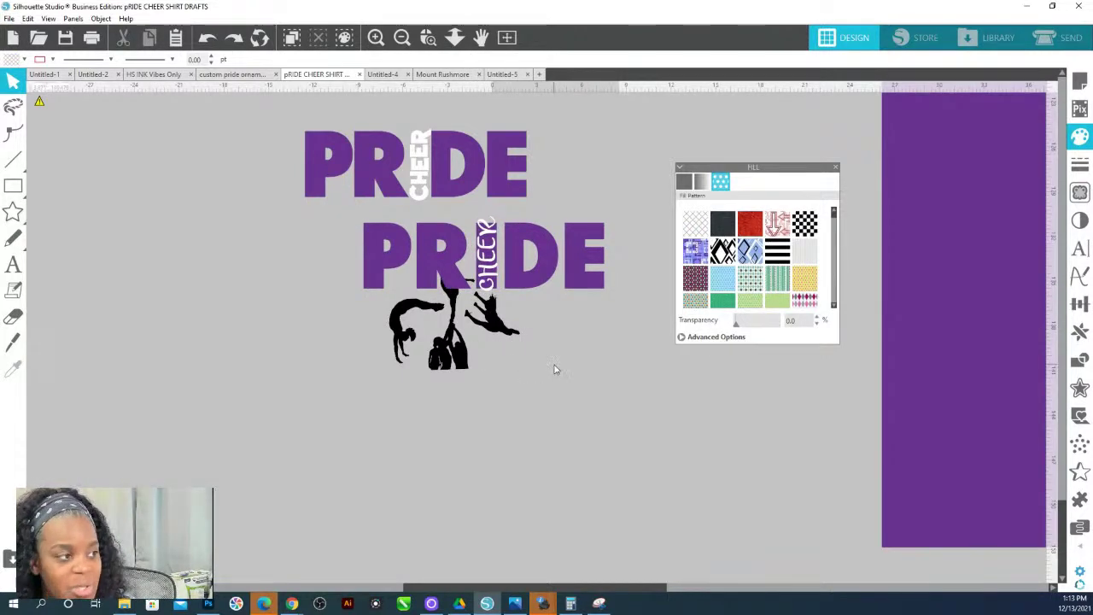
Ungroup the black cheerleader silhouettes beneath the lower PRIDE lettering and select the leaping figure.
{"action": "key", "text": "z"}
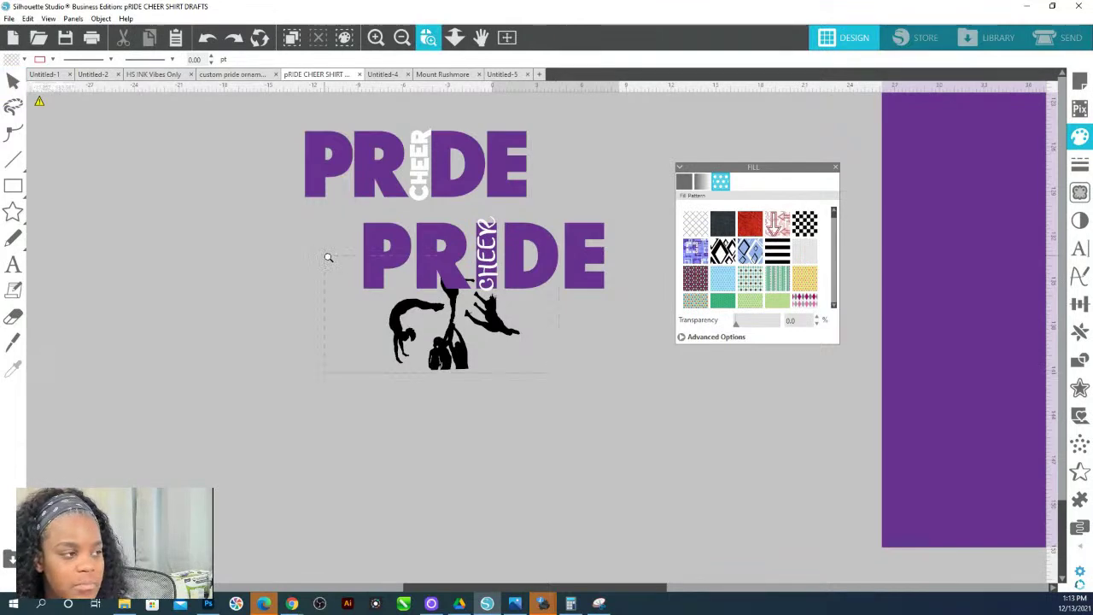
{"action": "left_click_drag", "start_coordinate": [325, 257], "coordinate": [559, 376]}
{"action": "left_click_drag", "start_coordinate": [694, 408], "coordinate": [420, 417]}
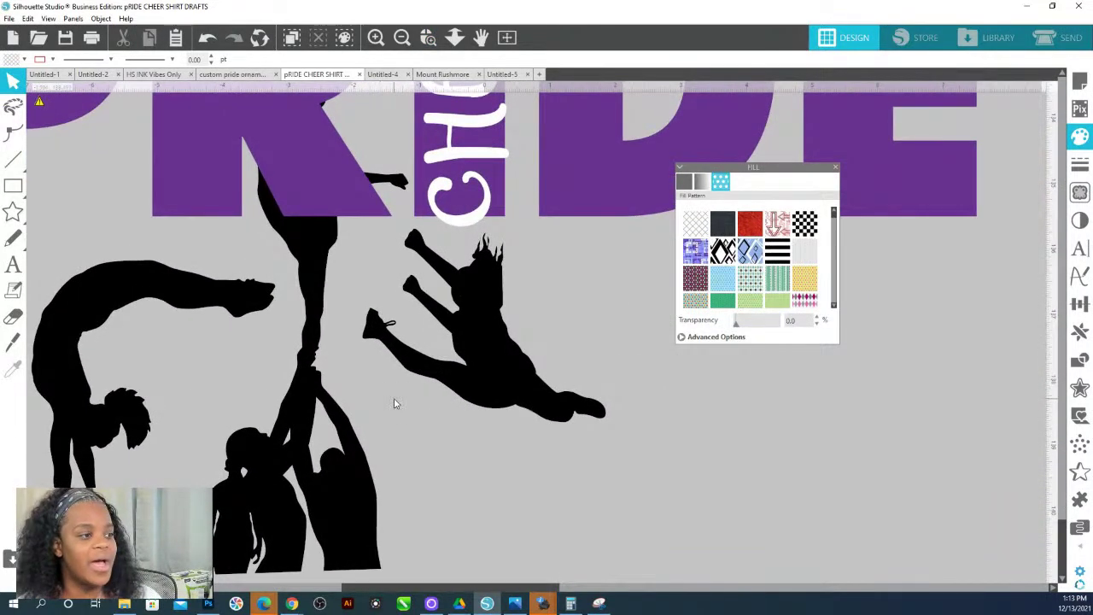
{"action": "left_click", "coordinate": [376, 321]}
{"action": "right_click", "coordinate": [376, 320]}
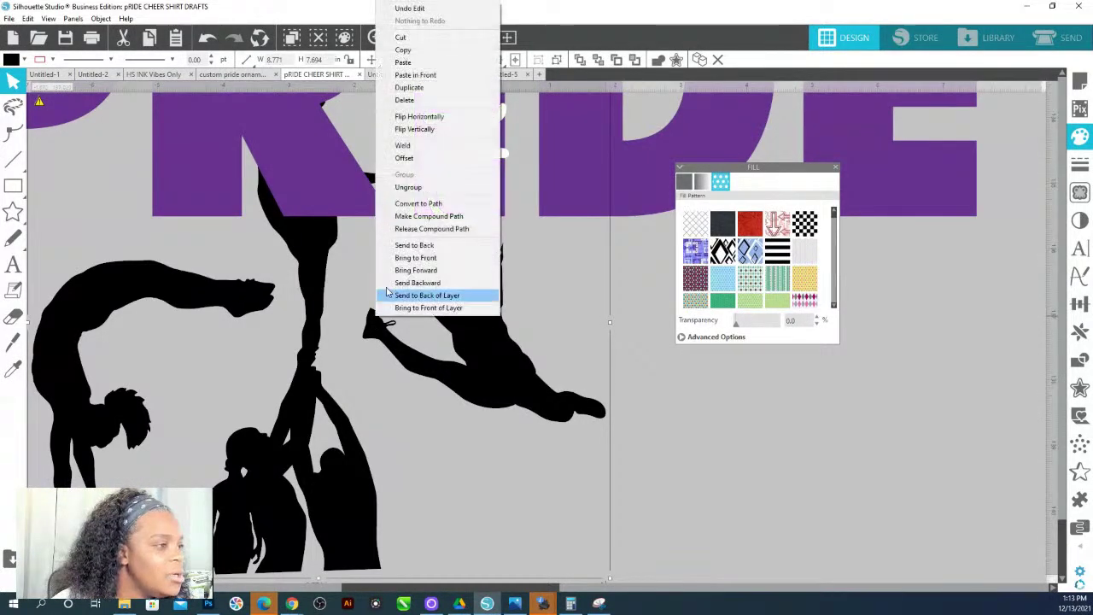
{"action": "left_click", "coordinate": [401, 191]}
{"action": "left_click", "coordinate": [373, 321]}
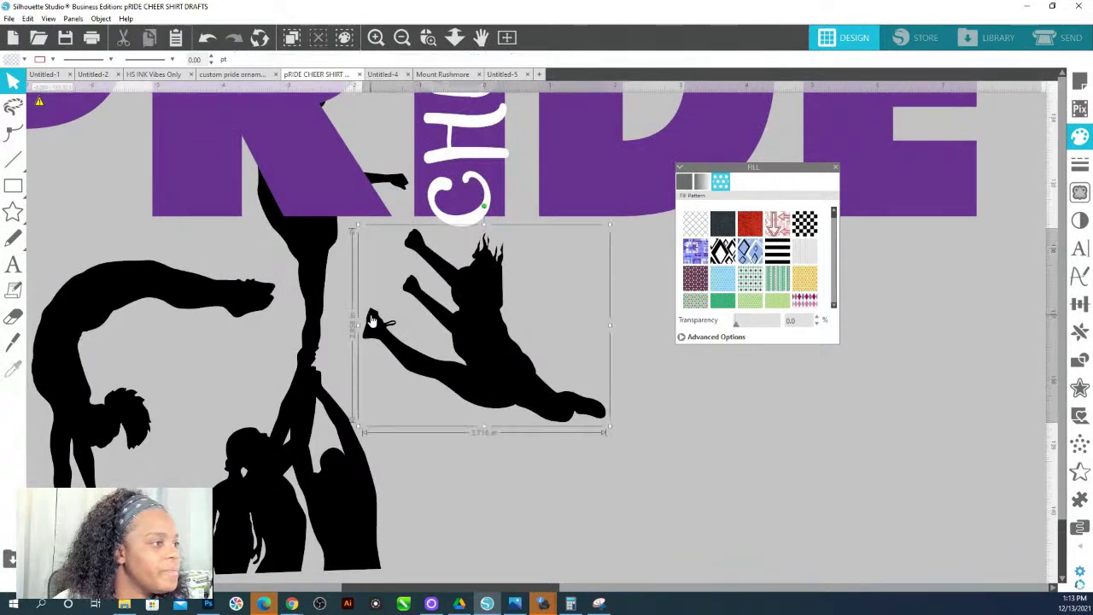
Ungroup the leaping cheerleader silhouette into its separate body and arm pieces.
{"action": "left_click", "coordinate": [427, 37]}
{"action": "left_click_drag", "start_coordinate": [569, 380], "coordinate": [282, 247]}
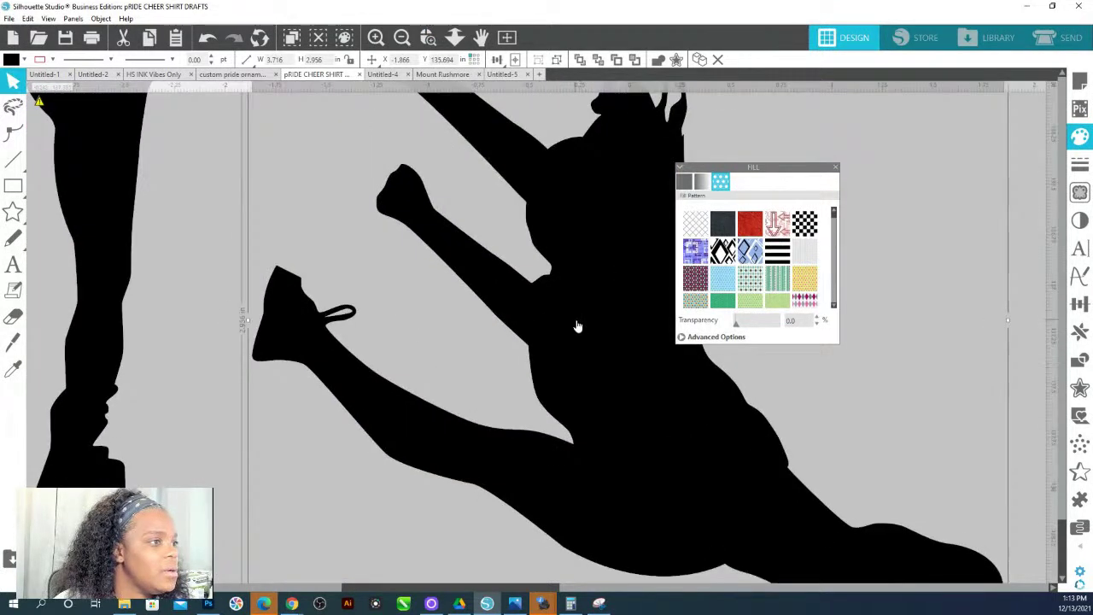
{"action": "right_click", "coordinate": [577, 323]}
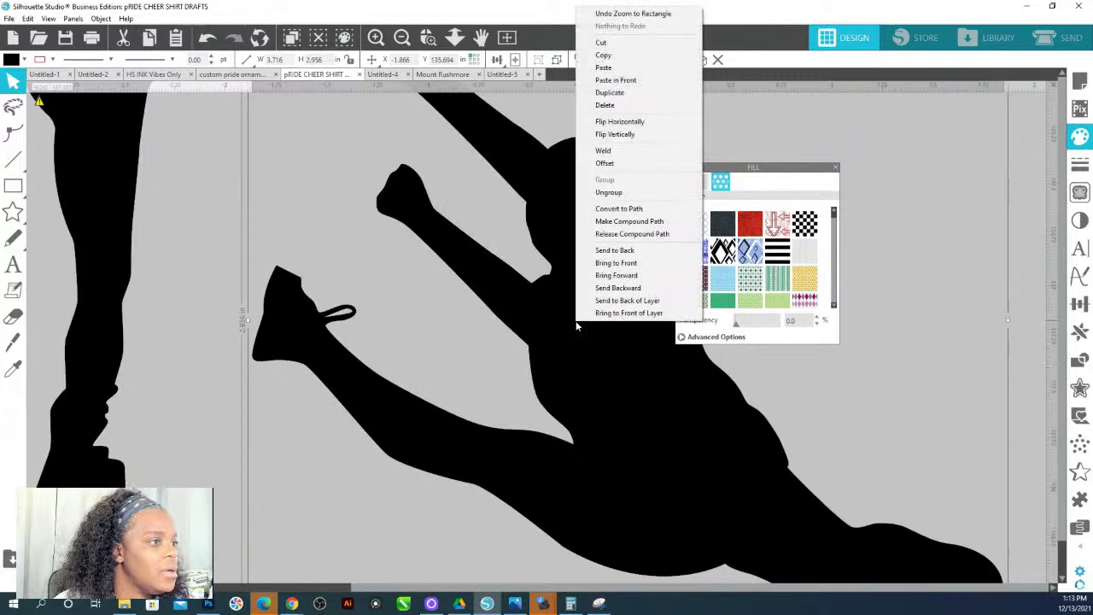
{"action": "left_click", "coordinate": [607, 194]}
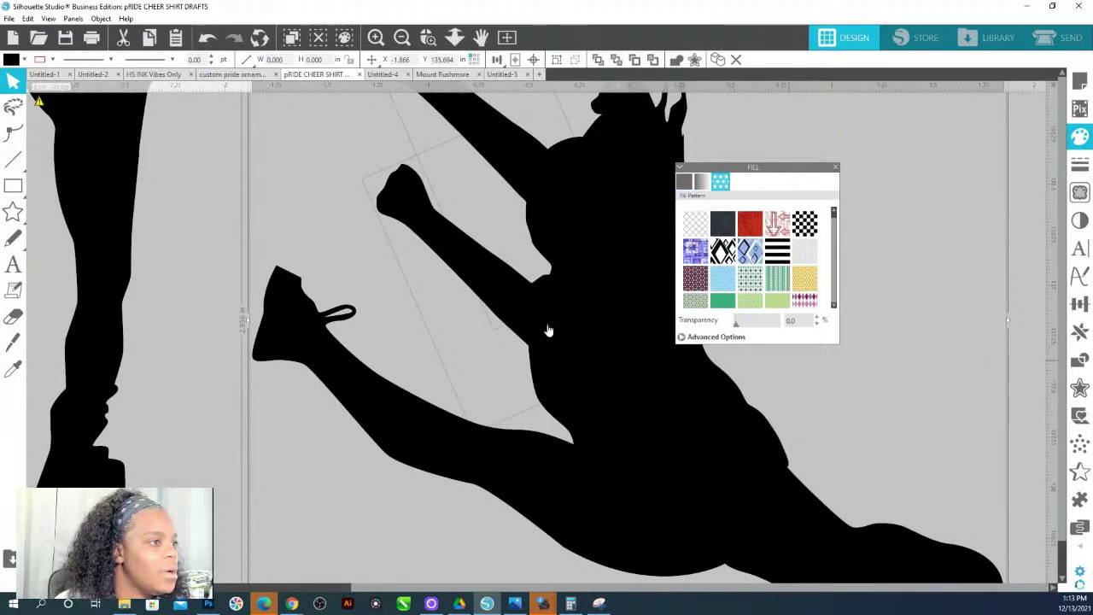
Try moving both arms of the leaping cheerleader away from her body, and undo the moves.
{"action": "left_click", "coordinate": [454, 37]}
{"action": "left_click_drag", "start_coordinate": [436, 292], "coordinate": [420, 137]}
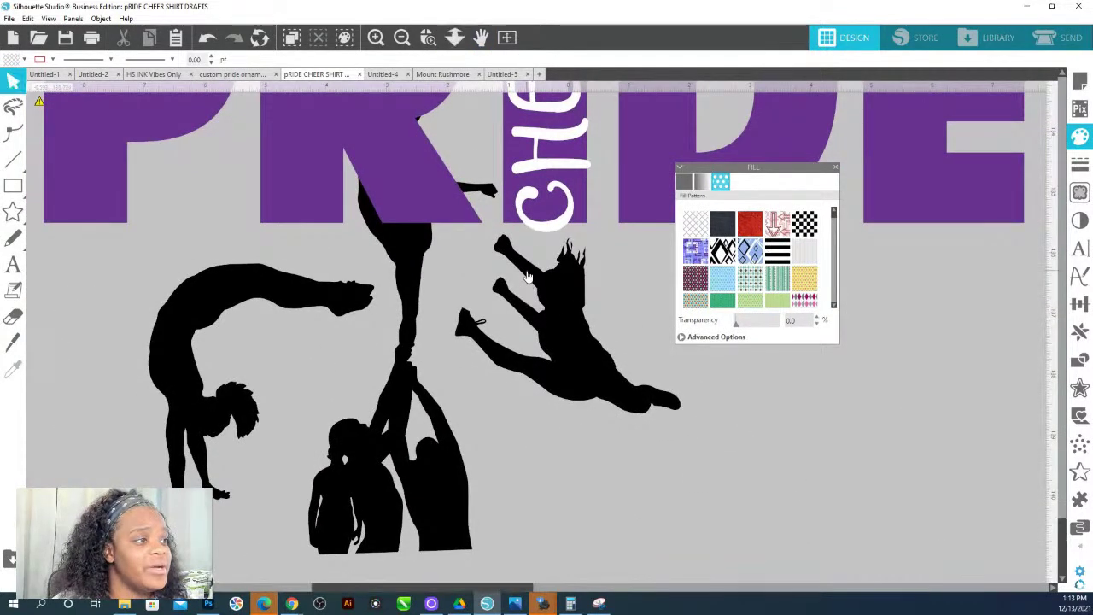
{"action": "left_click_drag", "start_coordinate": [530, 278], "coordinate": [484, 235]}
{"action": "left_click_drag", "start_coordinate": [506, 295], "coordinate": [455, 286]}
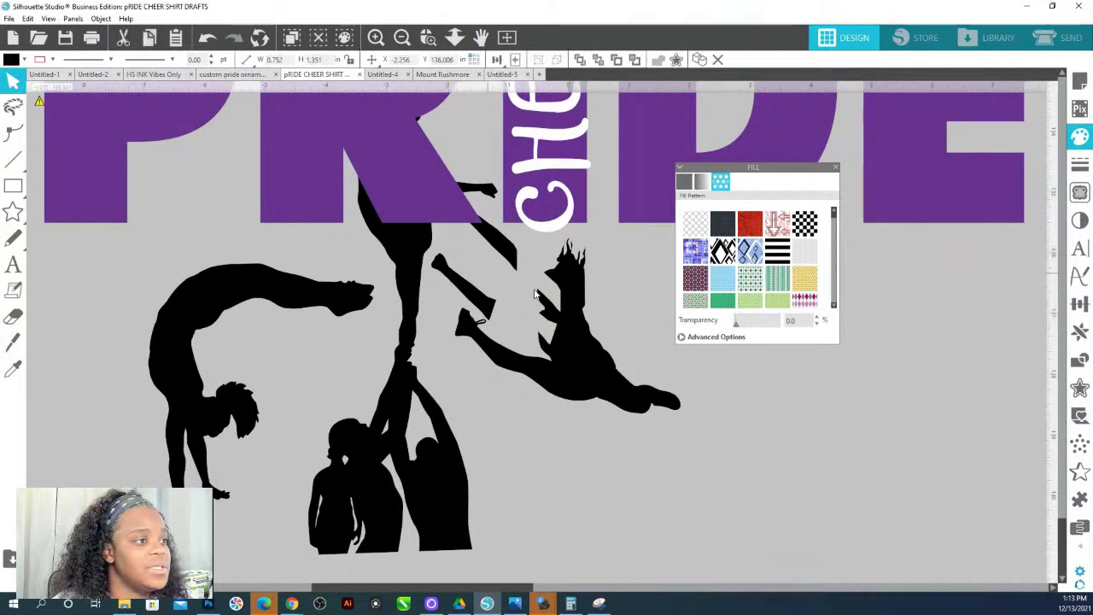
{"action": "key", "text": "ctrl+z"}
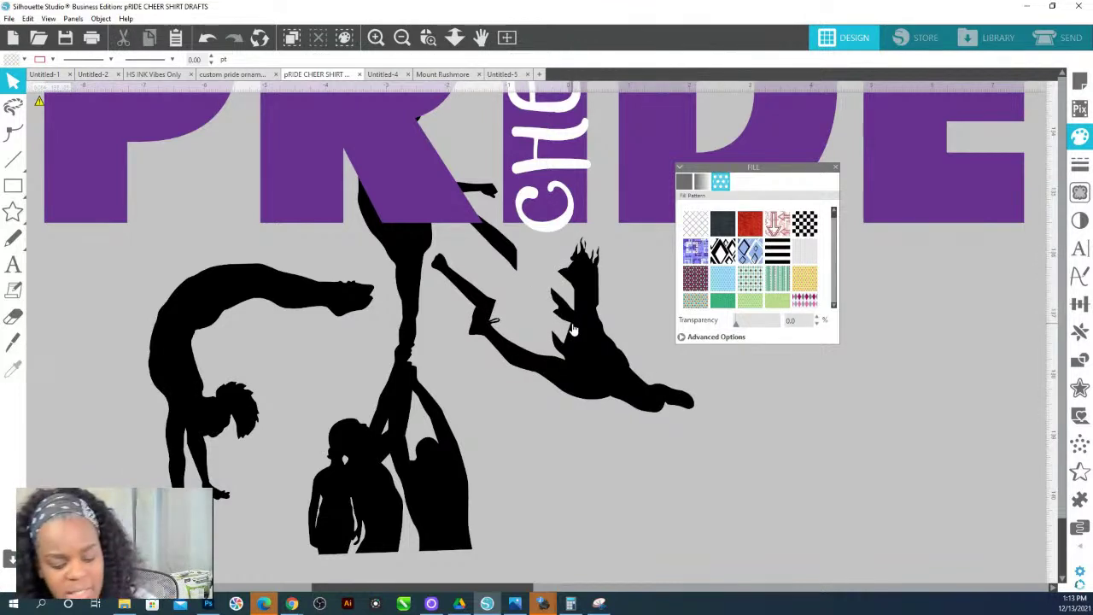
{"action": "key", "text": "ctrl+z"}
{"action": "key", "text": "ctrl+z"}
{"action": "key", "text": "ctrl+z"}
{"action": "key", "text": "ctrl+z"}
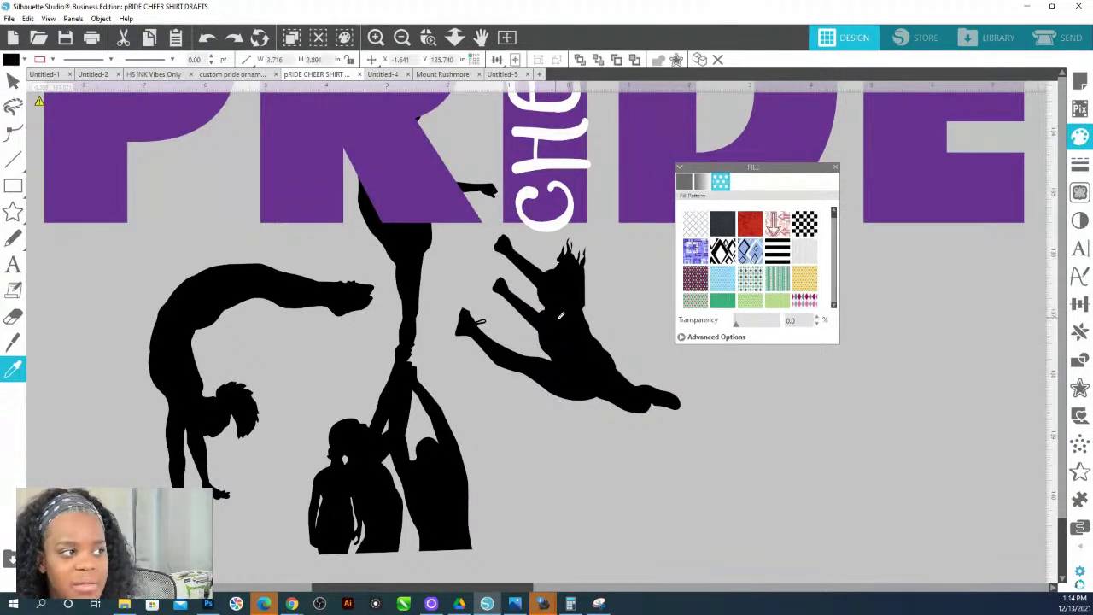
{"action": "key", "text": "v"}
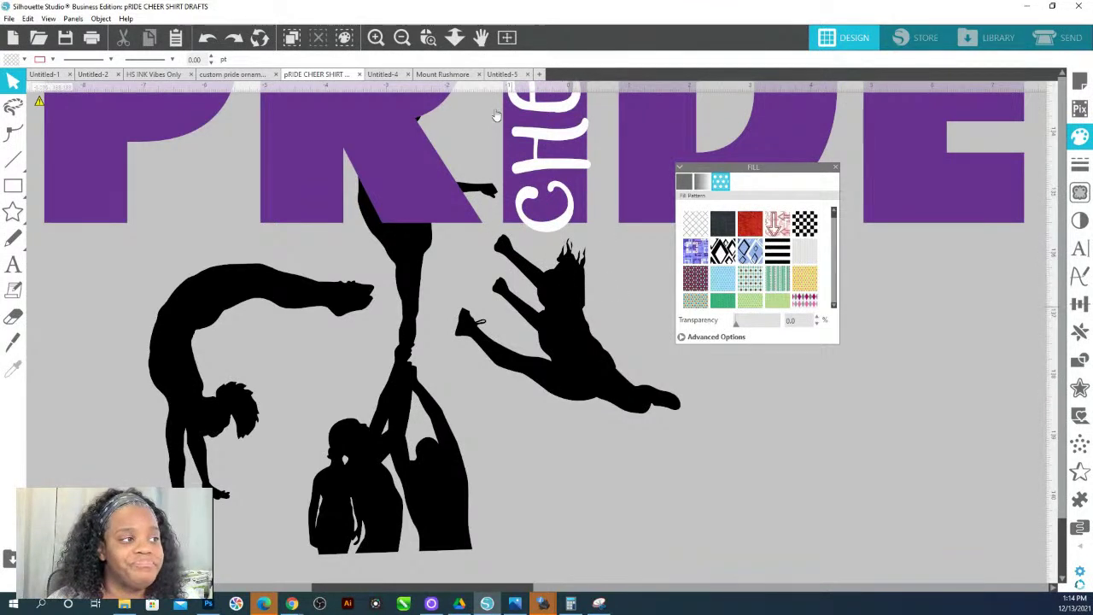
Edit the leaping cheerleader's points, raising the toe corner of her shoe and turning the adjoining segment into a curve.
{"action": "left_click", "coordinate": [428, 38]}
{"action": "left_click_drag", "start_coordinate": [507, 323], "coordinate": [509, 325]}
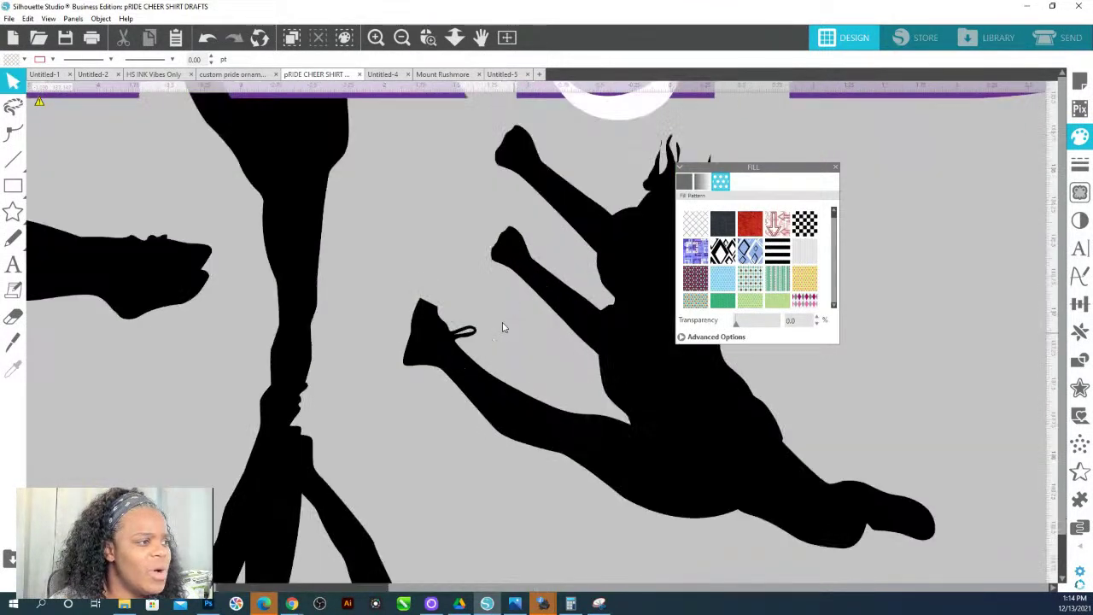
{"action": "double_click", "coordinate": [528, 335]}
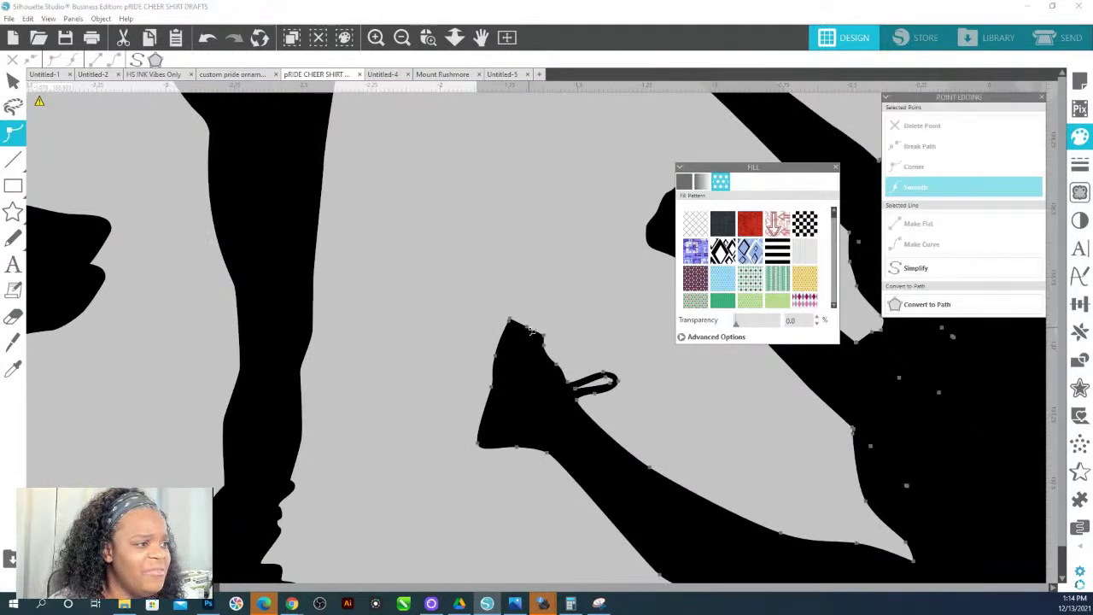
{"action": "left_click_drag", "start_coordinate": [530, 316], "coordinate": [531, 306]}
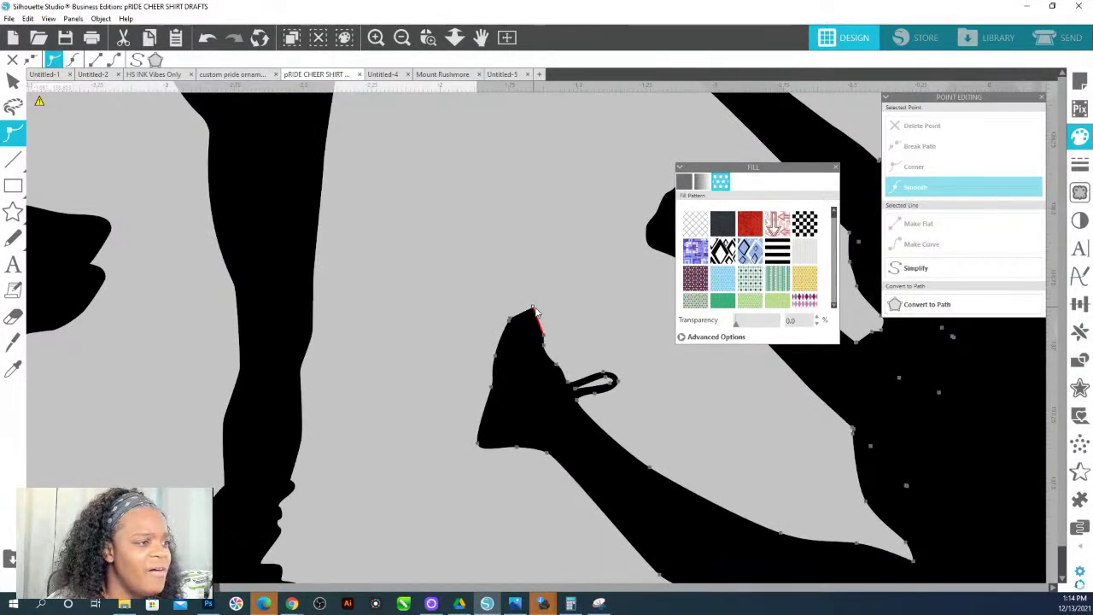
{"action": "left_click", "coordinate": [916, 248]}
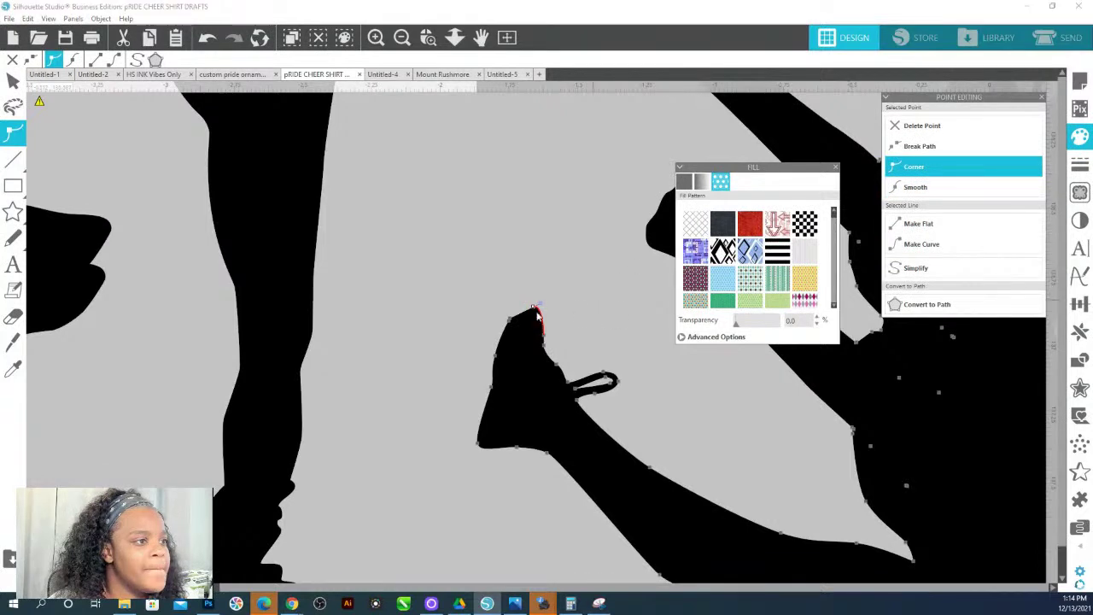
{"action": "left_click", "coordinate": [914, 251]}
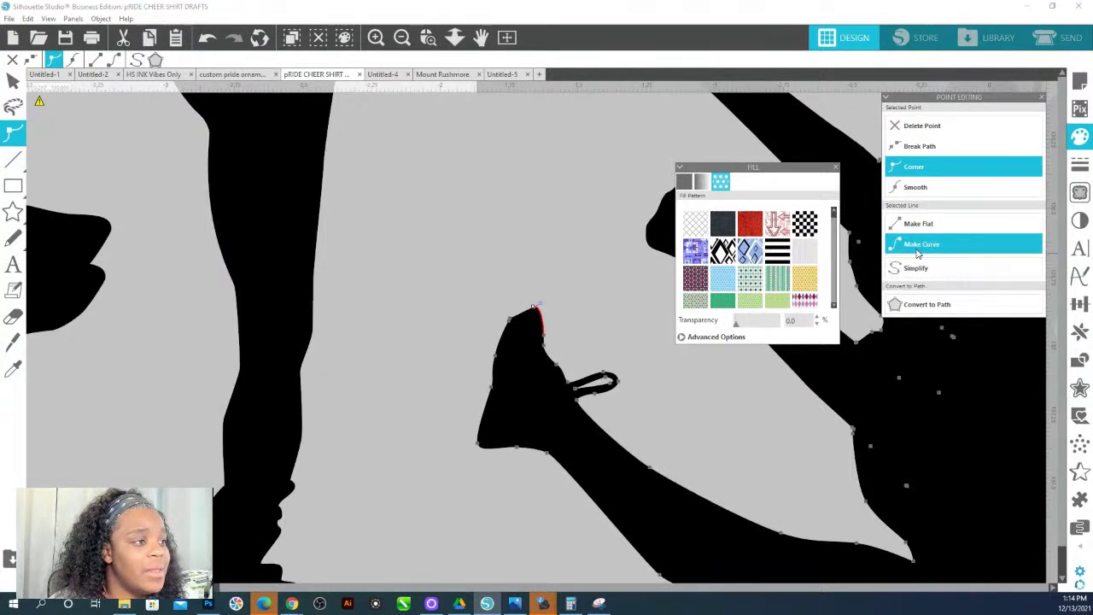
Make the raised toe point smooth and adjust it so the shoe tip is rounded.
{"action": "left_click", "coordinate": [920, 191]}
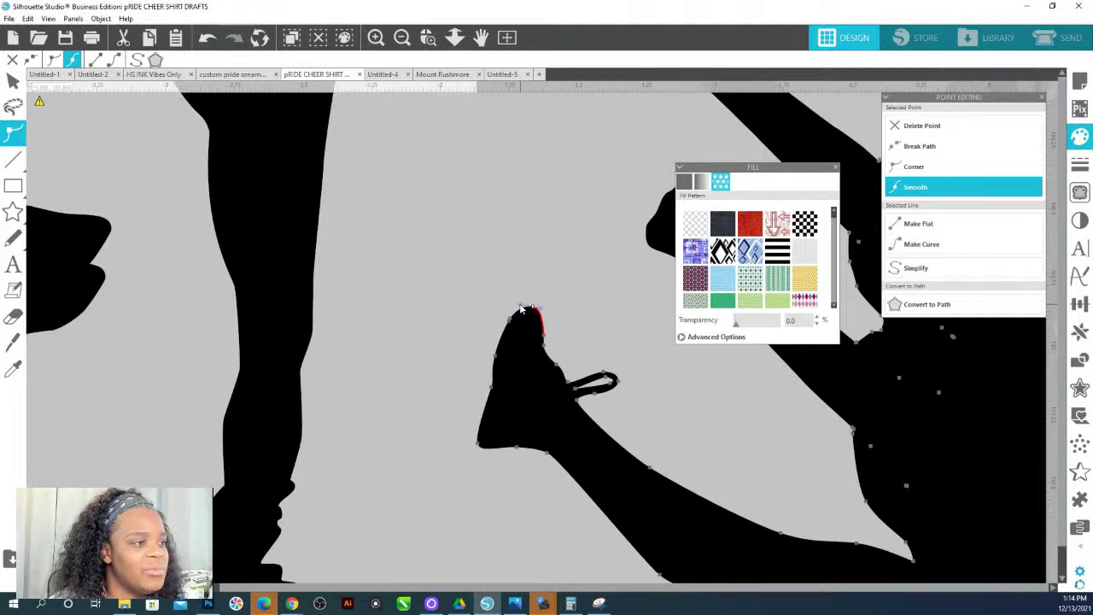
{"action": "double_click", "coordinate": [519, 317]}
{"action": "double_click", "coordinate": [516, 320]}
{"action": "left_click", "coordinate": [512, 321]}
{"action": "left_click", "coordinate": [534, 309]}
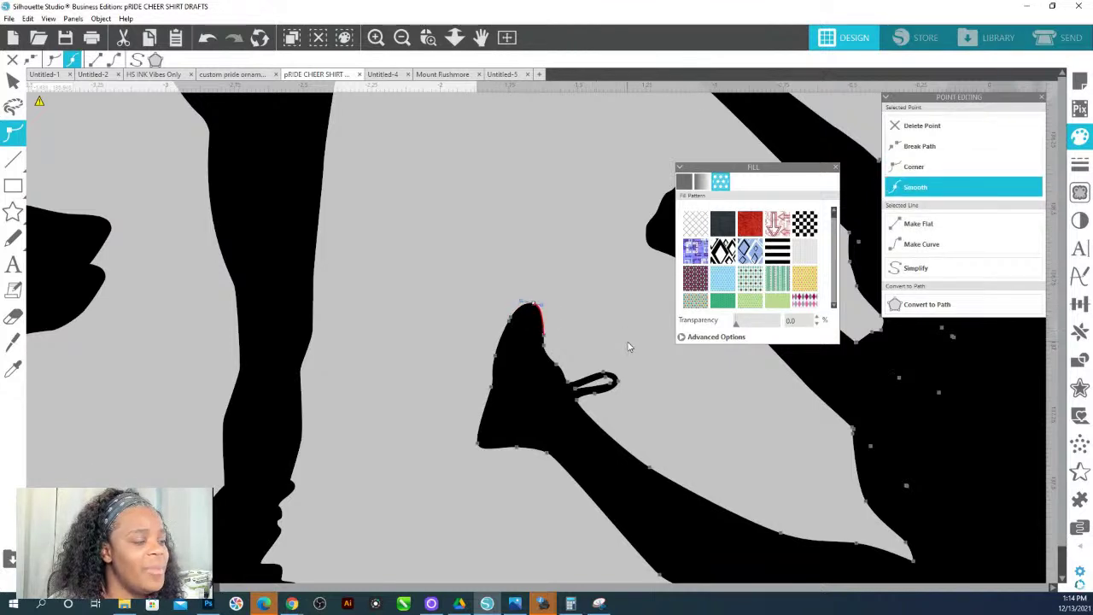
{"action": "left_click", "coordinate": [454, 37]}
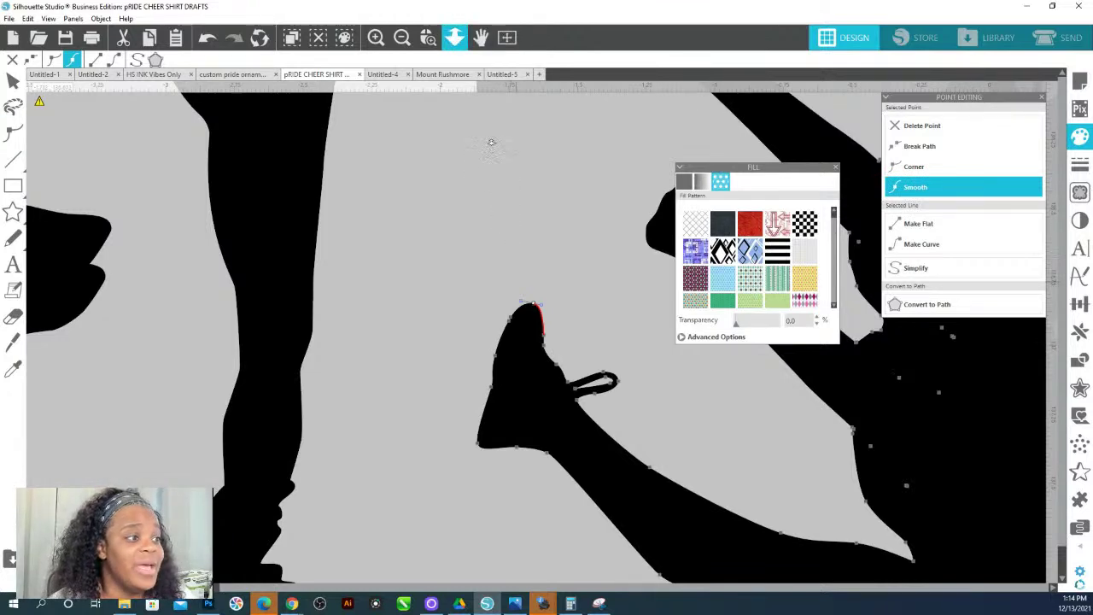
{"action": "left_click", "coordinate": [493, 165]}
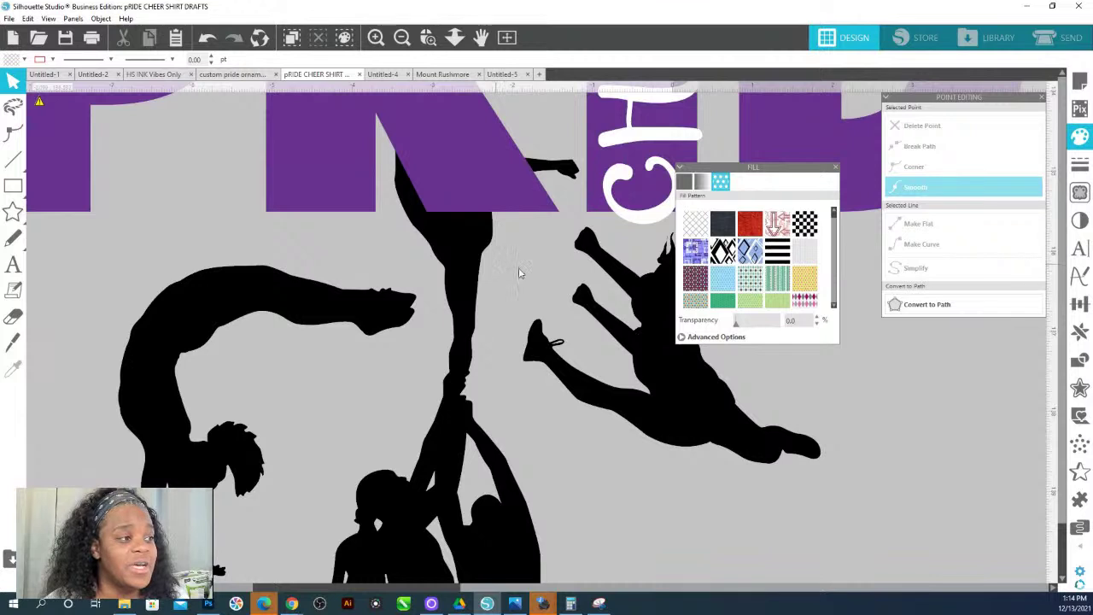
Cut the shoe off the leaping cheerleader's leg with a straight solid knife line across the ankle.
{"action": "left_click", "coordinate": [429, 38]}
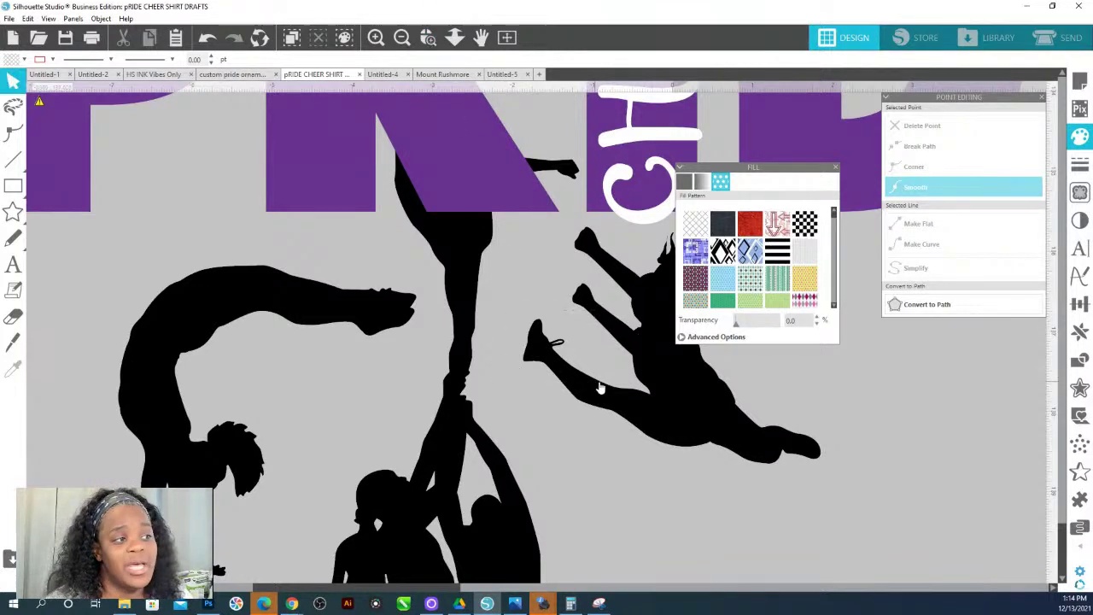
{"action": "left_click_drag", "start_coordinate": [596, 388], "coordinate": [497, 308]}
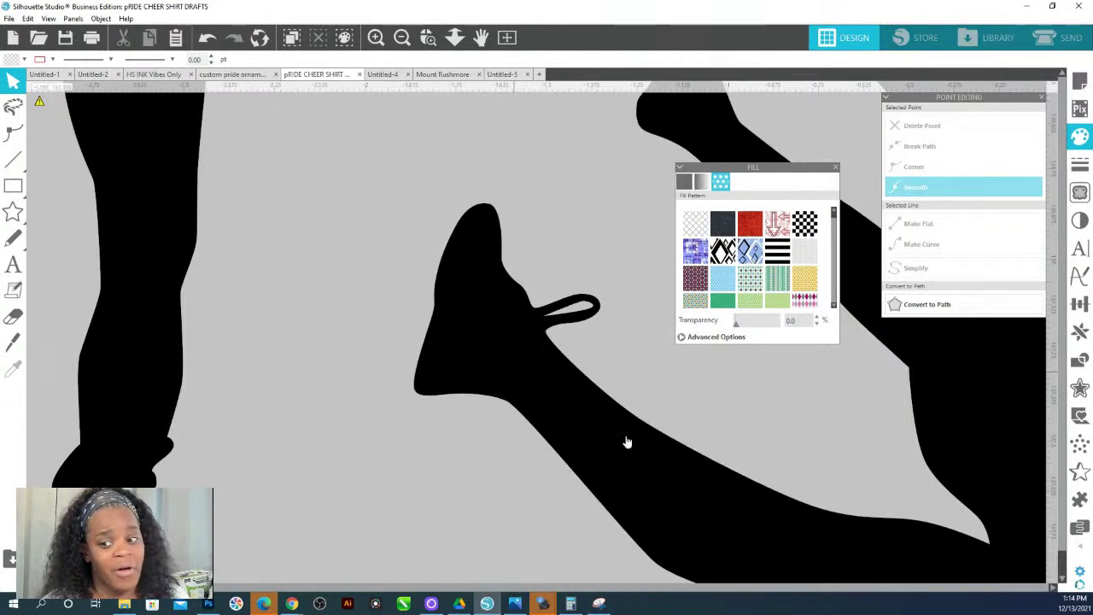
{"action": "left_click", "coordinate": [292, 604]}
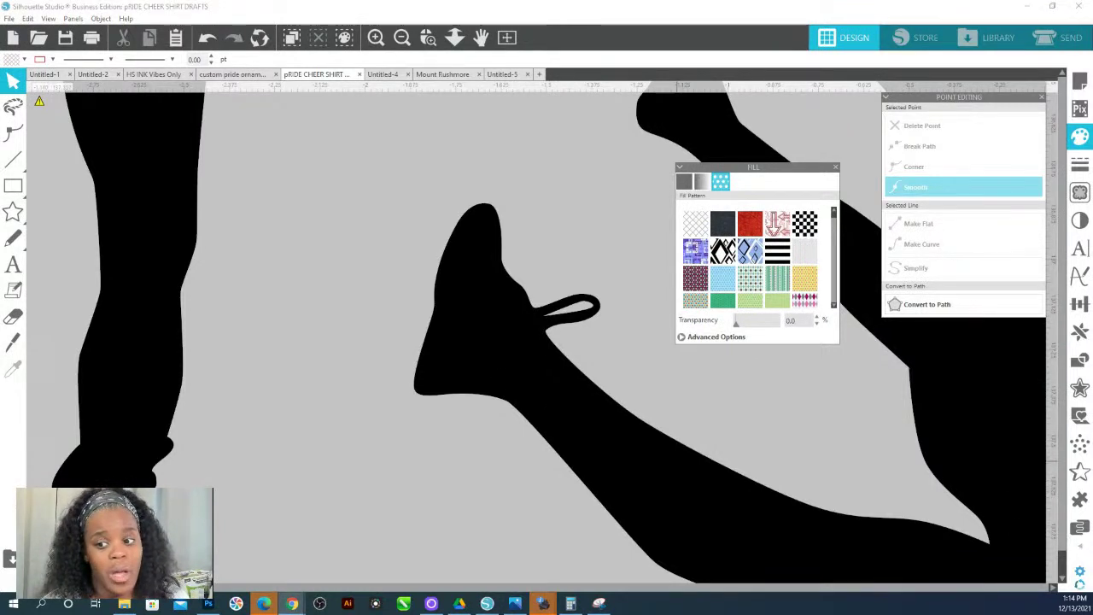
{"action": "left_click", "coordinate": [13, 342]}
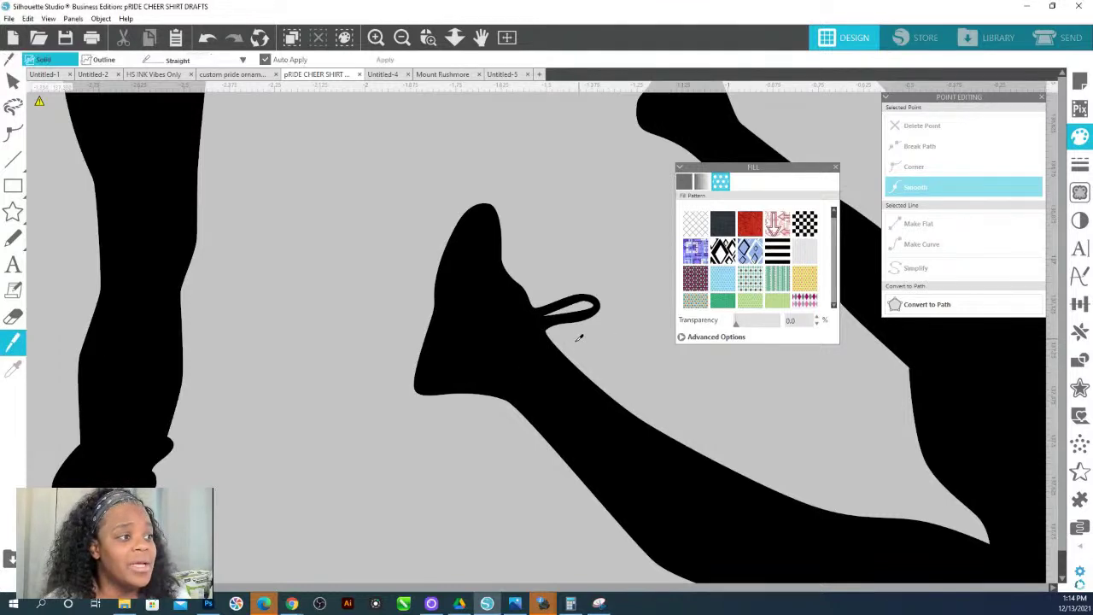
{"action": "left_click_drag", "start_coordinate": [582, 341], "coordinate": [437, 454]}
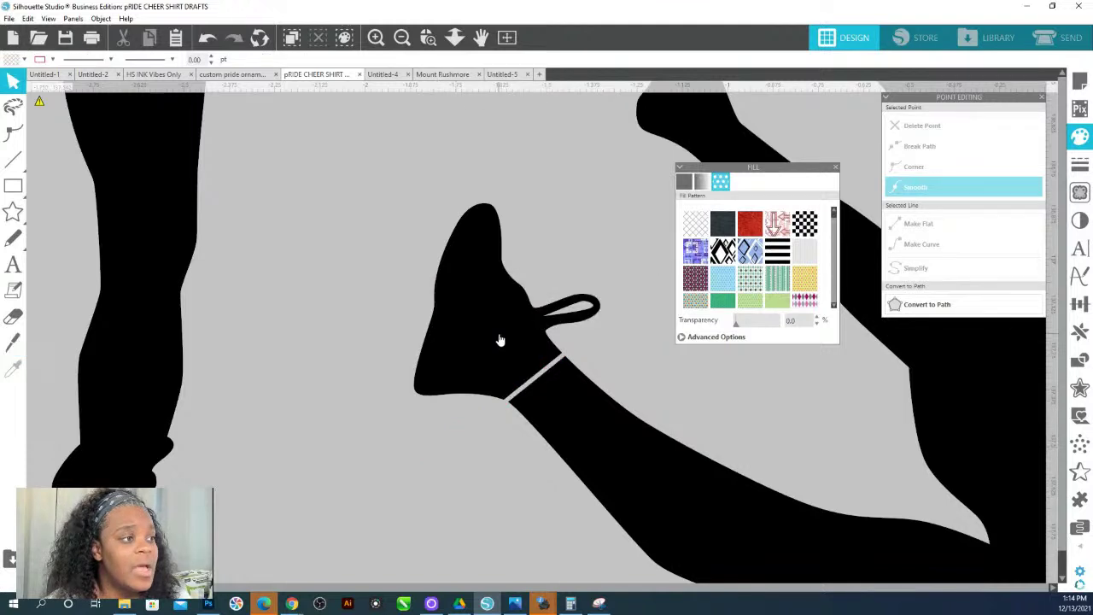
Rotate the cut-off shoe counterclockwise and shift it against the end of the leg.
{"action": "left_click_drag", "start_coordinate": [508, 181], "coordinate": [431, 169]}
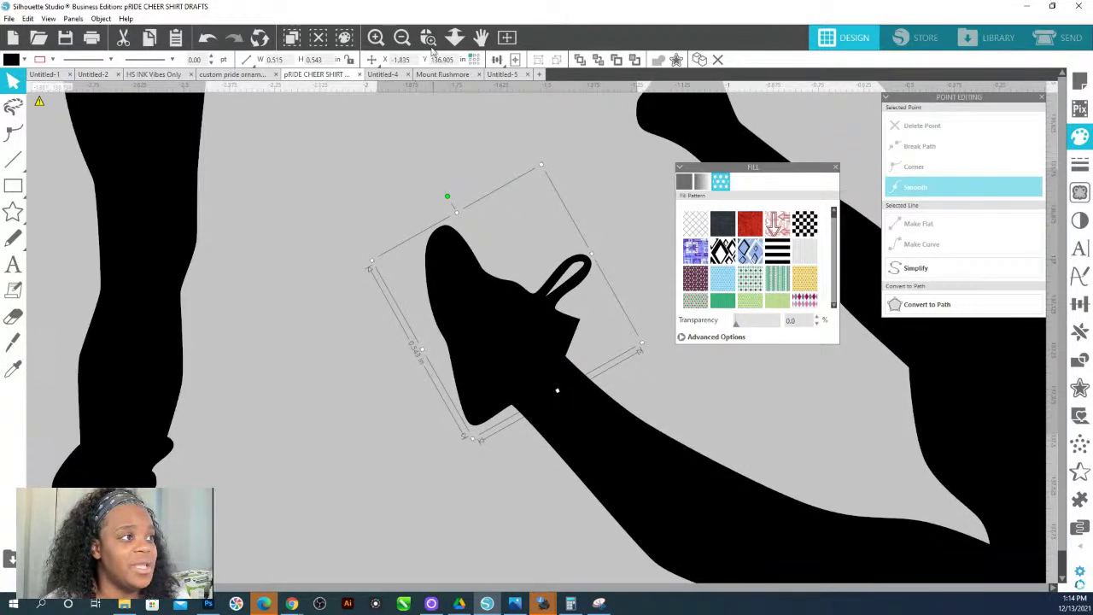
{"action": "left_click", "coordinate": [454, 37]}
{"action": "mouse_move", "coordinate": [524, 320]}
{"action": "left_mouse_down"}
{"action": "mouse_move", "coordinate": [525, 337]}
{"action": "mouse_move", "coordinate": [513, 334]}
{"action": "mouse_move", "coordinate": [521, 319]}
{"action": "left_mouse_up"}
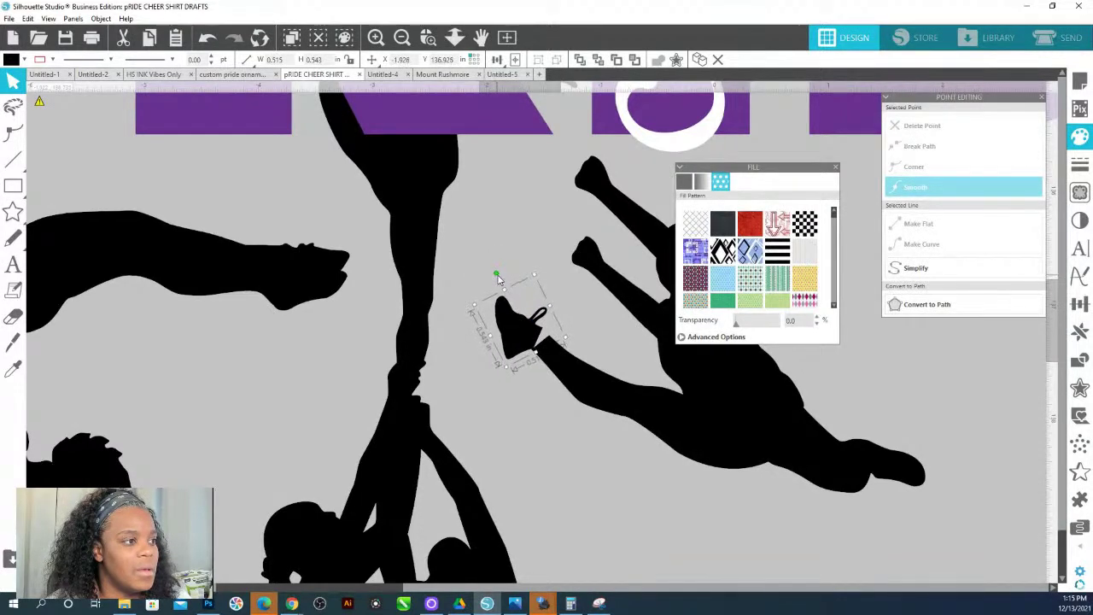
{"action": "left_click_drag", "start_coordinate": [537, 336], "coordinate": [540, 339]}
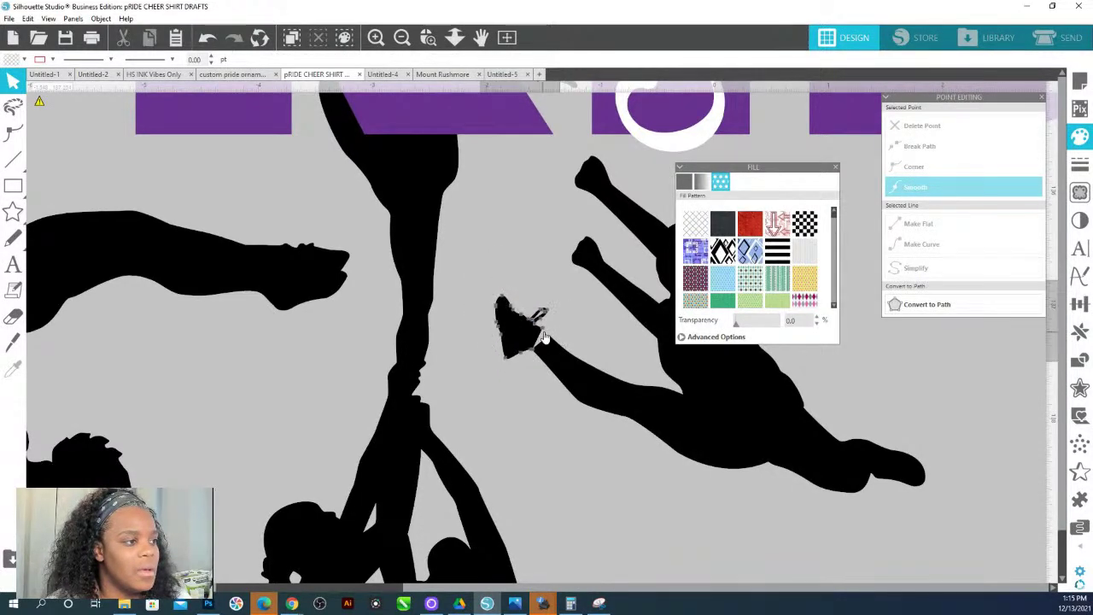
Pull the corner points of the cut-off shoe's ankle edge over the end of the leg.
{"action": "double_click", "coordinate": [539, 339]}
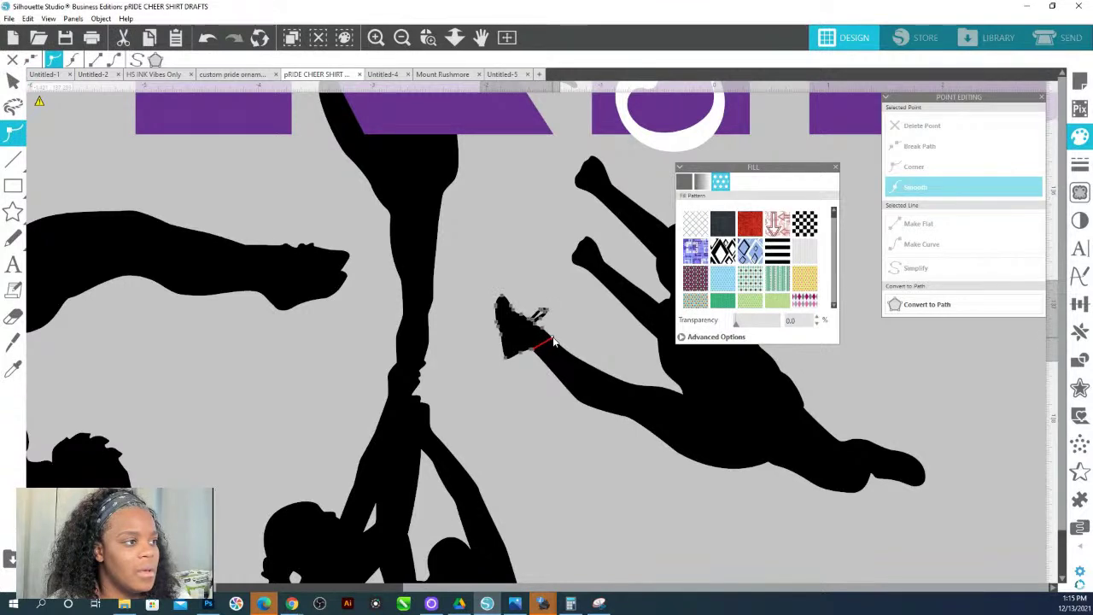
{"action": "left_click", "coordinate": [531, 345]}
{"action": "double_click", "coordinate": [514, 348]}
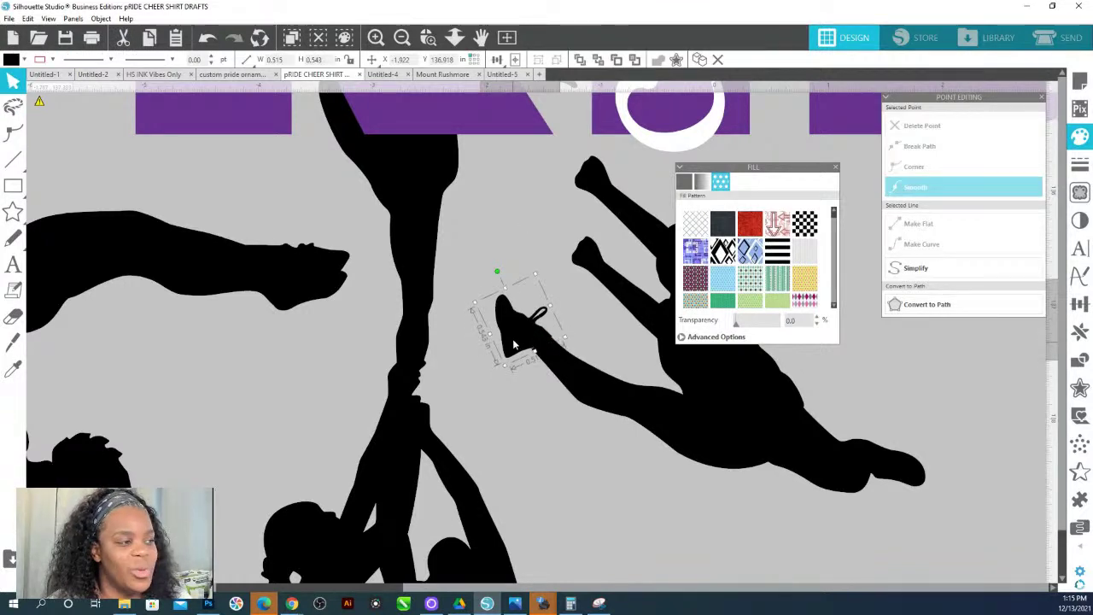
Scale the cut-off shoe down to about 0.477 by 0.502 in and reposition it against the leg.
{"action": "mouse_move", "coordinate": [495, 275]}
{"action": "left_mouse_down"}
{"action": "mouse_move", "coordinate": [507, 275]}
{"action": "mouse_move", "coordinate": [493, 276]}
{"action": "left_mouse_up"}
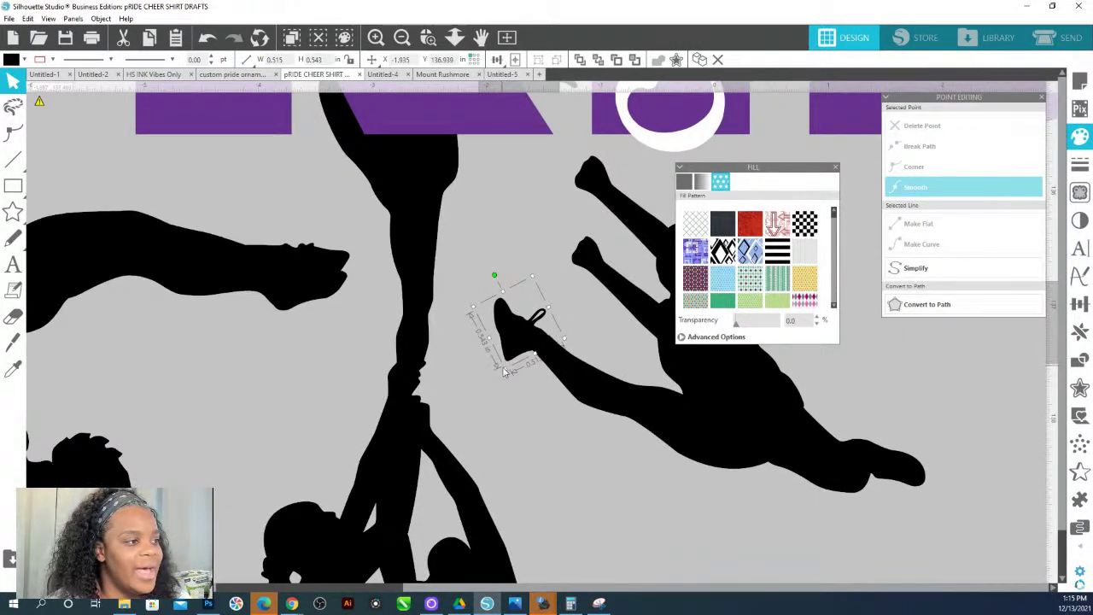
{"action": "left_click_drag", "start_coordinate": [504, 369], "coordinate": [507, 363]}
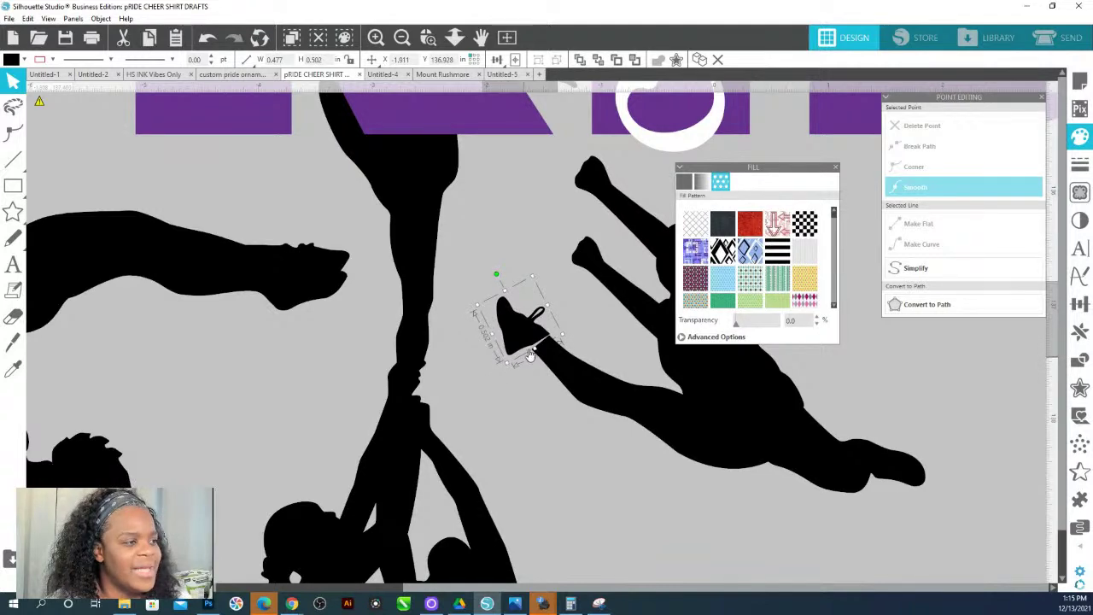
{"action": "left_click", "coordinate": [524, 349]}
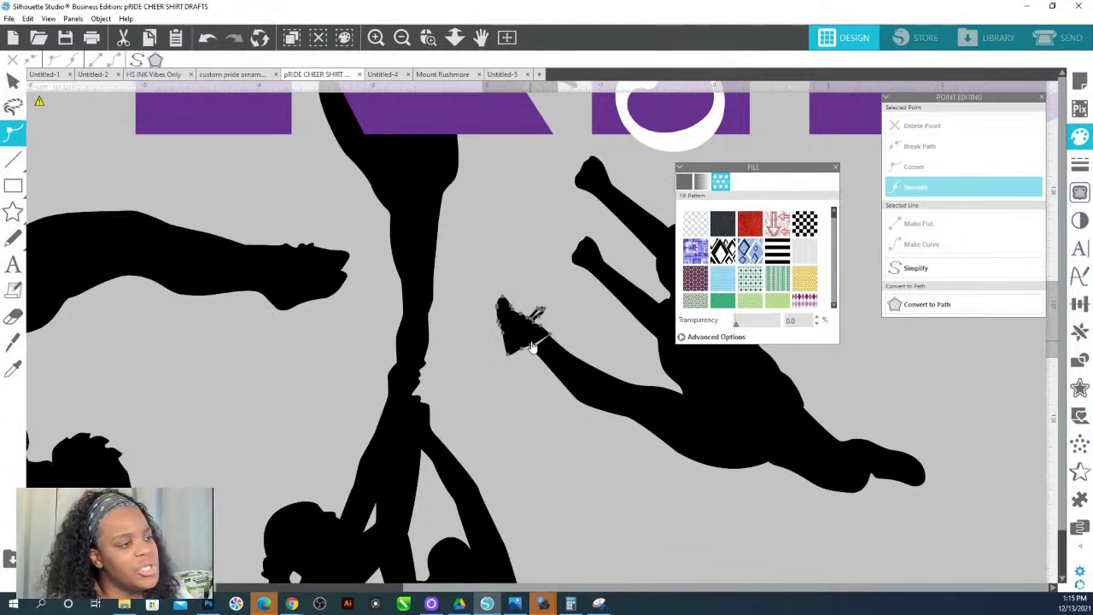
{"action": "left_click", "coordinate": [513, 328]}
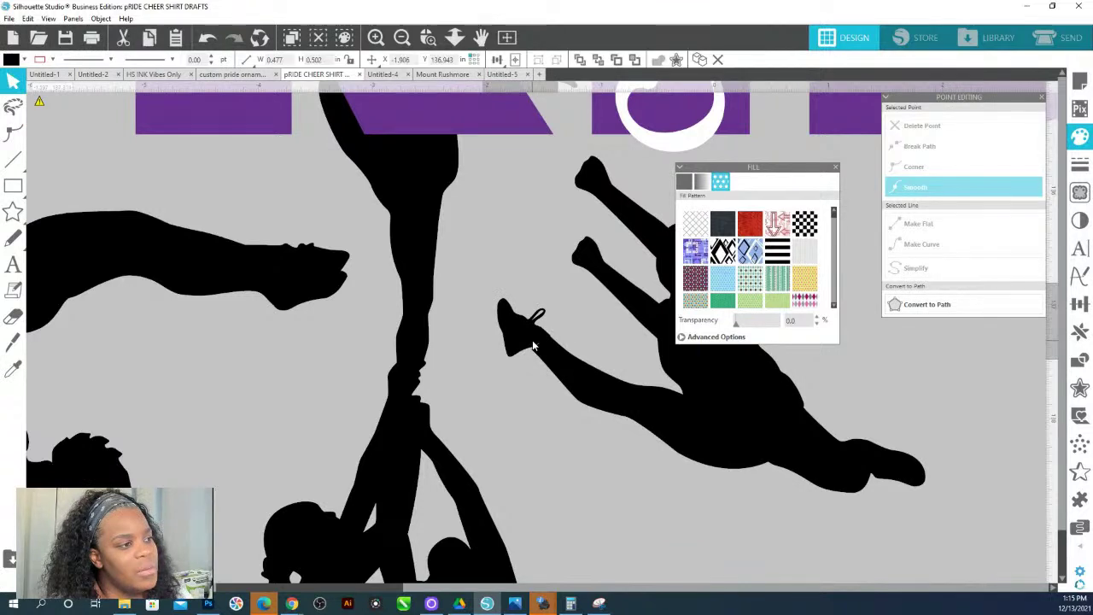
{"action": "left_click", "coordinate": [519, 320]}
Edit the shoe's points to round off the heel and extend the lower ankle corner toward the leg.
{"action": "left_click", "coordinate": [518, 354]}
{"action": "double_click", "coordinate": [518, 354]}
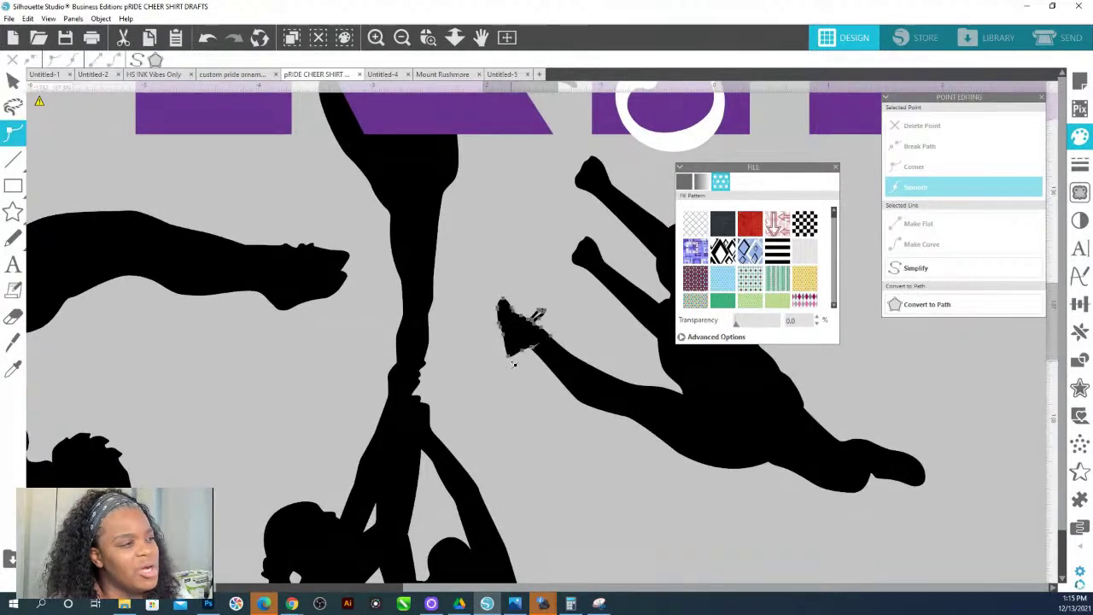
{"action": "left_click", "coordinate": [509, 355]}
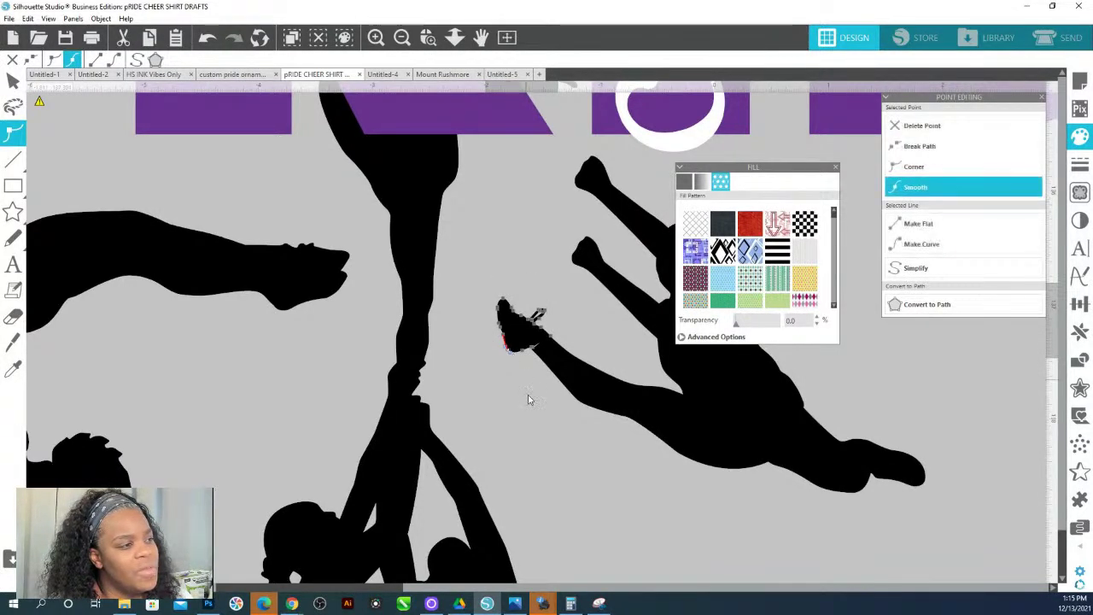
{"action": "double_click", "coordinate": [535, 351]}
{"action": "left_click", "coordinate": [536, 352]}
{"action": "left_click", "coordinate": [538, 352]}
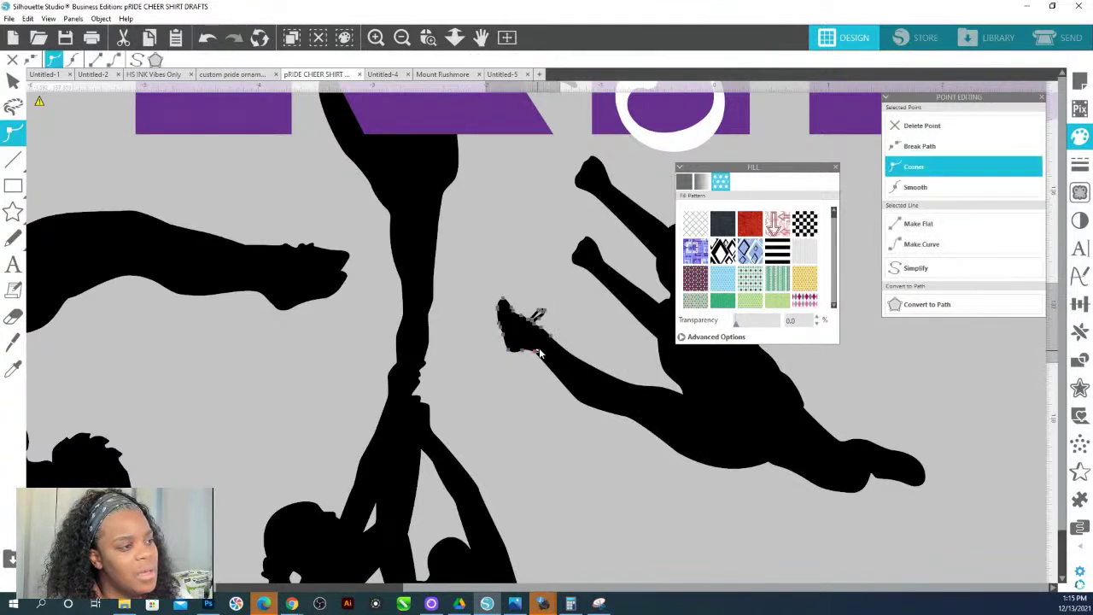
{"action": "left_click", "coordinate": [526, 274]}
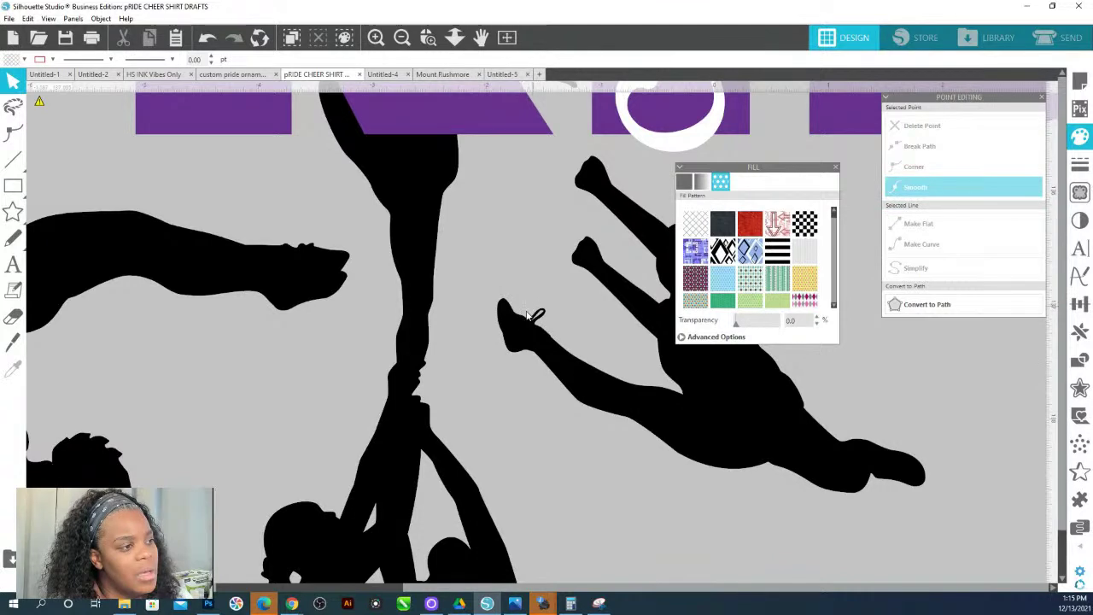
Rotate the reshaped shoe slightly clockwise and nudge it against the leg.
{"action": "left_click", "coordinate": [522, 319]}
{"action": "left_click", "coordinate": [498, 275]}
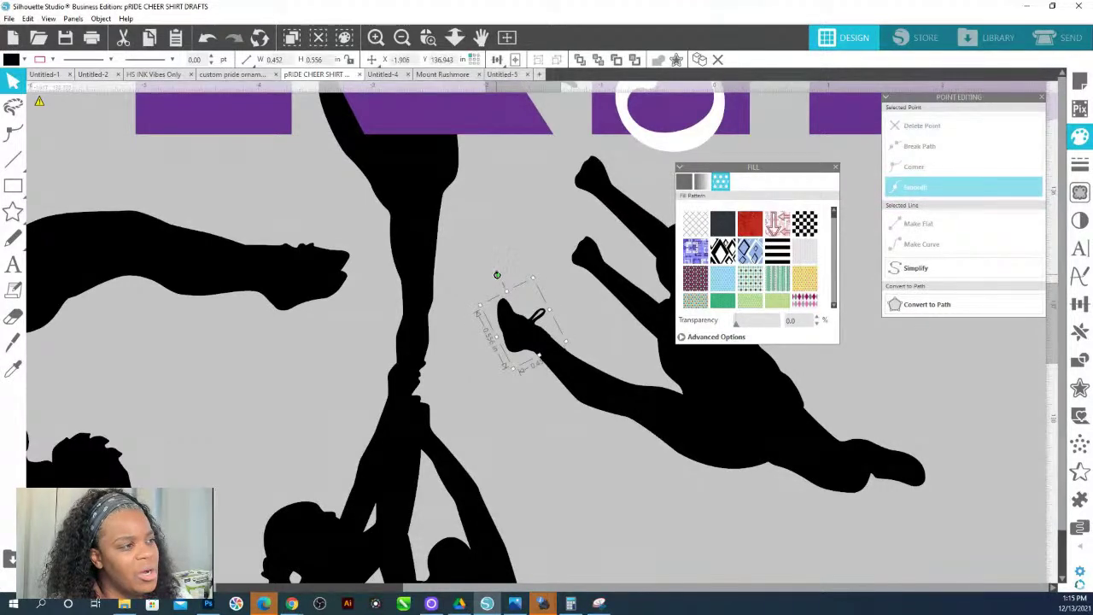
{"action": "left_click_drag", "start_coordinate": [498, 278], "coordinate": [503, 279]}
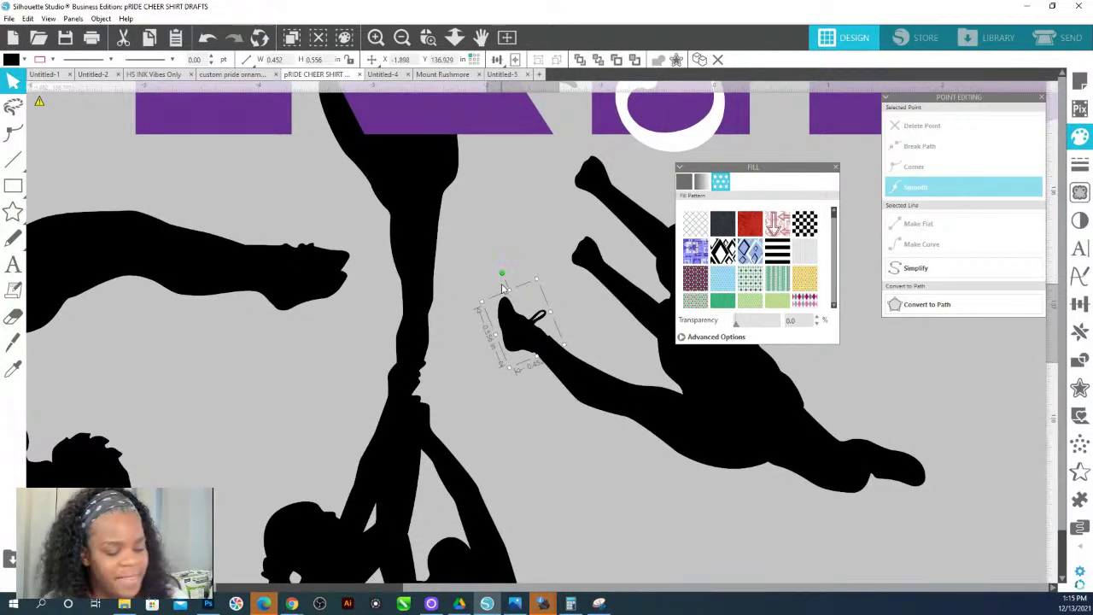
Undo the shoe edits and the knife cut so the shoe is part of the leaping cheerleader again.
{"action": "key", "text": "i"}
{"action": "left_click", "coordinate": [490, 282]}
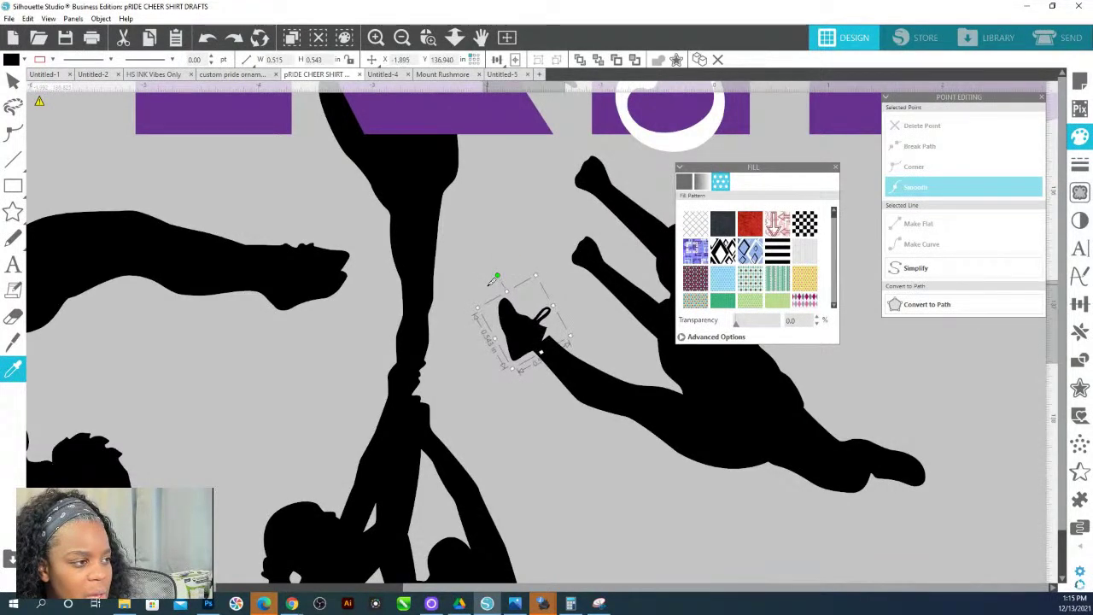
{"action": "scroll", "coordinate": [492, 282], "scroll_direction": "up", "scroll_amount": 2}
{"action": "key", "text": "ctrl+z"}
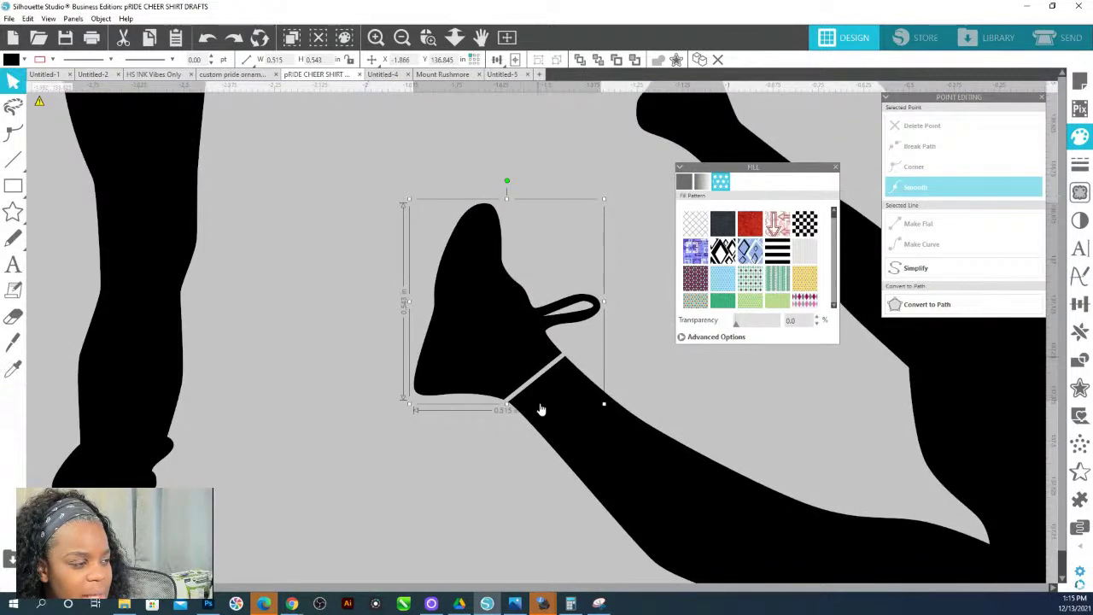
{"action": "left_click_drag", "start_coordinate": [520, 363], "coordinate": [523, 364]}
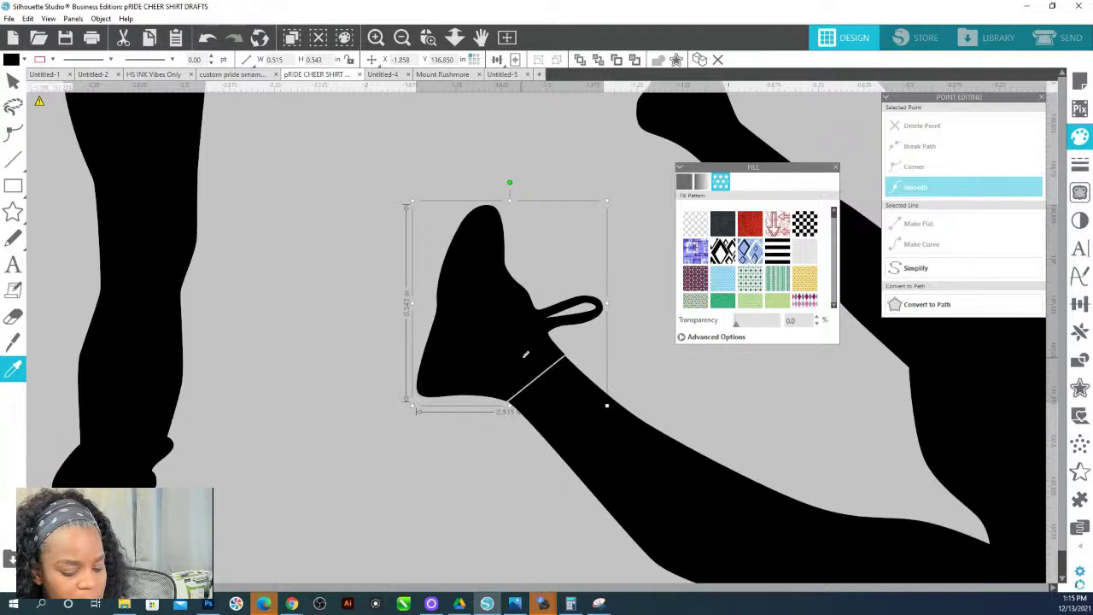
{"action": "key", "text": "escape"}
{"action": "scroll", "coordinate": [526, 354], "scroll_direction": "down", "scroll_amount": 3}
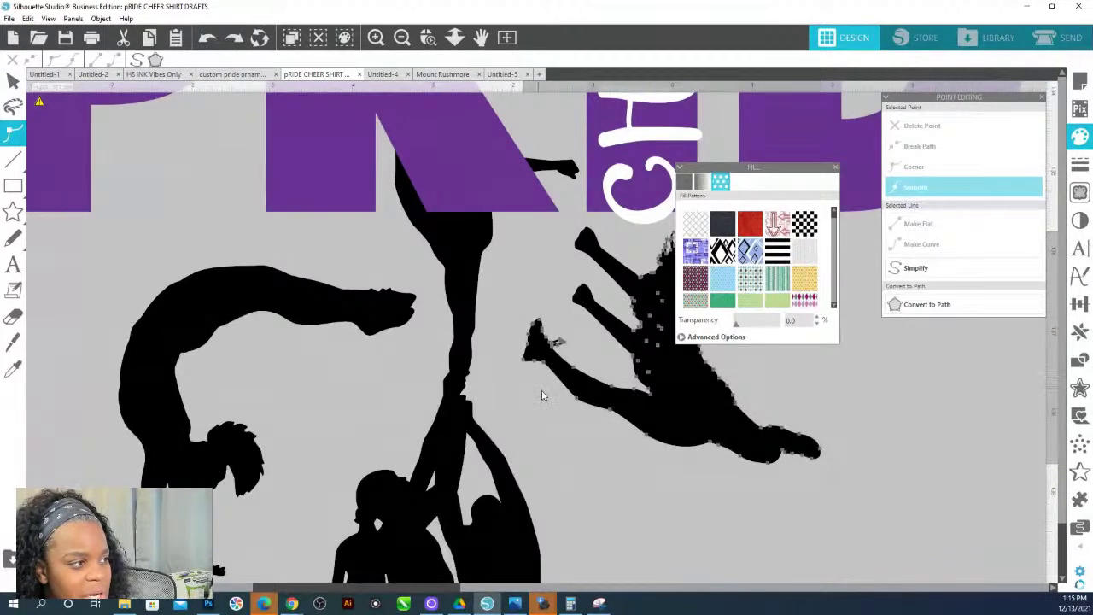
Cut the leaping cheerleader's shoe off again with a steeper straight knife line across the ankle, in front of the lace loop.
{"action": "left_click", "coordinate": [428, 37]}
{"action": "left_click_drag", "start_coordinate": [498, 305], "coordinate": [569, 372]}
{"action": "left_click", "coordinate": [13, 342]}
{"action": "mouse_move", "coordinate": [612, 310]}
{"action": "left_mouse_down"}
{"action": "mouse_move", "coordinate": [568, 383]}
{"action": "mouse_move", "coordinate": [562, 427]}
{"action": "left_mouse_up"}
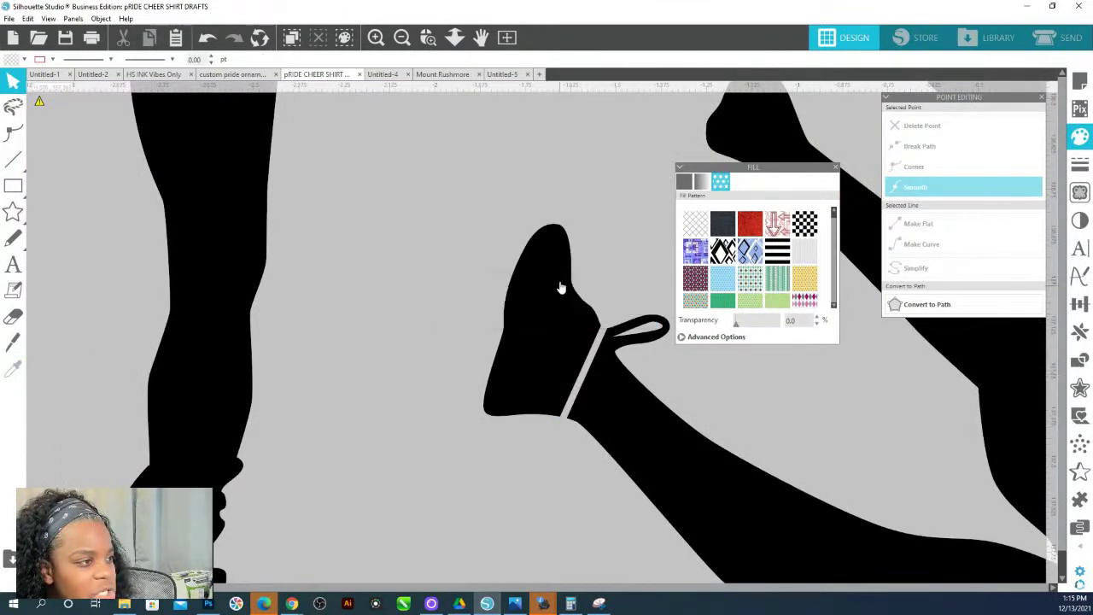
Rotate the newly cut shoe slightly counterclockwise and move it so its heel side overlaps the leg.
{"action": "left_click", "coordinate": [562, 288]}
{"action": "left_click_drag", "start_coordinate": [542, 202], "coordinate": [513, 201]}
{"action": "left_click_drag", "start_coordinate": [548, 305], "coordinate": [540, 313]}
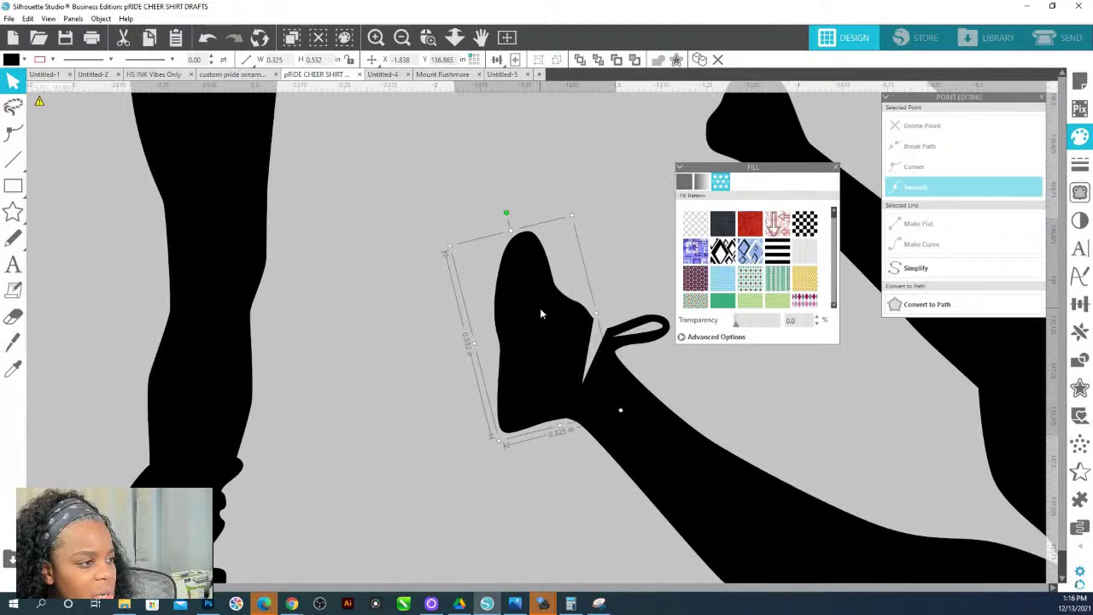
Move the points along the shoe's cut edge into the leg to close the gap at the ankle.
{"action": "left_click", "coordinate": [455, 37]}
{"action": "left_click_drag", "start_coordinate": [529, 426], "coordinate": [563, 327]}
{"action": "double_click", "coordinate": [563, 327]}
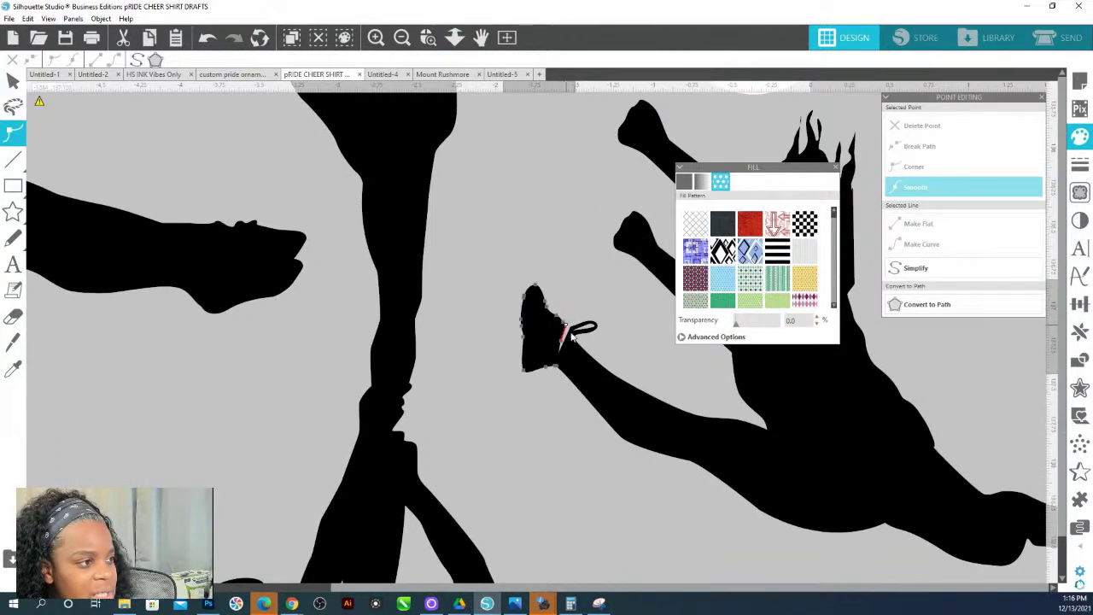
{"action": "left_click", "coordinate": [569, 346]}
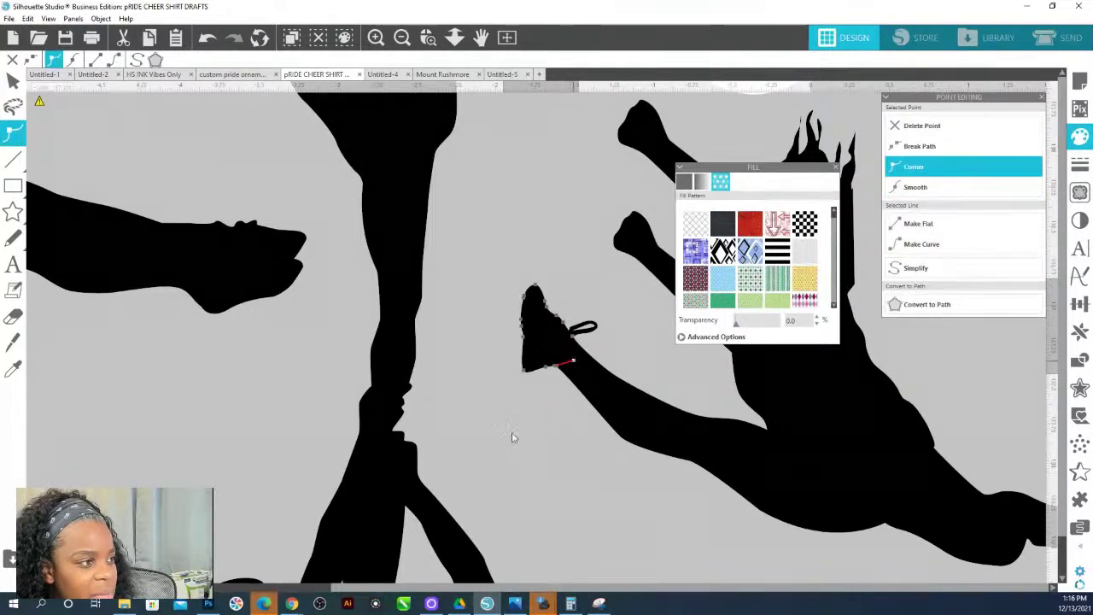
{"action": "left_click", "coordinate": [572, 436]}
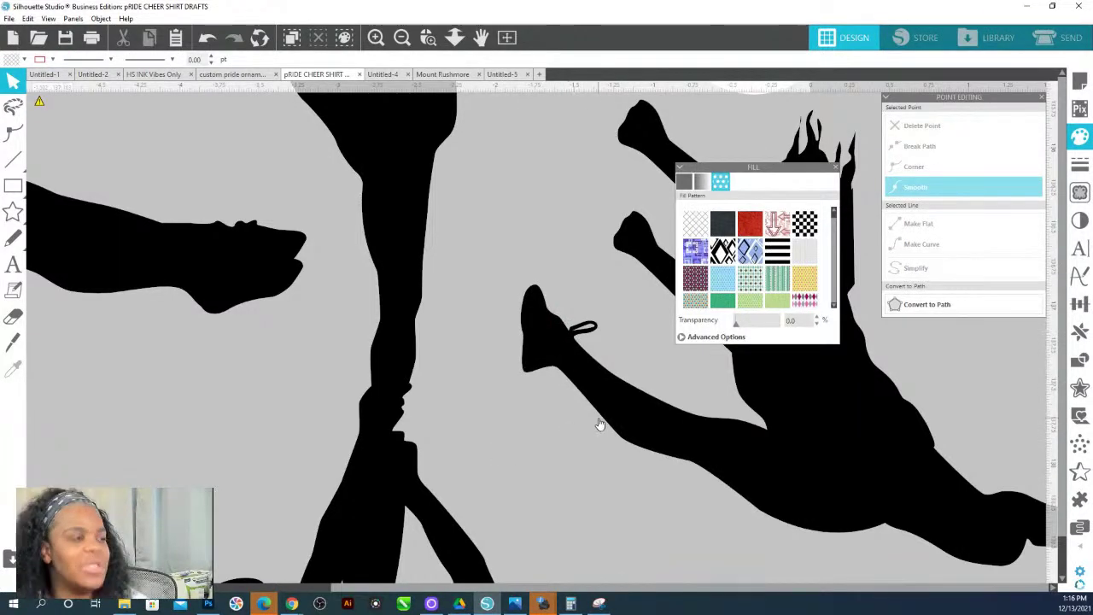
Edit the body's points at the ankle, moving the corner beside the lace loop into the shoe so the pieces overlap.
{"action": "double_click", "coordinate": [574, 331]}
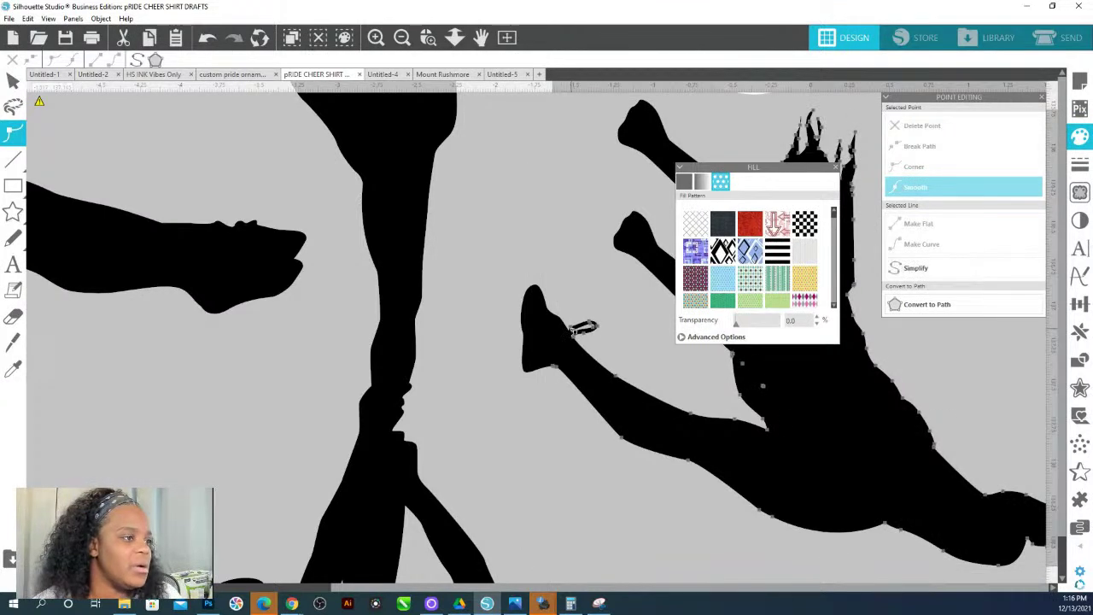
{"action": "left_click", "coordinate": [562, 335]}
{"action": "left_click_drag", "start_coordinate": [569, 333], "coordinate": [583, 335]}
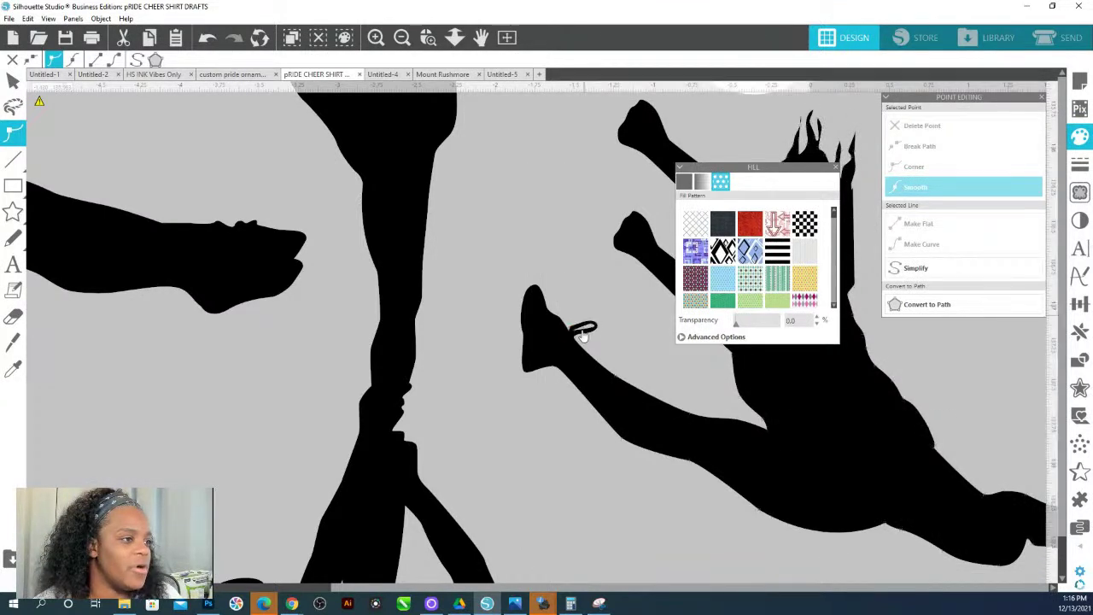
{"action": "double_click", "coordinate": [549, 338]}
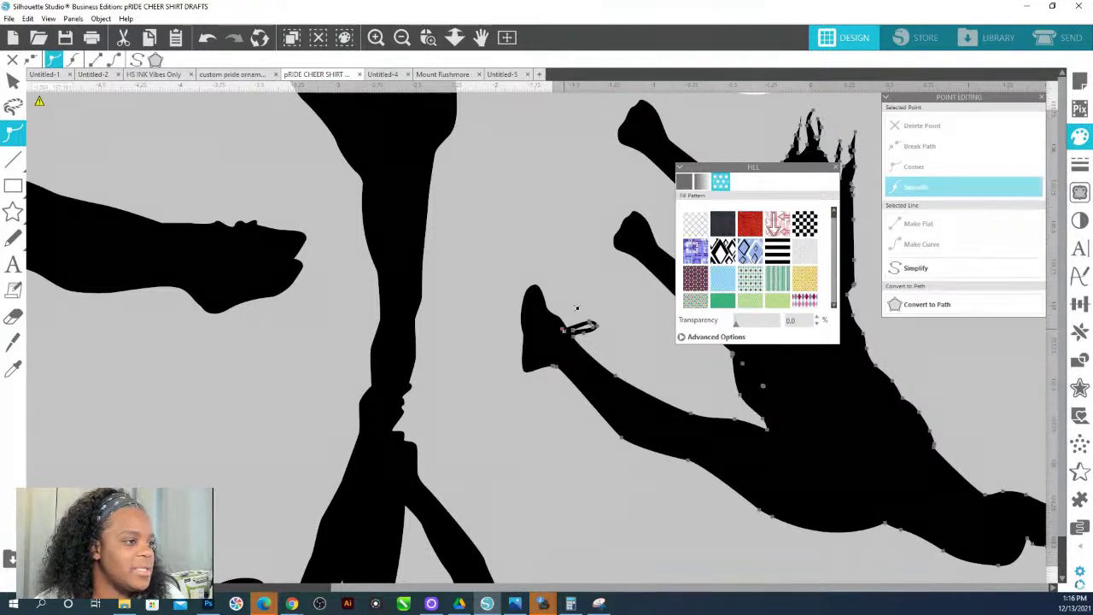
{"action": "left_click", "coordinate": [574, 312]}
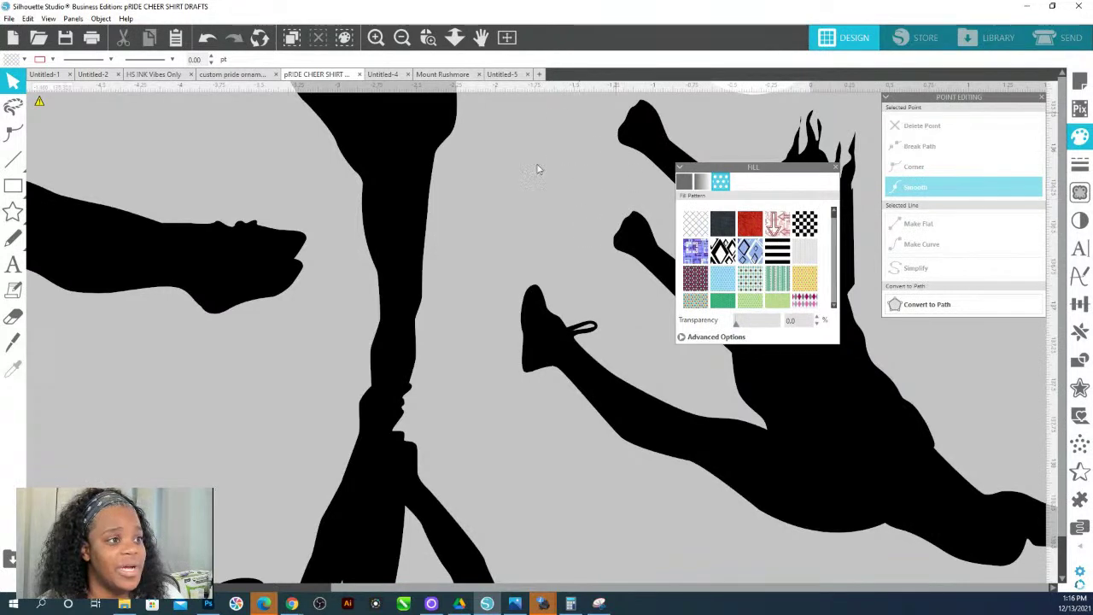
Move the upper arm's shoulder-end points deeper into the leaping cheerleader's torso.
{"action": "left_click_drag", "start_coordinate": [771, 172], "coordinate": [960, 248]}
{"action": "double_click", "coordinate": [741, 217]}
{"action": "left_click", "coordinate": [790, 245]}
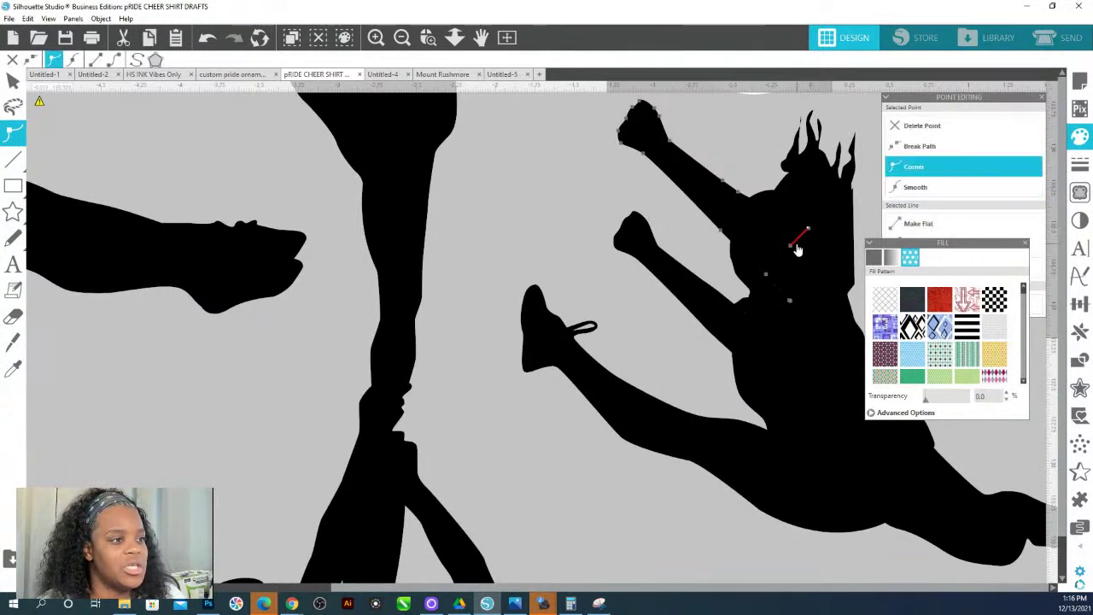
{"action": "left_click_drag", "start_coordinate": [794, 247], "coordinate": [793, 305]}
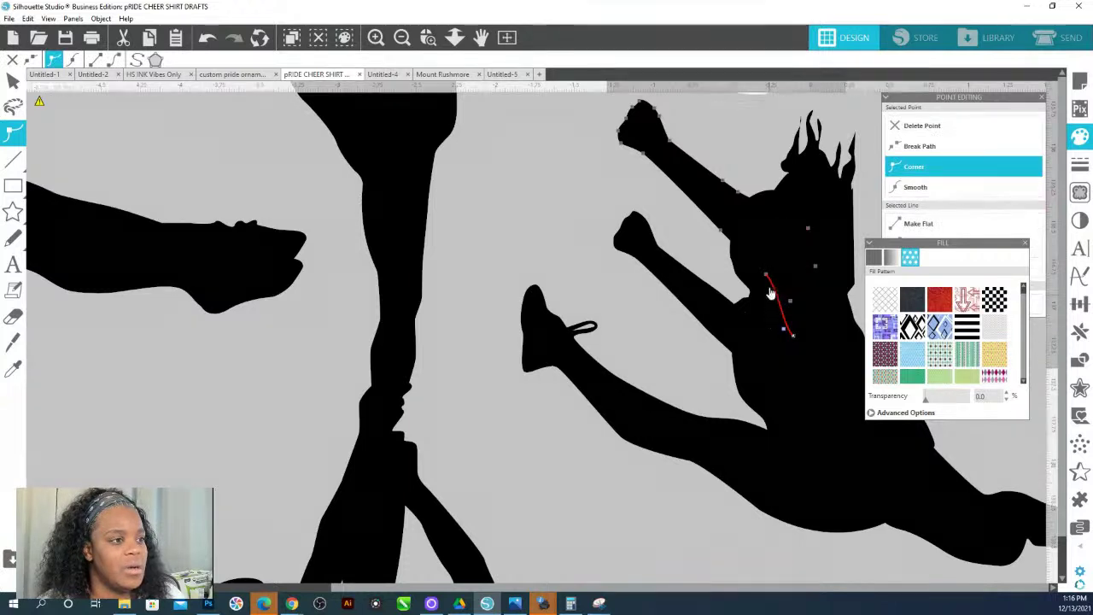
{"action": "left_click", "coordinate": [758, 288]}
Move the lower arm's shoulder-end points deeper into the torso so the arm overlaps the body.
{"action": "left_click", "coordinate": [719, 320]}
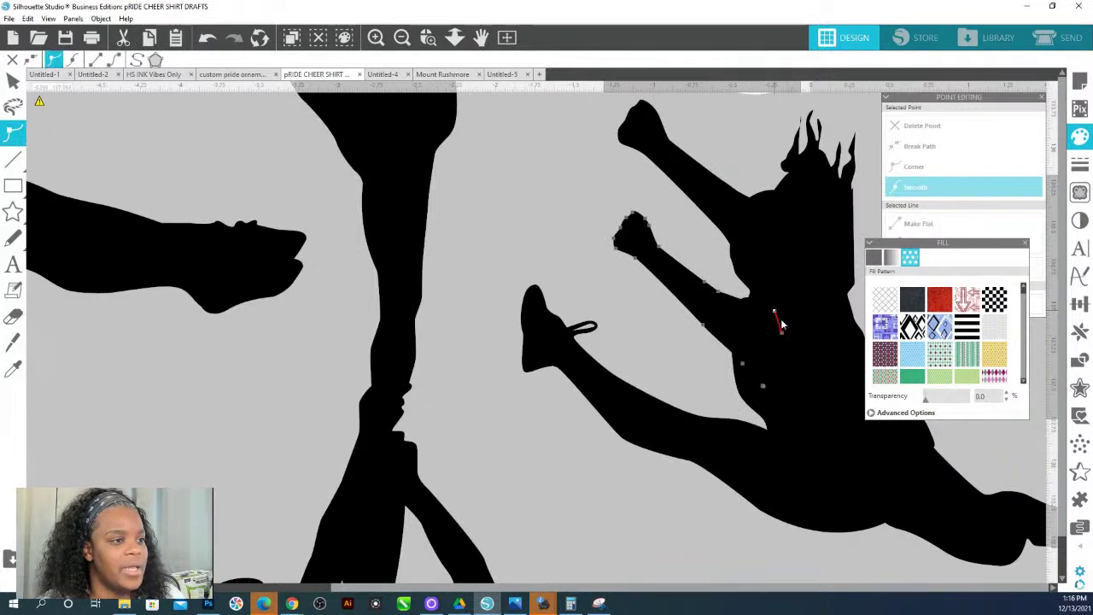
{"action": "left_click_drag", "start_coordinate": [783, 332], "coordinate": [807, 358]}
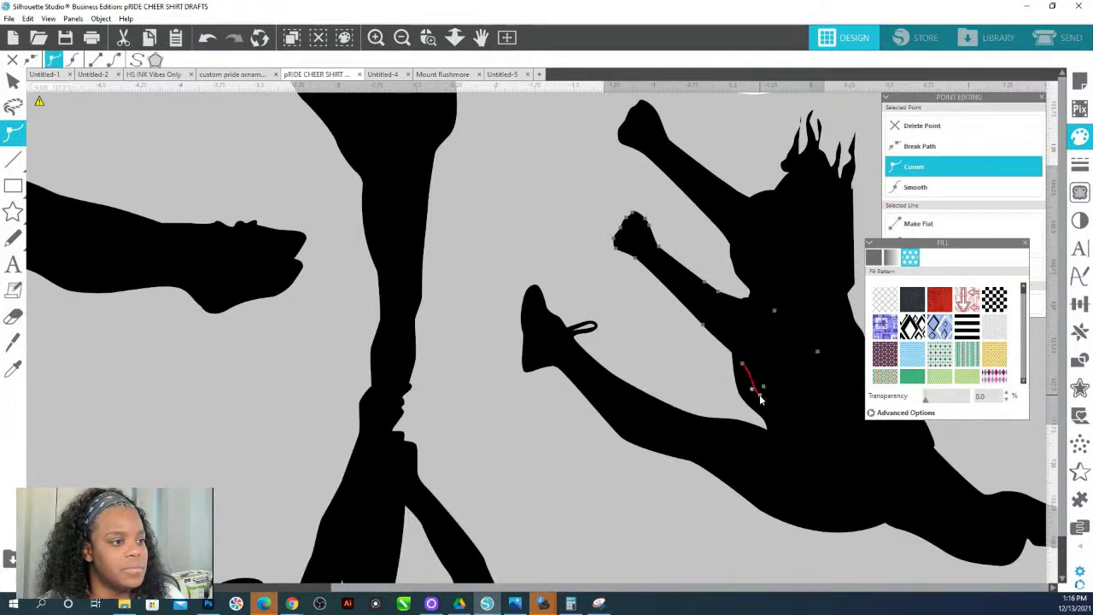
{"action": "left_click", "coordinate": [736, 369]}
Weld the leaping cheerleader's shoe, both arms and body into one shape and check its merged outline.
{"action": "left_click", "coordinate": [689, 496]}
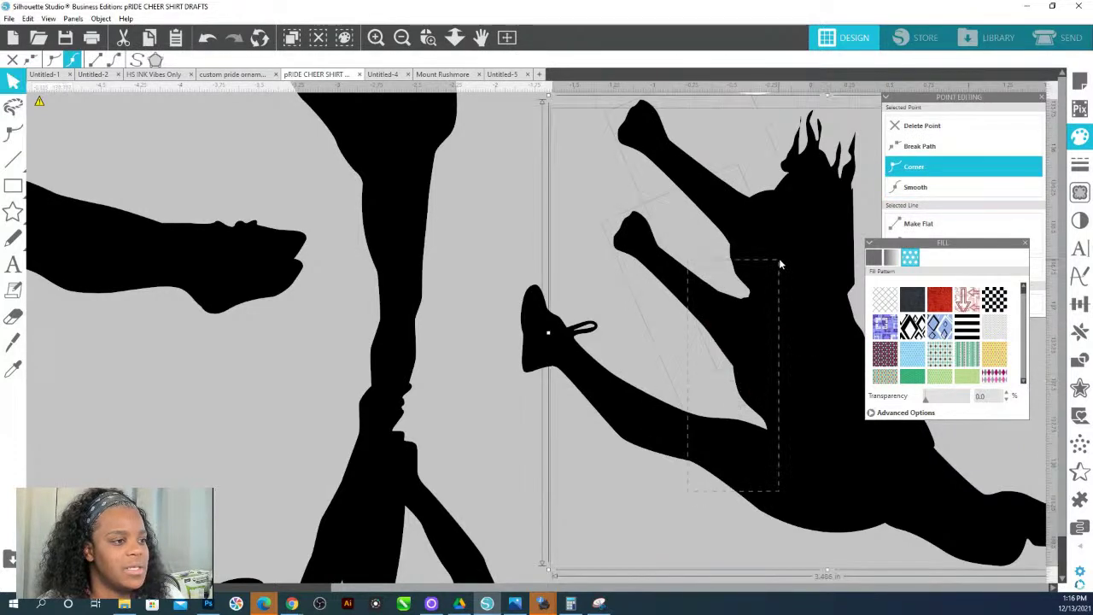
{"action": "left_click_drag", "start_coordinate": [816, 529], "coordinate": [531, 244]}
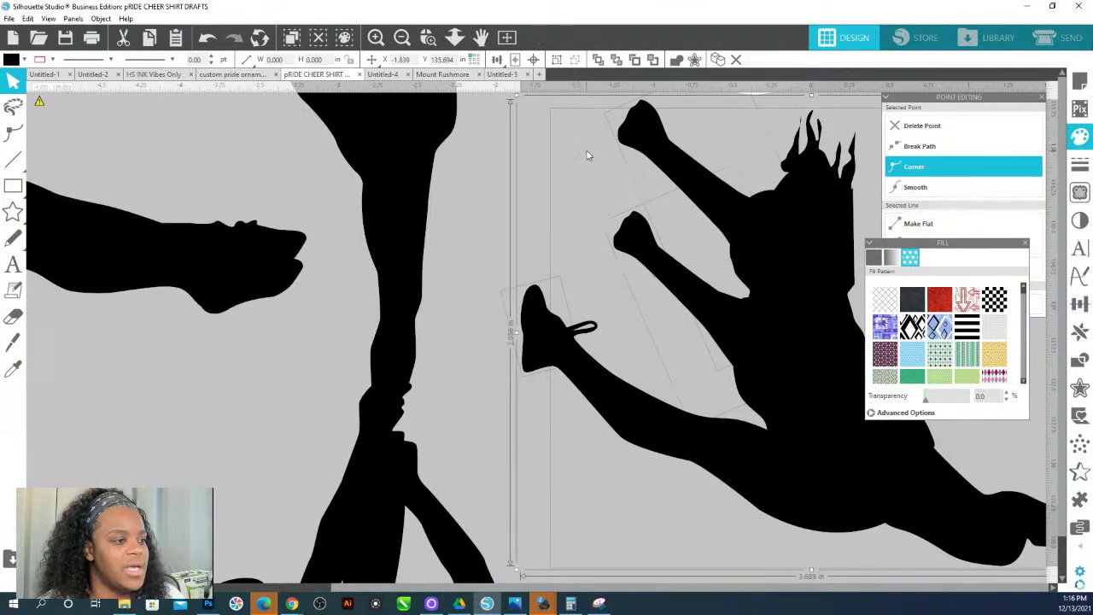
{"action": "left_click_drag", "start_coordinate": [586, 155], "coordinate": [588, 152]}
{"action": "left_click", "coordinate": [675, 60]}
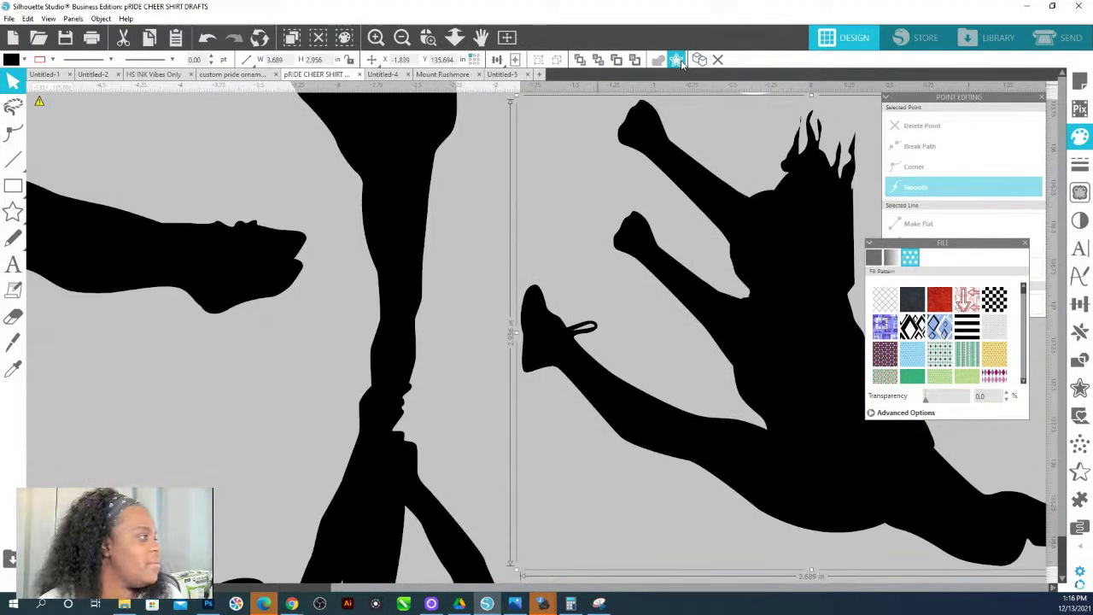
{"action": "double_click", "coordinate": [617, 383]}
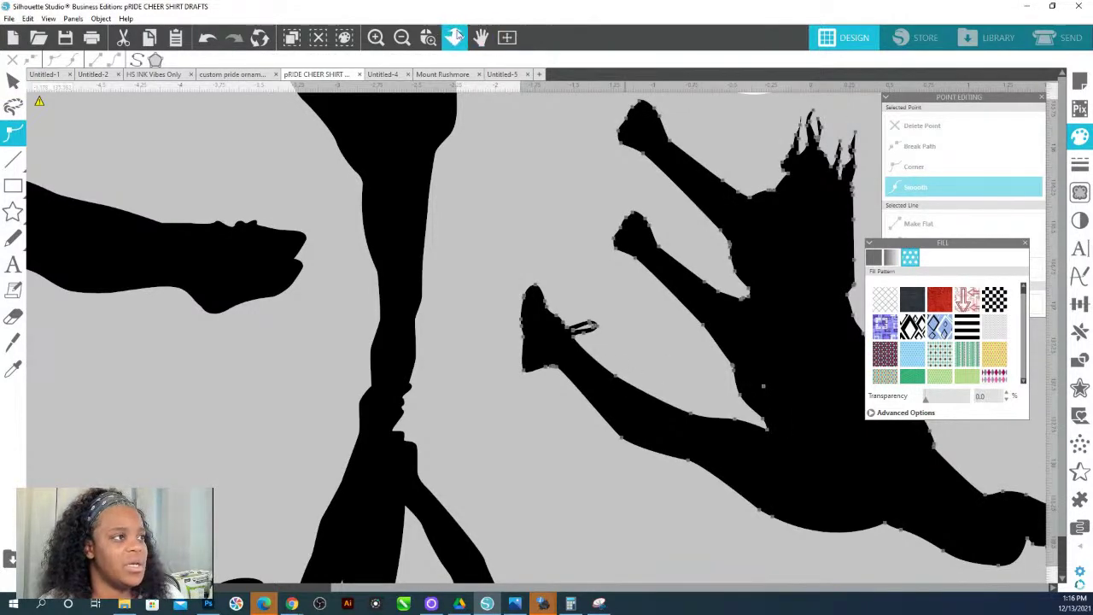
{"action": "scroll", "coordinate": [524, 246], "scroll_direction": "down", "scroll_amount": 6}
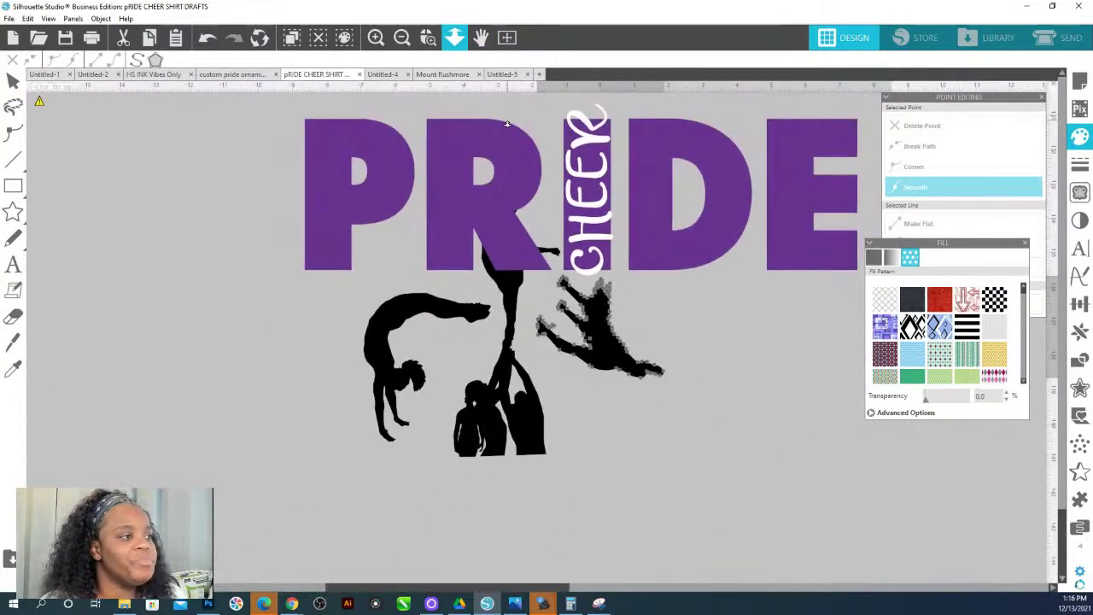
{"action": "left_click", "coordinate": [448, 350]}
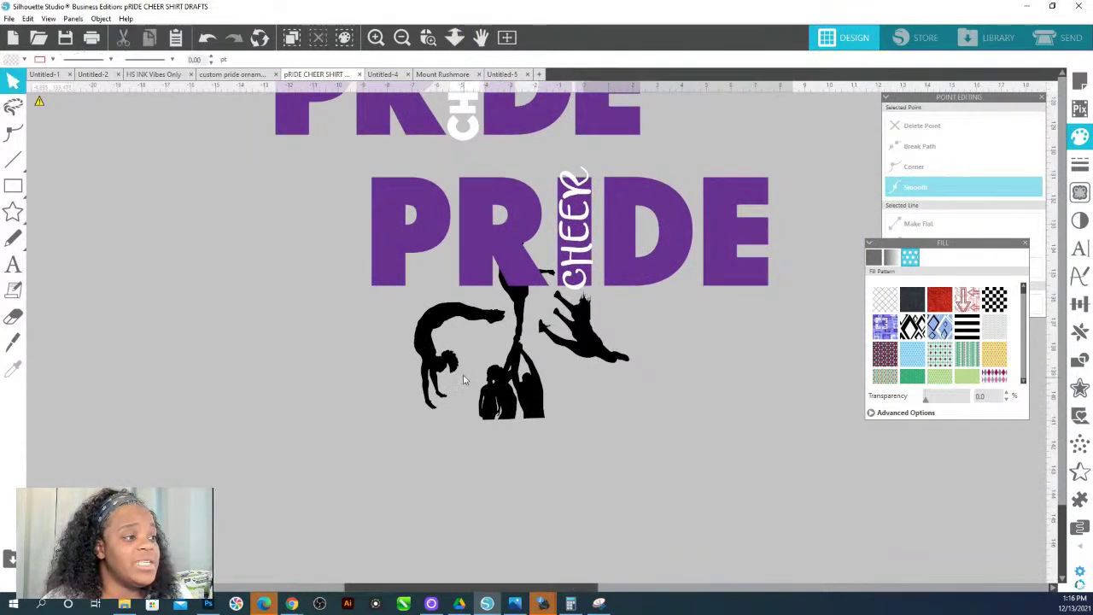
Ungroup the backbending cheerleader silhouette below the lower PRIDE design.
{"action": "right_click", "coordinate": [453, 372]}
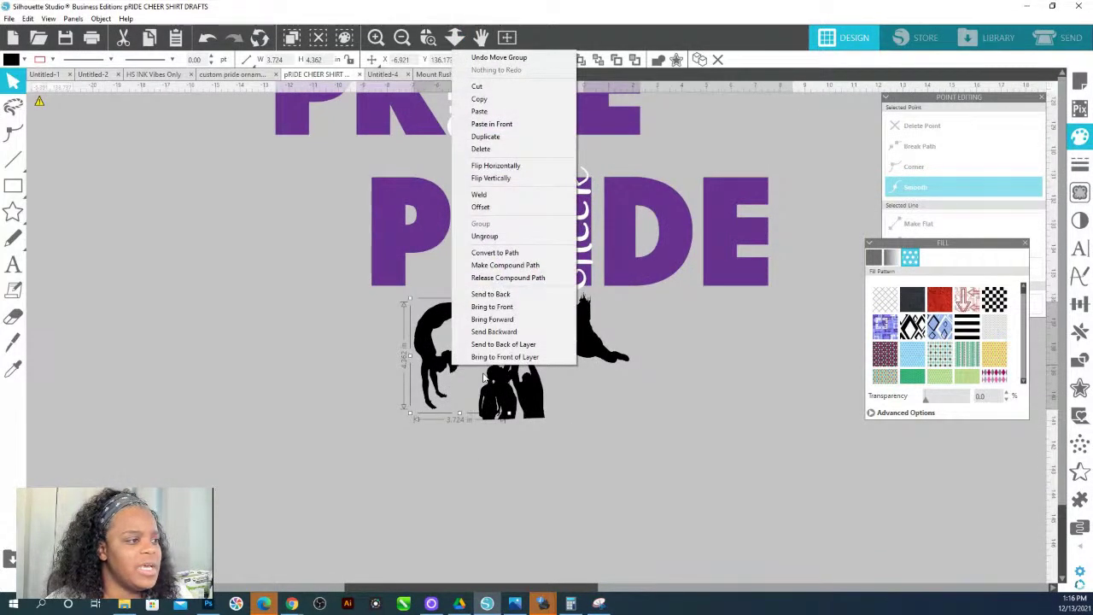
{"action": "left_click", "coordinate": [486, 239]}
{"action": "left_click", "coordinate": [437, 481]}
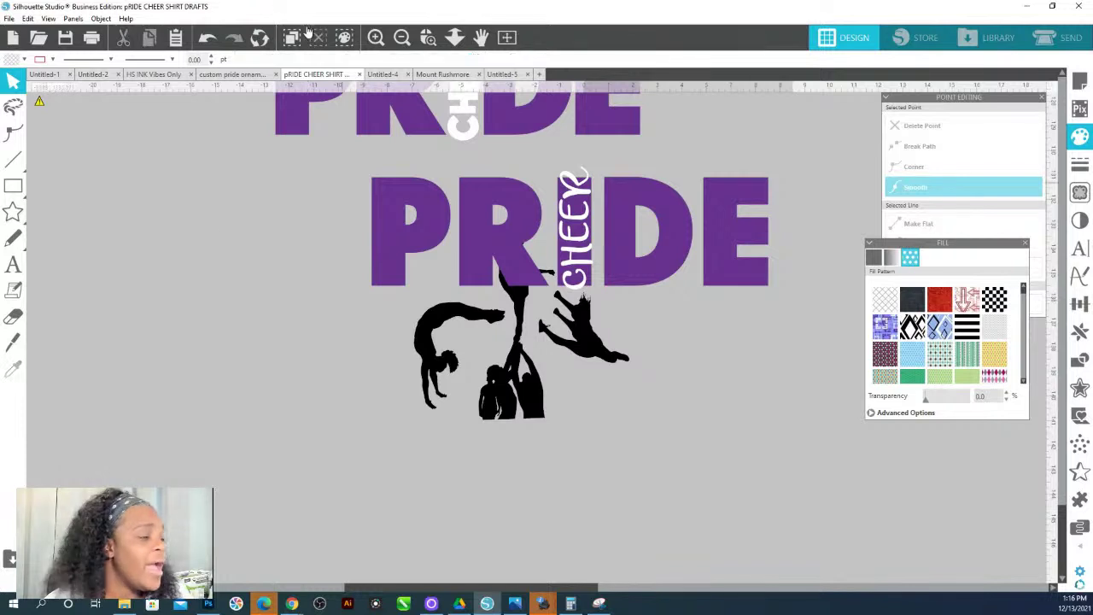
Try moving the backbending cheerleader's separate head piece away from the body, up into the arch of the backbend.
{"action": "left_click", "coordinate": [433, 39]}
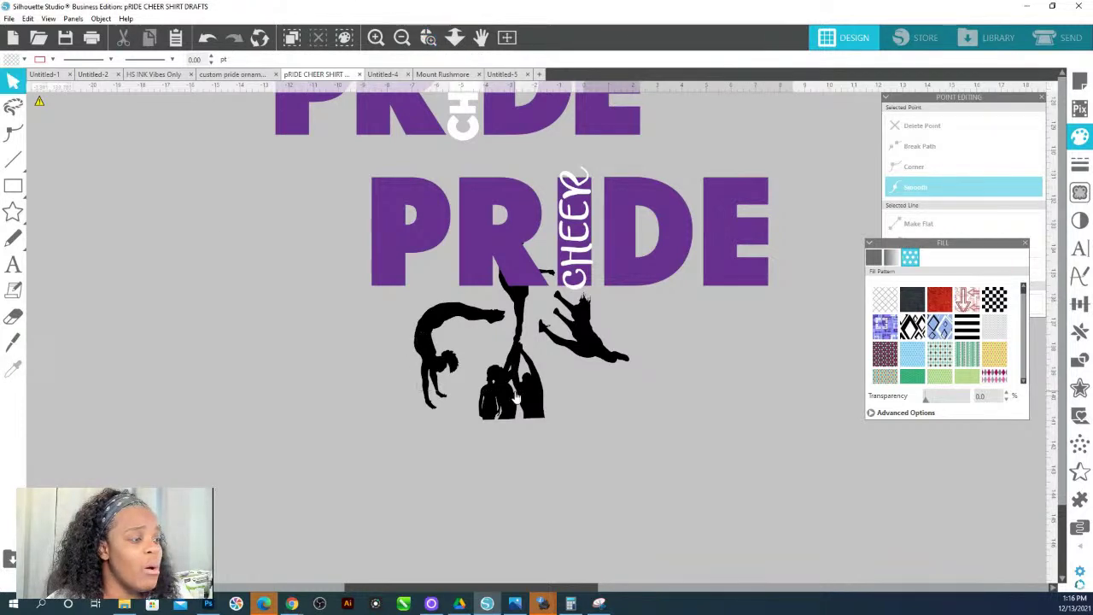
{"action": "left_click_drag", "start_coordinate": [415, 306], "coordinate": [515, 410]}
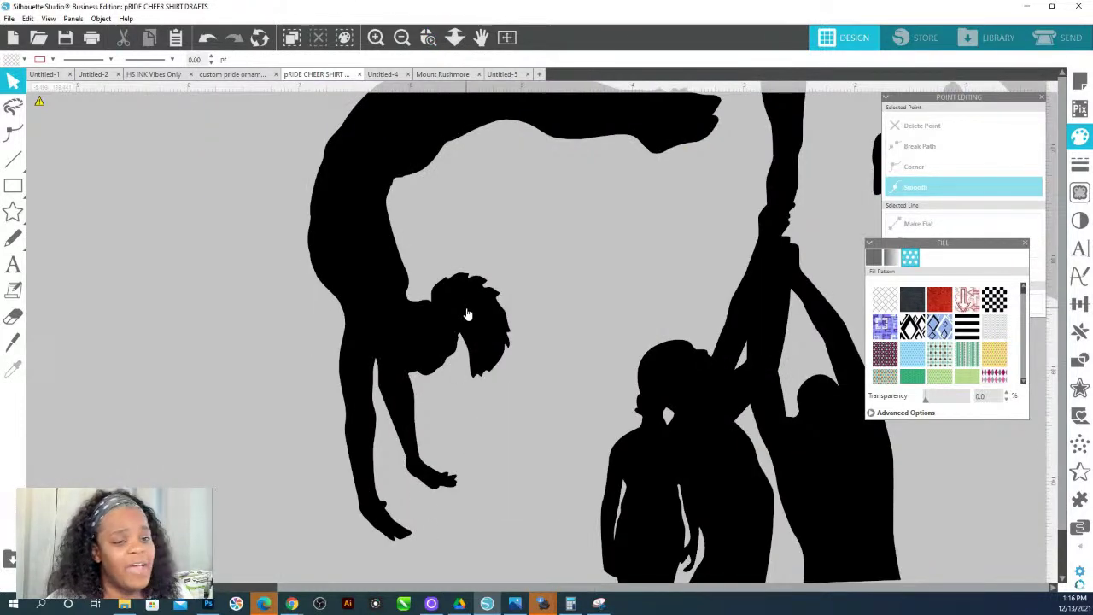
{"action": "left_click_drag", "start_coordinate": [470, 316], "coordinate": [575, 258]}
{"action": "left_click", "coordinate": [443, 333]}
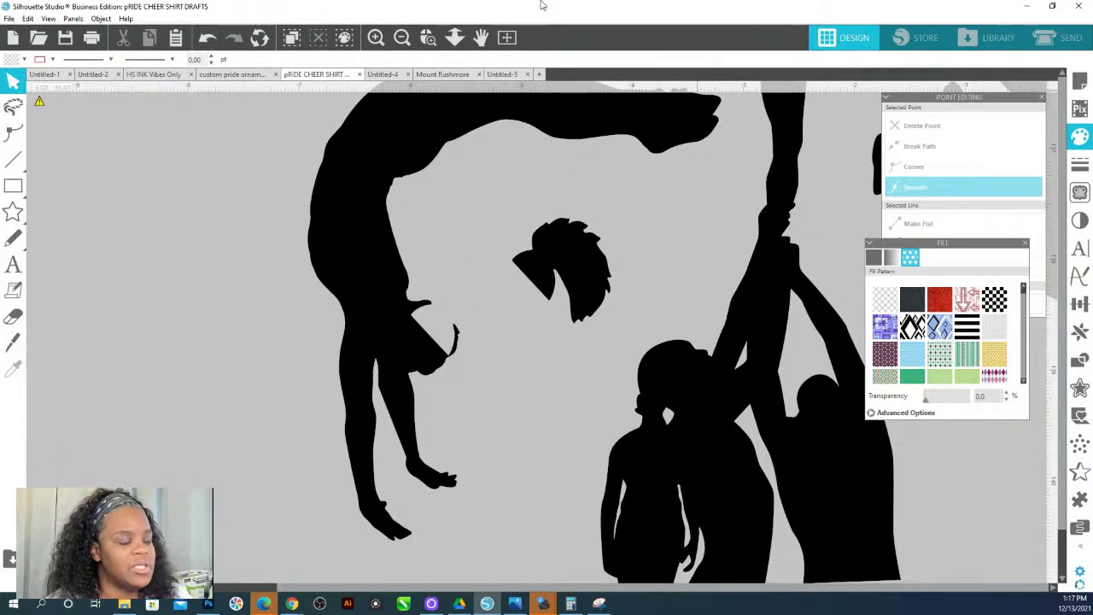
{"action": "left_click", "coordinate": [454, 37]}
{"action": "left_click_drag", "start_coordinate": [461, 158], "coordinate": [481, 259]}
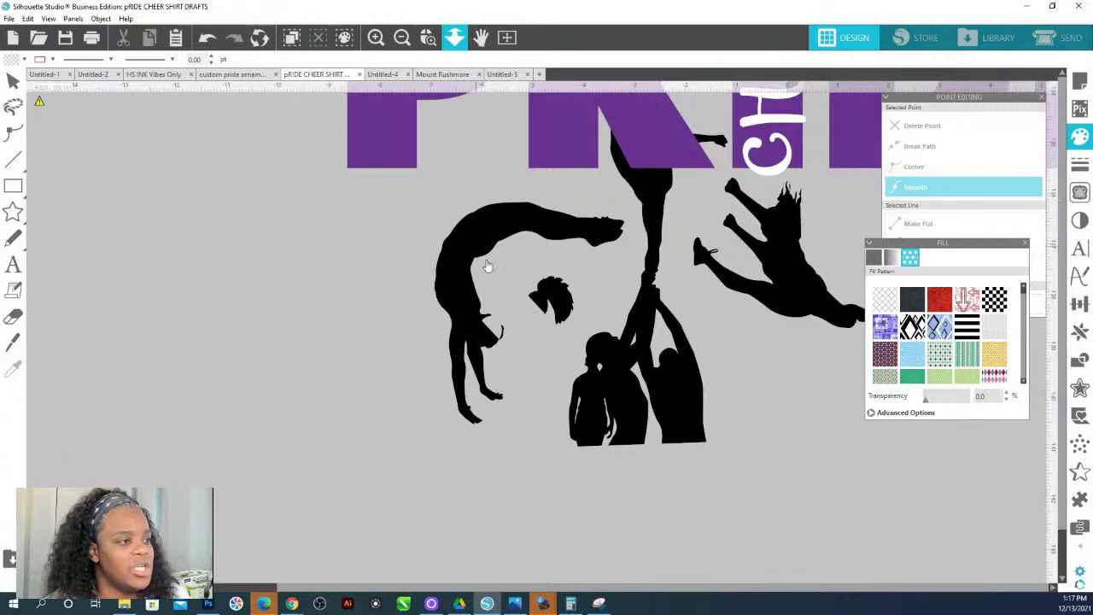
{"action": "scroll", "coordinate": [493, 258], "scroll_direction": "up", "scroll_amount": 2}
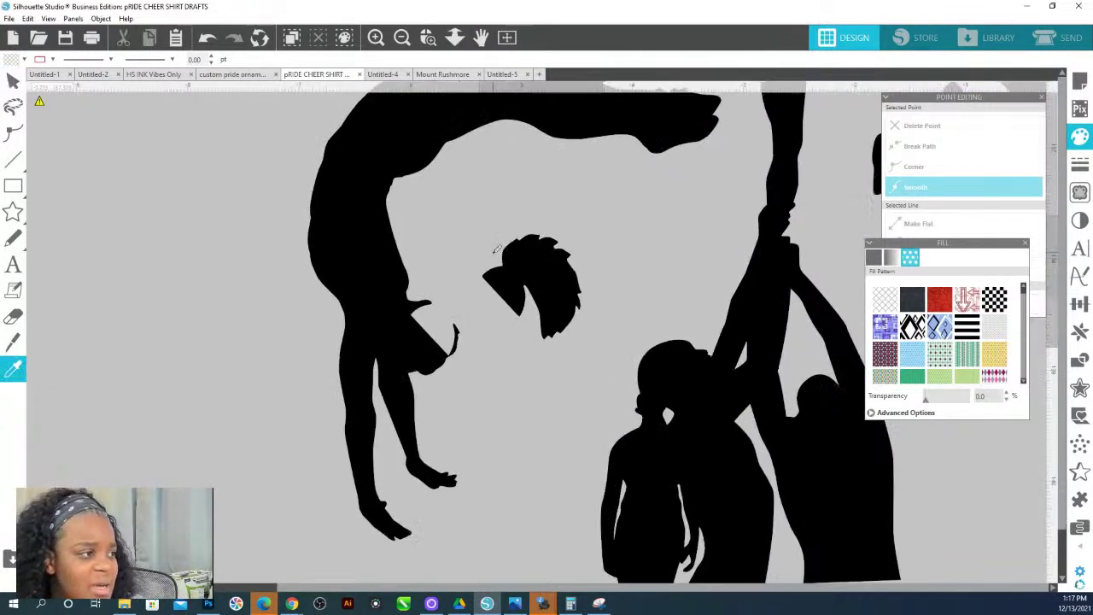
{"action": "scroll", "coordinate": [482, 273], "scroll_direction": "down", "scroll_amount": 5}
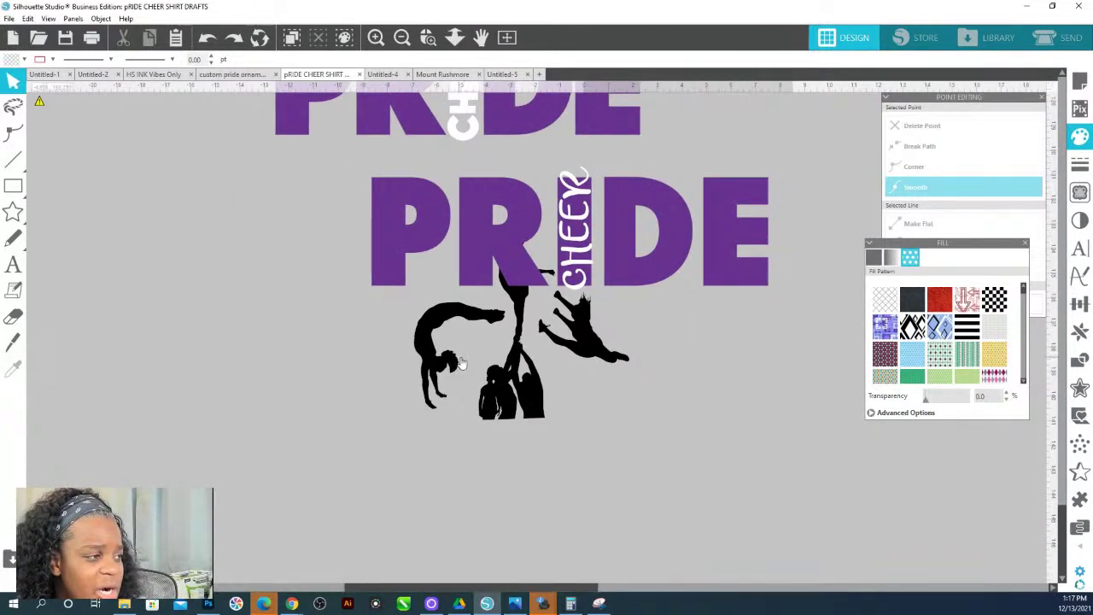
Locate the original backbend cheerleader image with its white background among the scattered drafts.
{"action": "left_click", "coordinate": [455, 36]}
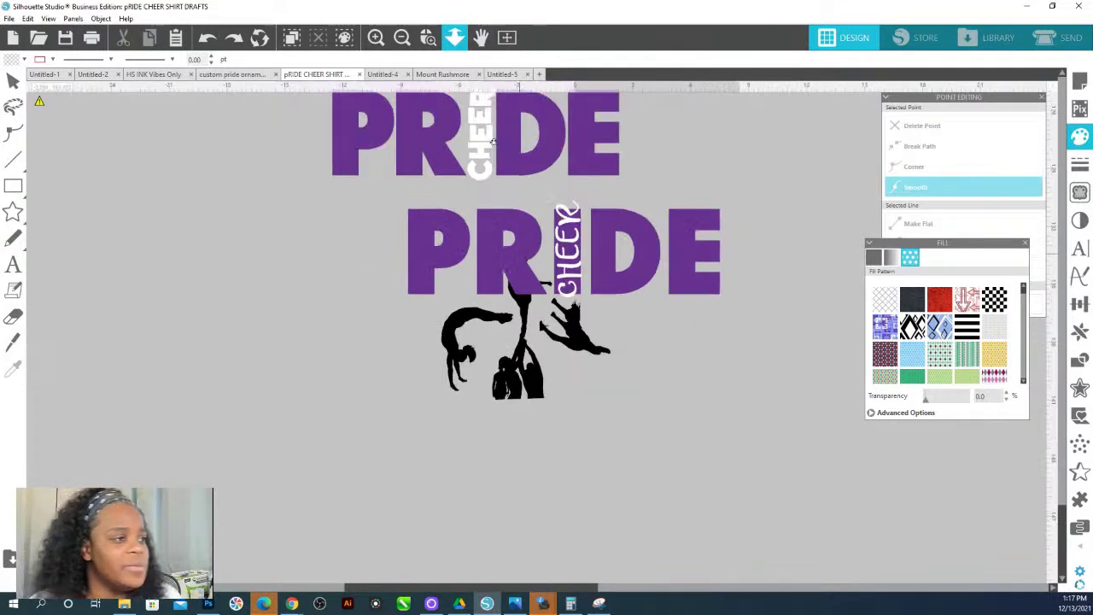
{"action": "left_click_drag", "start_coordinate": [504, 96], "coordinate": [504, 101]}
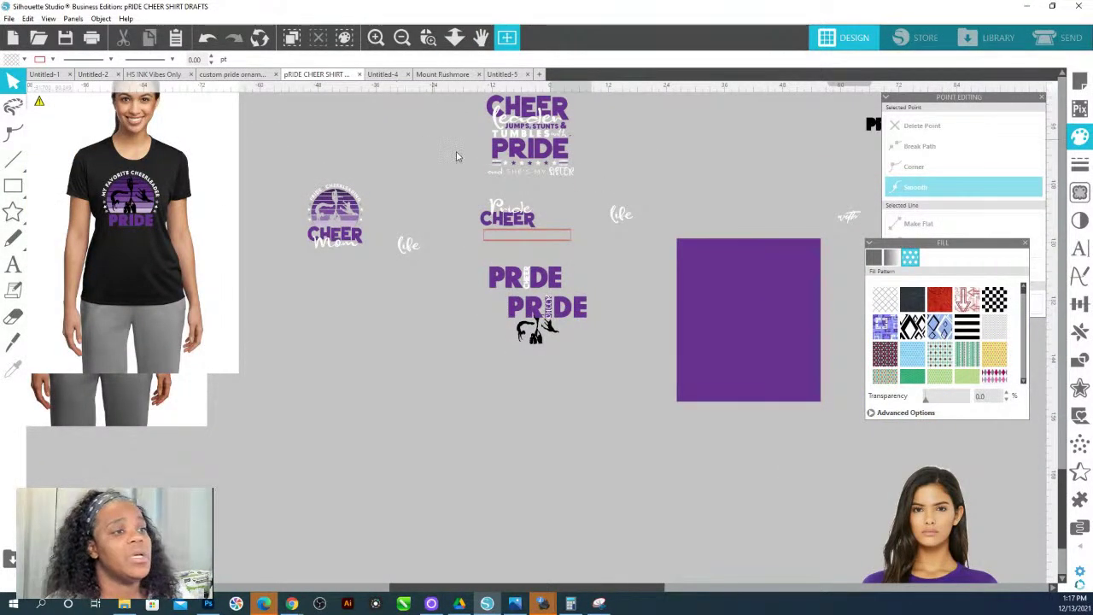
{"action": "left_click_drag", "start_coordinate": [444, 293], "coordinate": [505, 390]}
{"action": "left_click_drag", "start_coordinate": [643, 344], "coordinate": [479, 380]}
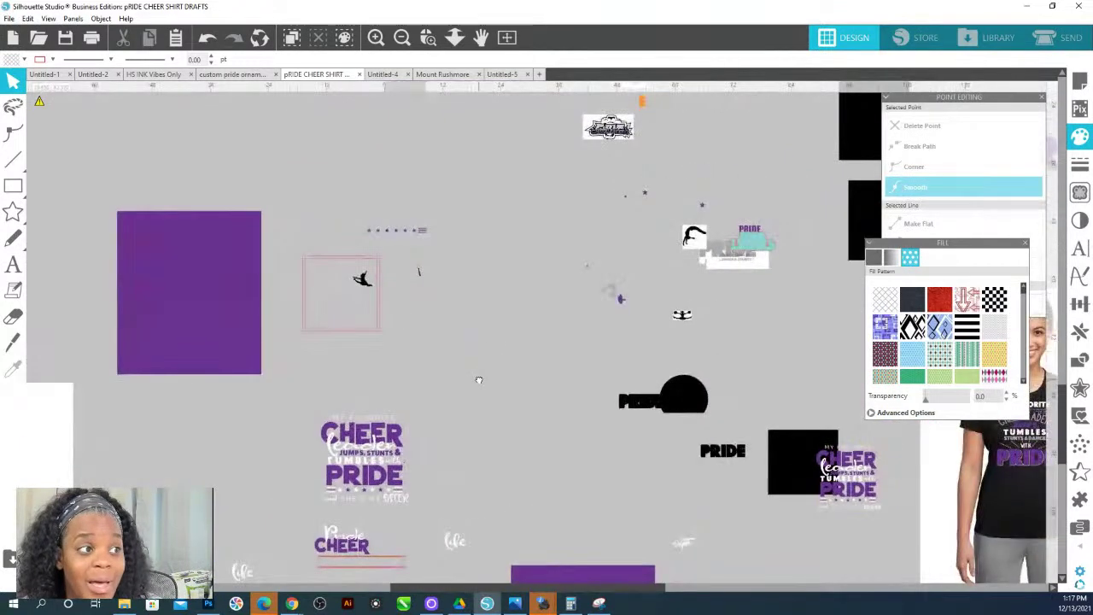
{"action": "left_click", "coordinate": [428, 36]}
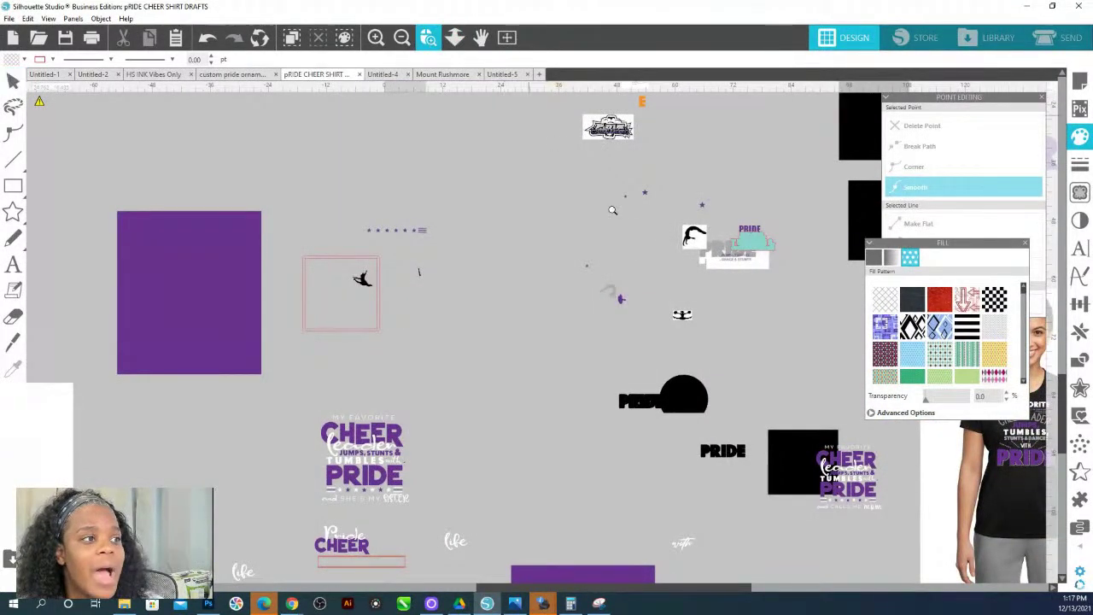
{"action": "left_click_drag", "start_coordinate": [610, 298], "coordinate": [752, 166]}
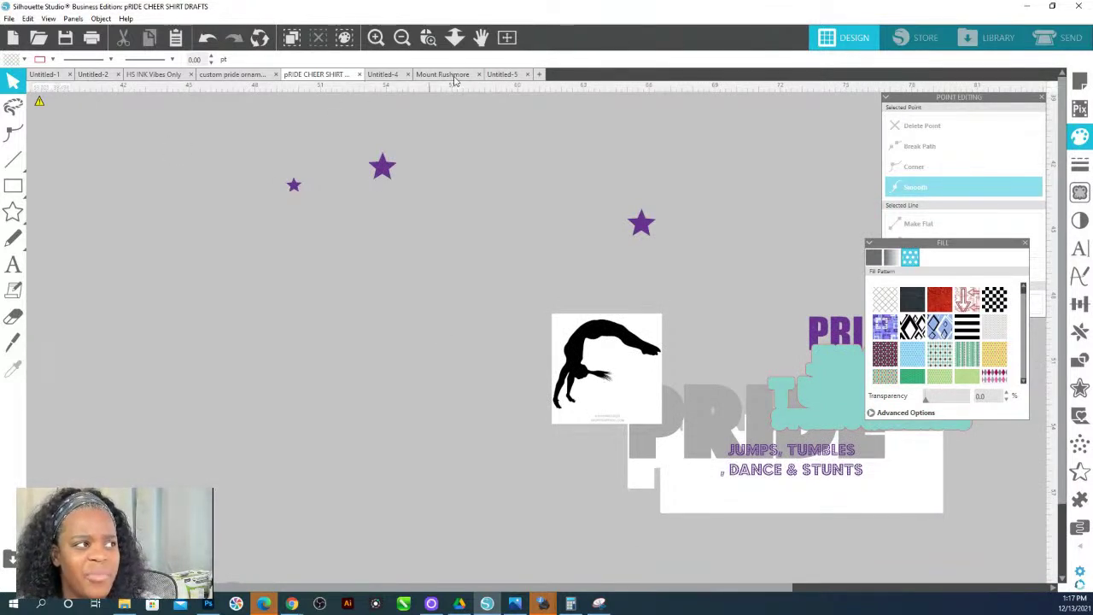
Examine the black shirt mock-up carrying the My Favorite Cheerleader PRIDE design.
{"action": "left_click", "coordinate": [454, 37]}
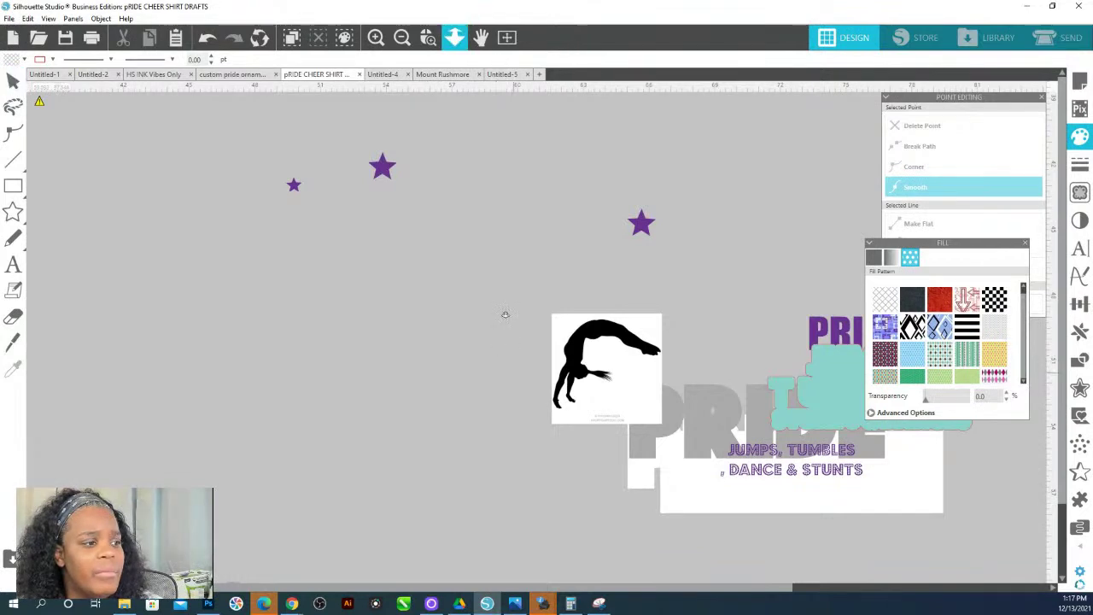
{"action": "left_click_drag", "start_coordinate": [461, 148], "coordinate": [461, 198]}
{"action": "left_click_drag", "start_coordinate": [347, 359], "coordinate": [656, 203]}
{"action": "left_click_drag", "start_coordinate": [514, 447], "coordinate": [632, 368]}
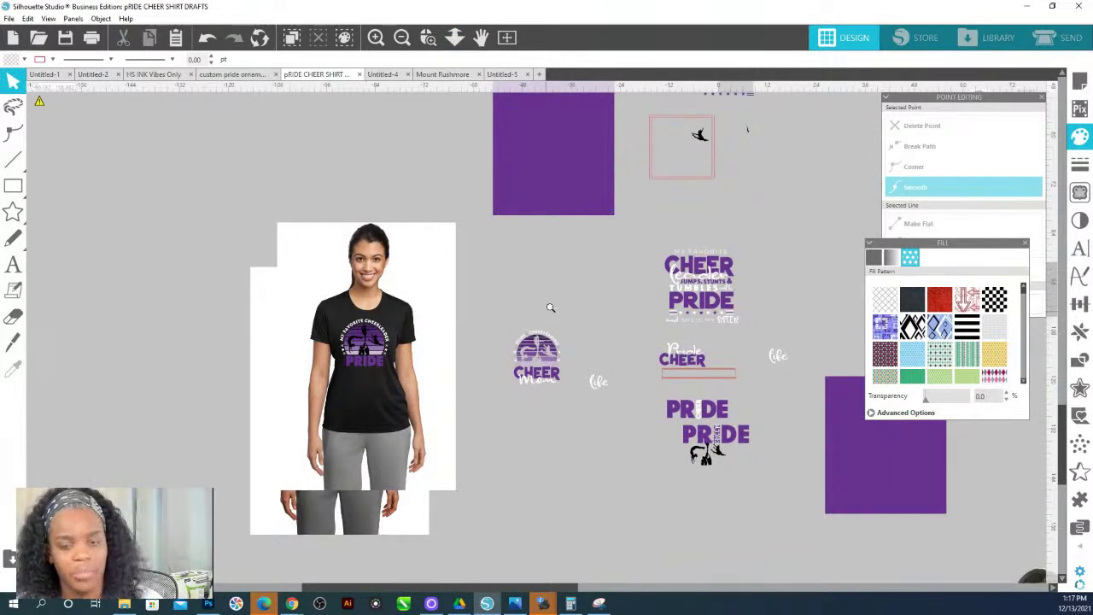
{"action": "scroll", "coordinate": [549, 310], "scroll_direction": "up", "scroll_amount": 5}
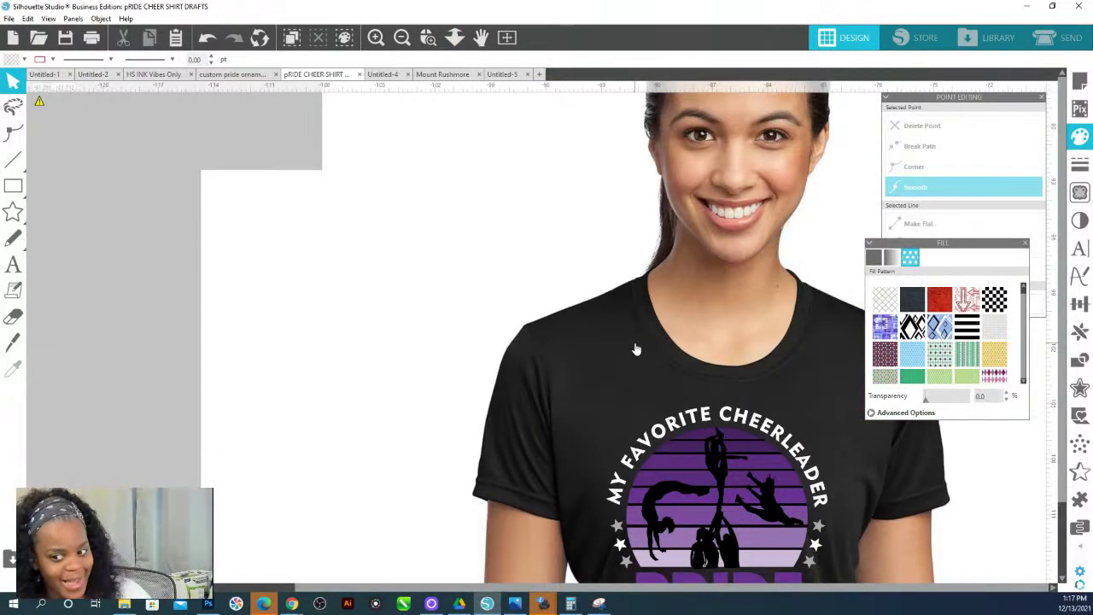
{"action": "scroll", "coordinate": [611, 448], "scroll_direction": "down", "scroll_amount": 2}
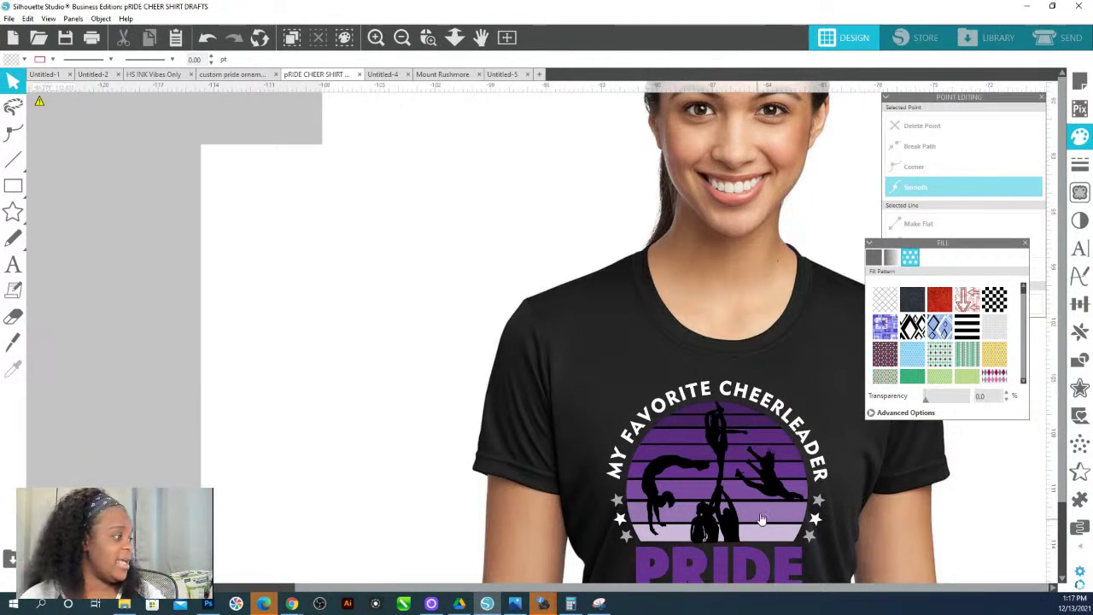
{"action": "left_click_drag", "start_coordinate": [693, 294], "coordinate": [493, 250]}
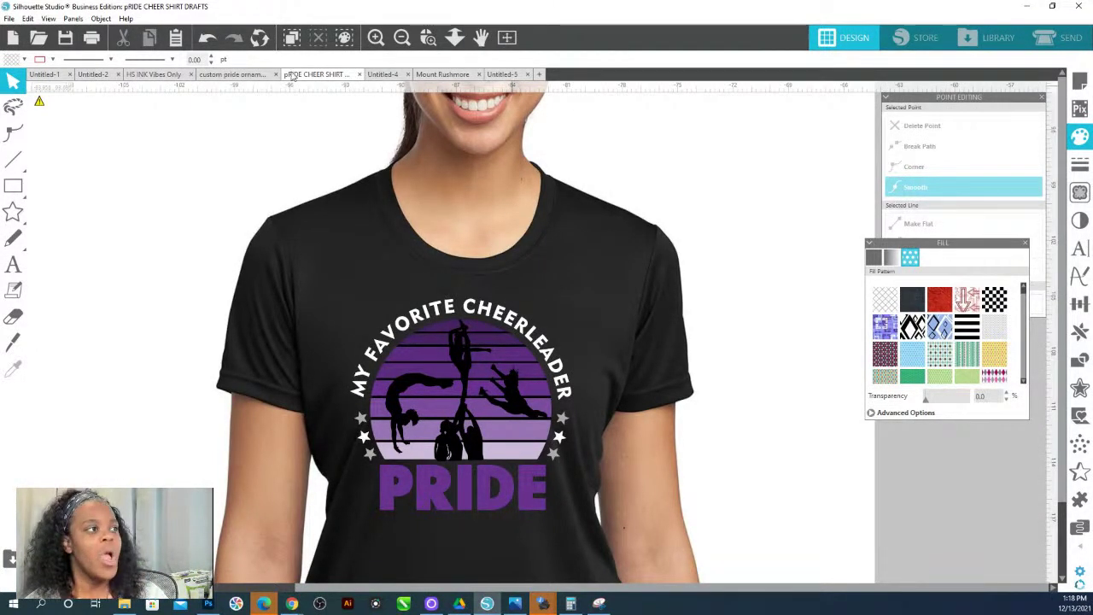
Open the recently used personalized tumbler project.
{"action": "left_click", "coordinate": [10, 19]}
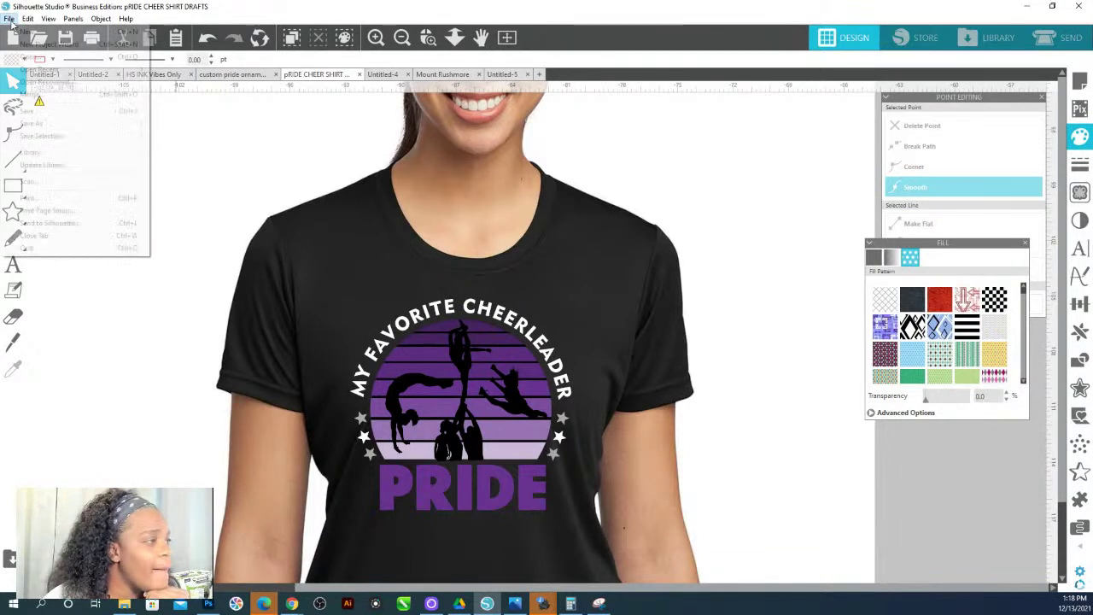
{"action": "mouse_move", "coordinate": [48, 76]}
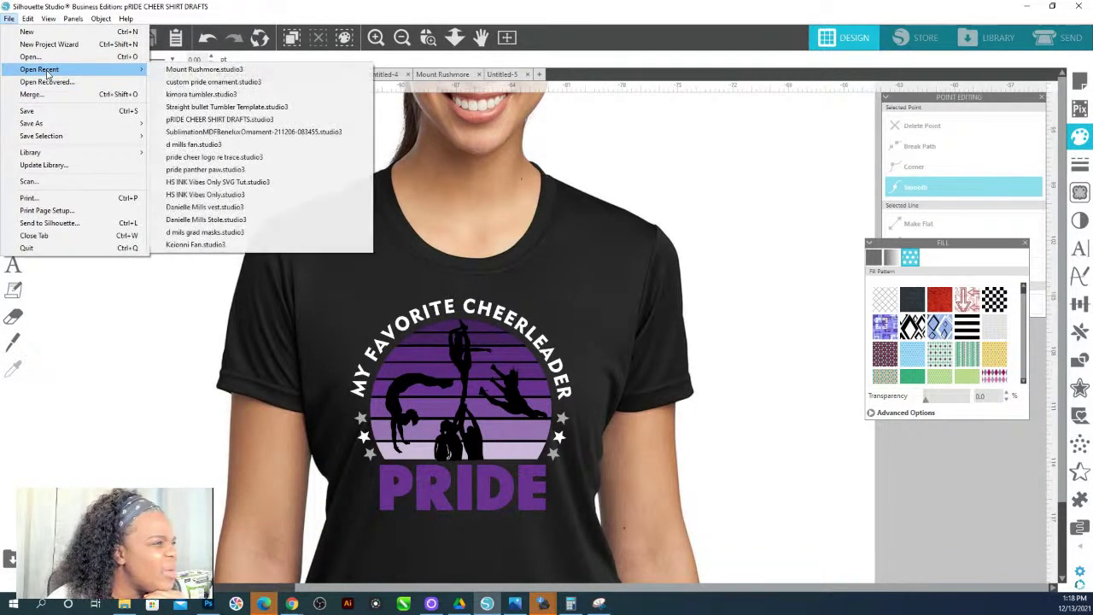
{"action": "left_click", "coordinate": [218, 95]}
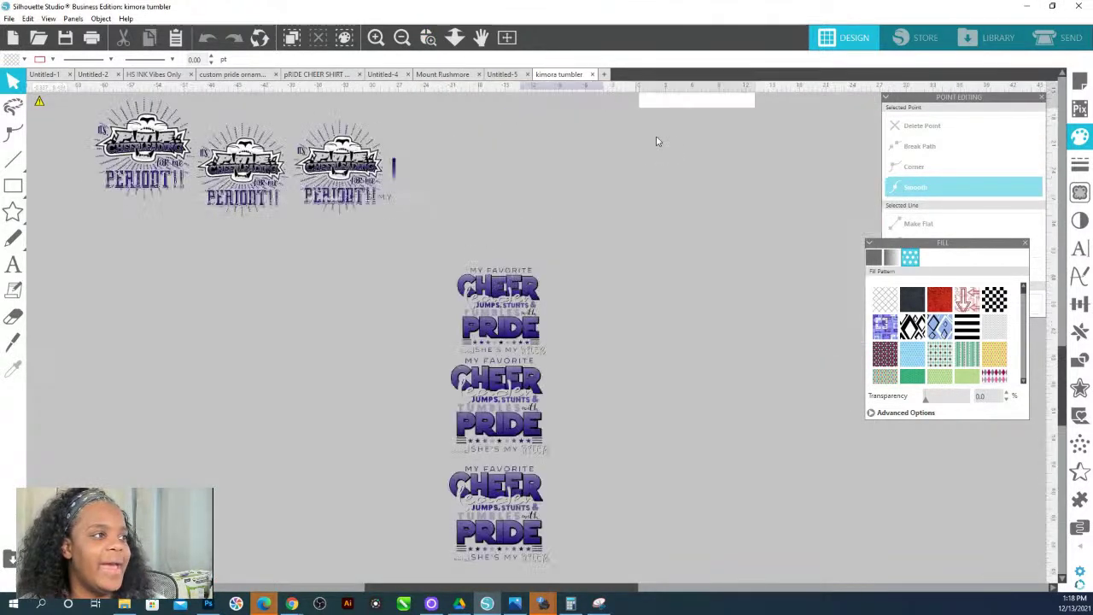
{"action": "left_click", "coordinate": [402, 36]}
{"action": "left_click", "coordinate": [428, 37]}
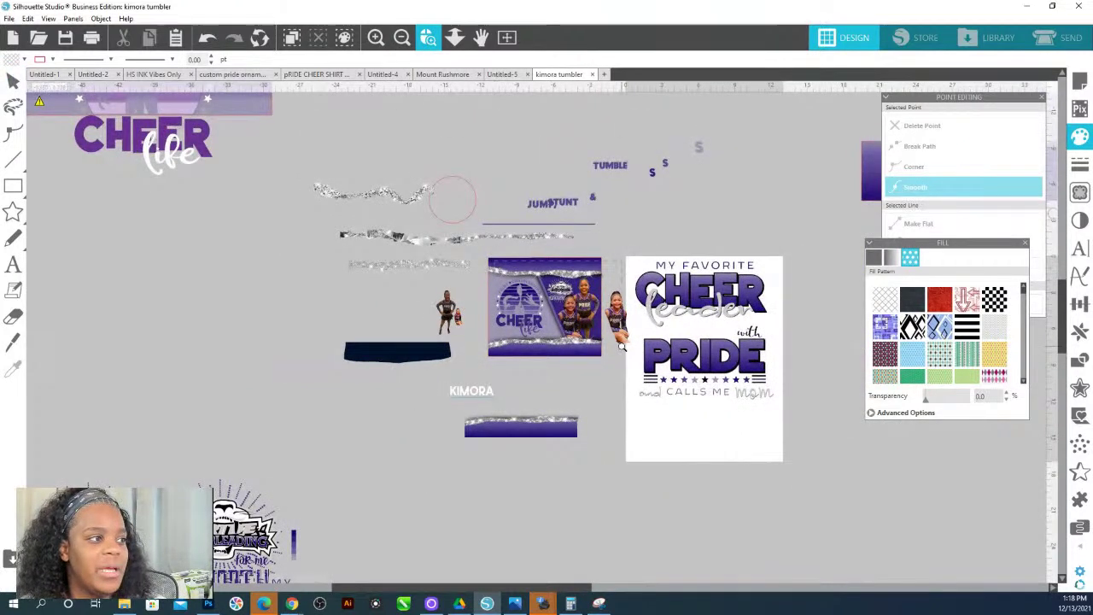
{"action": "key", "text": "Escape"}
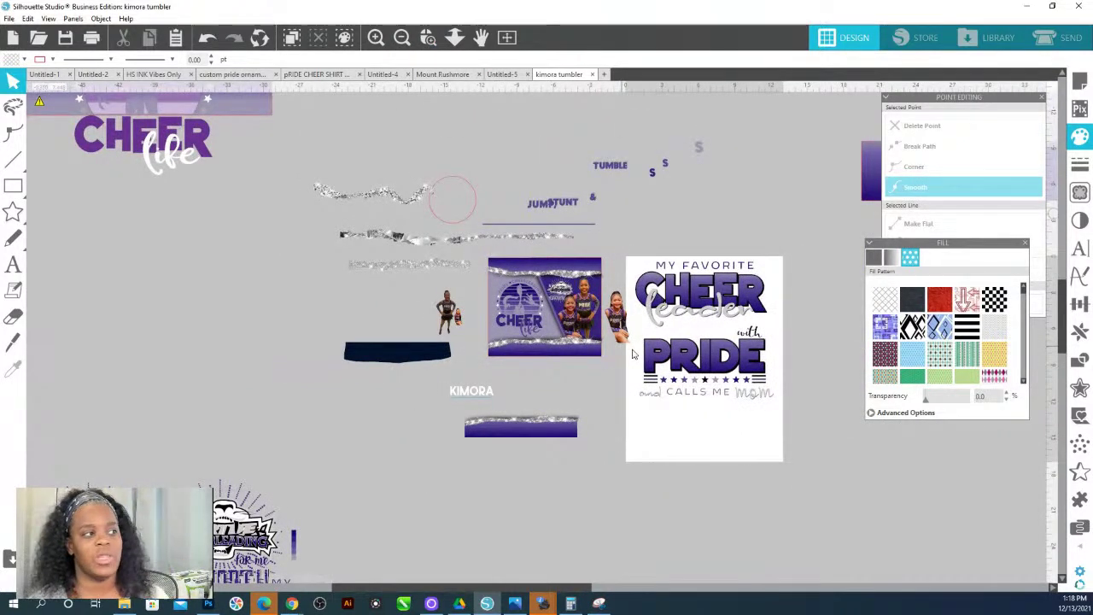
Examine the purple Pride Cheerleading Cheer Life tumbler wrap and the My Favorite Cheerleader design beside it.
{"action": "scroll", "coordinate": [563, 297], "scroll_direction": "up", "scroll_amount": 5}
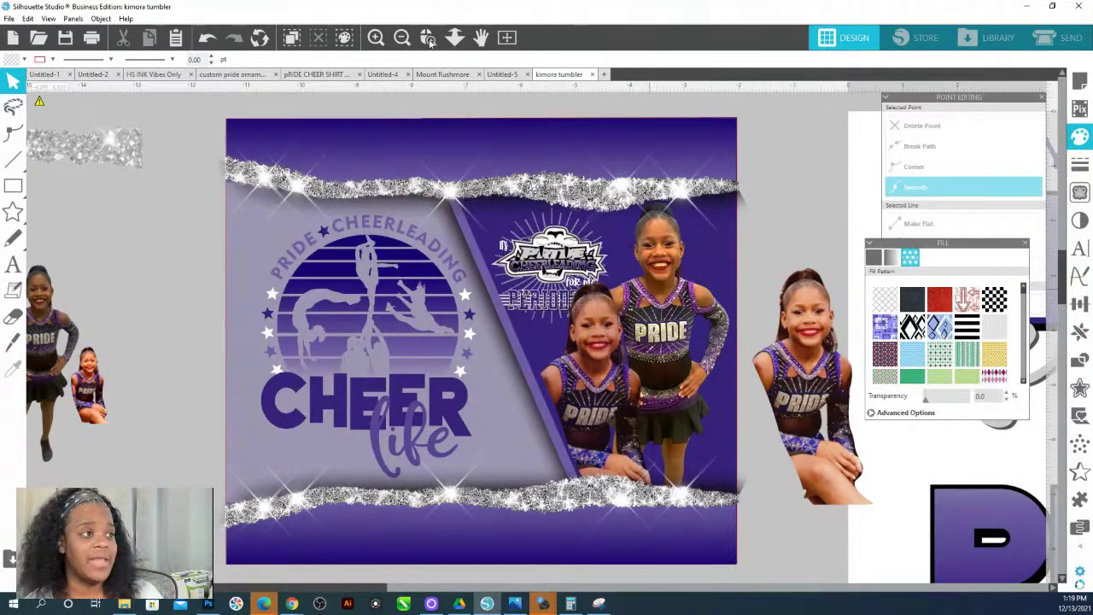
{"action": "left_click", "coordinate": [454, 37]}
{"action": "left_click_drag", "start_coordinate": [492, 351], "coordinate": [716, 329]}
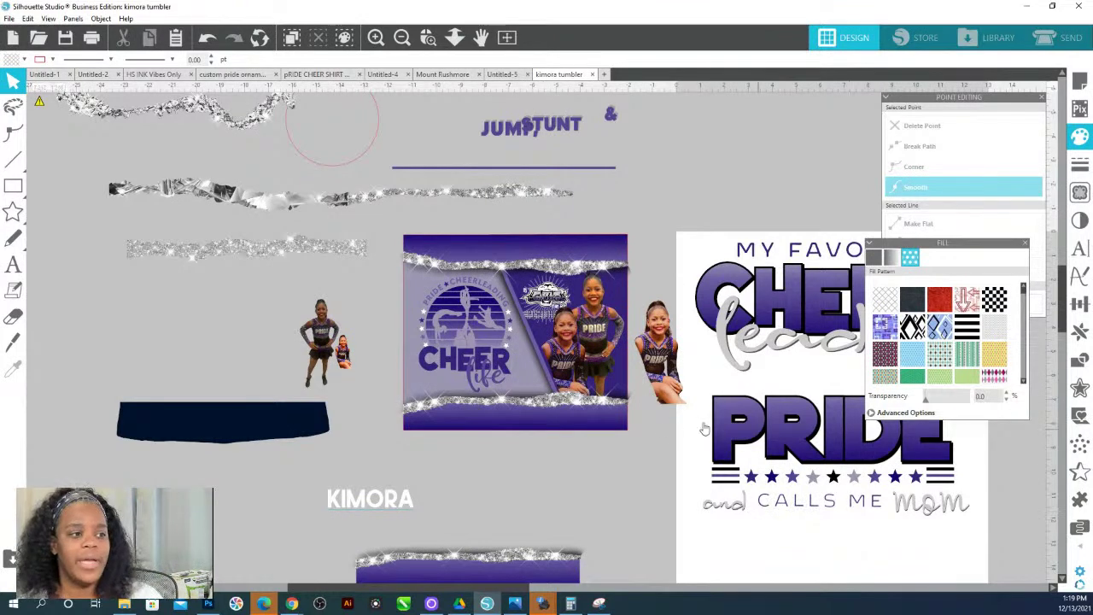
{"action": "scroll", "coordinate": [806, 449], "scroll_direction": "right", "scroll_amount": 4}
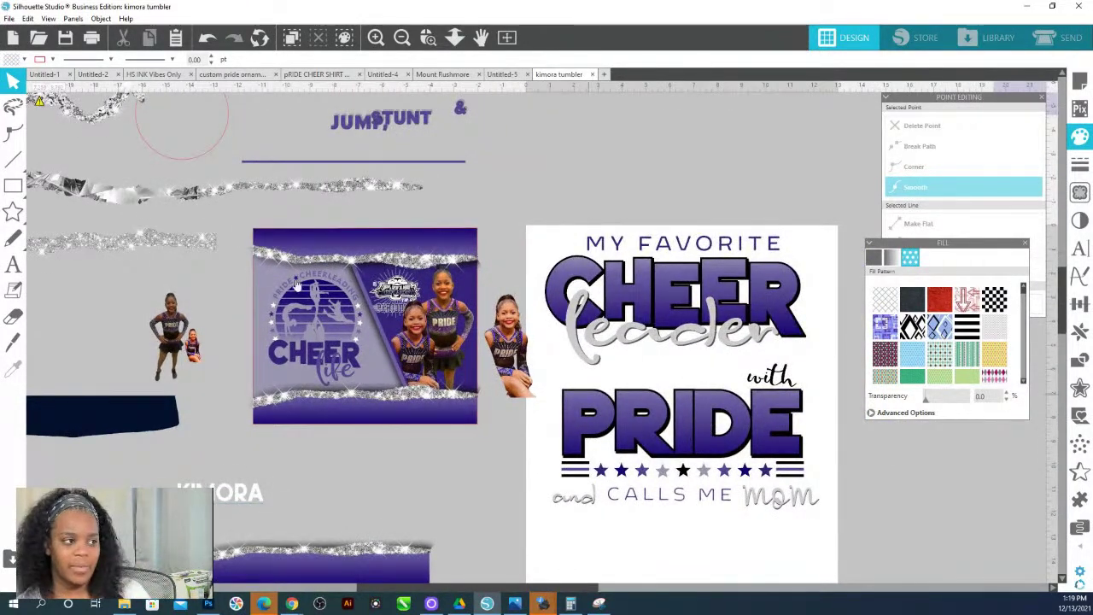
{"action": "left_click", "coordinate": [428, 38]}
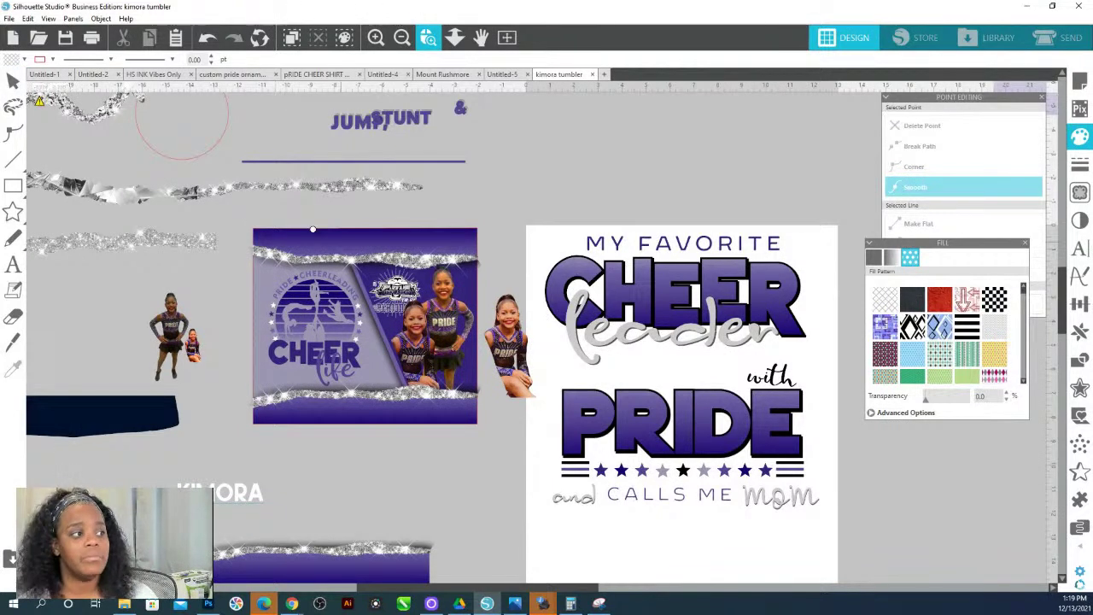
{"action": "left_click_drag", "start_coordinate": [337, 274], "coordinate": [517, 423]}
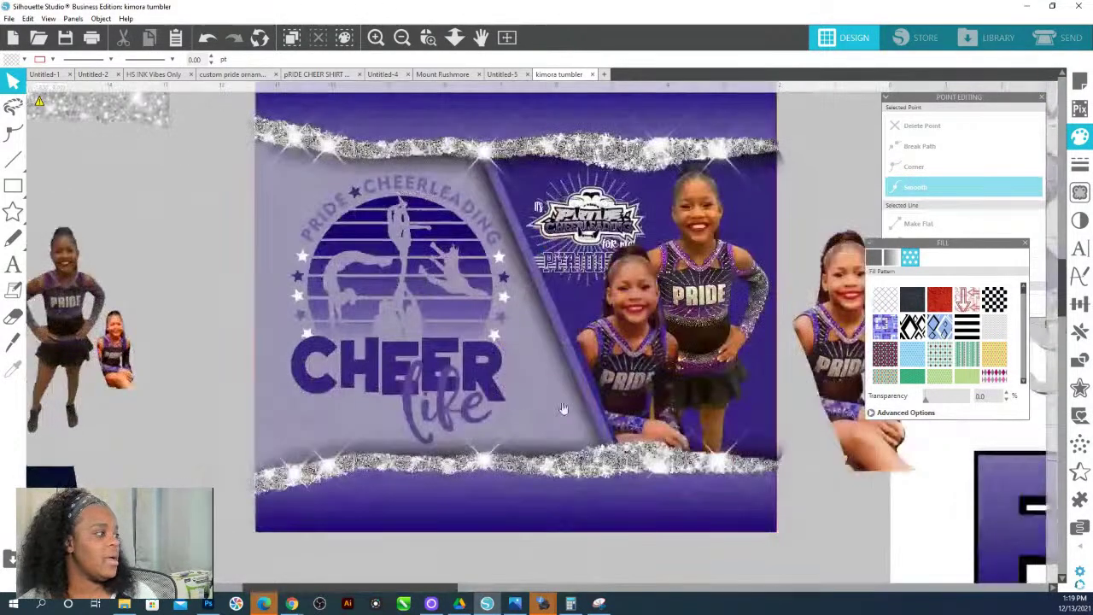
{"action": "scroll", "coordinate": [535, 164], "scroll_direction": "up", "scroll_amount": 1}
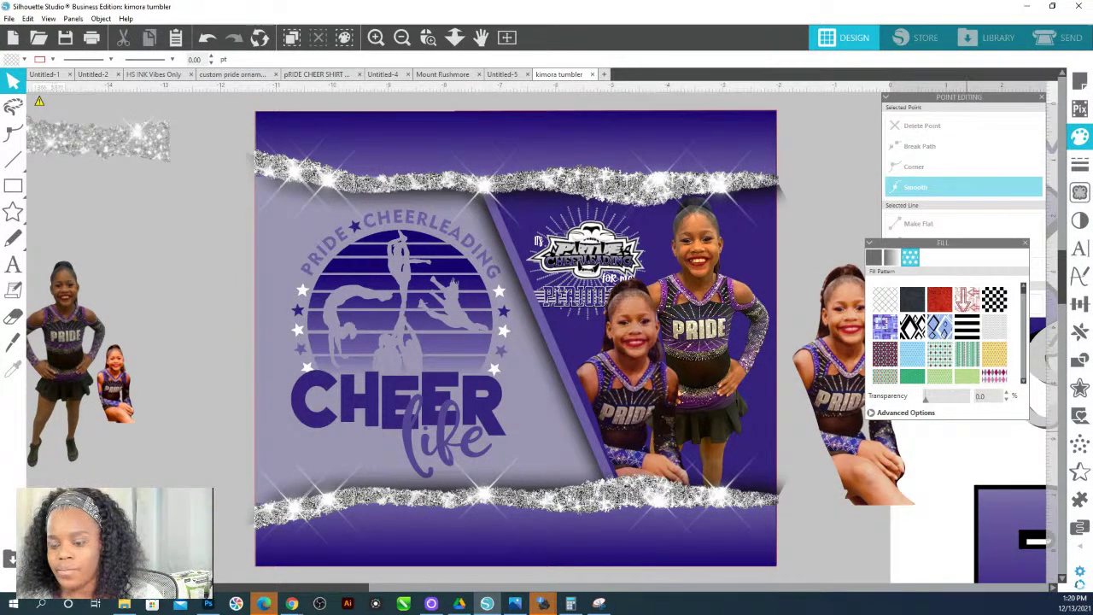
{"action": "left_click", "coordinate": [292, 604]}
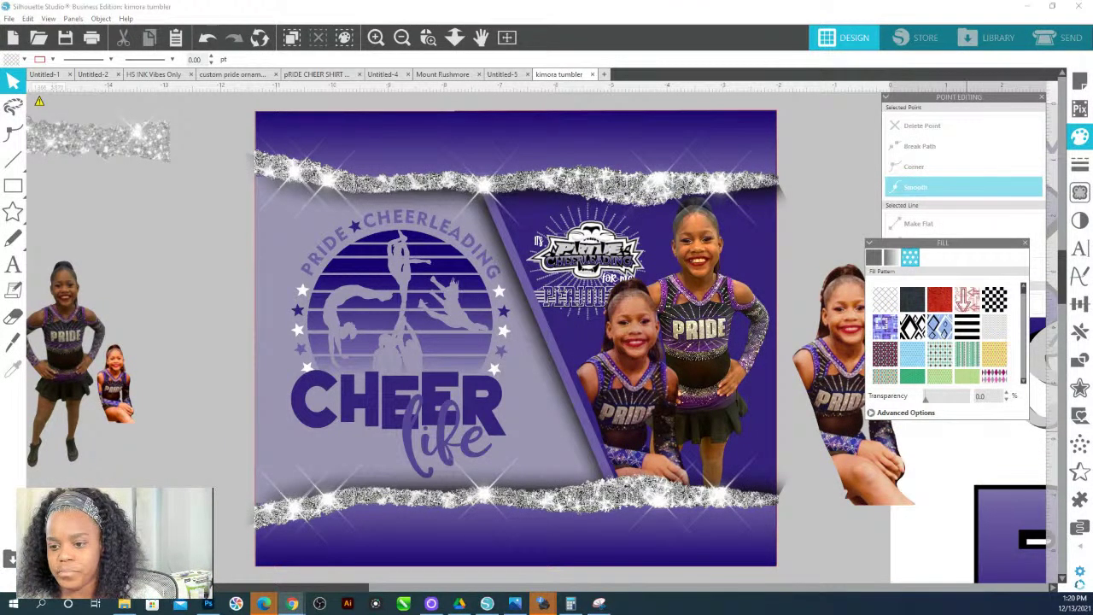
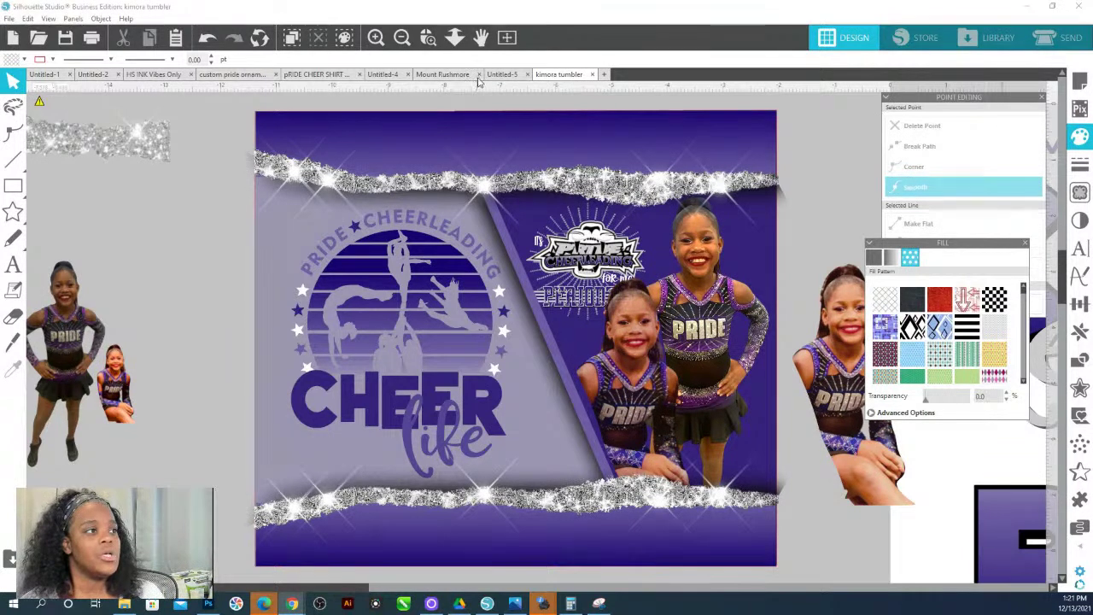
Switch to the custom pride ornament document and examine the 2021 Cheer Life ornament with the black cheerleader silhouettes.
{"action": "left_click", "coordinate": [218, 74]}
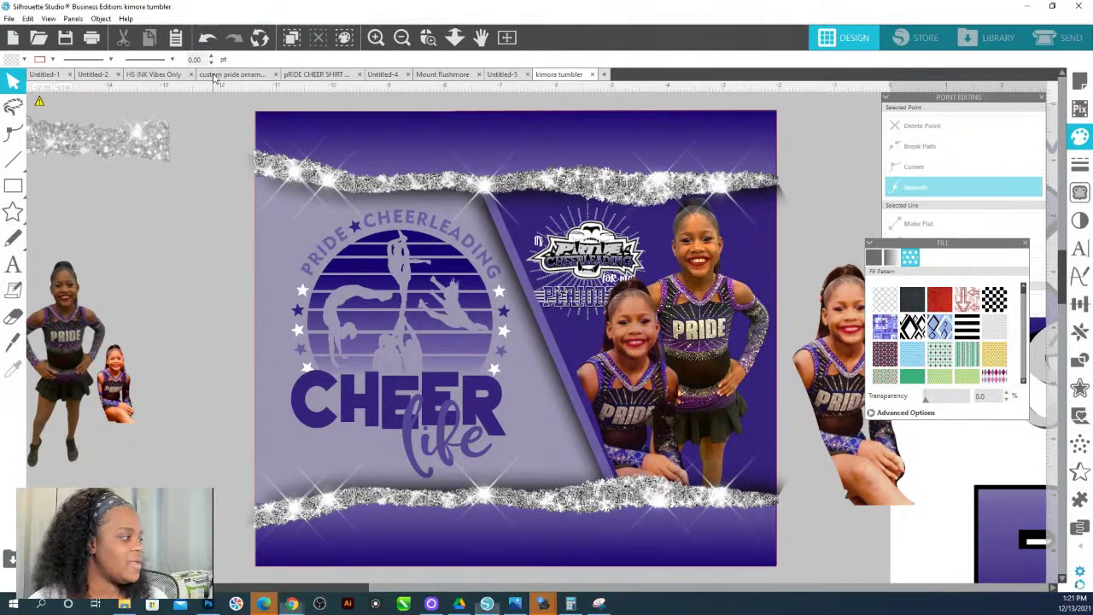
{"action": "left_click", "coordinate": [429, 37]}
{"action": "left_click_drag", "start_coordinate": [415, 228], "coordinate": [635, 308]}
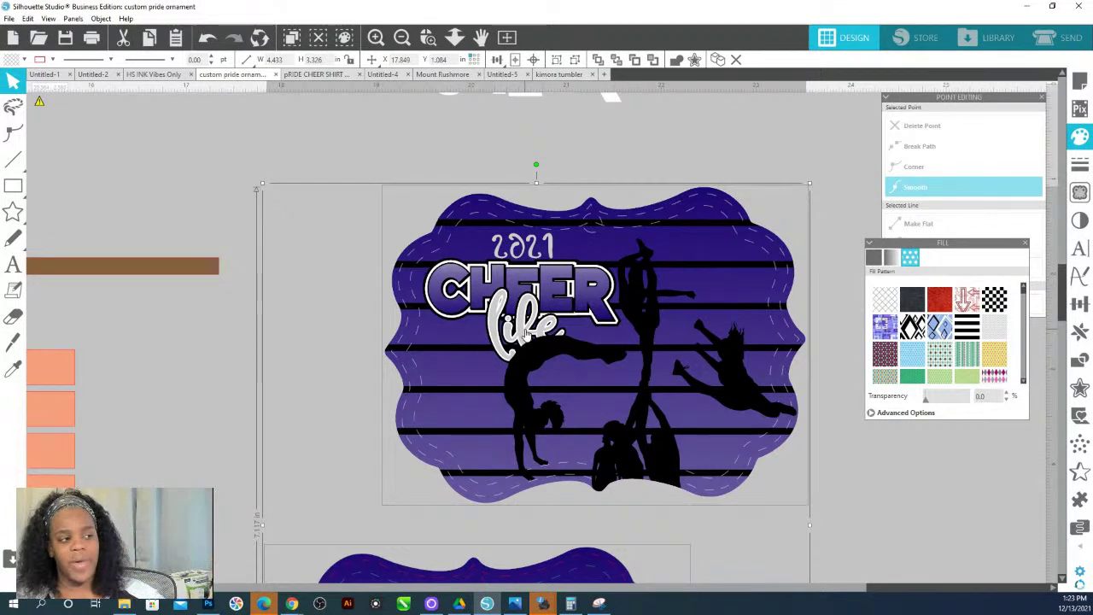
Ungroup the 2021 Cheer Life ornament artwork until the cheerleader silhouettes can be selected separately, and select them.
{"action": "right_click", "coordinate": [538, 363]}
{"action": "left_click", "coordinate": [533, 206]}
{"action": "left_click", "coordinate": [539, 357]}
{"action": "right_click", "coordinate": [523, 356]}
{"action": "left_click", "coordinate": [555, 224]}
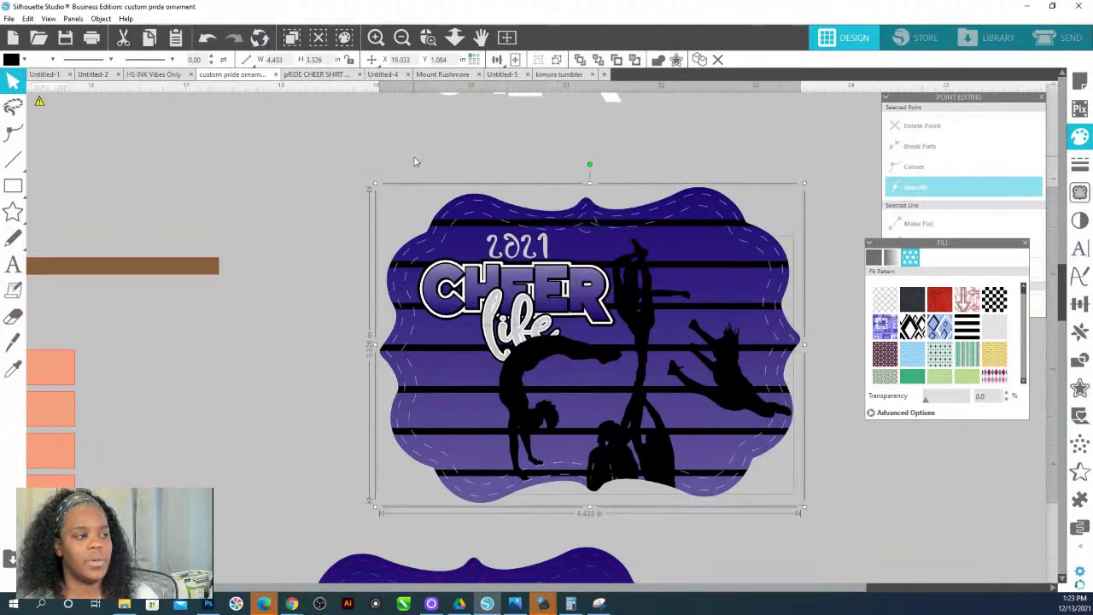
{"action": "left_click", "coordinate": [534, 358]}
{"action": "mouse_move", "coordinate": [534, 357]}
{"action": "left_mouse_down"}
{"action": "mouse_move", "coordinate": [551, 409]}
{"action": "mouse_move", "coordinate": [585, 384]}
{"action": "mouse_move", "coordinate": [543, 376]}
{"action": "mouse_move", "coordinate": [532, 351]}
{"action": "mouse_move", "coordinate": [536, 359]}
{"action": "left_mouse_up"}
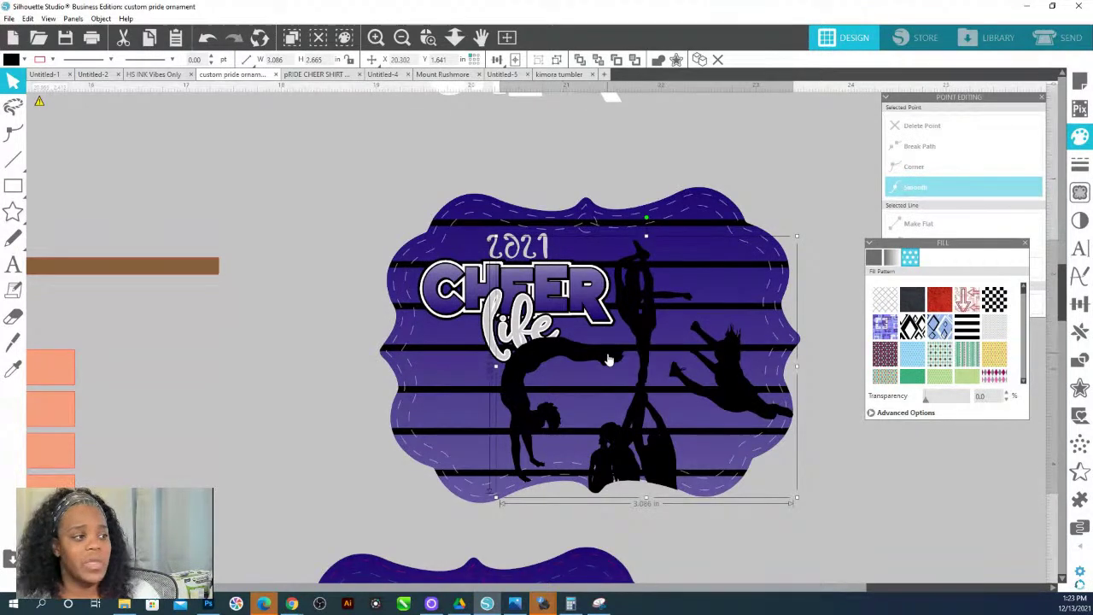
Duplicate the purple "It's Pride Cheerleading for me Periodt!!" ornament and place the copy below the orange striped block.
{"action": "scroll", "coordinate": [619, 386], "scroll_direction": "down", "scroll_amount": 2}
{"action": "scroll", "coordinate": [643, 453], "scroll_direction": "down", "scroll_amount": 5}
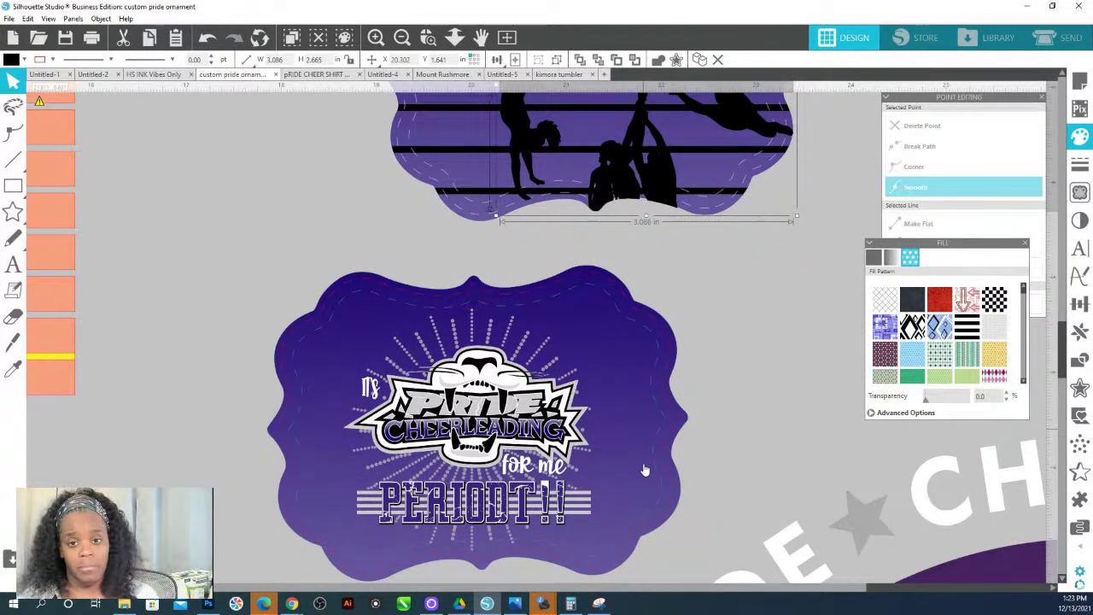
{"action": "left_click", "coordinate": [455, 36]}
{"action": "left_click_drag", "start_coordinate": [512, 240], "coordinate": [504, 270]}
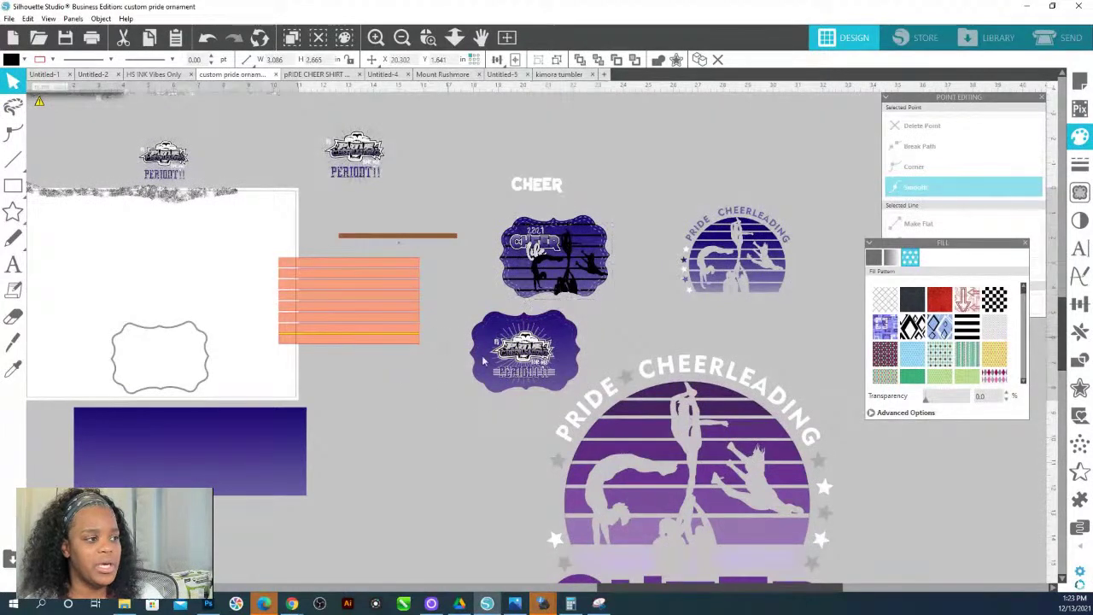
{"action": "left_click", "coordinate": [533, 389]}
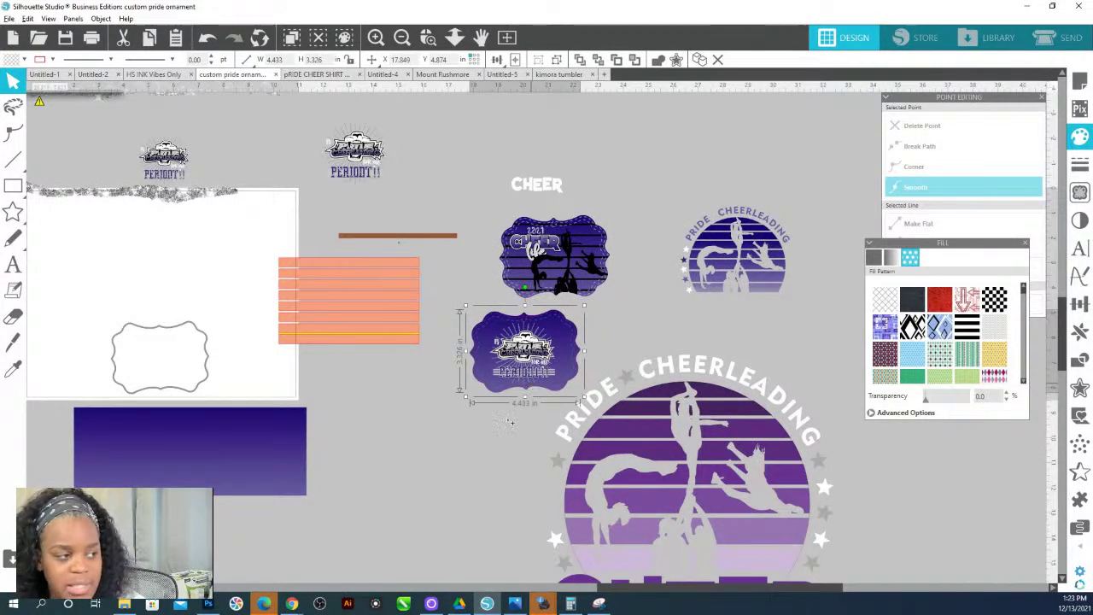
{"action": "left_click_drag", "start_coordinate": [535, 380], "coordinate": [410, 461]}
Ungroup the ornament copy, pull its purple background shape away below, and delete the remaining logo and text artwork.
{"action": "right_click", "coordinate": [418, 441]}
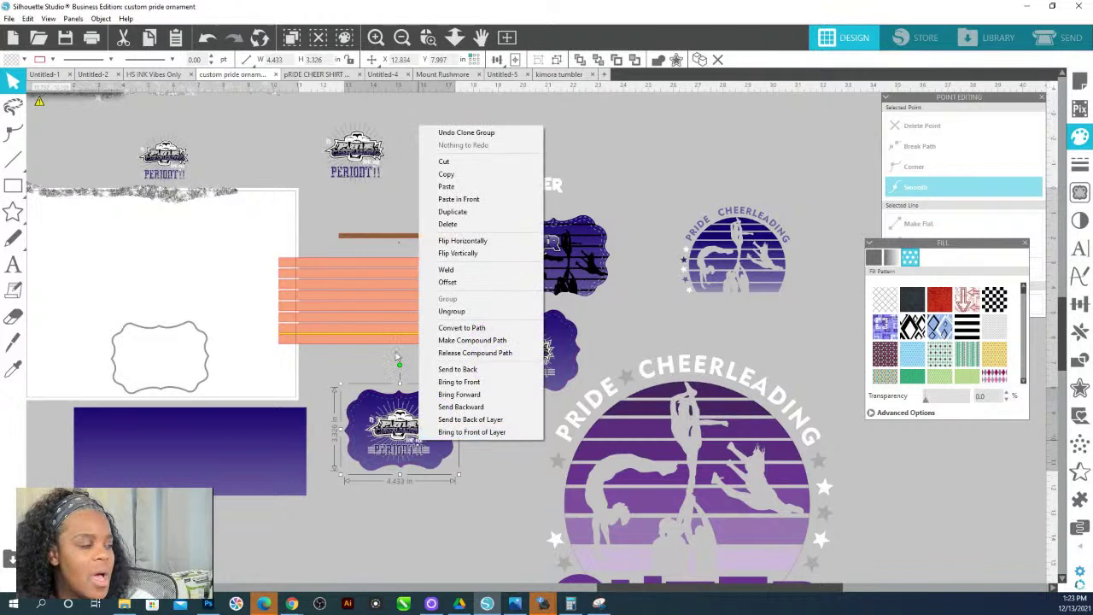
{"action": "left_click", "coordinate": [451, 311]}
{"action": "left_click", "coordinate": [352, 381]}
{"action": "left_click", "coordinate": [367, 398]}
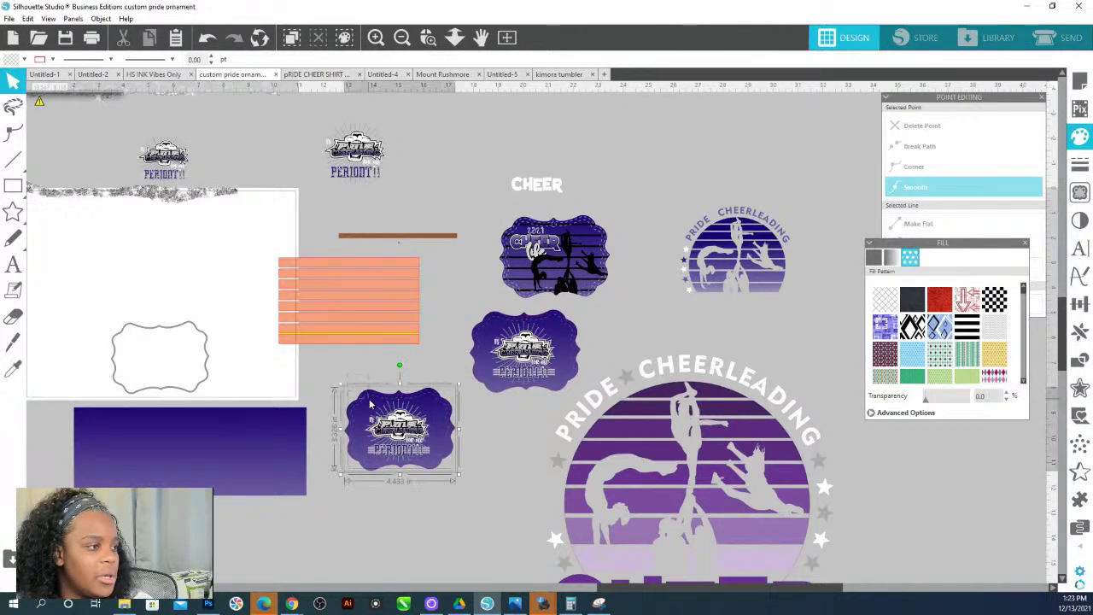
{"action": "left_click_drag", "start_coordinate": [368, 401], "coordinate": [356, 508]}
{"action": "left_click_drag", "start_coordinate": [352, 389], "coordinate": [456, 475]}
{"action": "key", "text": "Delete"}
{"action": "left_click", "coordinate": [418, 513]}
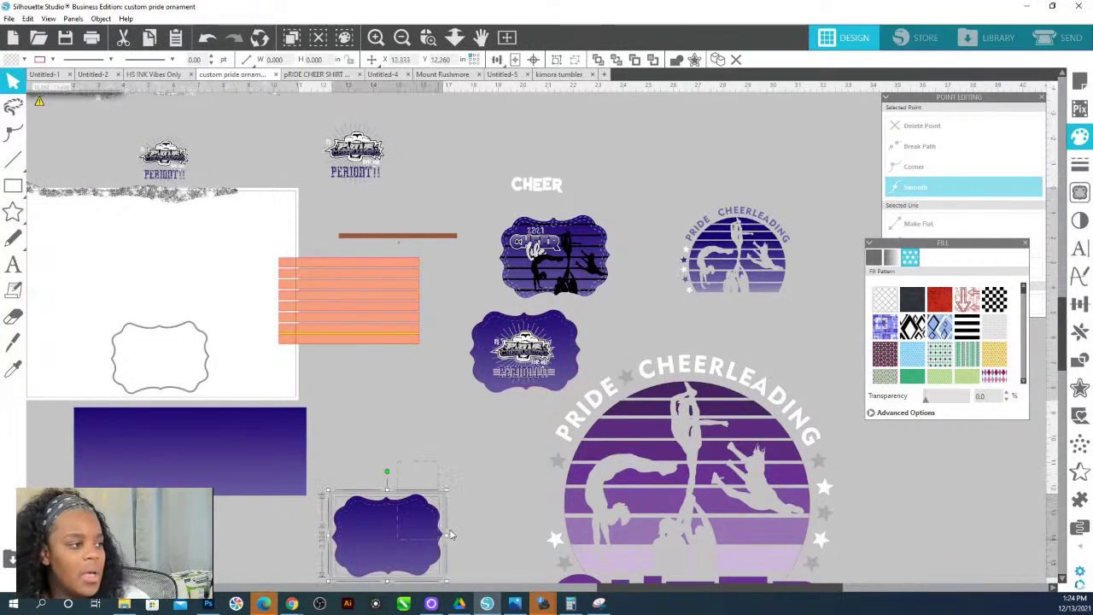
Set the fill of the separated ornament shape to transparent.
{"action": "left_click", "coordinate": [1081, 139]}
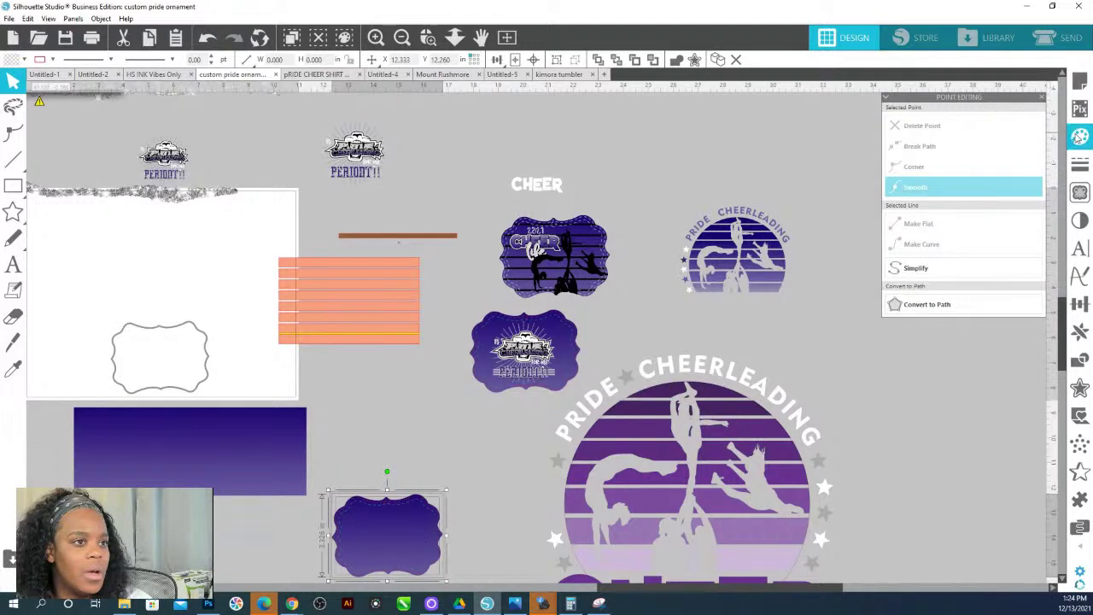
{"action": "left_click", "coordinate": [1080, 136]}
{"action": "left_click", "coordinate": [901, 176]}
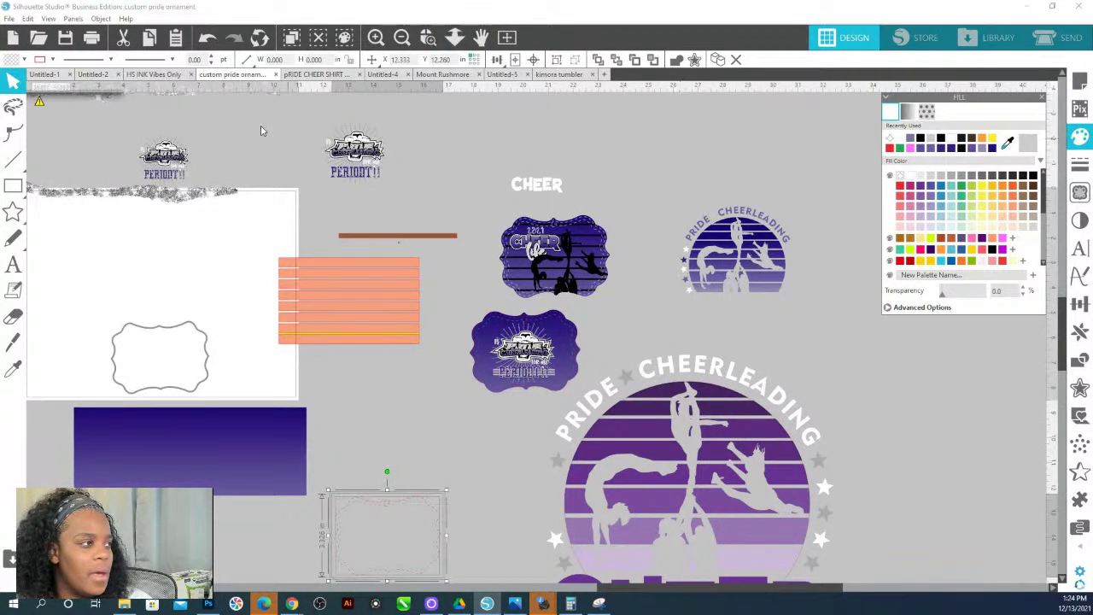
{"action": "left_click", "coordinate": [337, 481]}
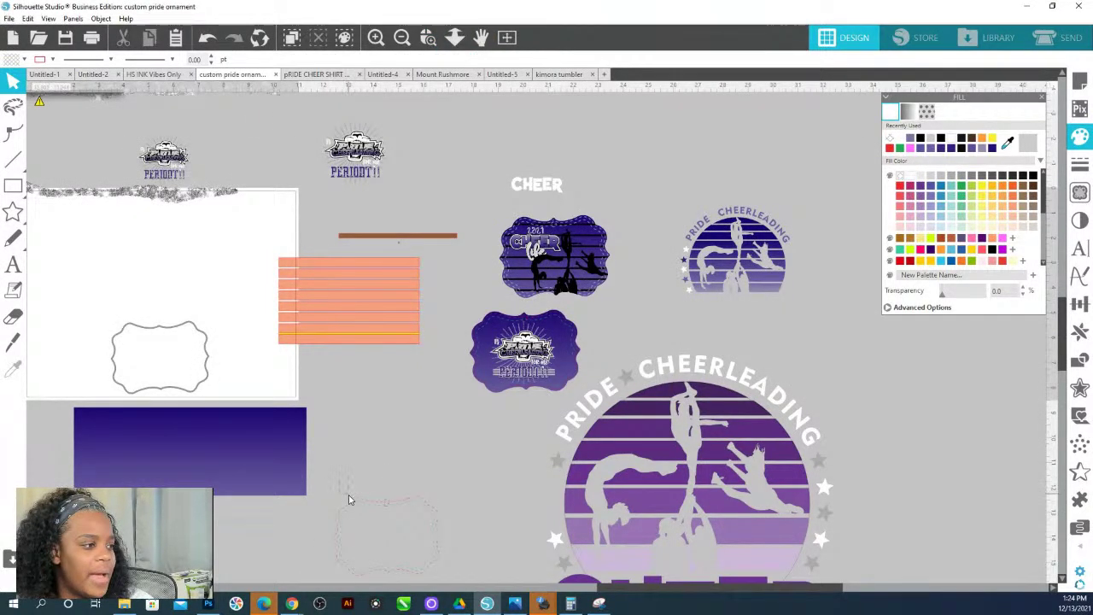
Set the line color of the unfilled ornament shape to black.
{"action": "left_click", "coordinate": [350, 504]}
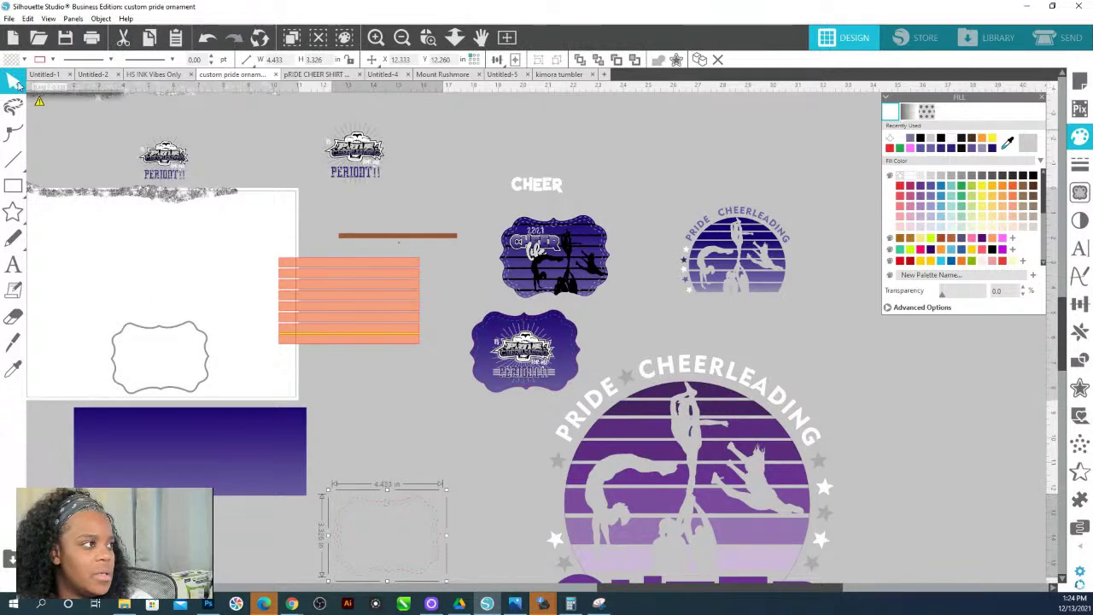
{"action": "left_click", "coordinate": [52, 59]}
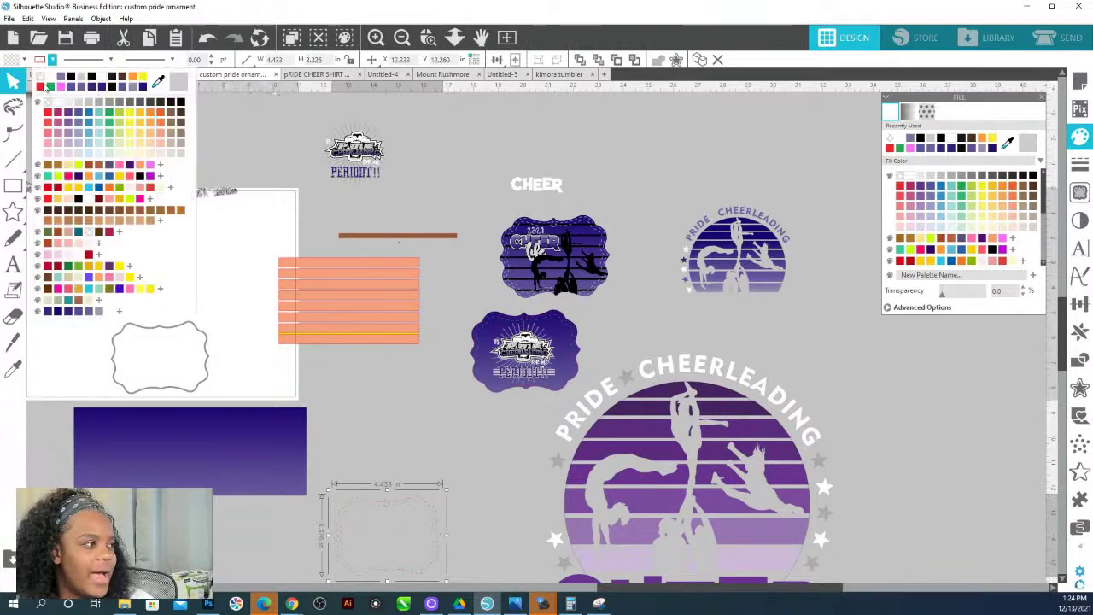
{"action": "left_click", "coordinate": [179, 103]}
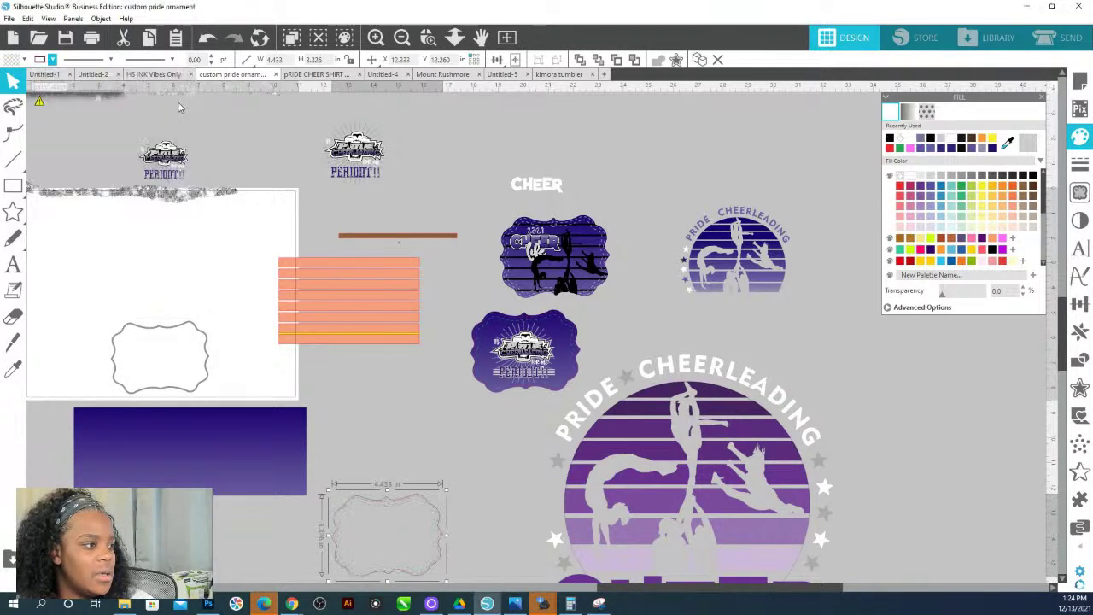
{"action": "left_click", "coordinate": [378, 415]}
Examine the blank ornament outline up close and the Pride Cheerleading designs near it.
{"action": "left_click", "coordinate": [428, 37]}
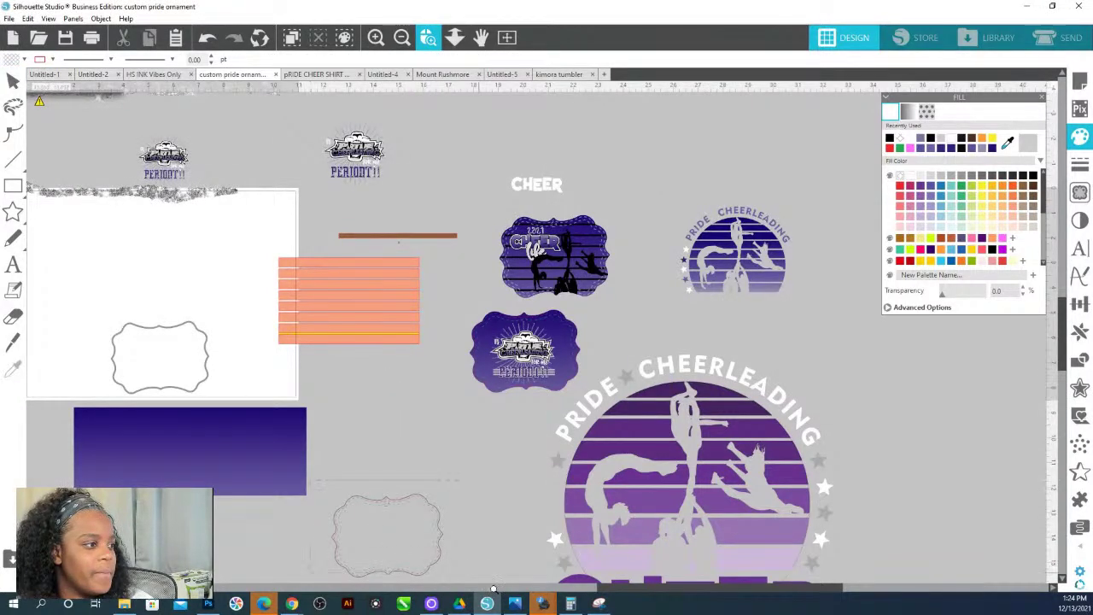
{"action": "scroll", "coordinate": [369, 517], "scroll_direction": "down", "scroll_amount": 1}
{"action": "left_click_drag", "start_coordinate": [342, 478], "coordinate": [456, 519]}
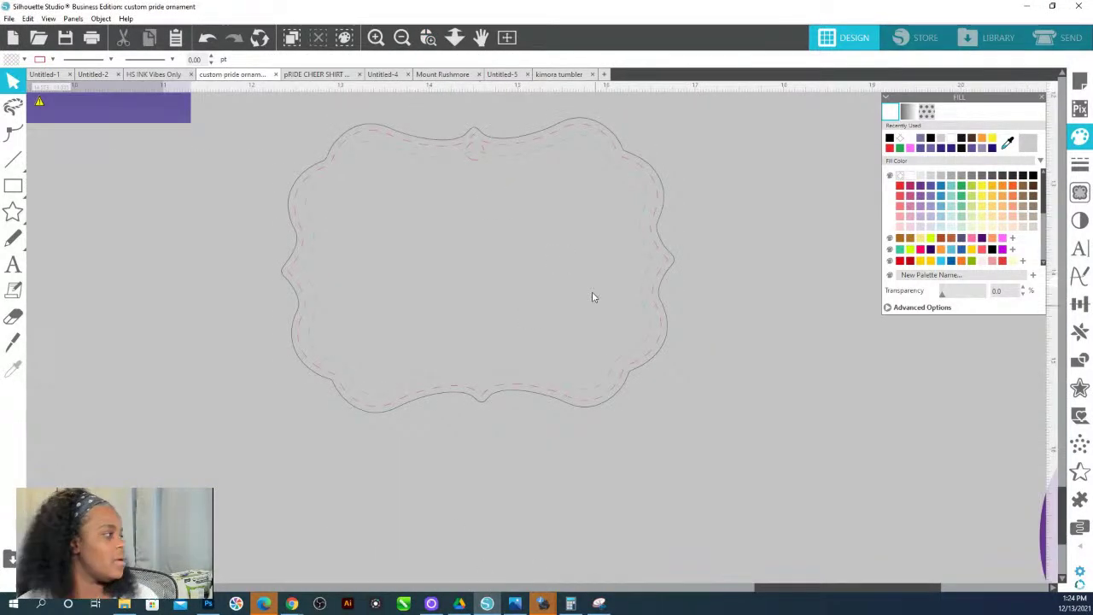
{"action": "scroll", "coordinate": [409, 266], "scroll_direction": "up", "scroll_amount": 1}
{"action": "scroll", "coordinate": [409, 266], "scroll_direction": "up", "scroll_amount": 1}
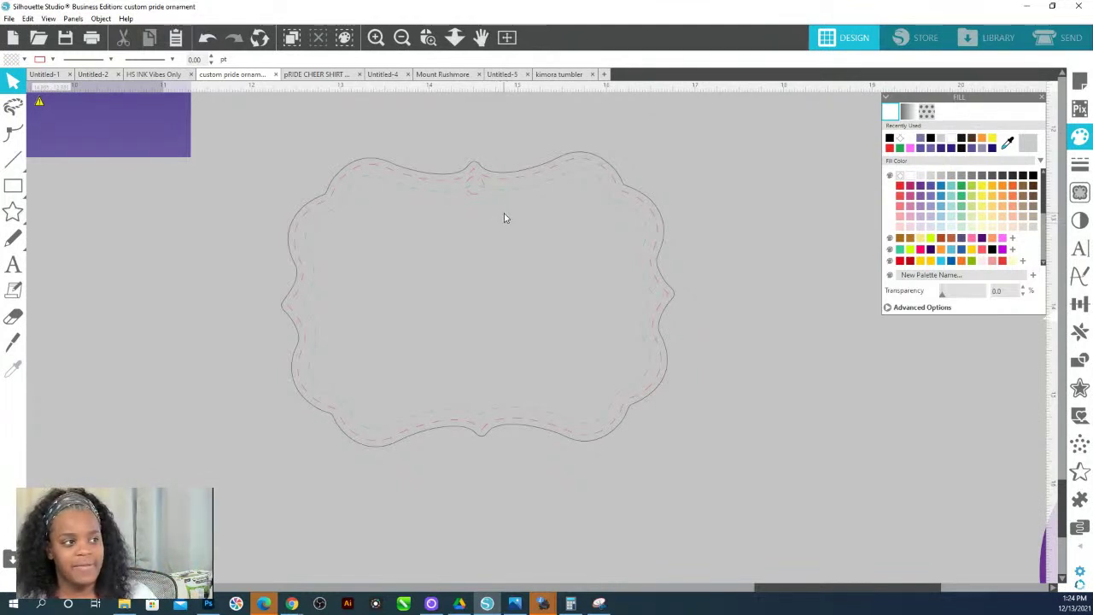
{"action": "left_click", "coordinate": [455, 37]}
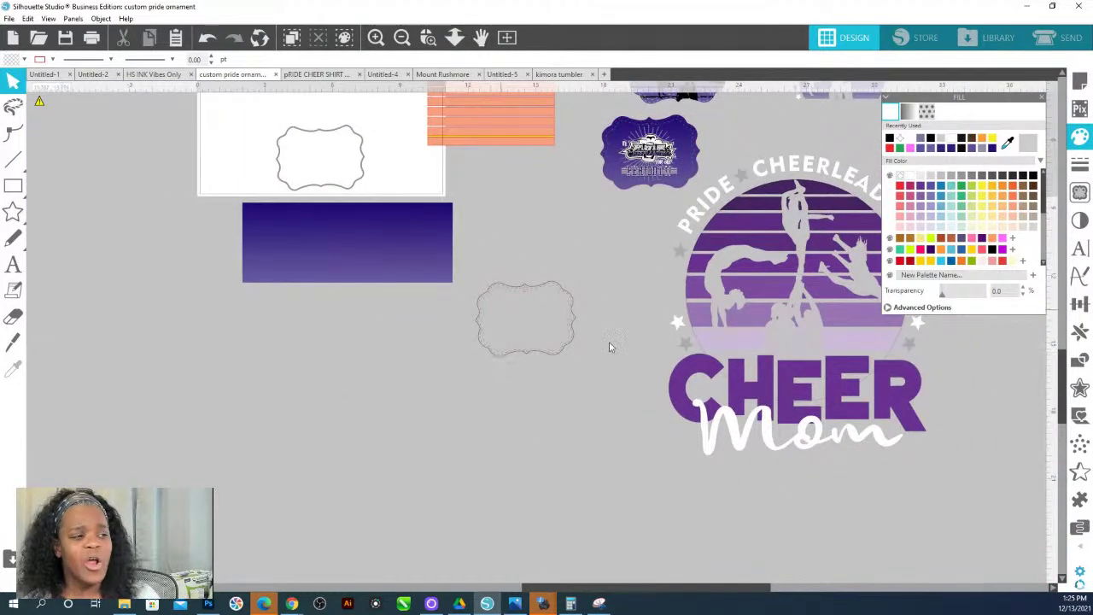
{"action": "scroll", "coordinate": [755, 293], "scroll_direction": "up", "scroll_amount": 3}
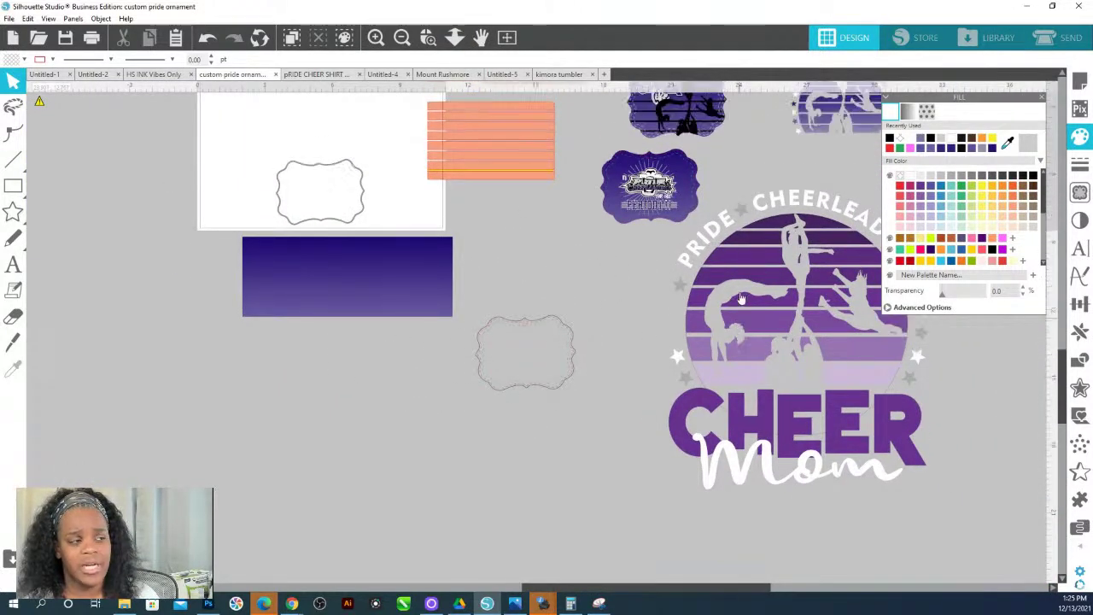
{"action": "scroll", "coordinate": [760, 256], "scroll_direction": "up", "scroll_amount": 1}
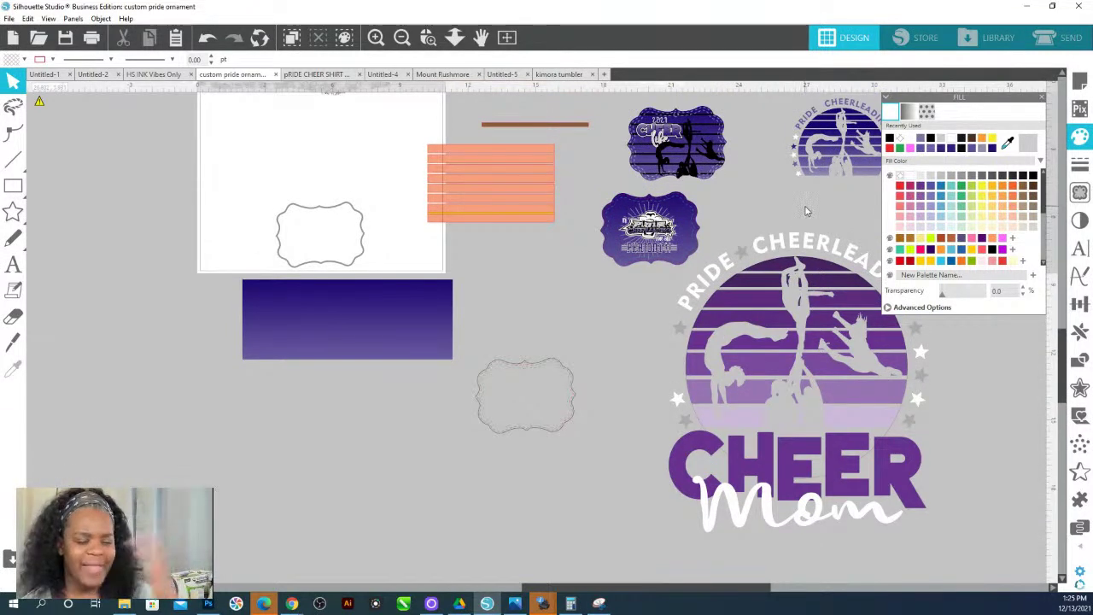
{"action": "left_click_drag", "start_coordinate": [775, 87], "coordinate": [779, 118]}
{"action": "left_click_drag", "start_coordinate": [870, 150], "coordinate": [837, 89]}
{"action": "left_click", "coordinate": [797, 287]}
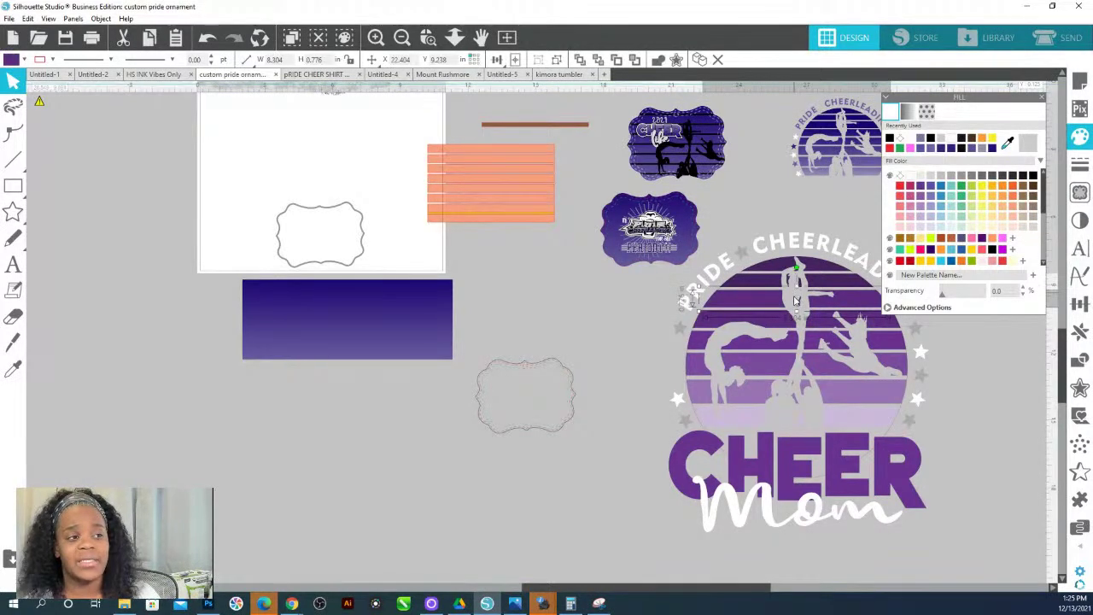
{"action": "left_click", "coordinate": [794, 303]}
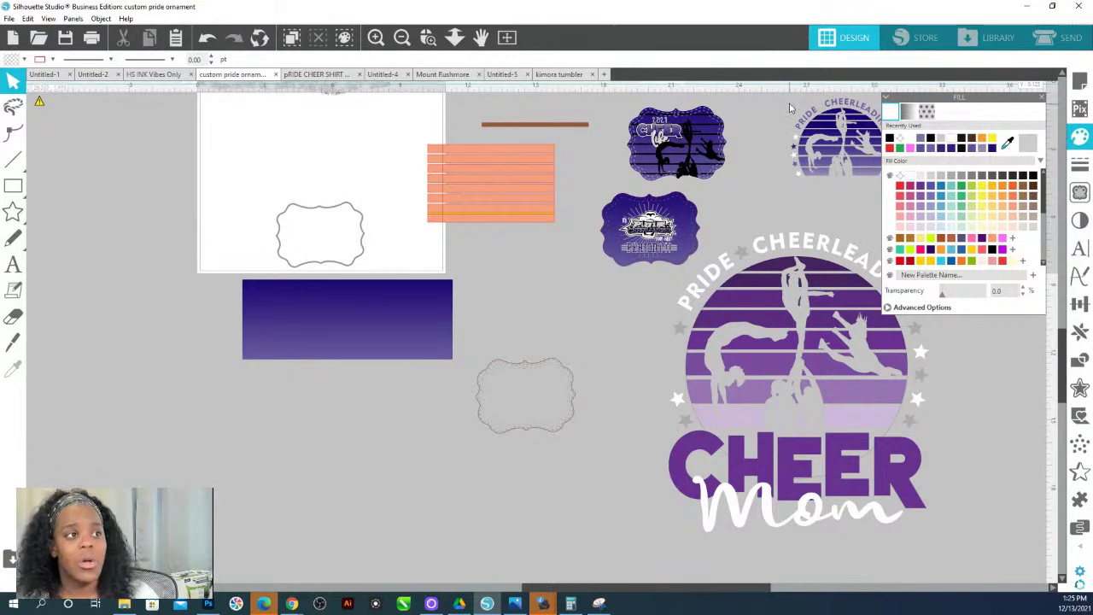
{"action": "left_click", "coordinate": [779, 179]}
{"action": "left_click_drag", "start_coordinate": [779, 179], "coordinate": [459, 431]}
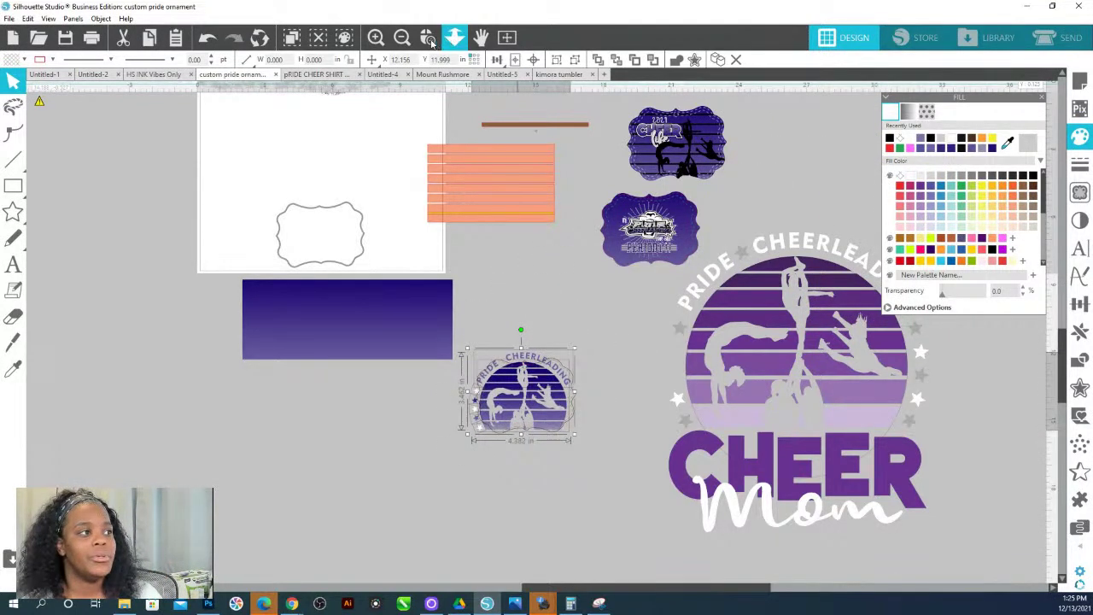
{"action": "left_click", "coordinate": [431, 38]}
{"action": "left_click_drag", "start_coordinate": [619, 464], "coordinate": [620, 465]}
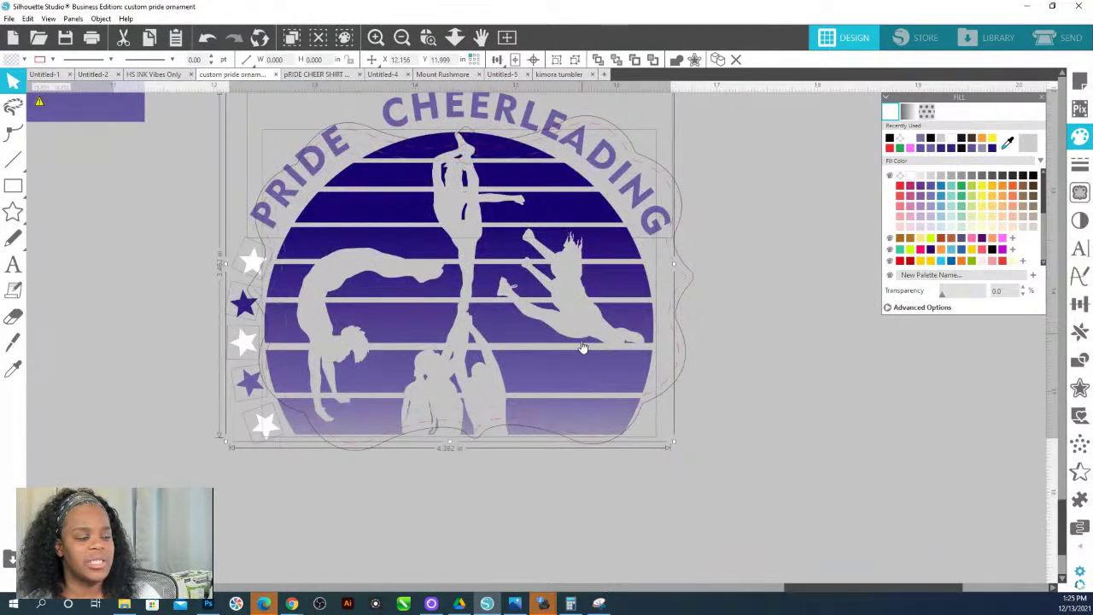
{"action": "left_click_drag", "start_coordinate": [598, 366], "coordinate": [611, 371]}
{"action": "left_click", "coordinate": [269, 441]}
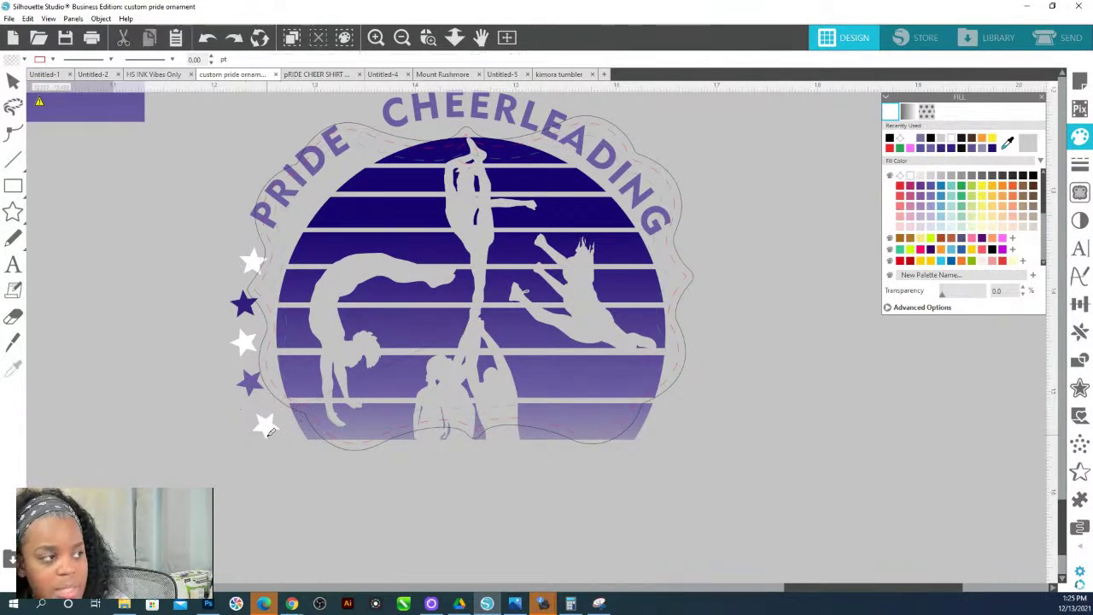
{"action": "scroll", "coordinate": [355, 433], "scroll_direction": "down", "scroll_amount": 5}
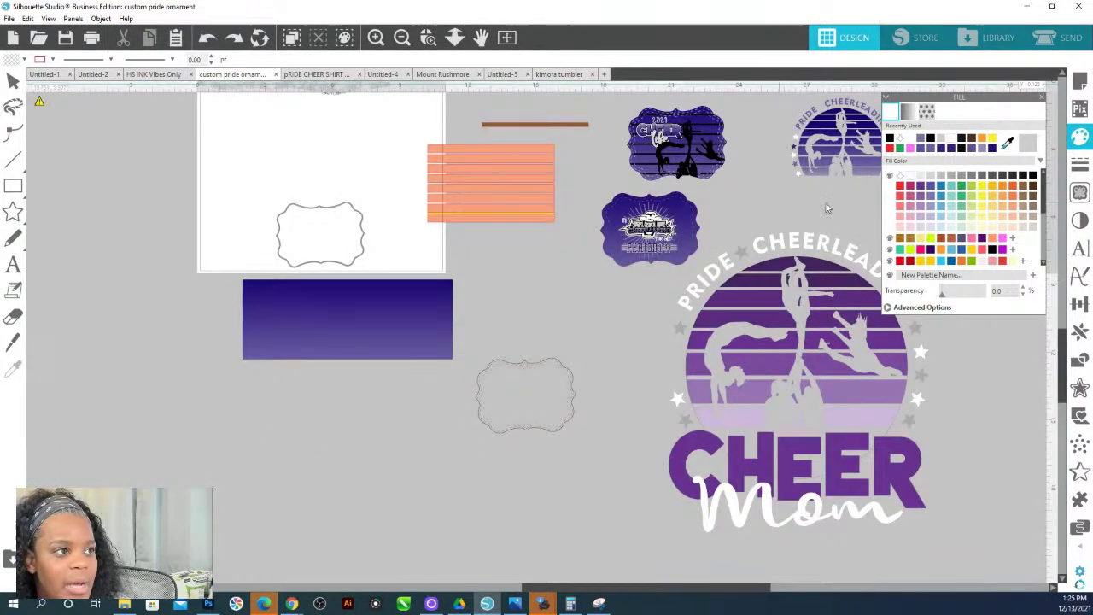
Move only the small striped cheerleader circle onto the blank ornament outline and enlarge it to about 4.21 in wide, covering the outline.
{"action": "left_click", "coordinate": [833, 133]}
{"action": "left_click_drag", "start_coordinate": [833, 135], "coordinate": [522, 381]}
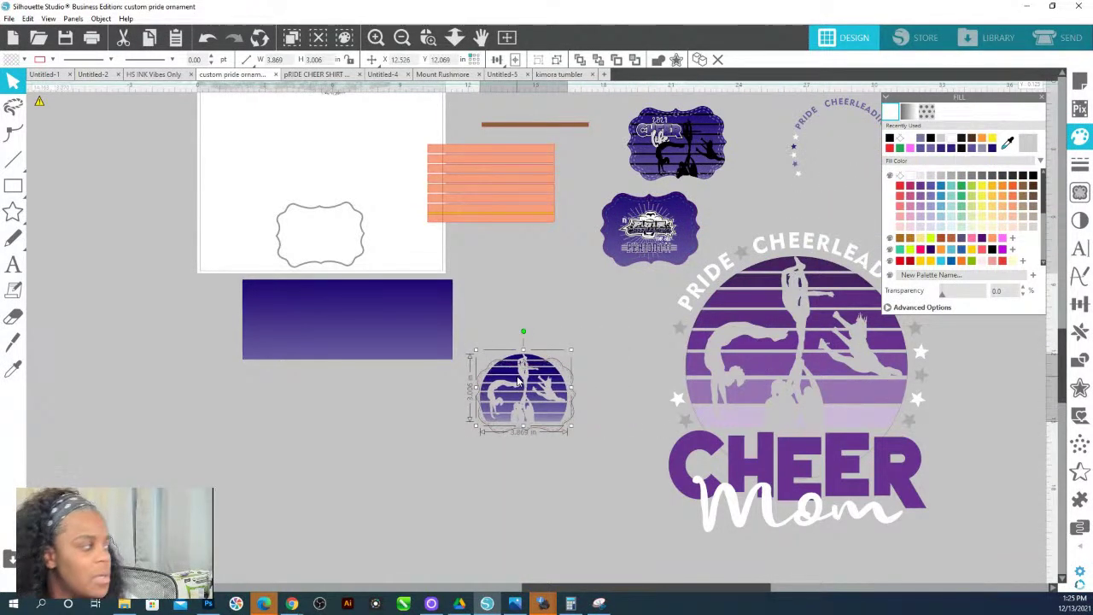
{"action": "left_click", "coordinate": [428, 36]}
{"action": "left_click_drag", "start_coordinate": [461, 342], "coordinate": [646, 444]}
{"action": "left_click_drag", "start_coordinate": [550, 271], "coordinate": [549, 293]}
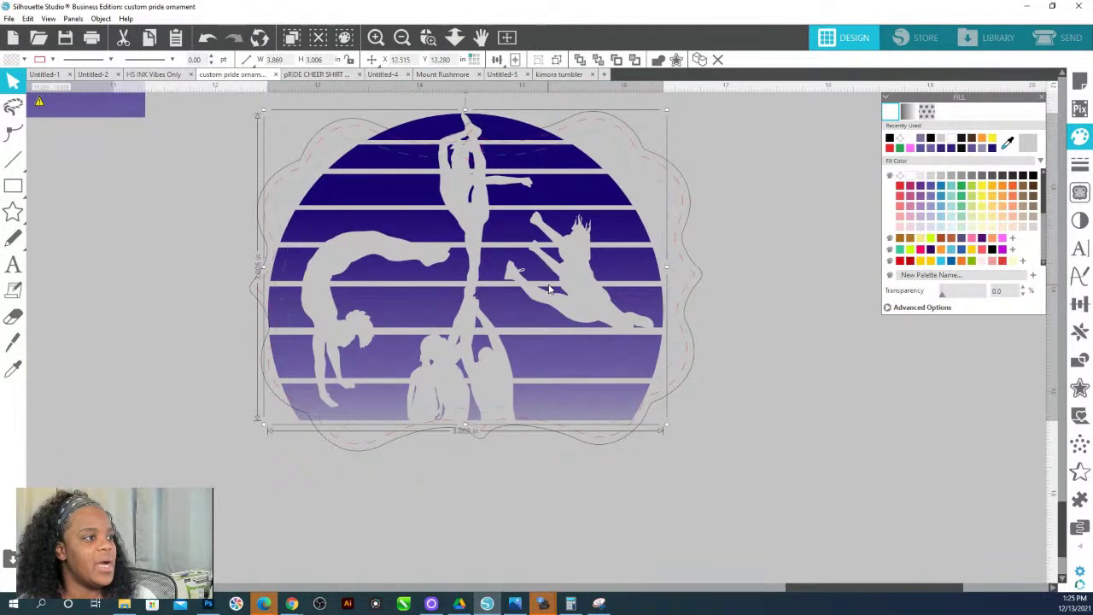
{"action": "left_click_drag", "start_coordinate": [670, 429], "coordinate": [717, 441]}
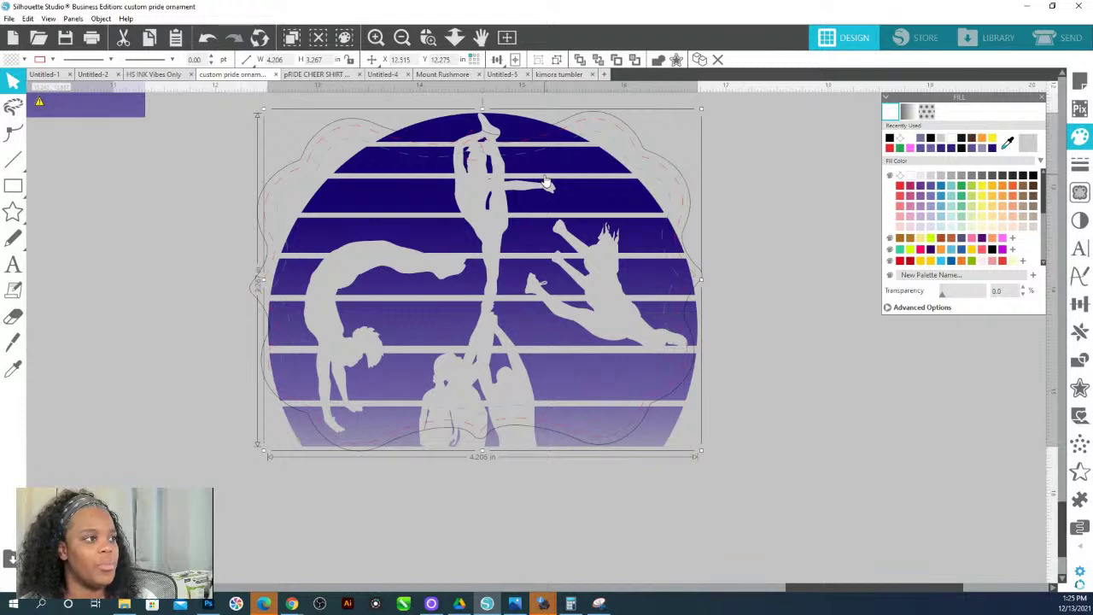
{"action": "left_click_drag", "start_coordinate": [579, 173], "coordinate": [575, 179]}
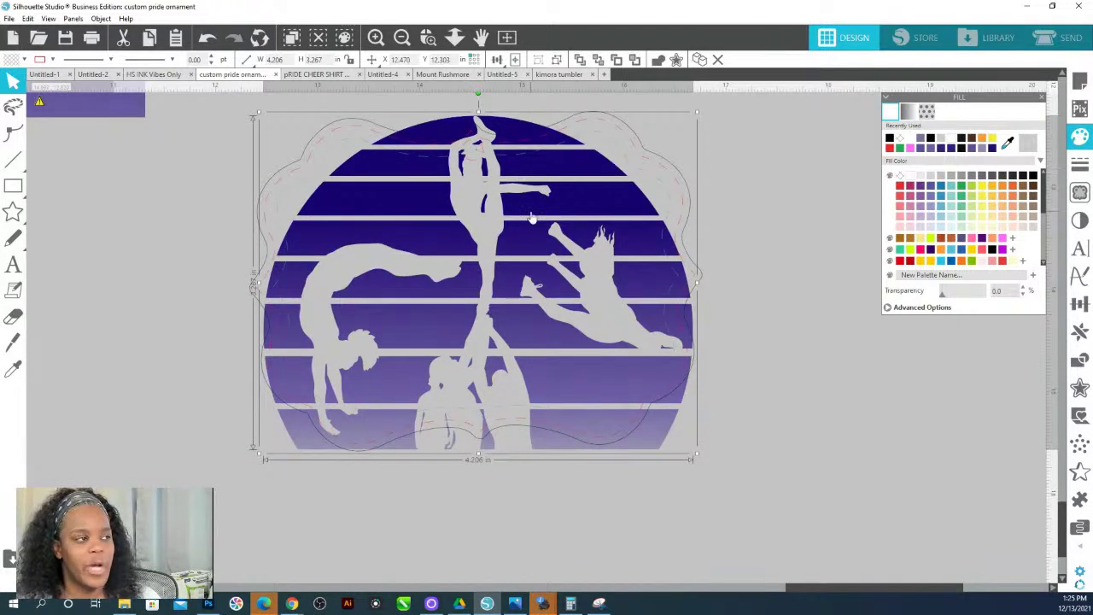
Draw a rectangle about 5.11 in wide across the circle and fit it over the third purple stripe, about 0.34 in high.
{"action": "left_click", "coordinate": [14, 187]}
{"action": "left_click", "coordinate": [40, 186]}
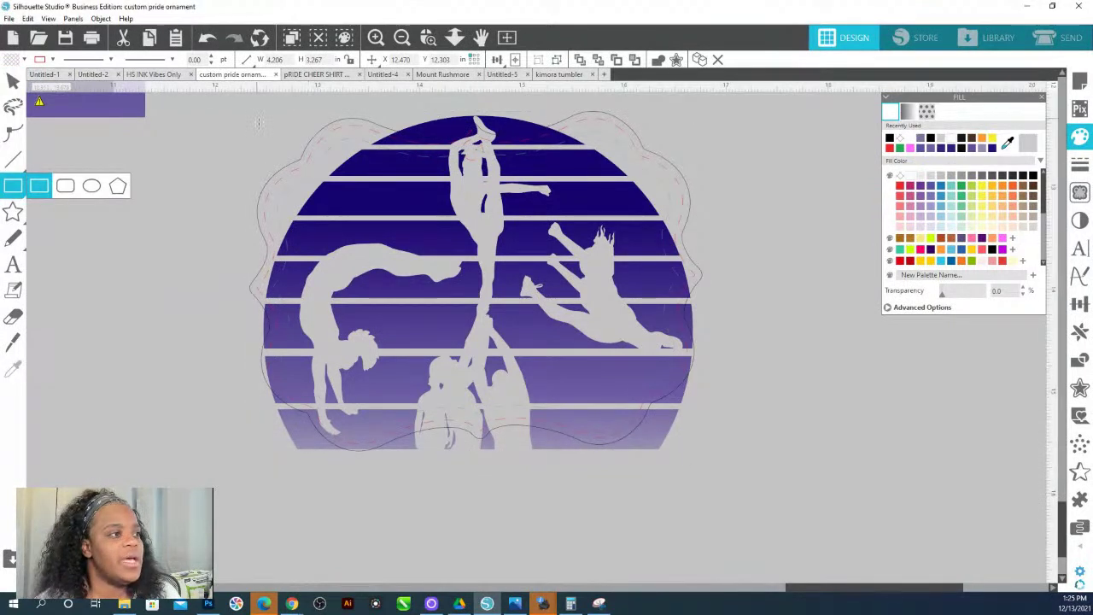
{"action": "left_click_drag", "start_coordinate": [198, 99], "coordinate": [720, 152]}
{"action": "key", "text": "Escape"}
{"action": "left_click_drag", "start_coordinate": [523, 123], "coordinate": [530, 186]}
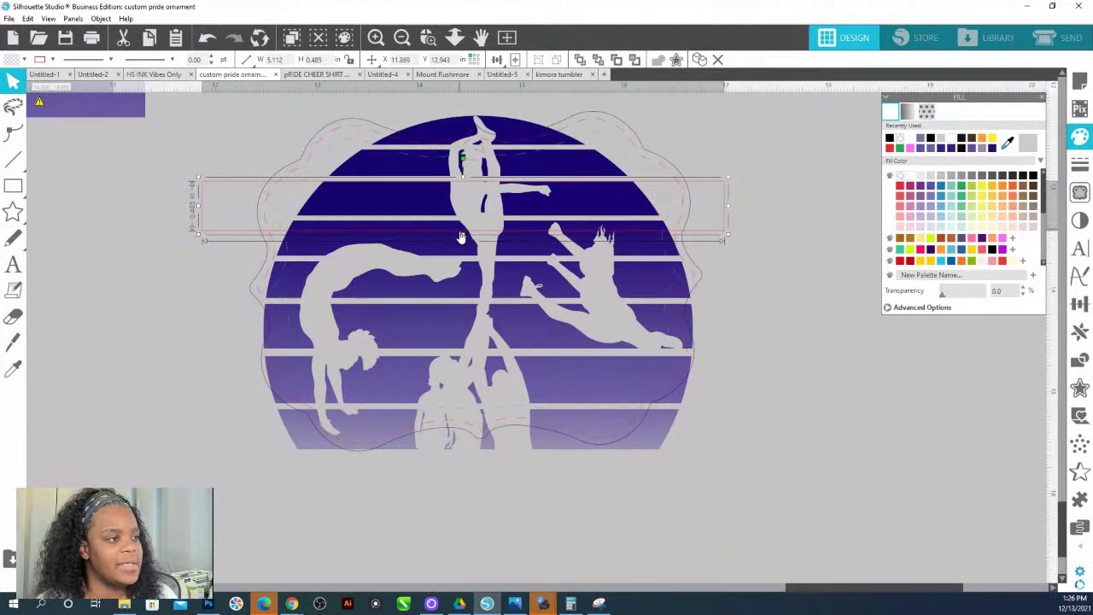
{"action": "left_click_drag", "start_coordinate": [462, 233], "coordinate": [468, 222]}
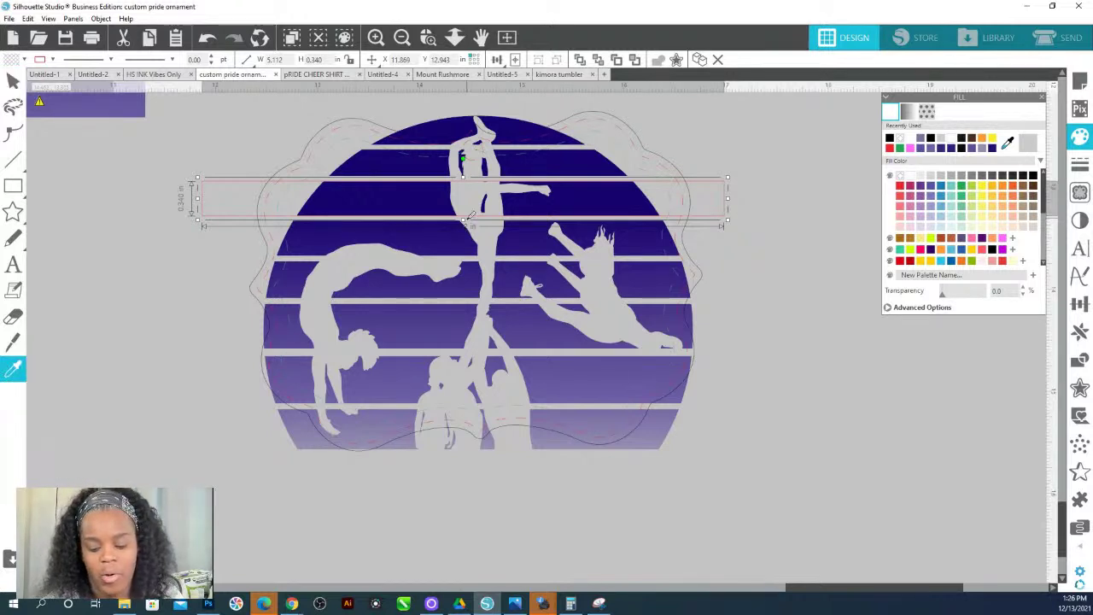
Add a thin magenta rectangle about 0.05 in high over the gap below the stripe rectangle, and fill the taller rectangle pale yellow.
{"action": "mouse_move", "coordinate": [467, 223]}
{"action": "left_mouse_down"}
{"action": "mouse_move", "coordinate": [458, 272]}
{"action": "mouse_move", "coordinate": [470, 230]}
{"action": "left_mouse_up"}
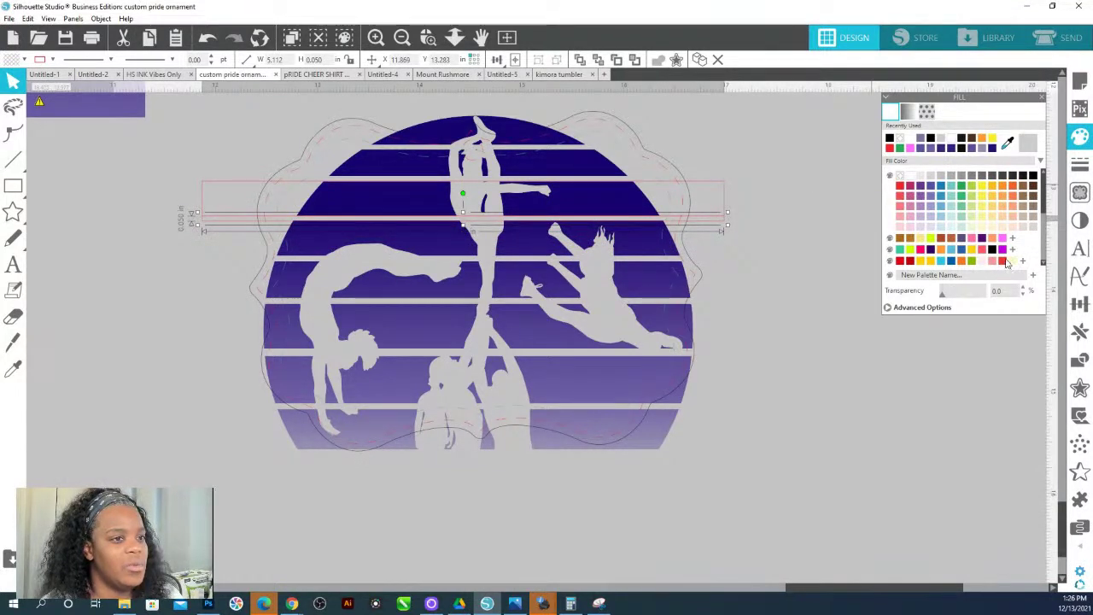
{"action": "left_click", "coordinate": [1004, 250]}
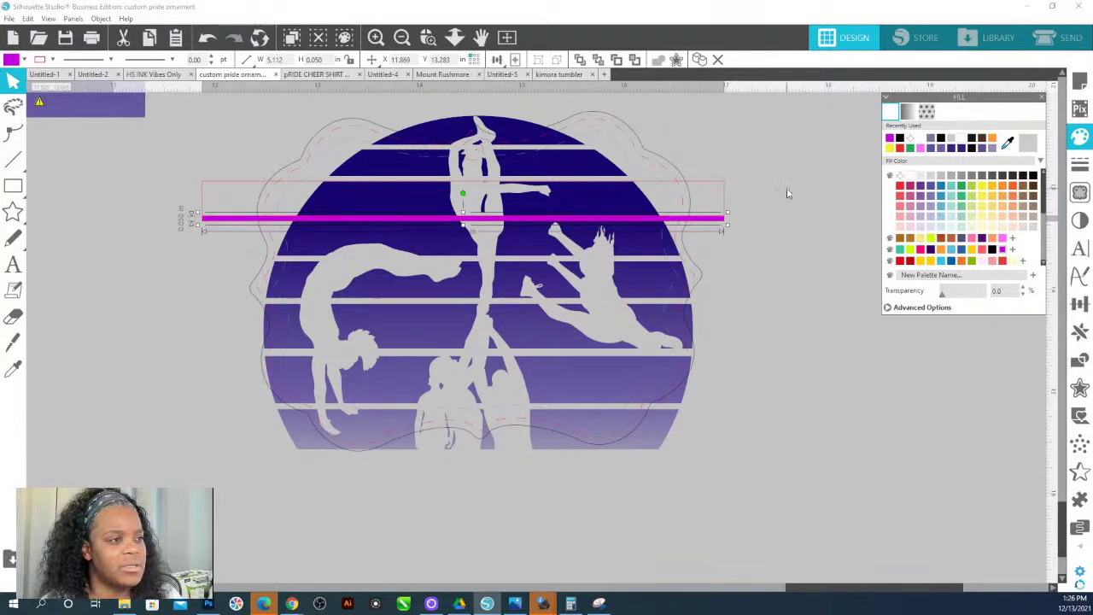
{"action": "key", "text": "Tab"}
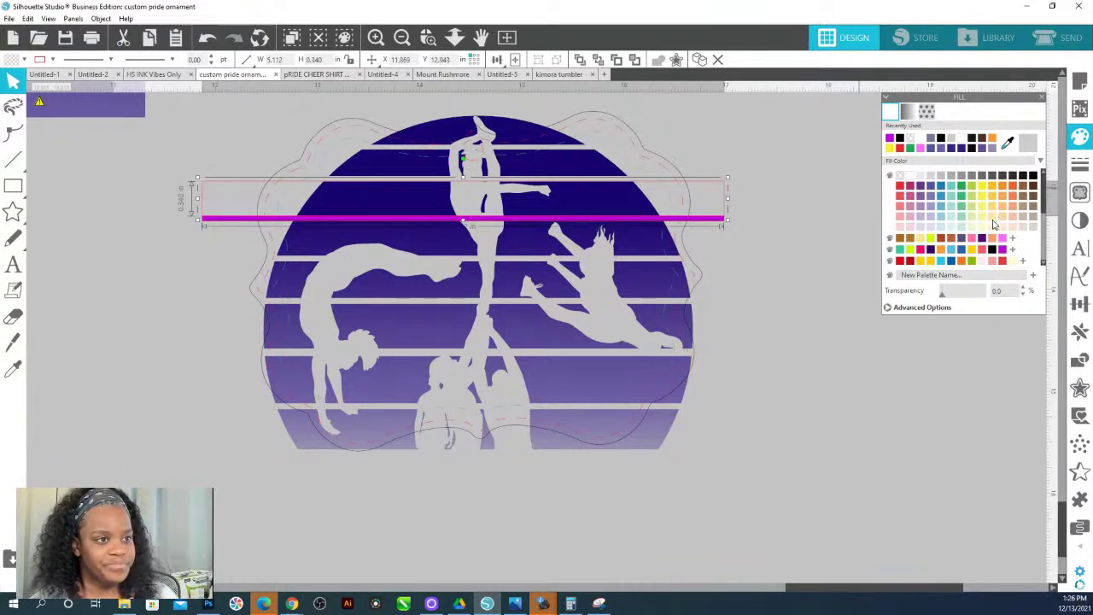
{"action": "left_click", "coordinate": [985, 222]}
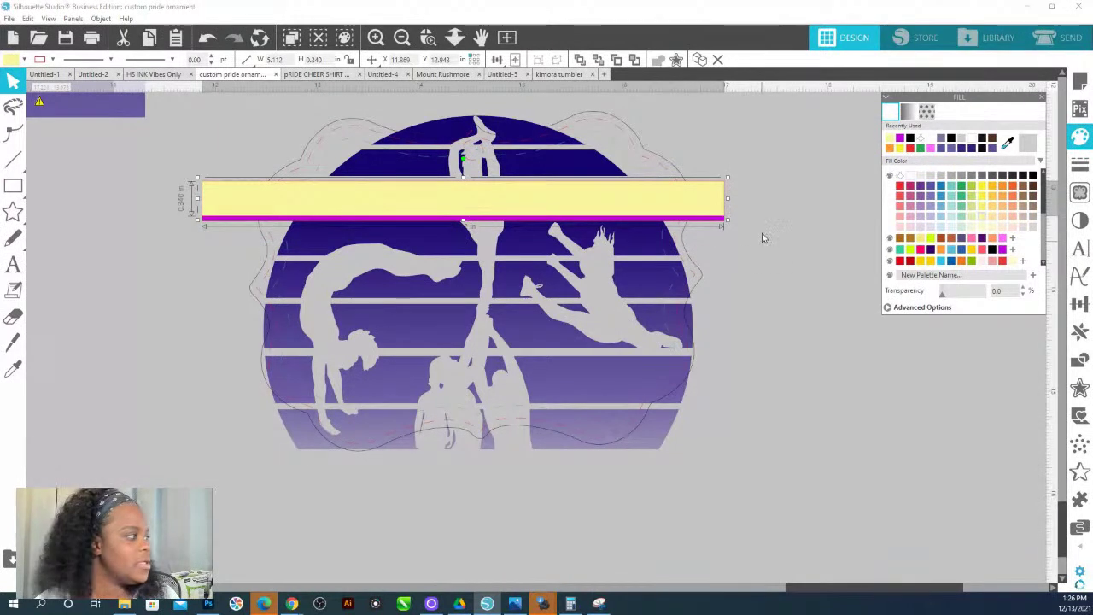
Move the yellow and magenta rectangle pair to the top of the circle and replicate it downward into a column of ten pairs.
{"action": "left_click_drag", "start_coordinate": [755, 237], "coordinate": [717, 131]}
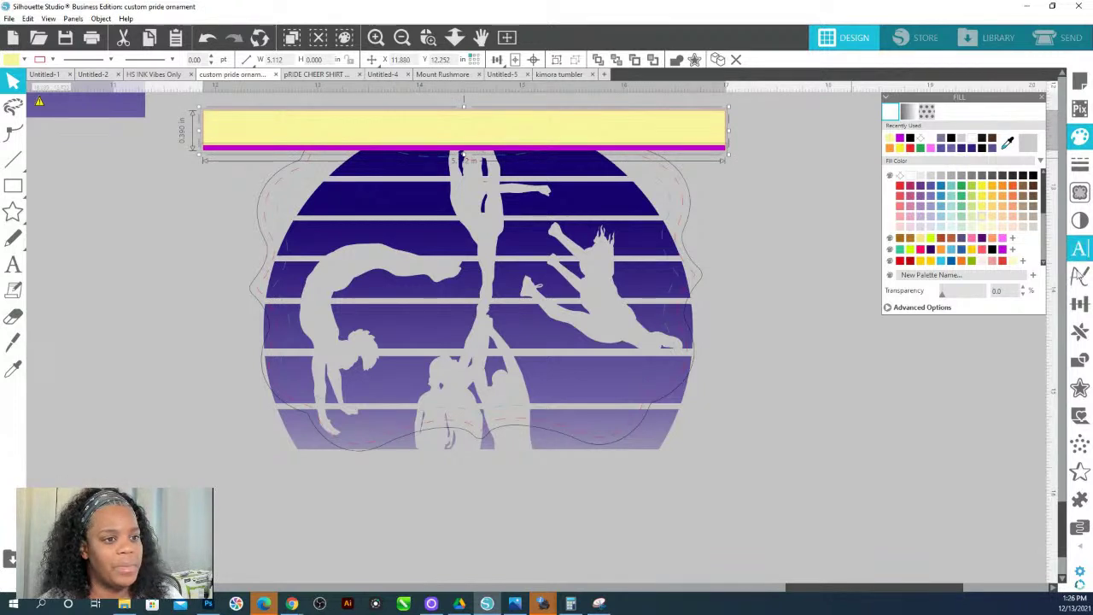
{"action": "left_click", "coordinate": [1081, 331]}
{"action": "left_click", "coordinate": [1029, 166]}
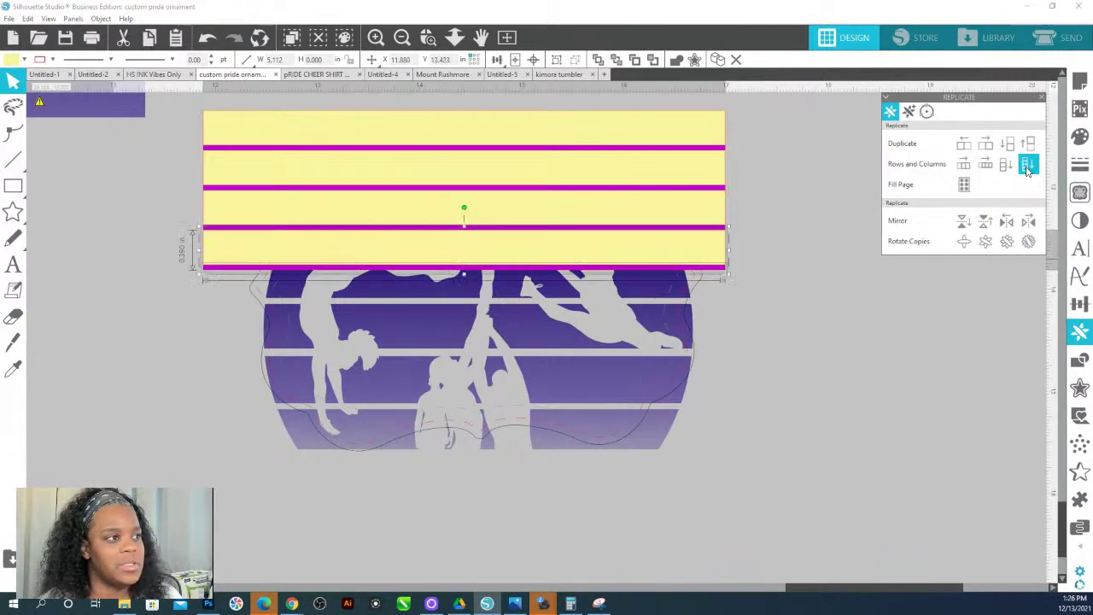
{"action": "left_click", "coordinate": [1028, 168]}
{"action": "left_click", "coordinate": [1028, 166]}
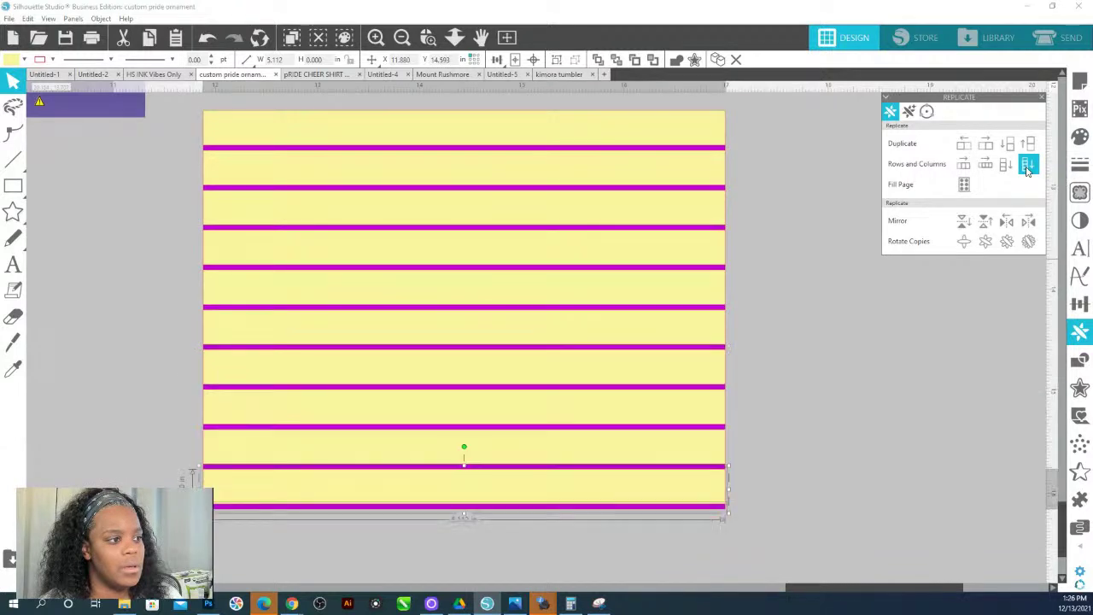
{"action": "left_click", "coordinate": [752, 210]}
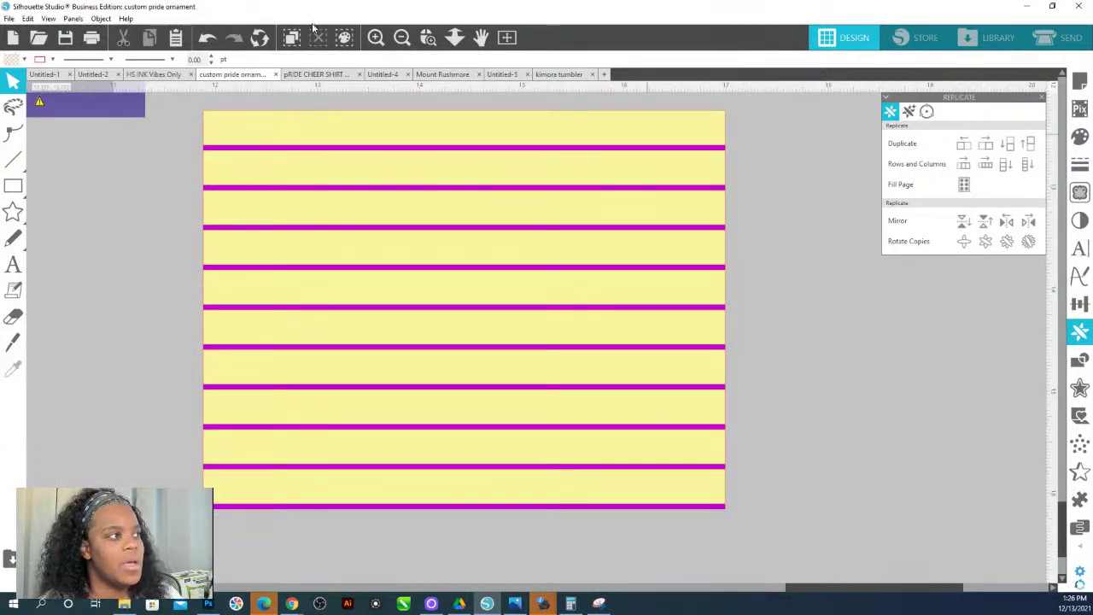
Open Select by Color and try to find the magenta stripe colour among the fill colours.
{"action": "left_click", "coordinate": [29, 18]}
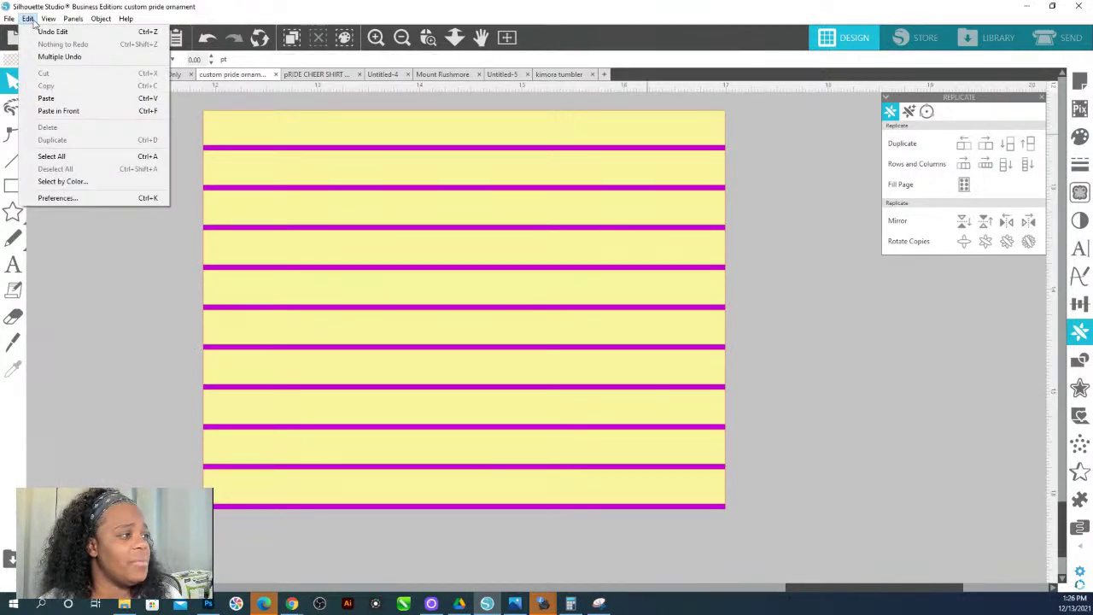
{"action": "left_click", "coordinate": [83, 182]}
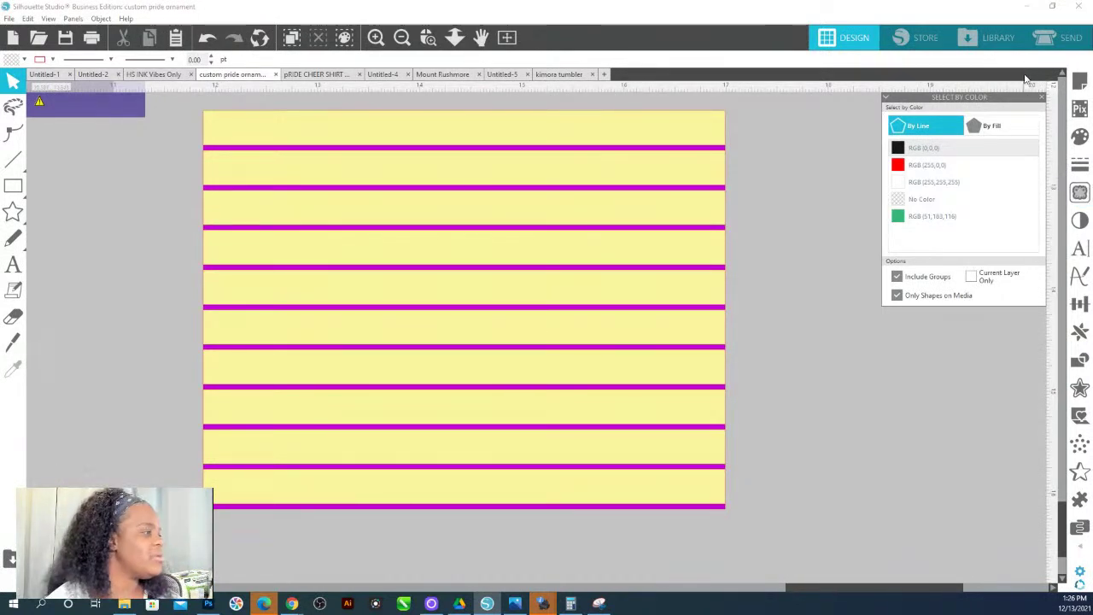
{"action": "left_click_drag", "start_coordinate": [978, 99], "coordinate": [456, 170]}
{"action": "left_click", "coordinate": [479, 196]}
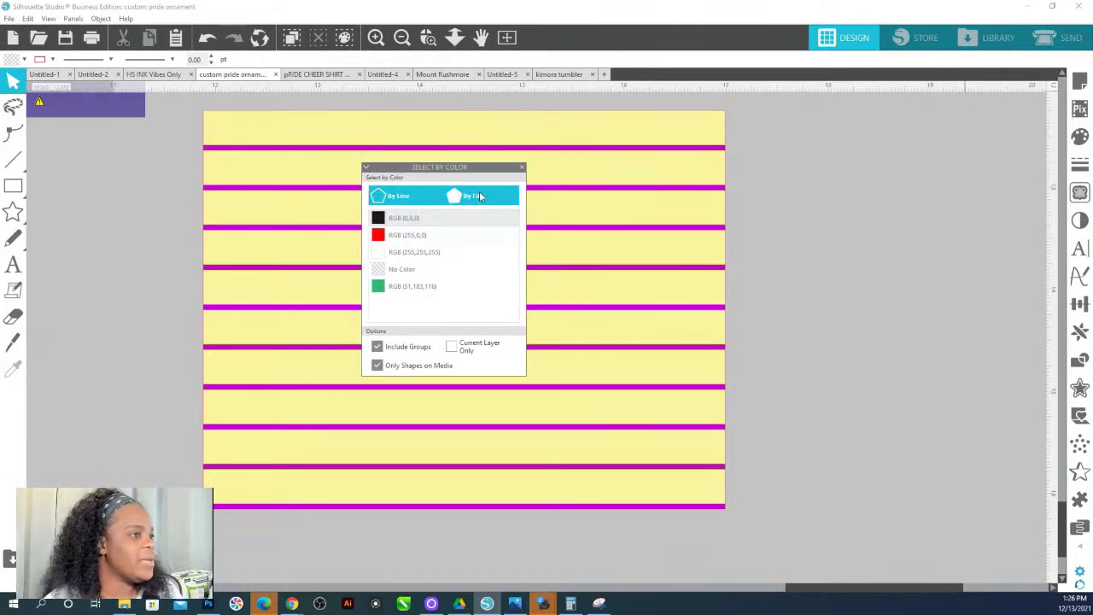
{"action": "scroll", "coordinate": [418, 254], "scroll_direction": "down", "scroll_amount": 5}
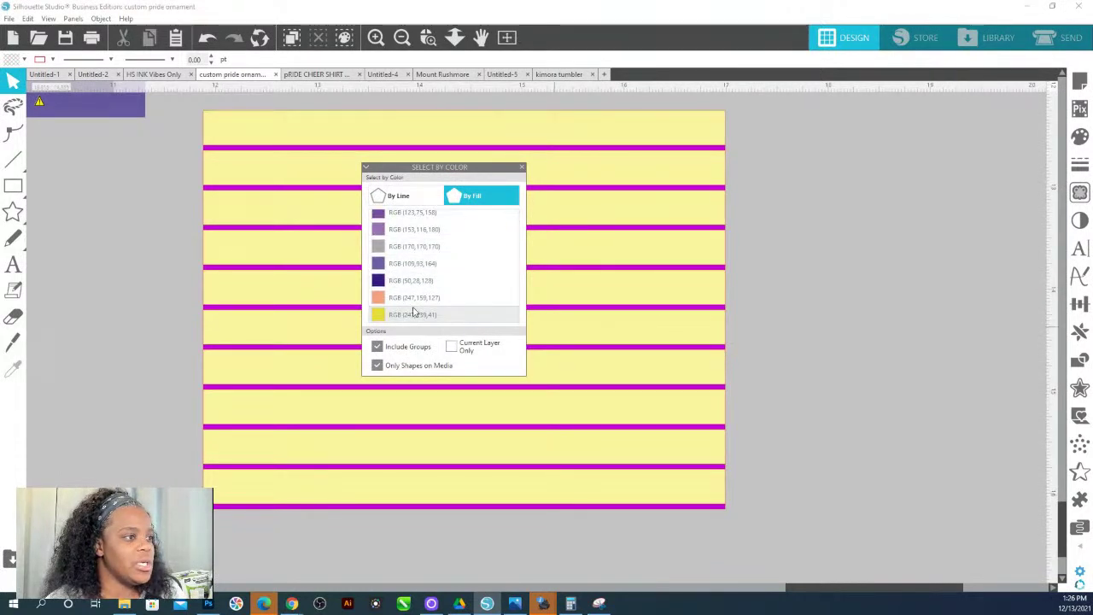
{"action": "scroll", "coordinate": [413, 280], "scroll_direction": "up", "scroll_amount": 5}
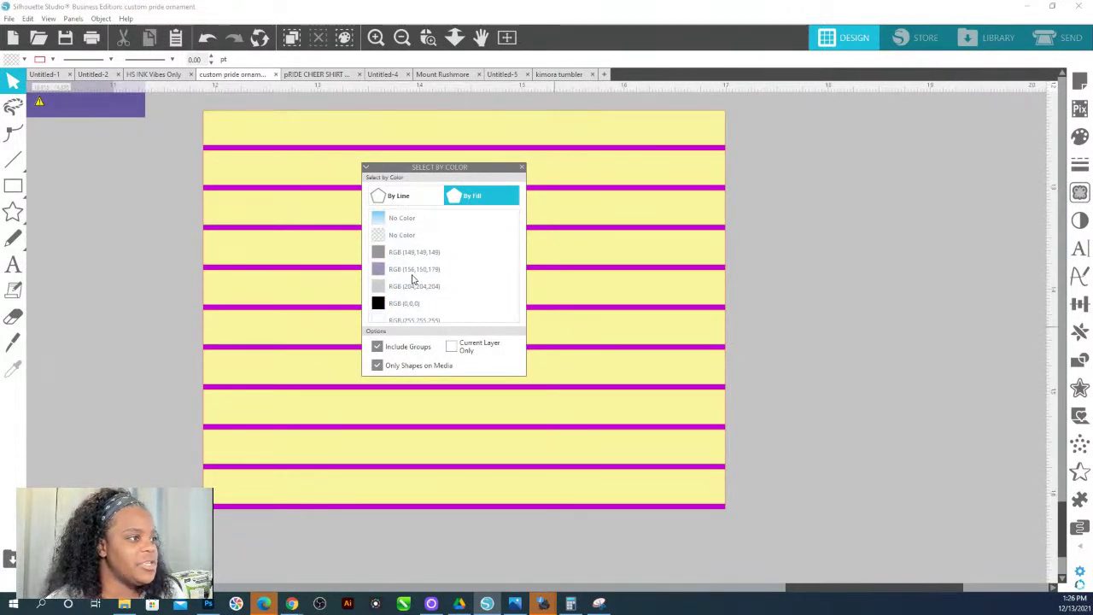
{"action": "left_click", "coordinate": [411, 280]}
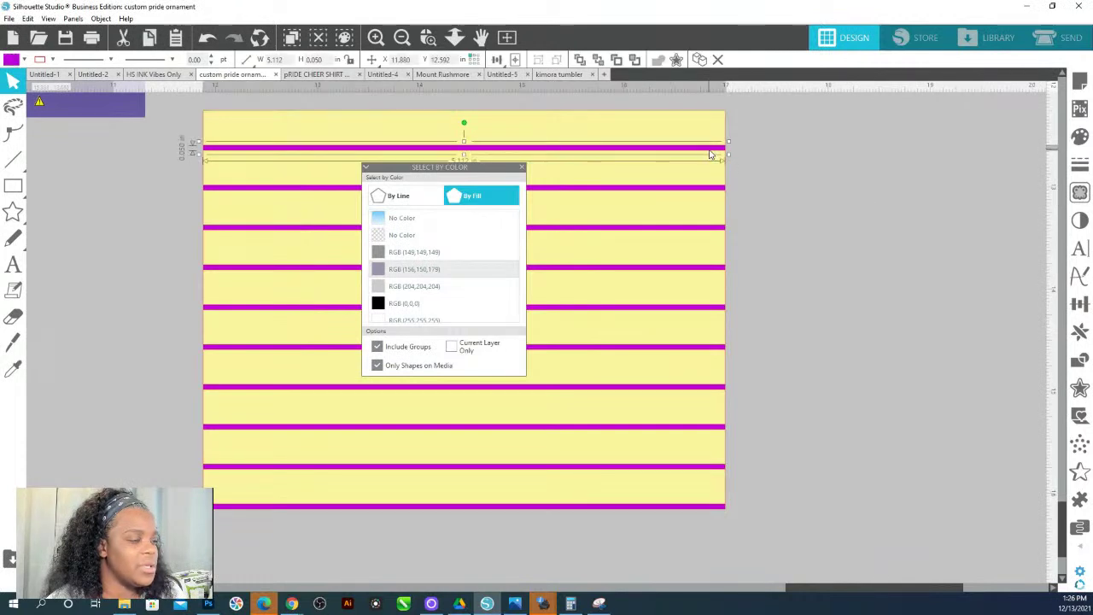
Try a fill colour selection with RGB (247,159,127), and turn off Include Groups and Only Shapes on Media.
{"action": "double_click", "coordinate": [712, 151]}
{"action": "scroll", "coordinate": [418, 269], "scroll_direction": "down", "scroll_amount": 5}
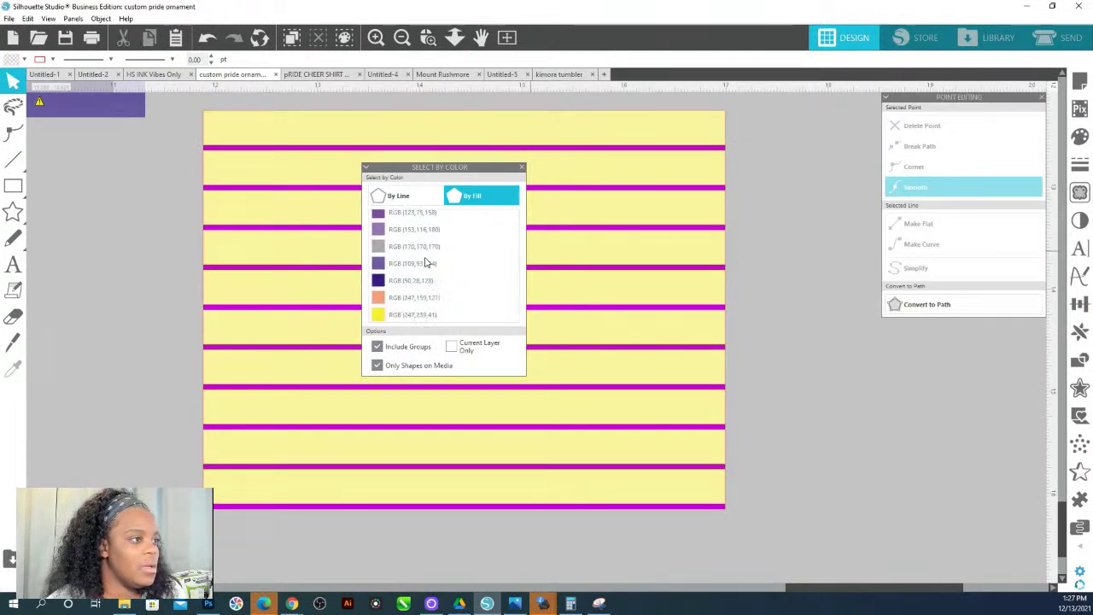
{"action": "left_click", "coordinate": [487, 301]}
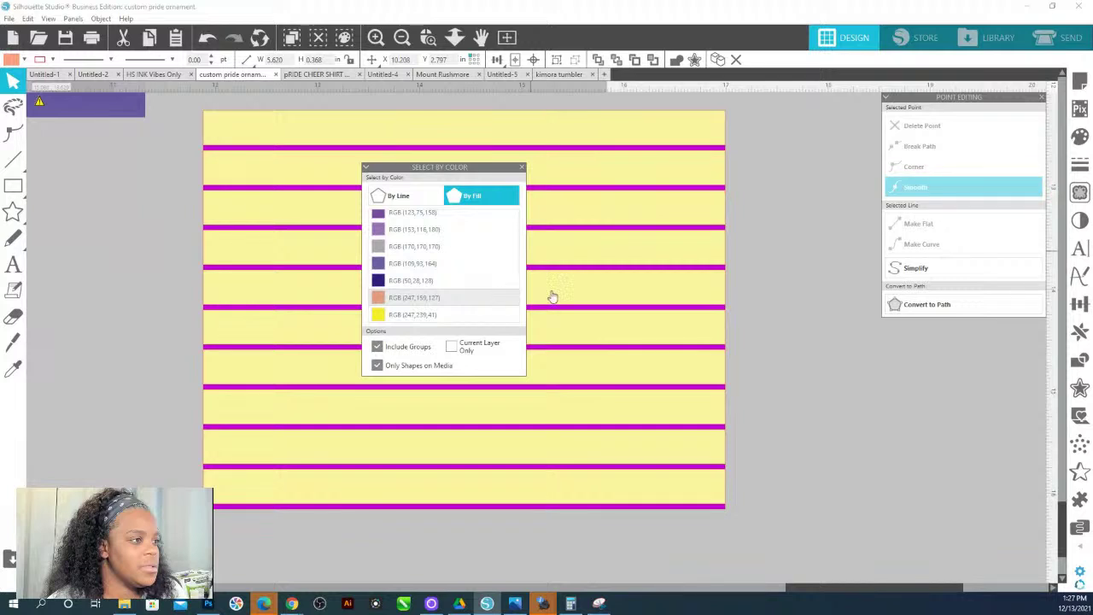
{"action": "left_click", "coordinate": [730, 324]}
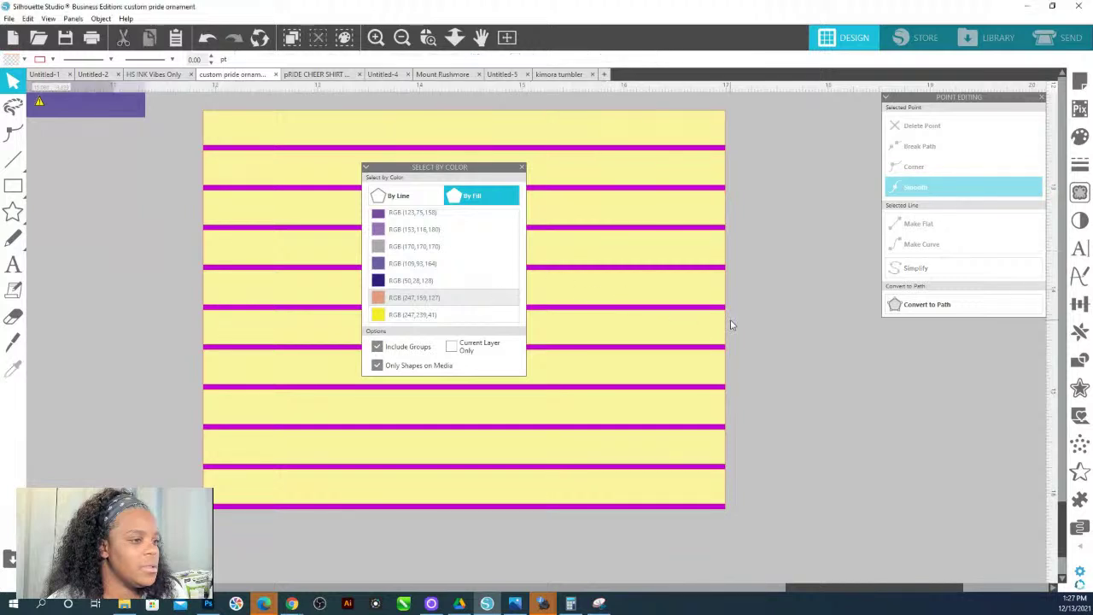
{"action": "left_click", "coordinate": [376, 346]}
{"action": "left_click", "coordinate": [377, 364]}
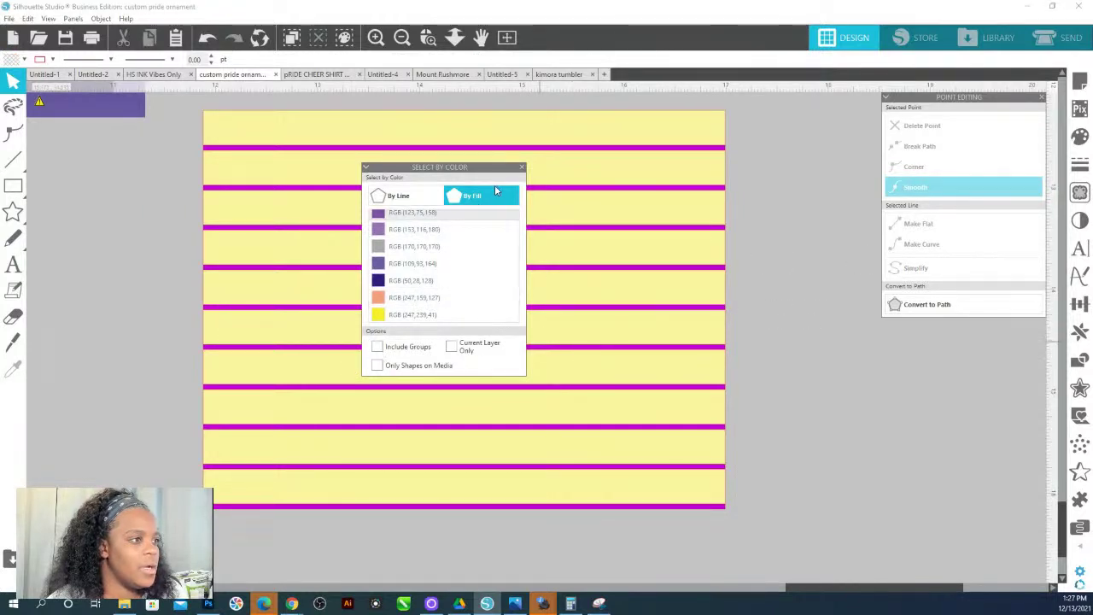
Close the Mount Rushmore document and return to the custom pride ornament document.
{"action": "left_click", "coordinate": [450, 76]}
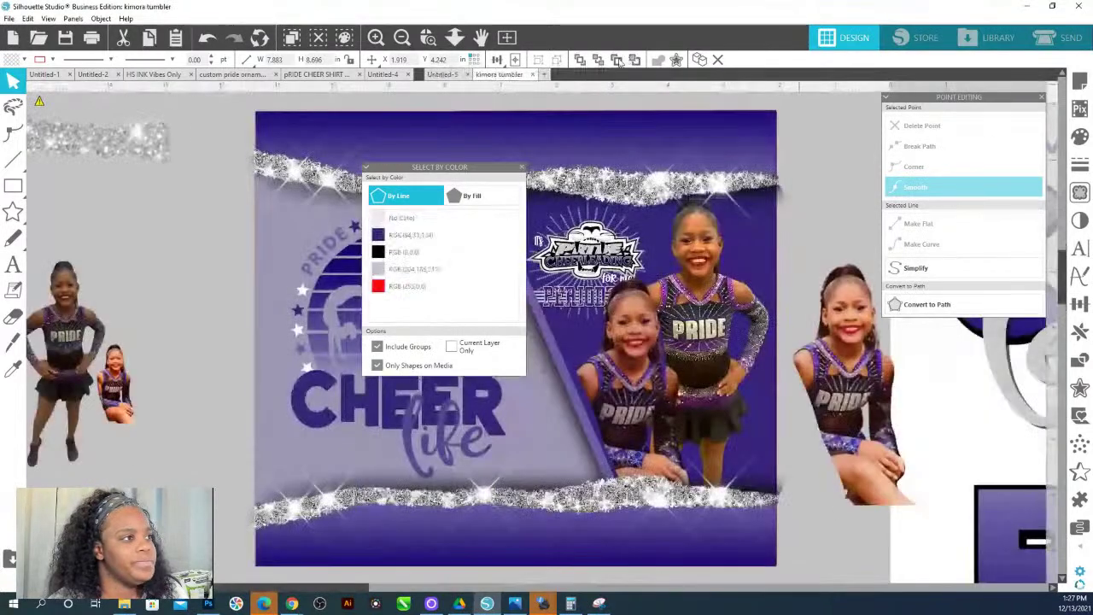
{"action": "left_click", "coordinate": [559, 74]}
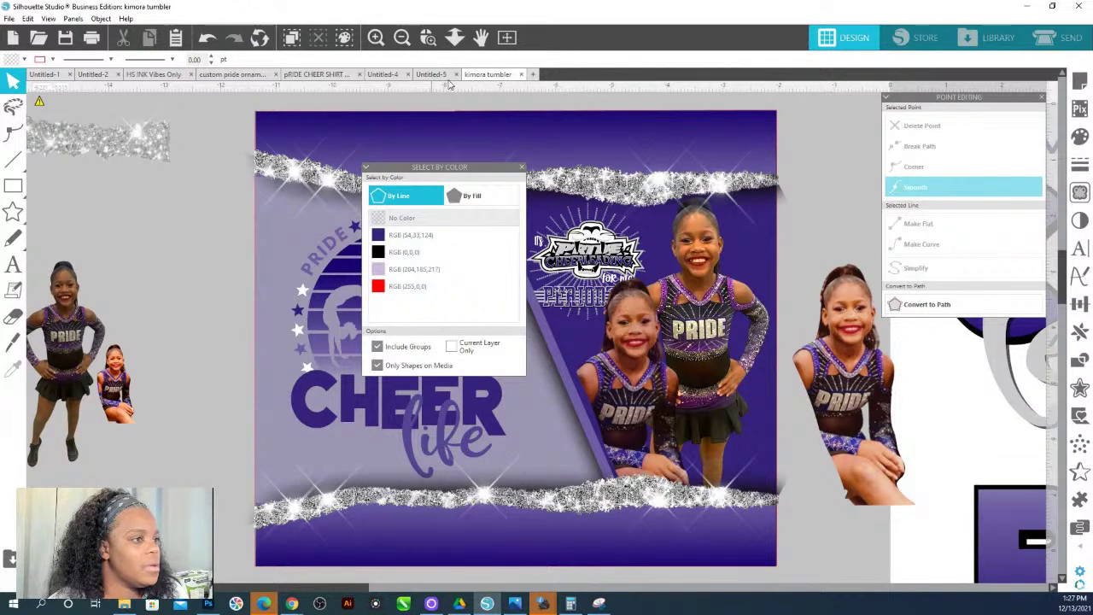
{"action": "left_click", "coordinate": [227, 75]}
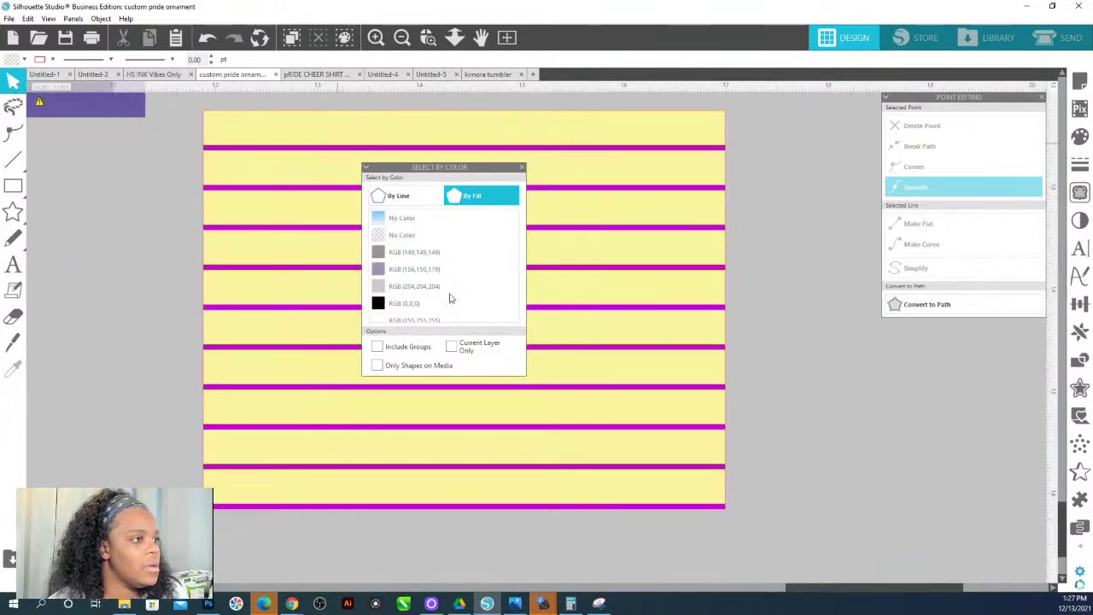
Draw a small rectangle about 0.585 by 0.474 in beside the stripes and fill it with the magenta sampled from a stripe.
{"action": "scroll", "coordinate": [412, 269], "scroll_direction": "down", "scroll_amount": 2}
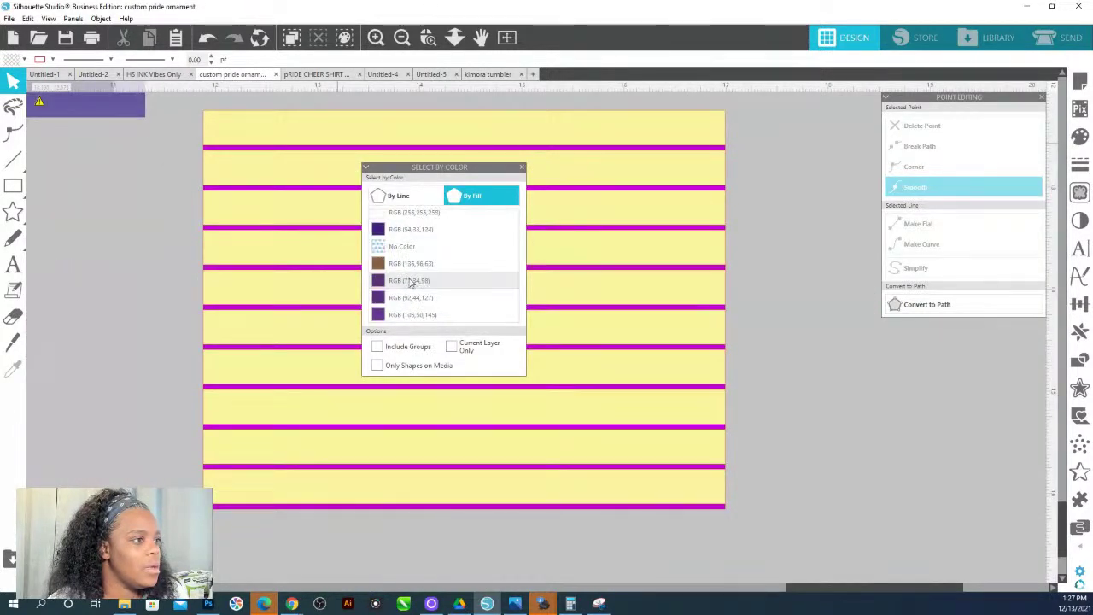
{"action": "scroll", "coordinate": [407, 281], "scroll_direction": "up", "scroll_amount": 3}
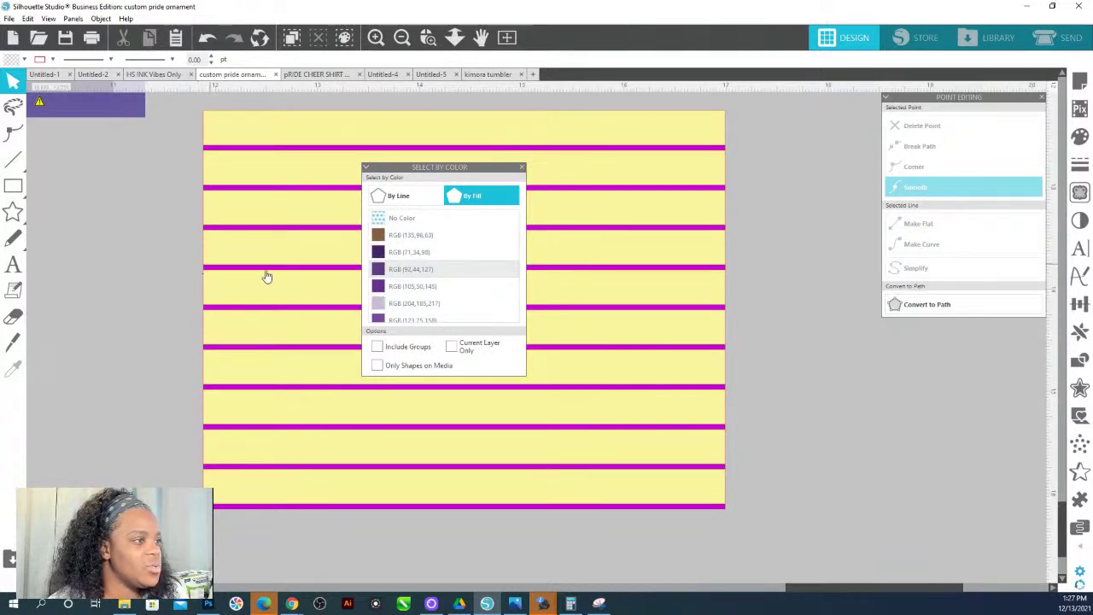
{"action": "left_click", "coordinate": [13, 186]}
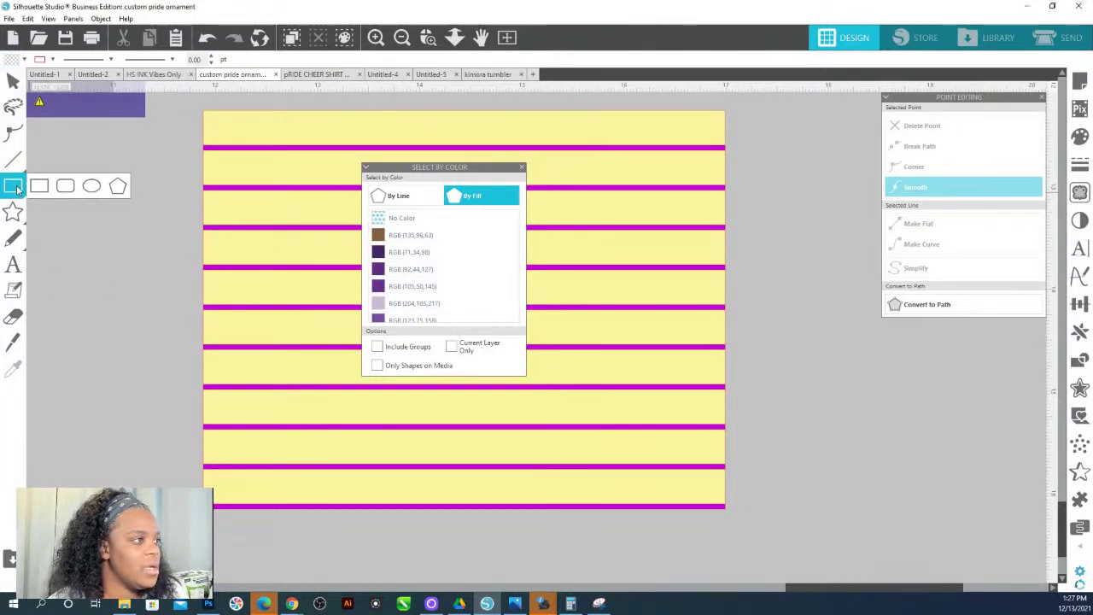
{"action": "left_click_drag", "start_coordinate": [71, 257], "coordinate": [139, 309]}
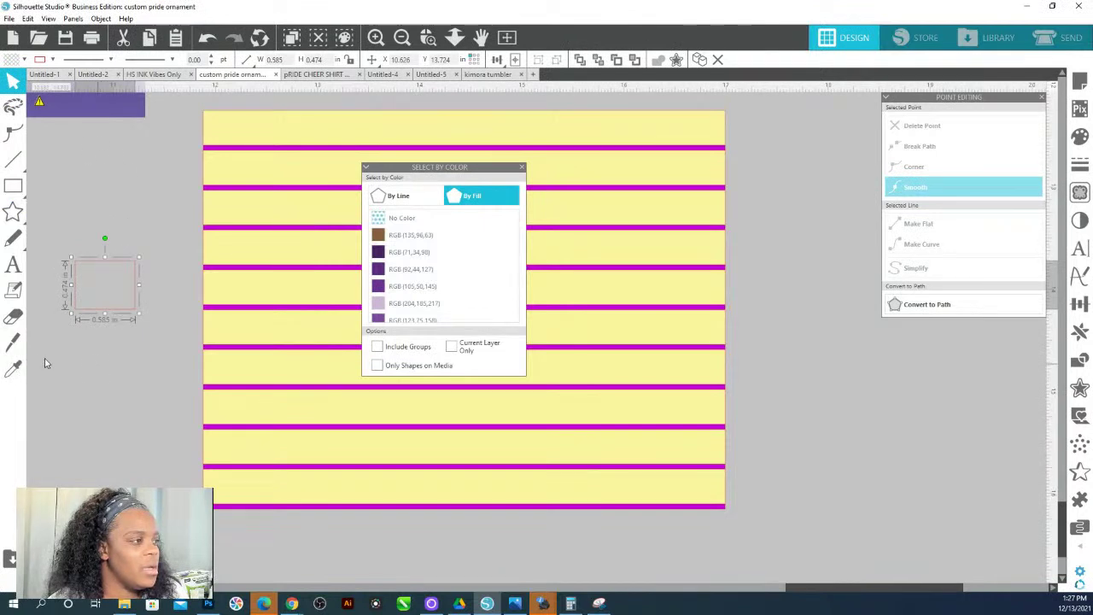
{"action": "left_click", "coordinate": [14, 367]}
{"action": "left_click", "coordinate": [207, 345]}
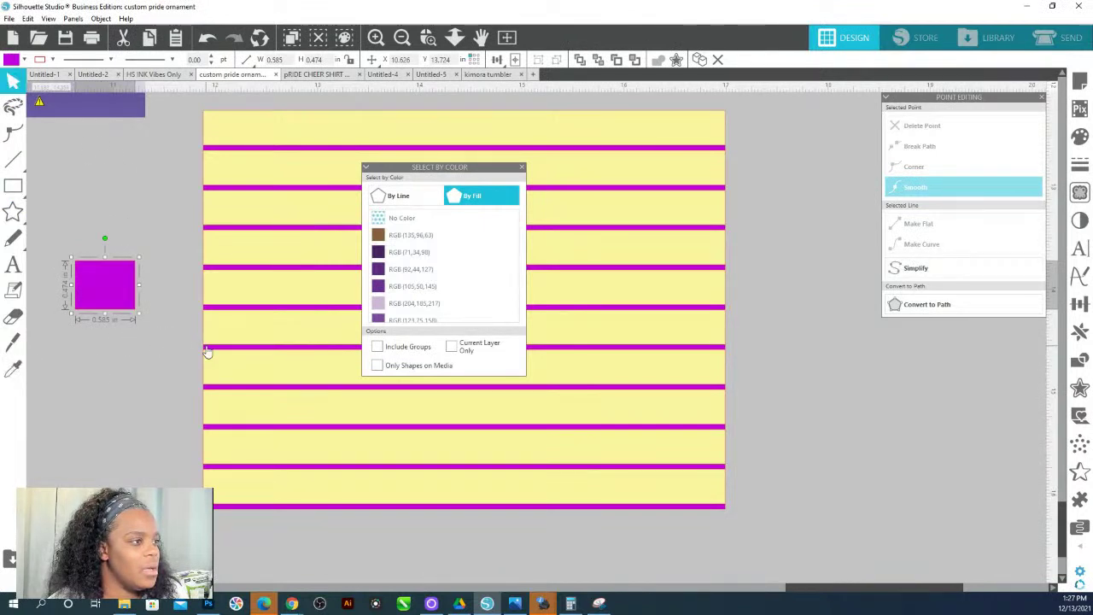
Check the Select by Color fill list for the sampled magenta, and move the colour list clear of the stripes.
{"action": "scroll", "coordinate": [434, 275], "scroll_direction": "down", "scroll_amount": 3}
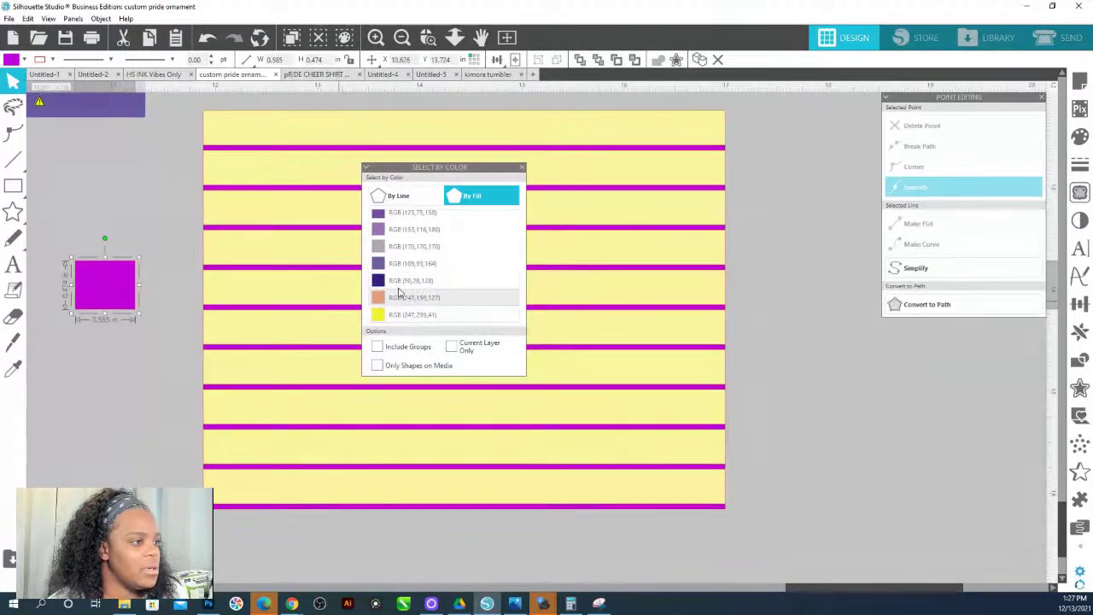
{"action": "left_click", "coordinate": [415, 314]}
{"action": "left_click", "coordinate": [116, 304]}
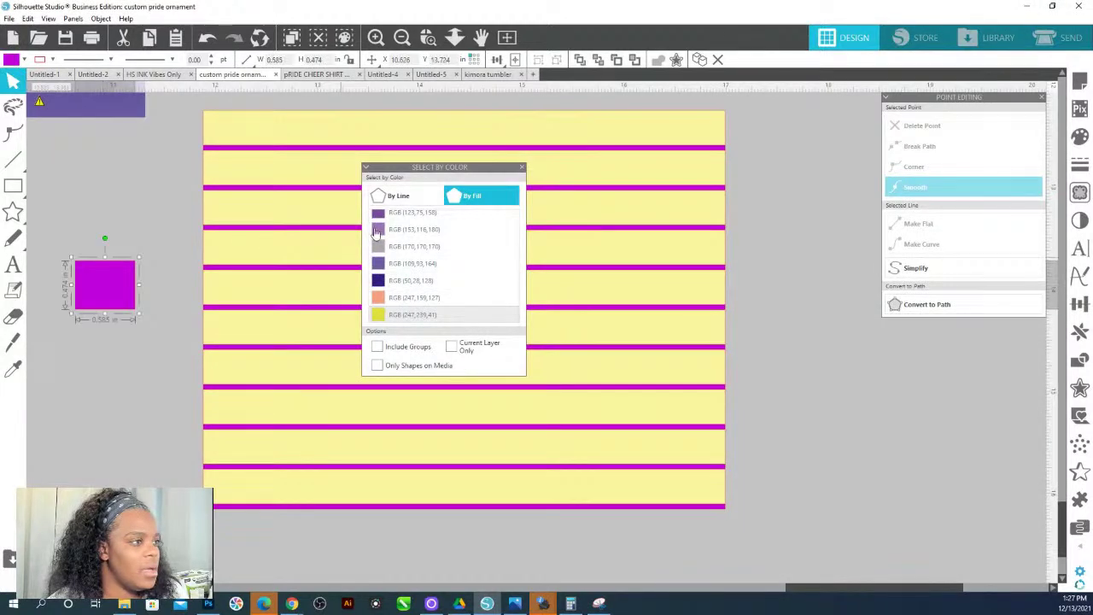
{"action": "left_click_drag", "start_coordinate": [431, 171], "coordinate": [101, 160]}
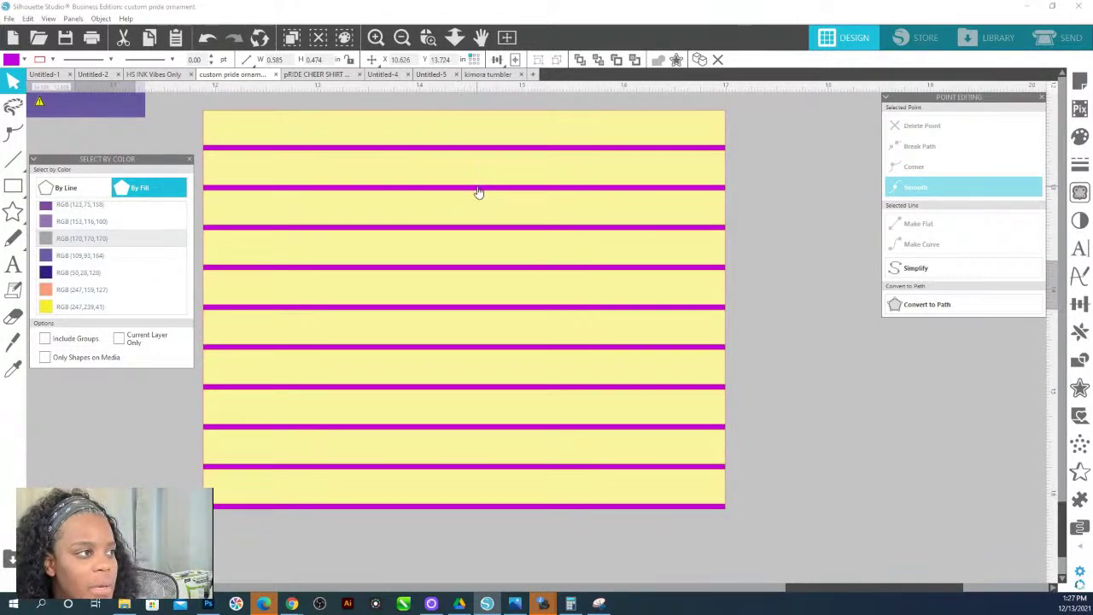
Select all ten pale yellow rectangles and delete them, leaving only the thin magenta stripes.
{"action": "left_click_drag", "start_coordinate": [454, 151], "coordinate": [466, 254]}
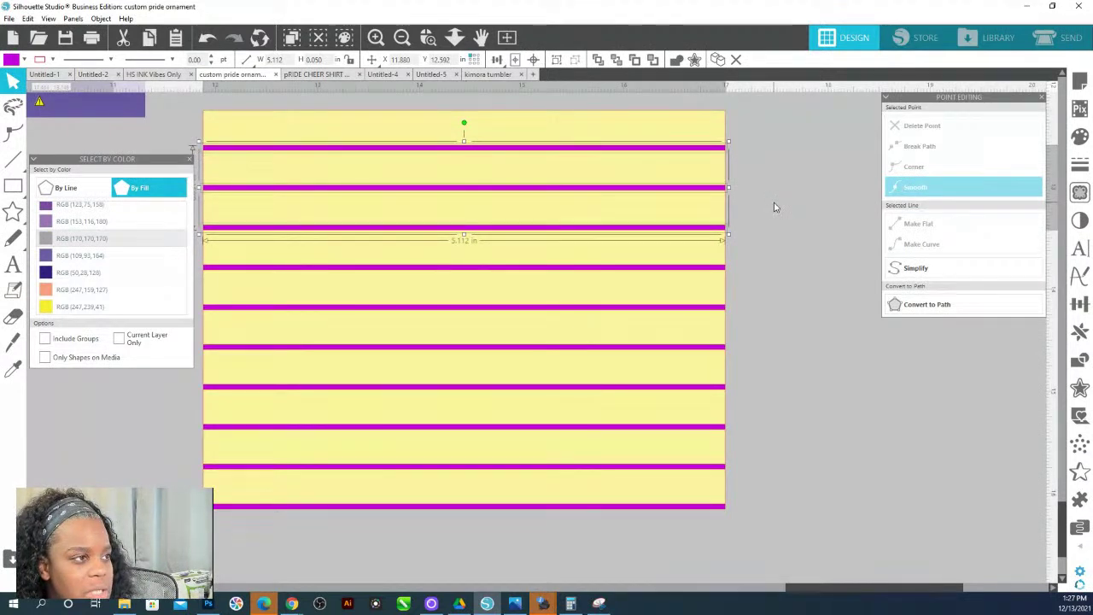
{"action": "left_click", "coordinate": [706, 147]}
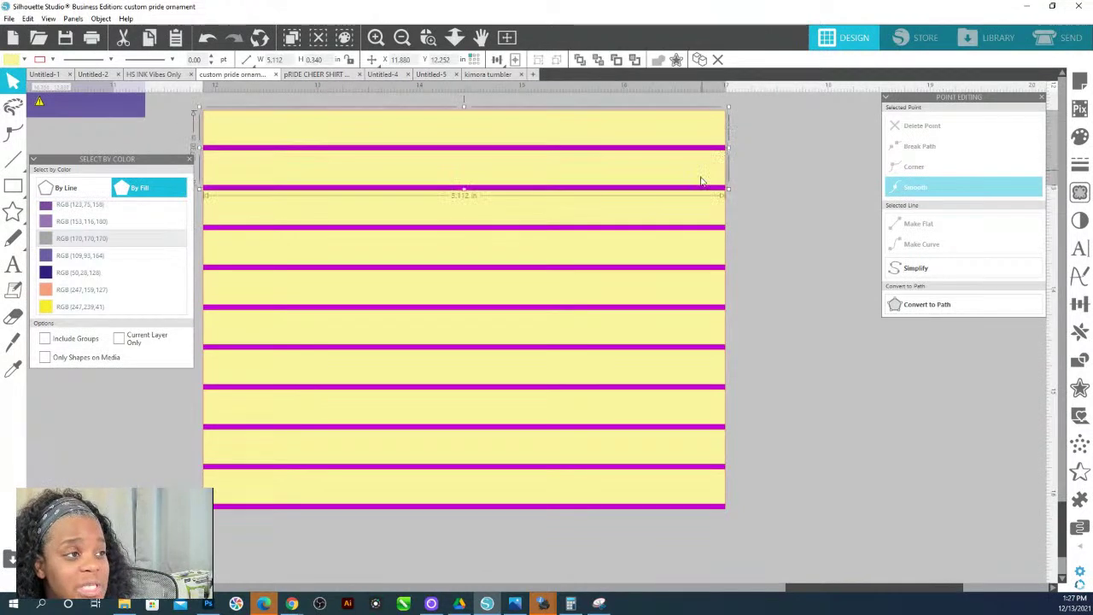
{"action": "left_click_drag", "start_coordinate": [694, 221], "coordinate": [687, 506]}
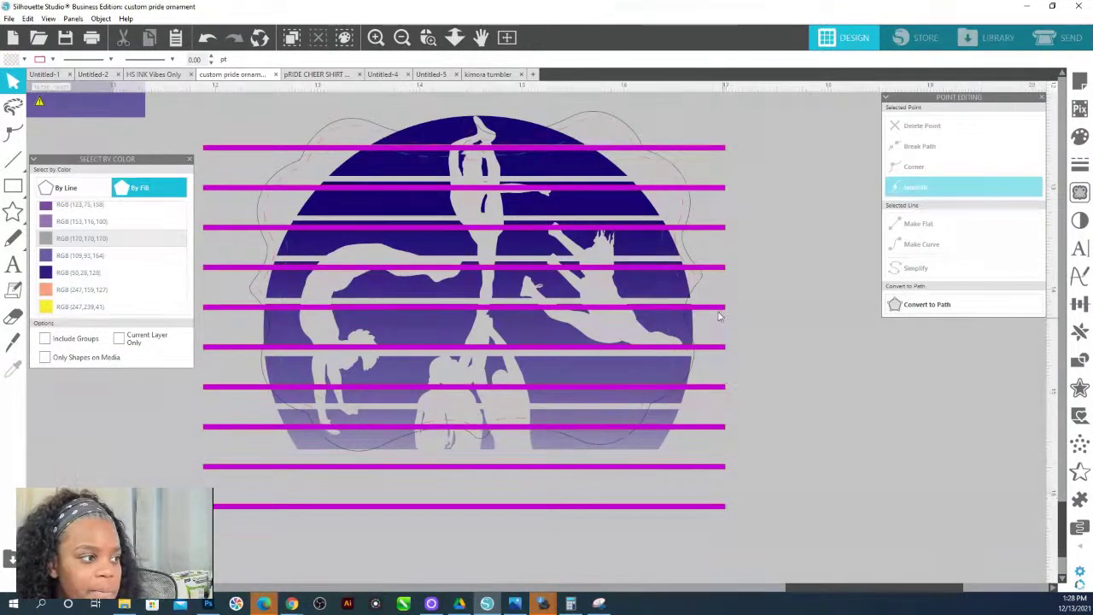
Fill the ornament outline with yellow and bring it in front of the circle and stripes.
{"action": "left_click", "coordinate": [600, 113]}
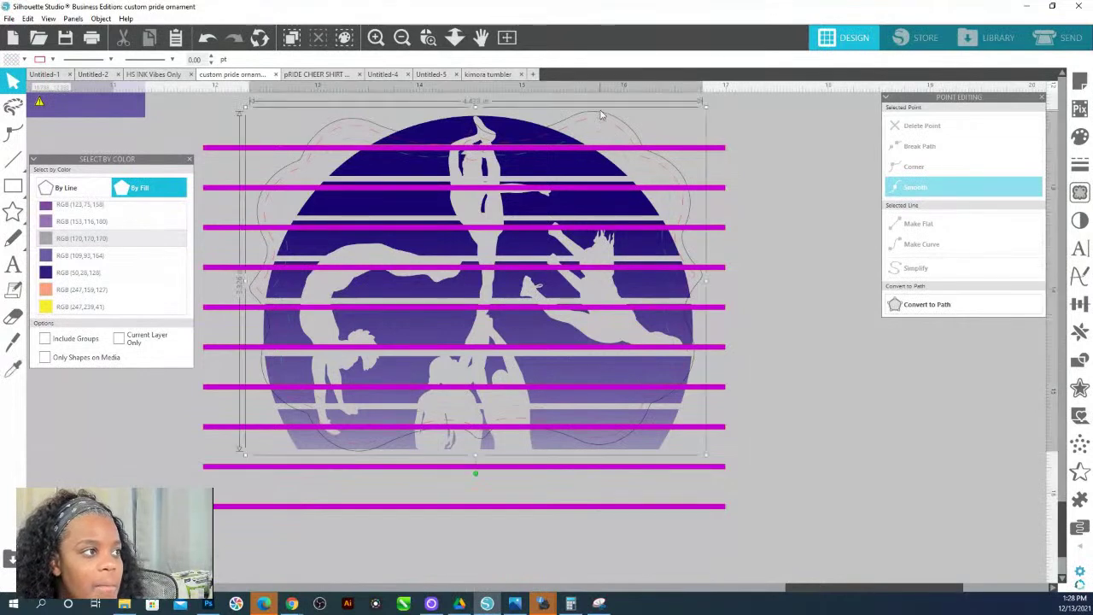
{"action": "left_click", "coordinate": [1080, 135]}
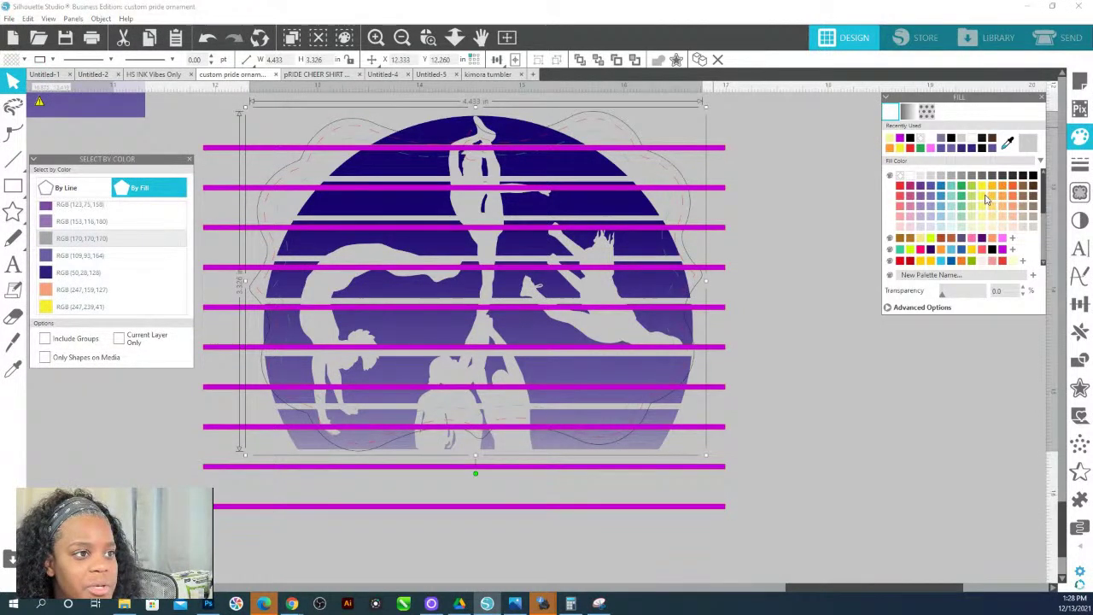
{"action": "left_click", "coordinate": [985, 197]}
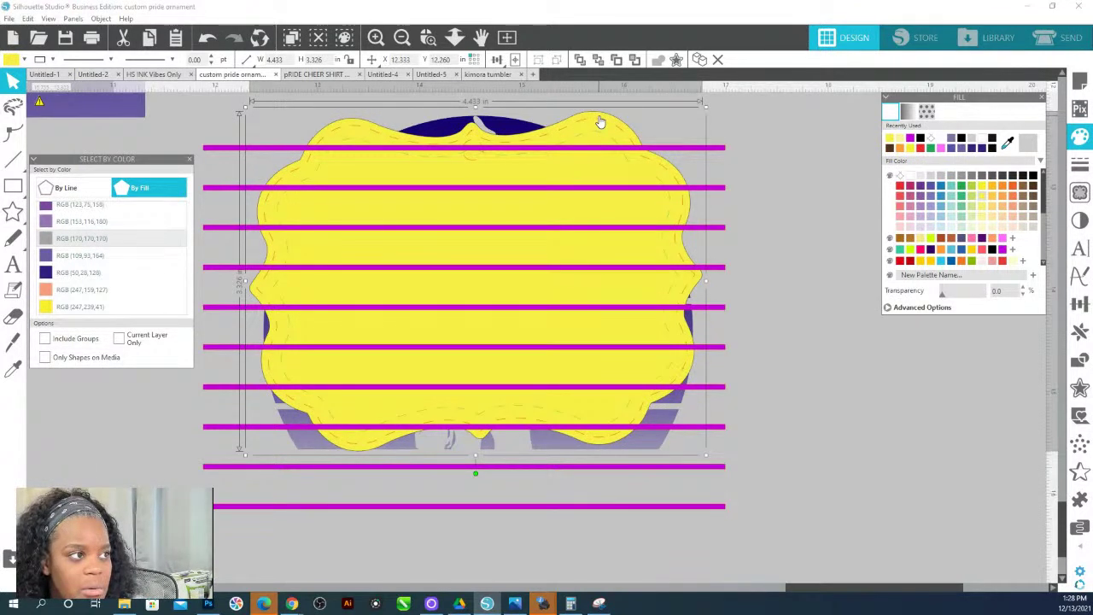
{"action": "left_click", "coordinate": [600, 119]}
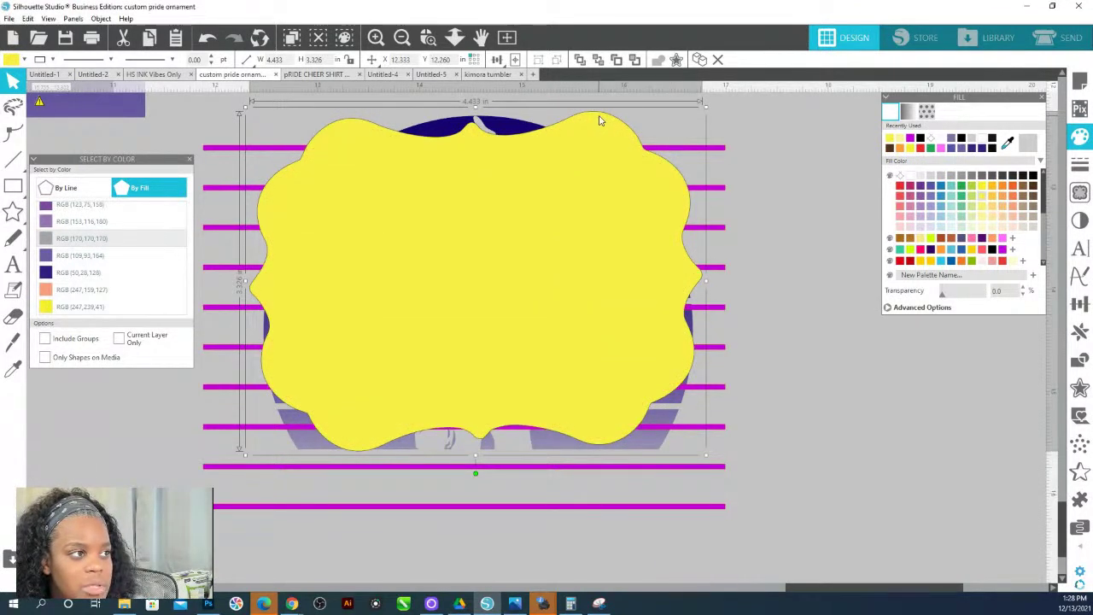
Group the ten magenta stripes and bring the group in front of the yellow ornament shape.
{"action": "left_click_drag", "start_coordinate": [199, 522], "coordinate": [710, 146]}
{"action": "right_click", "coordinate": [708, 145]}
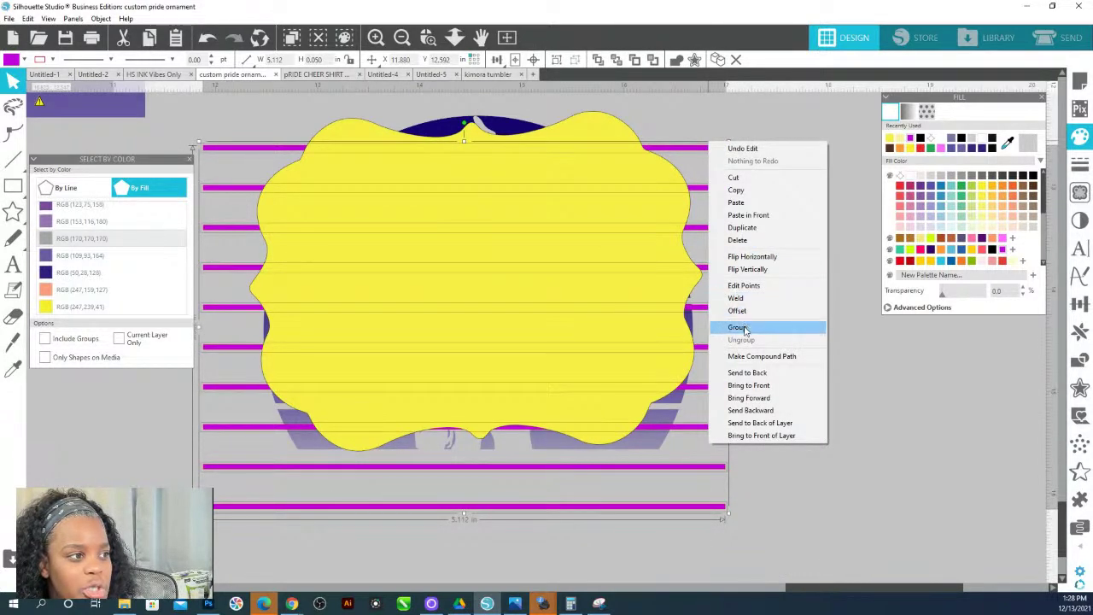
{"action": "left_click", "coordinate": [739, 326]}
{"action": "right_click", "coordinate": [708, 149]}
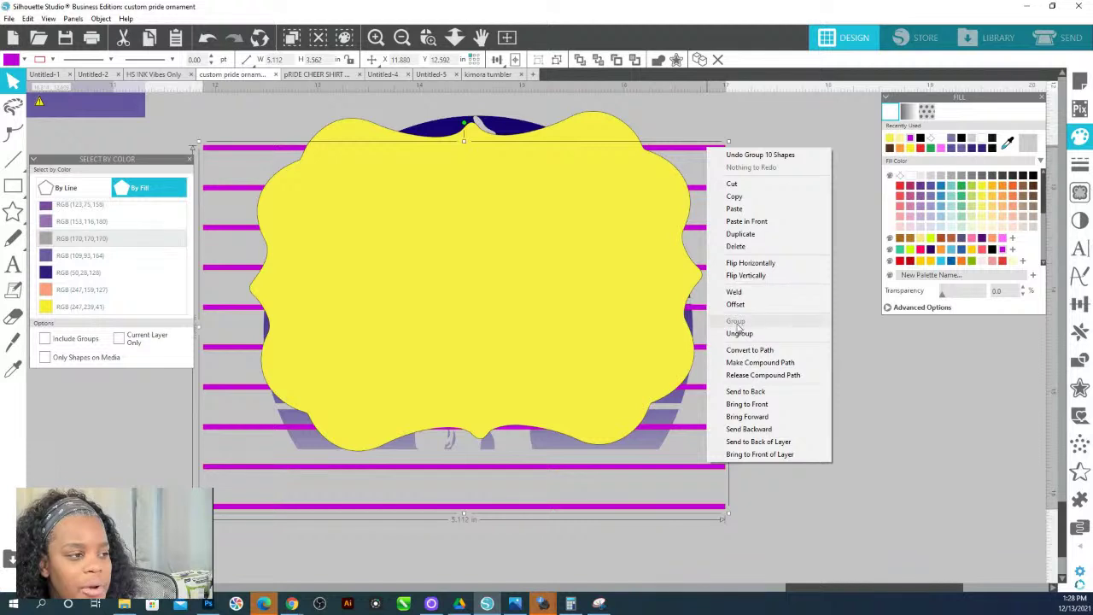
{"action": "left_click", "coordinate": [766, 405]}
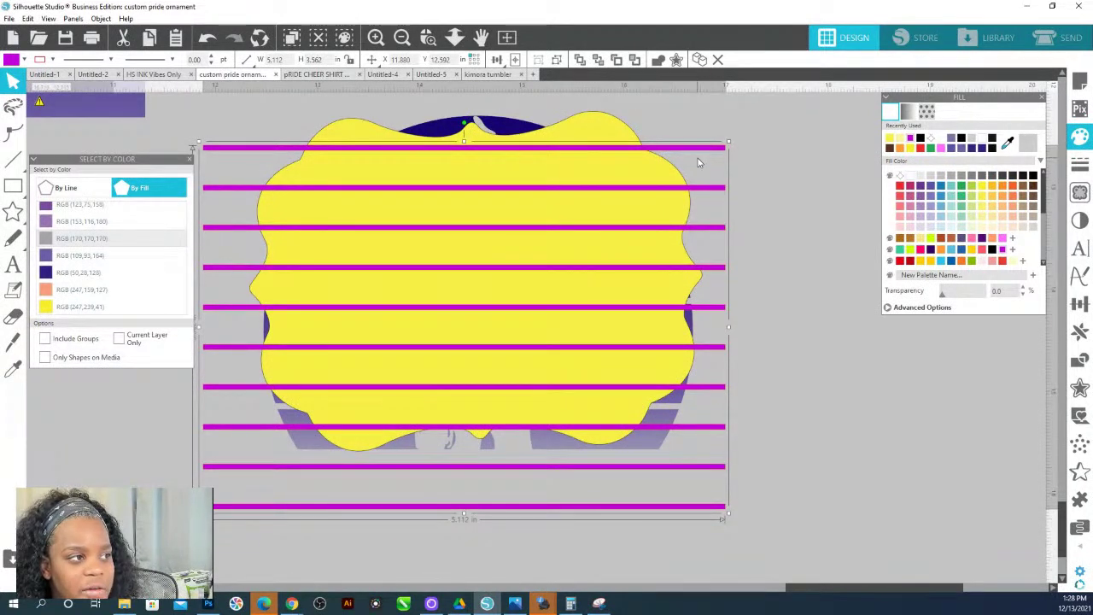
Crop the yellow ornament shape with the magenta stripe group and fill the resulting wide bands blue.
{"action": "left_click", "coordinate": [610, 134]}
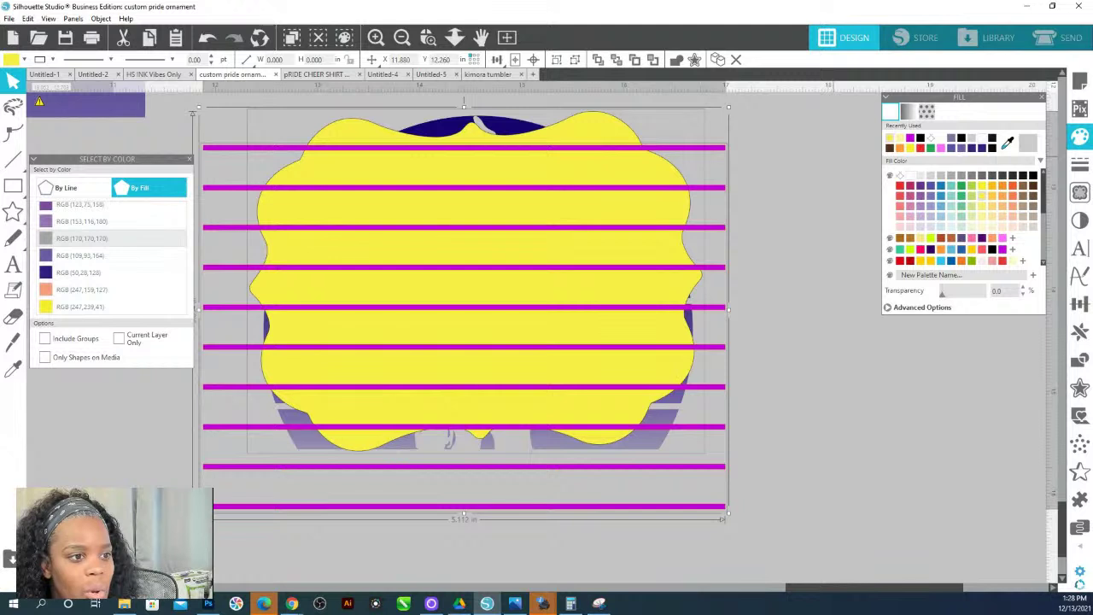
{"action": "left_click", "coordinate": [1079, 359]}
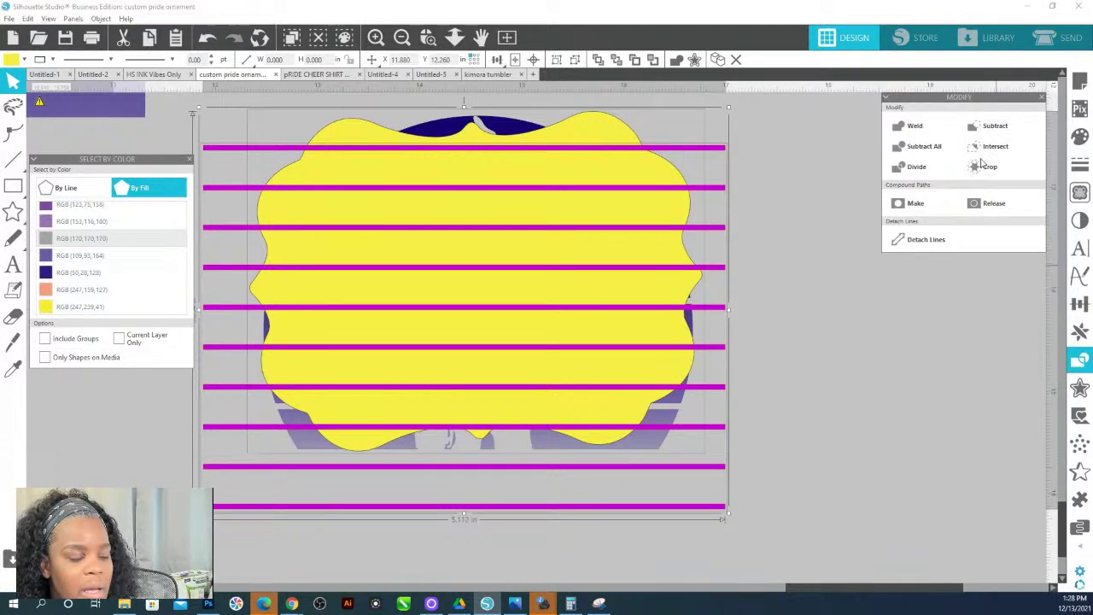
{"action": "left_click", "coordinate": [984, 167]}
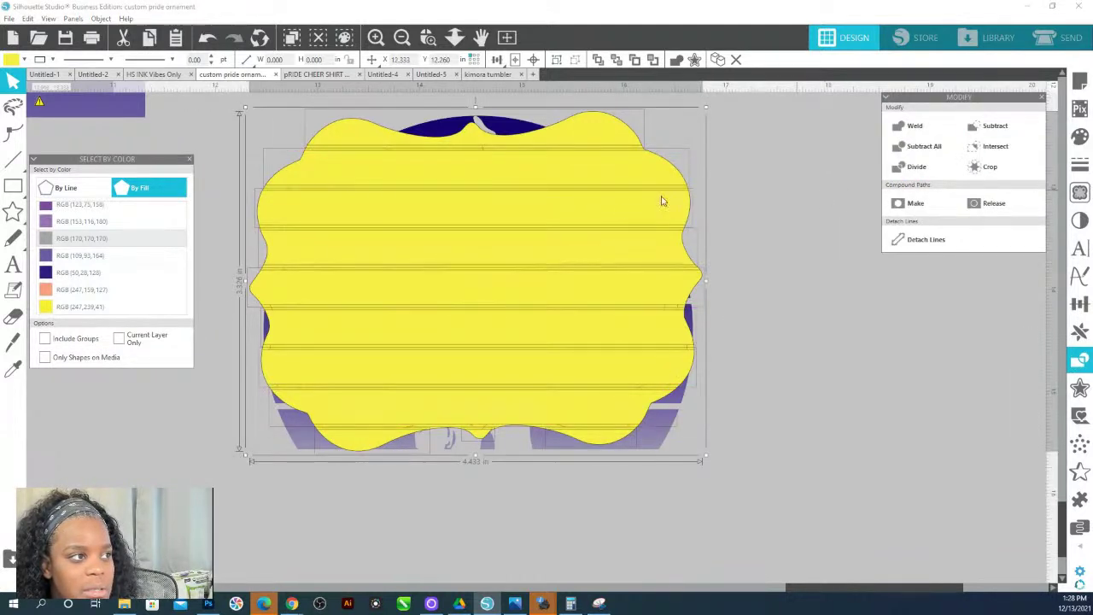
{"action": "left_click", "coordinate": [1080, 136]}
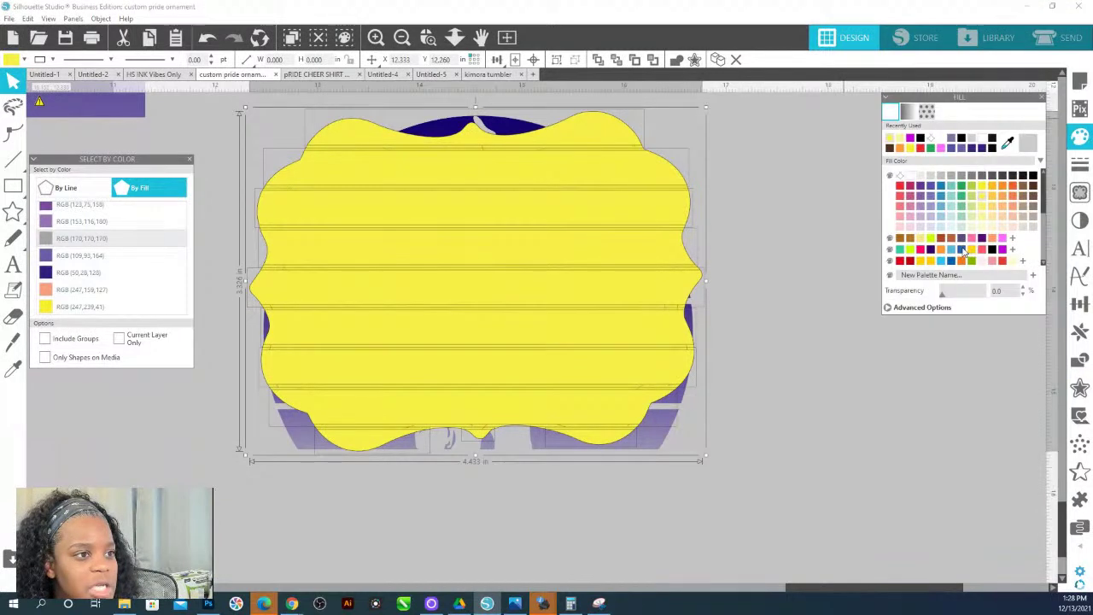
{"action": "left_click", "coordinate": [962, 250]}
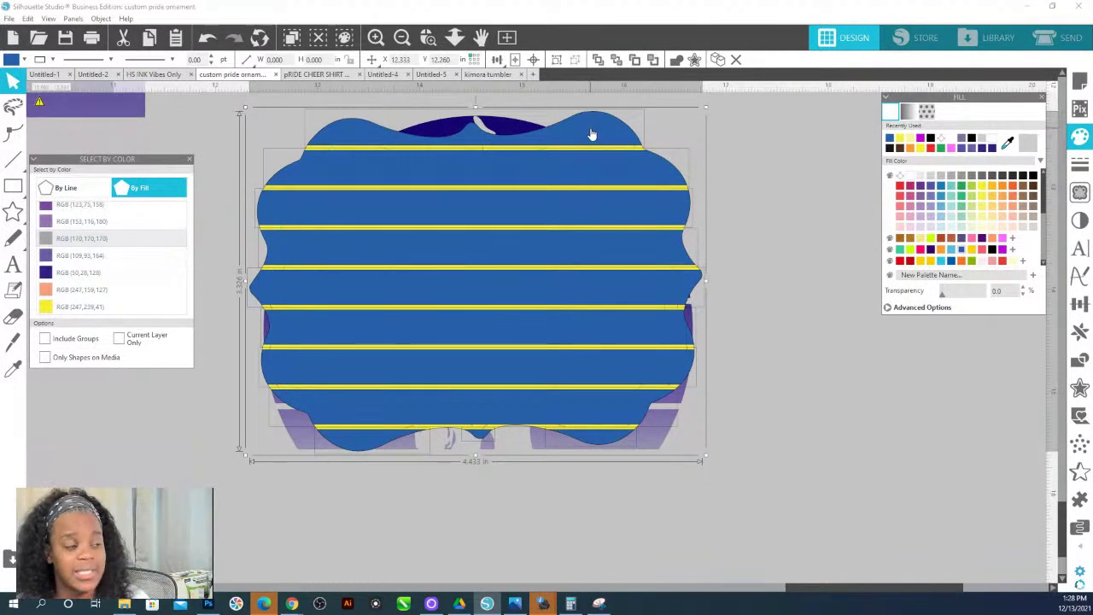
Make the blue bands one compound path and fill the yellow ornament shape behind them black.
{"action": "right_click", "coordinate": [591, 134]}
{"action": "left_click", "coordinate": [674, 343]}
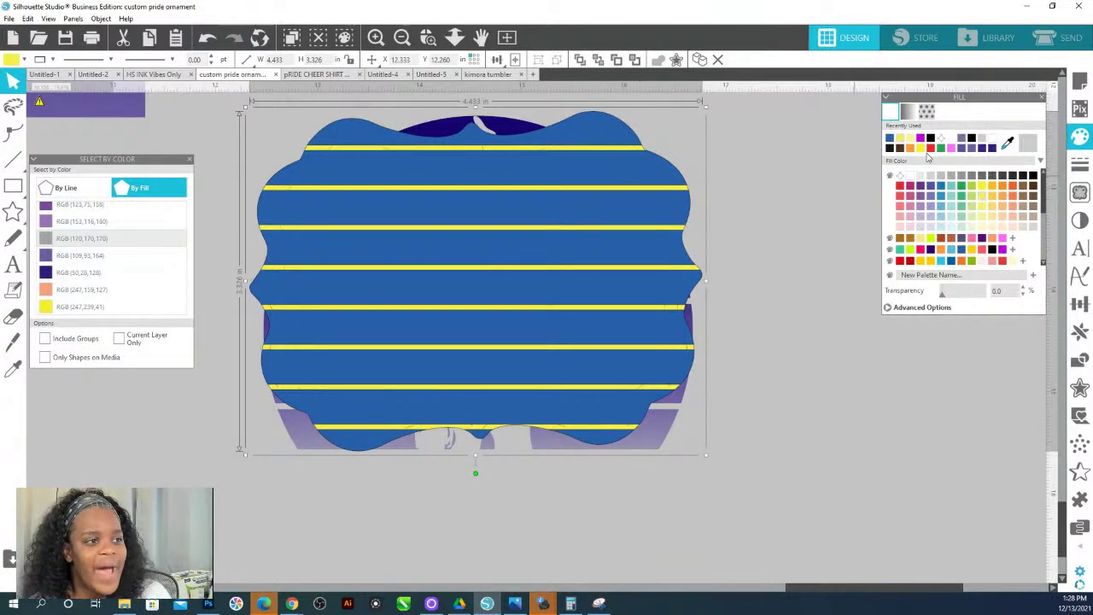
{"action": "left_click", "coordinate": [1033, 176]}
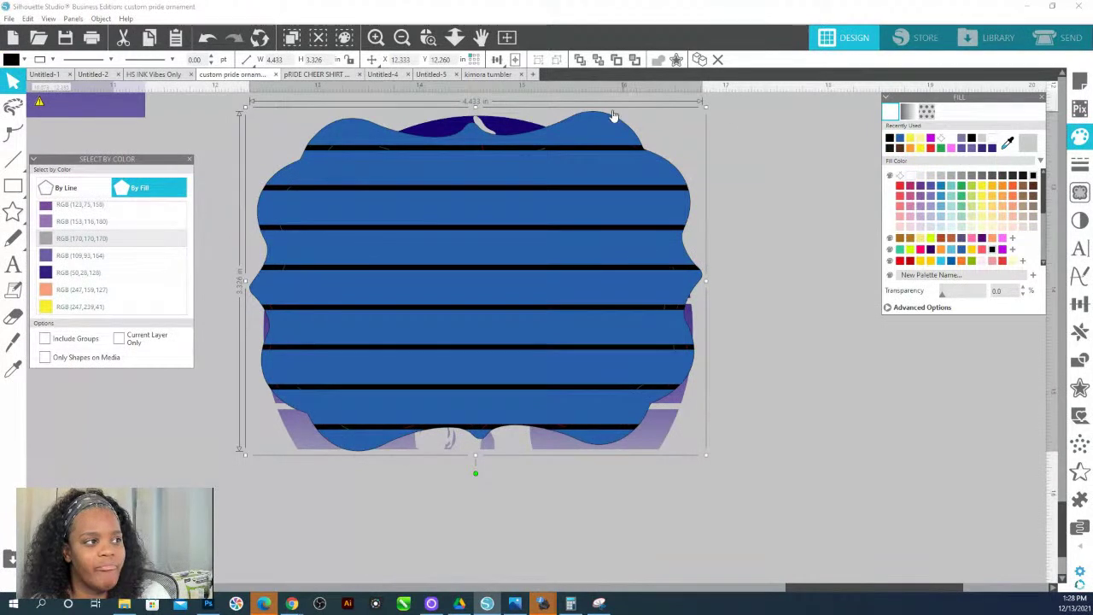
Send the blue and black ornament layers to the back and move the cheerleader circle clear below them.
{"action": "left_click", "coordinate": [610, 109]}
{"action": "left_click", "coordinate": [607, 117]}
{"action": "left_click", "coordinate": [606, 118]}
{"action": "left_click", "coordinate": [606, 117]}
{"action": "right_click", "coordinate": [608, 115]}
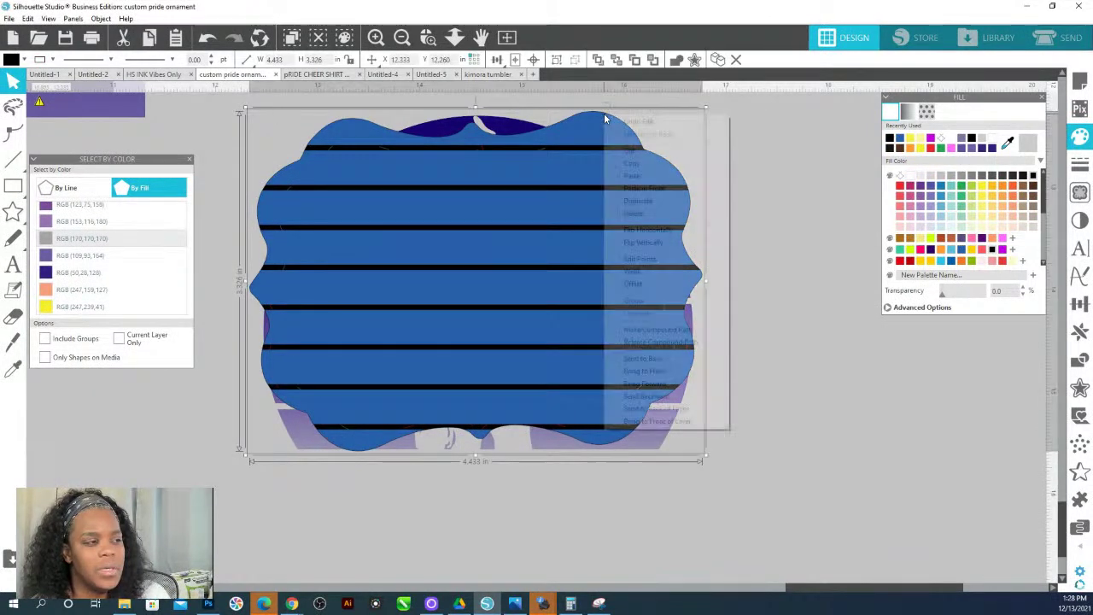
{"action": "left_click", "coordinate": [669, 360]}
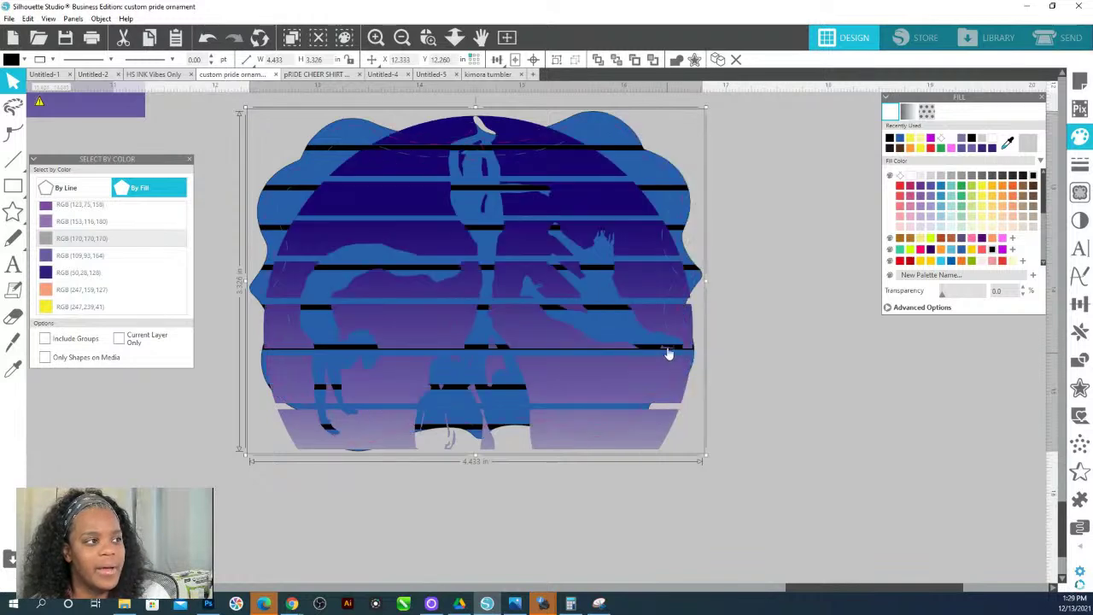
{"action": "left_click", "coordinate": [741, 220]}
{"action": "left_click_drag", "start_coordinate": [508, 134], "coordinate": [928, 573]}
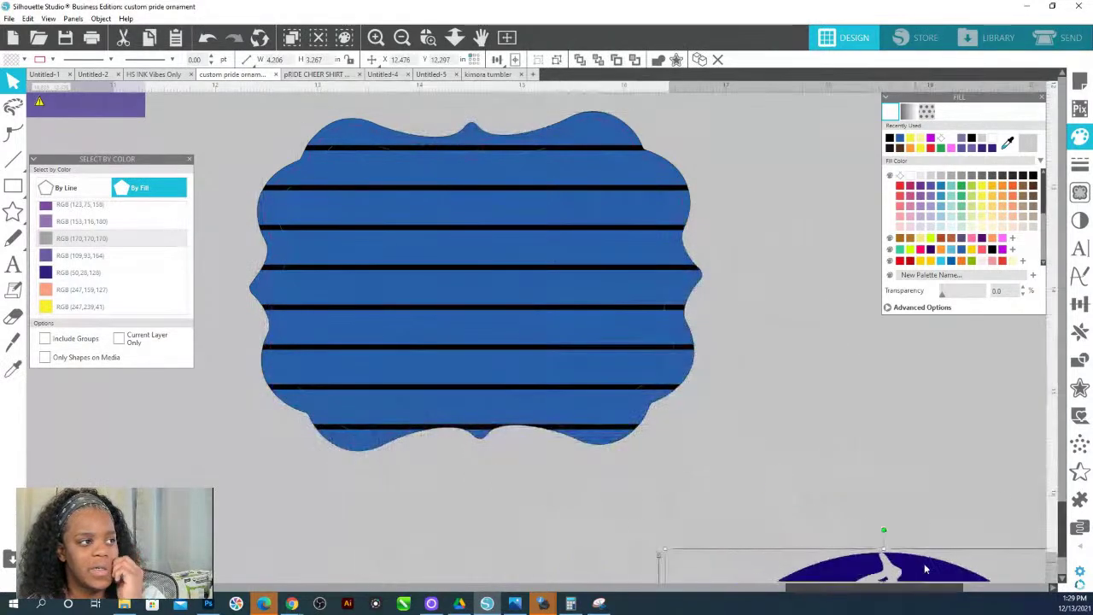
Move the purple gradient rectangle over the striped ornament and send it behind the ornament.
{"action": "left_click", "coordinate": [454, 37]}
{"action": "left_click_drag", "start_coordinate": [206, 126], "coordinate": [631, 309]}
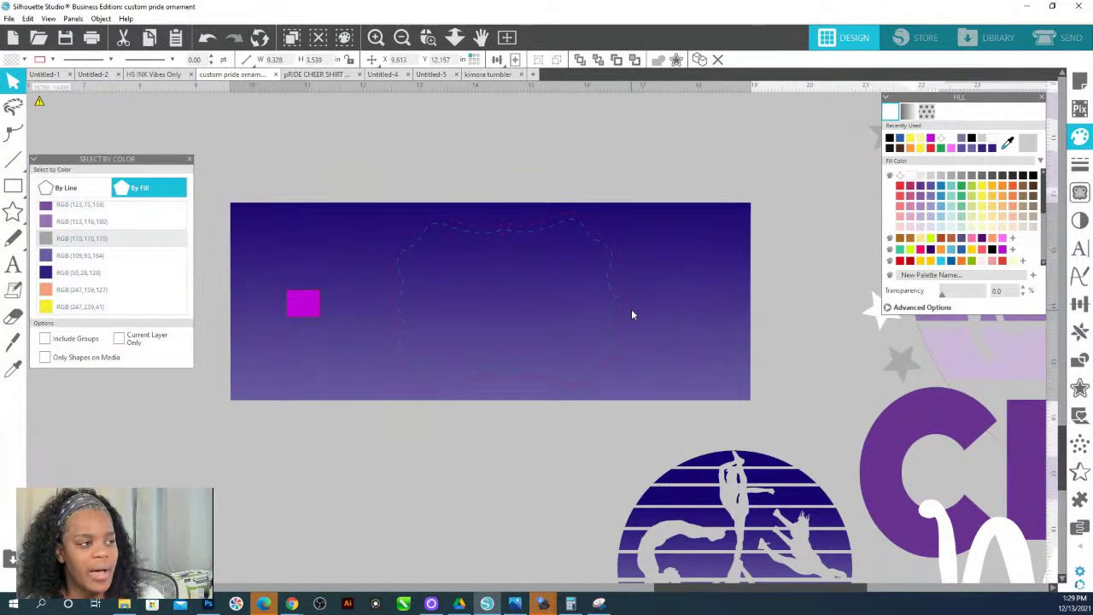
{"action": "right_click", "coordinate": [650, 234]}
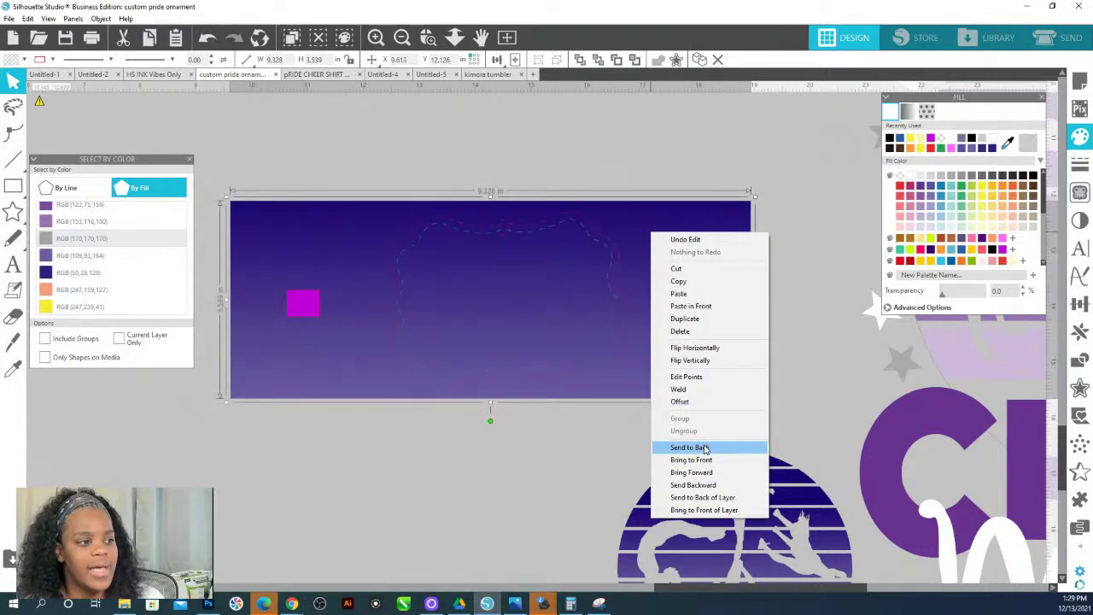
{"action": "left_click", "coordinate": [706, 446]}
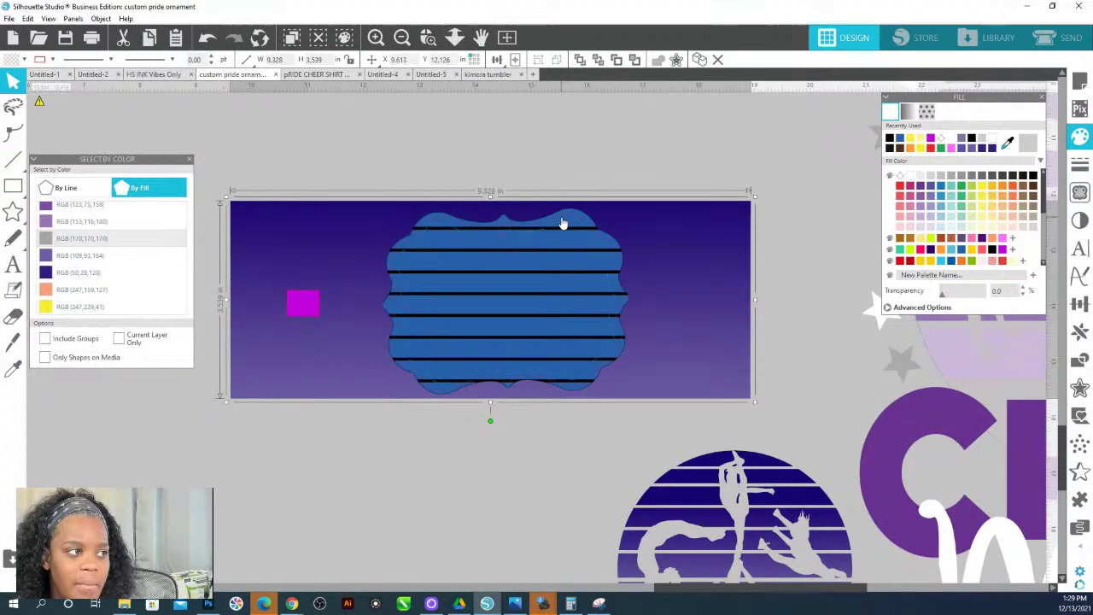
Crop the purple gradient rectangle to the blue bands and group the resulting bands with the black stripes.
{"action": "left_click", "coordinate": [562, 222], "text": "shift"}
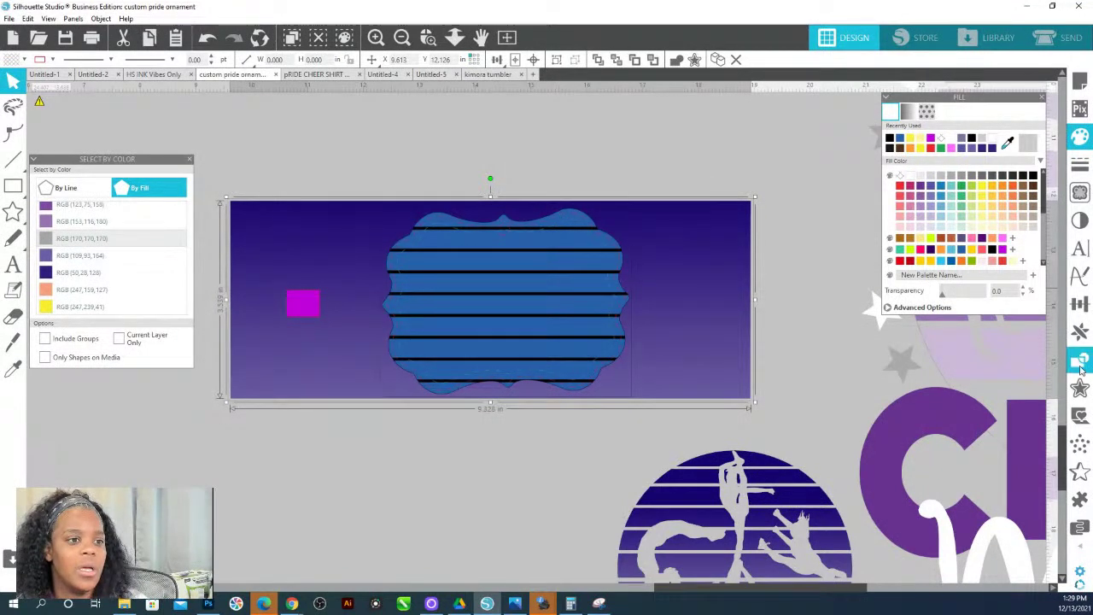
{"action": "left_click", "coordinate": [1080, 360]}
{"action": "left_click", "coordinate": [982, 170]}
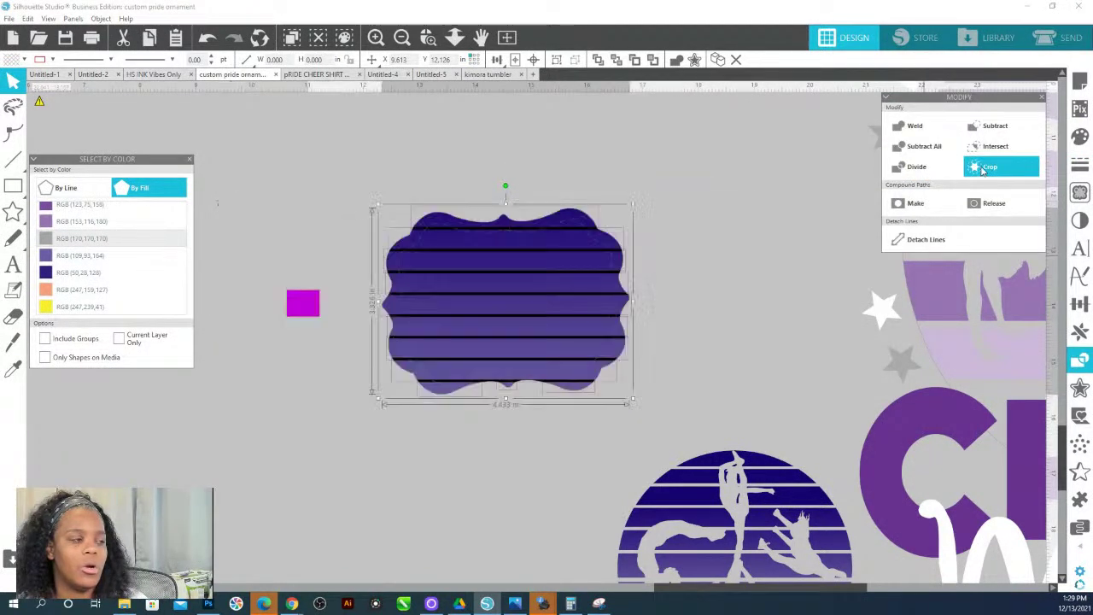
{"action": "right_click", "coordinate": [572, 245]}
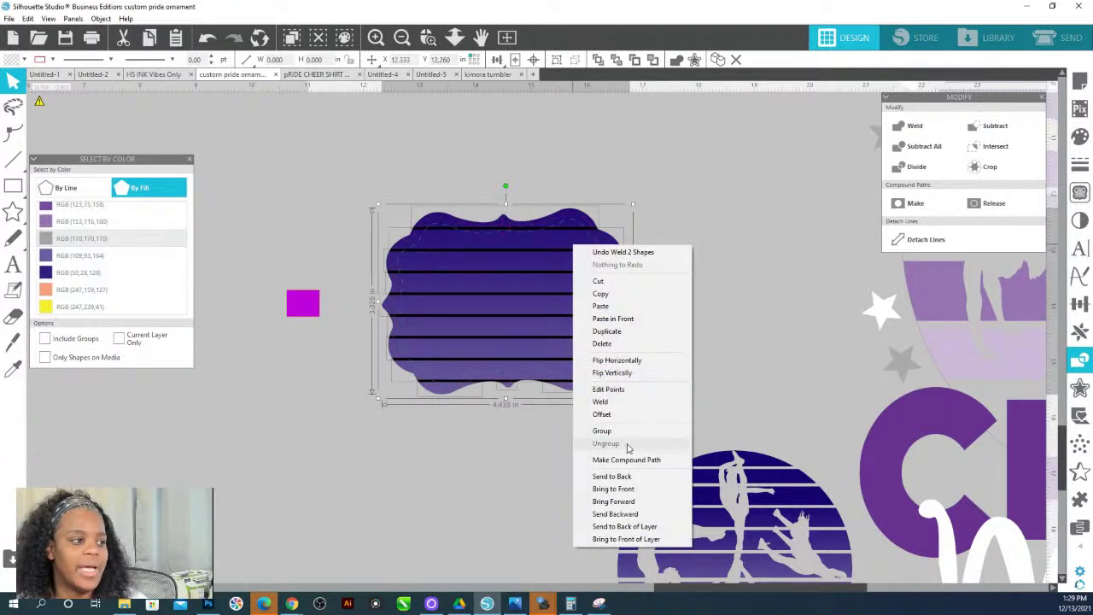
{"action": "left_click", "coordinate": [620, 432]}
Switch to the pRIDE CHEER SHIRT DRAFTS document and copy the black cheerleader silhouettes below the PRIDE lettering.
{"action": "left_click", "coordinate": [454, 37]}
{"action": "left_click_drag", "start_coordinate": [508, 354], "coordinate": [410, 564]}
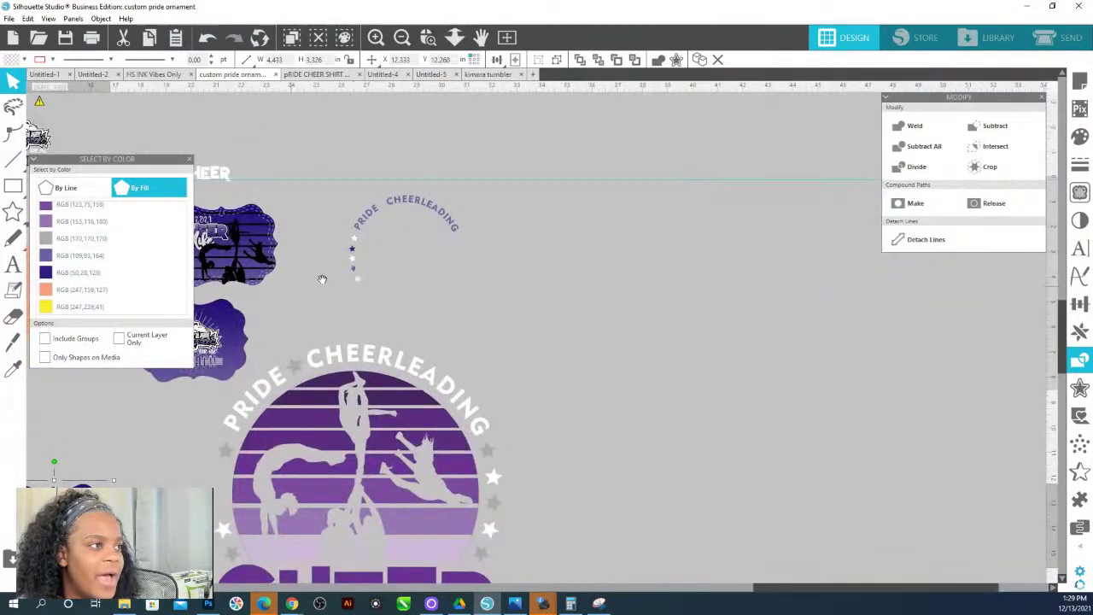
{"action": "left_click", "coordinate": [485, 77]}
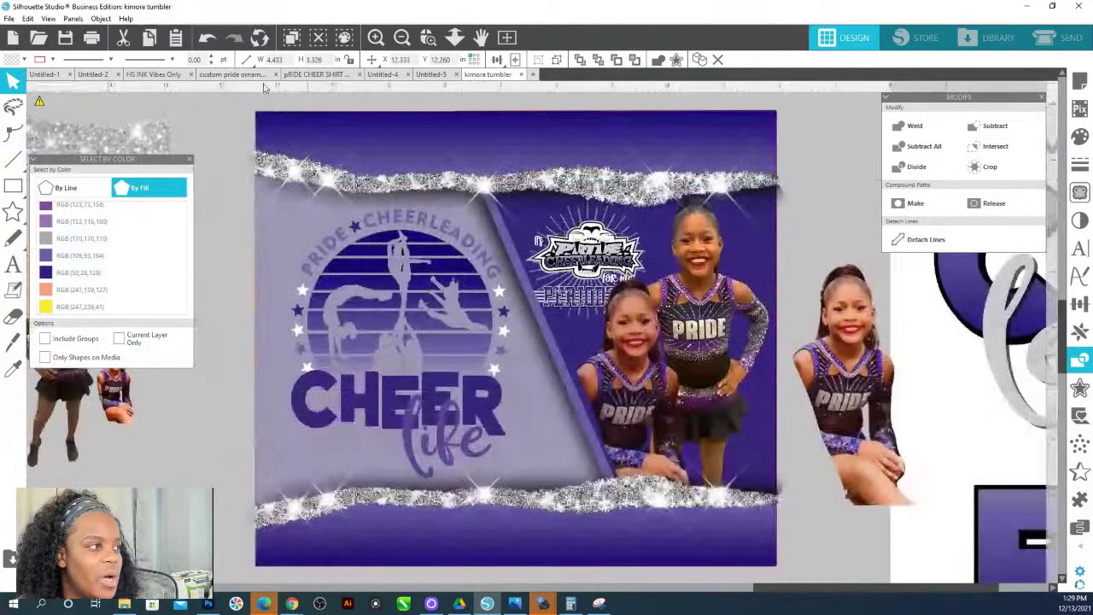
{"action": "left_click", "coordinate": [316, 75]}
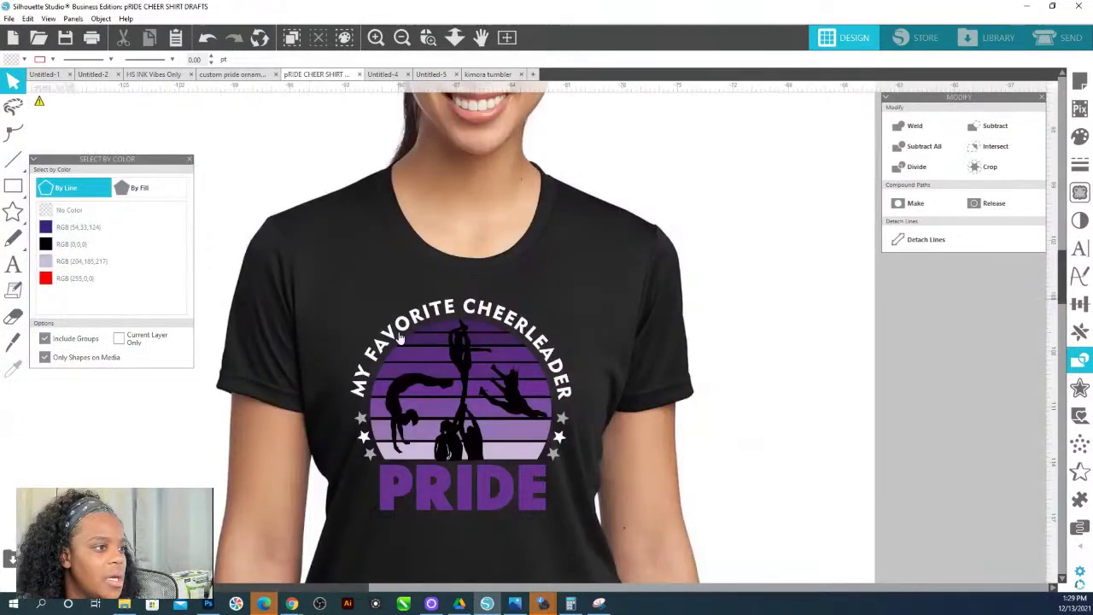
{"action": "left_click", "coordinate": [454, 37]}
{"action": "left_click_drag", "start_coordinate": [454, 94], "coordinate": [398, 176]}
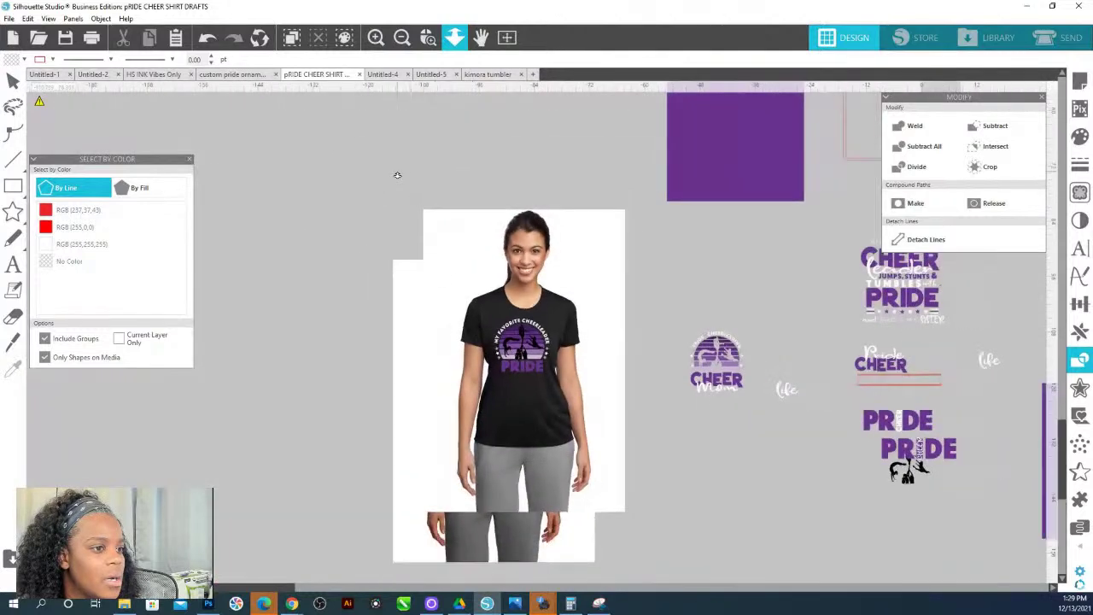
{"action": "left_click", "coordinate": [880, 473]}
{"action": "key", "text": "i"}
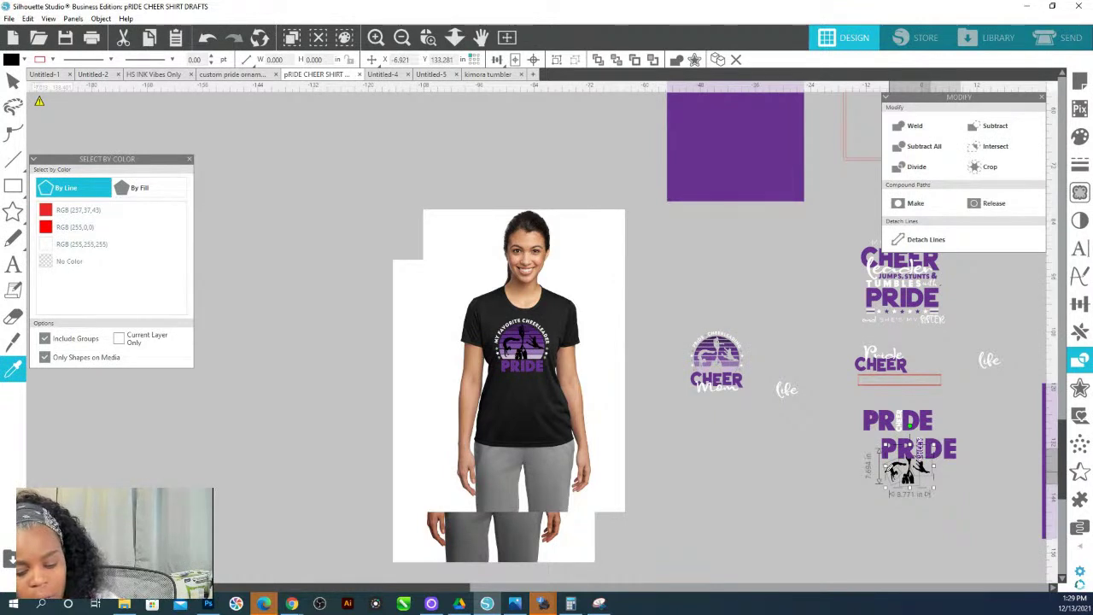
{"action": "left_click", "coordinate": [899, 472]}
{"action": "key", "text": "v"}
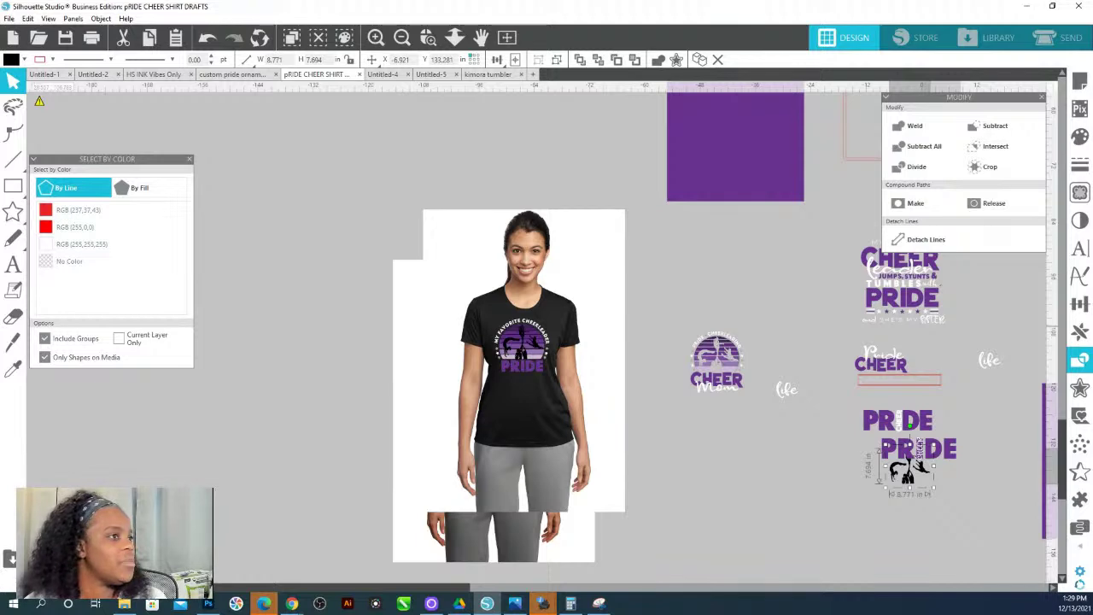
Paste the cheerleader silhouettes into the custom pride ornament document and place them over the striped ornament.
{"action": "left_click", "coordinate": [232, 74]}
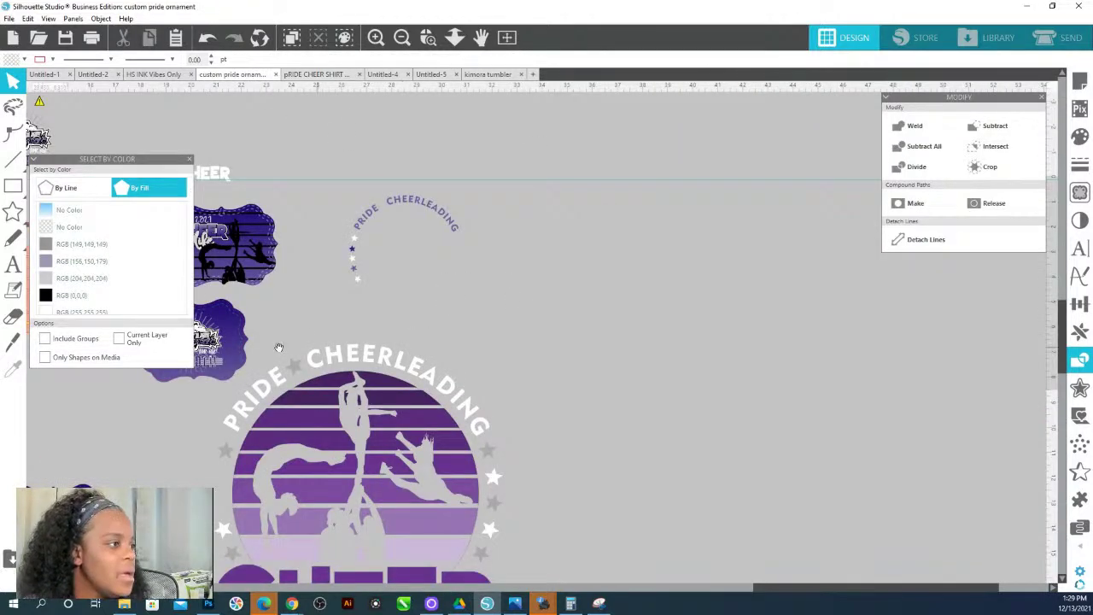
{"action": "scroll", "coordinate": [285, 351], "scroll_direction": "left", "scroll_amount": 5}
{"action": "scroll", "coordinate": [284, 350], "scroll_direction": "down", "scroll_amount": 2}
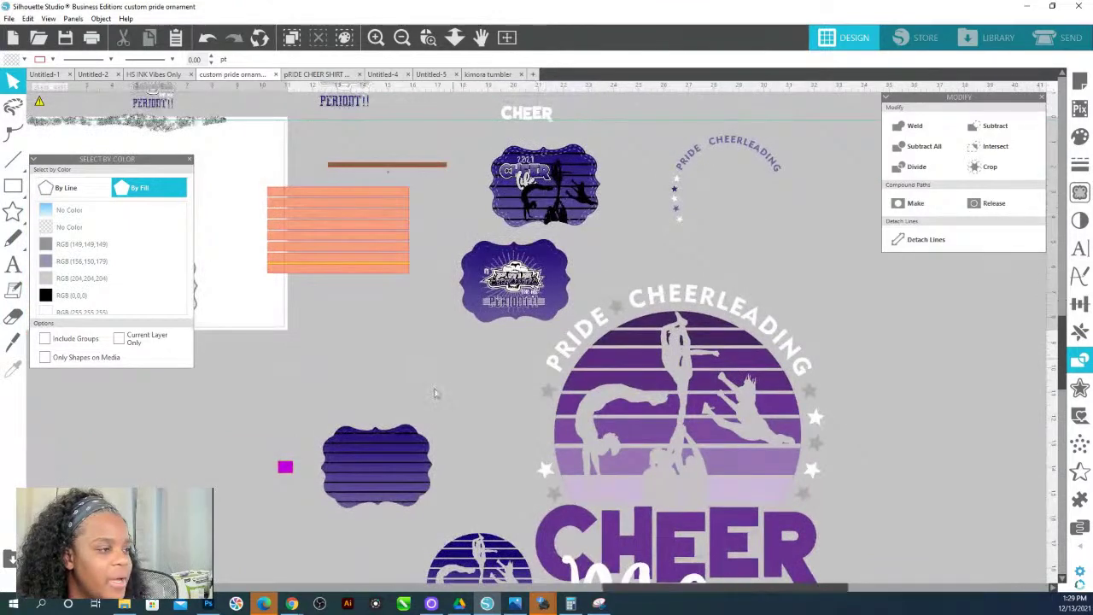
{"action": "right_click", "coordinate": [377, 392]}
{"action": "left_click", "coordinate": [404, 443]}
{"action": "left_click_drag", "start_coordinate": [547, 358], "coordinate": [363, 452]}
{"action": "left_click", "coordinate": [428, 36]}
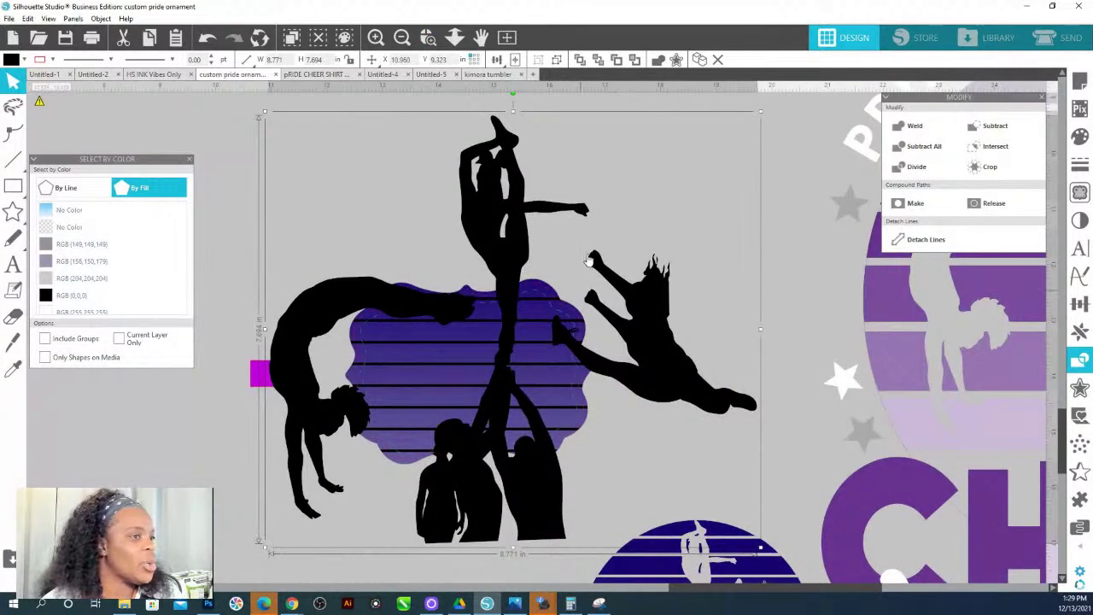
Scale the black cheerleader silhouettes down to about 3.22 in wide and fit them inside the striped ornament.
{"action": "left_click_drag", "start_coordinate": [760, 112], "coordinate": [390, 415]}
{"action": "left_click_drag", "start_coordinate": [372, 481], "coordinate": [543, 409]}
{"action": "left_click_drag", "start_coordinate": [575, 343], "coordinate": [655, 272]}
{"action": "left_click_drag", "start_coordinate": [600, 372], "coordinate": [556, 399]}
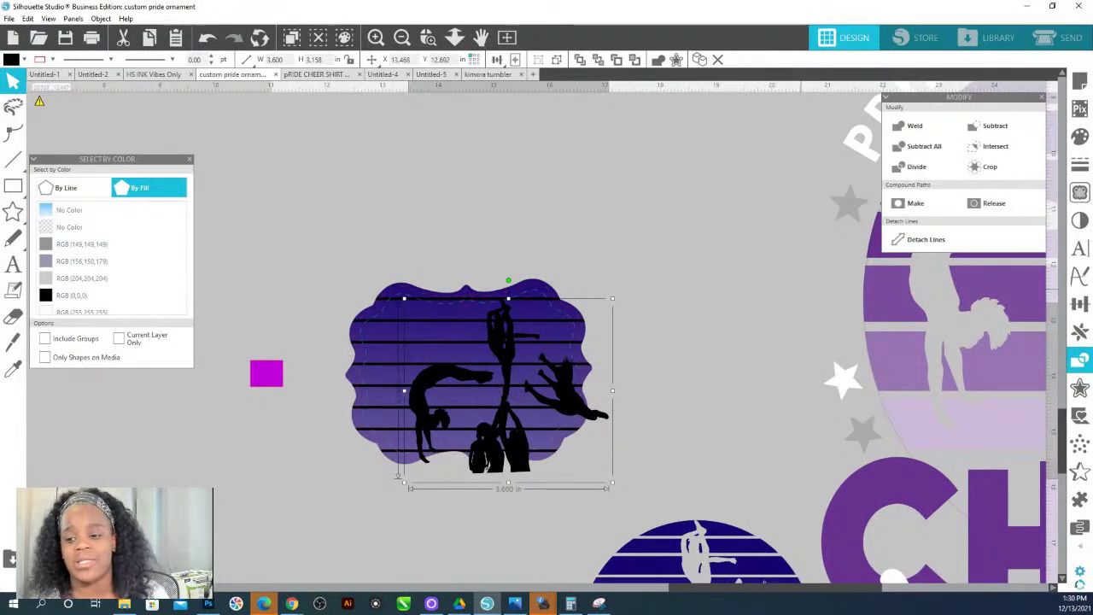
{"action": "left_click", "coordinate": [292, 604]}
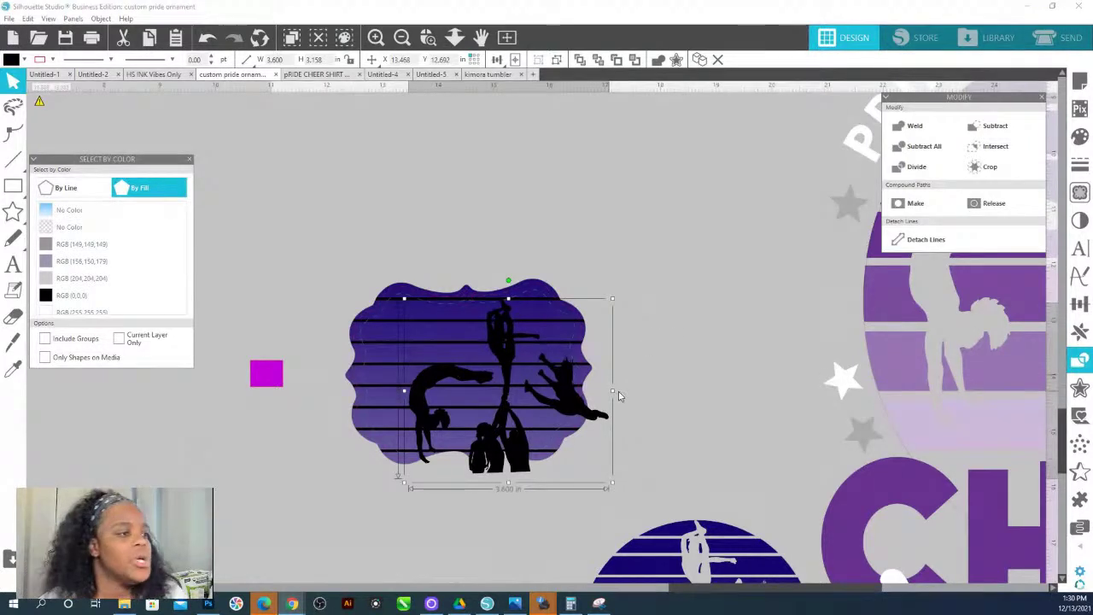
{"action": "left_click_drag", "start_coordinate": [611, 483], "coordinate": [593, 464]}
{"action": "left_click_drag", "start_coordinate": [542, 394], "coordinate": [543, 393]}
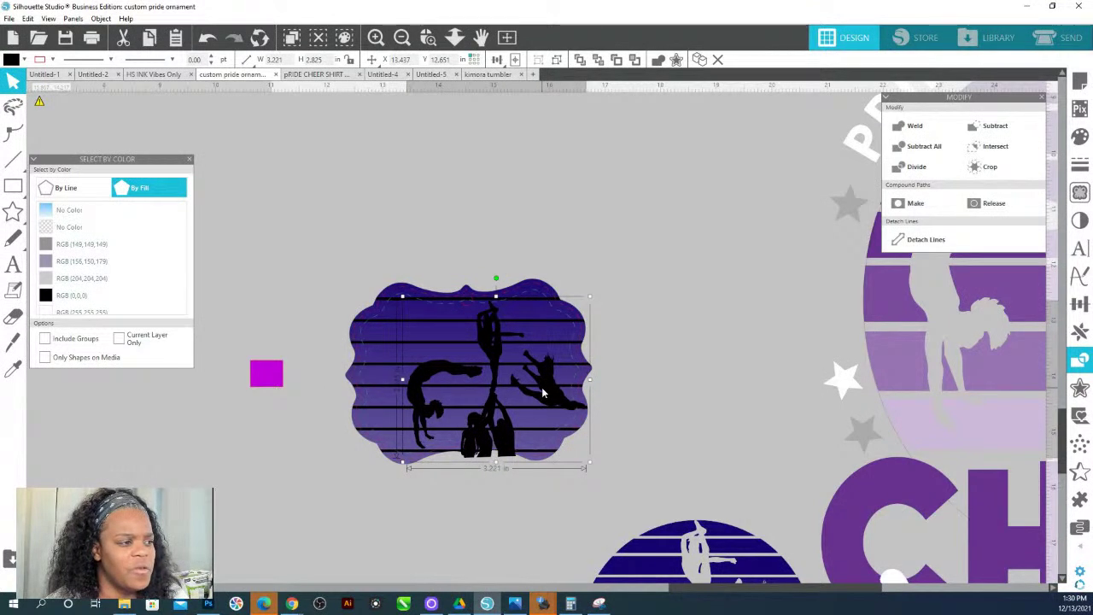
{"action": "left_click", "coordinate": [505, 523]}
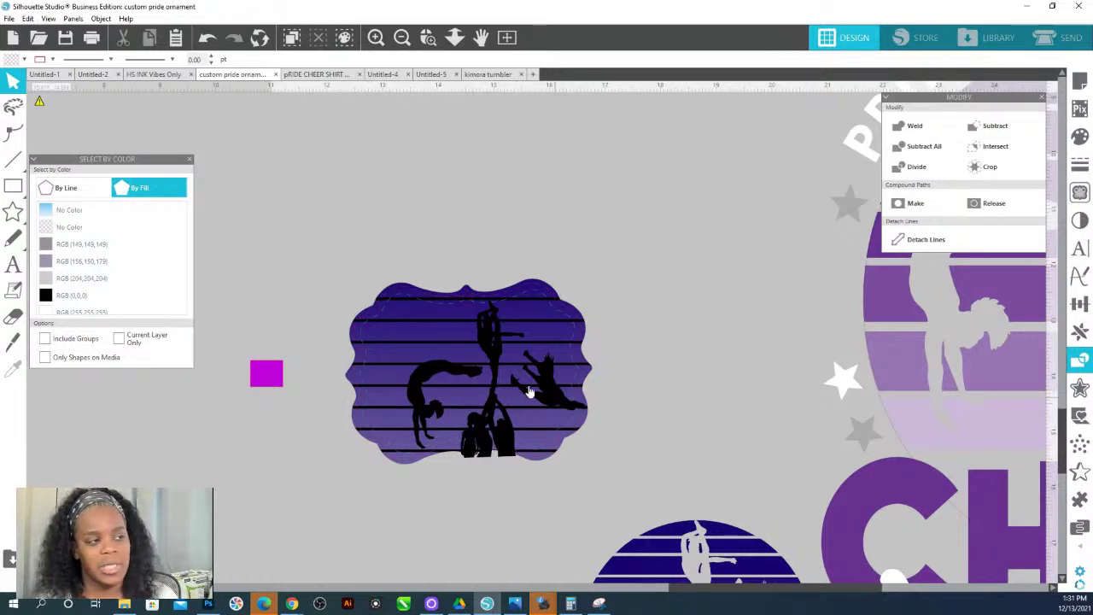
Move the CHEER Mom lettering out of the large Pride Cheerleading design to the empty area beside the ornament.
{"action": "left_click", "coordinate": [454, 36]}
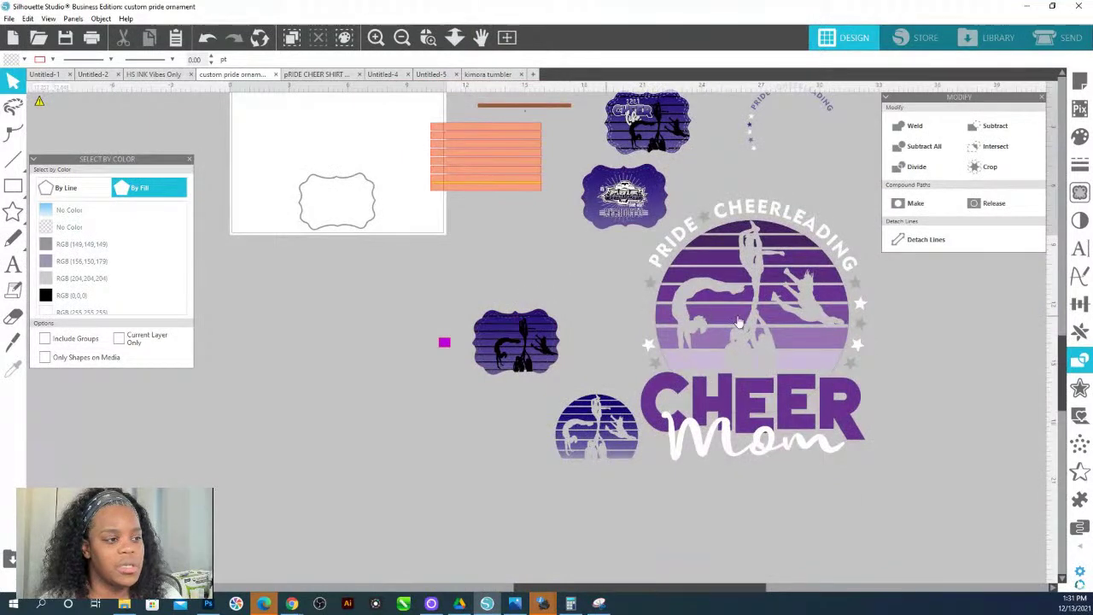
{"action": "left_click", "coordinate": [789, 411]}
{"action": "left_click_drag", "start_coordinate": [803, 430], "coordinate": [359, 419]}
Replace the word Mom in the script text with "life".
{"action": "left_click", "coordinate": [378, 441]}
{"action": "double_click", "coordinate": [405, 441]}
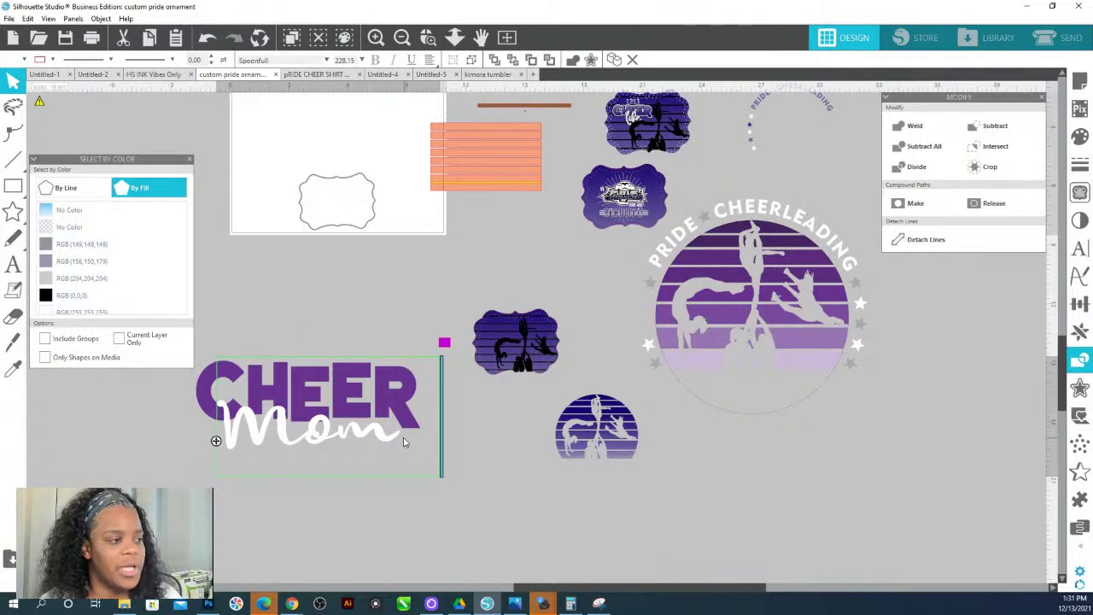
{"action": "left_click_drag", "start_coordinate": [394, 435], "coordinate": [230, 414]}
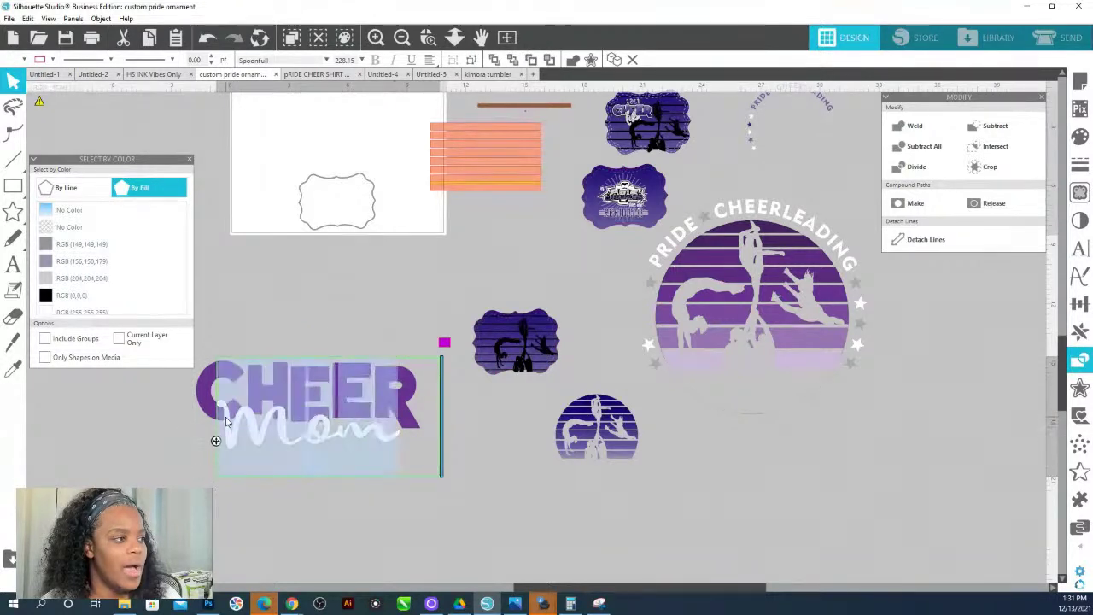
{"action": "type", "text": "life"}
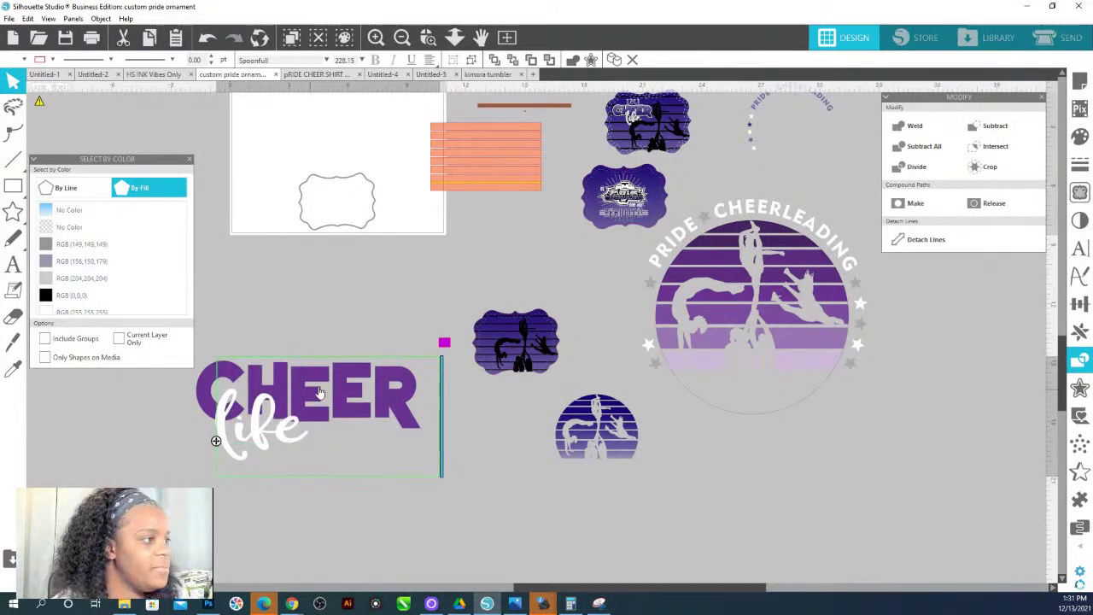
{"action": "left_click", "coordinate": [341, 310]}
Move the life text under the end of CHEER and enlarge its text box to about 13.19 in wide.
{"action": "left_click_drag", "start_coordinate": [273, 421], "coordinate": [359, 425]}
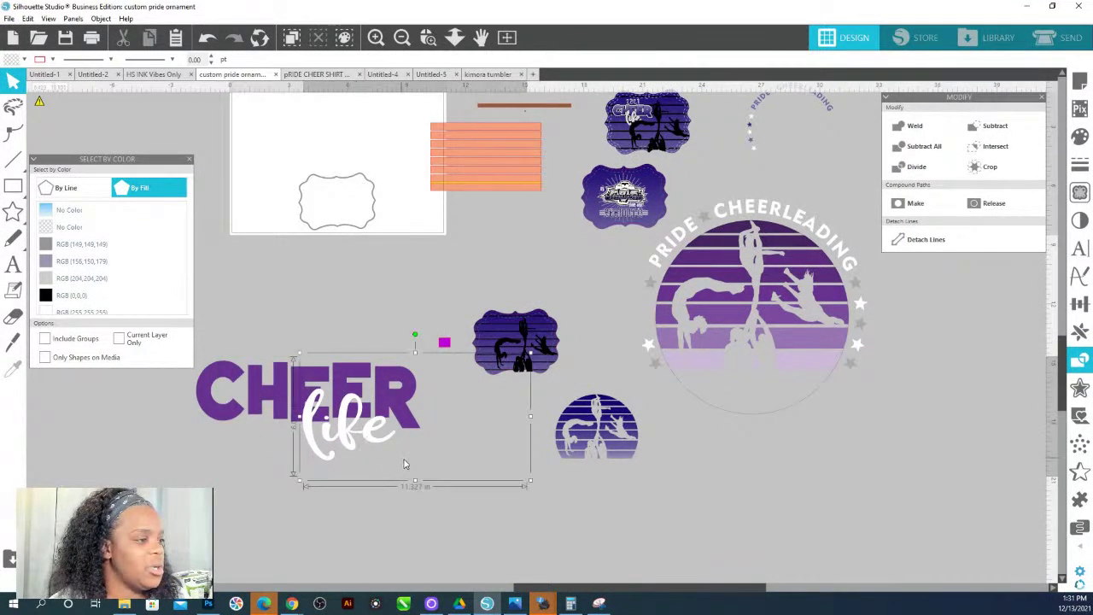
{"action": "left_click_drag", "start_coordinate": [527, 488], "coordinate": [564, 505]}
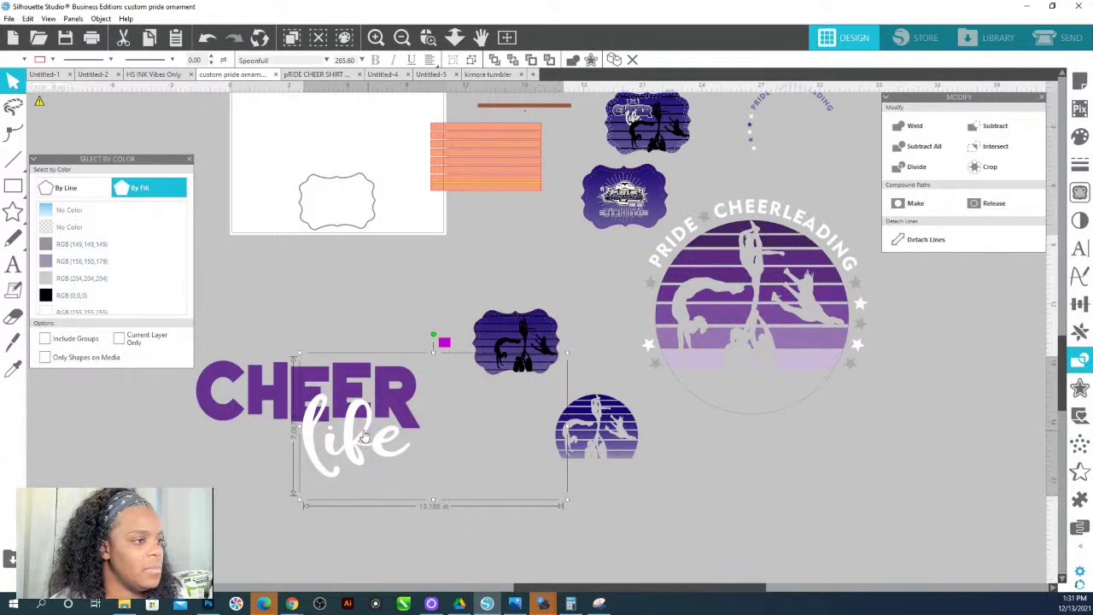
{"action": "left_click", "coordinate": [378, 555]}
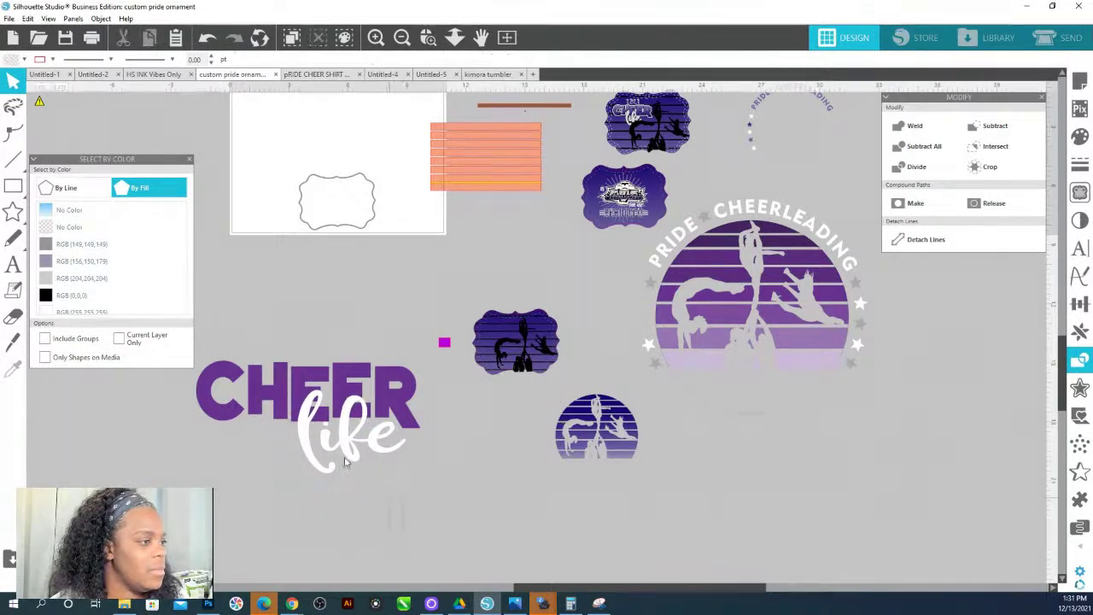
Select the CHEER and life lettering together and open their editing and arrangement commands.
{"action": "left_click", "coordinate": [240, 390]}
{"action": "left_click", "coordinate": [395, 476], "text": "shift"}
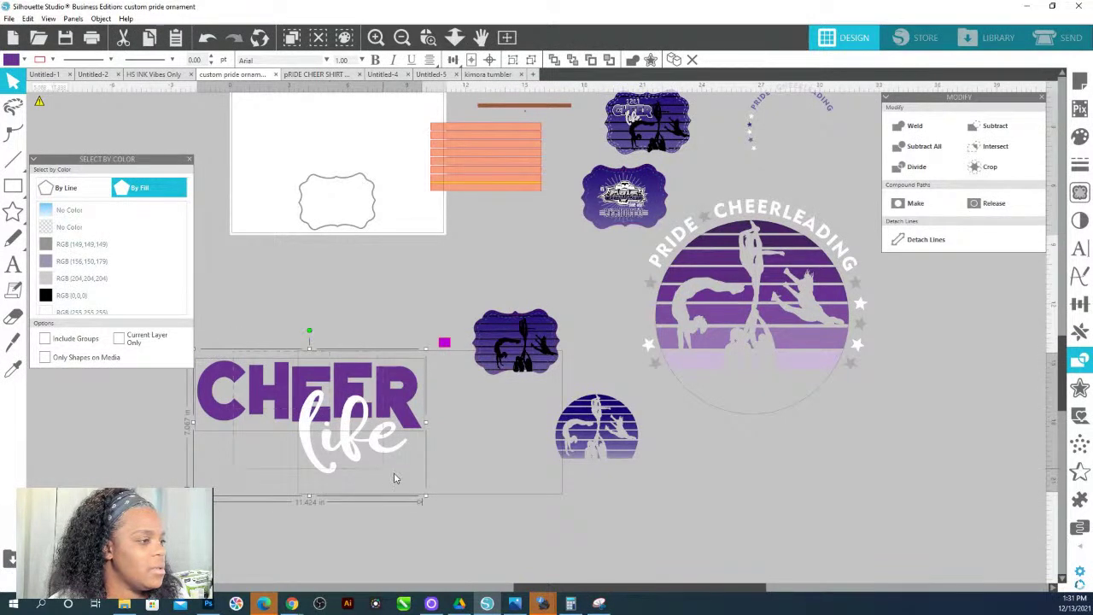
{"action": "right_click", "coordinate": [391, 395]}
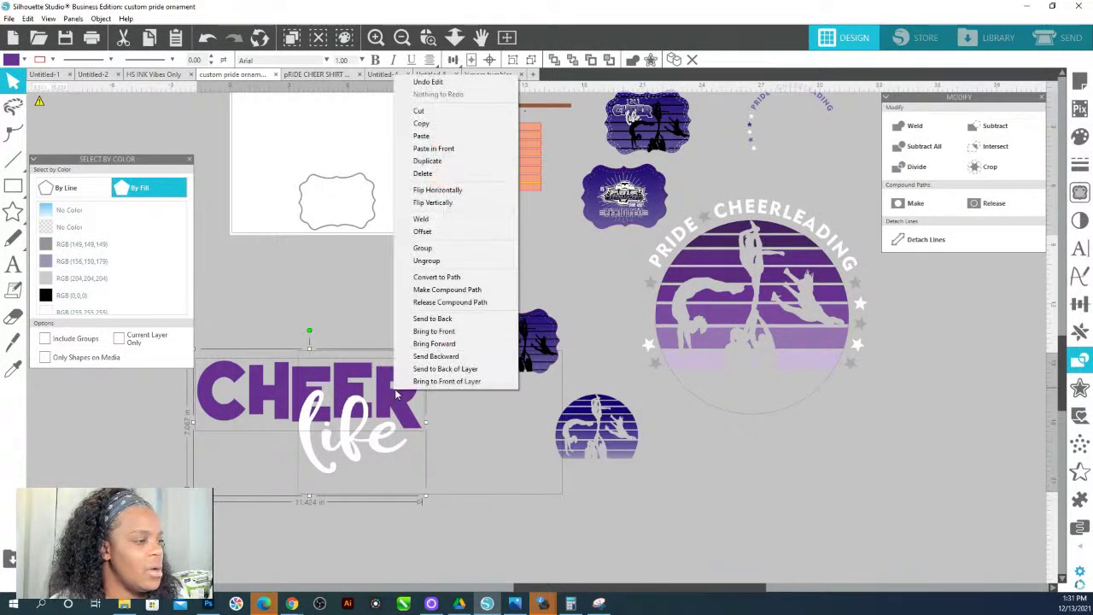
Group the CHEER life lettering and create a 0.125 in rounded offset around it.
{"action": "left_click", "coordinate": [422, 248]}
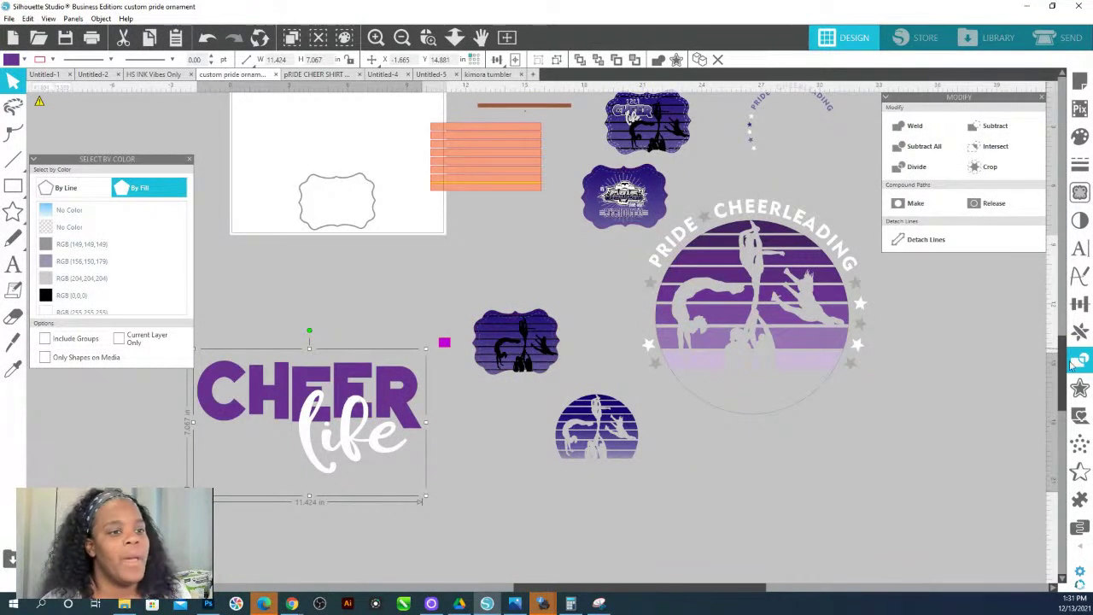
{"action": "left_click", "coordinate": [1080, 387]}
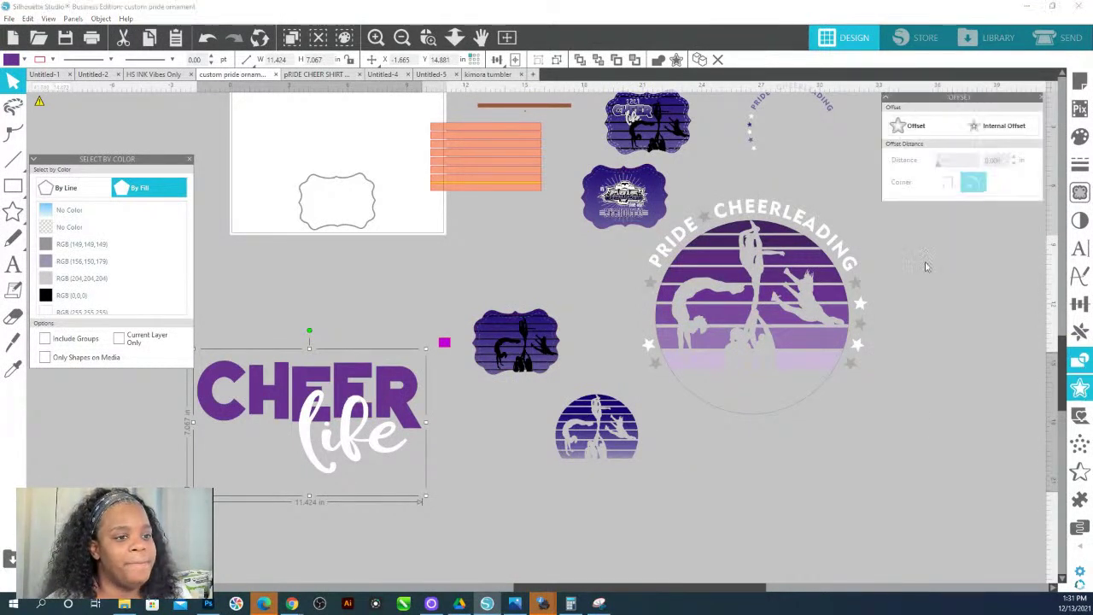
{"action": "left_click", "coordinate": [904, 130]}
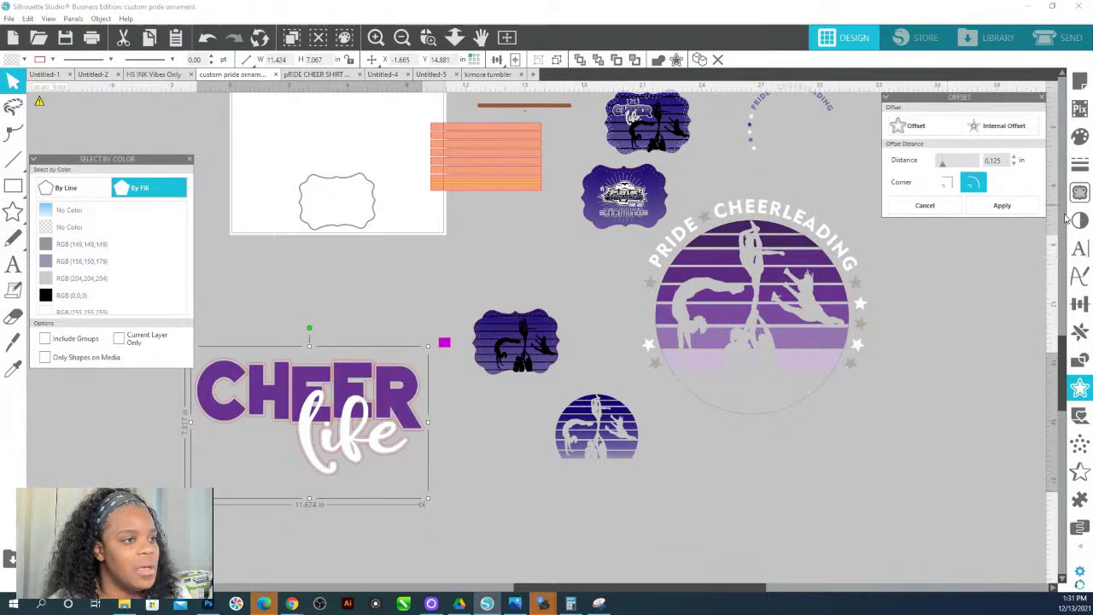
Fill the offset behind the CHEER life lettering with black and remove its line color.
{"action": "left_click", "coordinate": [1081, 139]}
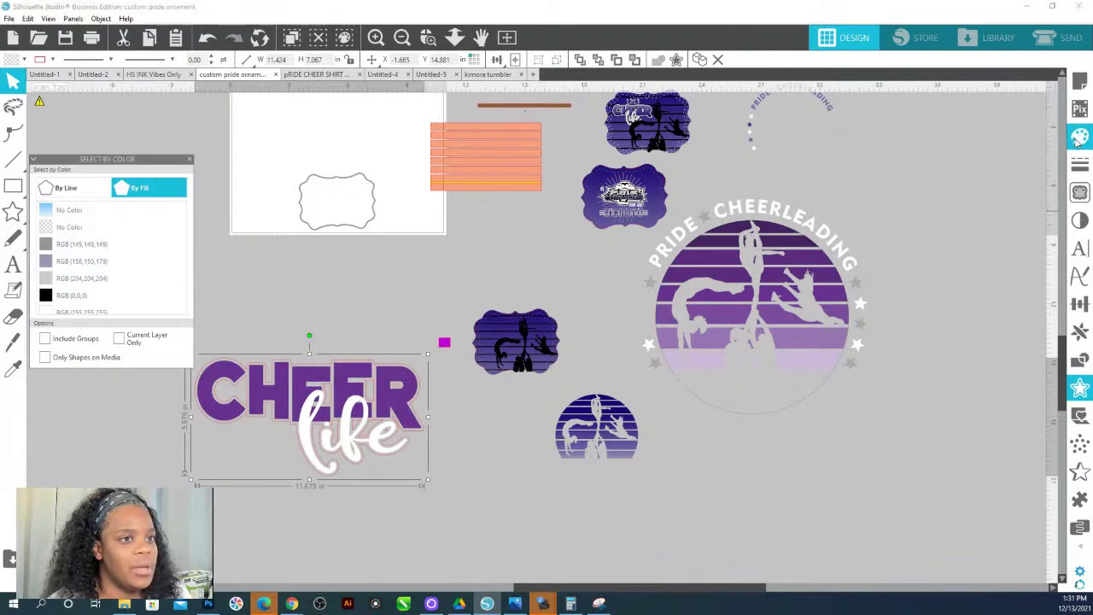
{"action": "left_click", "coordinate": [1033, 175]}
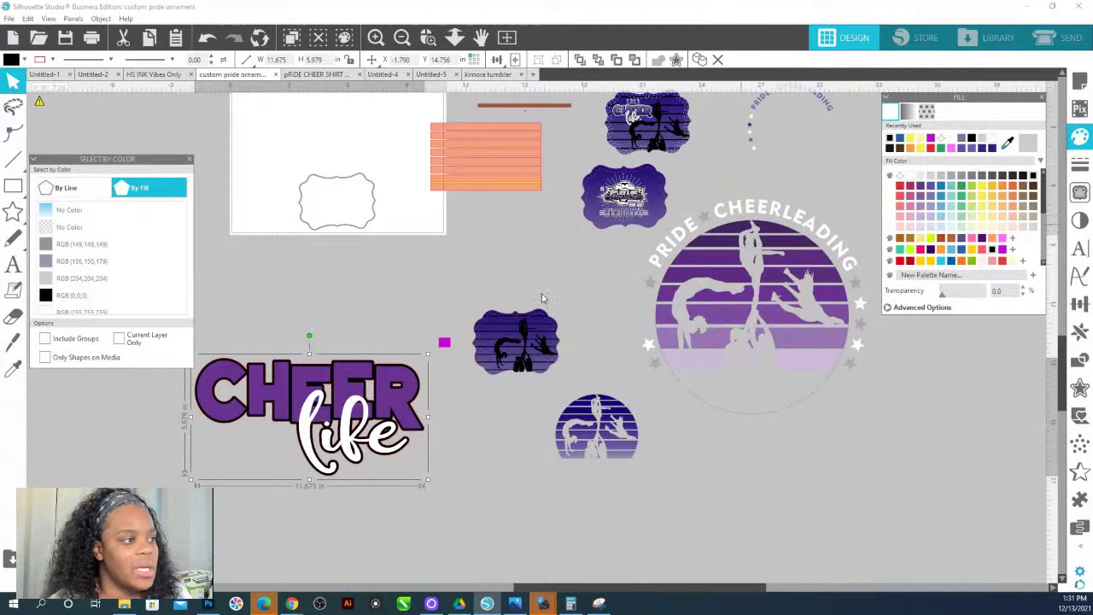
{"action": "left_click", "coordinate": [52, 59]}
{"action": "left_click", "coordinate": [48, 104]}
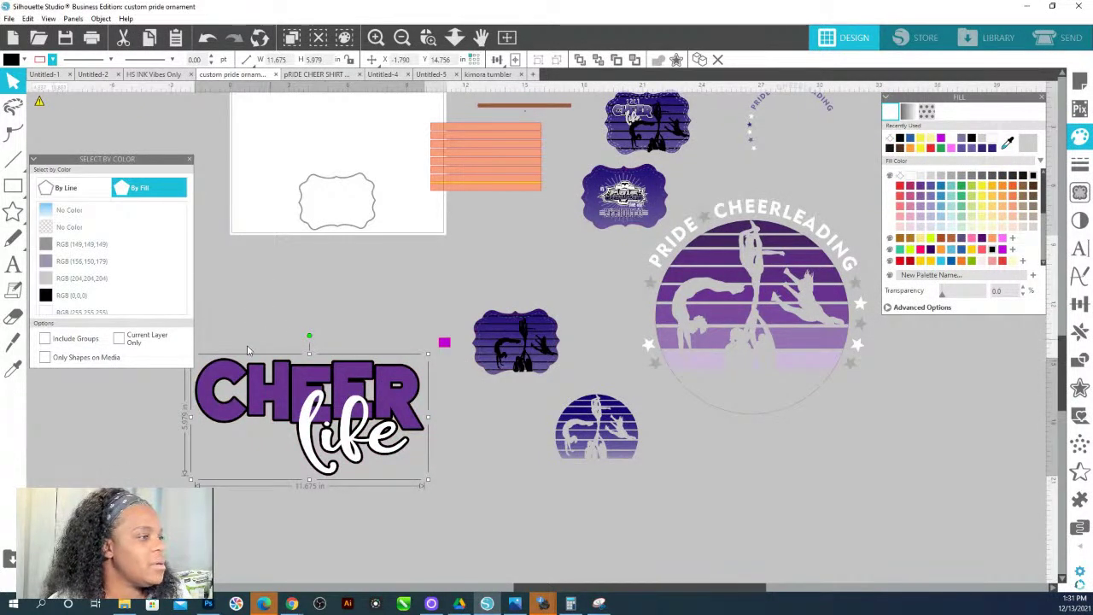
{"action": "right_click", "coordinate": [381, 431]}
{"action": "left_click", "coordinate": [318, 307]}
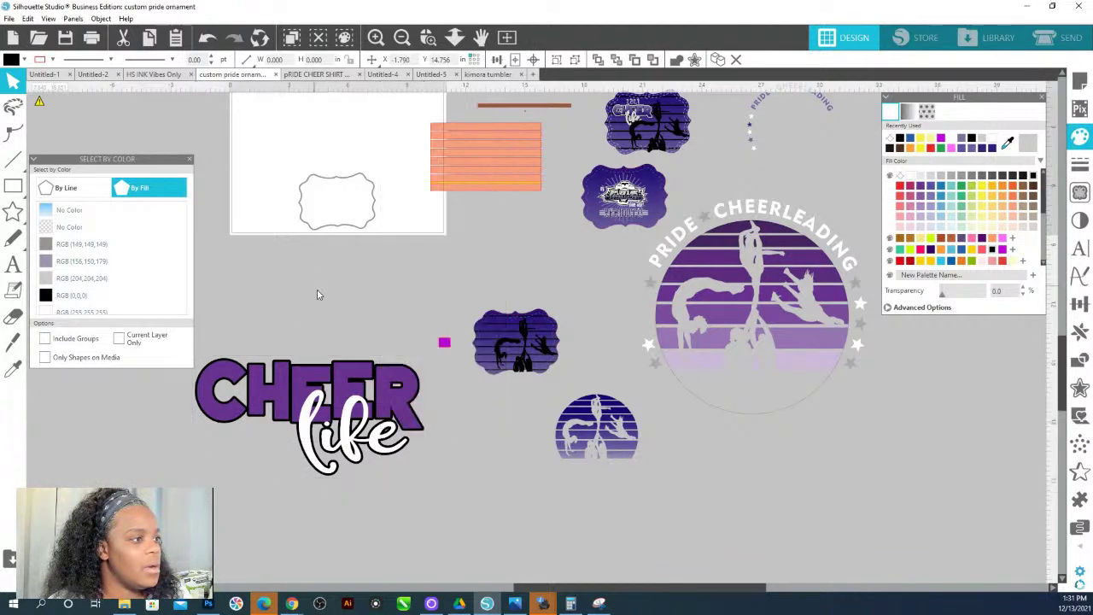
Ungroup the CHEER life lettering so that the two words are separate objects.
{"action": "left_click", "coordinate": [428, 37]}
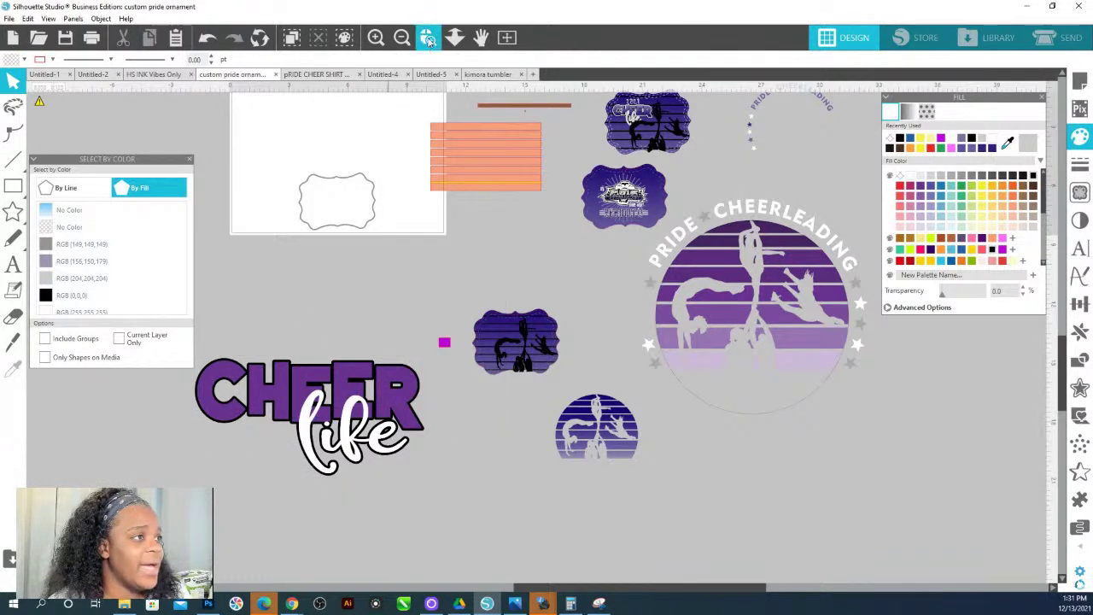
{"action": "left_click_drag", "start_coordinate": [276, 342], "coordinate": [410, 508]}
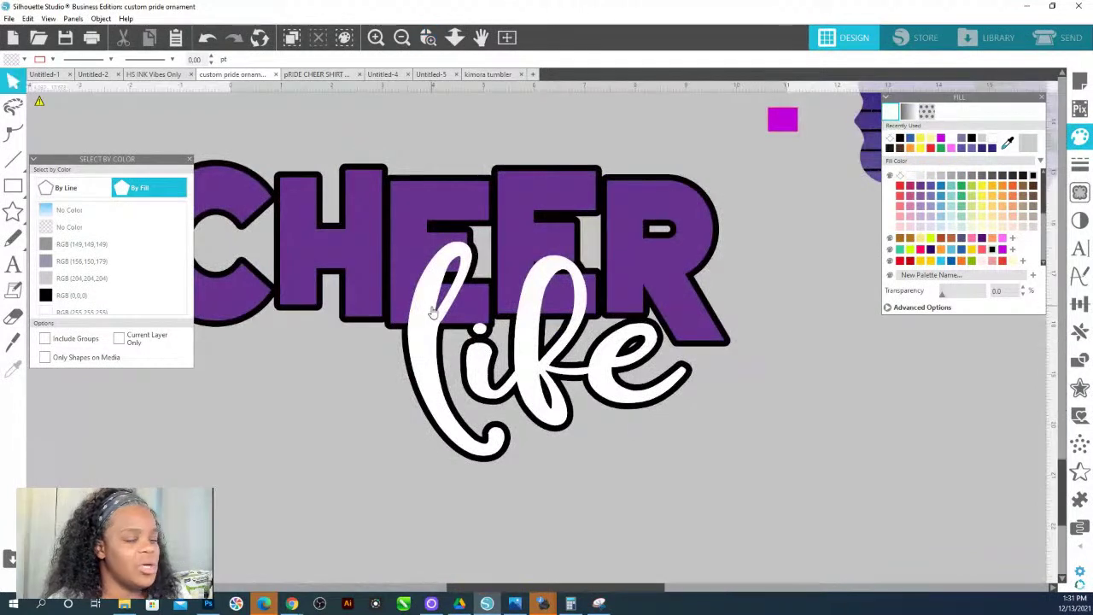
{"action": "left_click", "coordinate": [420, 327]}
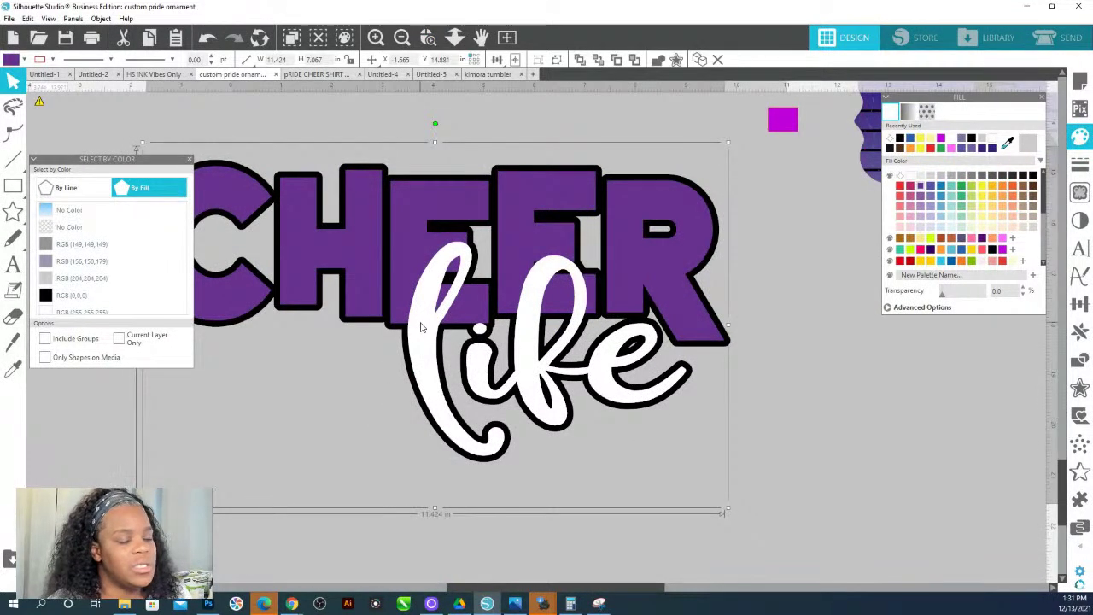
{"action": "right_click", "coordinate": [420, 327]}
{"action": "left_click", "coordinate": [450, 194]}
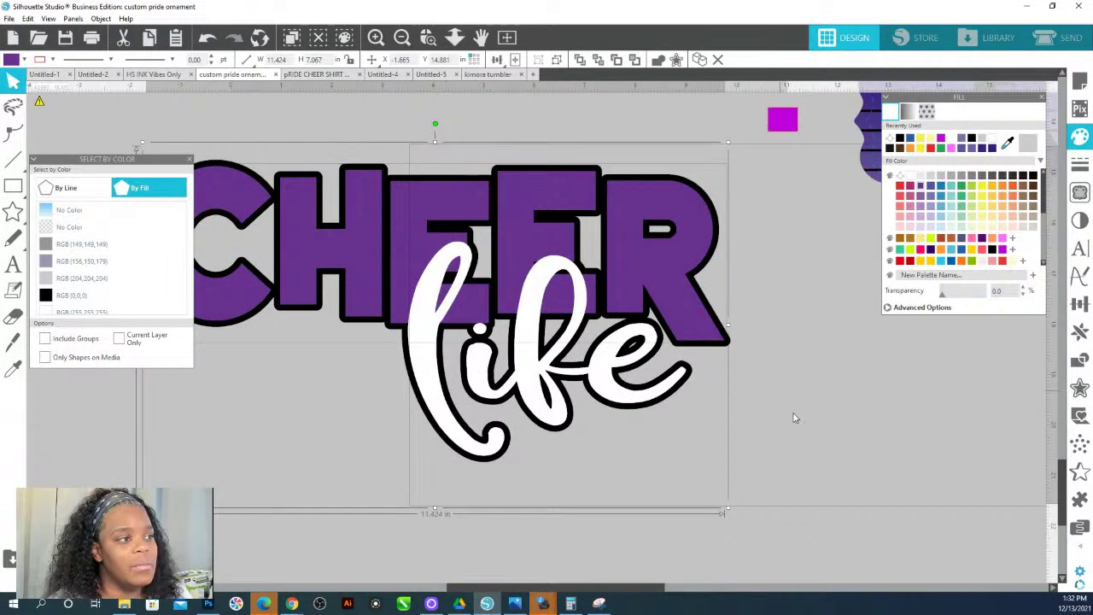
{"action": "left_click", "coordinate": [798, 419]}
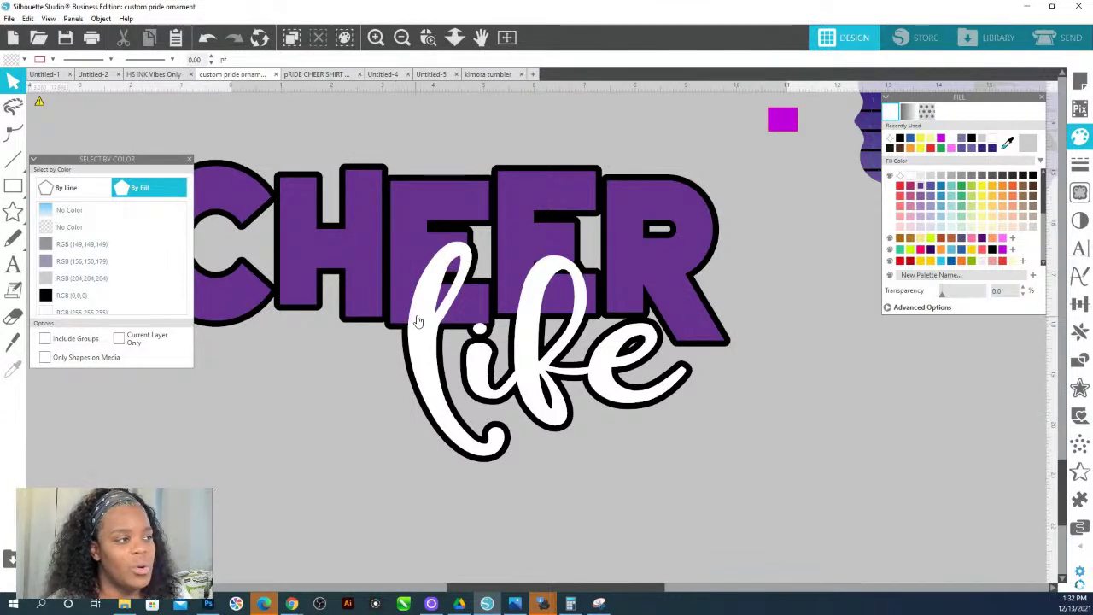
Create a 0.125 in rounded offset around the word life only.
{"action": "left_click", "coordinate": [420, 319]}
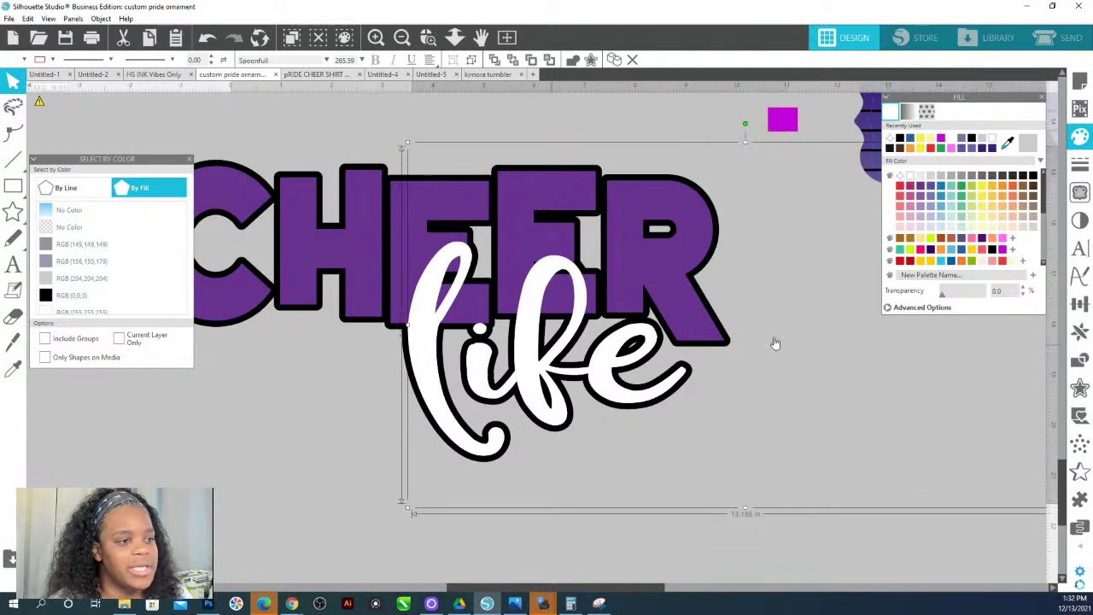
{"action": "left_click", "coordinate": [1079, 387]}
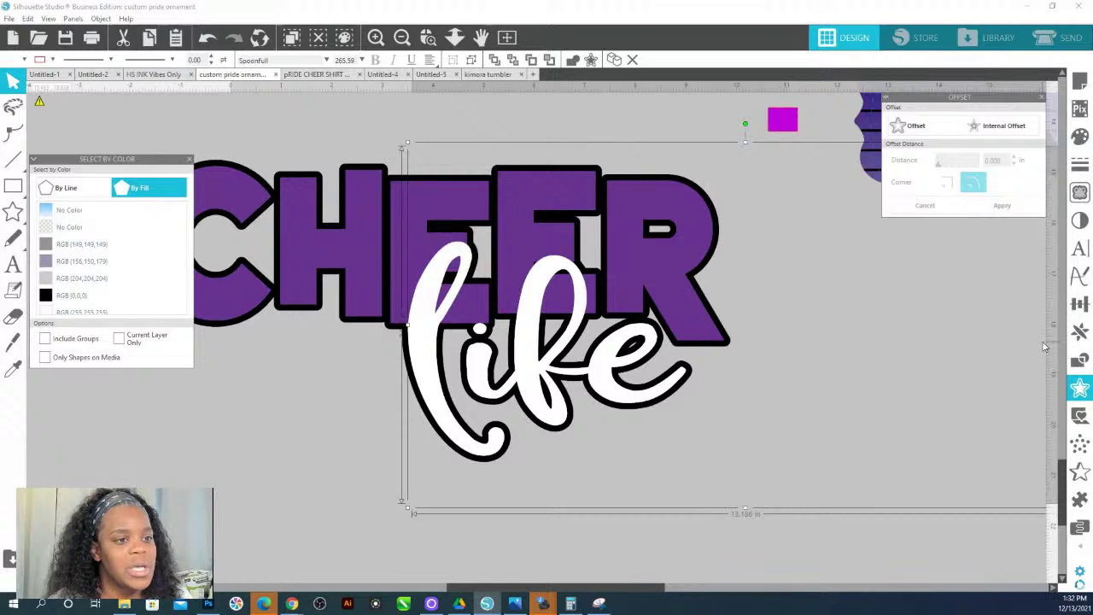
{"action": "left_click", "coordinate": [912, 128]}
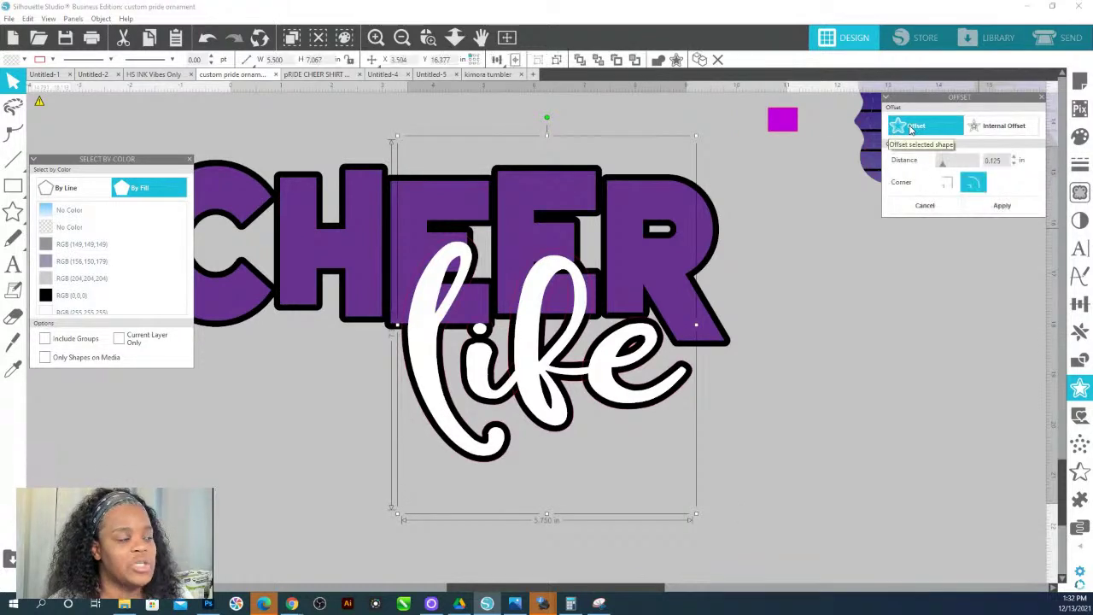
{"action": "left_click", "coordinate": [1002, 205]}
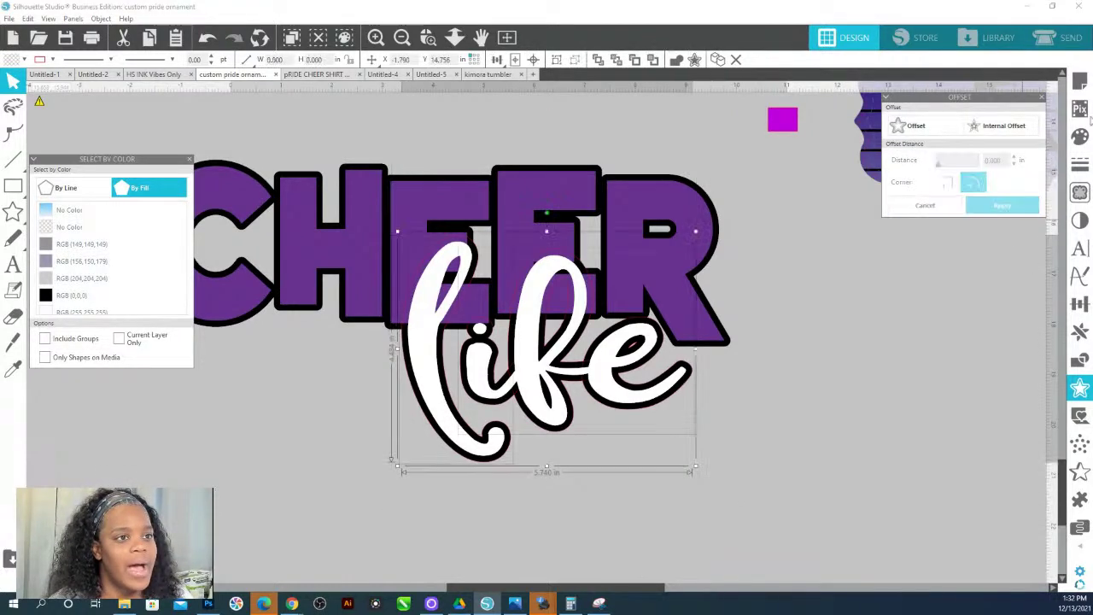
Fill the offset around life with black and remove the line color from the whole CHEER life design.
{"action": "left_click", "coordinate": [1080, 136]}
{"action": "left_click", "coordinate": [1031, 178]}
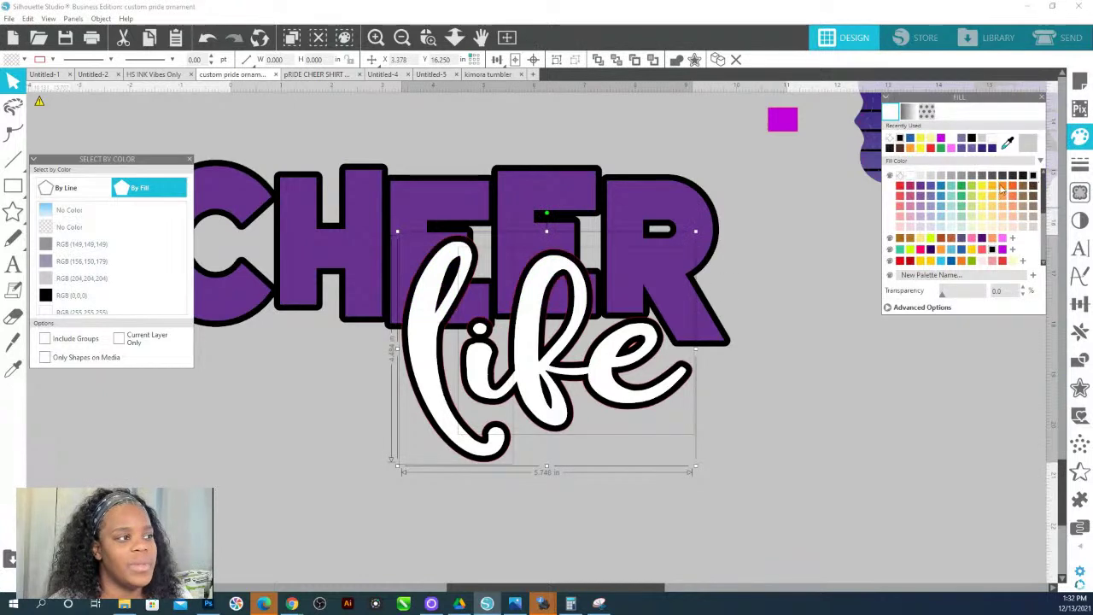
{"action": "left_click", "coordinate": [397, 180]}
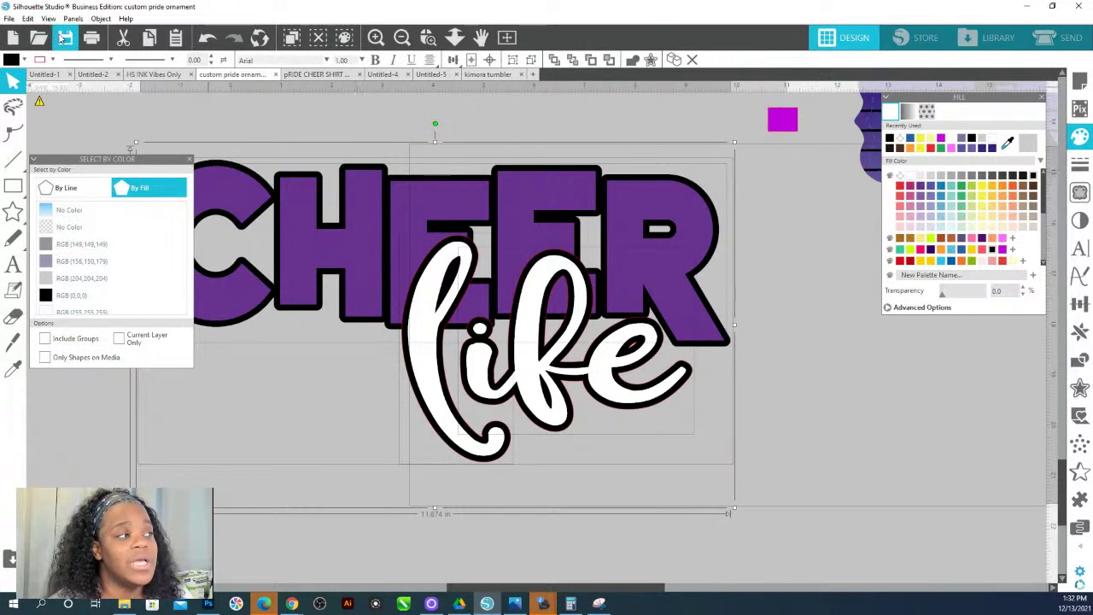
{"action": "left_click", "coordinate": [24, 60]}
{"action": "left_click", "coordinate": [52, 60]}
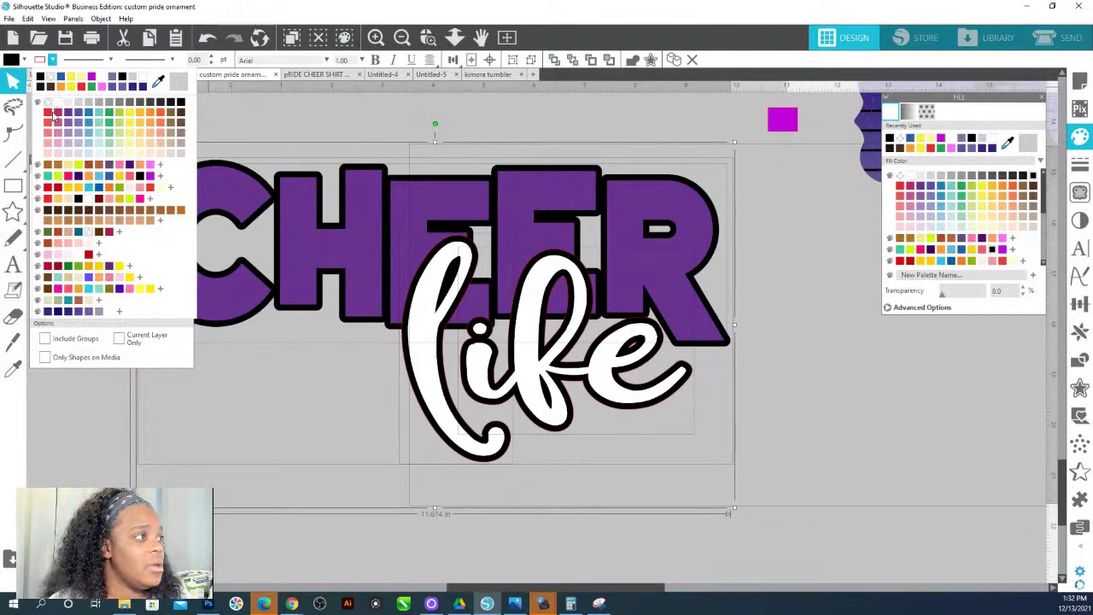
Group all the CHEER life lettering and offsets and scale the group down to about 10.94 in wide.
{"action": "right_click", "coordinate": [297, 215]}
{"action": "left_click", "coordinate": [333, 402]}
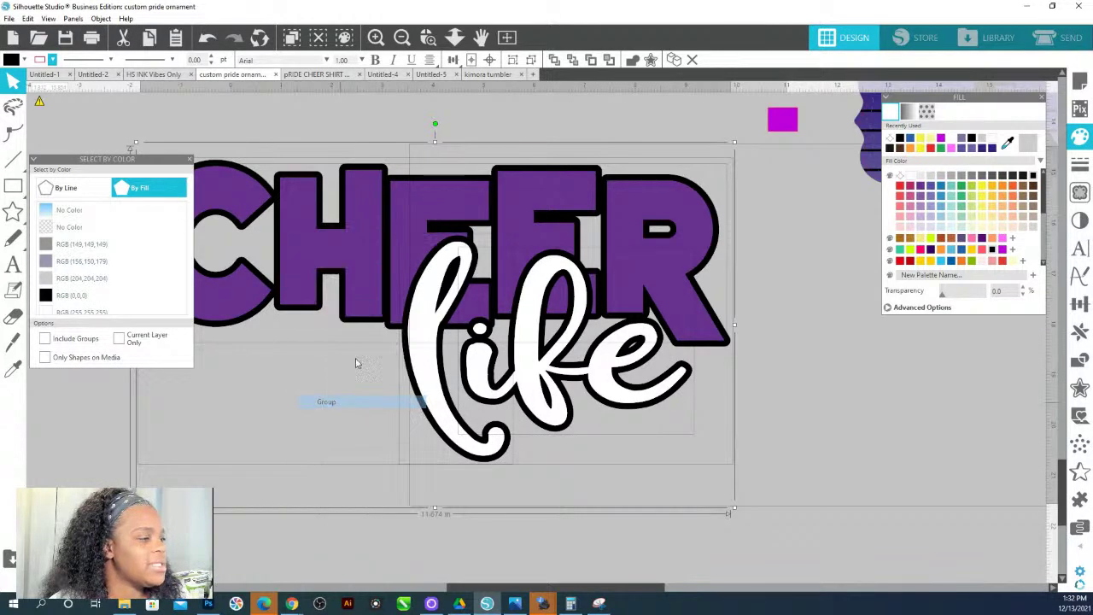
{"action": "left_click", "coordinate": [454, 37]}
{"action": "left_click_drag", "start_coordinate": [477, 279], "coordinate": [458, 144]}
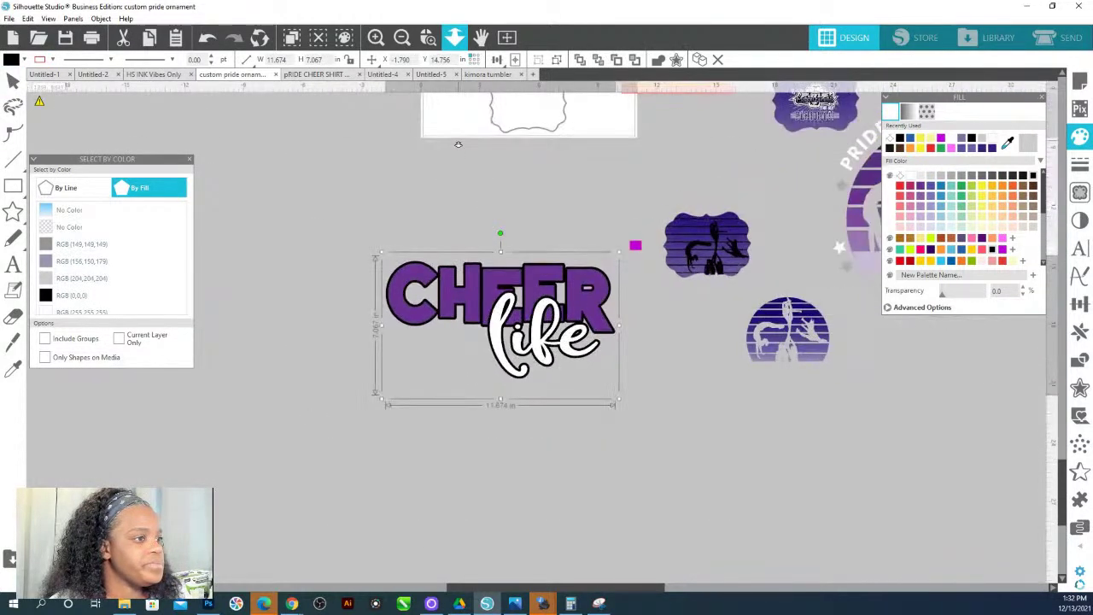
{"action": "key", "text": "Escape"}
{"action": "mouse_move", "coordinate": [620, 404]}
{"action": "left_mouse_down"}
{"action": "mouse_move", "coordinate": [491, 369]}
{"action": "mouse_move", "coordinate": [607, 373]}
{"action": "mouse_move", "coordinate": [605, 395]}
{"action": "left_mouse_up"}
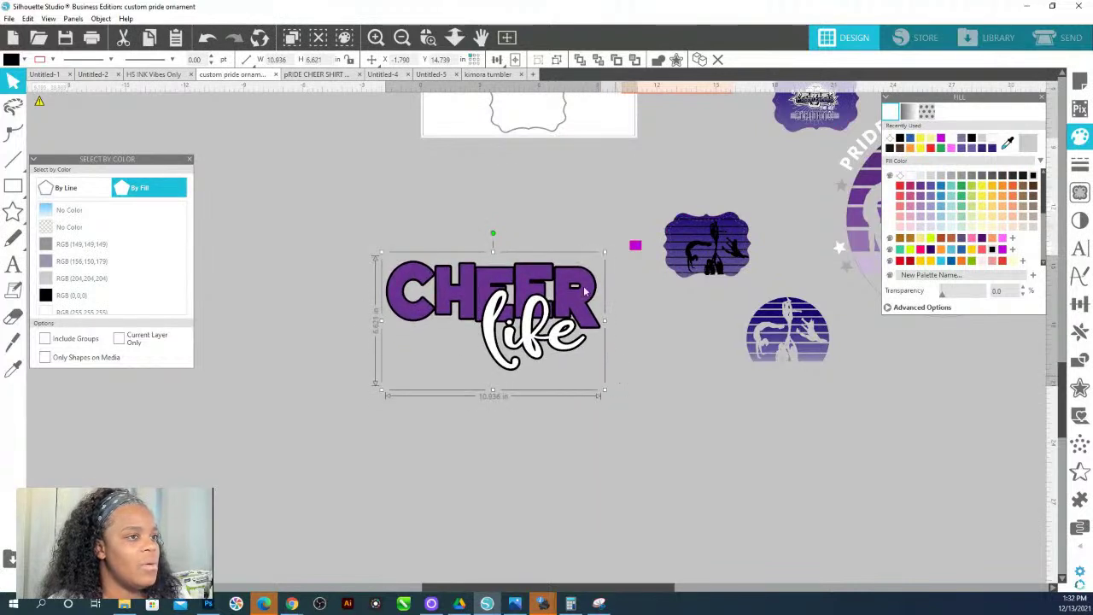
{"action": "left_click", "coordinate": [554, 150]}
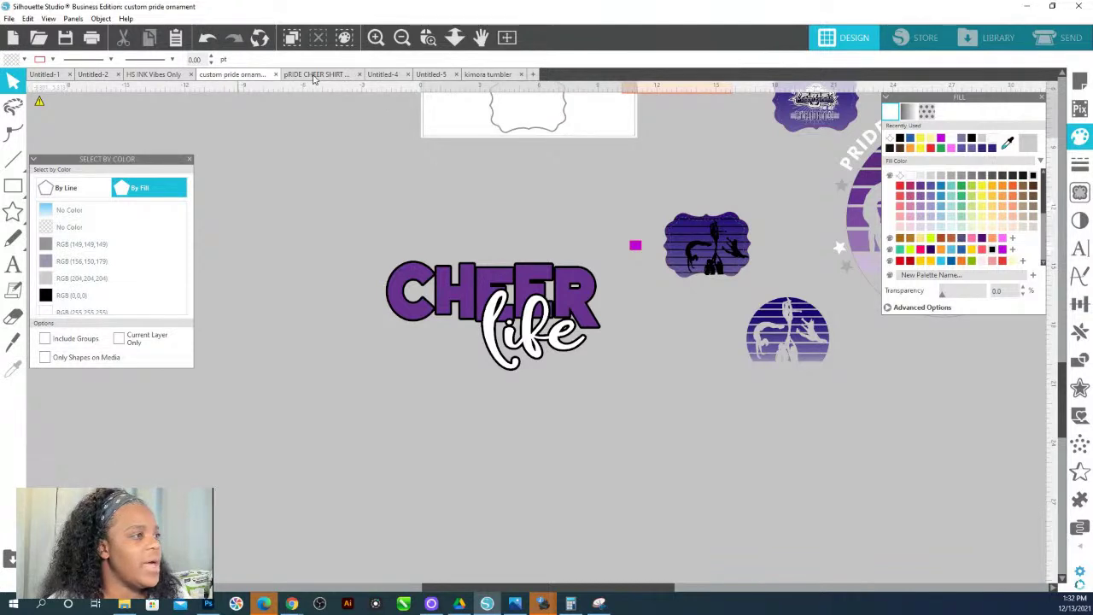
Copy the purple gradient rectangle behind the Pride Cheerleading circle in the tumbler document.
{"action": "left_click", "coordinate": [304, 76]}
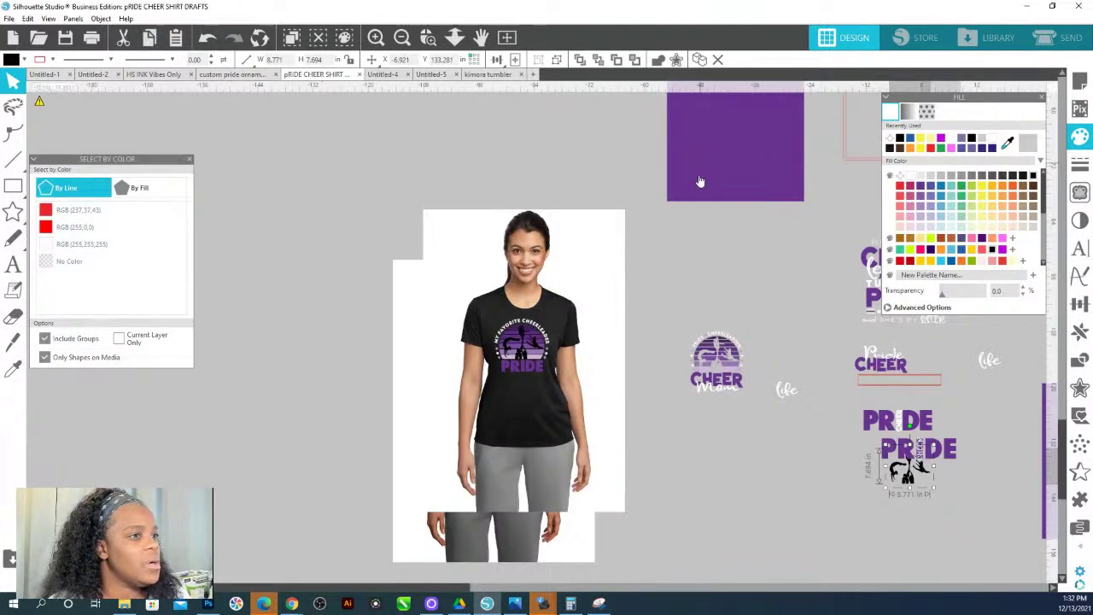
{"action": "left_click", "coordinate": [505, 73]}
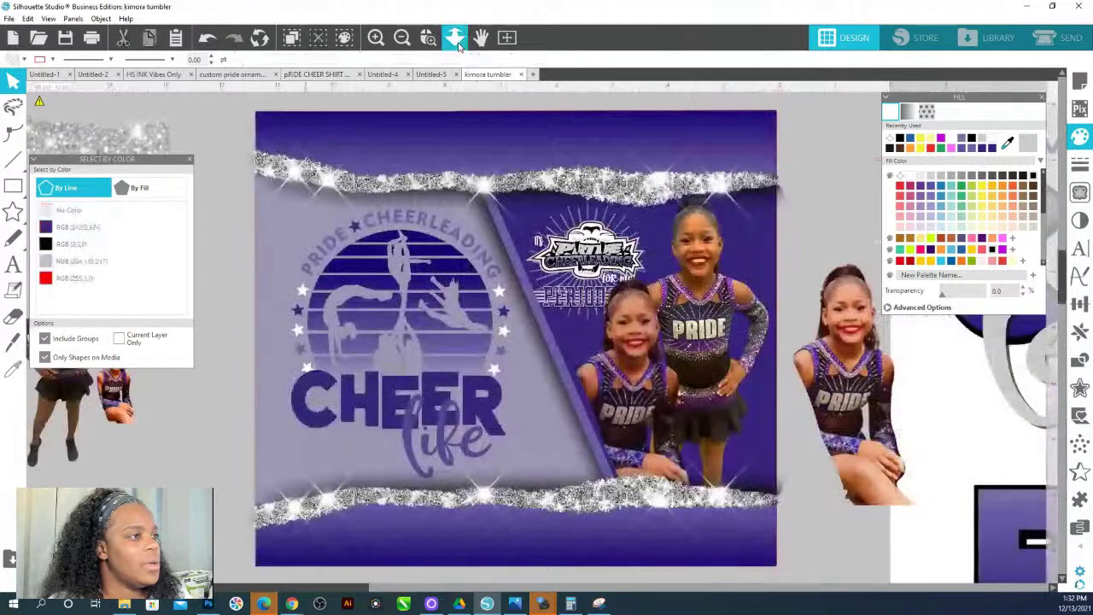
{"action": "left_click", "coordinate": [455, 40]}
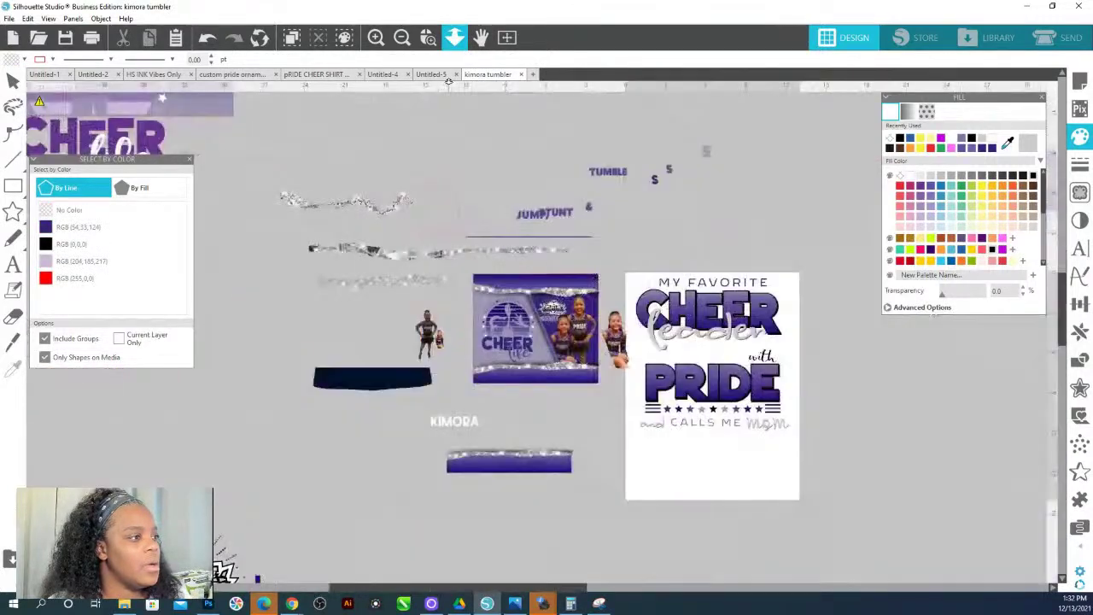
{"action": "scroll", "coordinate": [353, 154], "scroll_direction": "up", "scroll_amount": 3}
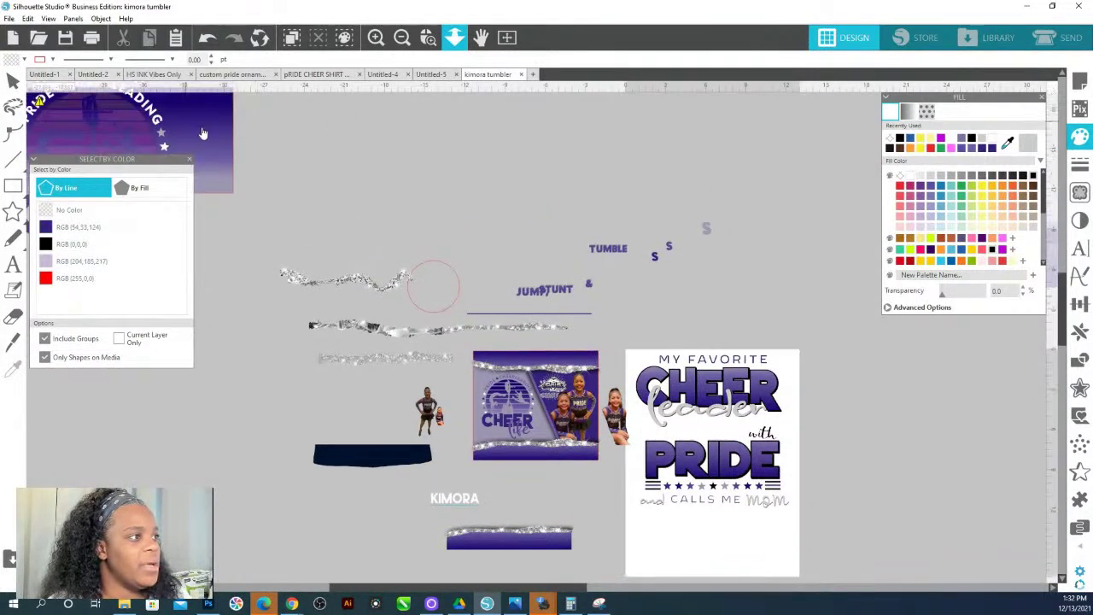
{"action": "left_click", "coordinate": [203, 133]}
{"action": "key", "text": "i"}
Paste the gradient rectangle into the custom pride ornament document over the lettering and scale it to about 15.43 by 5.81 in.
{"action": "left_click", "coordinate": [313, 75]}
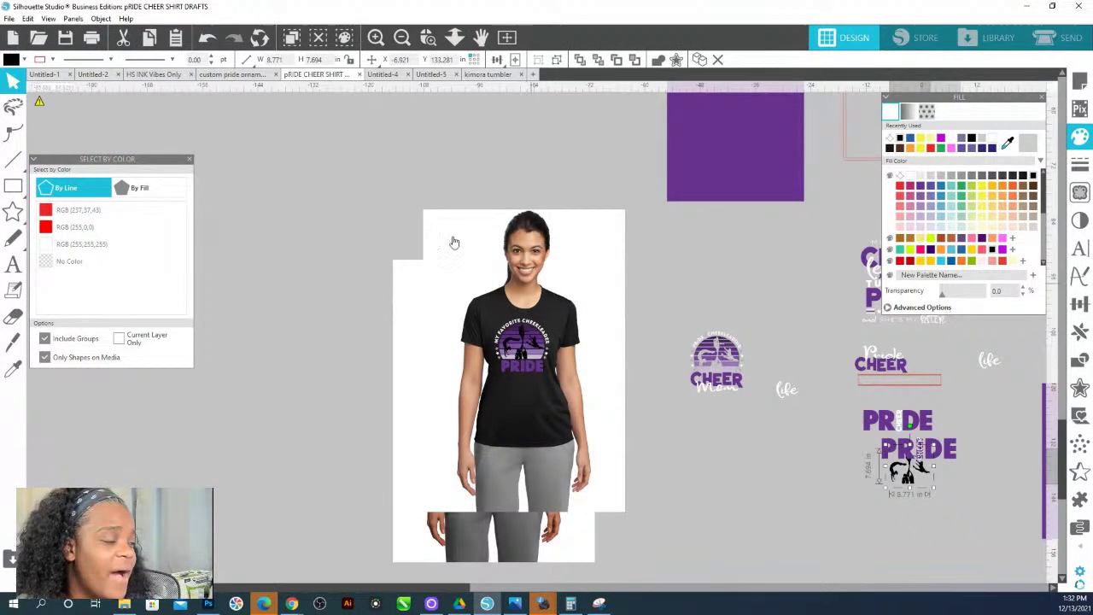
{"action": "left_click", "coordinate": [209, 76]}
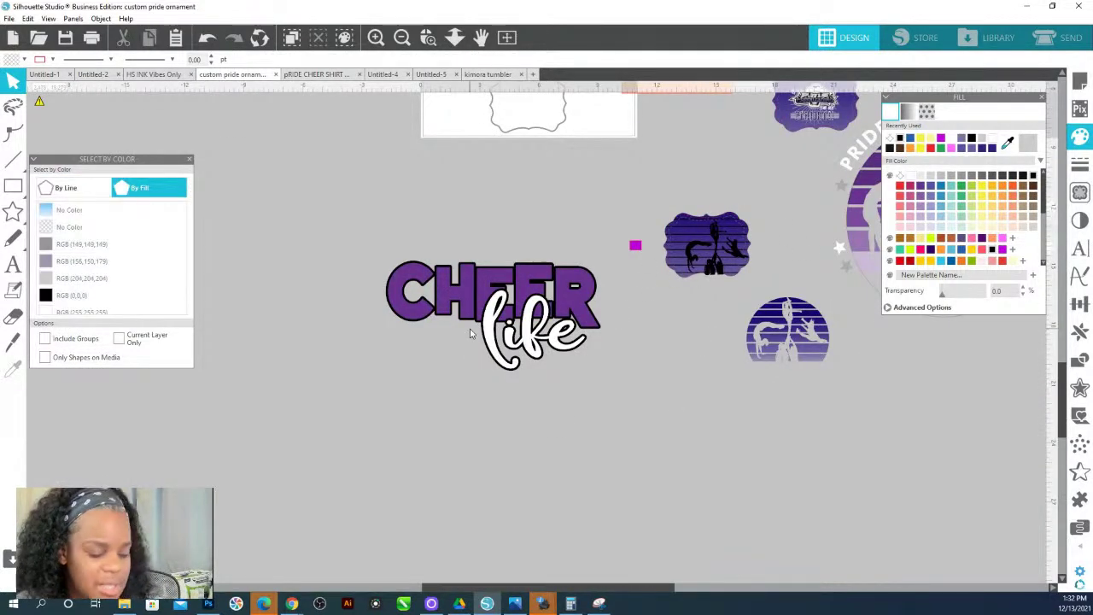
{"action": "key", "text": "ctrl+v"}
{"action": "left_click_drag", "start_coordinate": [513, 339], "coordinate": [489, 309]}
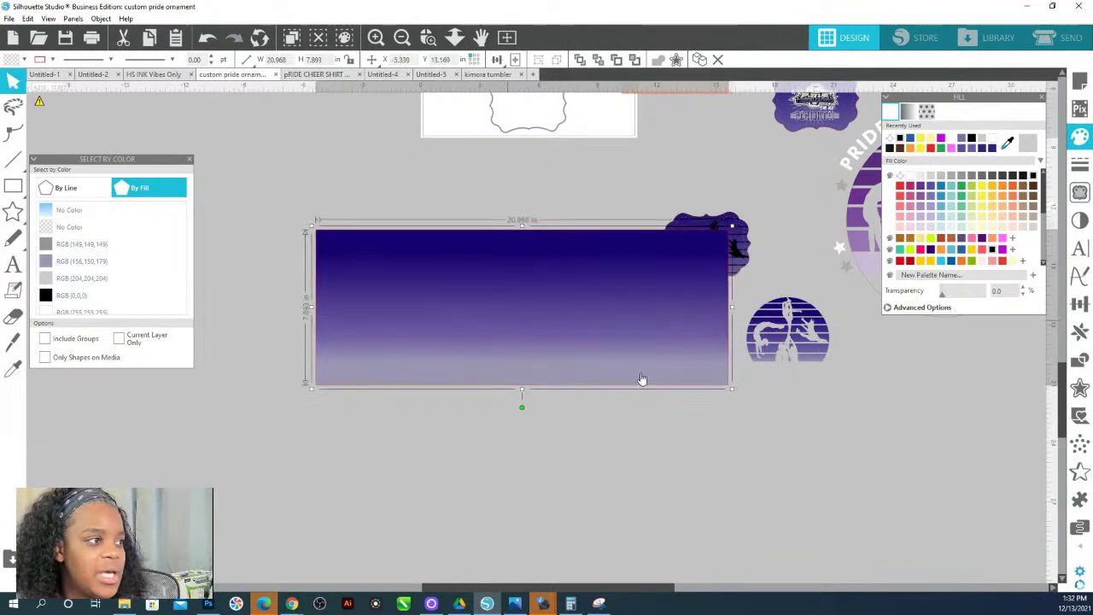
{"action": "left_click_drag", "start_coordinate": [733, 390], "coordinate": [639, 352]}
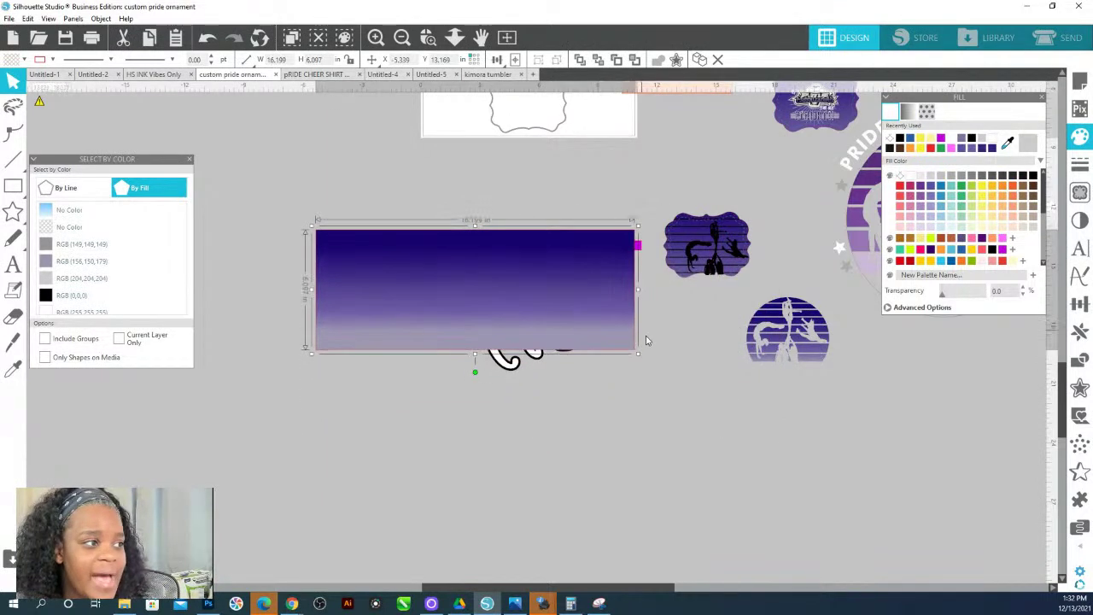
{"action": "left_click_drag", "start_coordinate": [312, 227], "coordinate": [327, 234]}
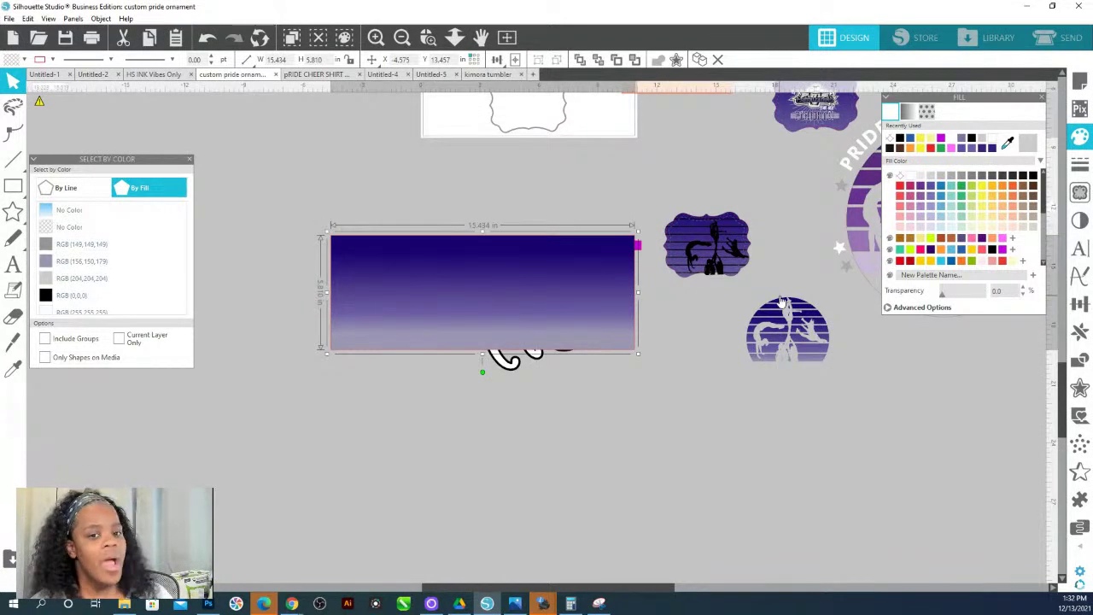
Send the gradient rectangle to the back and shrink it to about 11.10 by 3.75 in behind the word CHEER.
{"action": "right_click", "coordinate": [516, 297]}
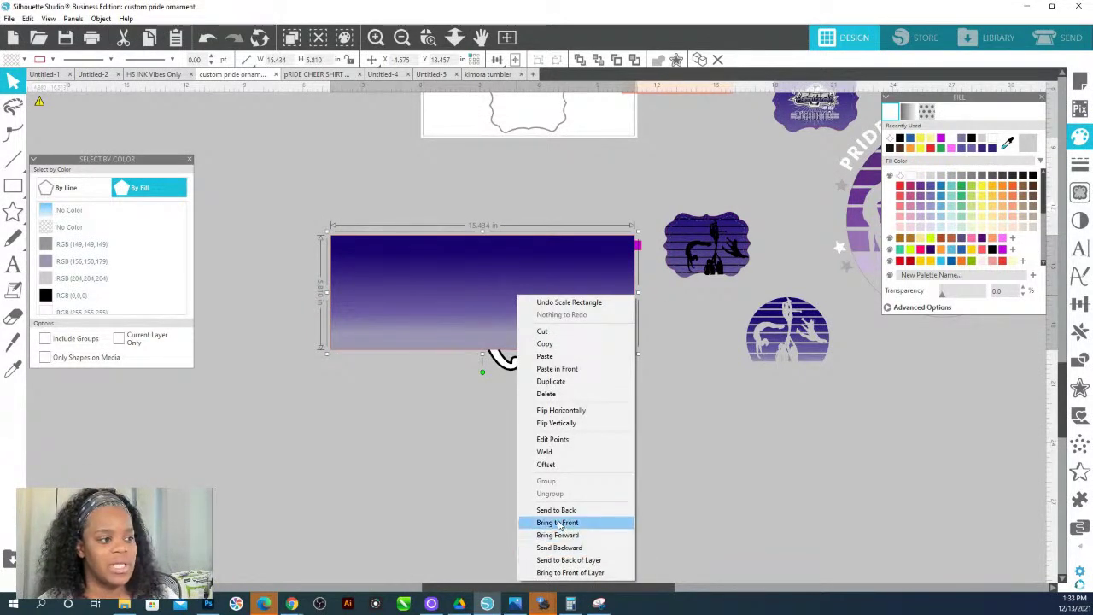
{"action": "left_click", "coordinate": [556, 509]}
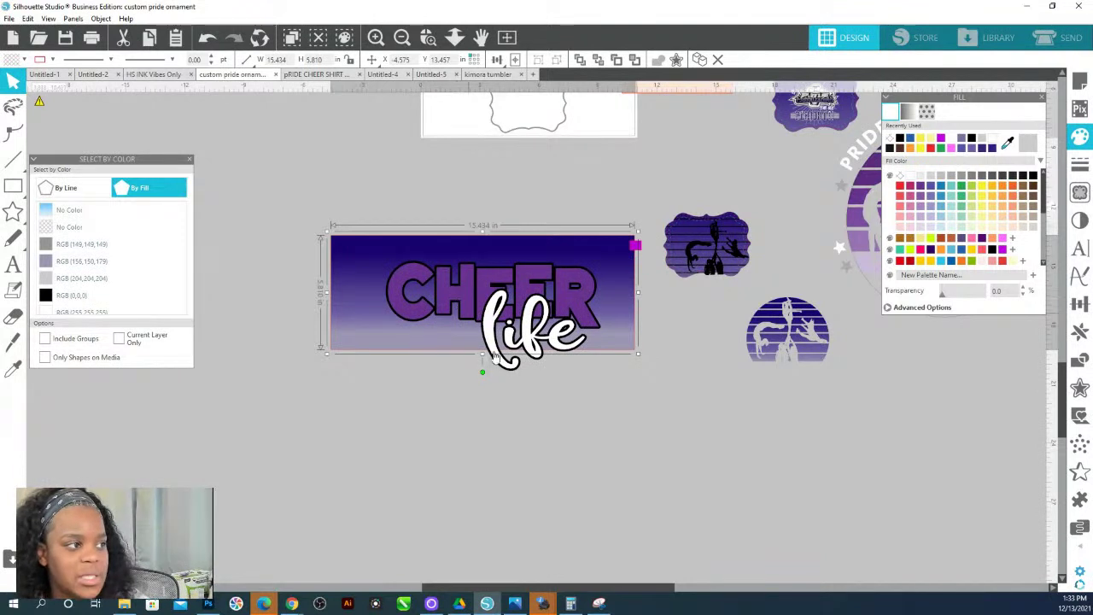
{"action": "left_click_drag", "start_coordinate": [331, 350], "coordinate": [381, 334]}
{"action": "left_click_drag", "start_coordinate": [635, 239], "coordinate": [598, 268]}
{"action": "mouse_move", "coordinate": [493, 340]}
{"action": "left_mouse_down"}
{"action": "mouse_move", "coordinate": [495, 328]}
{"action": "mouse_move", "coordinate": [499, 339]}
{"action": "left_mouse_up"}
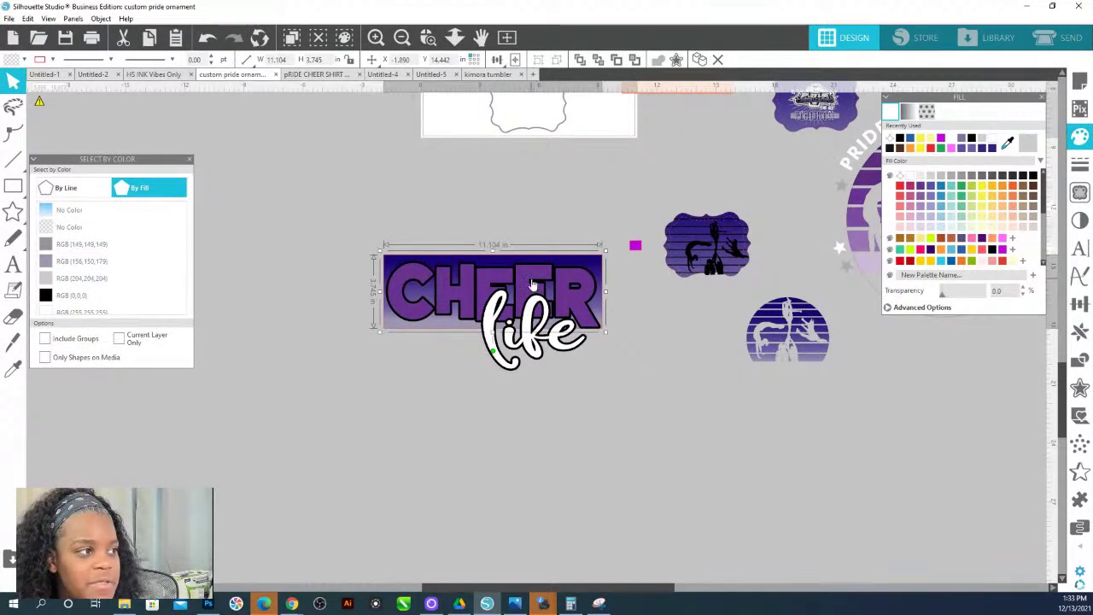
Ungroup the CHEER life lettering and crop the gradient rectangle to the purple CHEER letters.
{"action": "left_click", "coordinate": [529, 286]}
{"action": "left_click", "coordinate": [528, 279]}
{"action": "right_click", "coordinate": [529, 279]}
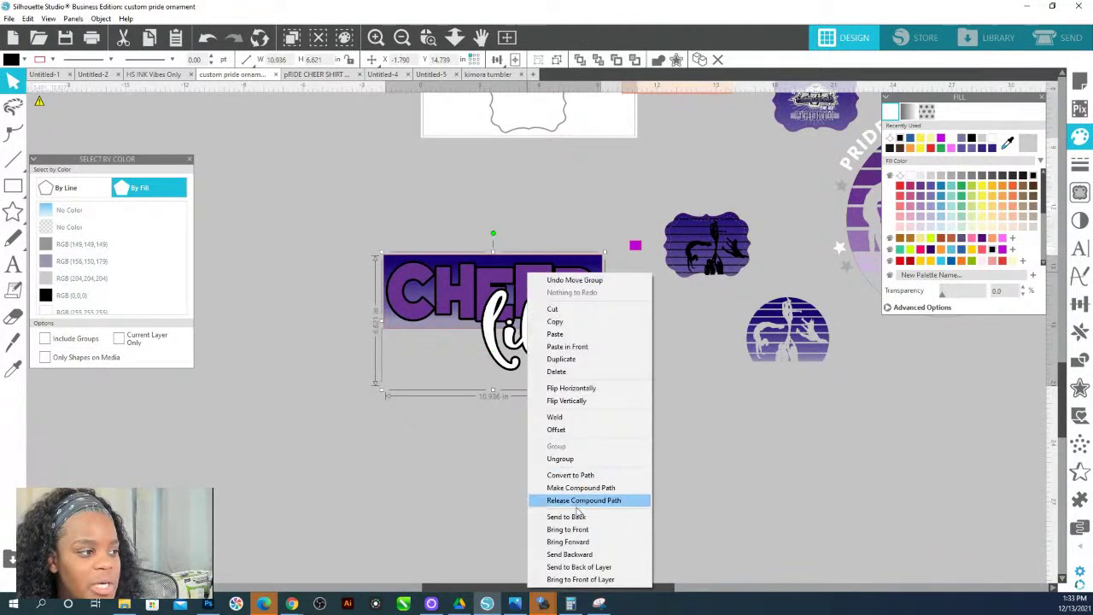
{"action": "left_click", "coordinate": [547, 457]}
{"action": "left_click", "coordinate": [580, 481]}
{"action": "left_click", "coordinate": [529, 278]}
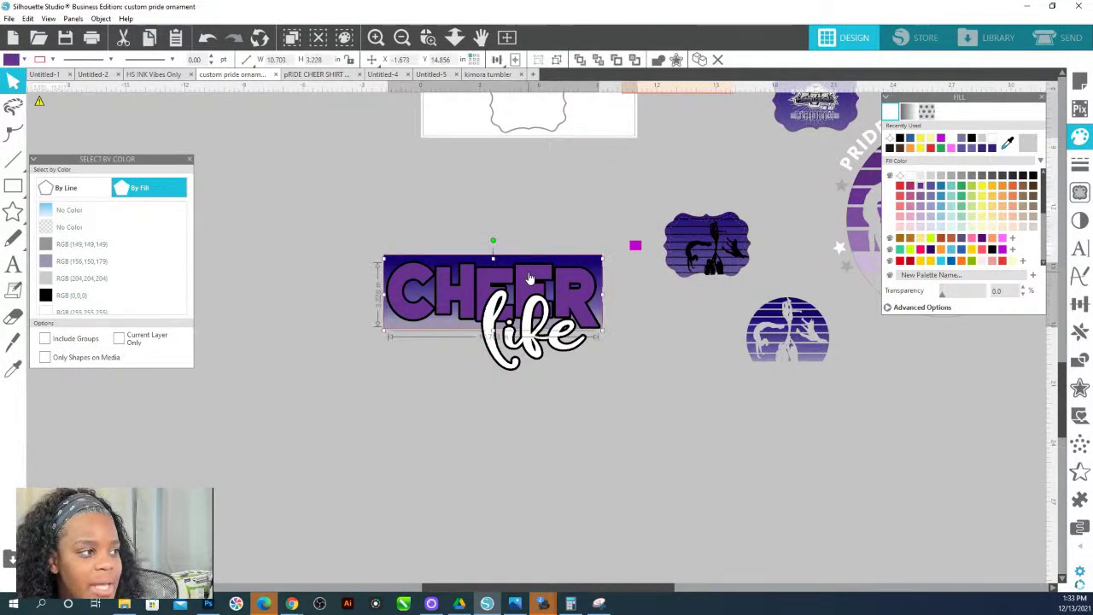
{"action": "left_click", "coordinate": [579, 267]}
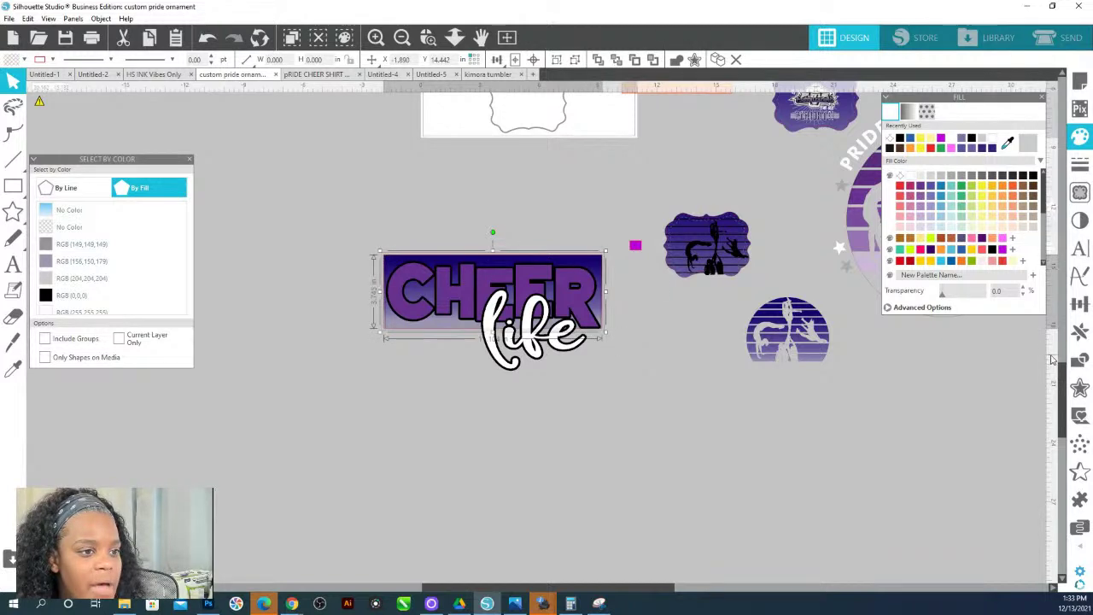
{"action": "left_click", "coordinate": [1080, 389]}
{"action": "left_click", "coordinate": [1080, 360]}
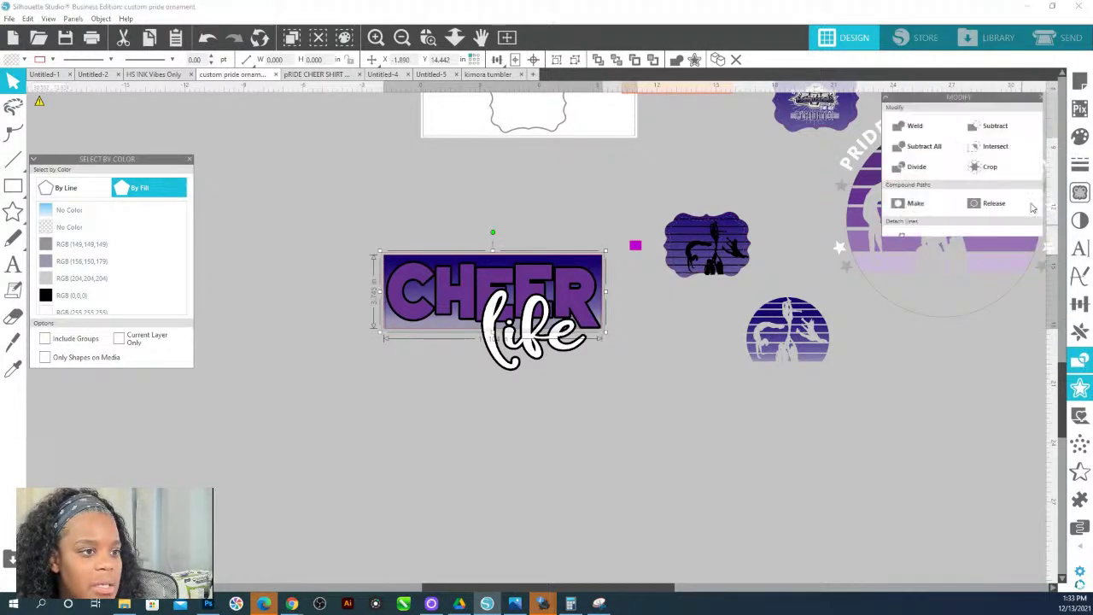
{"action": "left_click", "coordinate": [993, 170]}
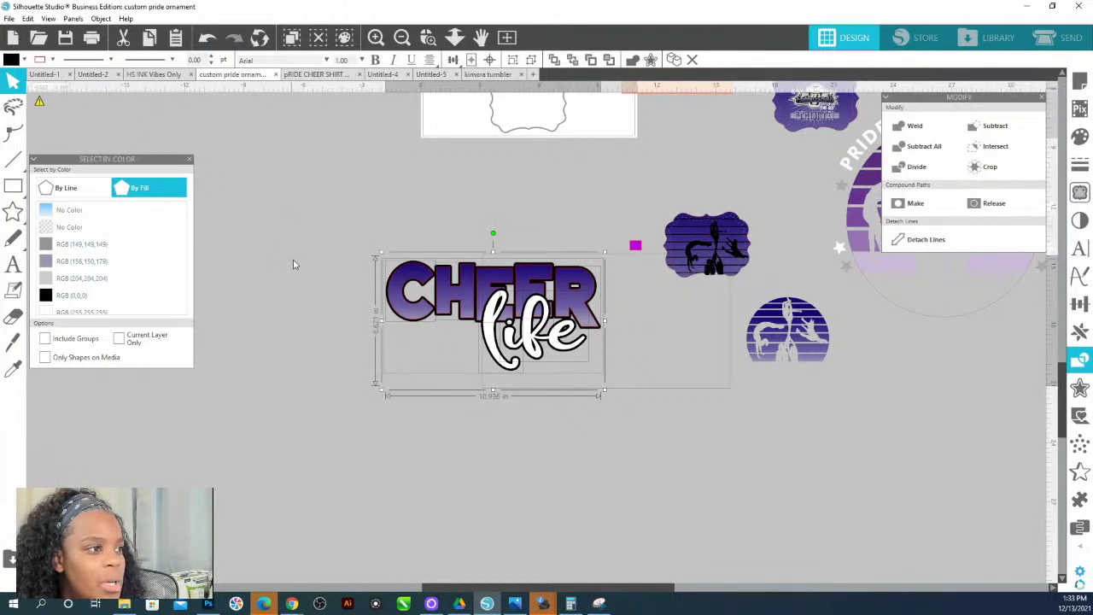
Group all the CHEER life pieces again and set the group's line color to none.
{"action": "left_click_drag", "start_coordinate": [339, 232], "coordinate": [577, 384]}
{"action": "right_click", "coordinate": [455, 291]}
{"action": "left_click", "coordinate": [506, 462]}
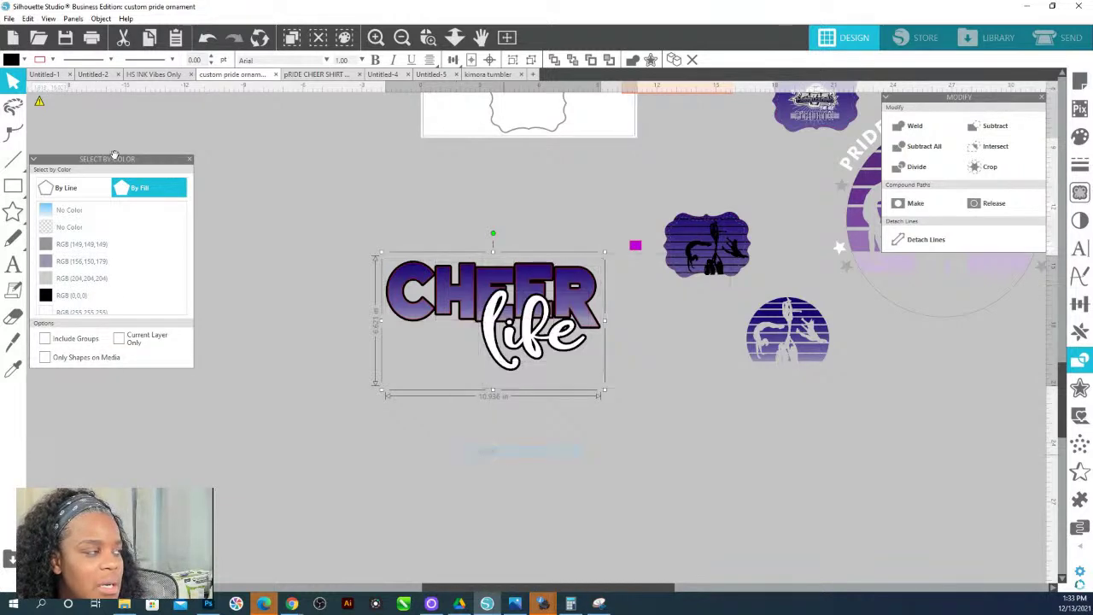
{"action": "left_click", "coordinate": [52, 60]}
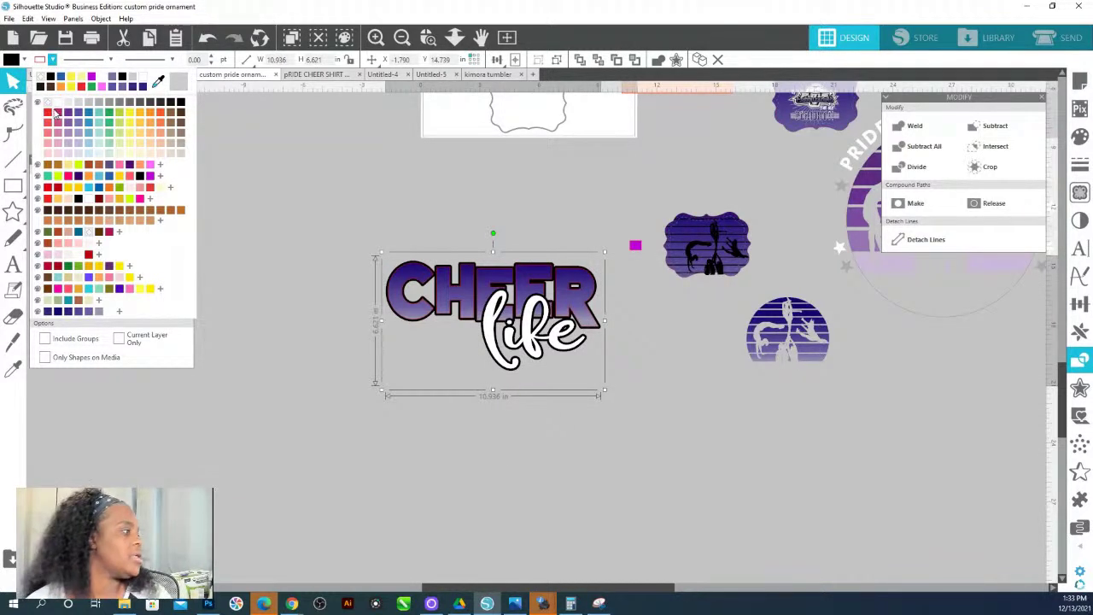
{"action": "left_click", "coordinate": [48, 108]}
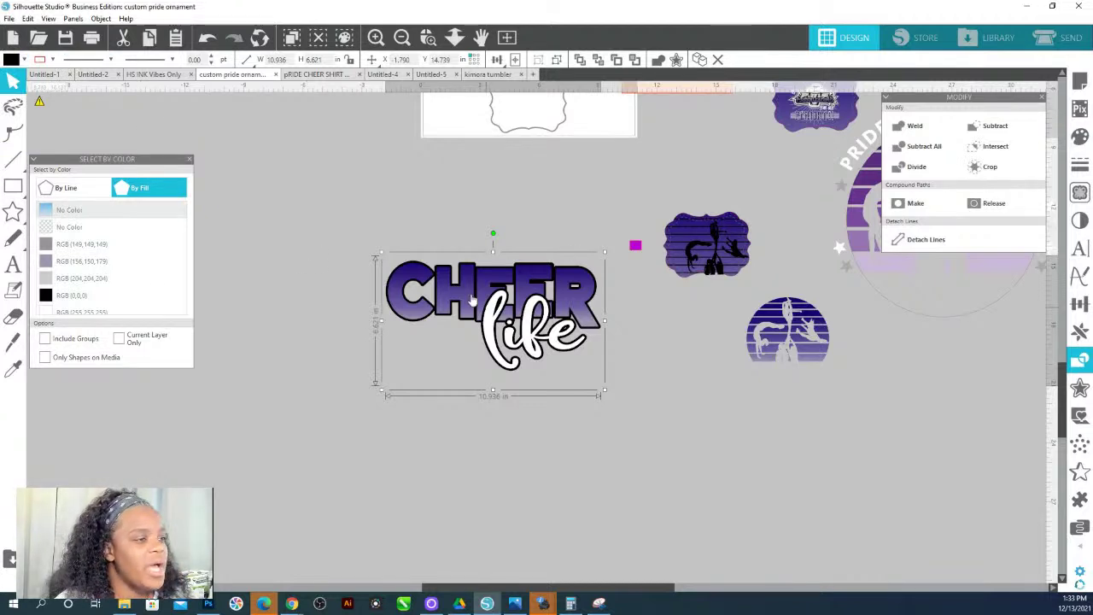
Scale the CHEER life group down to about 2.10 in wide over the striped ornament with the cheerleader silhouettes.
{"action": "left_click", "coordinate": [454, 37]}
{"action": "left_click_drag", "start_coordinate": [495, 282], "coordinate": [494, 253]}
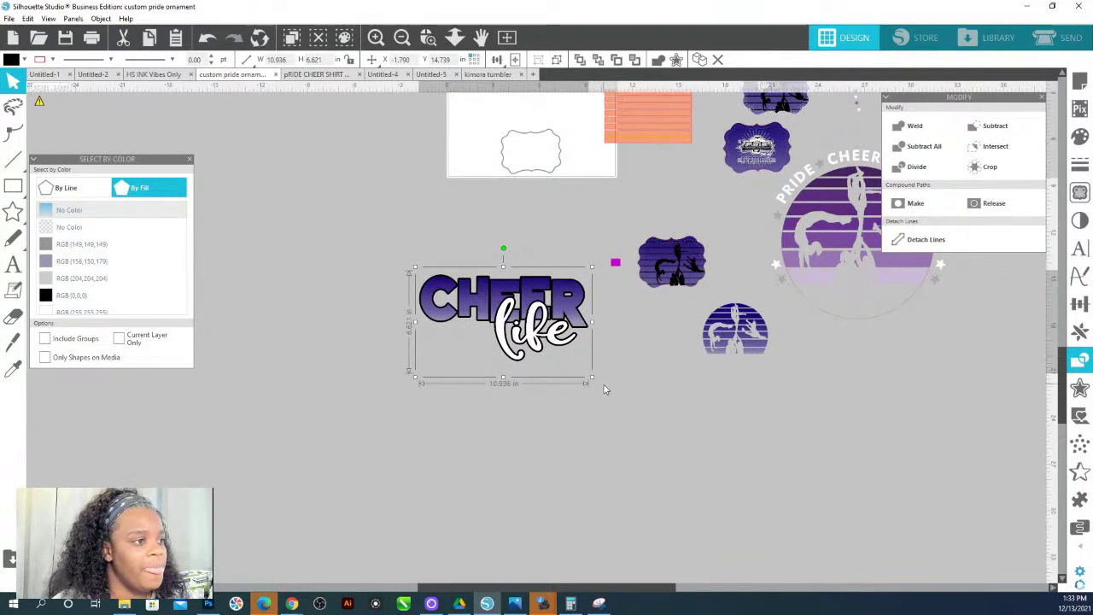
{"action": "left_click_drag", "start_coordinate": [592, 378], "coordinate": [668, 258]}
{"action": "left_click", "coordinate": [428, 37]}
{"action": "left_click_drag", "start_coordinate": [590, 188], "coordinate": [694, 275]}
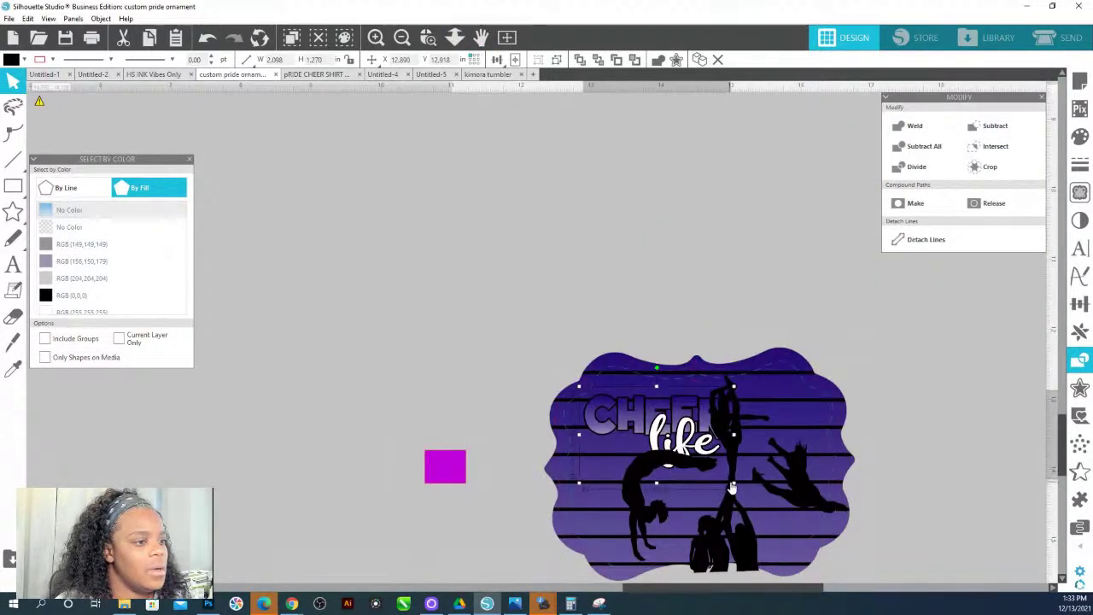
Shrink the CHEER life group to about 1.85 by 1.12 in, fit it above the backbending cheerleader and bring it to the front.
{"action": "left_click_drag", "start_coordinate": [733, 483], "coordinate": [714, 473]}
{"action": "left_click_drag", "start_coordinate": [685, 410], "coordinate": [681, 417]}
{"action": "right_click", "coordinate": [663, 448]}
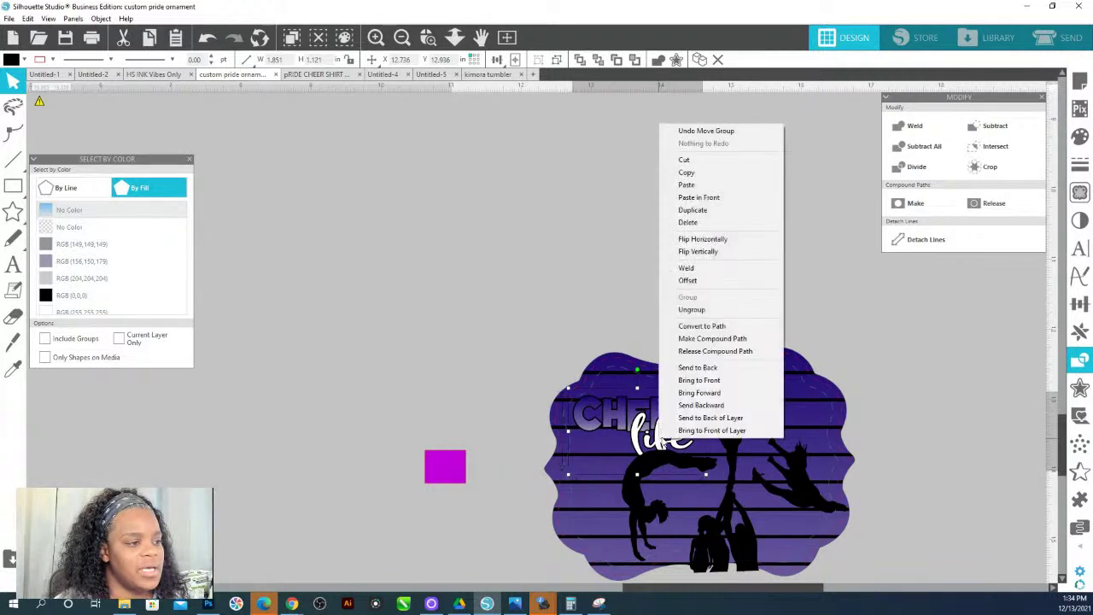
{"action": "left_click", "coordinate": [696, 381]}
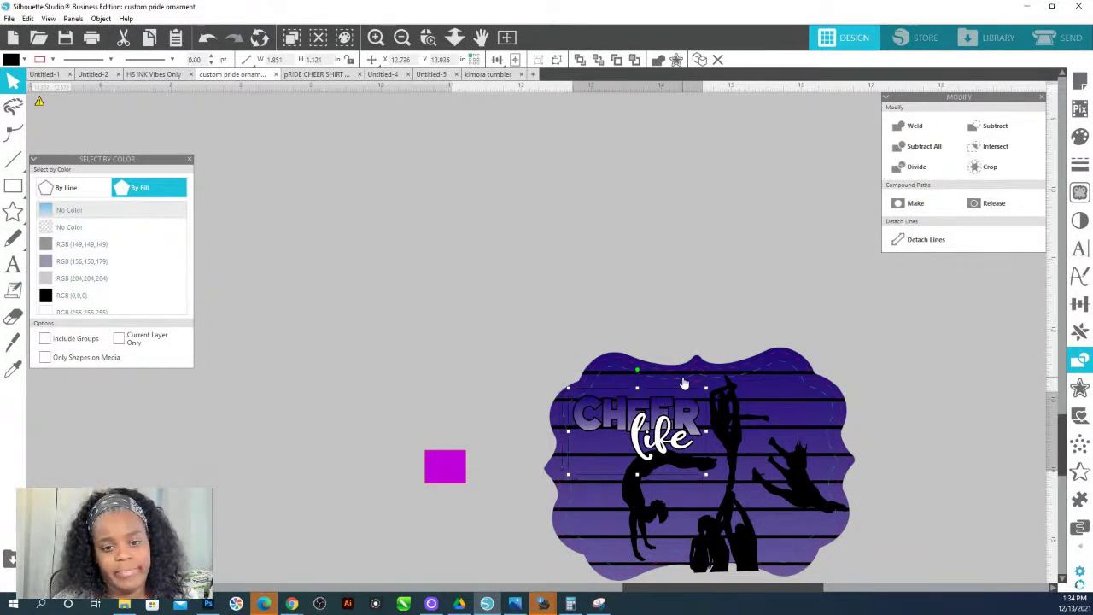
Duplicate the striped purple ornament background and place the copy up and to the left of the original.
{"action": "left_click", "coordinate": [611, 378]}
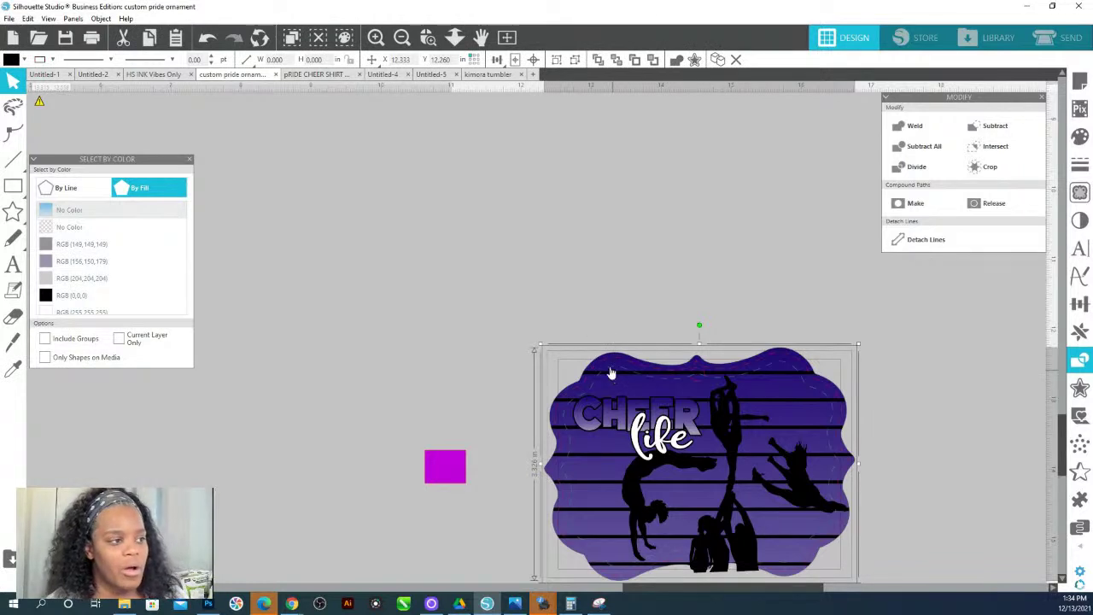
{"action": "left_click", "coordinate": [600, 345]}
{"action": "left_click", "coordinate": [595, 367]}
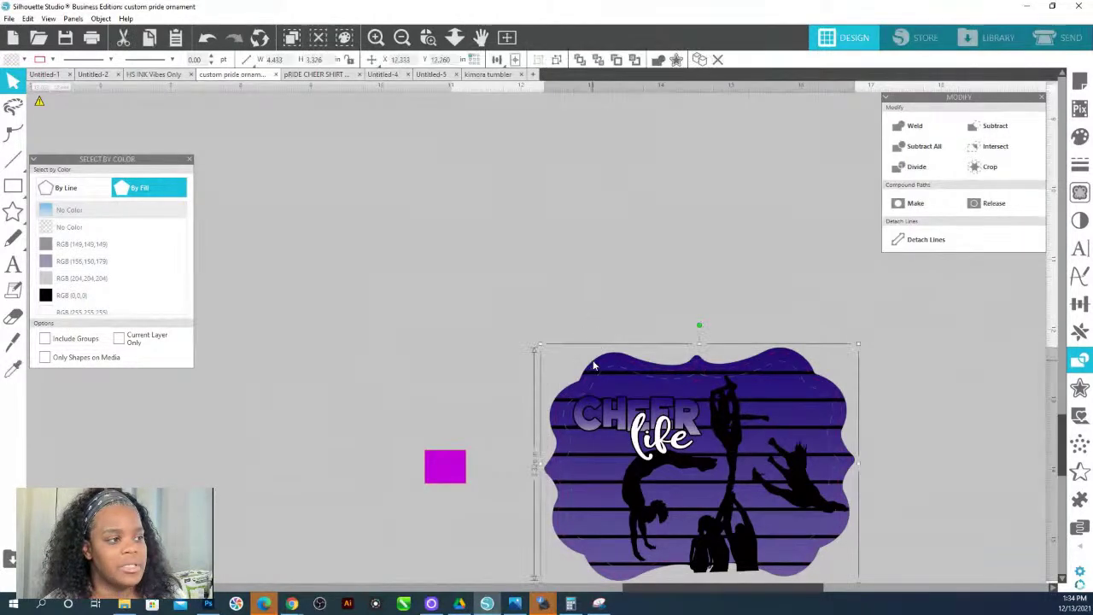
{"action": "left_click", "coordinate": [585, 377]}
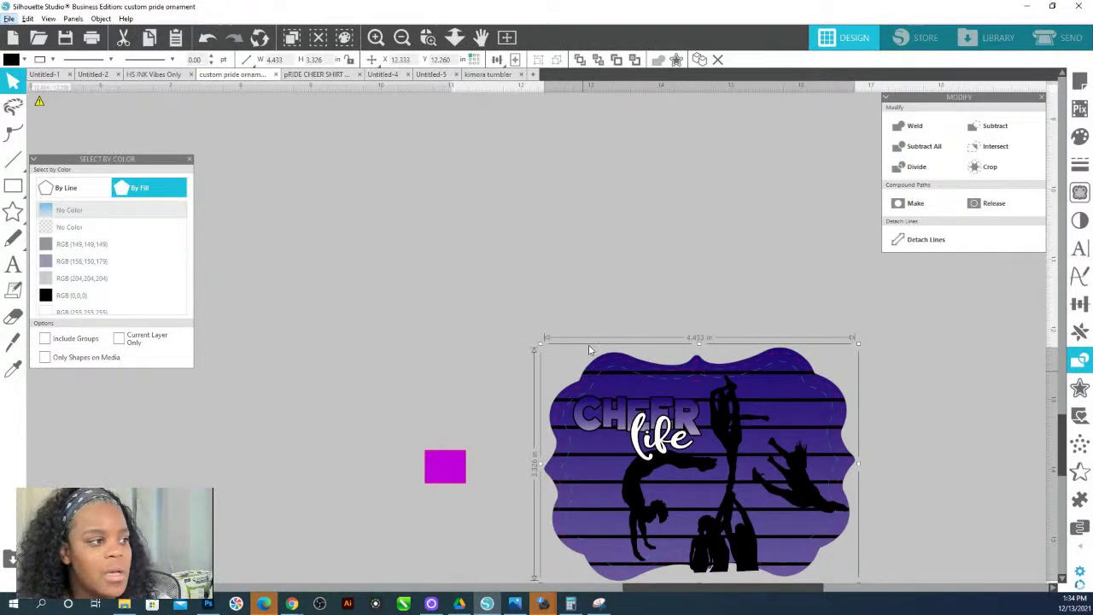
{"action": "left_click", "coordinate": [594, 354]}
{"action": "left_click_drag", "start_coordinate": [600, 368], "coordinate": [352, 175]}
{"action": "left_click_drag", "start_coordinate": [715, 240], "coordinate": [706, 320]}
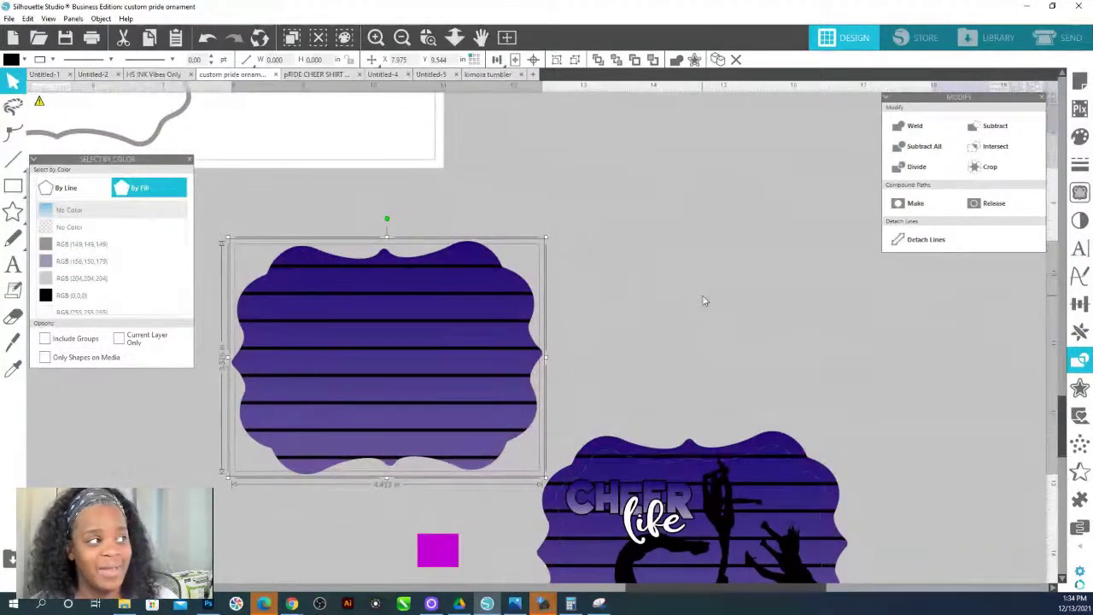
Delete the striped purple layer from the ornament copy, keeping the black shape underneath.
{"action": "left_click", "coordinate": [652, 237]}
{"action": "left_click", "coordinate": [453, 259]}
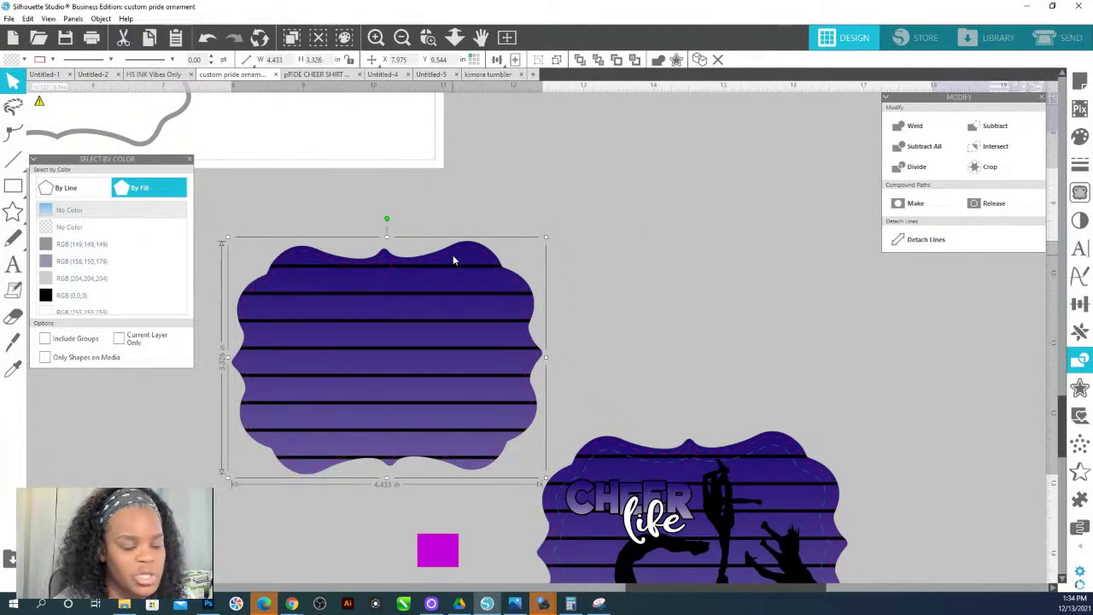
{"action": "key", "text": "Delete"}
{"action": "left_click", "coordinate": [459, 295]}
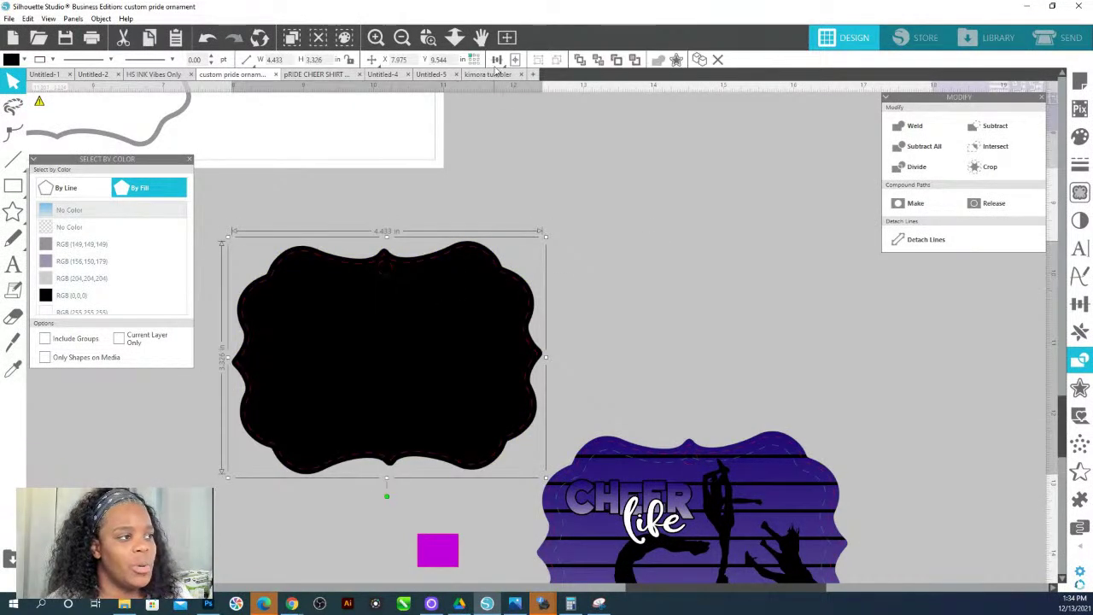
Paste the purple gradient rectangle, resize it to about 7.54 by 3.38 in and send it to the back behind the black ornament shape.
{"action": "right_click", "coordinate": [584, 214]}
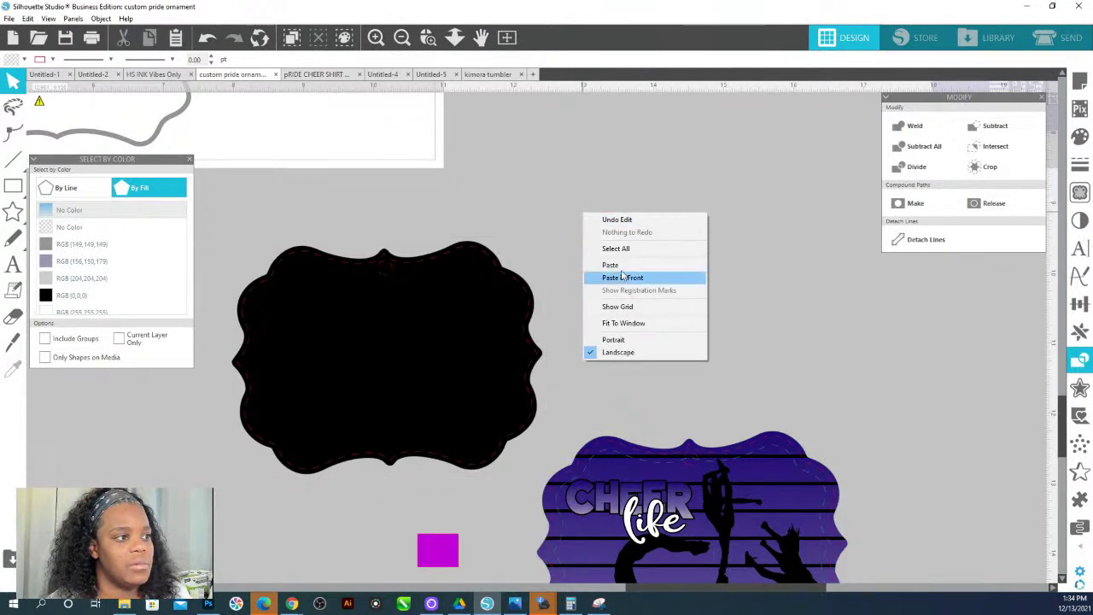
{"action": "left_click", "coordinate": [622, 277]}
{"action": "left_click", "coordinate": [454, 39]}
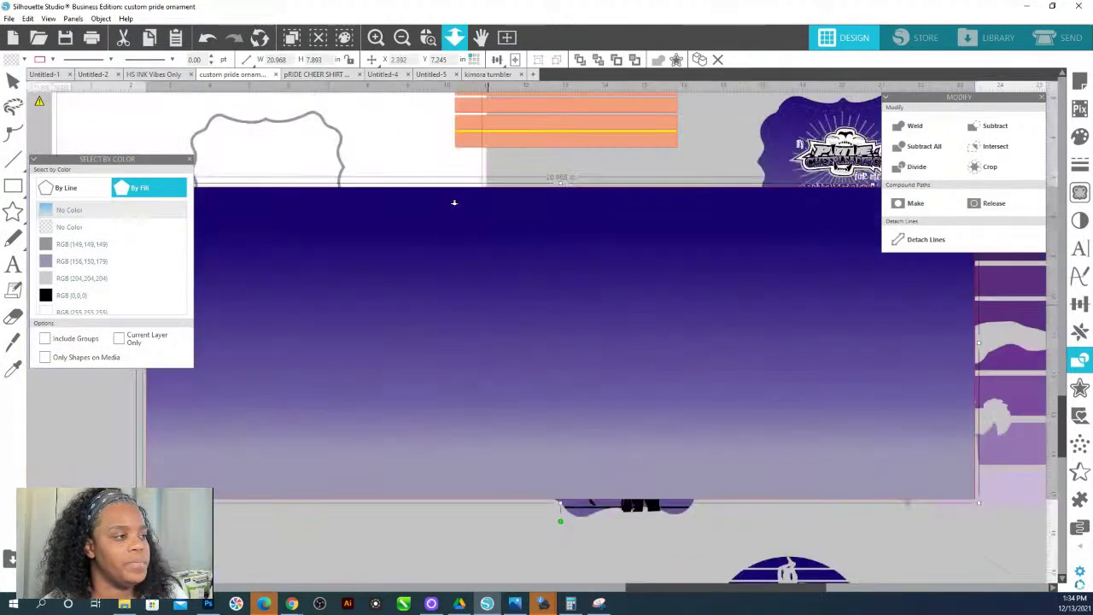
{"action": "left_click_drag", "start_coordinate": [750, 411], "coordinate": [524, 329]}
{"action": "right_click", "coordinate": [525, 329]}
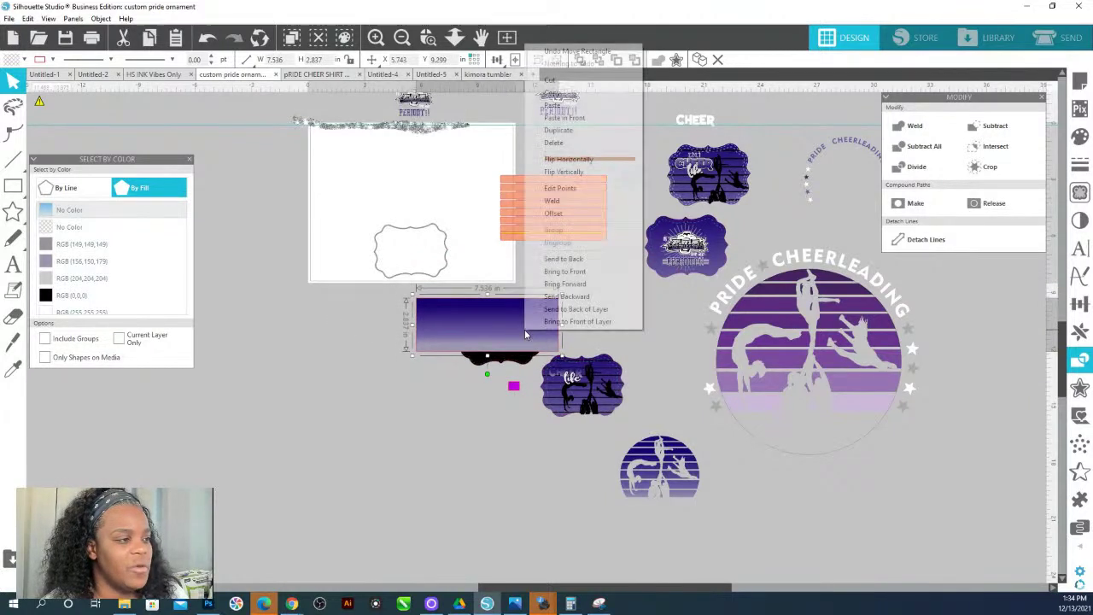
{"action": "left_click", "coordinate": [566, 259]}
{"action": "left_click_drag", "start_coordinate": [453, 330], "coordinate": [494, 371]}
{"action": "left_click", "coordinate": [428, 37]}
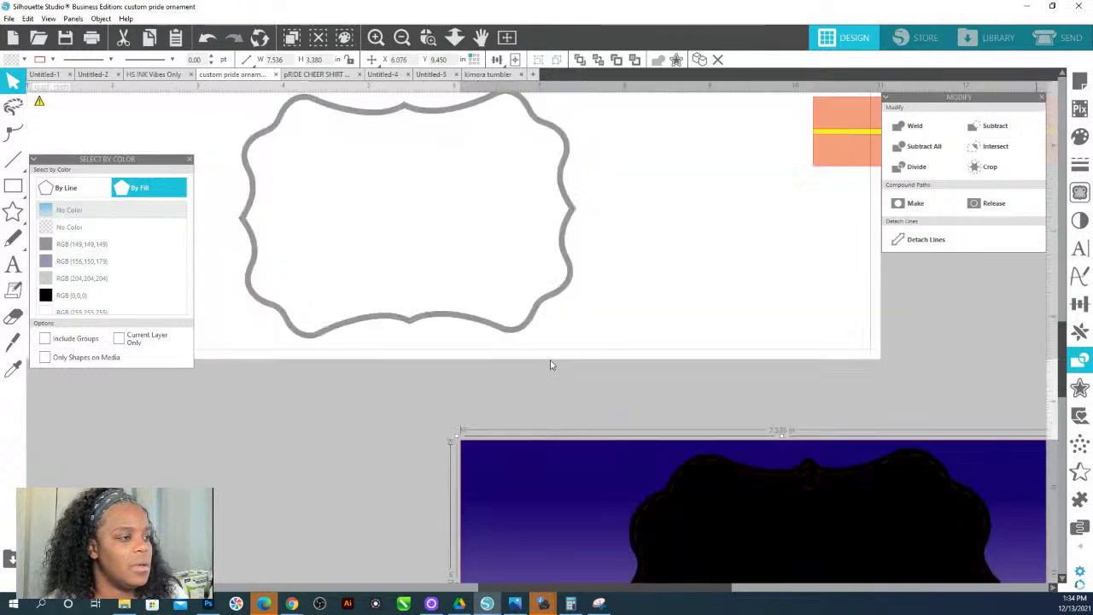
Crop the gradient rectangle to the outline of the black ornament shape.
{"action": "left_click", "coordinate": [551, 359]}
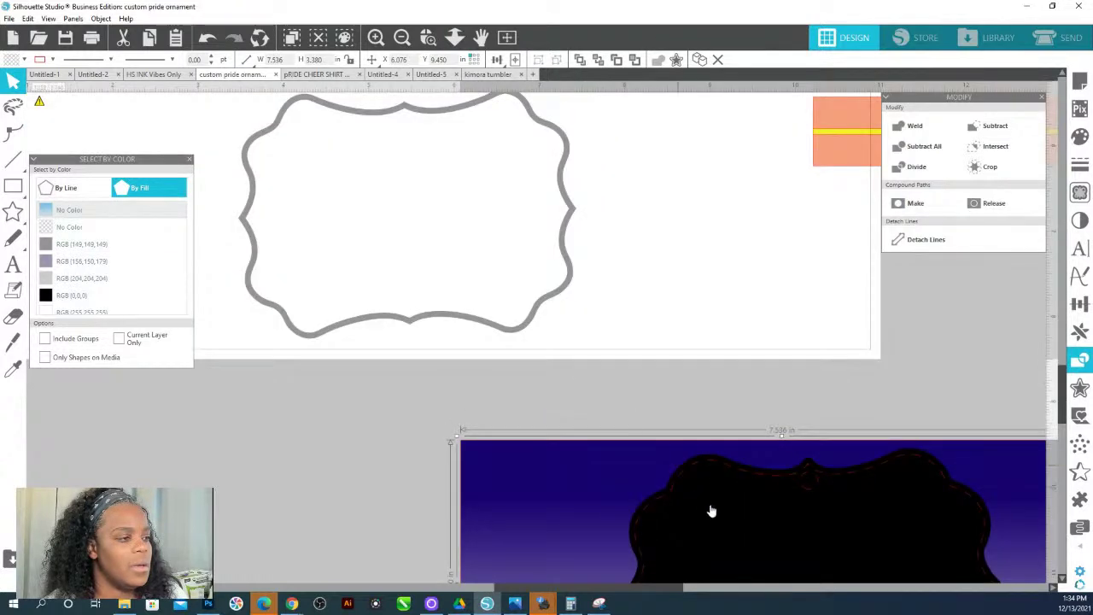
{"action": "scroll", "coordinate": [723, 442], "scroll_direction": "down", "scroll_amount": 3}
{"action": "scroll", "coordinate": [723, 425], "scroll_direction": "down", "scroll_amount": 1}
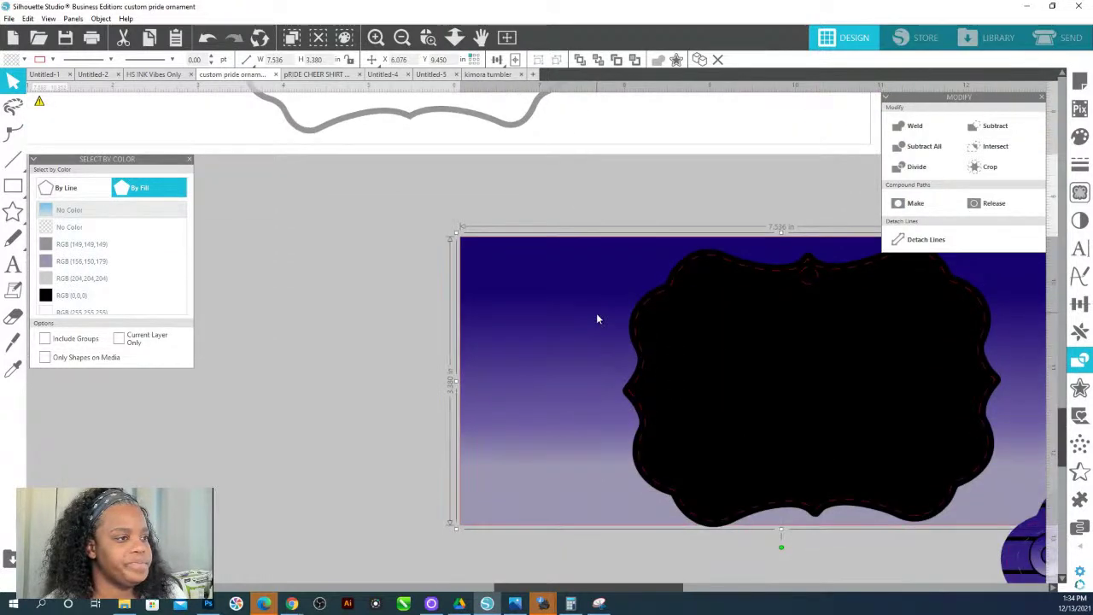
{"action": "left_click_drag", "start_coordinate": [879, 370], "coordinate": [663, 318]}
{"action": "key", "text": "ctrl+z"}
{"action": "left_click_drag", "start_coordinate": [635, 586], "coordinate": [266, 537]}
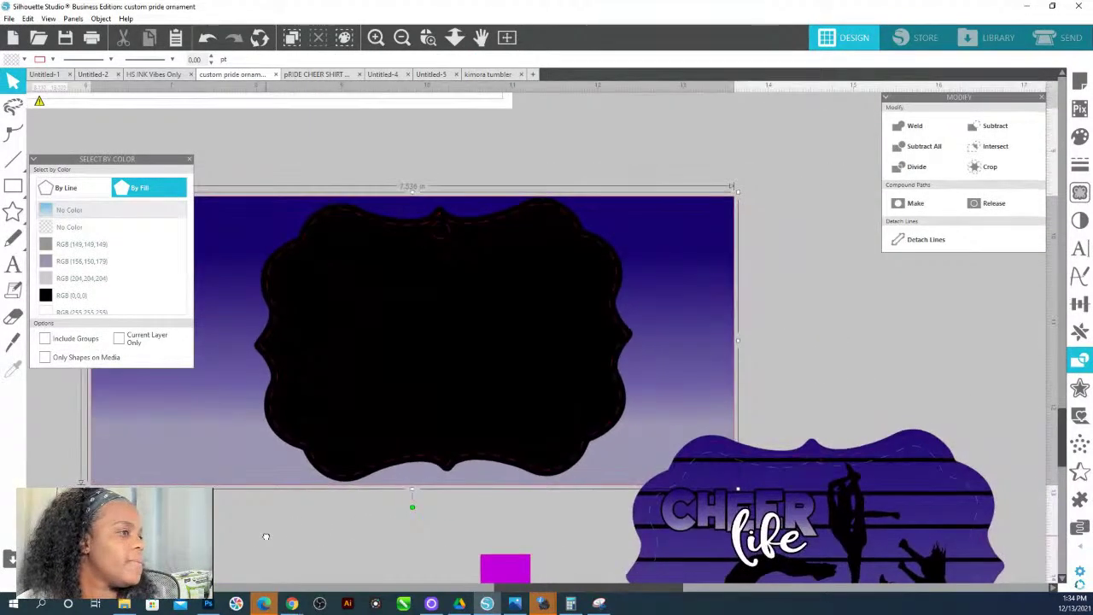
{"action": "left_click", "coordinate": [557, 205]}
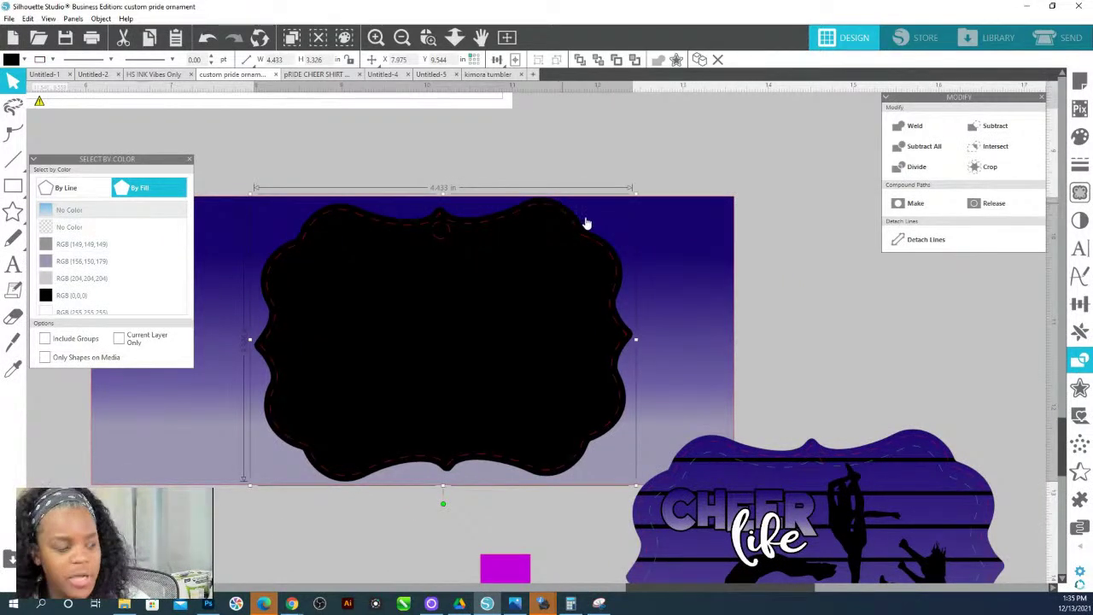
{"action": "left_click", "coordinate": [654, 237], "text": "shift"}
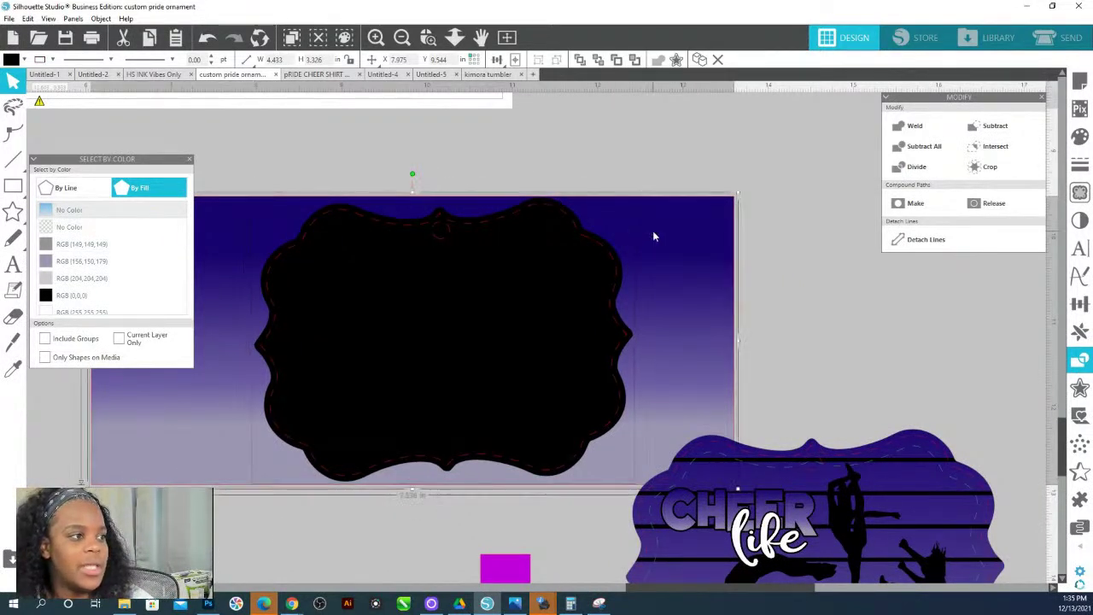
{"action": "left_click", "coordinate": [990, 165]}
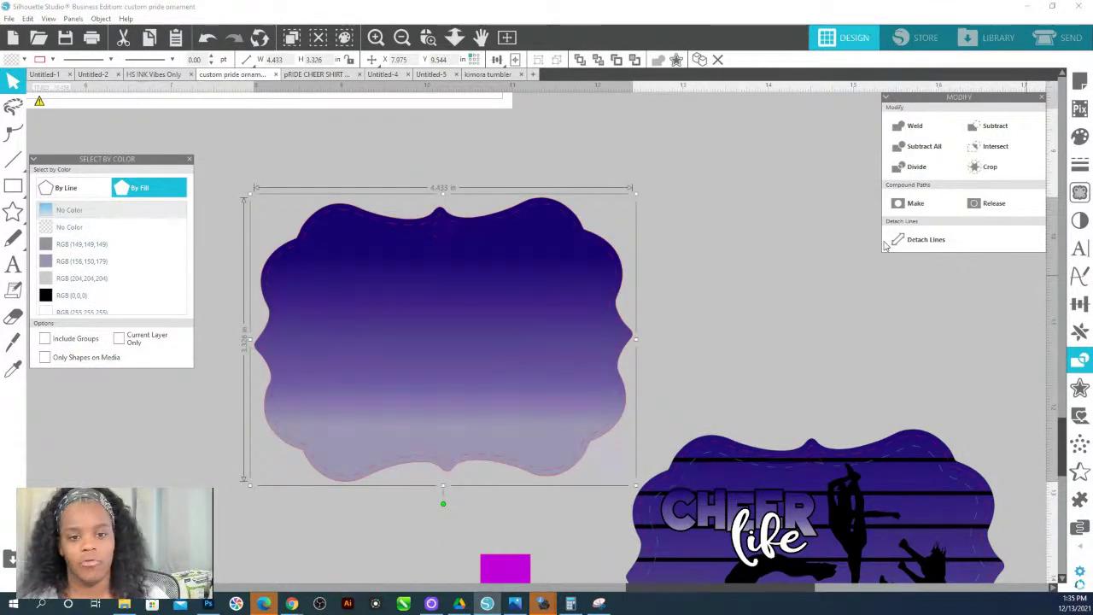
Copy the Pride Cheerleading PERIODT!! design above the page and paste it onto the plain gradient ornament.
{"action": "left_click", "coordinate": [455, 36]}
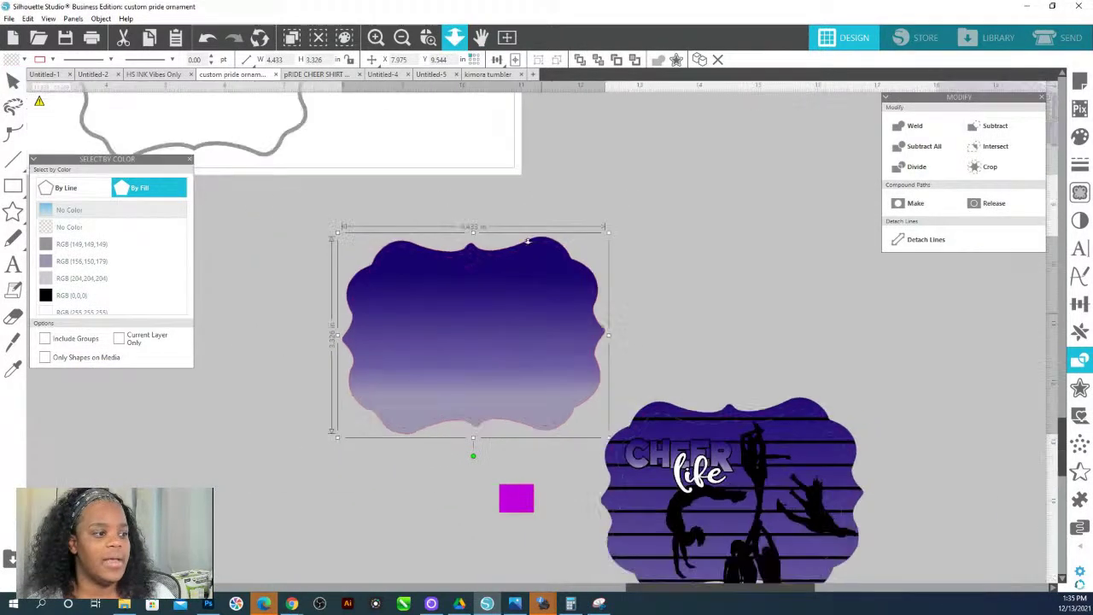
{"action": "scroll", "coordinate": [509, 139], "scroll_direction": "down", "scroll_amount": 2}
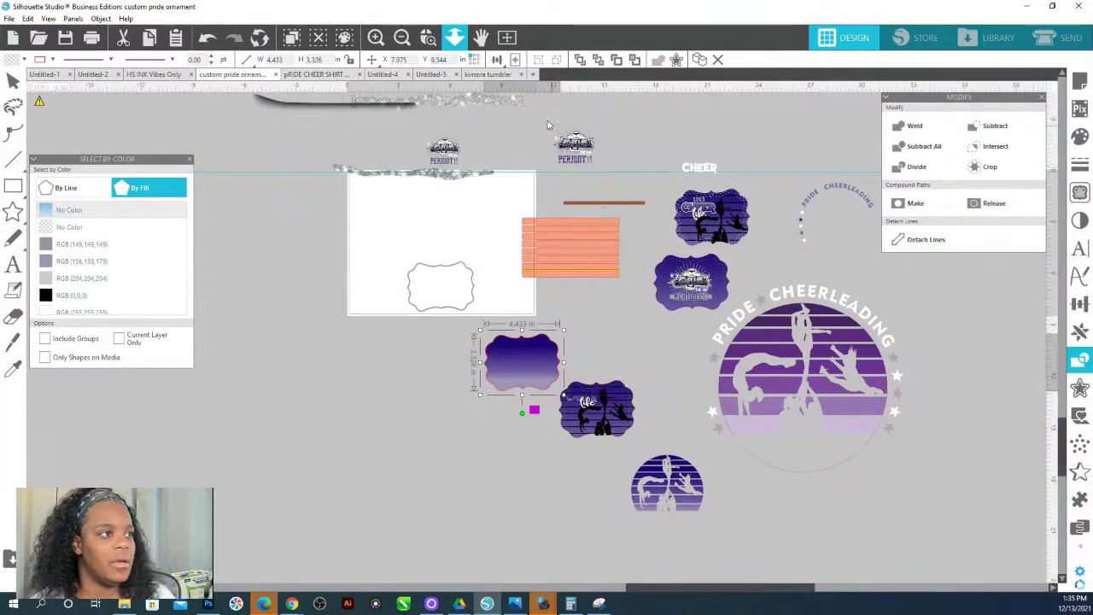
{"action": "left_click", "coordinate": [598, 156]}
{"action": "right_click", "coordinate": [587, 159]}
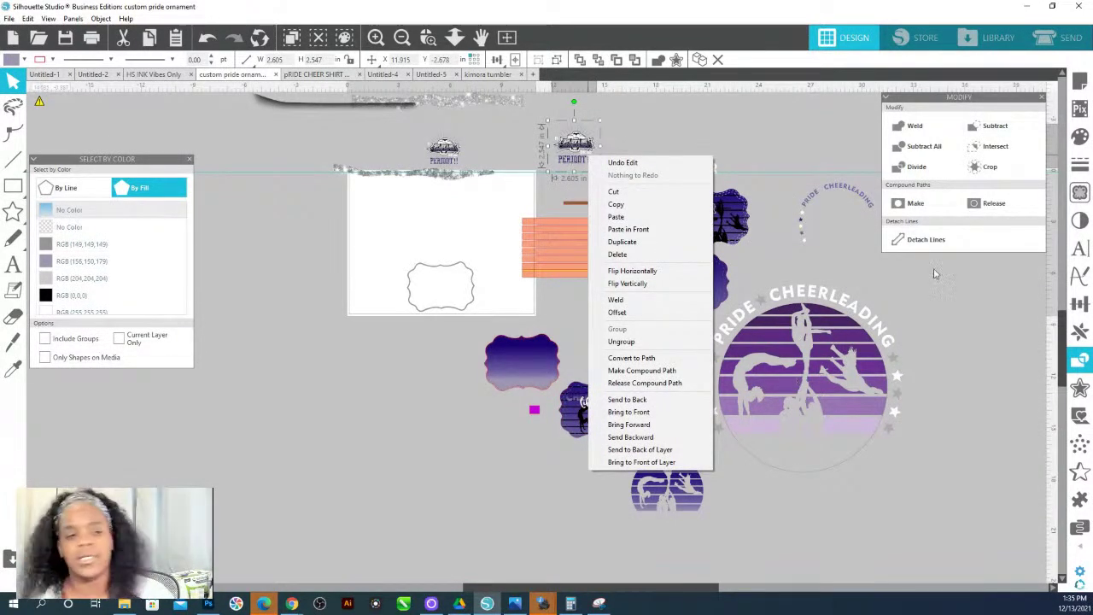
{"action": "left_click", "coordinate": [627, 209]}
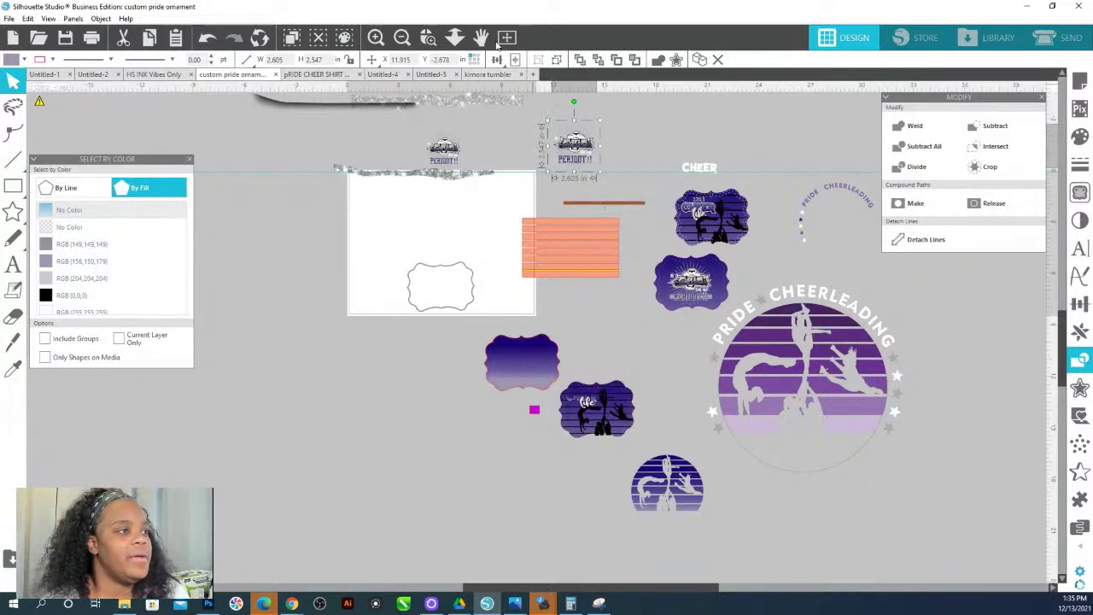
{"action": "left_click", "coordinate": [428, 37]}
{"action": "left_click_drag", "start_coordinate": [474, 333], "coordinate": [564, 382]}
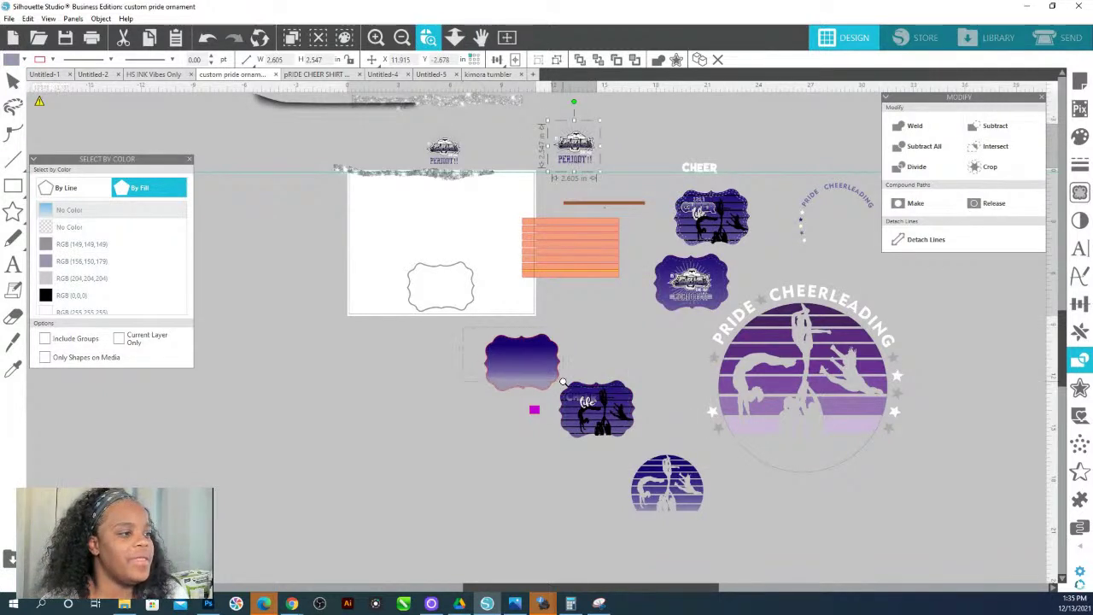
{"action": "right_click", "coordinate": [345, 315]}
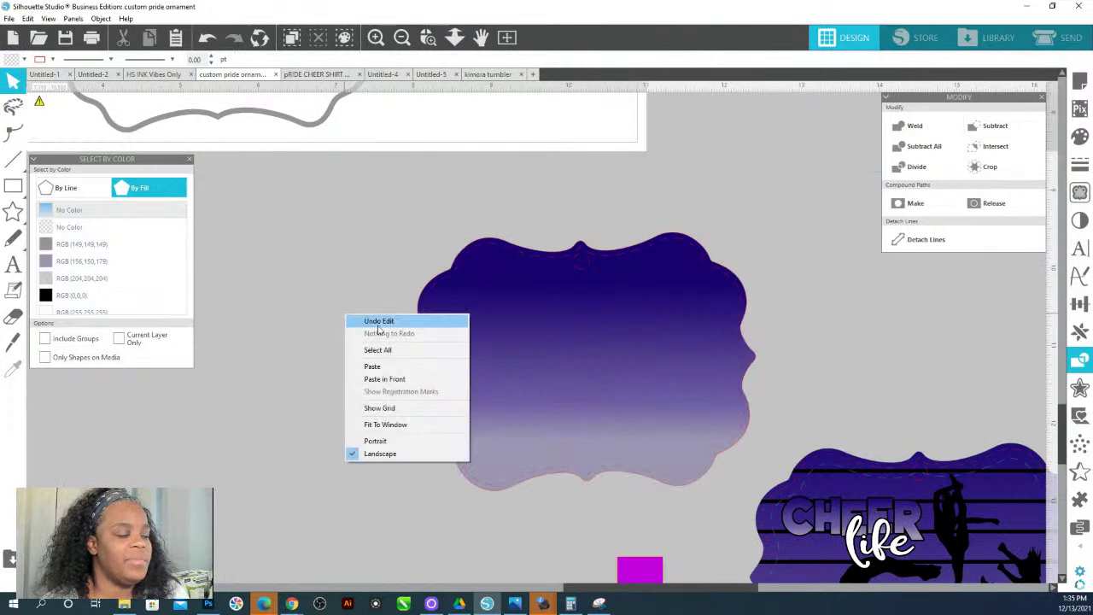
{"action": "left_click", "coordinate": [367, 368]}
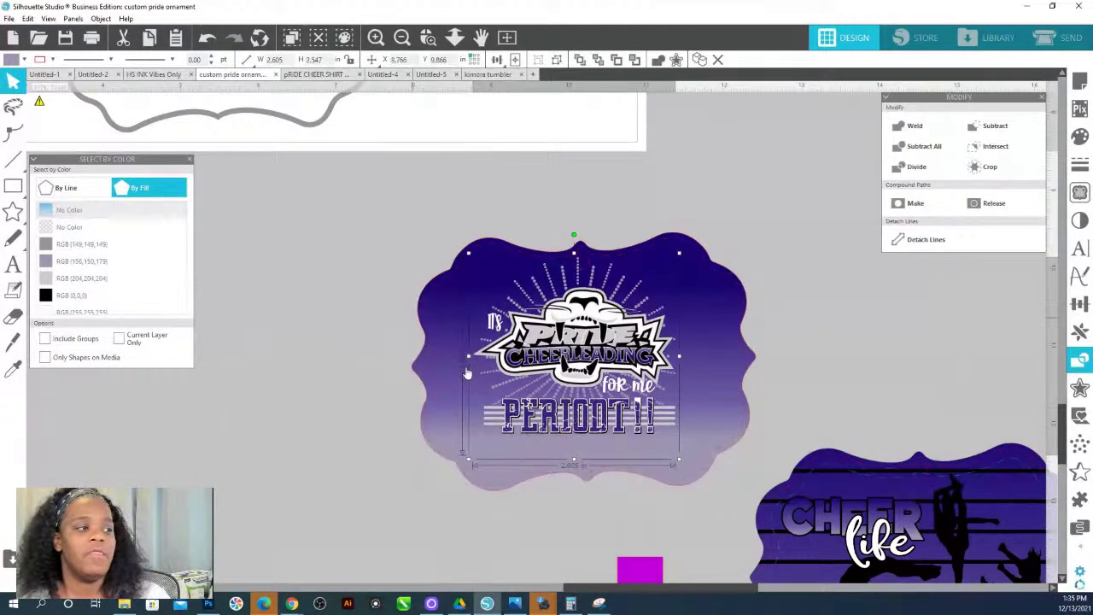
Enlarge the Pride Cheerleading PERIODT!! design to about 2.92 by 2.85 in and center it on the gradient ornament.
{"action": "left_click_drag", "start_coordinate": [622, 406], "coordinate": [542, 389]}
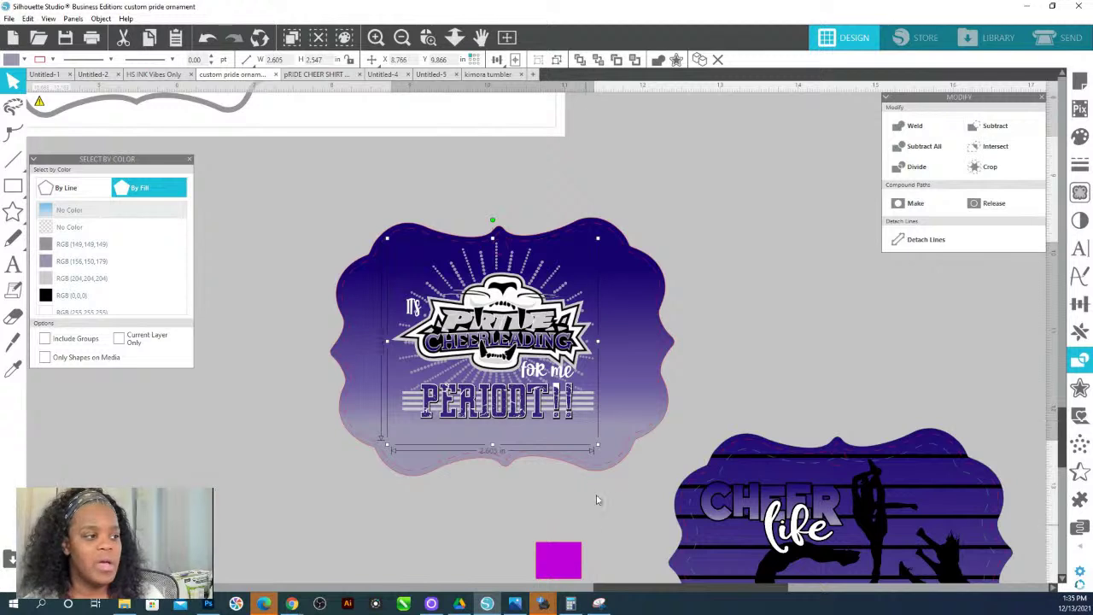
{"action": "left_click_drag", "start_coordinate": [599, 446], "coordinate": [621, 479]}
{"action": "left_click_drag", "start_coordinate": [527, 366], "coordinate": [515, 370]}
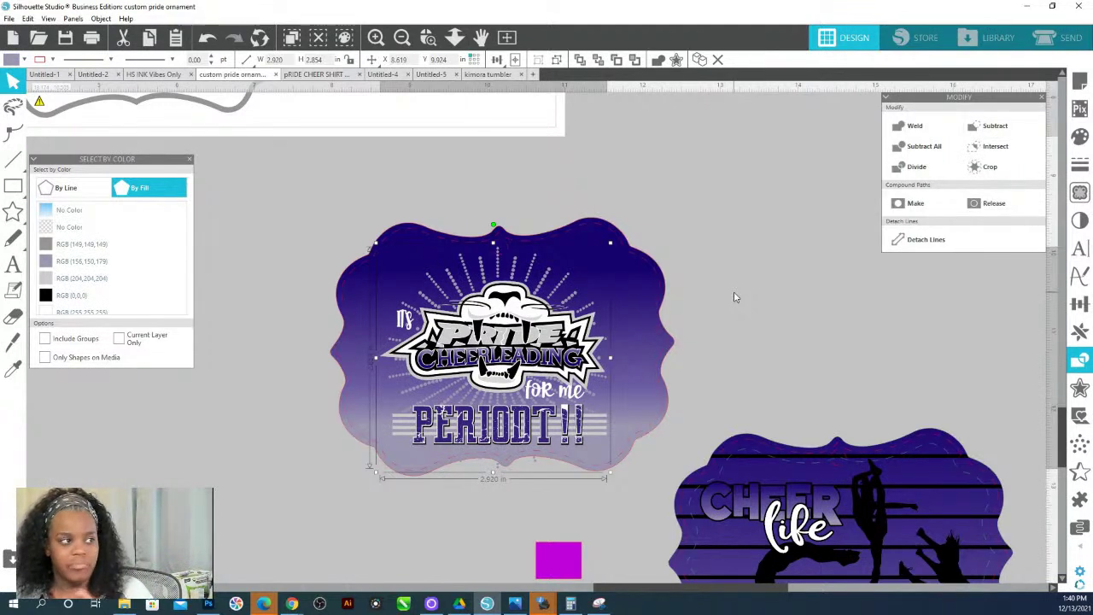
Search the drive for 11oz and open the 11oz Mug Template - Silaholics Anonymous Studio file.
{"action": "left_click", "coordinate": [481, 75]}
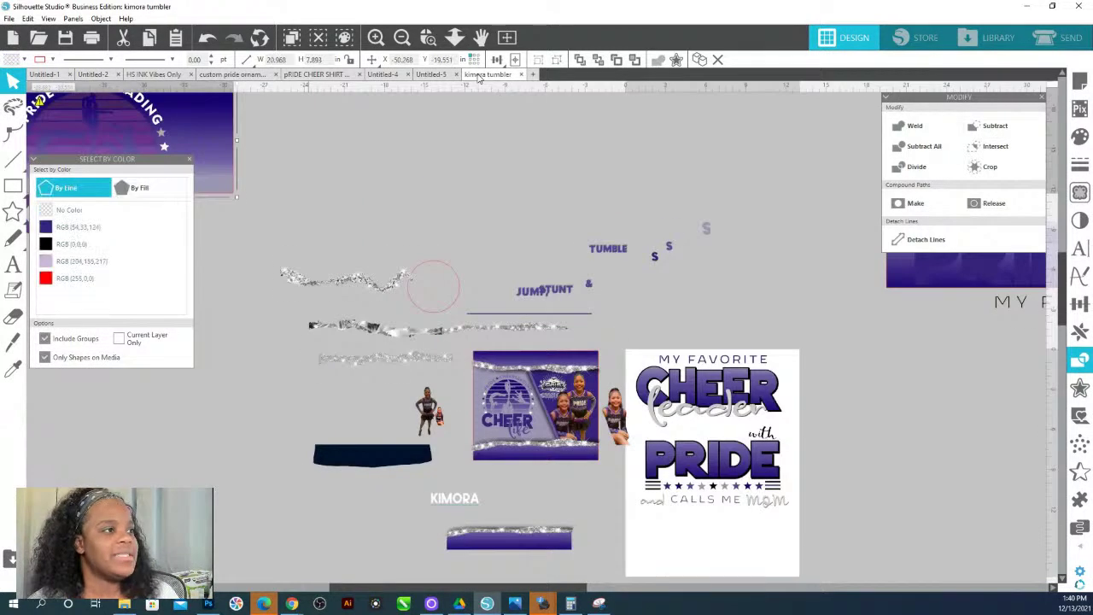
{"action": "left_click", "coordinate": [8, 17]}
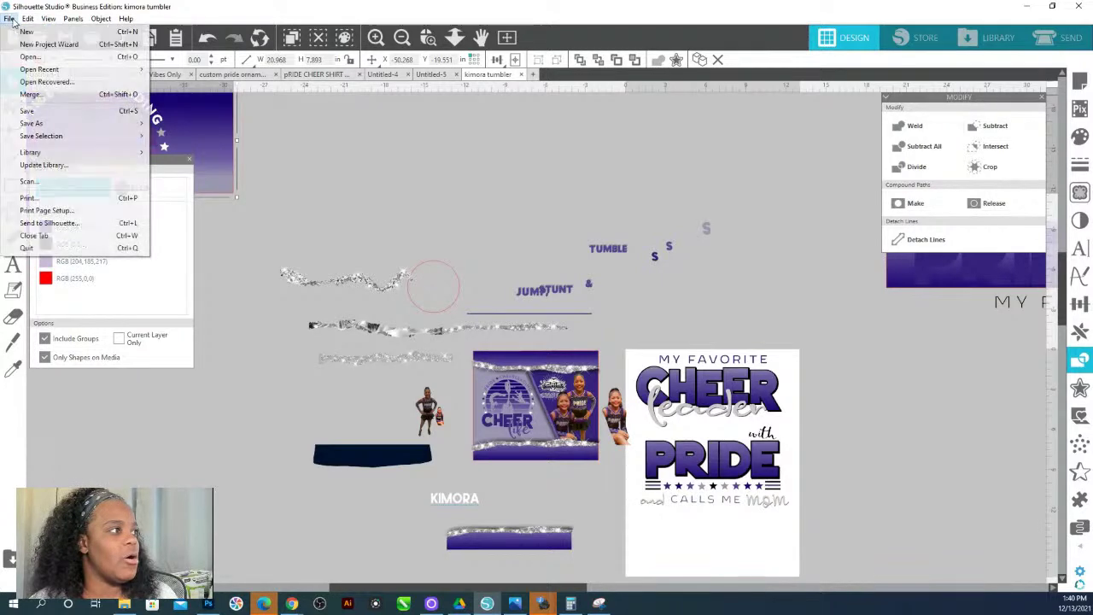
{"action": "left_click", "coordinate": [25, 53]}
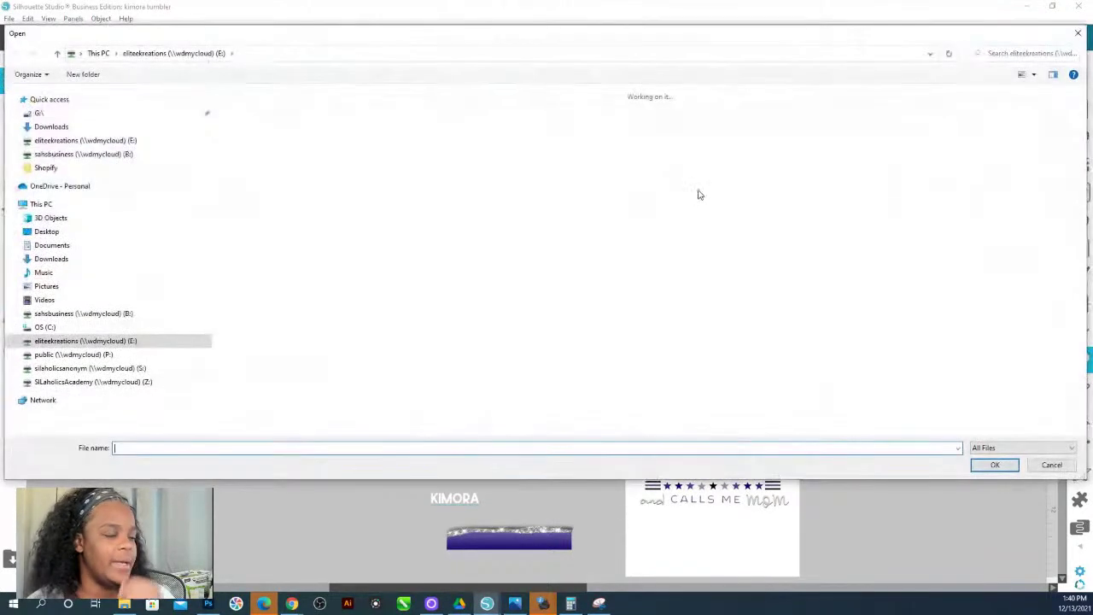
{"action": "left_click", "coordinate": [1028, 54]}
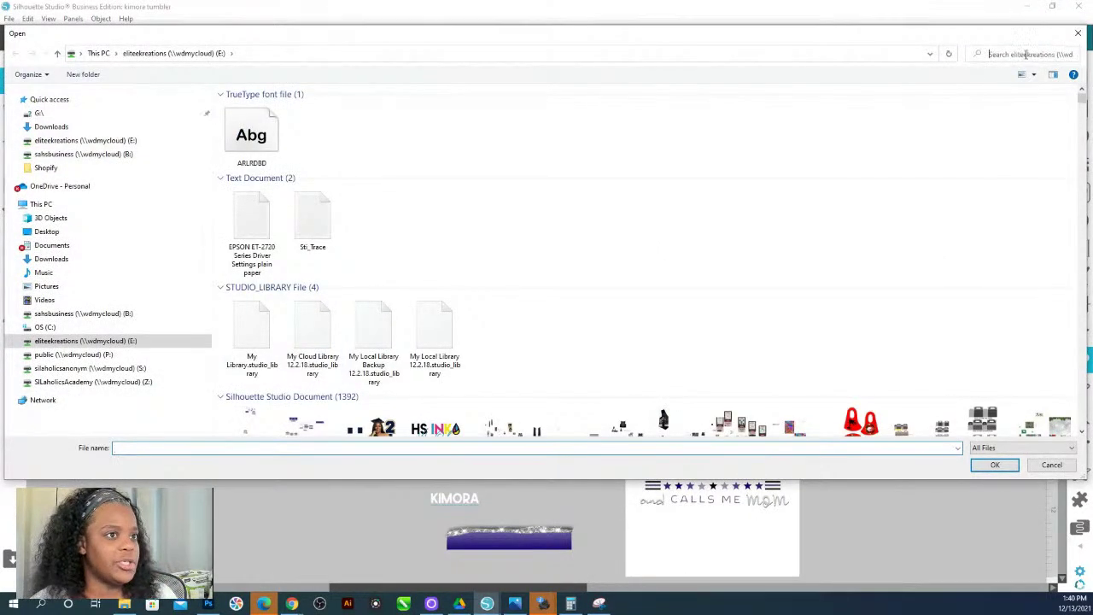
{"action": "type", "text": "11"}
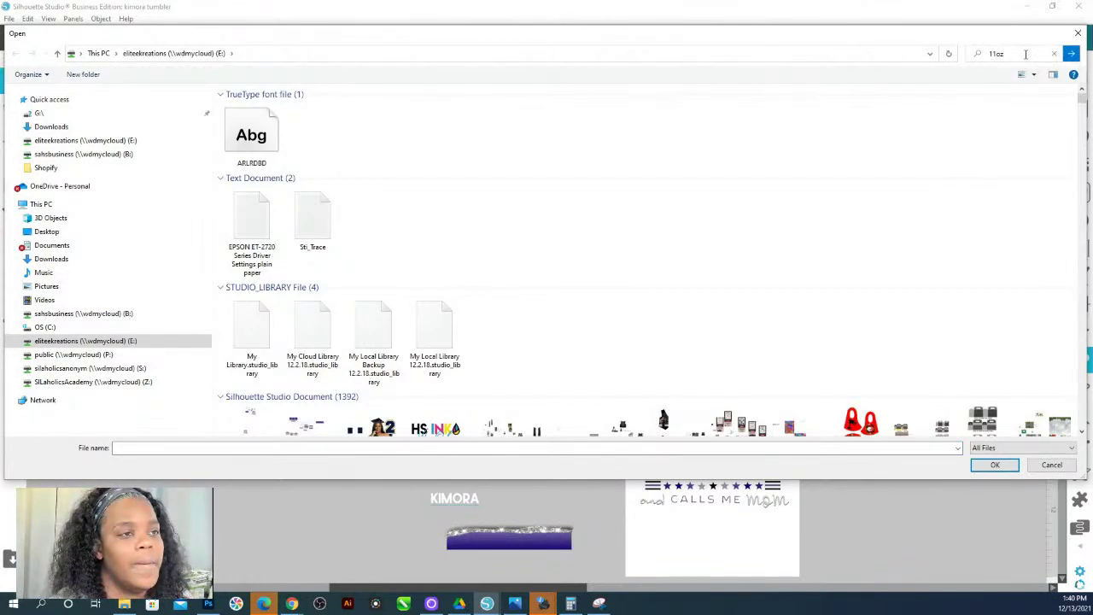
{"action": "type", "text": "oz"}
{"action": "key", "text": "Return"}
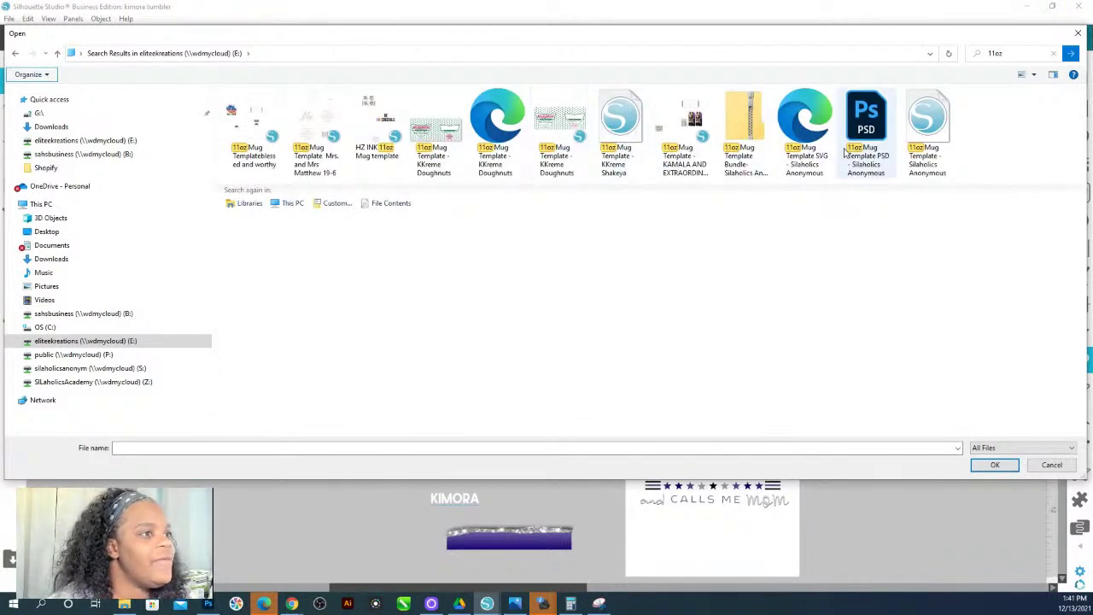
{"action": "left_click", "coordinate": [927, 128]}
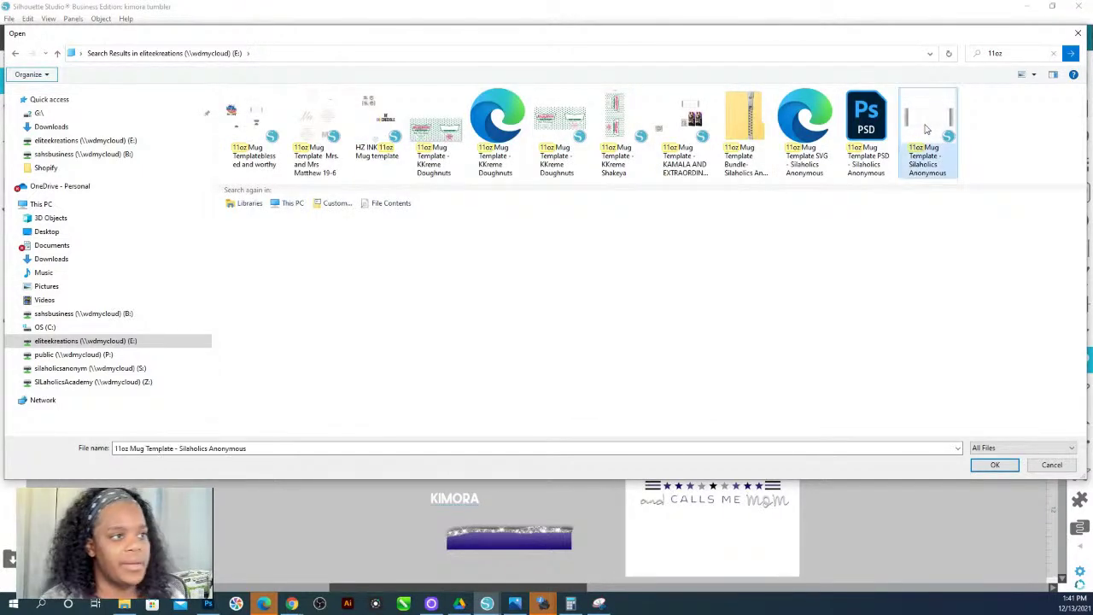
{"action": "double_click", "coordinate": [927, 128]}
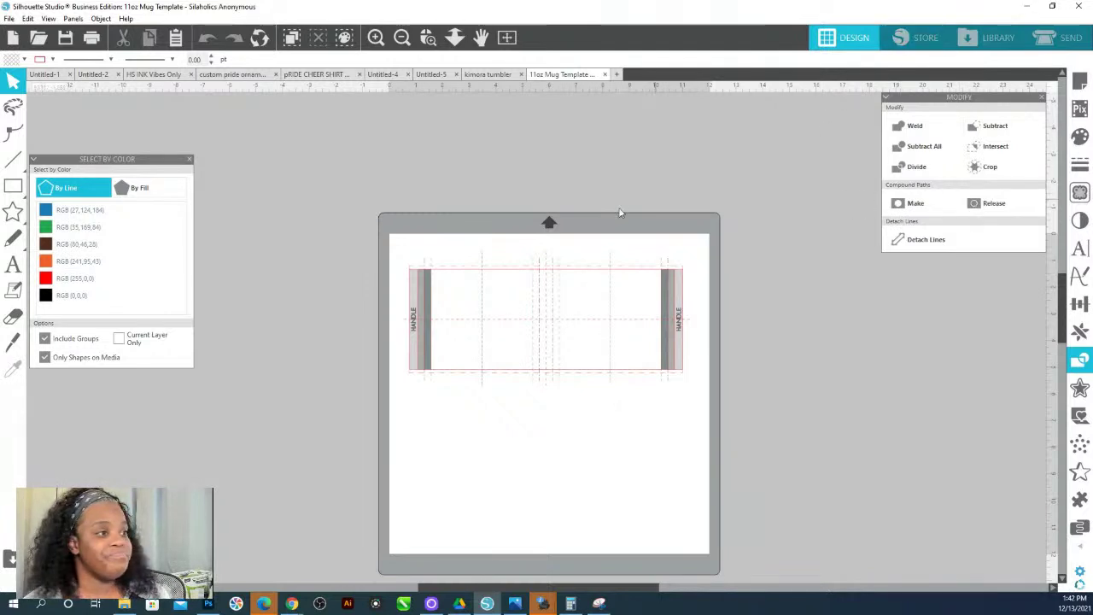
Copy the CHEER life tumbler design from the kimora tumbler document and paste it into the 11oz mug template.
{"action": "left_click", "coordinate": [474, 75]}
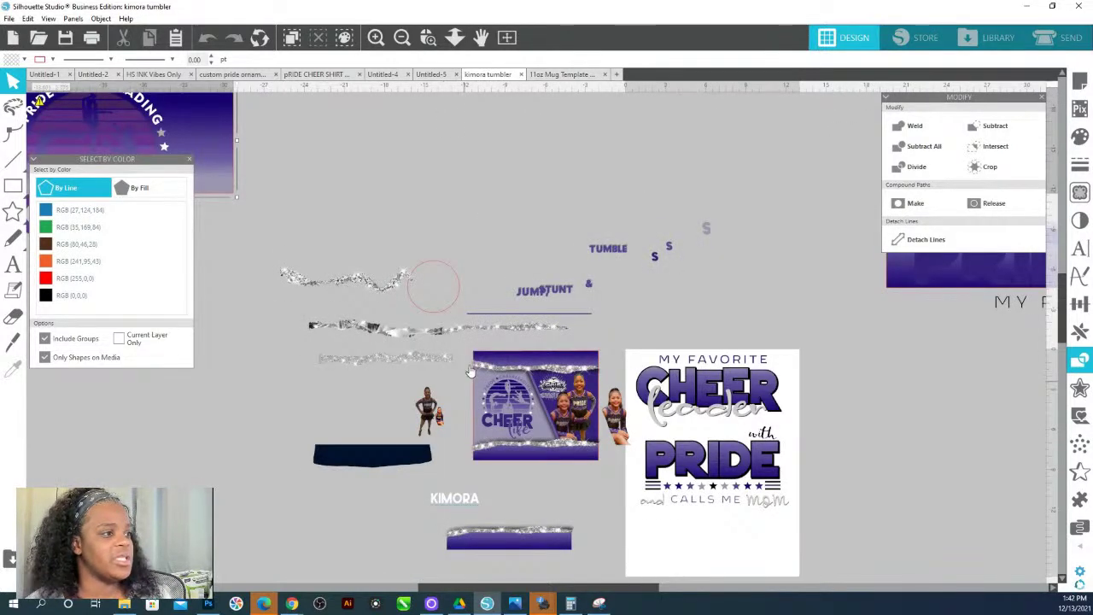
{"action": "left_click", "coordinate": [590, 456]}
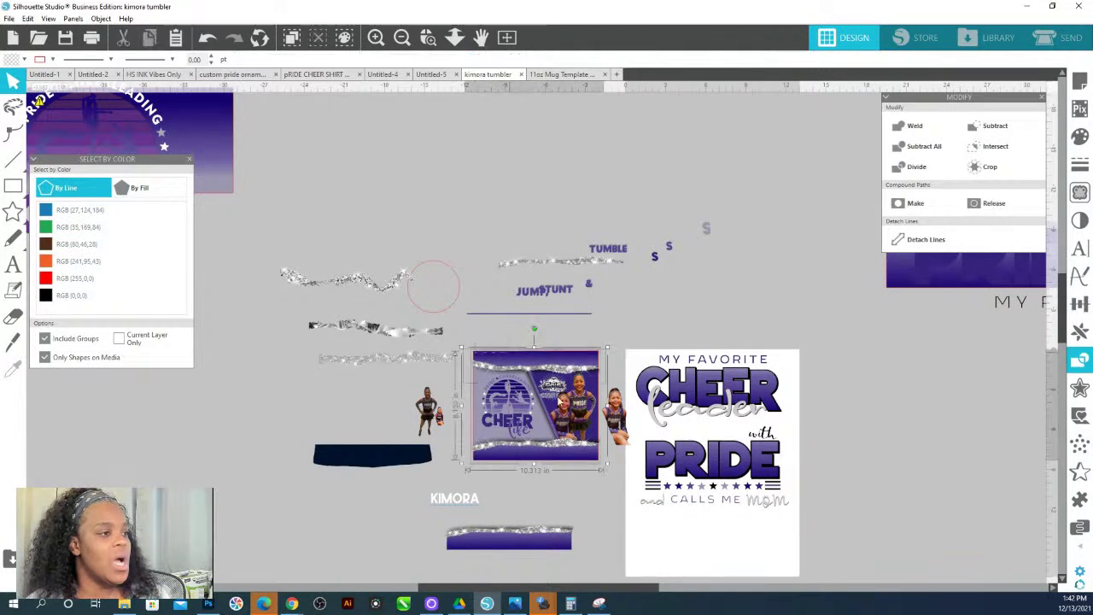
{"action": "right_click", "coordinate": [590, 458]}
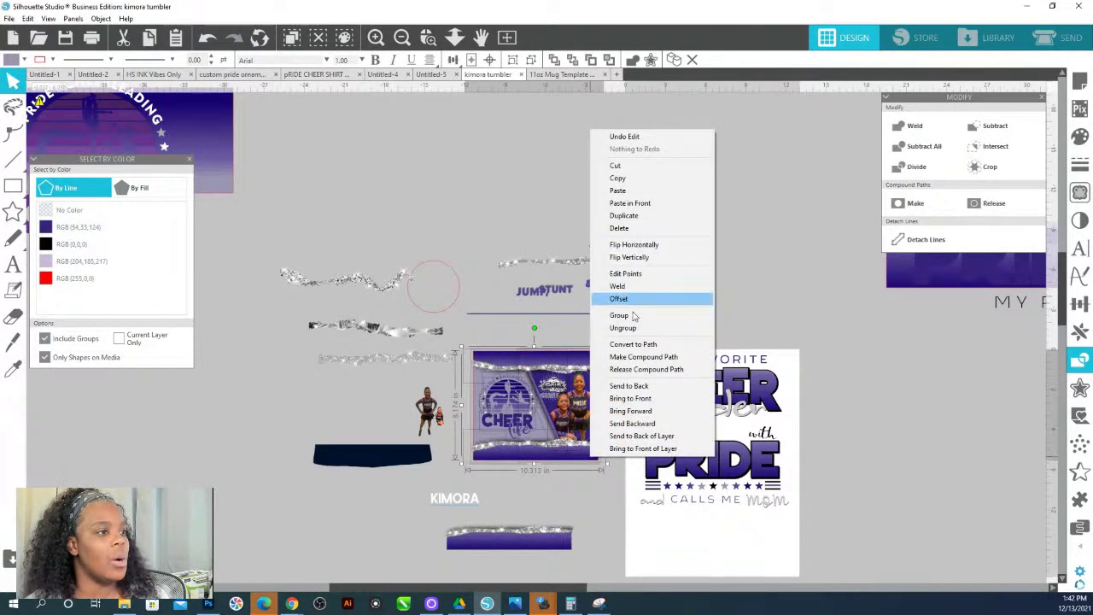
{"action": "left_click", "coordinate": [618, 178]}
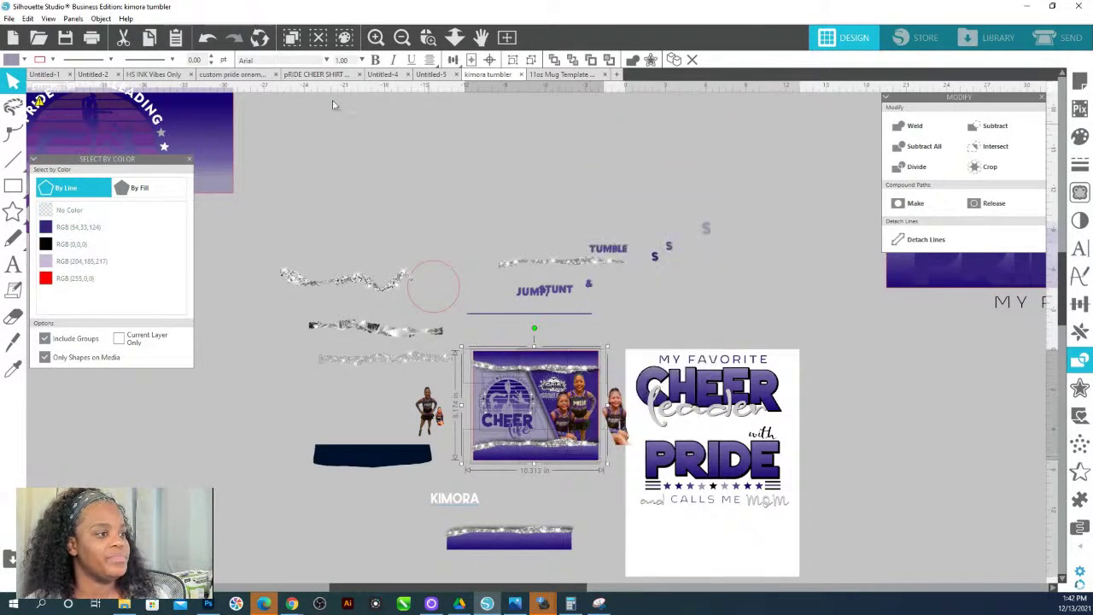
{"action": "left_click", "coordinate": [587, 77]}
{"action": "right_click", "coordinate": [461, 176]}
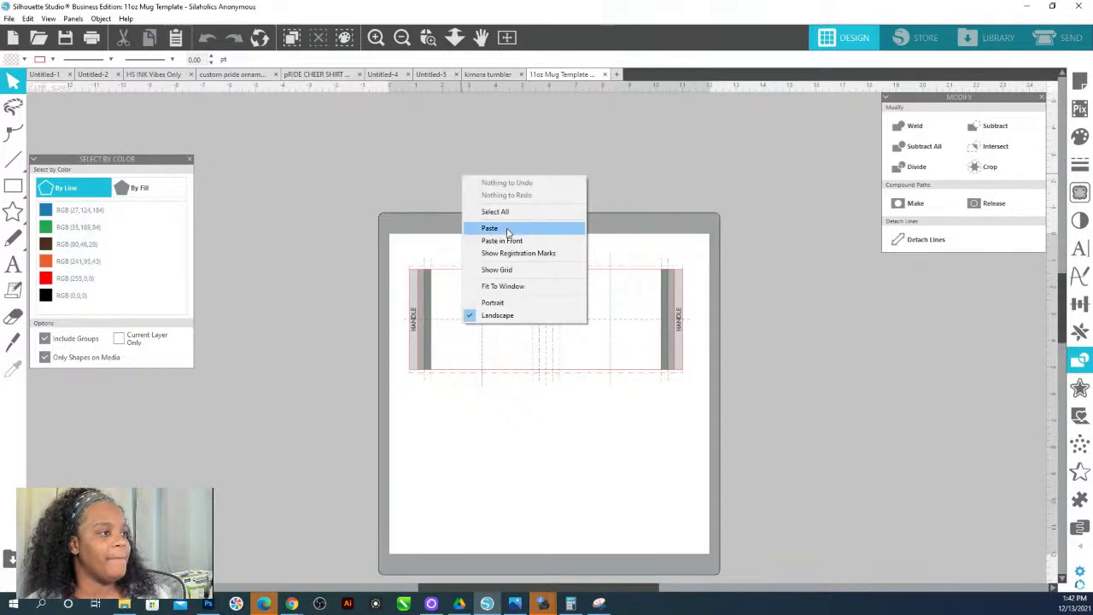
{"action": "left_click", "coordinate": [507, 229]}
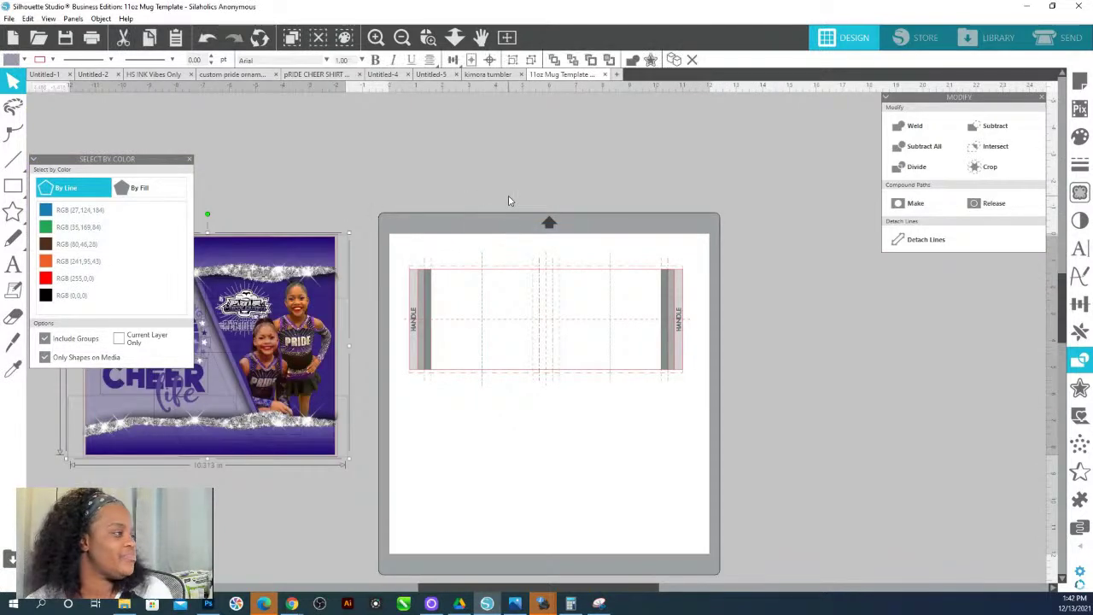
Move the tumbler design onto the mug template beside the left handle area and scale it to about 5.16 in wide.
{"action": "left_click_drag", "start_coordinate": [290, 259], "coordinate": [644, 236]}
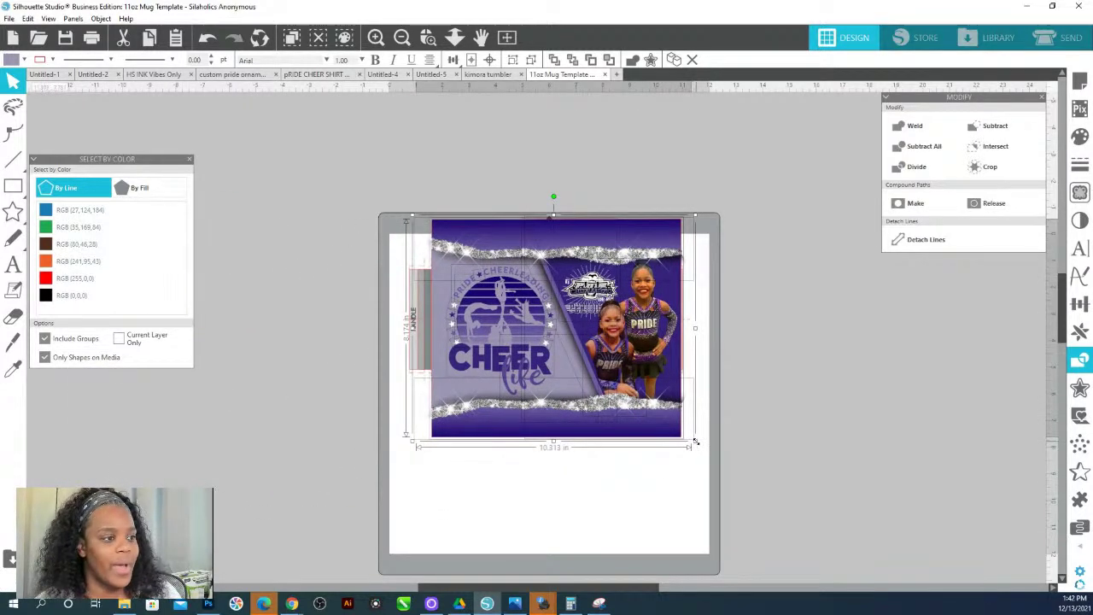
{"action": "left_click_drag", "start_coordinate": [695, 441], "coordinate": [620, 349]}
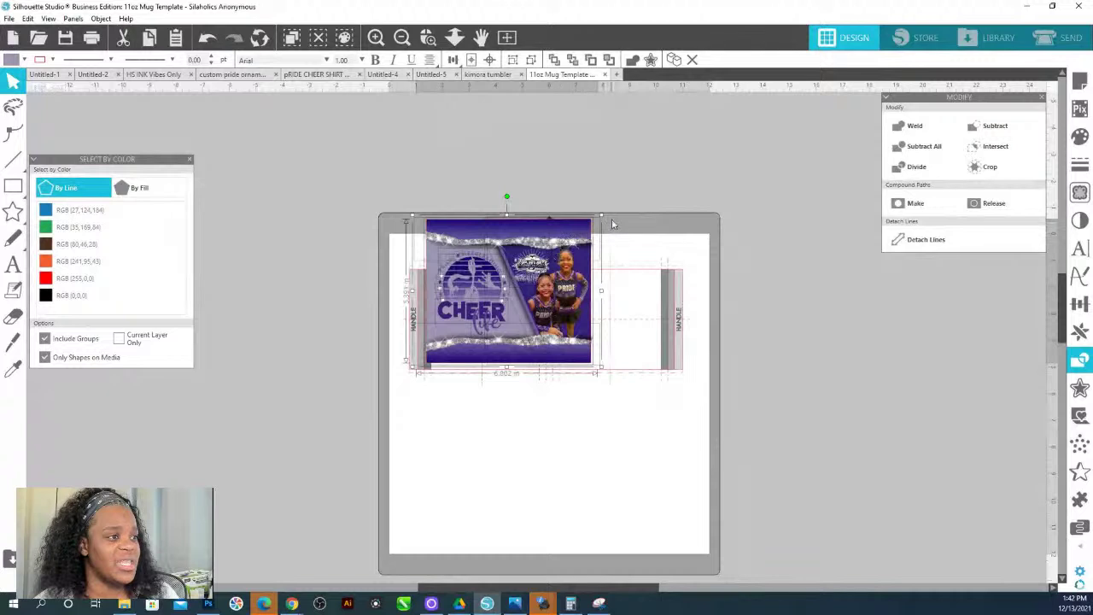
{"action": "left_click_drag", "start_coordinate": [601, 219], "coordinate": [557, 259]}
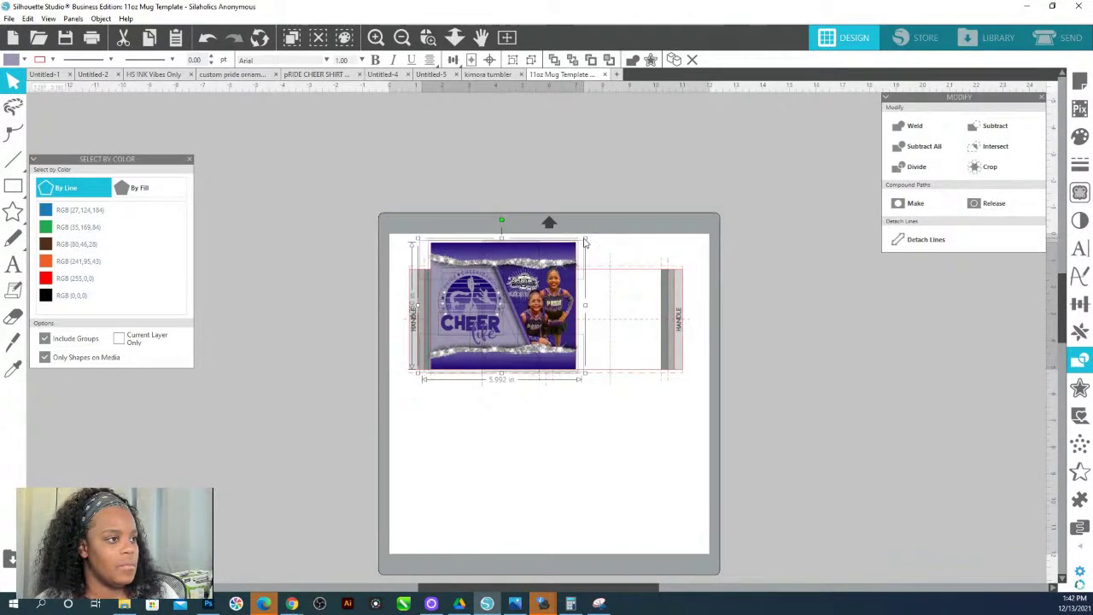
{"action": "left_click_drag", "start_coordinate": [582, 245], "coordinate": [568, 267]}
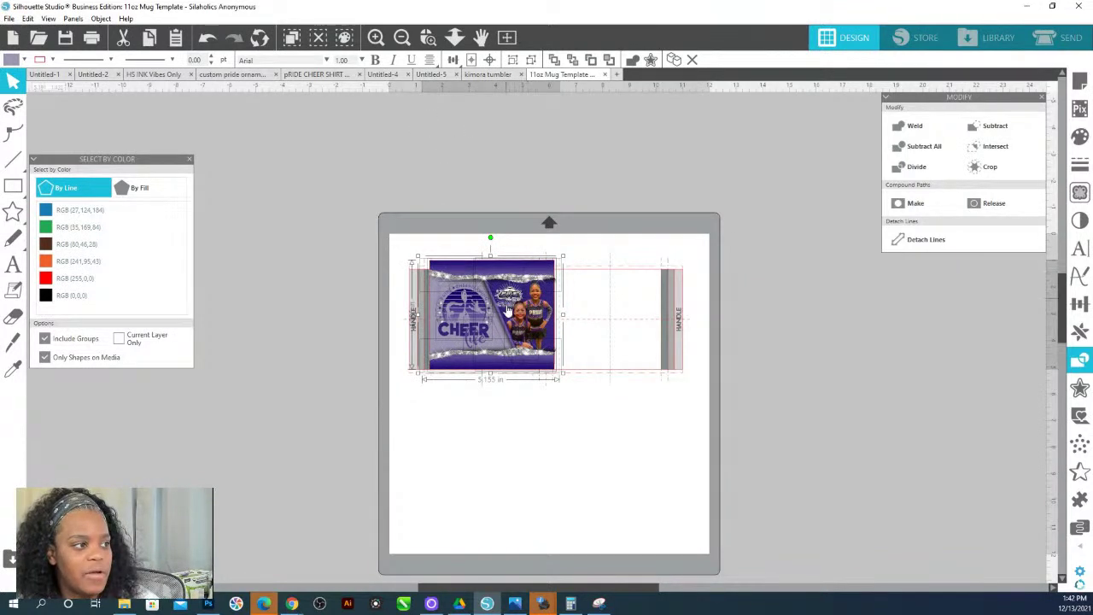
Place a spare copy of the tumbler design above the page, then duplicate the mug template with its design lower on the page.
{"action": "key", "text": "ctrl+v"}
{"action": "left_click_drag", "start_coordinate": [559, 223], "coordinate": [441, 82]}
{"action": "left_click", "coordinate": [607, 304]}
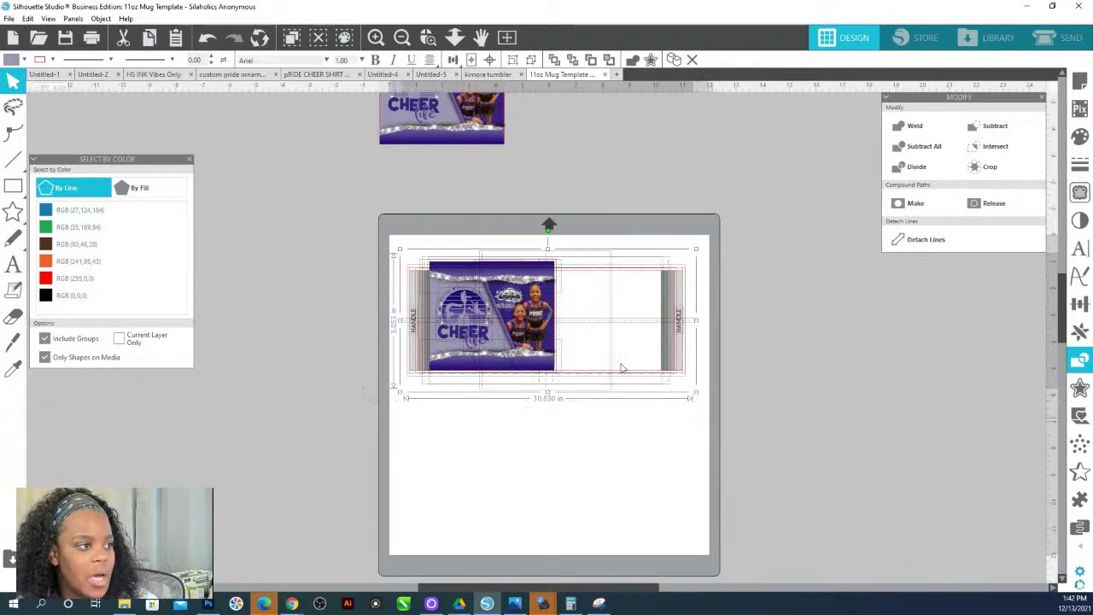
{"action": "left_click_drag", "start_coordinate": [492, 314], "coordinate": [507, 270]}
{"action": "key", "text": "ctrl+v"}
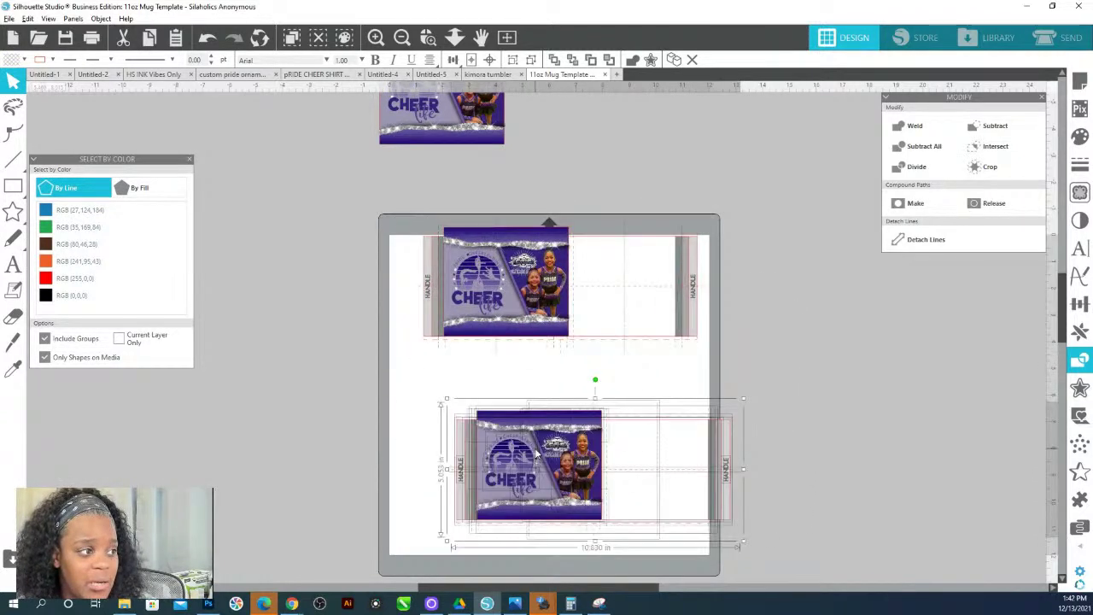
{"action": "left_click", "coordinate": [508, 209]}
{"action": "left_click", "coordinate": [428, 37]}
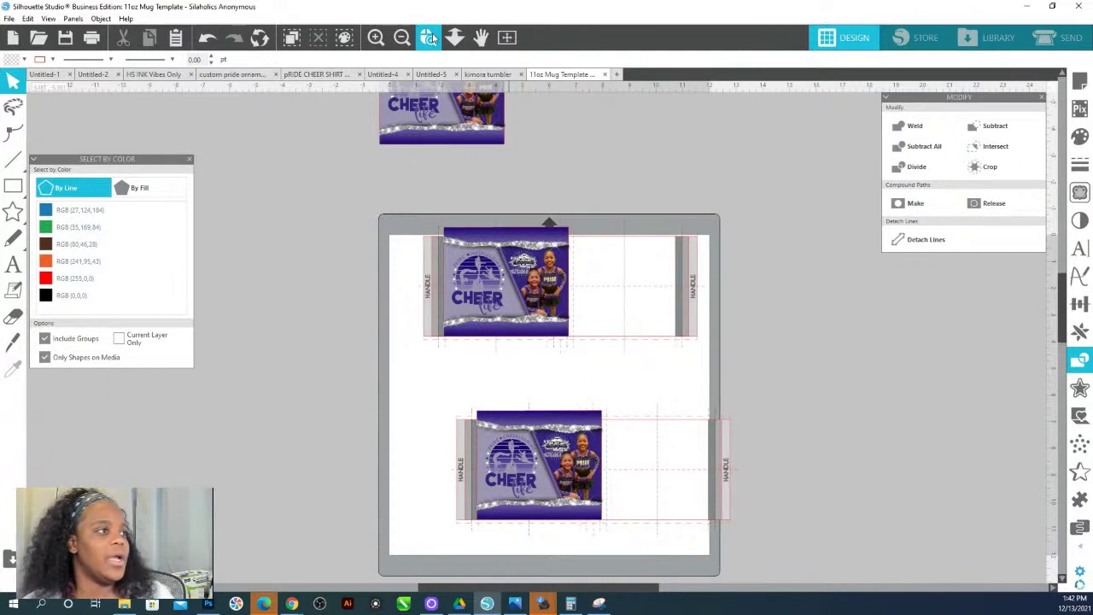
{"action": "left_click", "coordinate": [781, 312]}
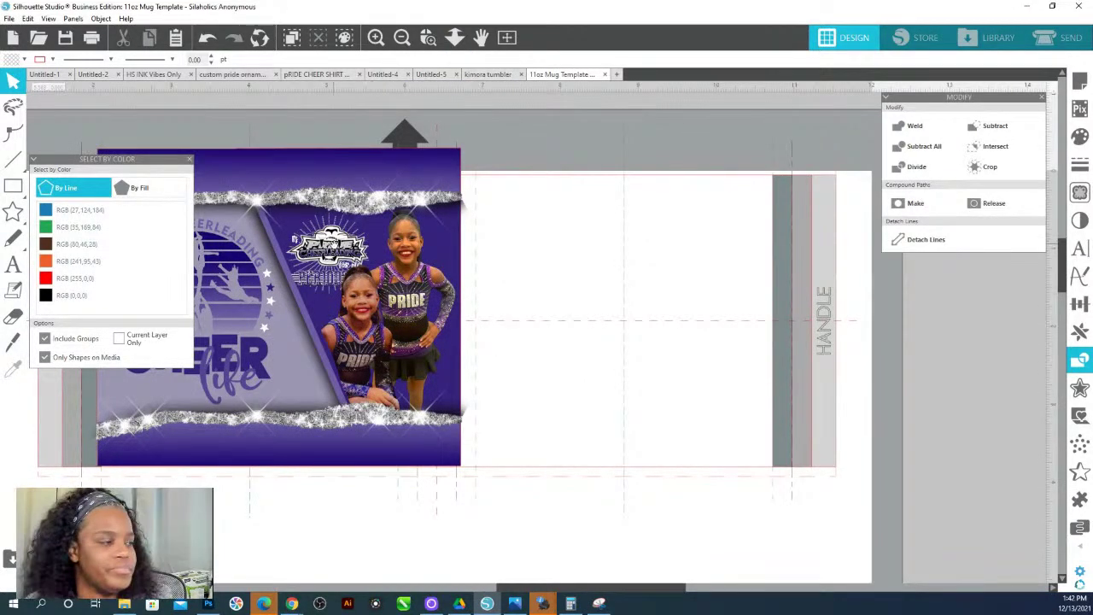
{"action": "scroll", "coordinate": [406, 249], "scroll_direction": "up", "scroll_amount": 1}
{"action": "scroll", "coordinate": [407, 250], "scroll_direction": "down", "scroll_amount": 1}
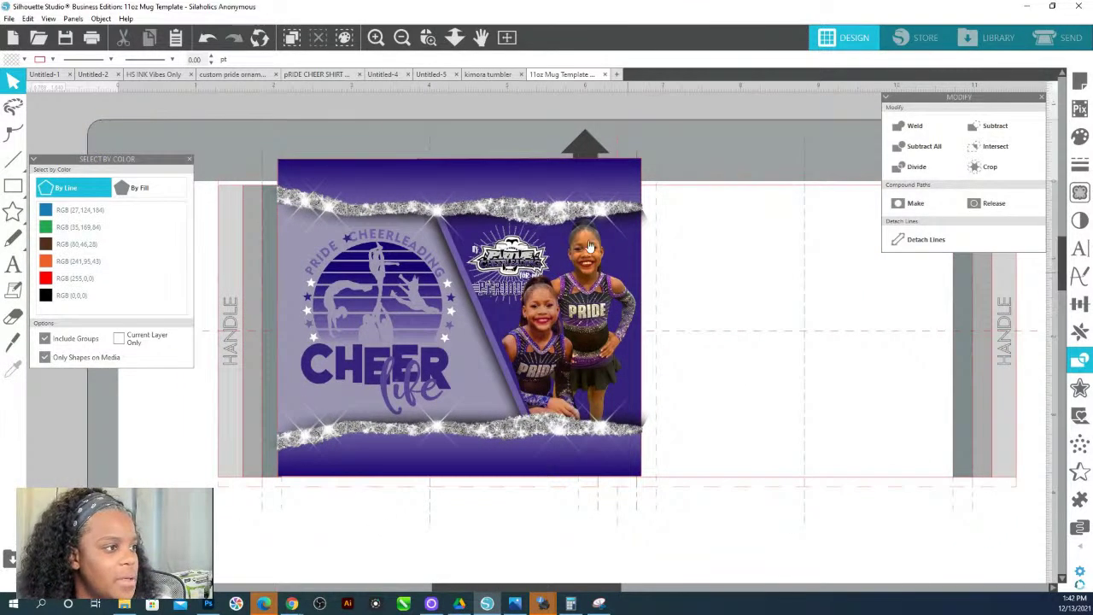
{"action": "left_click", "coordinate": [624, 469]}
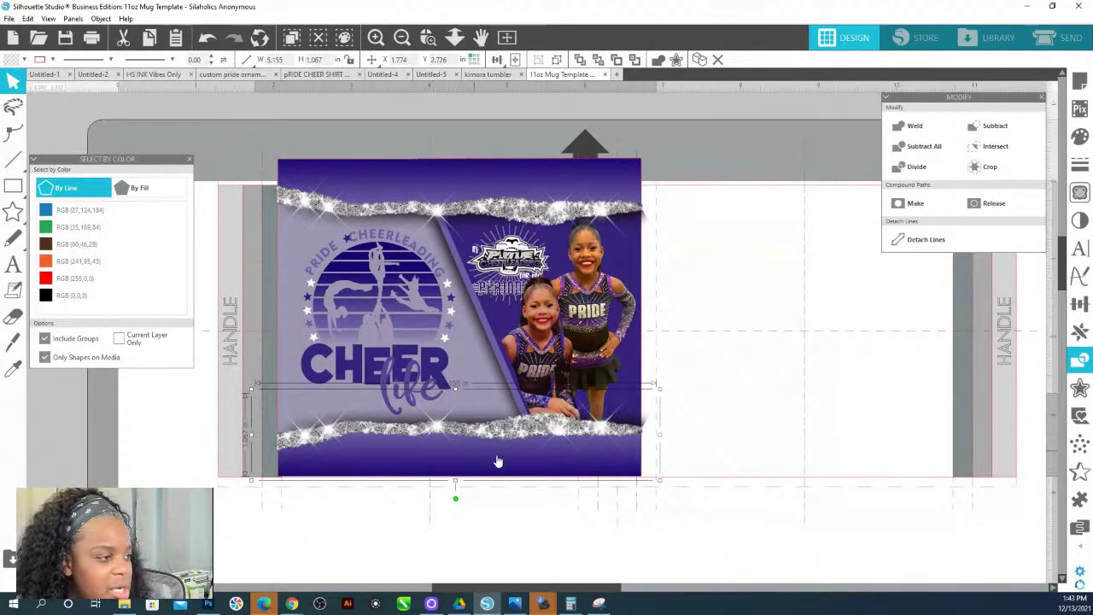
{"action": "key", "text": "Delete"}
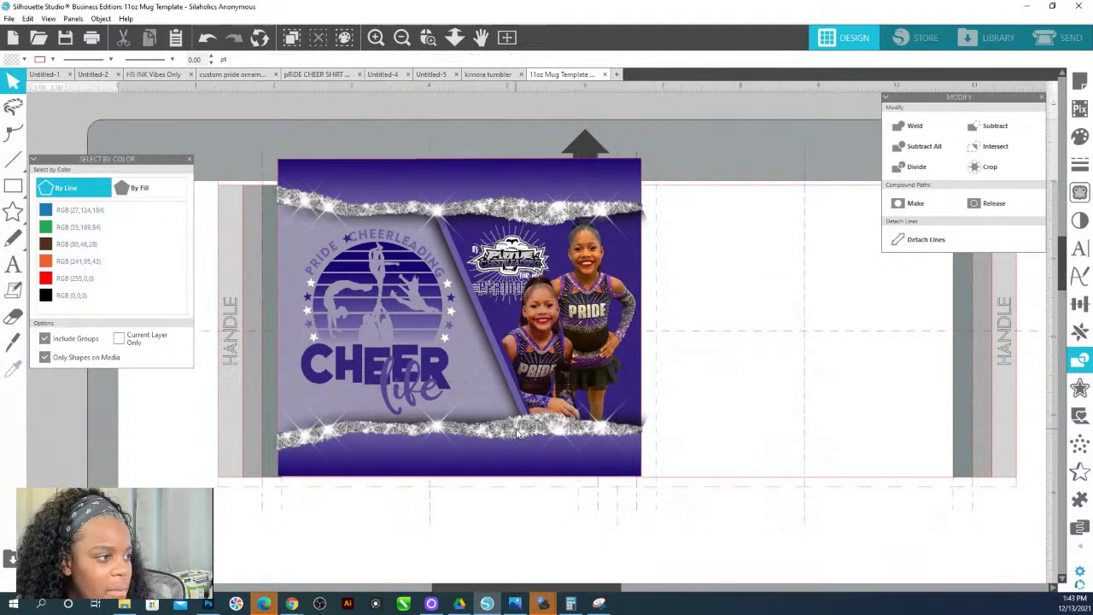
{"action": "key", "text": "ctrl+z"}
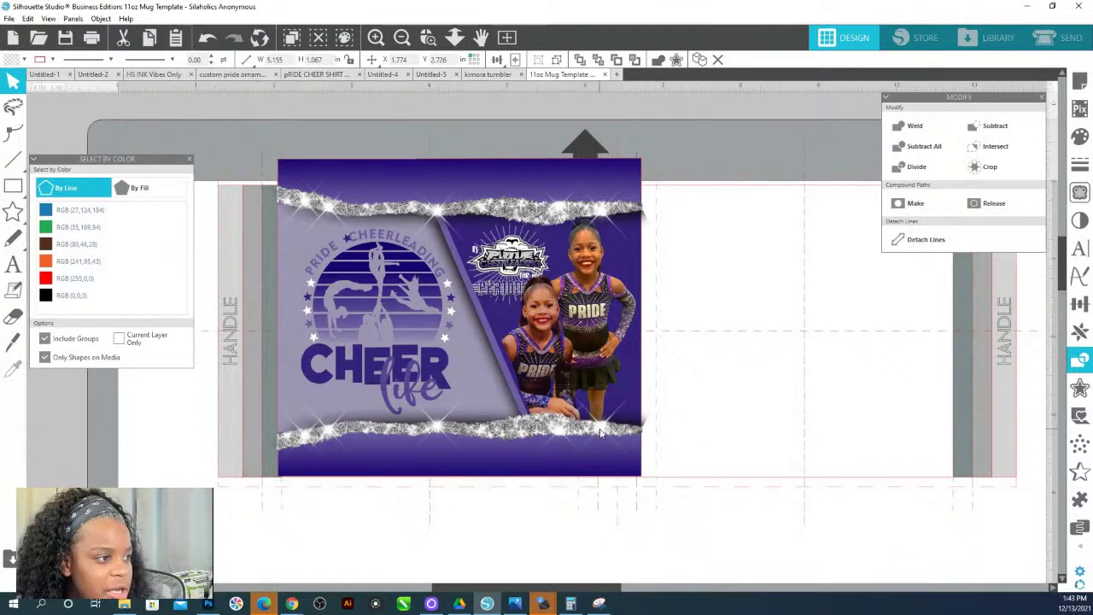
{"action": "left_click_drag", "start_coordinate": [615, 434], "coordinate": [623, 457]}
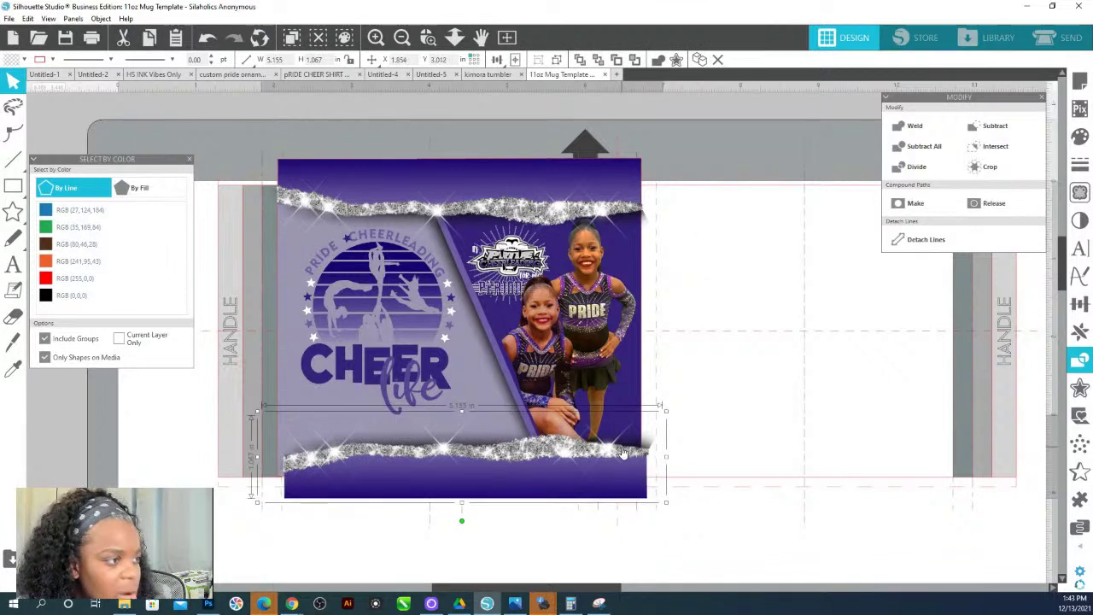
{"action": "key", "text": "ctrl+z"}
Stretch the lower glitter border to about 9.56 by 1.76 in and nudge it left and down to span the mug template's printable width.
{"action": "left_click_drag", "start_coordinate": [658, 439], "coordinate": [709, 438]}
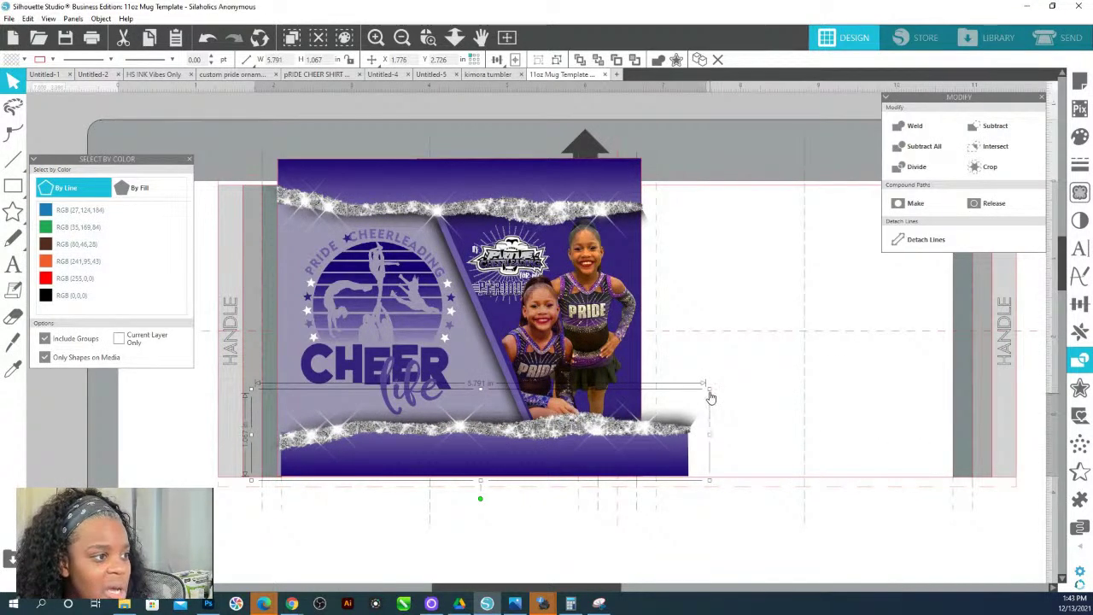
{"action": "left_click_drag", "start_coordinate": [708, 387], "coordinate": [968, 342]}
{"action": "left_click_drag", "start_coordinate": [826, 482], "coordinate": [799, 465]}
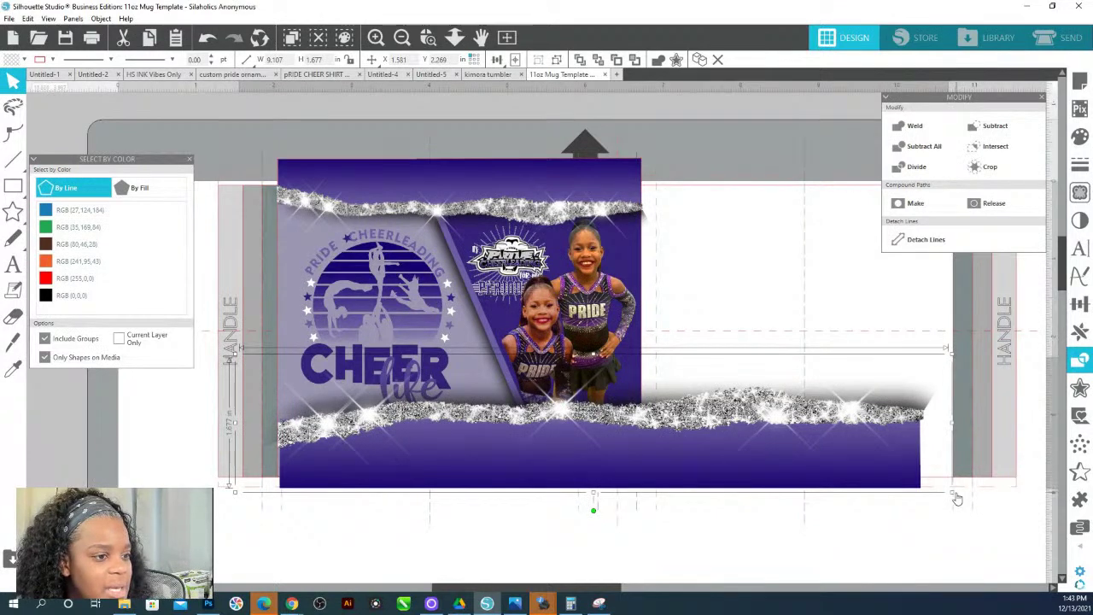
{"action": "left_click_drag", "start_coordinate": [951, 493], "coordinate": [988, 509]}
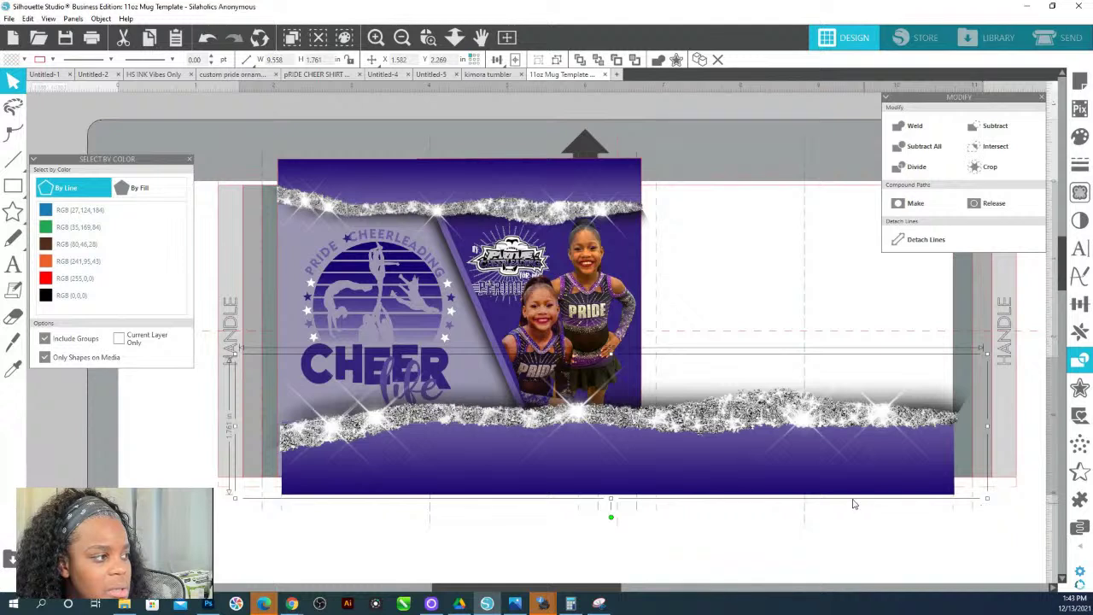
{"action": "key", "text": "Left"}
{"action": "key", "text": "Left"}
{"action": "key", "text": "Down"}
{"action": "key", "text": "Down"}
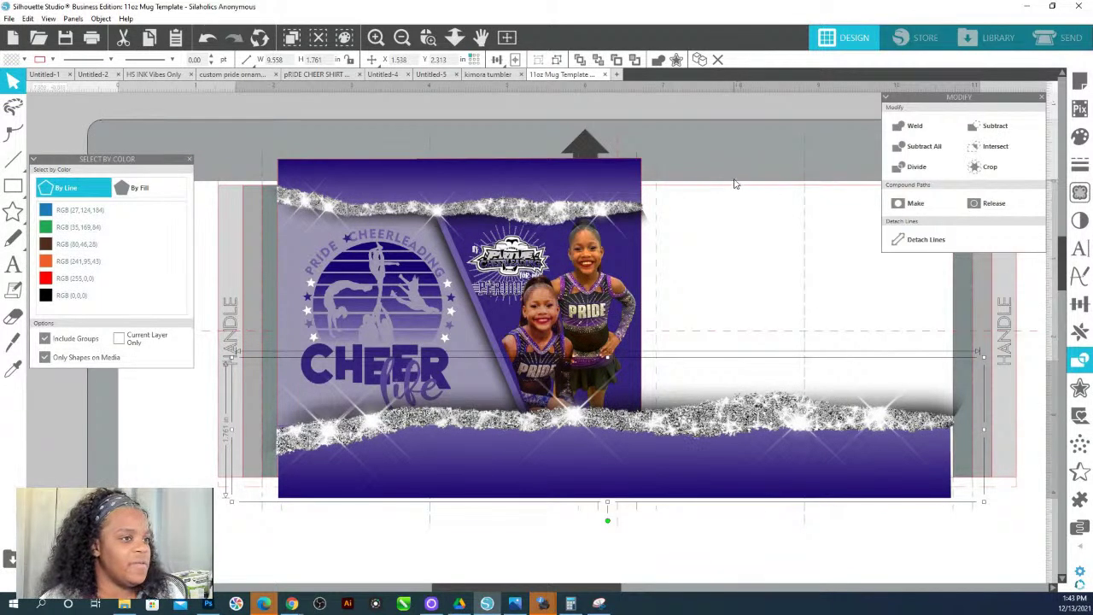
Ungroup the lower glitter border and resize its purple gradient strip to about 8.7 by 0.8 in.
{"action": "left_click", "coordinate": [652, 562]}
{"action": "left_click", "coordinate": [305, 482]}
{"action": "right_click", "coordinate": [306, 483]}
{"action": "left_click", "coordinate": [339, 354]}
{"action": "left_click", "coordinate": [349, 507]}
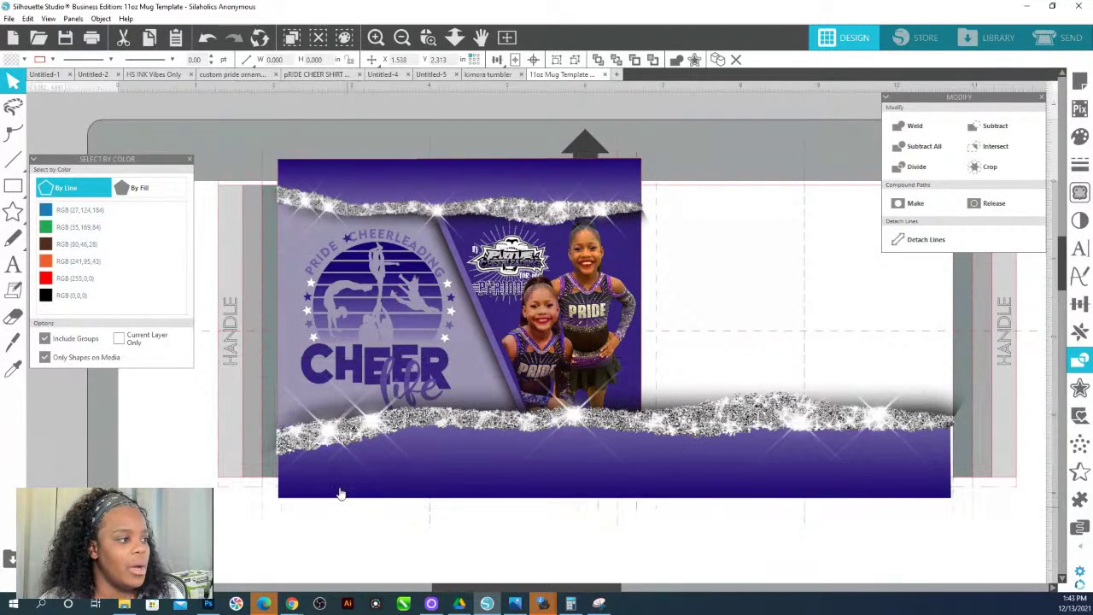
{"action": "mouse_move", "coordinate": [614, 509]}
{"action": "left_mouse_down"}
{"action": "mouse_move", "coordinate": [616, 483]}
{"action": "mouse_move", "coordinate": [625, 496]}
{"action": "left_mouse_up"}
{"action": "left_click_drag", "start_coordinate": [955, 457], "coordinate": [959, 461]}
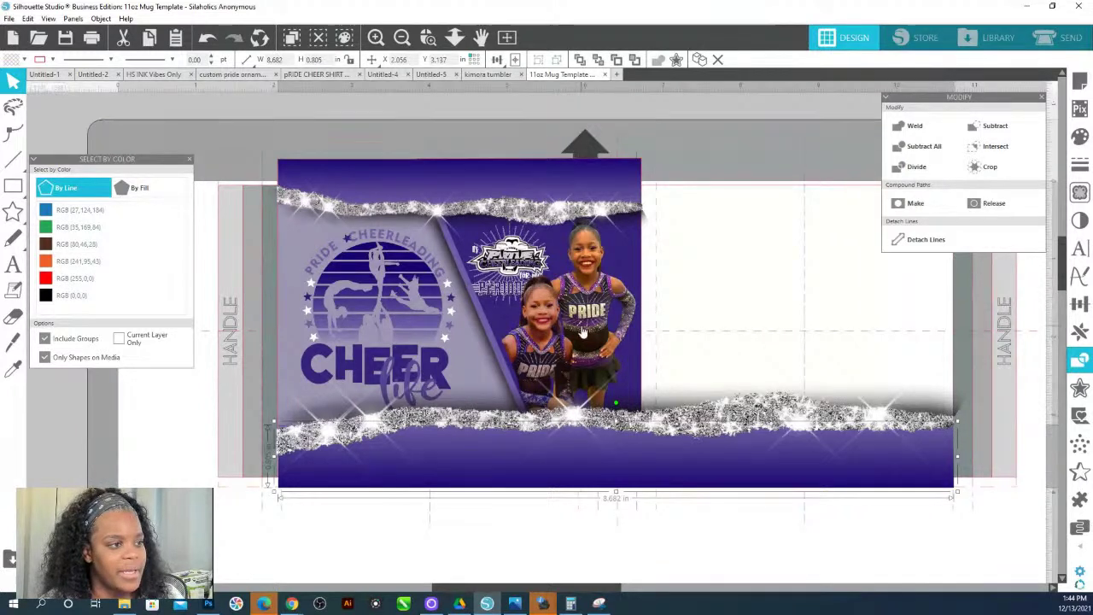
Move the upper glitter border above the page and shift the dark purple diagonal panel with its stripe and shadow to the template's right end.
{"action": "left_click_drag", "start_coordinate": [483, 176], "coordinate": [482, 6]}
{"action": "left_click", "coordinate": [576, 206]}
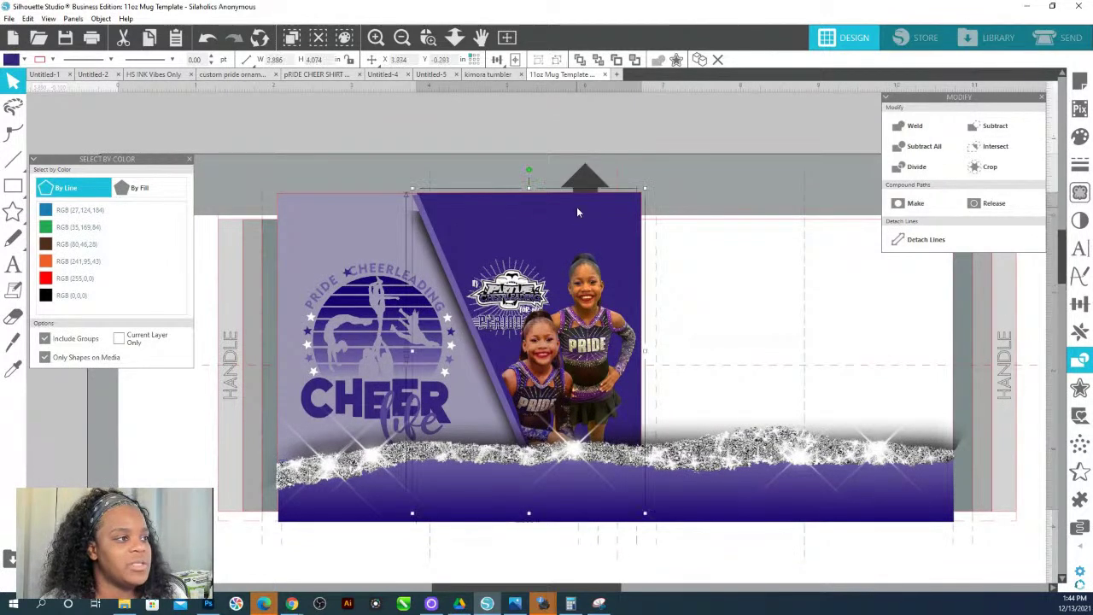
{"action": "left_click", "coordinate": [423, 234]}
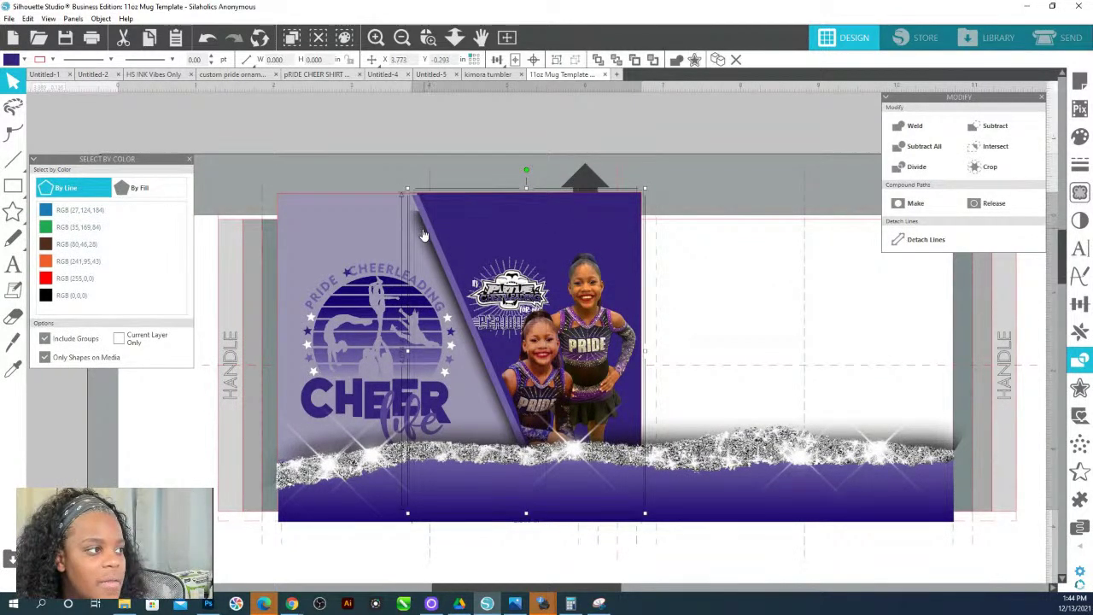
{"action": "left_click", "coordinate": [423, 229]}
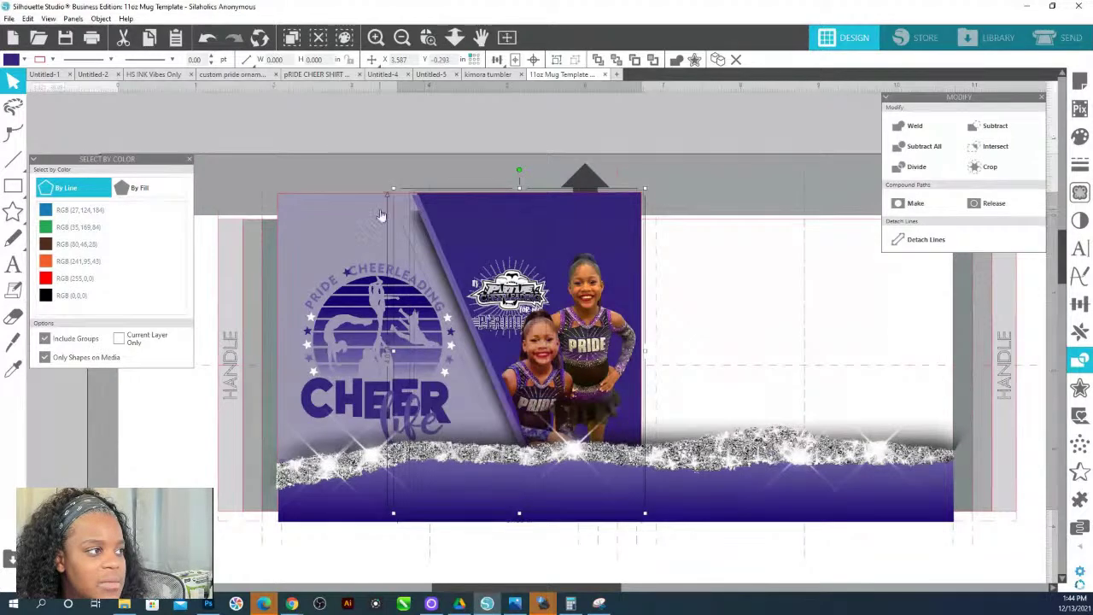
{"action": "left_click_drag", "start_coordinate": [598, 254], "coordinate": [916, 272]}
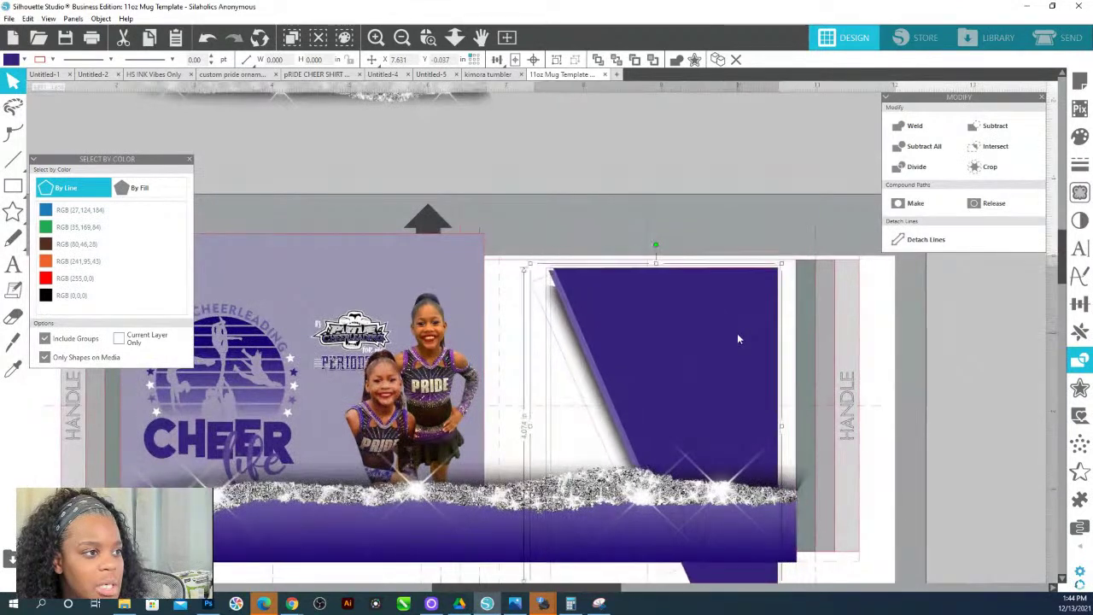
{"action": "left_click_drag", "start_coordinate": [758, 329], "coordinate": [755, 330]}
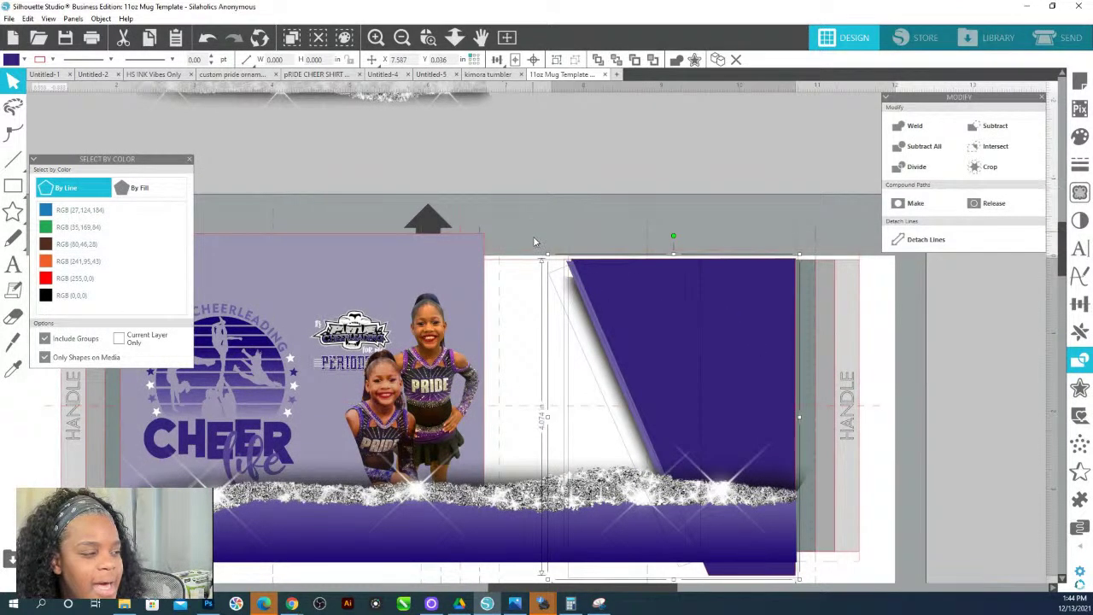
Fill the template's 10.25 by 4 in rectangle with the light purple sampled from the tumbler design's background.
{"action": "left_click", "coordinate": [526, 257]}
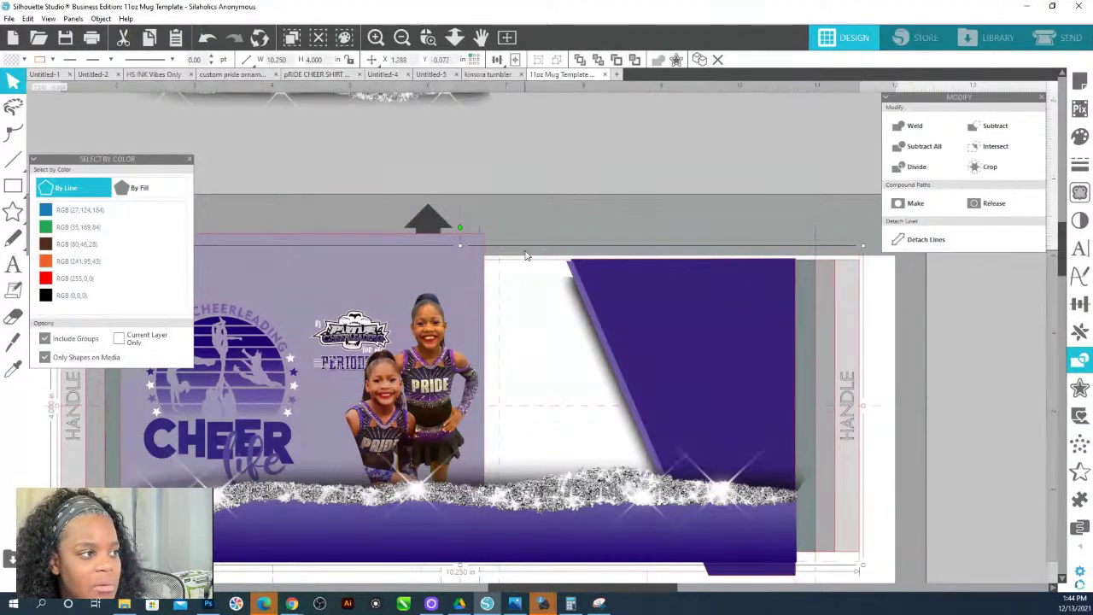
{"action": "left_click", "coordinate": [1080, 137]}
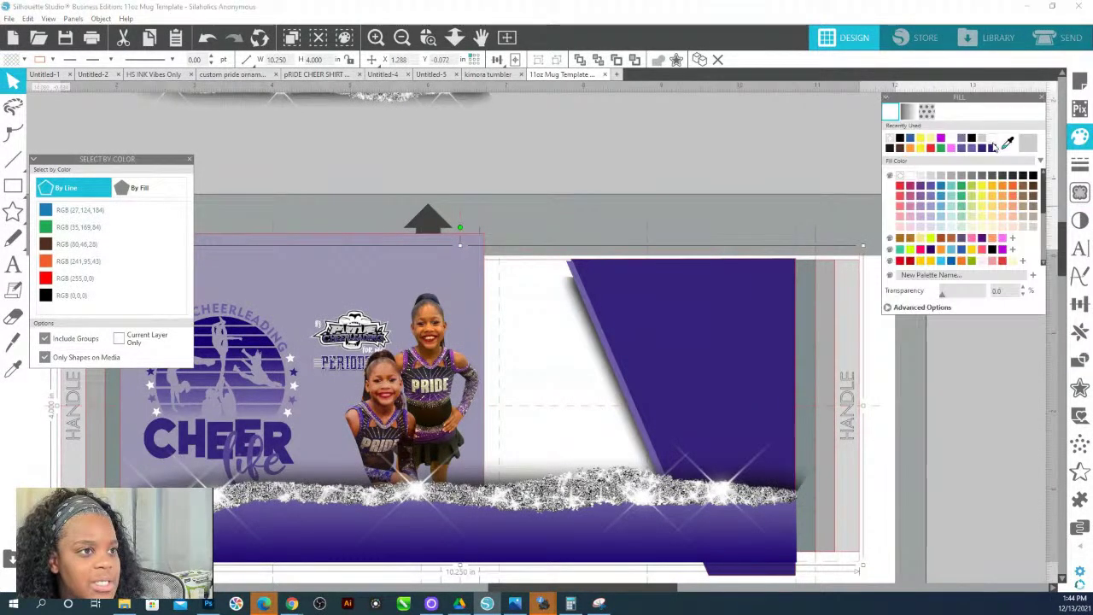
{"action": "left_click", "coordinate": [1008, 143]}
{"action": "left_click", "coordinate": [449, 272]}
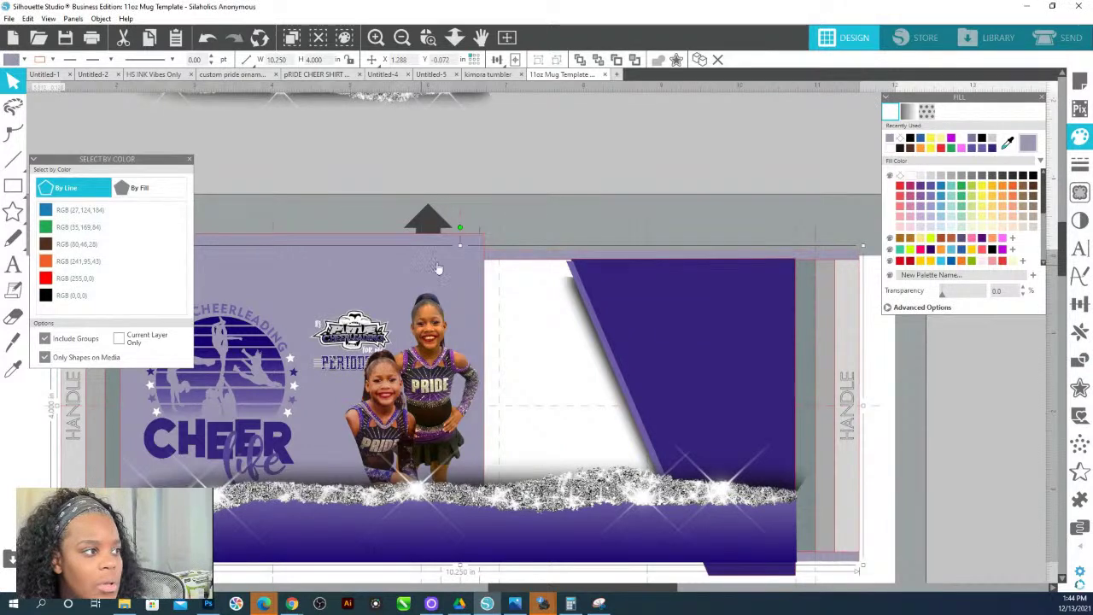
Try to clear the fill from the mug template's inner printable rectangle and the larger rectangles around it.
{"action": "left_click", "coordinate": [535, 288]}
{"action": "left_click", "coordinate": [901, 177]}
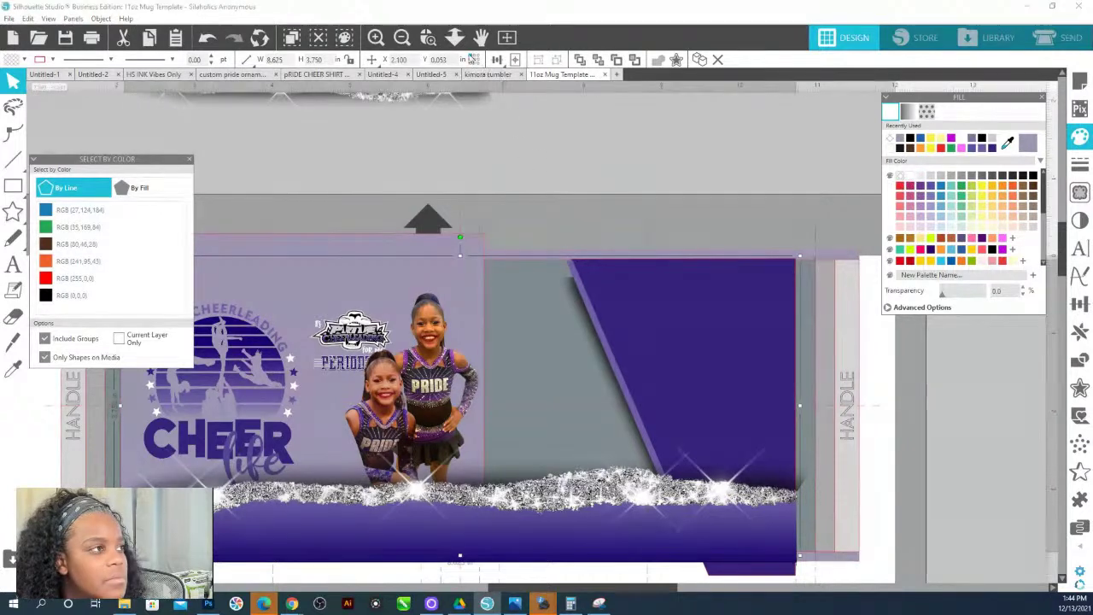
{"action": "left_click", "coordinate": [454, 37]}
{"action": "left_click_drag", "start_coordinate": [482, 166], "coordinate": [666, 269]}
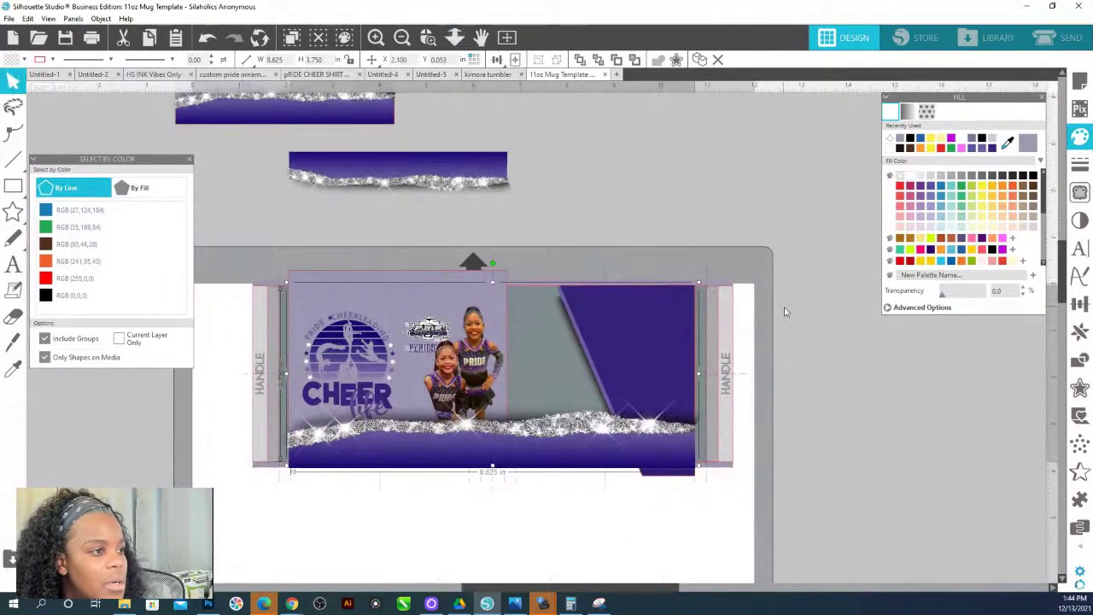
{"action": "left_click", "coordinate": [713, 320]}
{"action": "left_click", "coordinate": [704, 320]}
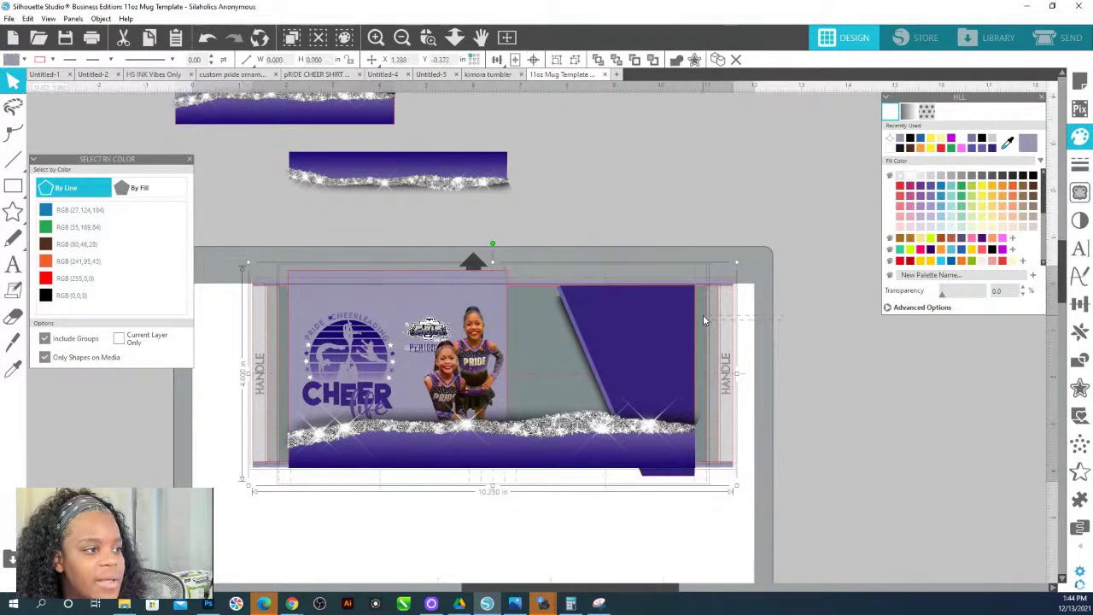
{"action": "left_click", "coordinate": [900, 176]}
{"action": "left_click", "coordinate": [706, 199]}
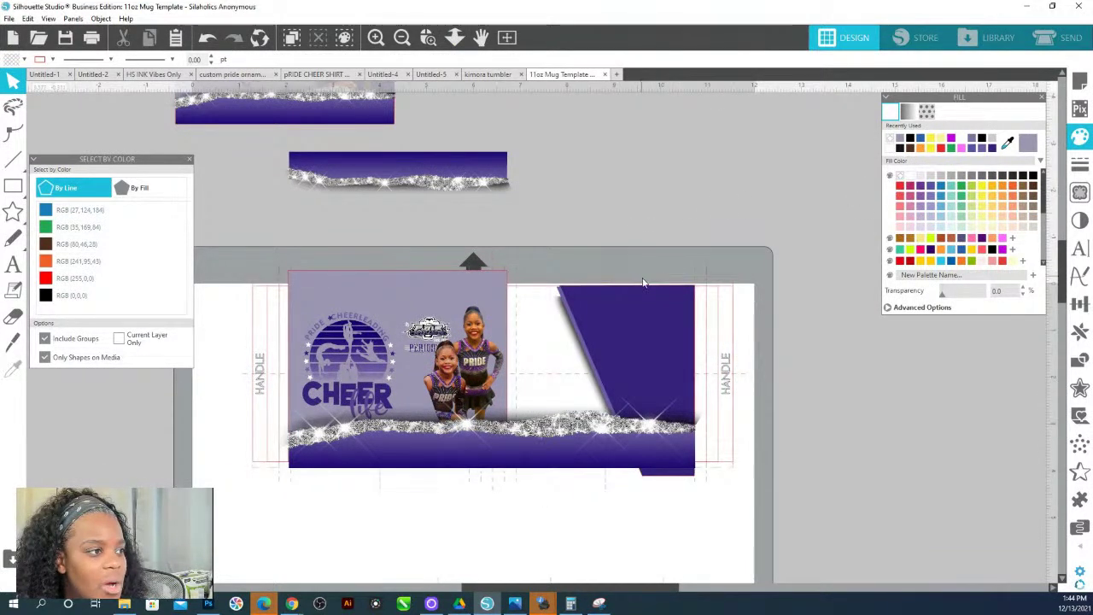
Fill the template's inner 8.625 by 3.75 in rectangle with the design's light purple and move the tumbler's light purple background off its left side.
{"action": "left_click", "coordinate": [641, 287]}
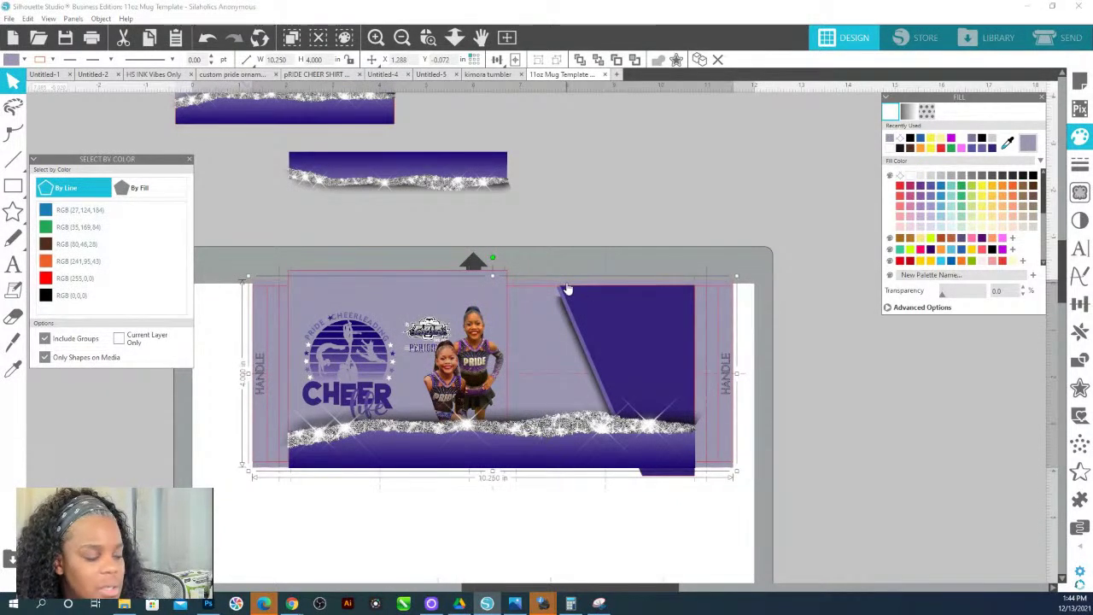
{"action": "key", "text": "i"}
{"action": "left_click", "coordinate": [567, 290]}
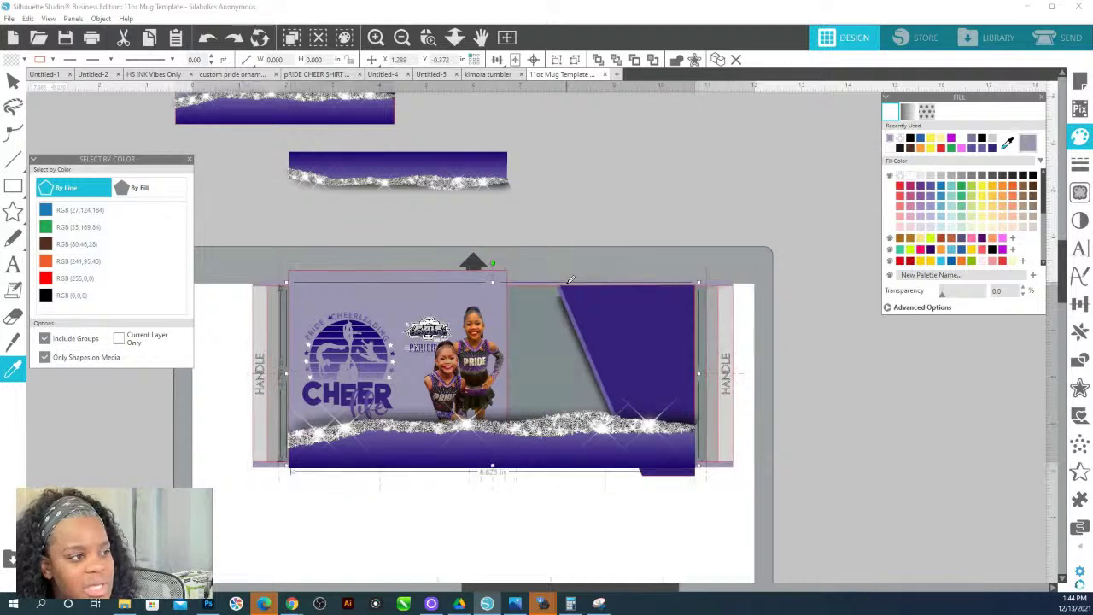
{"action": "scroll", "coordinate": [568, 290], "scroll_direction": "up", "scroll_amount": 2}
{"action": "left_click", "coordinate": [569, 280]}
{"action": "key", "text": "Escape"}
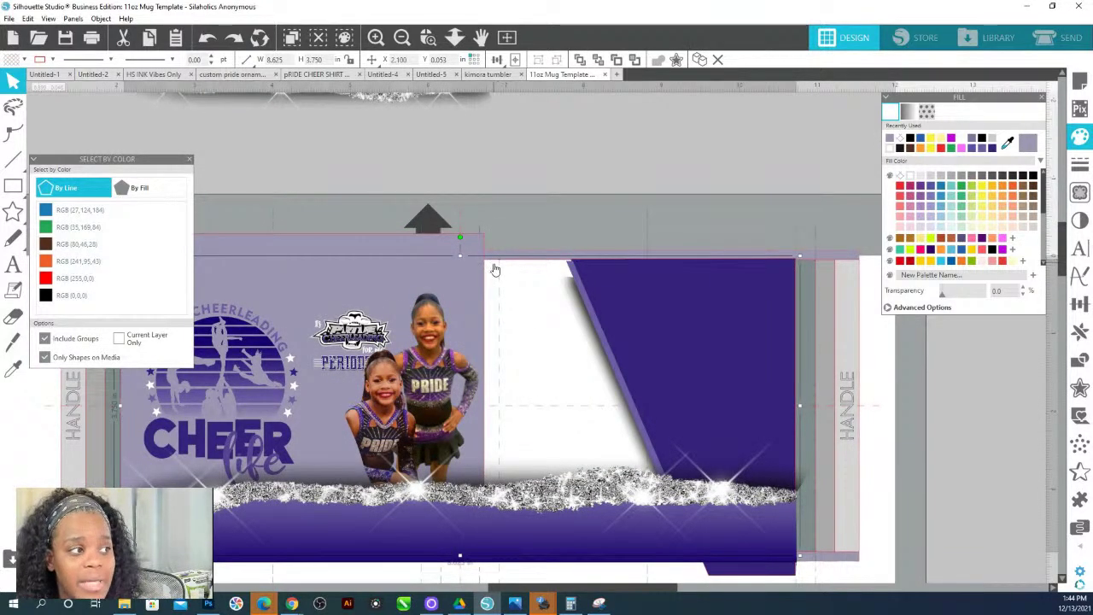
{"action": "key", "text": "ctrl+z"}
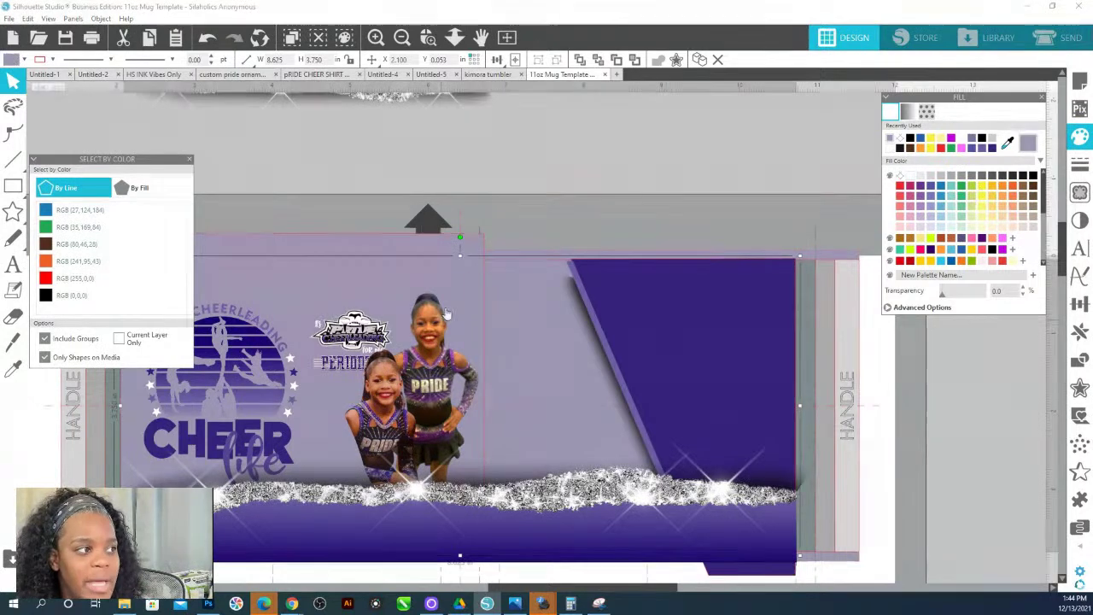
{"action": "scroll", "coordinate": [419, 252], "scroll_direction": "left", "scroll_amount": 3}
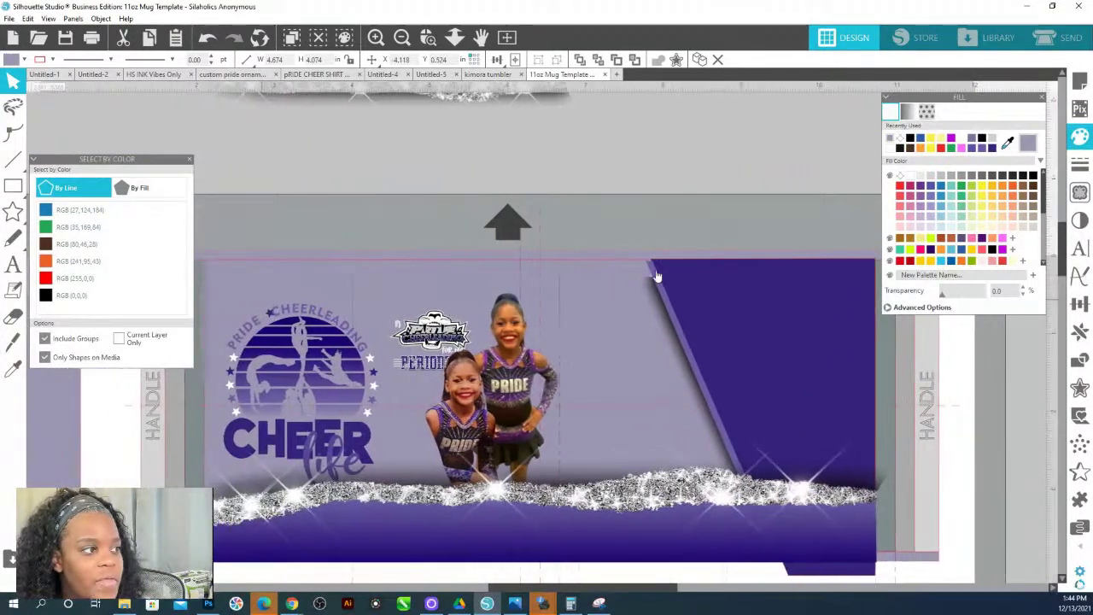
Move the dark purple diagonal panel with its lighter stripe and shadow left along the mug template, to about 6.78 in.
{"action": "left_click", "coordinate": [653, 270]}
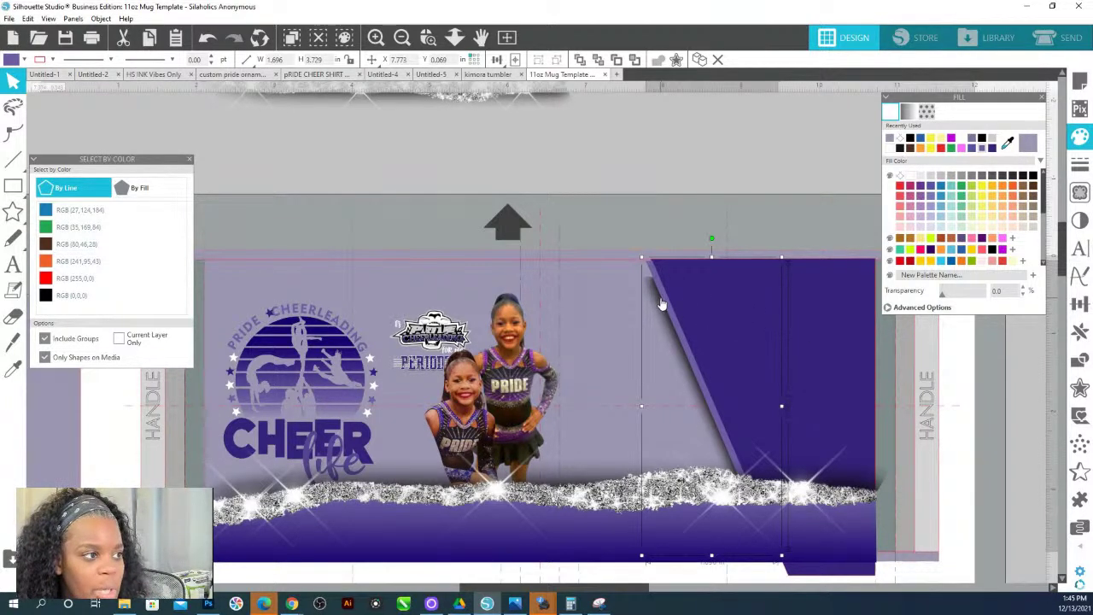
{"action": "scroll", "coordinate": [666, 307], "scroll_direction": "right", "scroll_amount": 6}
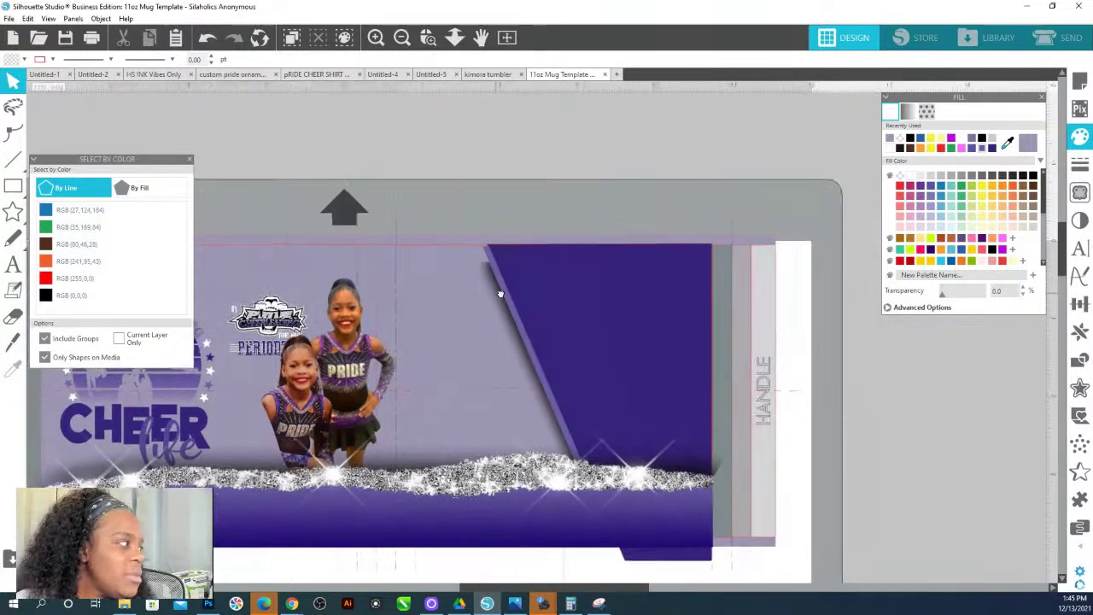
{"action": "left_click", "coordinate": [555, 285]}
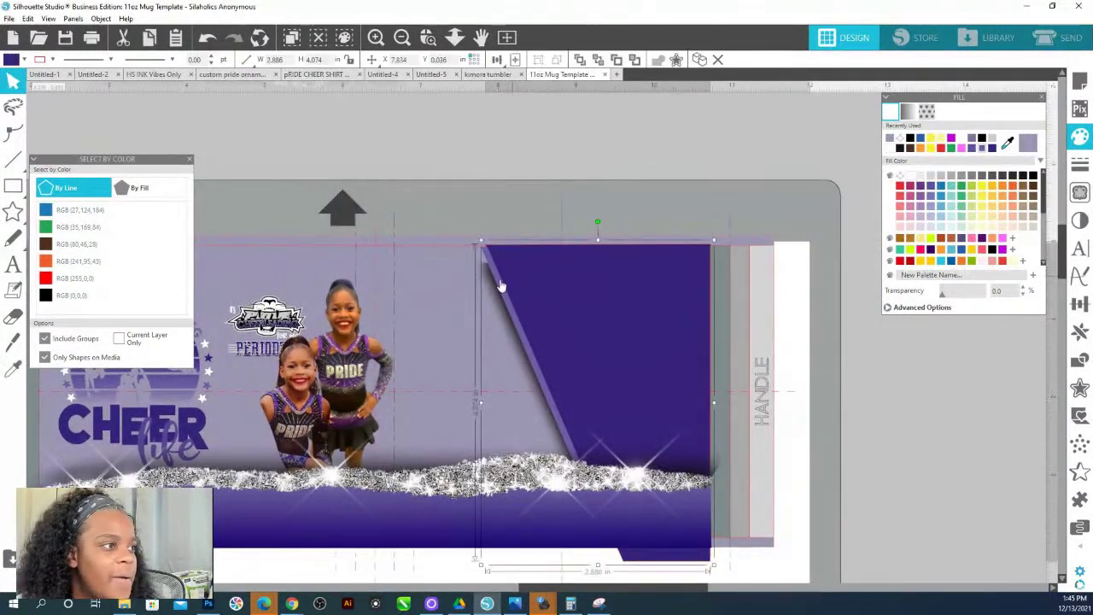
{"action": "left_click_drag", "start_coordinate": [498, 286], "coordinate": [410, 291]}
Try to stretch the dark purple panel sideways to the right edge of the mug's printable area.
{"action": "double_click", "coordinate": [418, 286]}
{"action": "left_click", "coordinate": [498, 196]}
{"action": "left_click", "coordinate": [578, 330]}
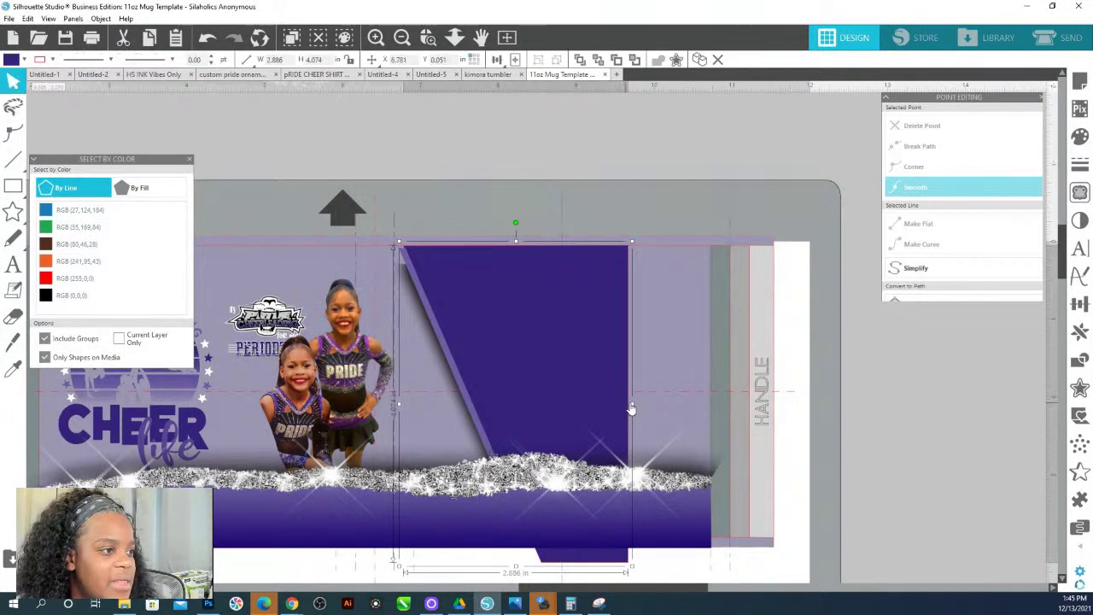
{"action": "left_click_drag", "start_coordinate": [641, 403], "coordinate": [720, 412]}
{"action": "key", "text": "ctrl+z"}
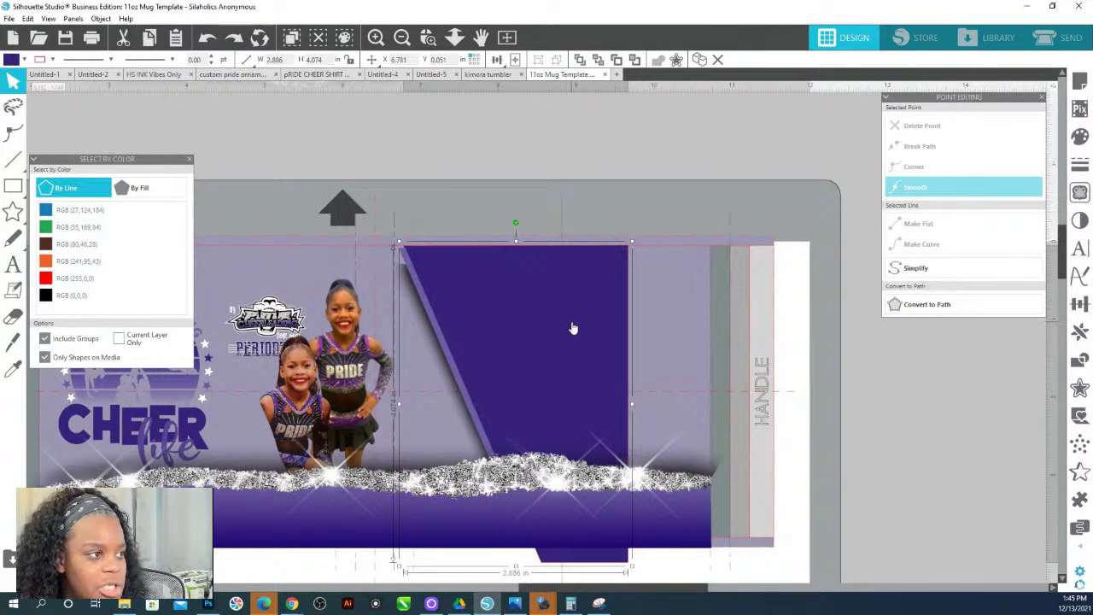
Edit the dark purple panel's points, moving its two right corner points outward to the right edge of the mug's printable area.
{"action": "key", "text": "a"}
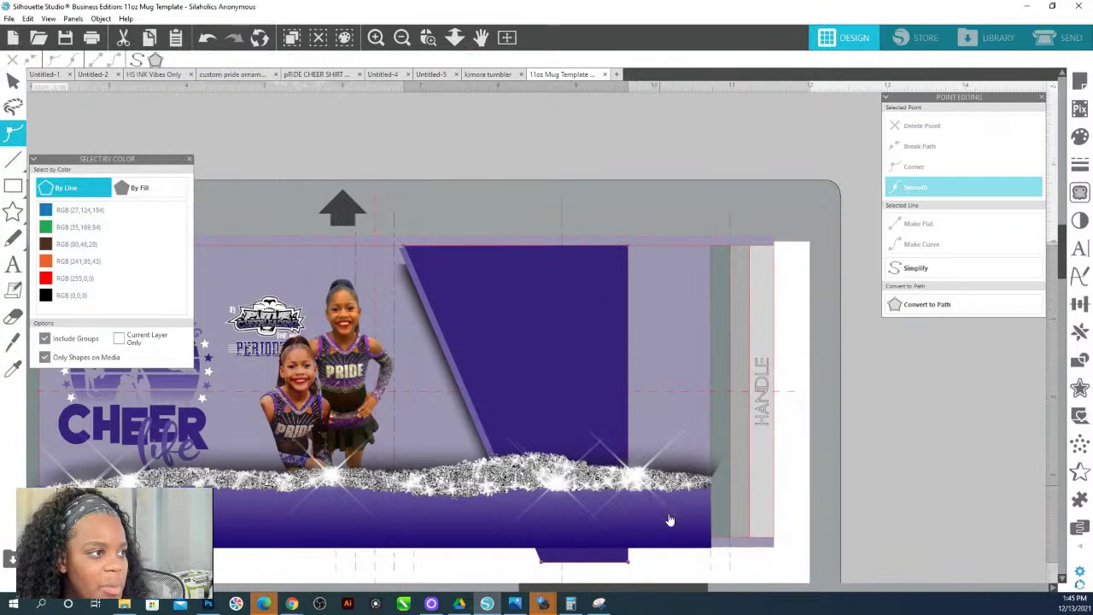
{"action": "left_click", "coordinate": [606, 220]}
{"action": "key", "text": "Right"}
{"action": "key", "text": "Right"}
{"action": "key", "text": "Right"}
{"action": "key", "text": "Right"}
{"action": "key", "text": "Right"}
{"action": "key", "text": "Right"}
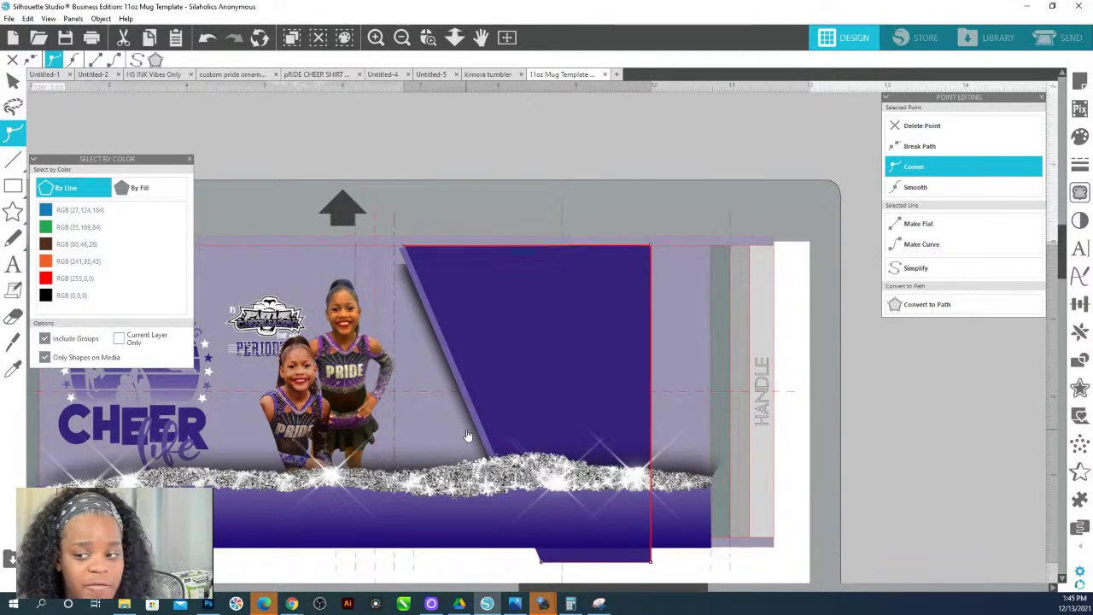
{"action": "key", "text": "Right"}
{"action": "key", "text": "Right"}
{"action": "key", "text": "Right"}
{"action": "key", "text": "Right"}
{"action": "key", "text": "Right"}
{"action": "key", "text": "Right"}
{"action": "key", "text": "Right"}
{"action": "key", "text": "Right"}
{"action": "key", "text": "Right"}
{"action": "key", "text": "Right"}
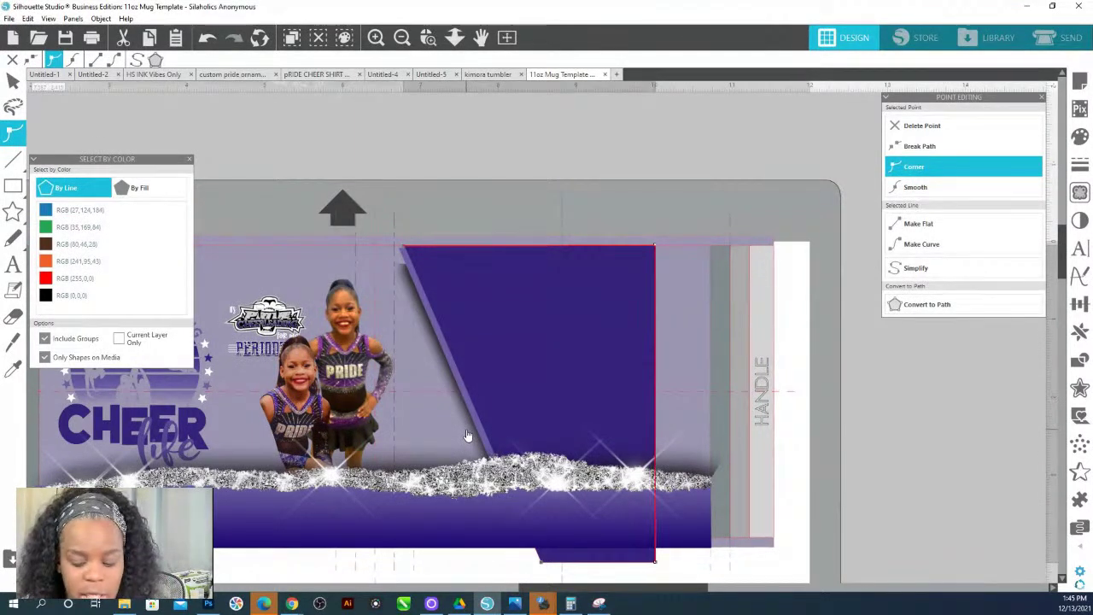
{"action": "key", "text": "Right"}
{"action": "key", "text": "Right"}
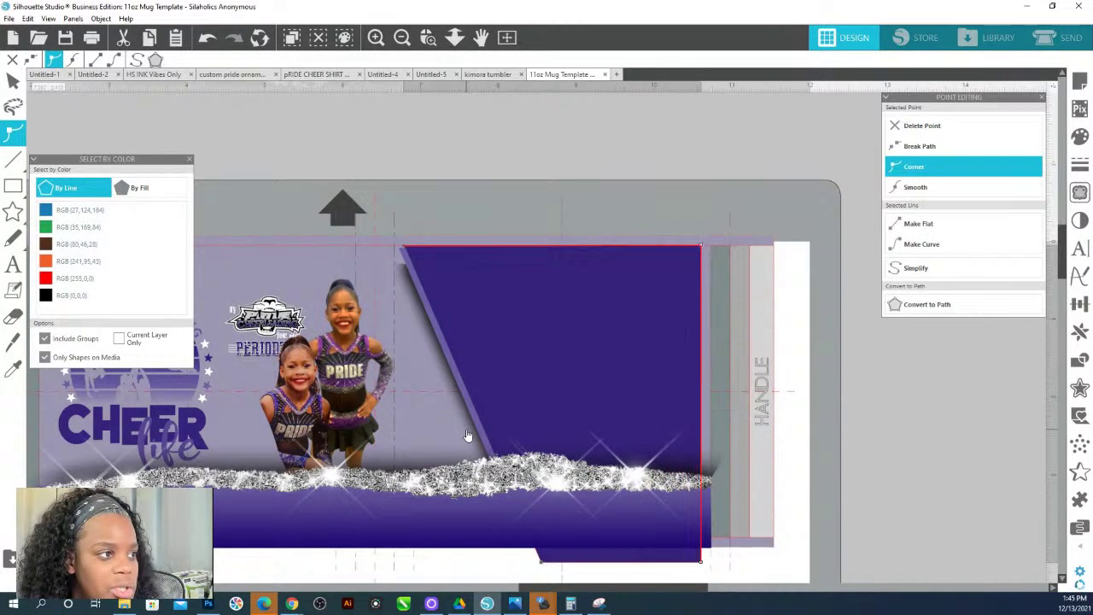
{"action": "key", "text": "Right"}
{"action": "key", "text": "Right"}
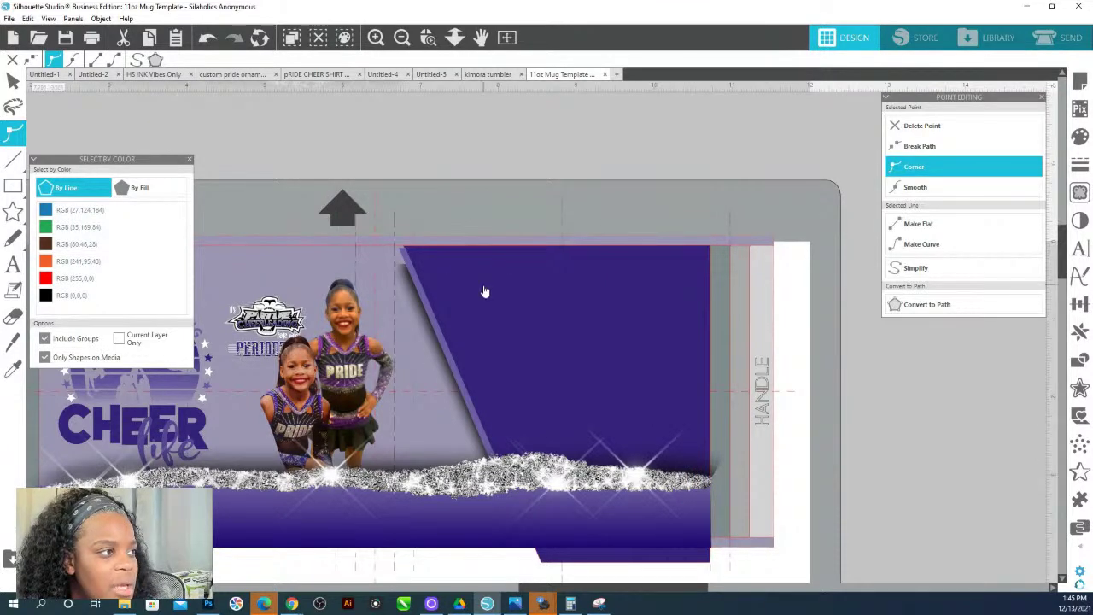
Resize the dark panel and its stripe to reach the template's top and end at the lower border's base, and extend the shadow to match.
{"action": "double_click", "coordinate": [415, 276]}
{"action": "left_click", "coordinate": [409, 282]}
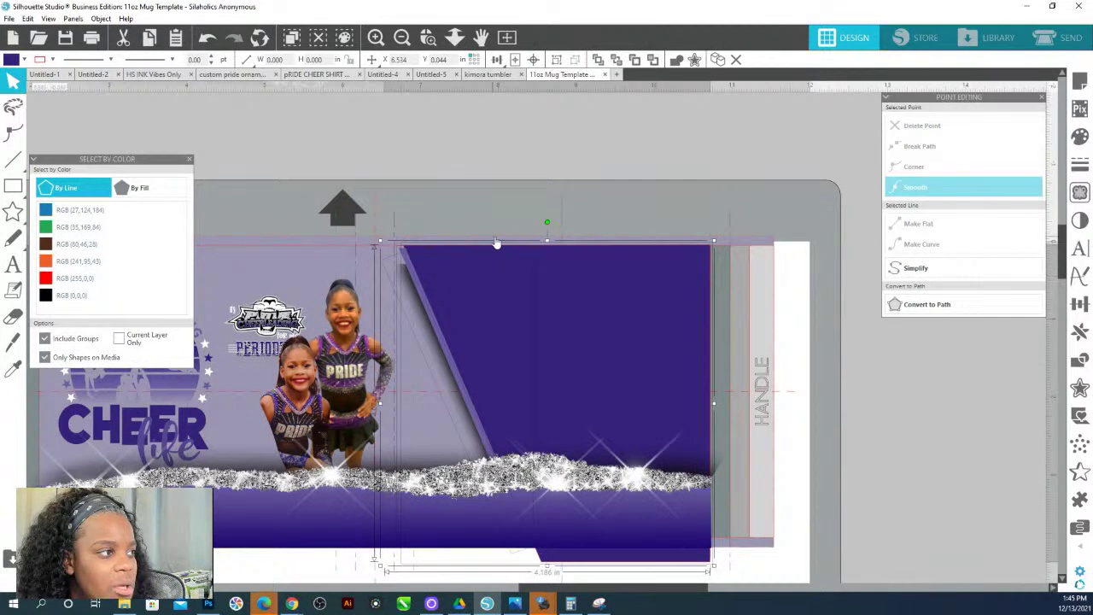
{"action": "left_click_drag", "start_coordinate": [545, 242], "coordinate": [549, 229]}
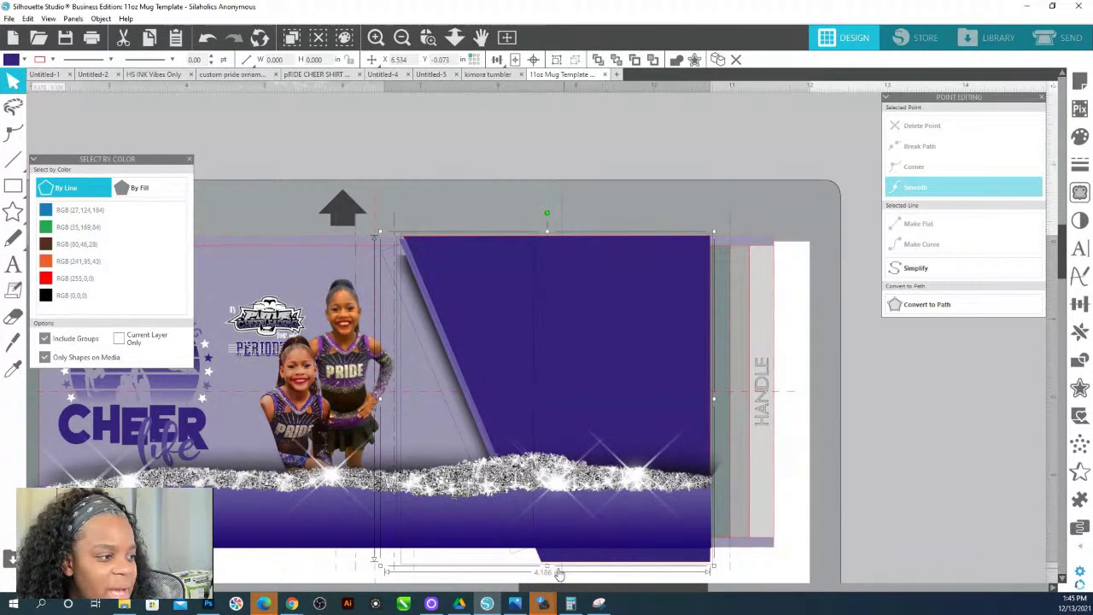
{"action": "left_click_drag", "start_coordinate": [547, 567], "coordinate": [548, 552]}
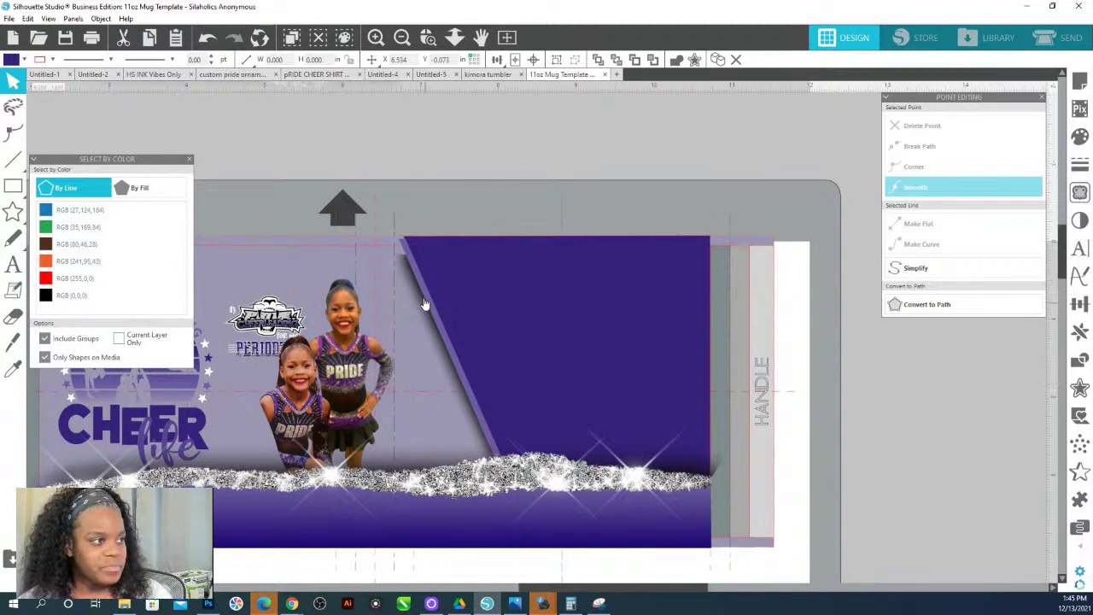
{"action": "left_click", "coordinate": [402, 286]}
{"action": "left_click_drag", "start_coordinate": [379, 258], "coordinate": [368, 232]}
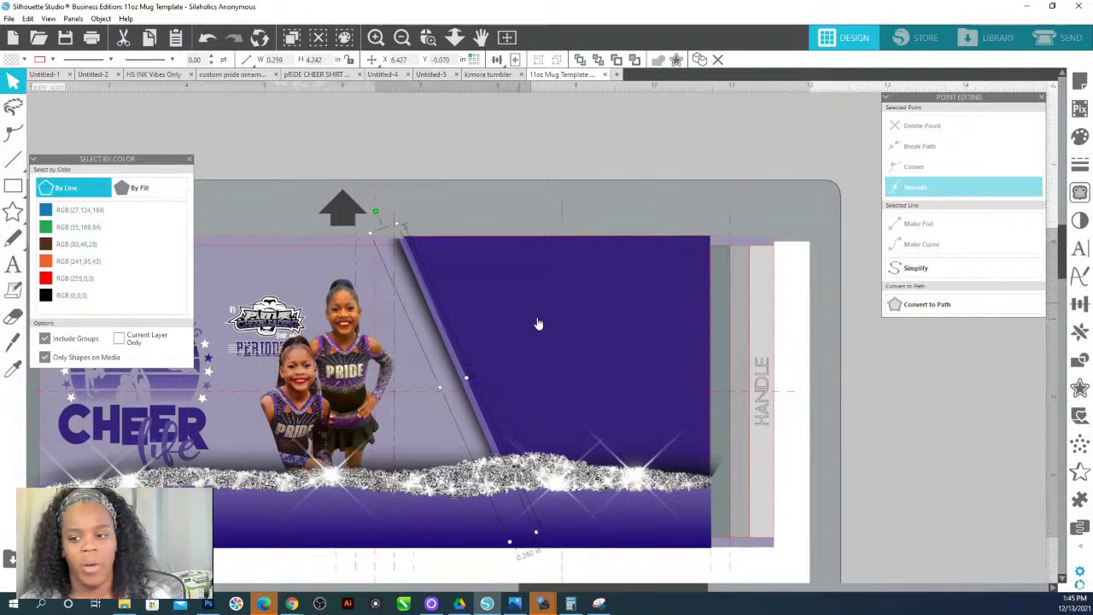
Move the cheerleader photo with the Pride logo and lettering onto the dark purple panel, enlarge them slightly and nudge them into place.
{"action": "scroll", "coordinate": [457, 367], "scroll_direction": "down", "scroll_amount": 2}
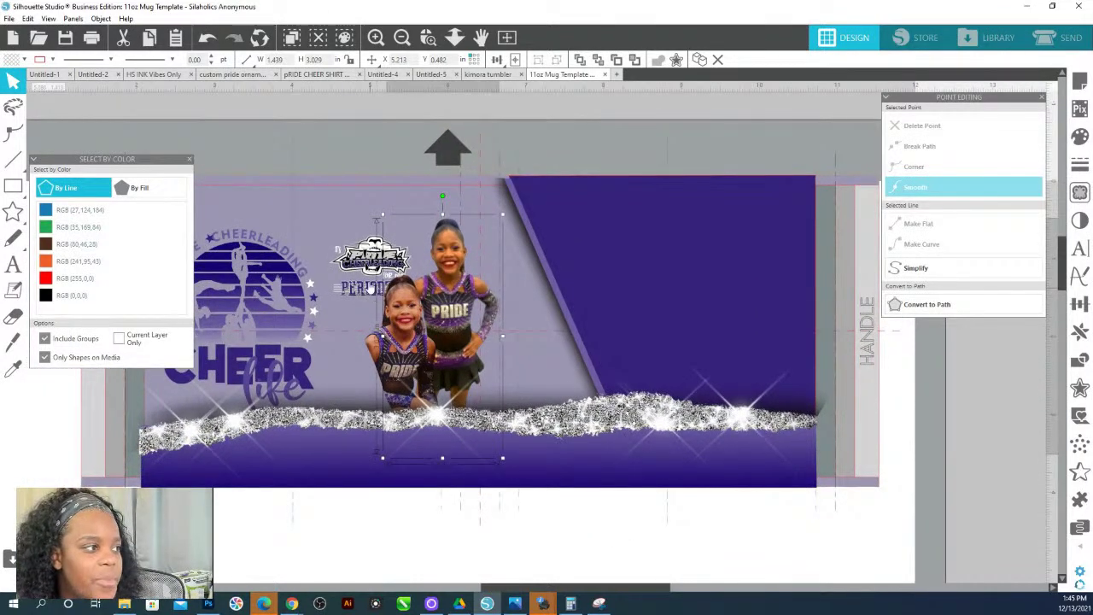
{"action": "left_click", "coordinate": [367, 266]}
{"action": "left_click", "coordinate": [369, 264]}
{"action": "left_click_drag", "start_coordinate": [408, 347], "coordinate": [604, 339]}
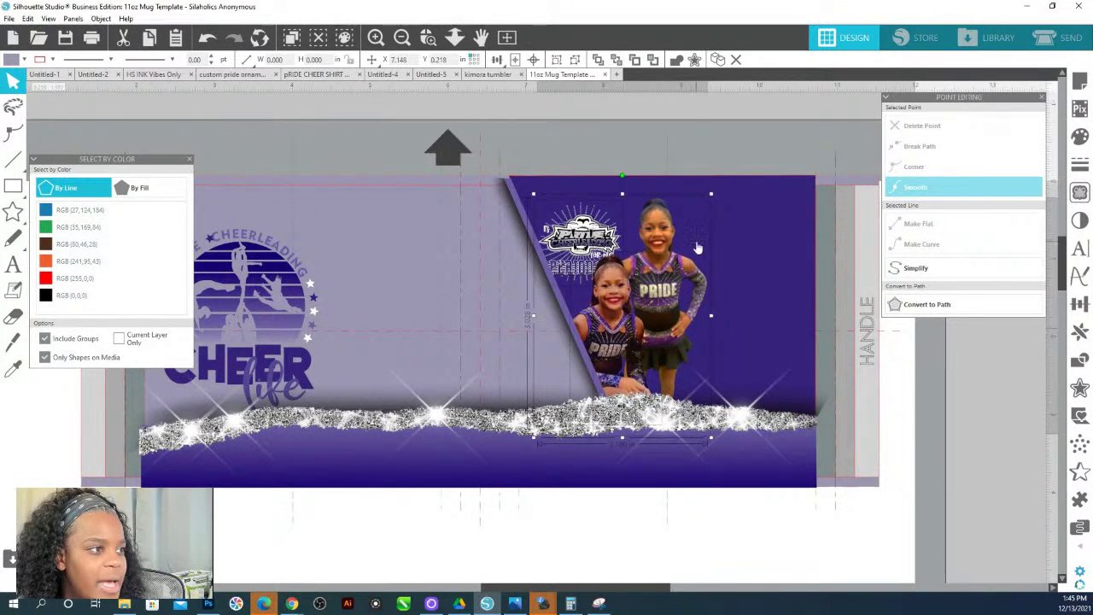
{"action": "left_click_drag", "start_coordinate": [723, 191], "coordinate": [734, 184]}
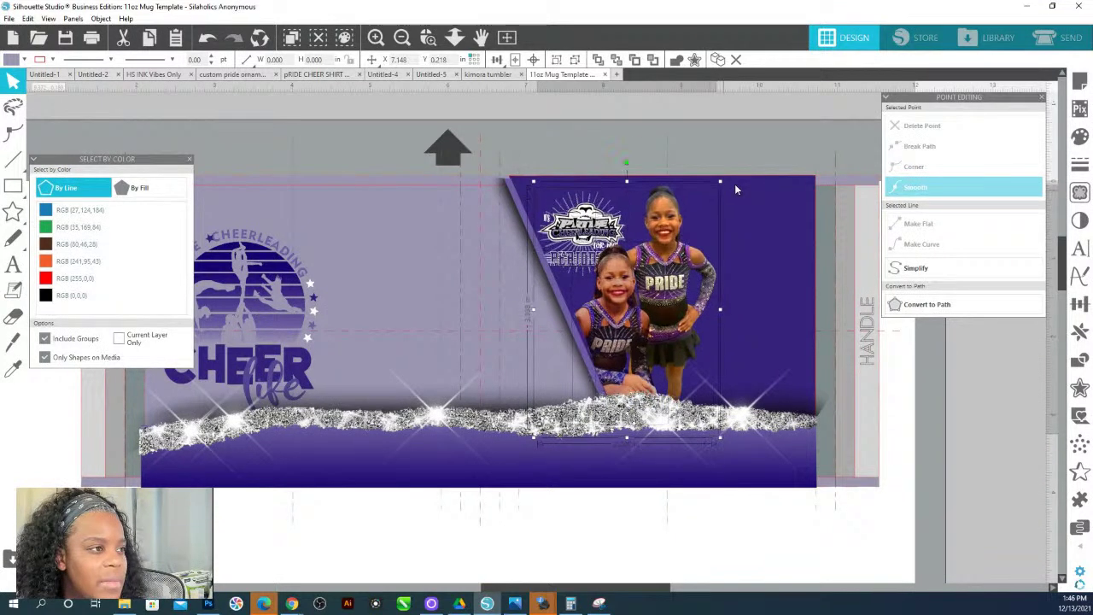
{"action": "left_click_drag", "start_coordinate": [668, 282], "coordinate": [669, 284]}
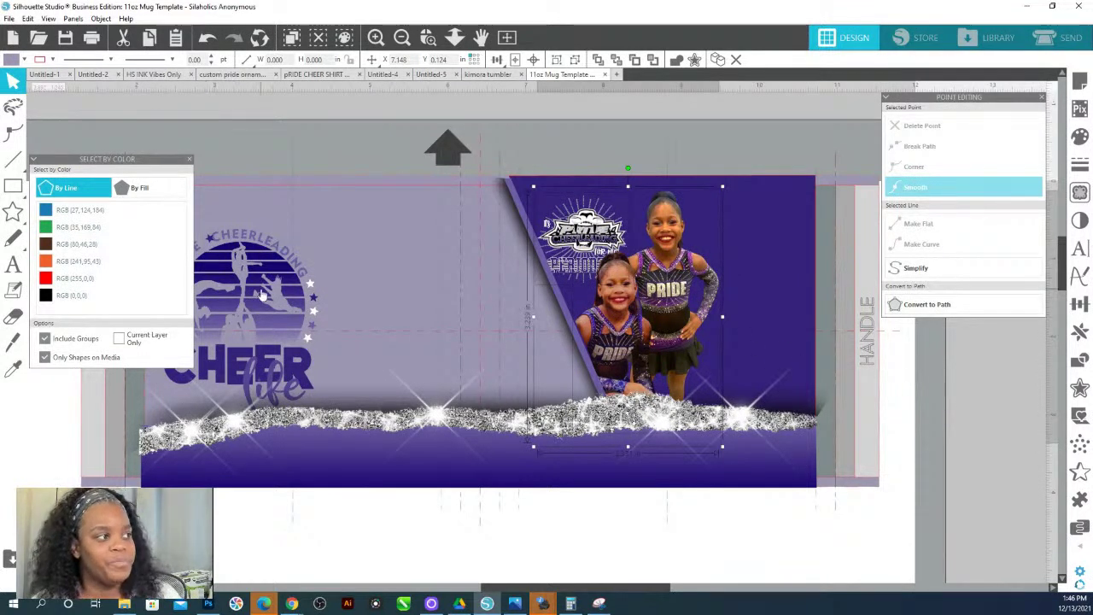
{"action": "left_click", "coordinate": [207, 285]}
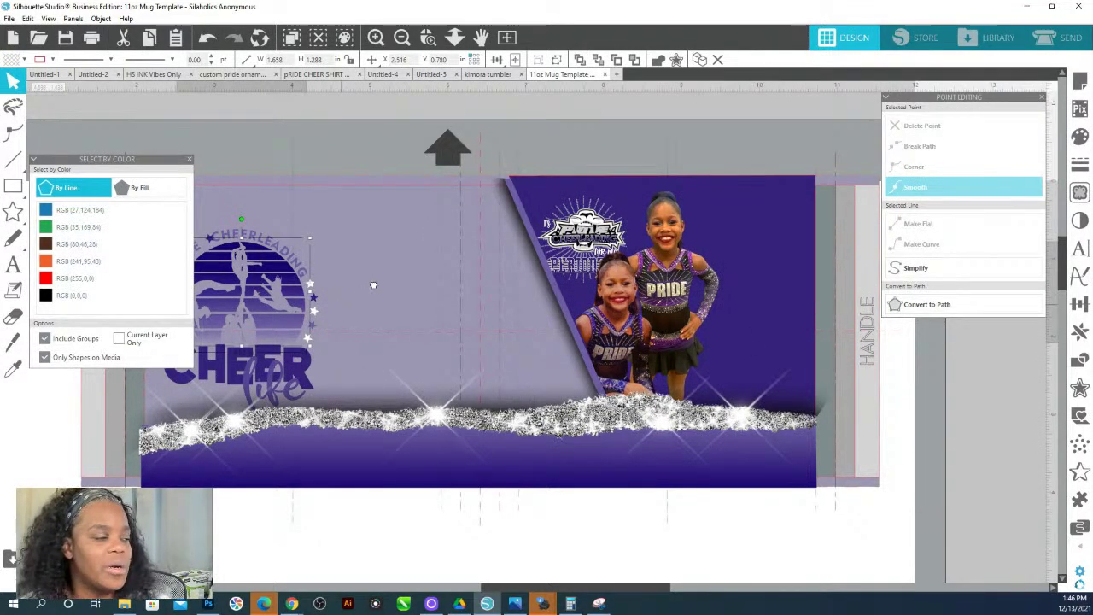
{"action": "left_click_drag", "start_coordinate": [356, 293], "coordinate": [538, 273]}
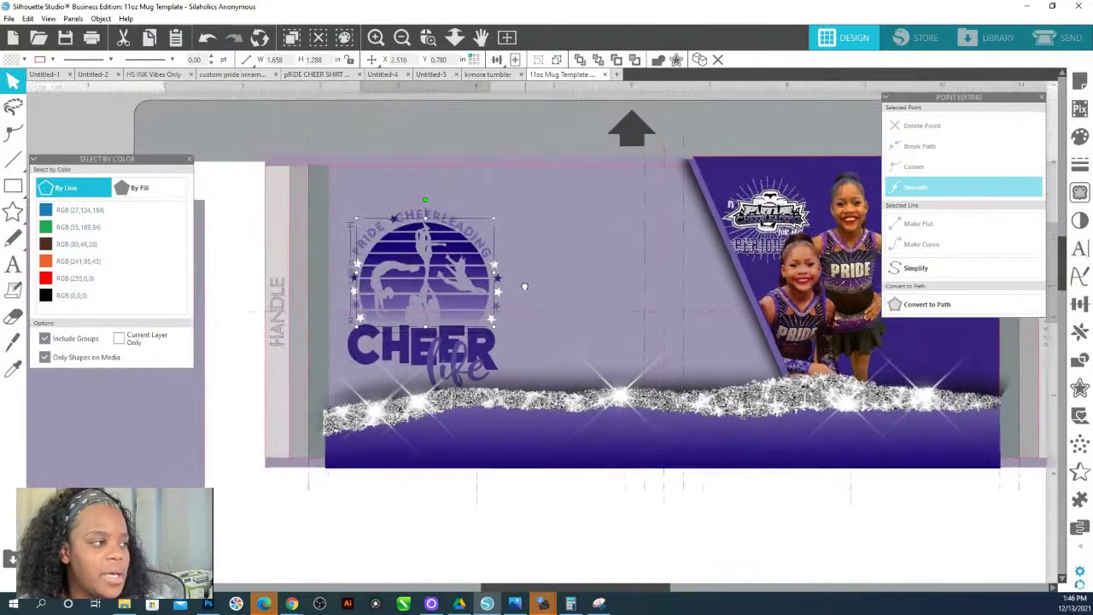
{"action": "left_click", "coordinate": [358, 257]}
{"action": "left_click", "coordinate": [358, 257]}
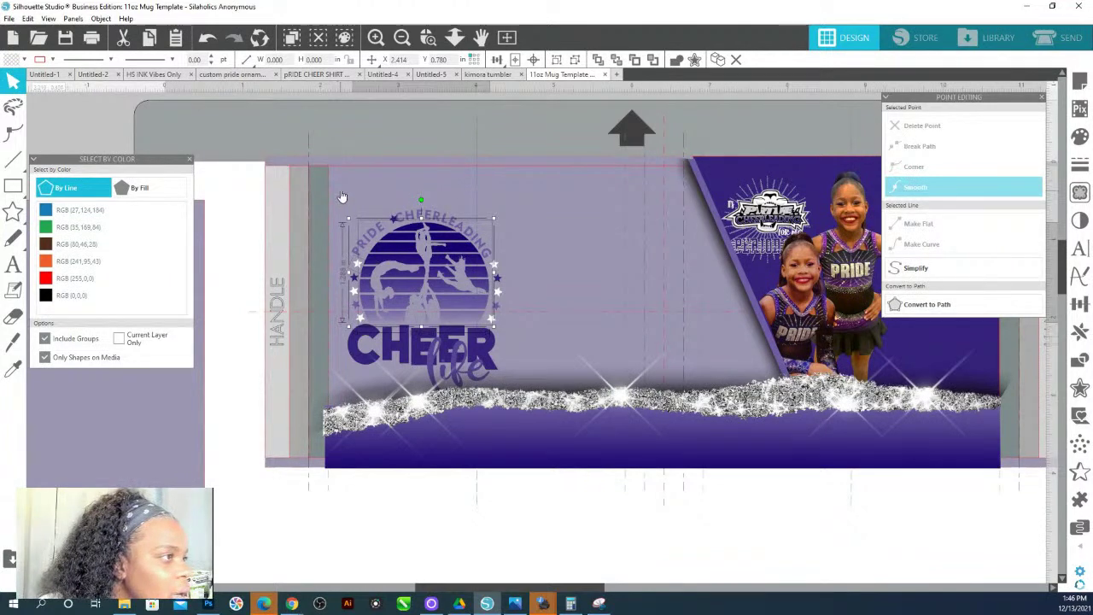
{"action": "left_click", "coordinate": [455, 37]}
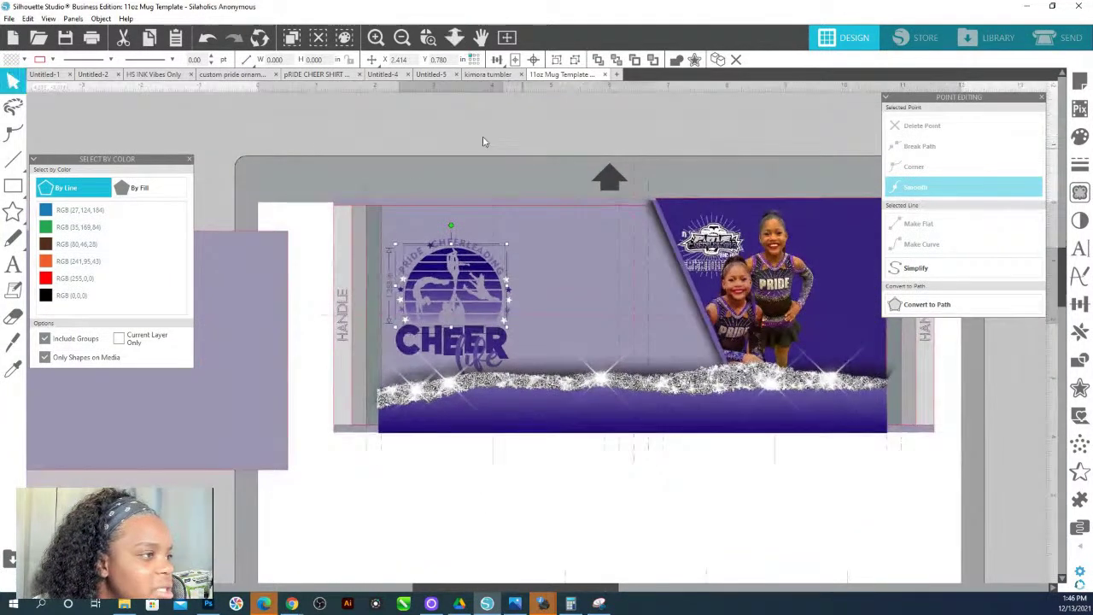
Group the mug template's outline, guide and handle shapes into a single object.
{"action": "left_click_drag", "start_coordinate": [320, 145], "coordinate": [576, 227]}
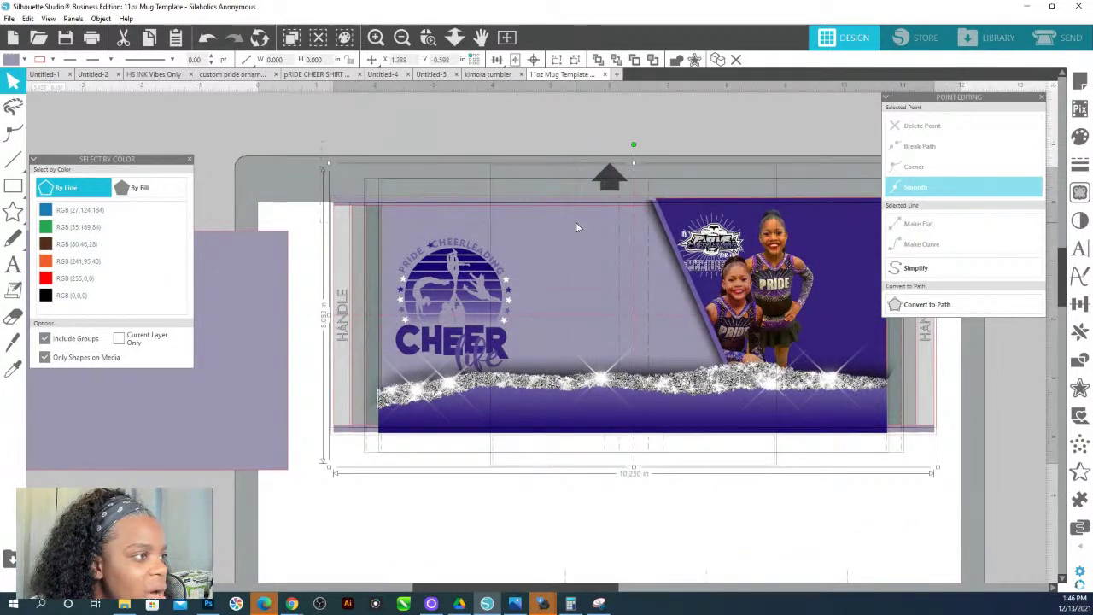
{"action": "right_click", "coordinate": [577, 227]}
{"action": "left_click", "coordinate": [615, 411]}
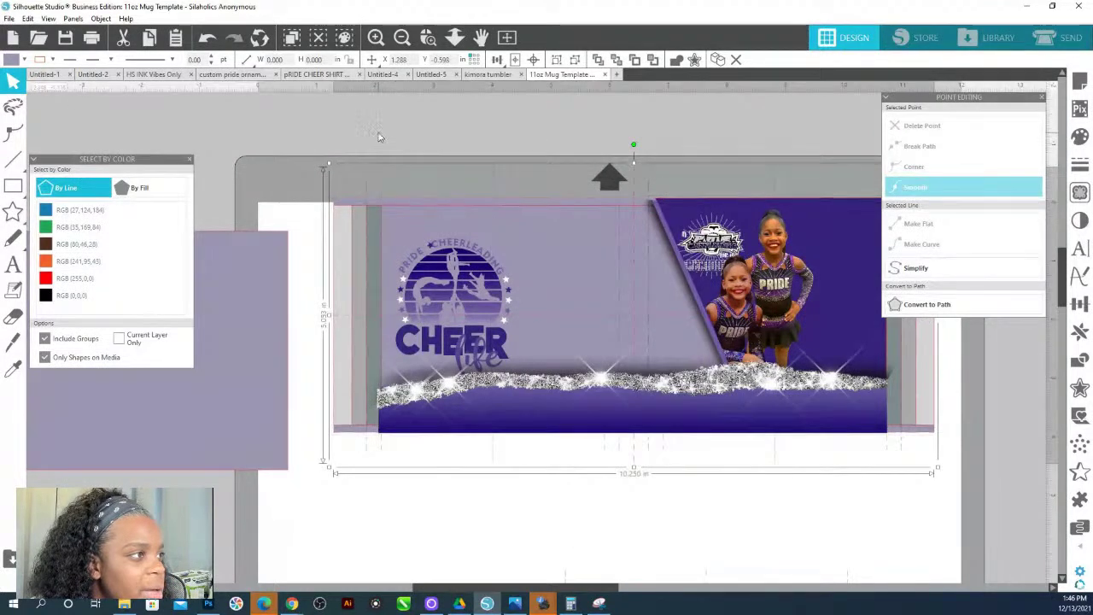
{"action": "left_click", "coordinate": [357, 116]}
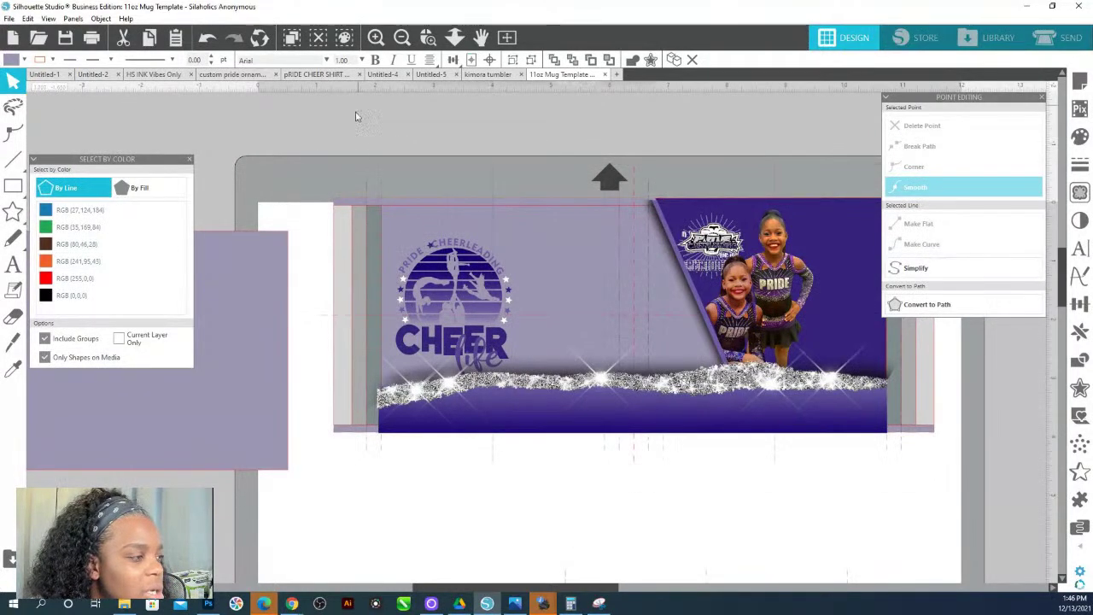
{"action": "left_click", "coordinate": [359, 164]}
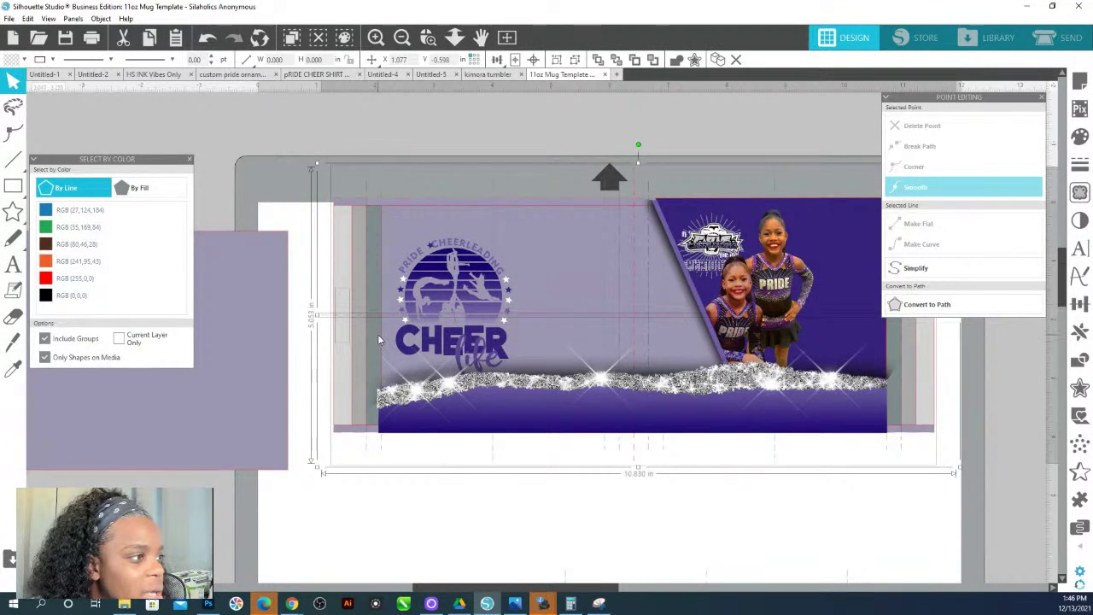
{"action": "right_click", "coordinate": [378, 338]}
{"action": "left_click", "coordinate": [419, 194]}
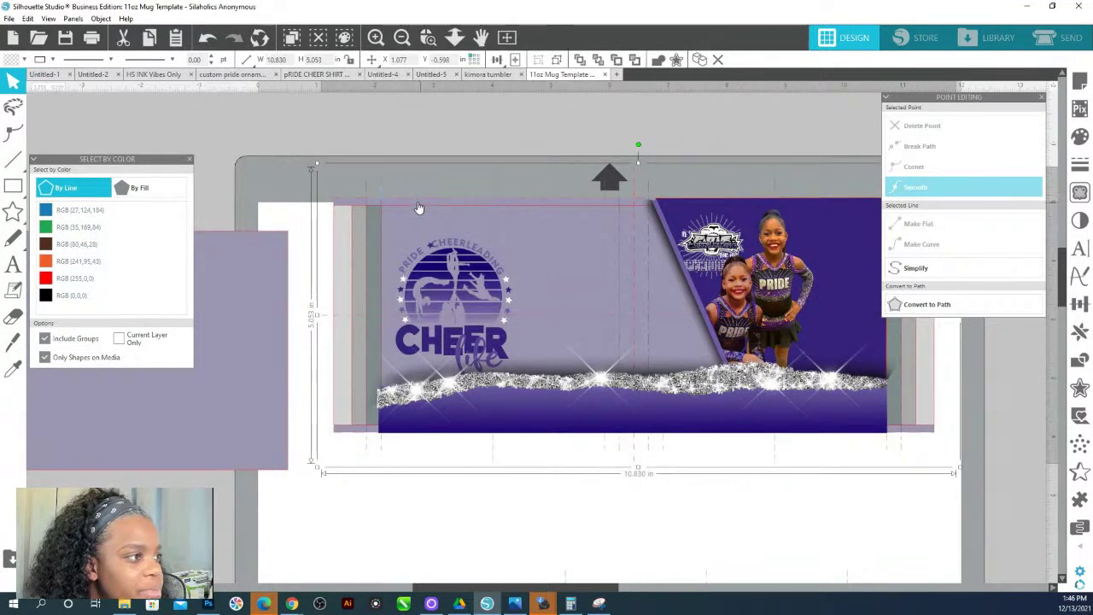
Select all pieces of the CHEER life design, shift them toward the panel's upper-left corner and group them.
{"action": "left_click_drag", "start_coordinate": [350, 135], "coordinate": [371, 226]}
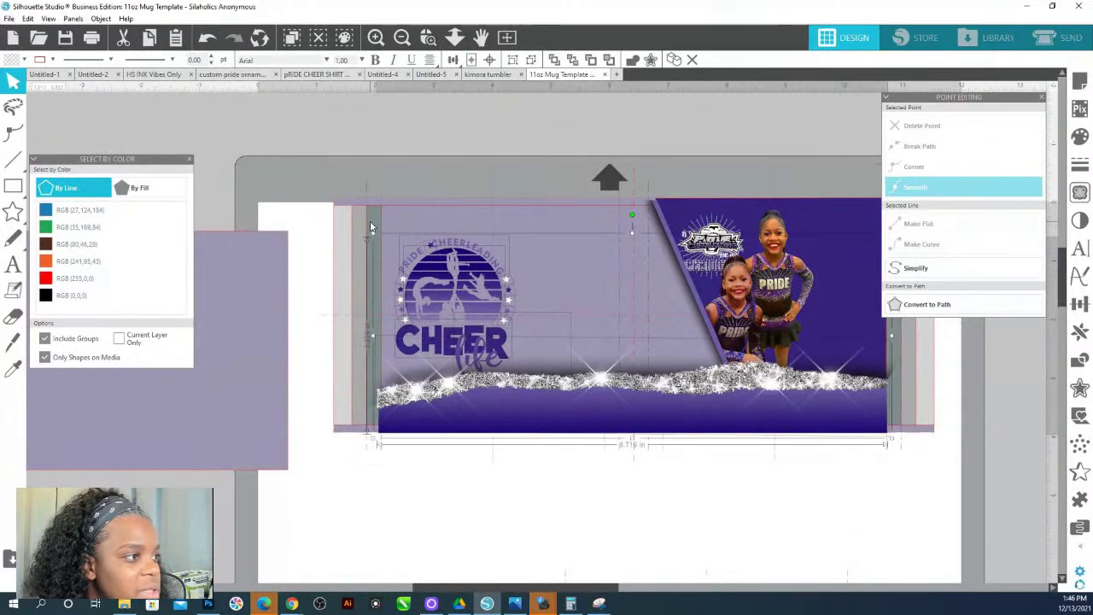
{"action": "left_click", "coordinate": [535, 374]}
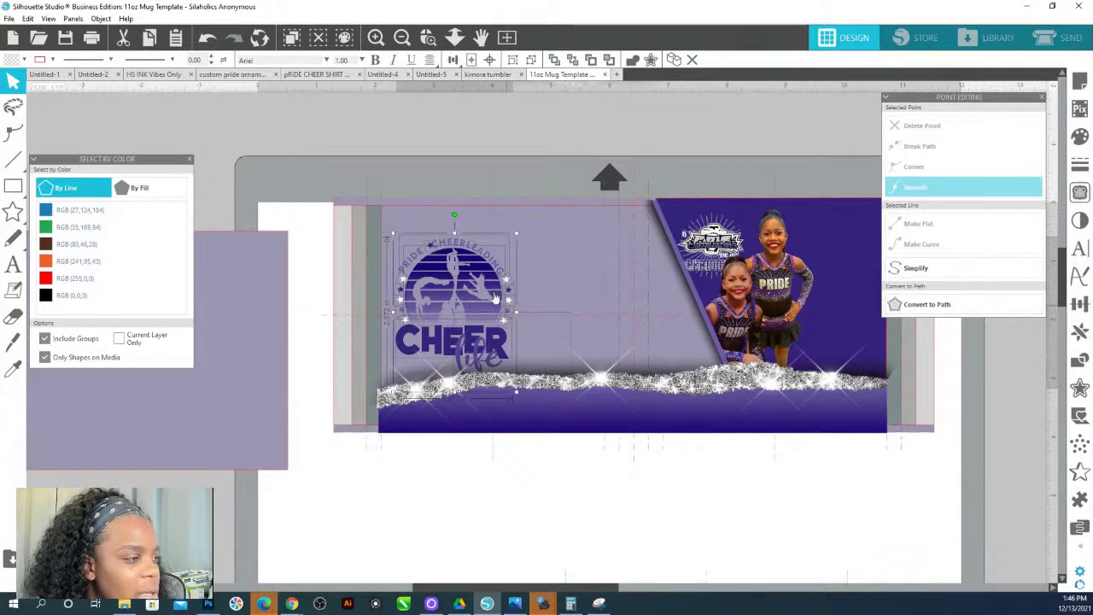
{"action": "left_click", "coordinate": [447, 215]}
{"action": "mouse_move", "coordinate": [437, 242]}
{"action": "left_mouse_down"}
{"action": "mouse_move", "coordinate": [483, 295]}
{"action": "mouse_move", "coordinate": [468, 254]}
{"action": "mouse_move", "coordinate": [444, 247]}
{"action": "left_mouse_up"}
{"action": "left_click", "coordinate": [470, 281]}
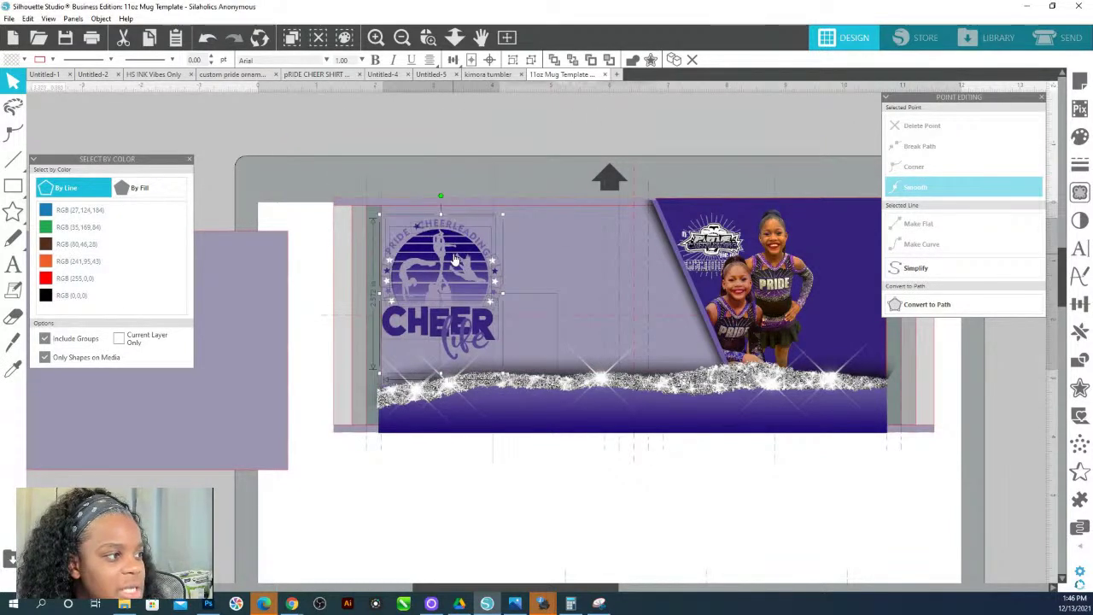
{"action": "right_click", "coordinate": [454, 255]}
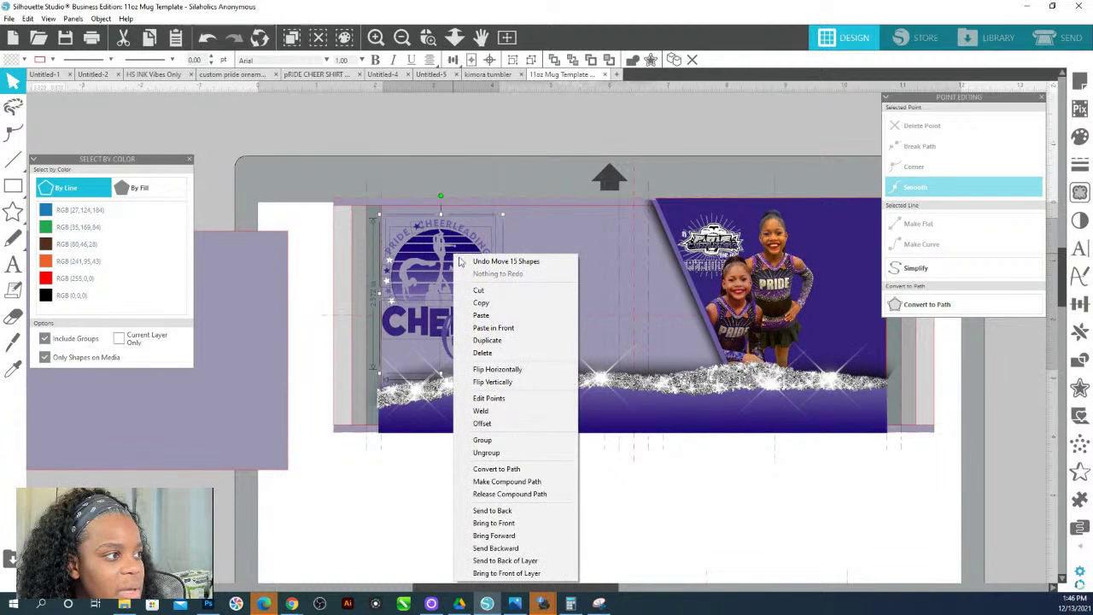
{"action": "left_click", "coordinate": [486, 452]}
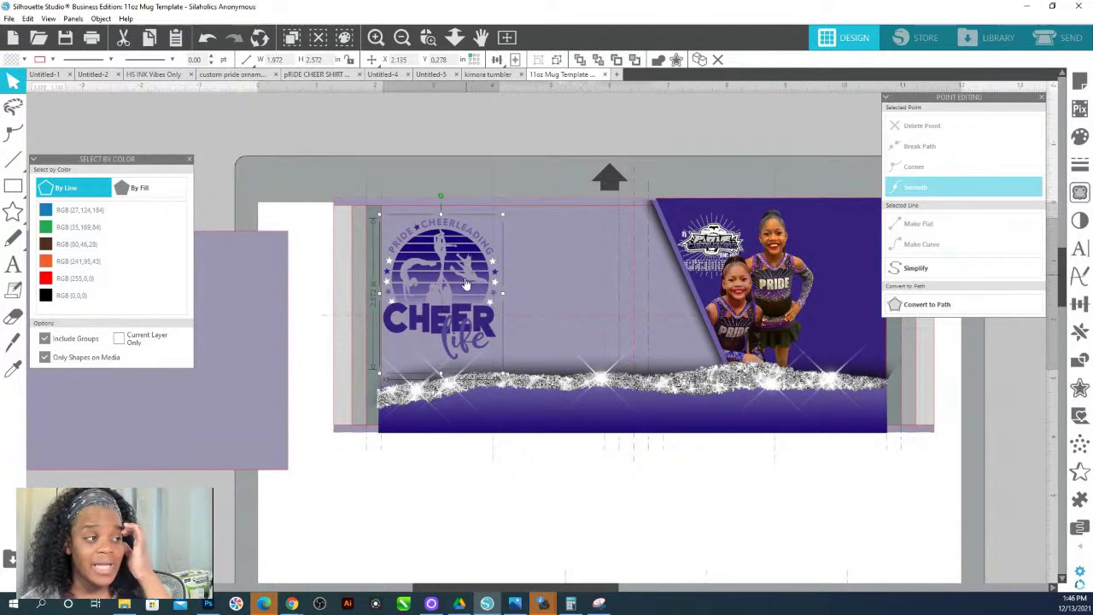
Enlarge the grouped CHEER life design to about 2.28 in wide and reposition it on the light purple area.
{"action": "left_click_drag", "start_coordinate": [464, 293], "coordinate": [514, 300]}
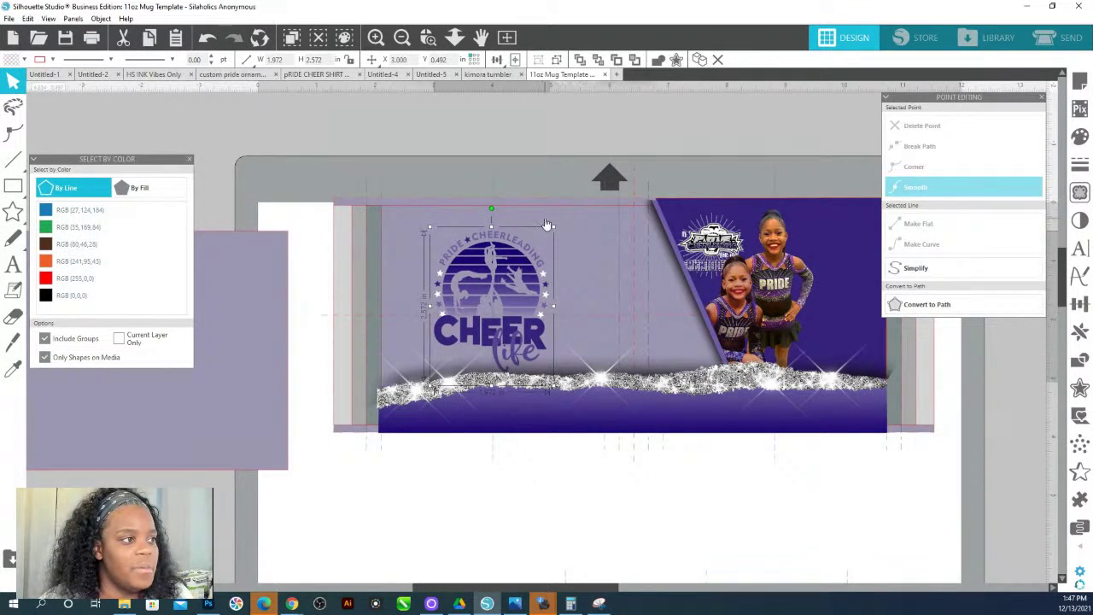
{"action": "left_click_drag", "start_coordinate": [554, 230], "coordinate": [592, 216]}
{"action": "left_click_drag", "start_coordinate": [512, 270], "coordinate": [504, 273]}
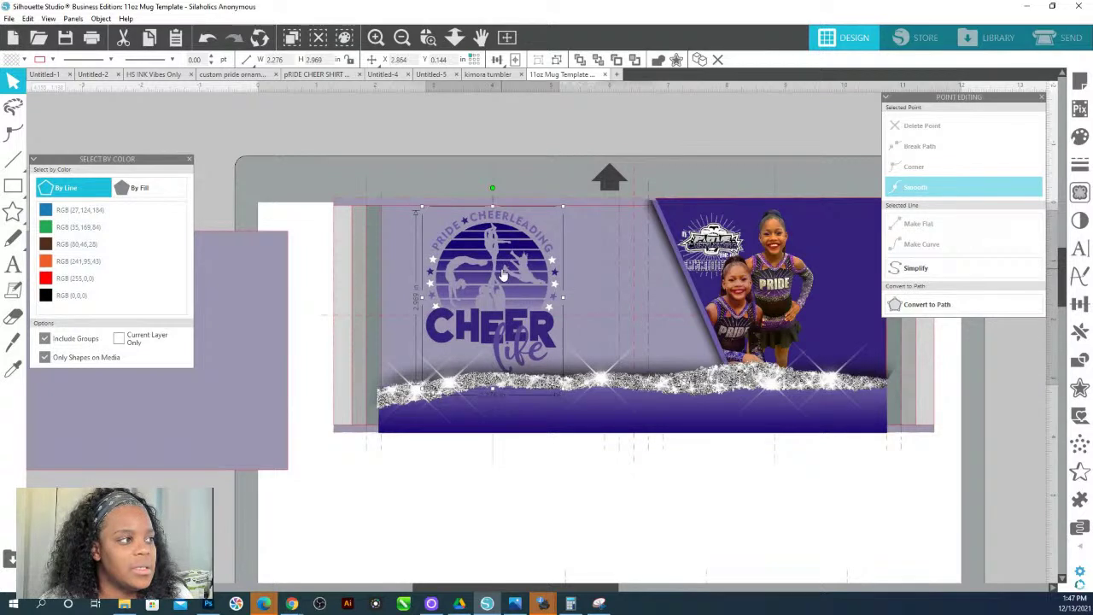
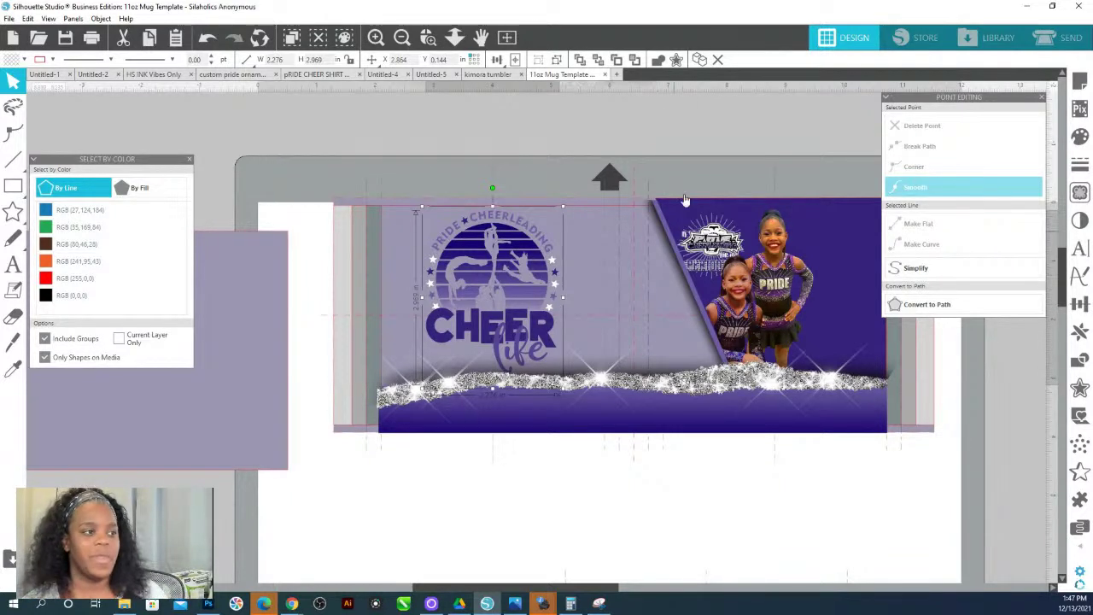
{"action": "left_click_drag", "start_coordinate": [492, 283], "coordinate": [496, 288]}
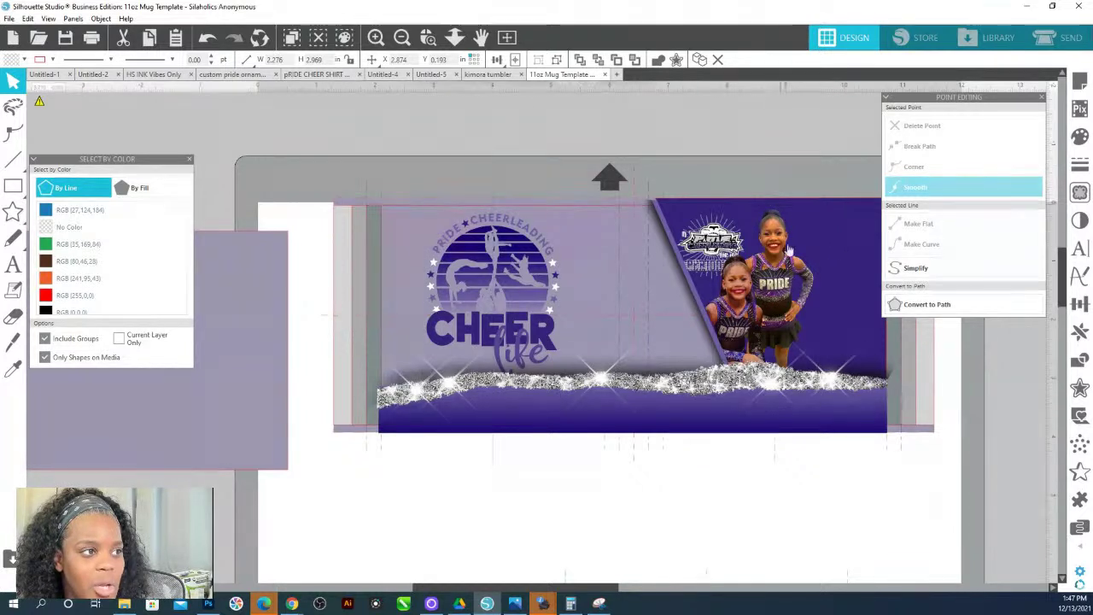
Move the standing cheerleader photo away from the front photo, toward the right edge of the mug design.
{"action": "left_click", "coordinate": [784, 292]}
{"action": "left_click_drag", "start_coordinate": [793, 287], "coordinate": [815, 289]}
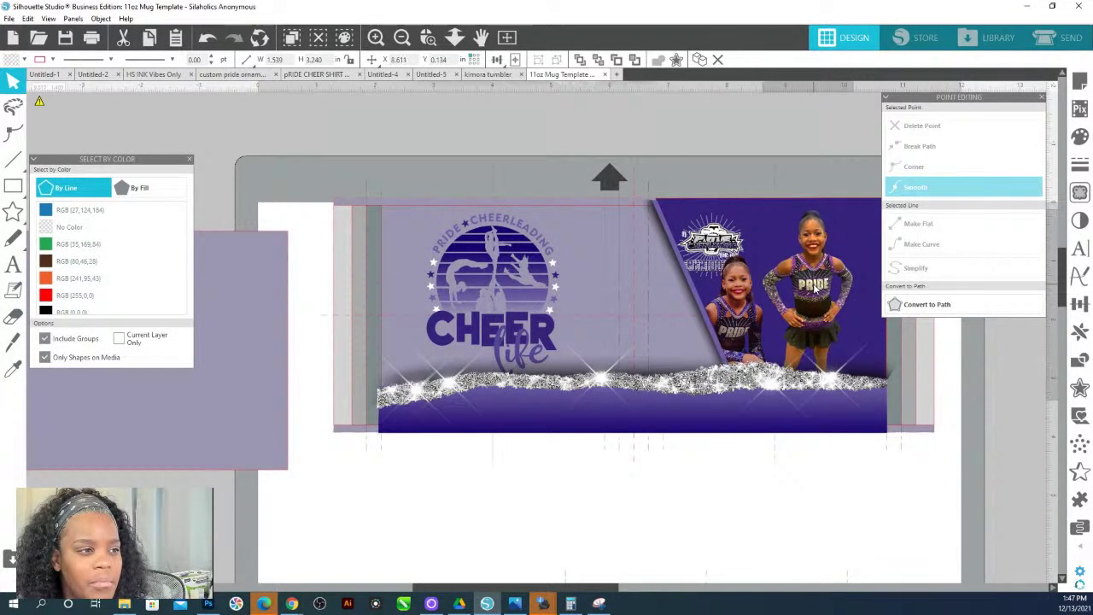
{"action": "left_click", "coordinate": [707, 296]}
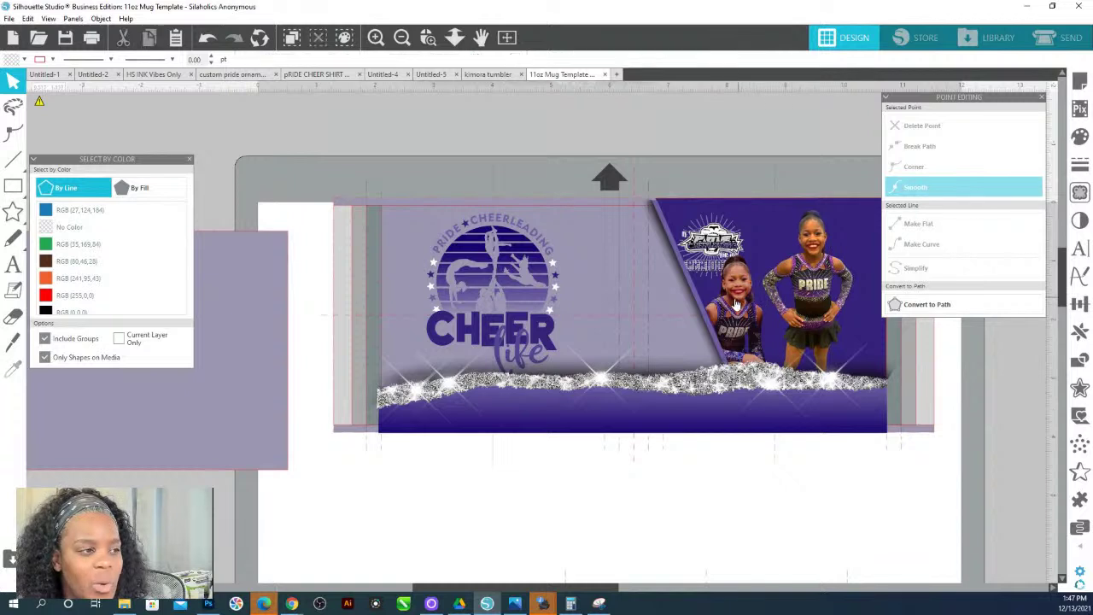
Nudge the diagonal light purple stripe and its shadow left, away from the dark purple panel.
{"action": "left_click", "coordinate": [658, 218]}
{"action": "left_click", "coordinate": [656, 220]}
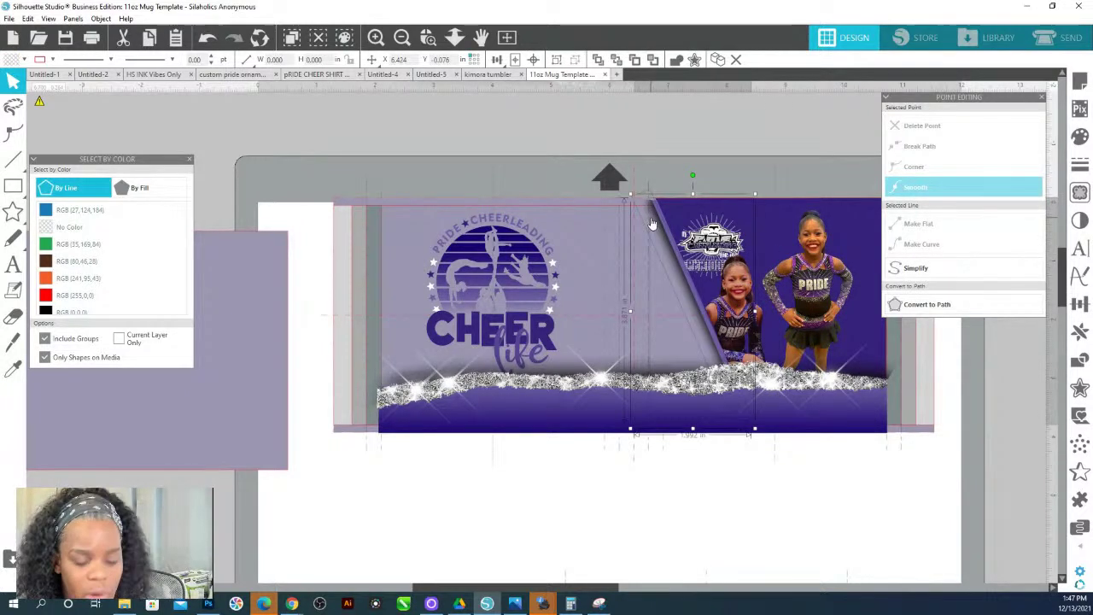
{"action": "key", "text": "Left"}
{"action": "key", "text": "Left"}
{"action": "key", "text": "Left"}
{"action": "key", "text": "Left"}
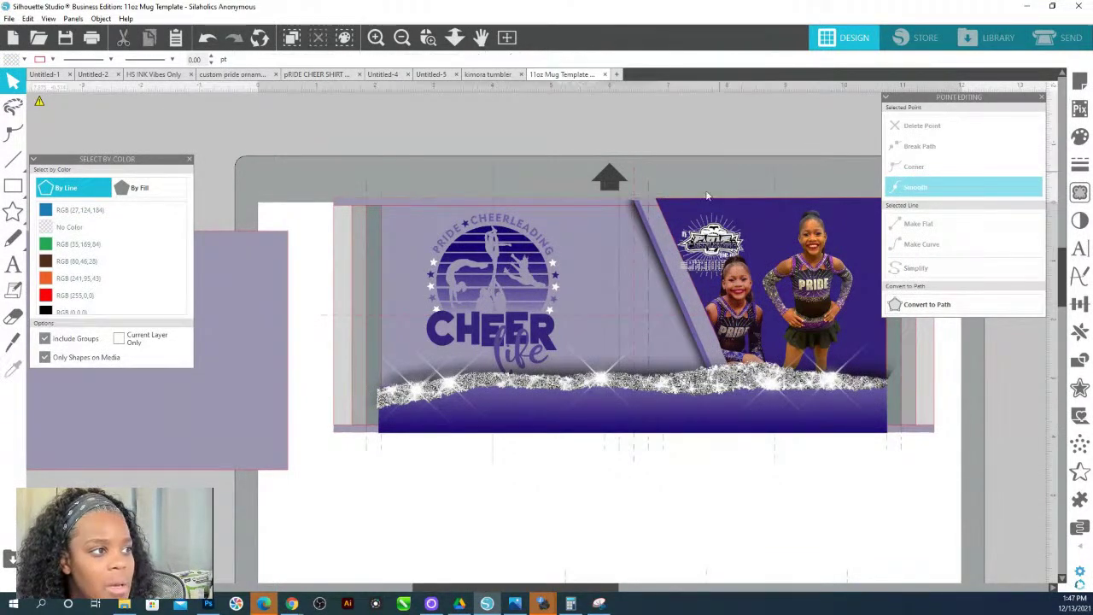
Edit the dark purple panel's points, moving its two left corner points left to meet the shifted stripe.
{"action": "left_click", "coordinate": [673, 212]}
{"action": "double_click", "coordinate": [657, 200]}
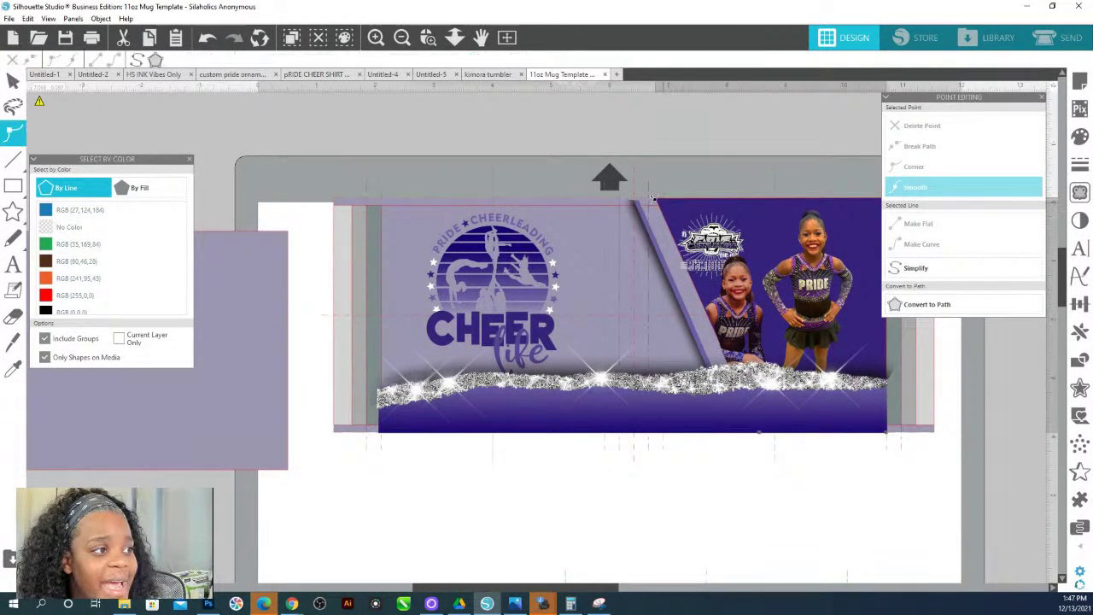
{"action": "left_click", "coordinate": [772, 435]}
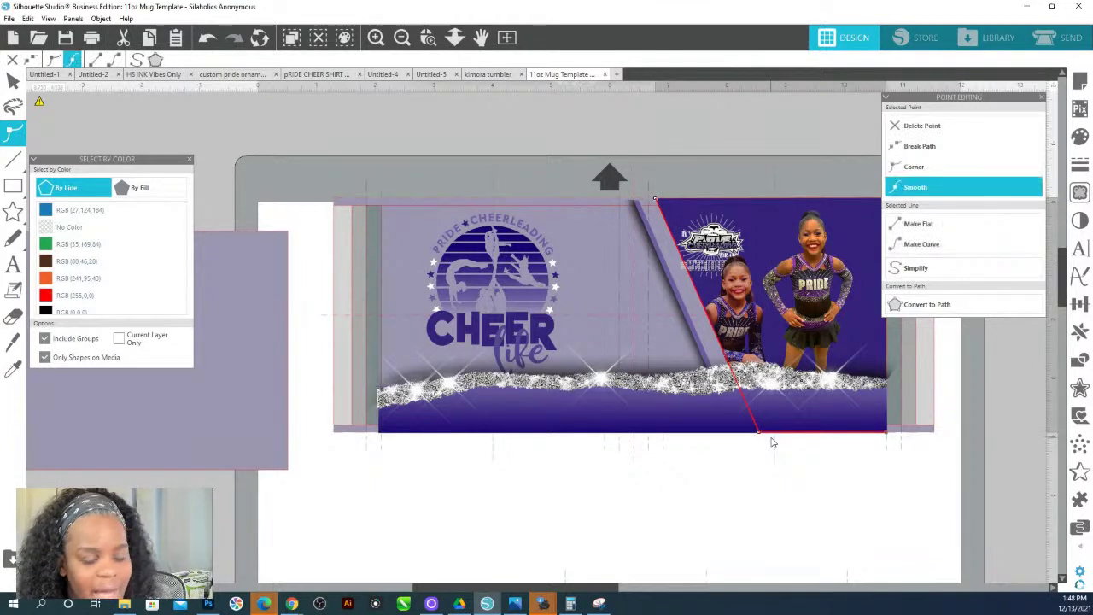
{"action": "key", "text": "Left"}
{"action": "key", "text": "Left"}
{"action": "key", "text": "Left"}
{"action": "key", "text": "Left"}
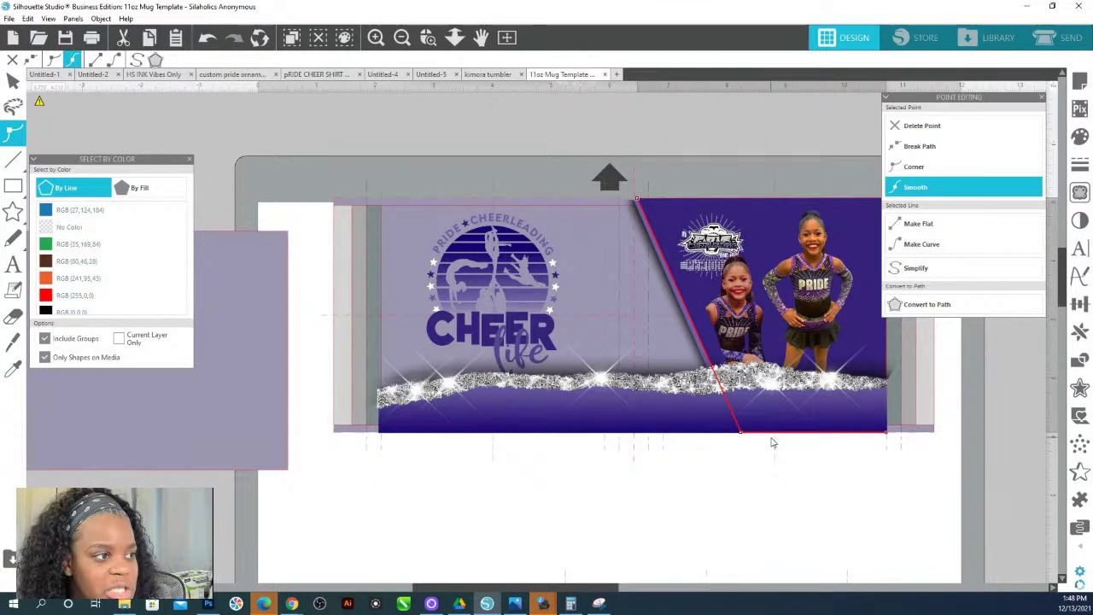
{"action": "left_click", "coordinate": [785, 96]}
Nudge the front cheerleader photo toward the diagonal stripe and move the Pride logo with lettering to the blank area below the mug design.
{"action": "left_click_drag", "start_coordinate": [738, 311], "coordinate": [722, 316]}
{"action": "left_click", "coordinate": [730, 246]}
{"action": "left_click_drag", "start_coordinate": [730, 246], "coordinate": [885, 526]}
Enlarge the front cheerleader photo beside the stripe and move the standing cheerleader photo back next to it.
{"action": "left_click", "coordinate": [727, 312]}
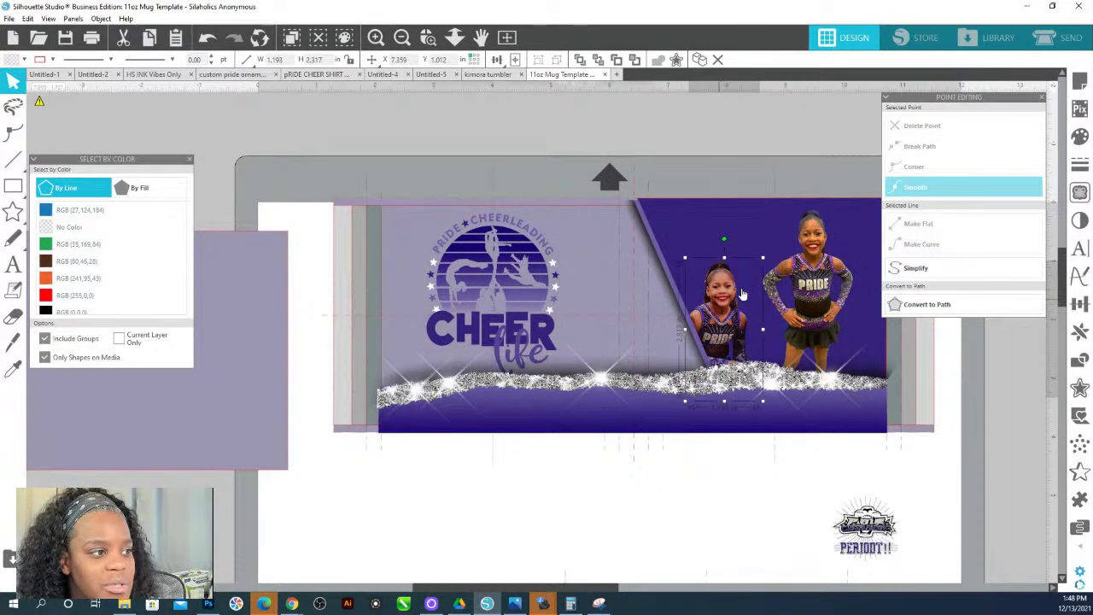
{"action": "left_click_drag", "start_coordinate": [763, 256], "coordinate": [794, 201]}
{"action": "left_click_drag", "start_coordinate": [744, 265], "coordinate": [731, 276]}
{"action": "left_click_drag", "start_coordinate": [817, 295], "coordinate": [773, 288]}
Move the Pride logo with lettering onto the dark panel beside the cheerleaders and rotate it a quarter turn clockwise.
{"action": "left_click_drag", "start_coordinate": [861, 539], "coordinate": [830, 321]}
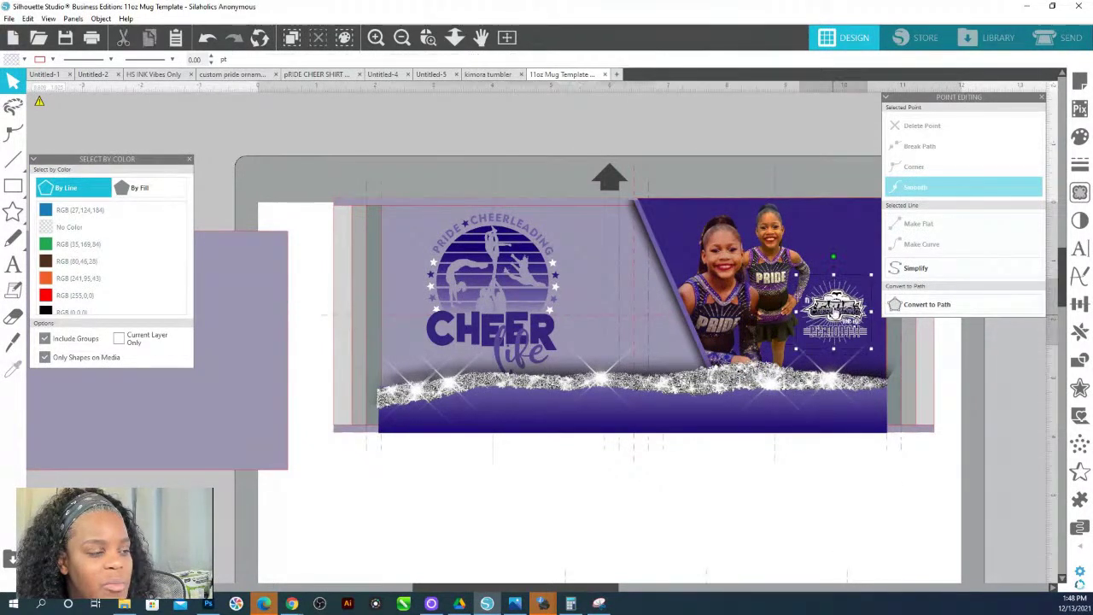
{"action": "left_click_drag", "start_coordinate": [833, 256], "coordinate": [884, 319]}
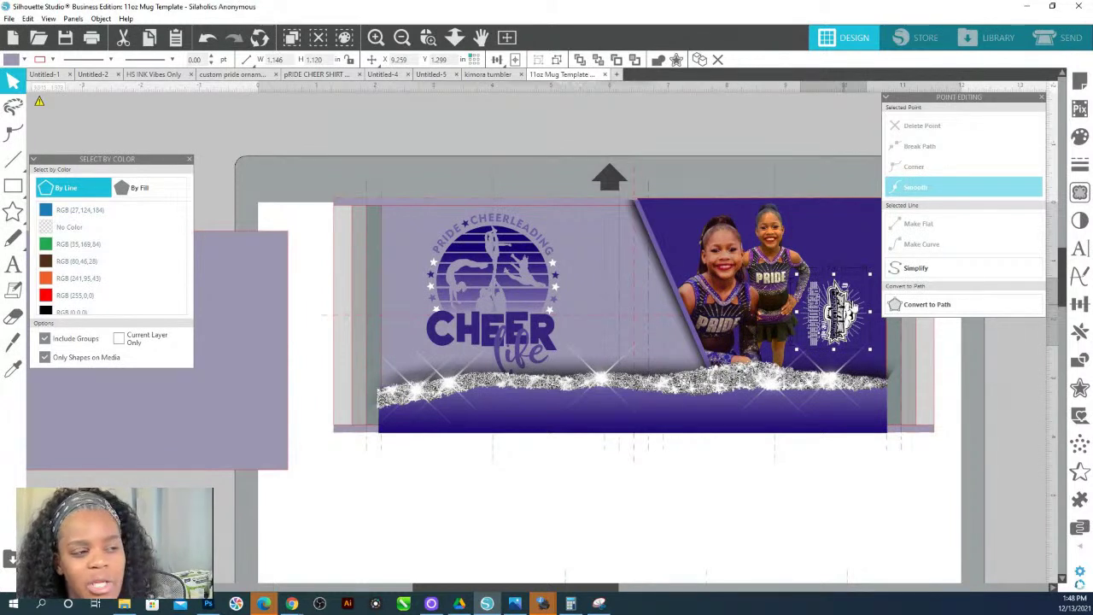
{"action": "scroll", "coordinate": [854, 469], "scroll_direction": "right", "scroll_amount": 3}
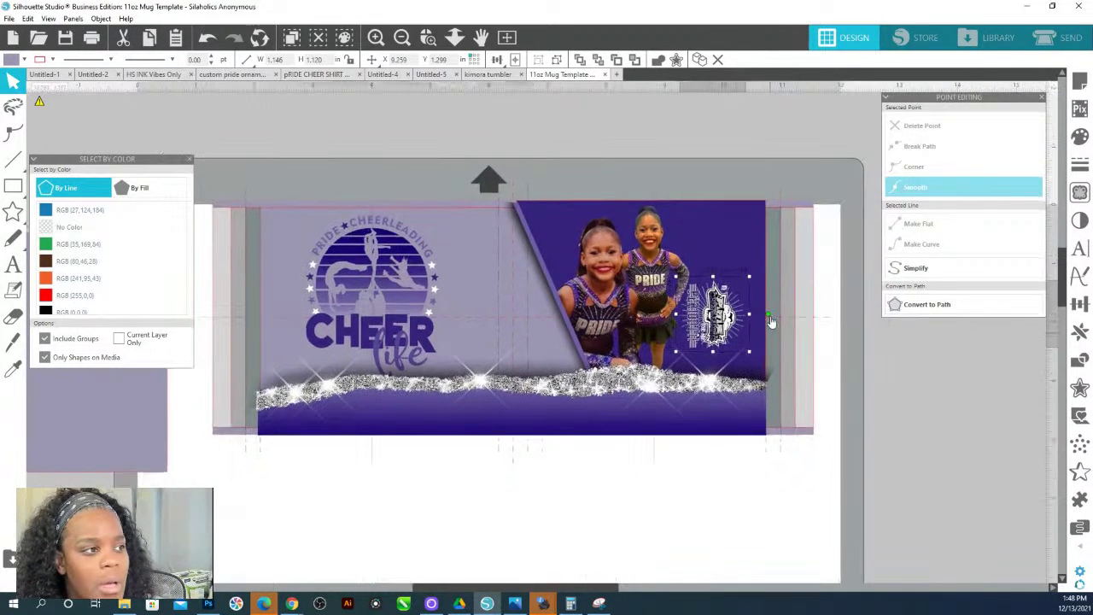
Move the Pride logo with lettering off the mug, enlarge it to about 2.2 in wide and rotate it upright.
{"action": "left_click_drag", "start_coordinate": [750, 280], "coordinate": [720, 296]}
{"action": "left_click_drag", "start_coordinate": [731, 356], "coordinate": [1006, 480]}
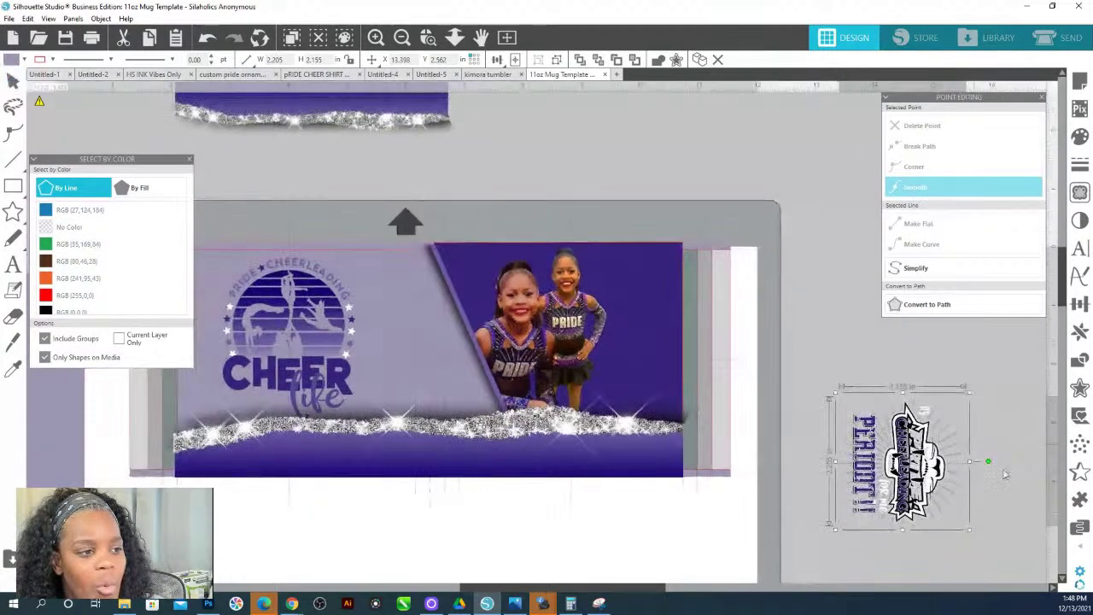
{"action": "left_click_drag", "start_coordinate": [991, 466], "coordinate": [908, 363]}
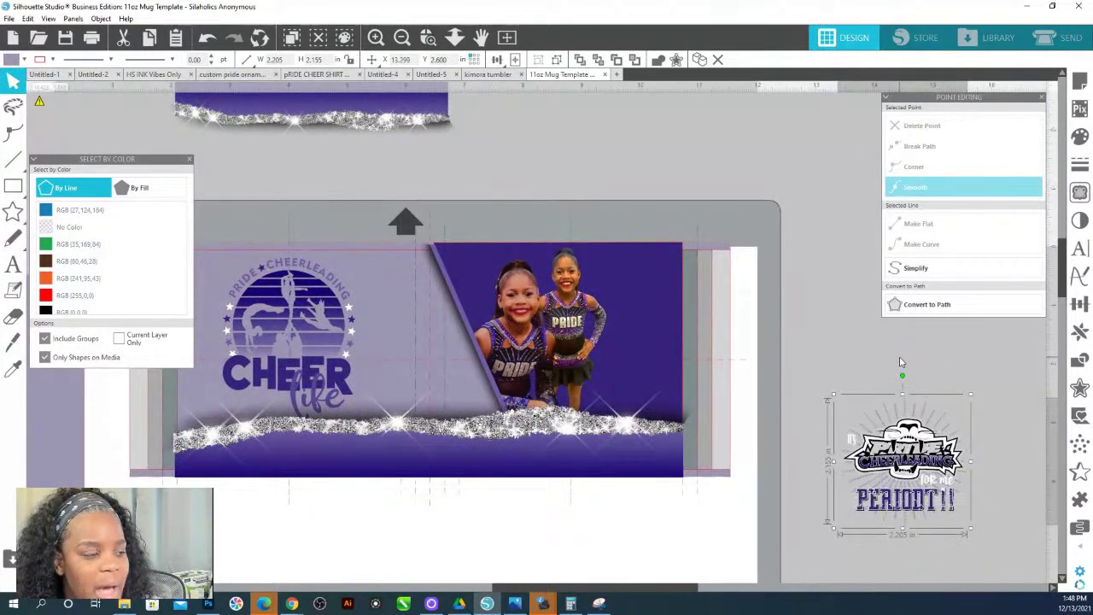
Place the Pride logo with lettering on the dark panel's right part and shrink it to about 1.98 in wide.
{"action": "left_click_drag", "start_coordinate": [946, 461], "coordinate": [652, 307]}
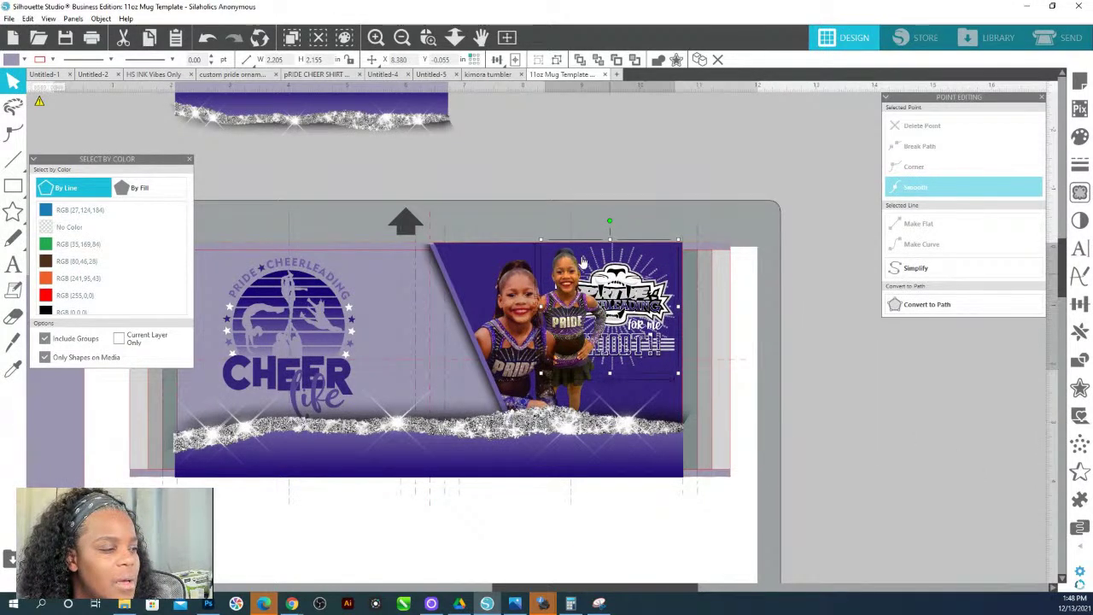
{"action": "left_click_drag", "start_coordinate": [539, 238], "coordinate": [554, 249]}
{"action": "left_click_drag", "start_coordinate": [624, 296], "coordinate": [626, 293]}
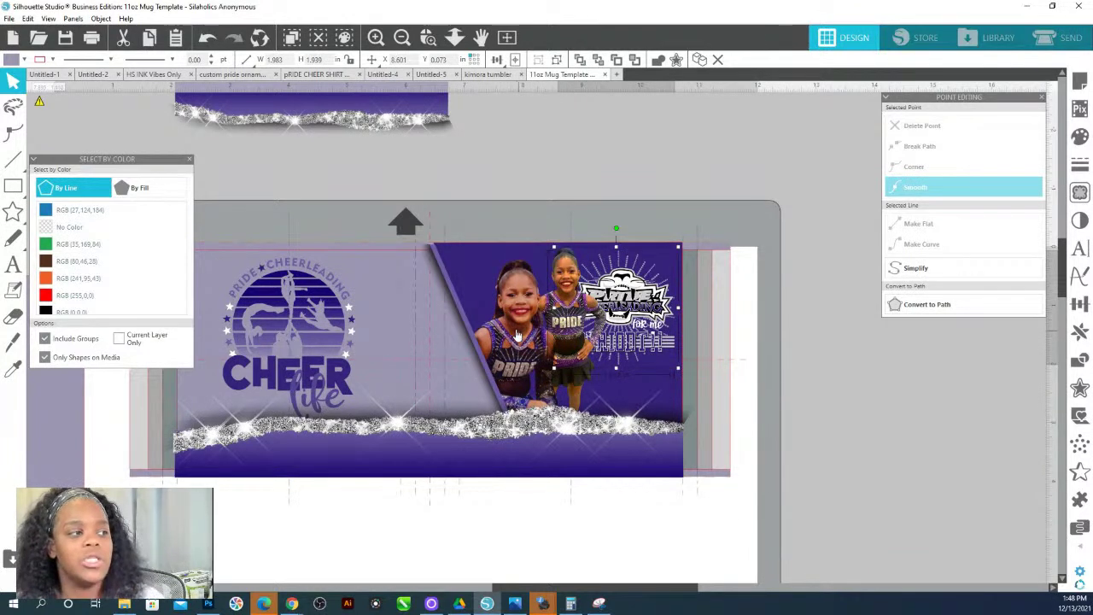
Nudge the front cheerleader photo slightly lower and away from the diagonal stripe on the upper mug.
{"action": "left_click_drag", "start_coordinate": [511, 327], "coordinate": [514, 336]}
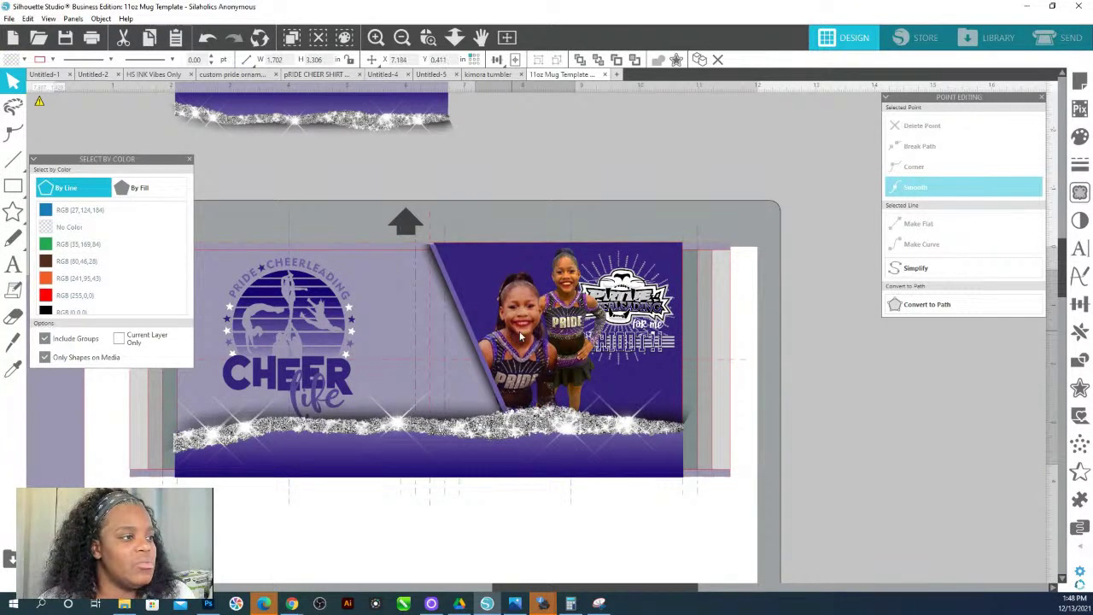
Try the standing cheerleader photo enlarged to about 2.04 in wide in different spots around the front cheerleader, then undo it.
{"action": "left_click", "coordinate": [609, 400]}
{"action": "left_click_drag", "start_coordinate": [611, 443], "coordinate": [664, 498]}
{"action": "left_click_drag", "start_coordinate": [588, 357], "coordinate": [500, 343]}
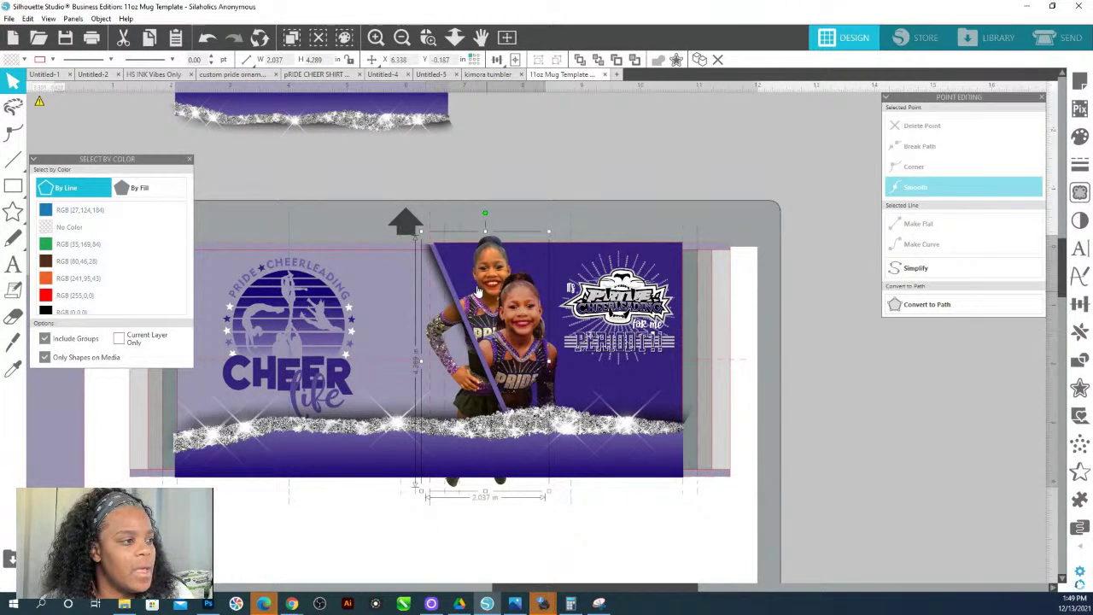
{"action": "left_click", "coordinate": [545, 284]}
{"action": "left_click_drag", "start_coordinate": [525, 285], "coordinate": [615, 298]}
{"action": "key", "text": "ctrl+z"}
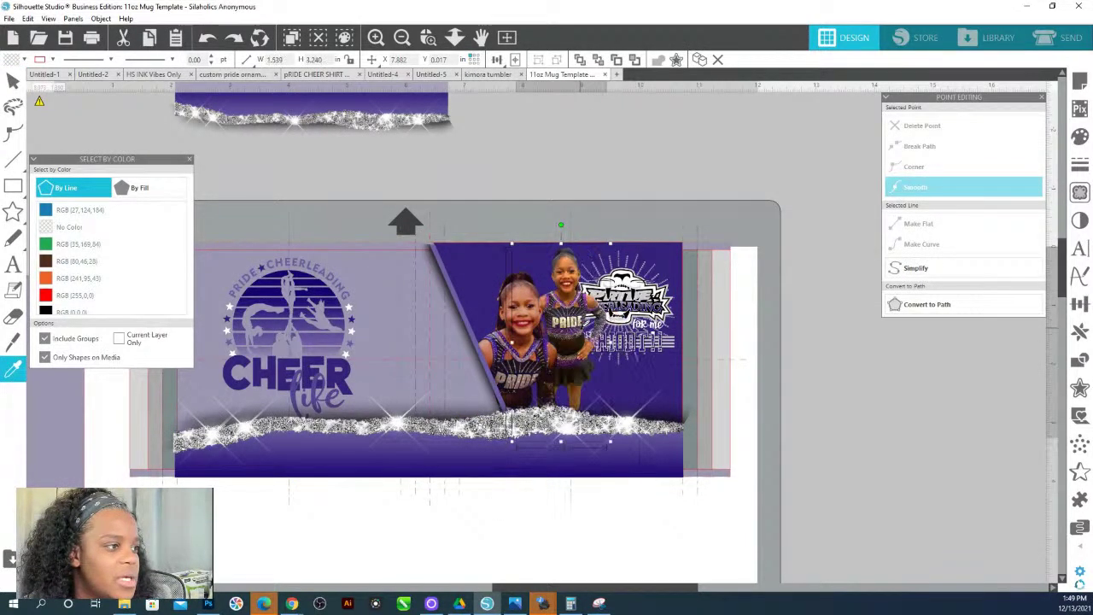
Nudge the standing and front cheerleader photos closer together, leaving more room for the Pride logo.
{"action": "left_click_drag", "start_coordinate": [572, 328], "coordinate": [563, 330]}
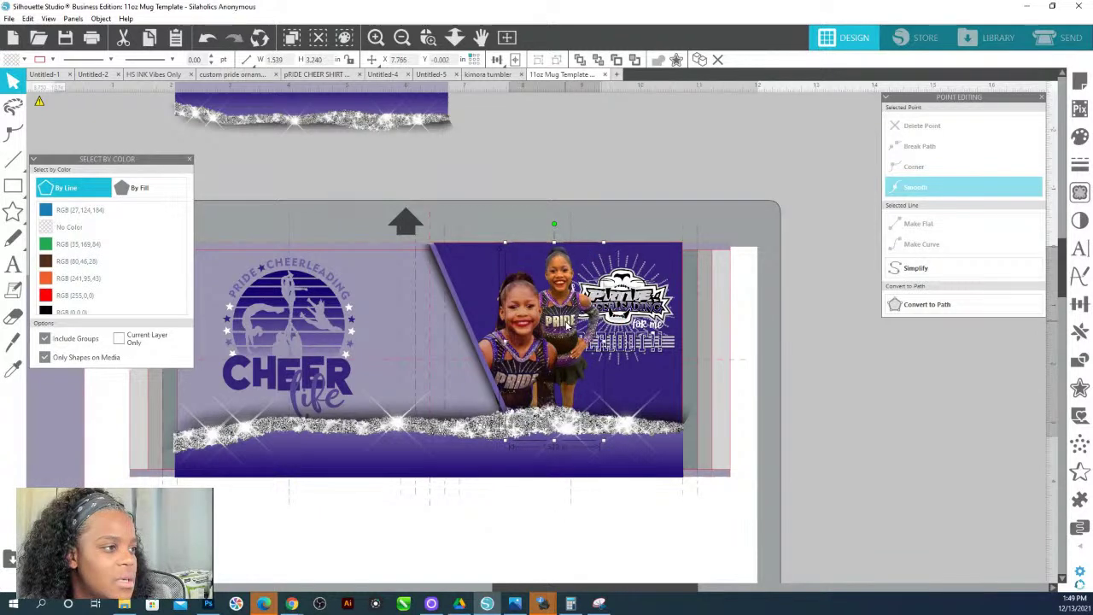
{"action": "left_click_drag", "start_coordinate": [579, 269], "coordinate": [569, 284]}
{"action": "key", "text": "ctrl+z"}
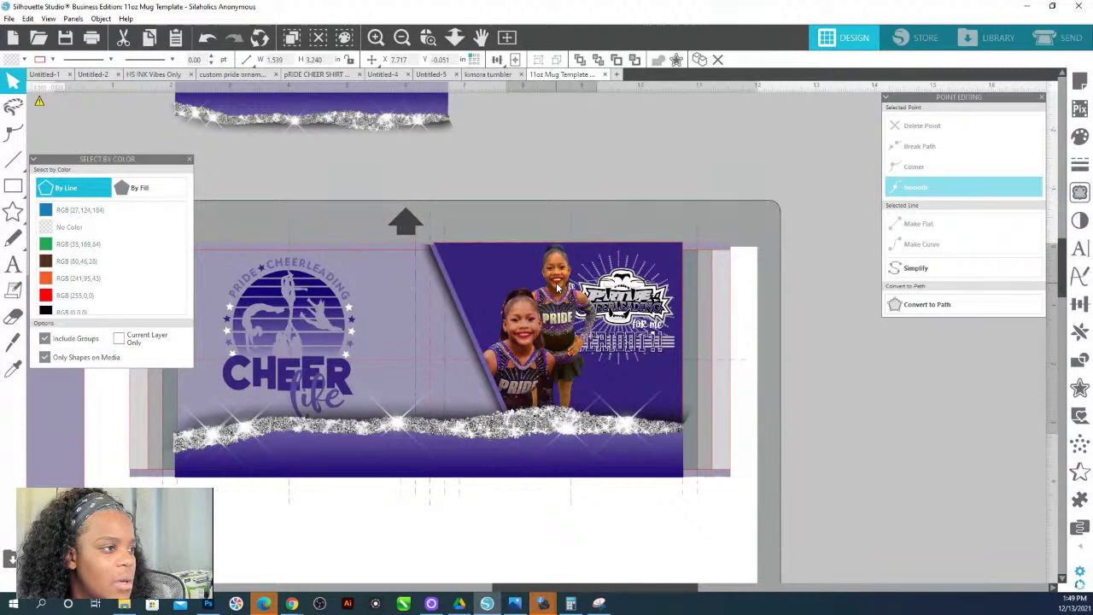
{"action": "key", "text": "Escape"}
Shrink the Pride logo with lettering to about 1.97 in wide and move it toward the dark panel's upper right corner.
{"action": "left_click", "coordinate": [614, 308]}
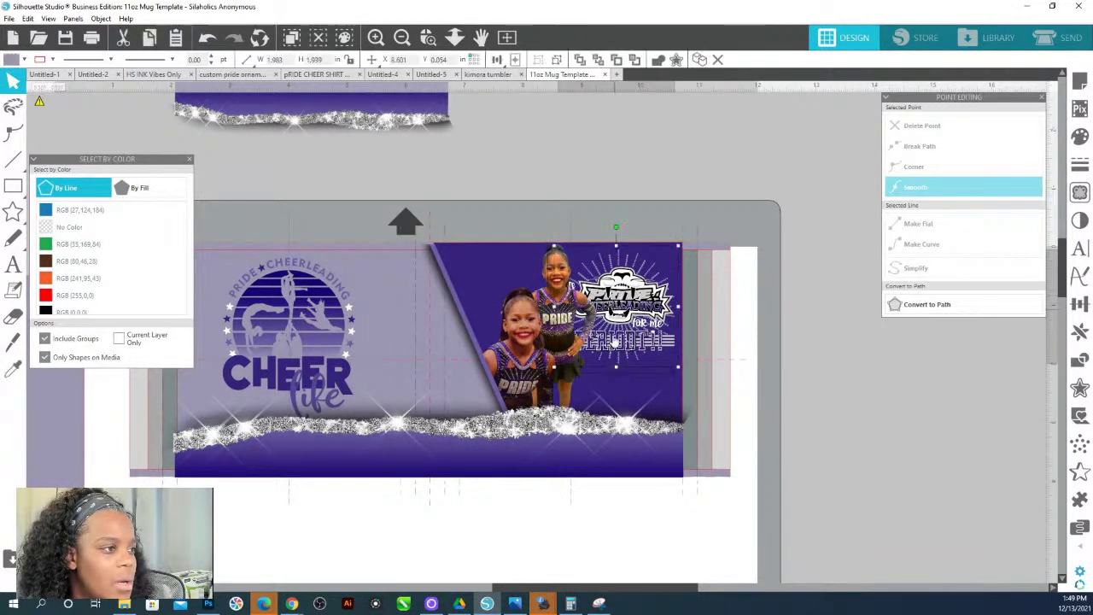
{"action": "mouse_move", "coordinate": [568, 367]}
{"action": "left_mouse_down"}
{"action": "mouse_move", "coordinate": [592, 361]}
{"action": "mouse_move", "coordinate": [565, 384]}
{"action": "left_mouse_up"}
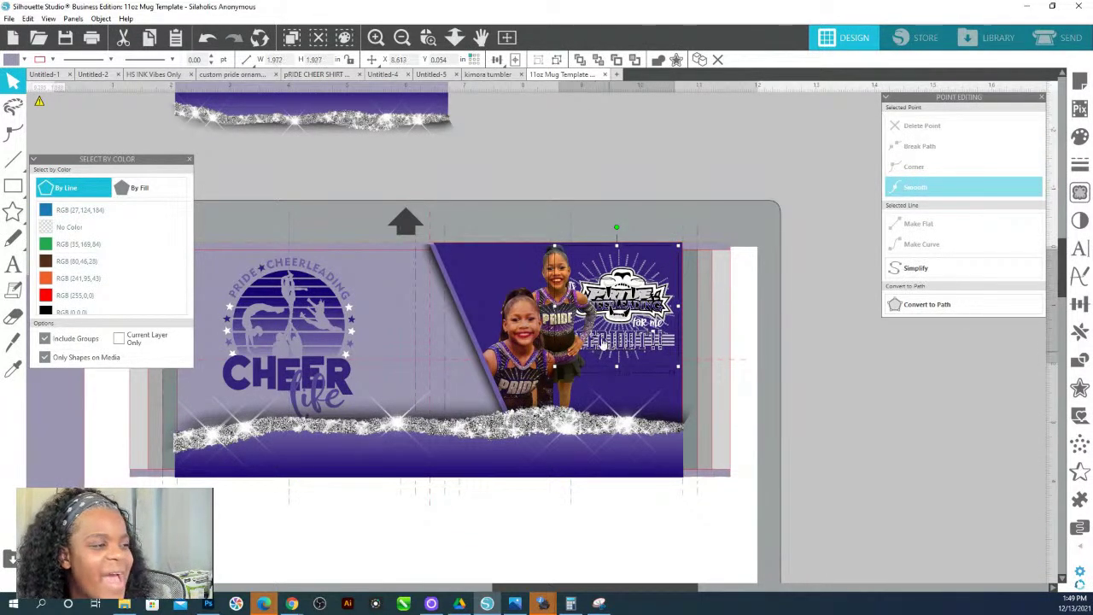
{"action": "left_click_drag", "start_coordinate": [615, 308], "coordinate": [631, 290]}
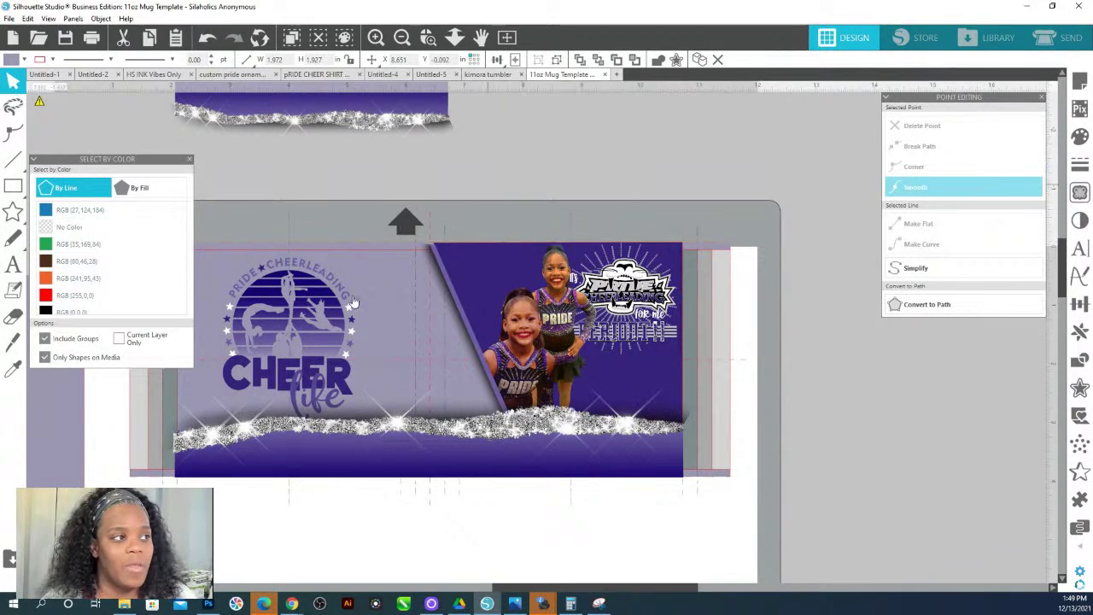
Place the spare "life" script text above the mug template and change its wording to 2021.
{"action": "left_click", "coordinate": [303, 405]}
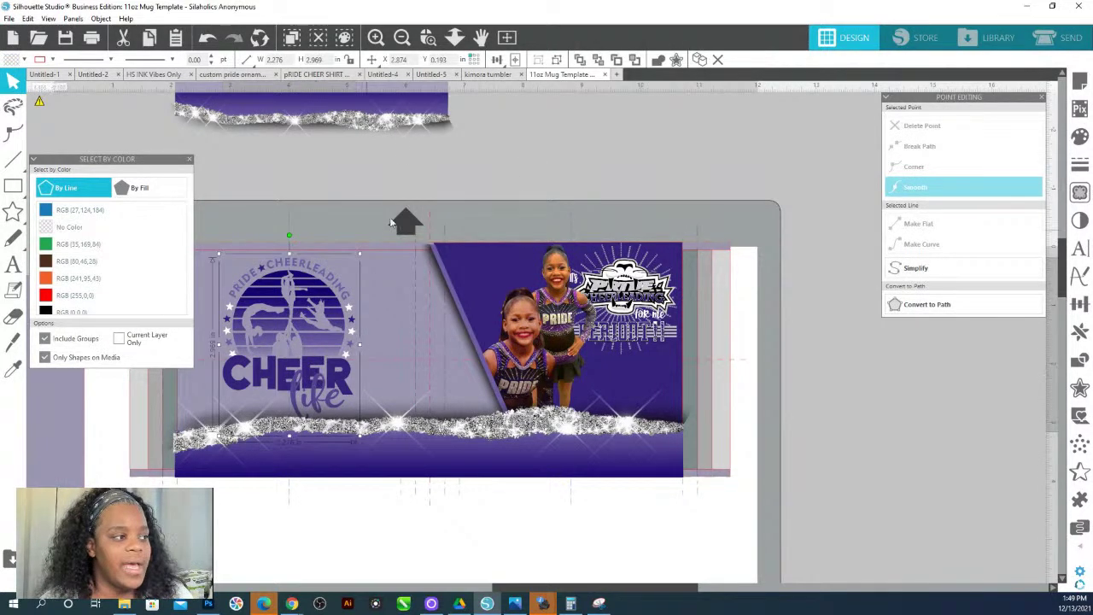
{"action": "scroll", "coordinate": [376, 225], "scroll_direction": "up", "scroll_amount": 2}
{"action": "left_click", "coordinate": [454, 36]}
{"action": "left_click_drag", "start_coordinate": [494, 179], "coordinate": [515, 249]}
{"action": "key", "text": "i"}
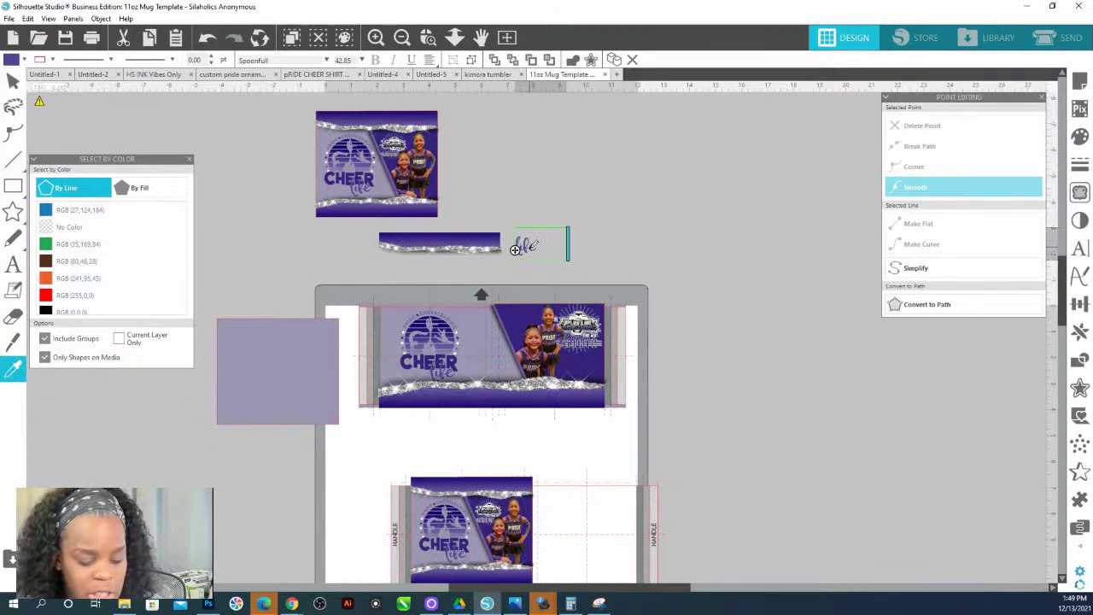
{"action": "left_click", "coordinate": [515, 249]}
{"action": "key", "text": "Escape"}
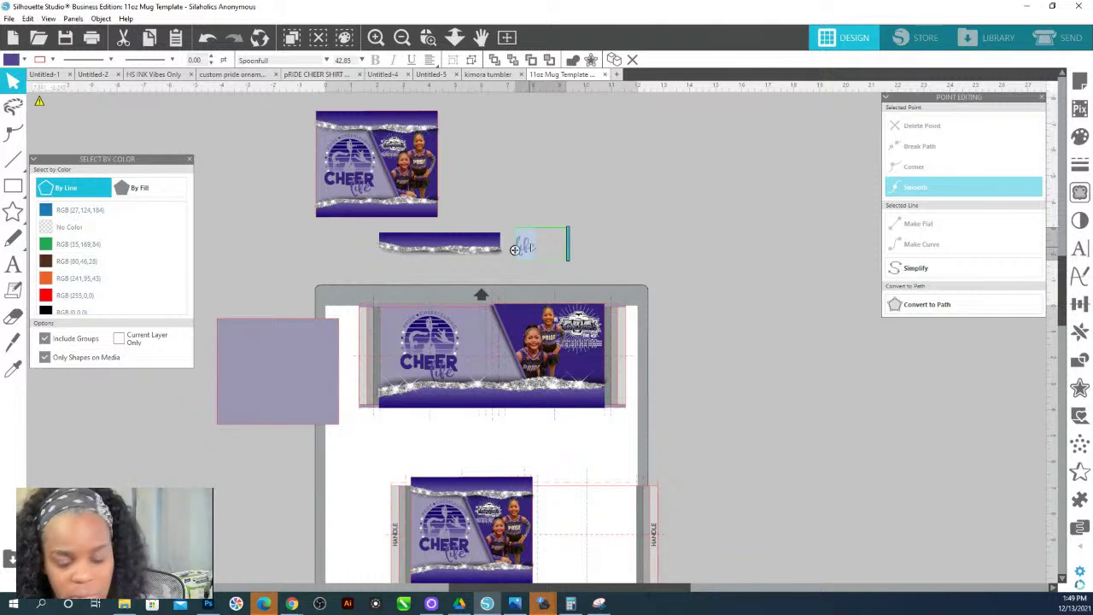
{"action": "type", "text": "1"}
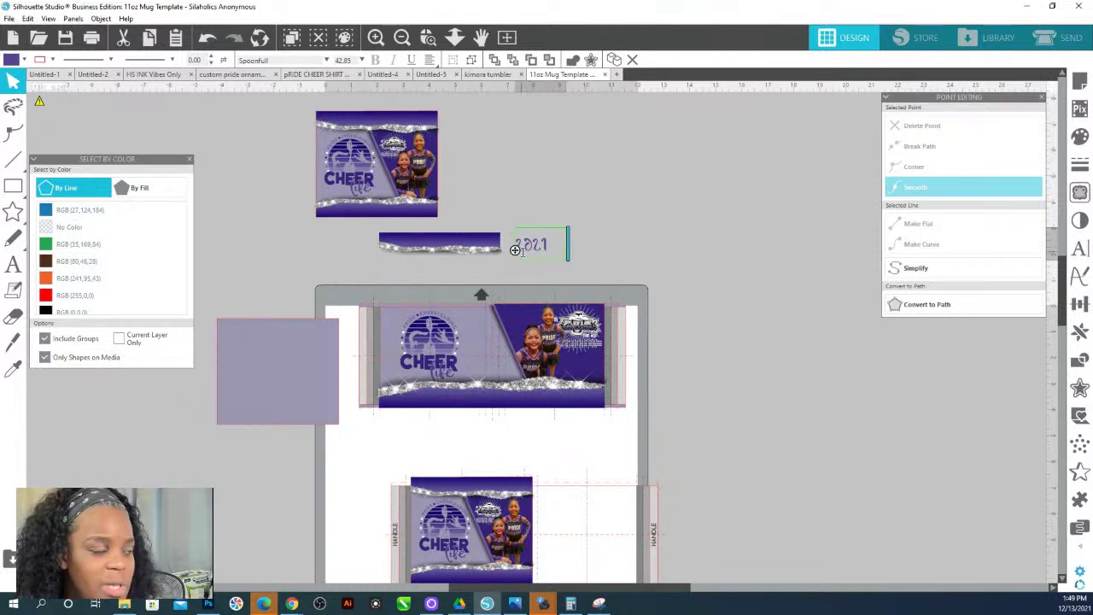
{"action": "left_click", "coordinate": [539, 265]}
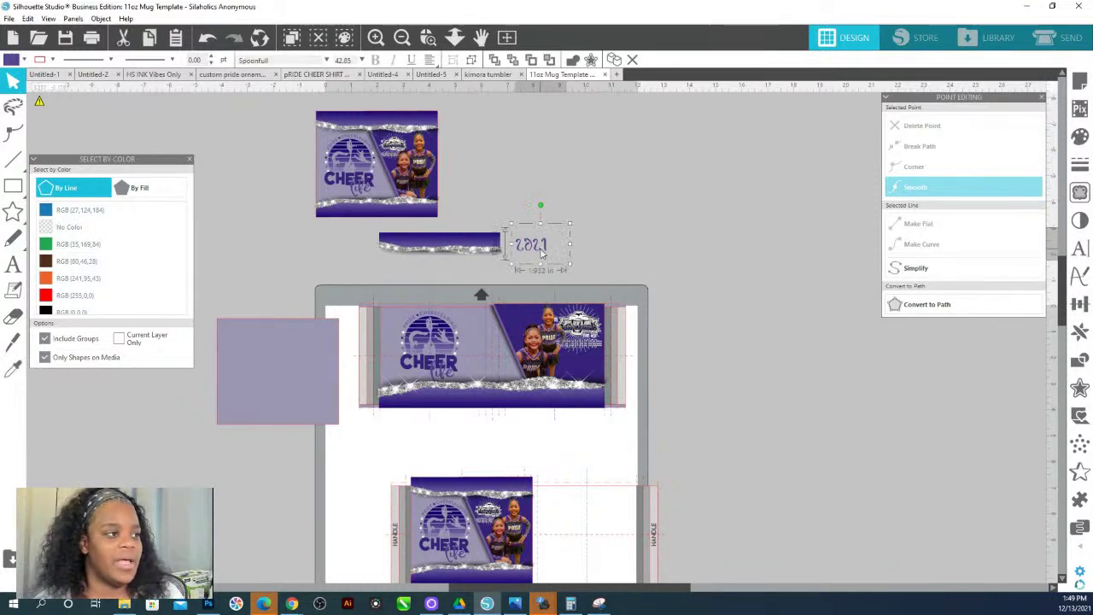
Move the 2021 text onto the upper mug's dark panel, beside the standing cheerleader's head.
{"action": "left_click_drag", "start_coordinate": [539, 271], "coordinate": [529, 321]}
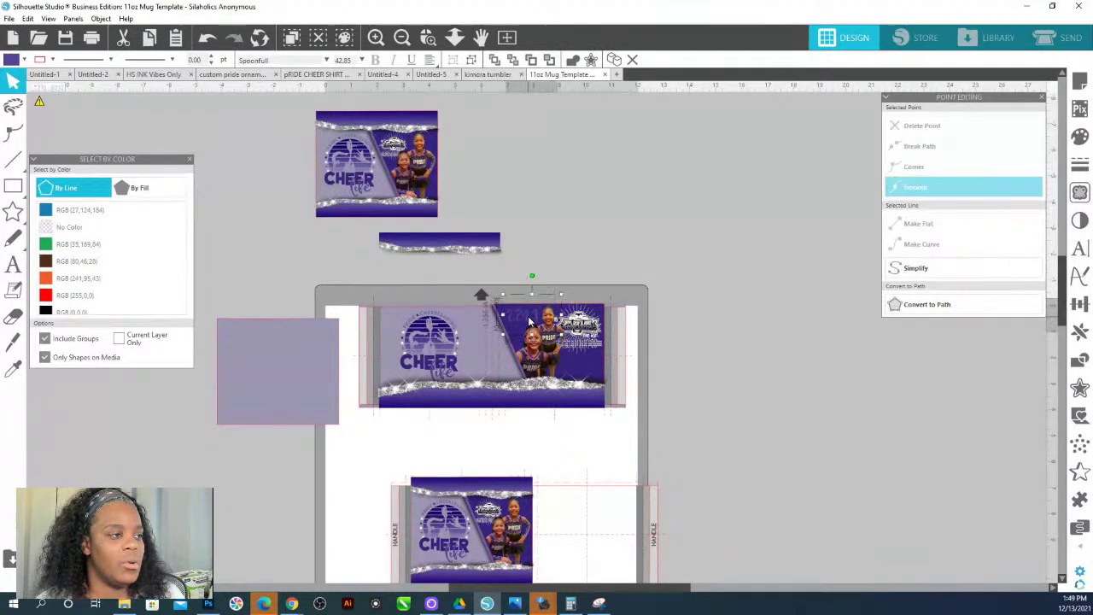
{"action": "left_click", "coordinate": [428, 37]}
{"action": "left_click_drag", "start_coordinate": [737, 466], "coordinate": [358, 285]}
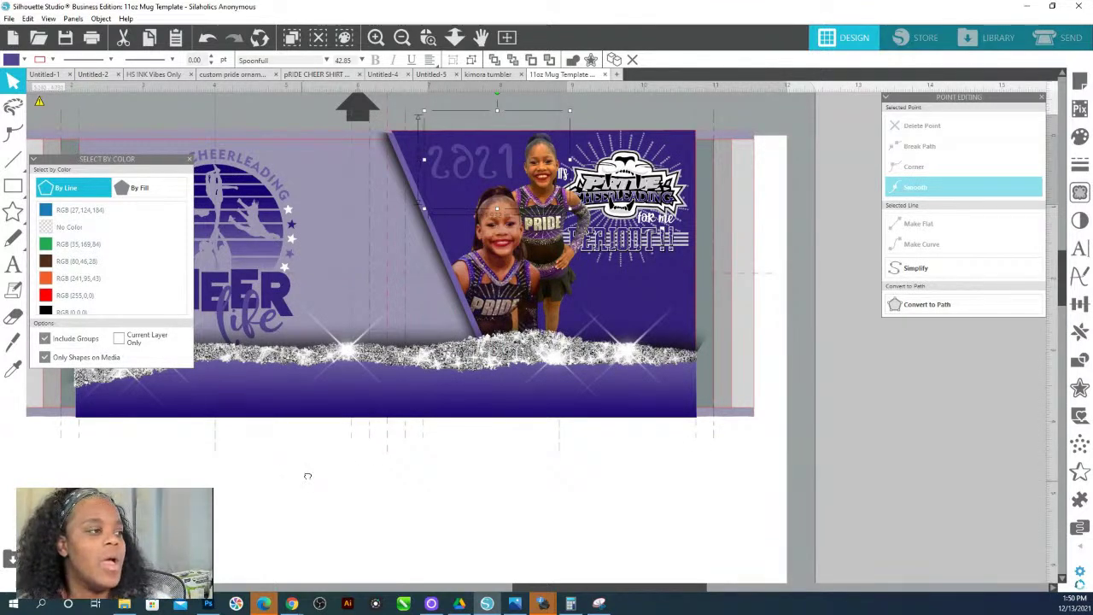
Stretch the lower mug design's bottom glitter band to about 9.58 in wide and move it below the page.
{"action": "scroll", "coordinate": [302, 481], "scroll_direction": "down", "scroll_amount": 3}
{"action": "scroll", "coordinate": [439, 151], "scroll_direction": "down", "scroll_amount": 2}
{"action": "scroll", "coordinate": [409, 112], "scroll_direction": "down", "scroll_amount": 2}
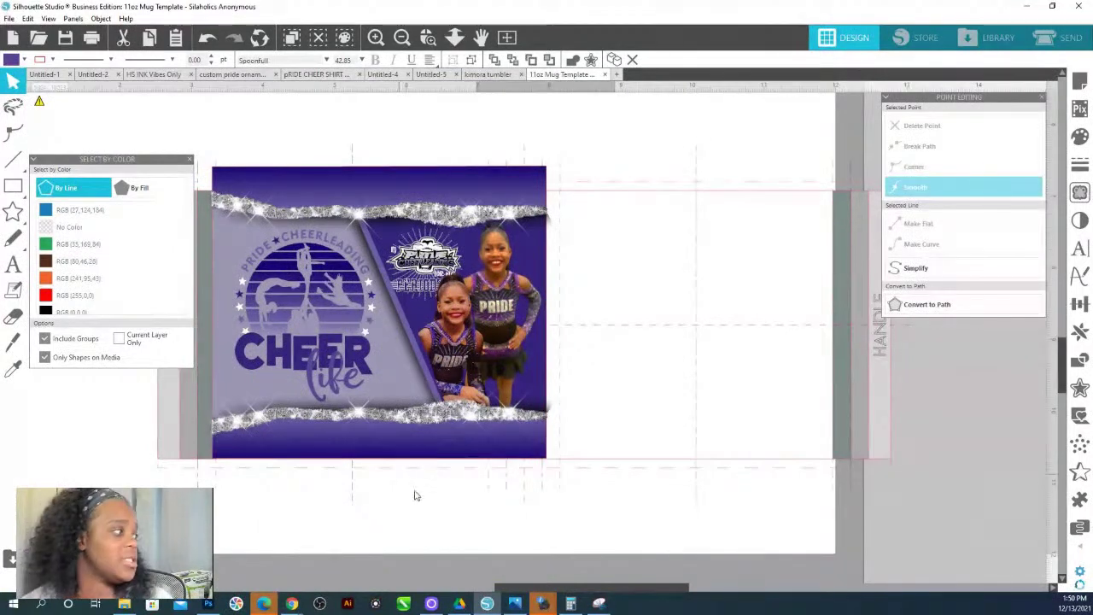
{"action": "left_click", "coordinate": [385, 412]}
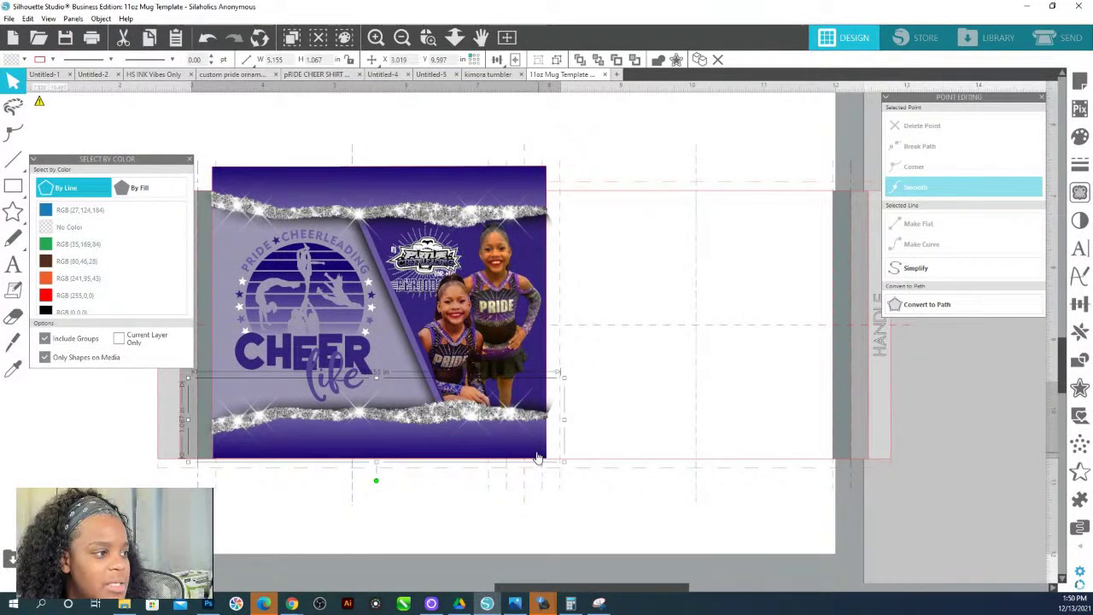
{"action": "left_click_drag", "start_coordinate": [536, 457], "coordinate": [702, 492]}
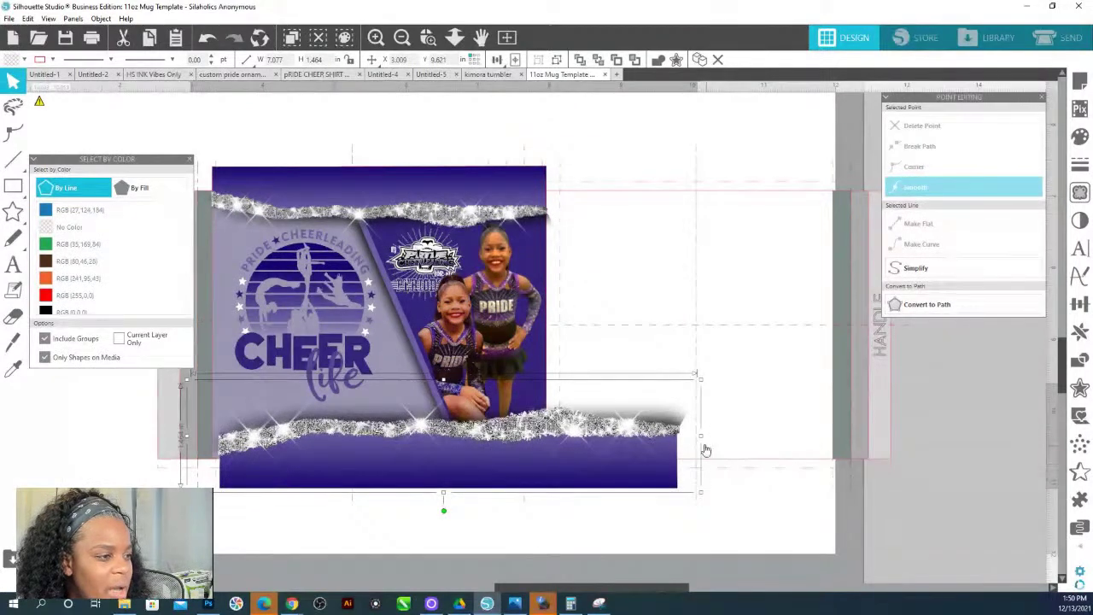
{"action": "left_click_drag", "start_coordinate": [701, 435], "coordinate": [868, 436]}
{"action": "left_click_drag", "start_coordinate": [694, 448], "coordinate": [671, 446]}
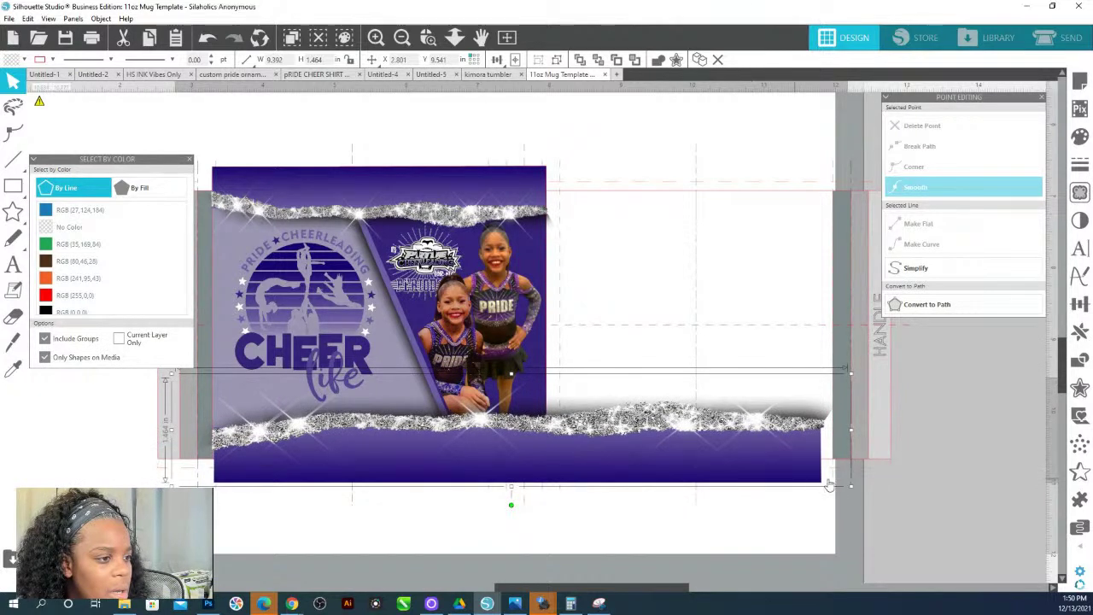
{"action": "left_click_drag", "start_coordinate": [852, 486], "coordinate": [864, 495]}
{"action": "left_click_drag", "start_coordinate": [722, 464], "coordinate": [810, 478]}
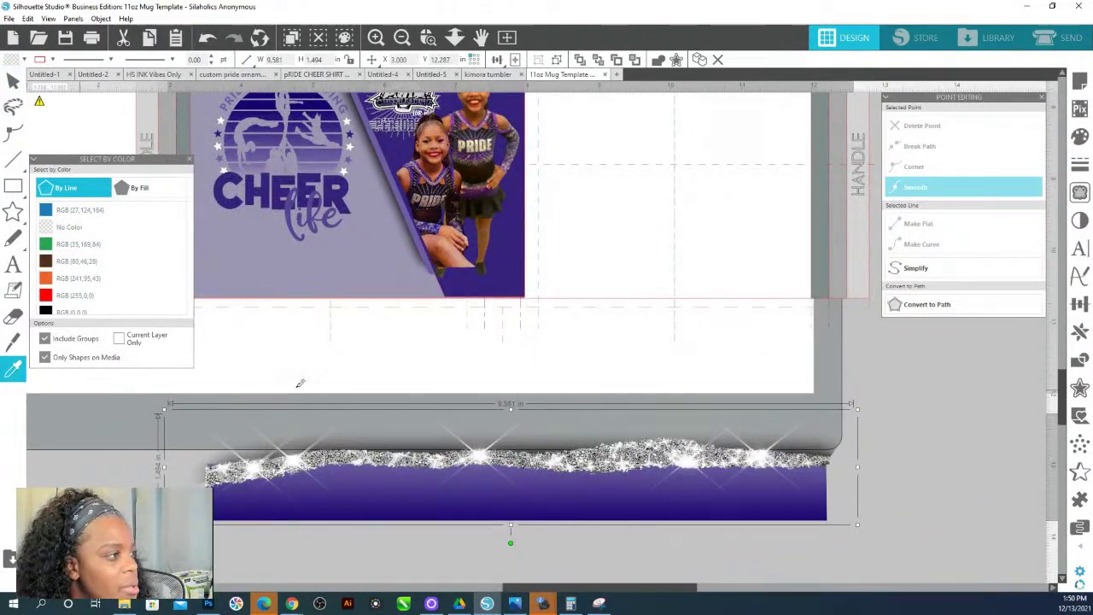
Slice the glitter band's right end vertically along the edge of its purple strip with the Knife tool.
{"action": "left_click", "coordinate": [13, 341]}
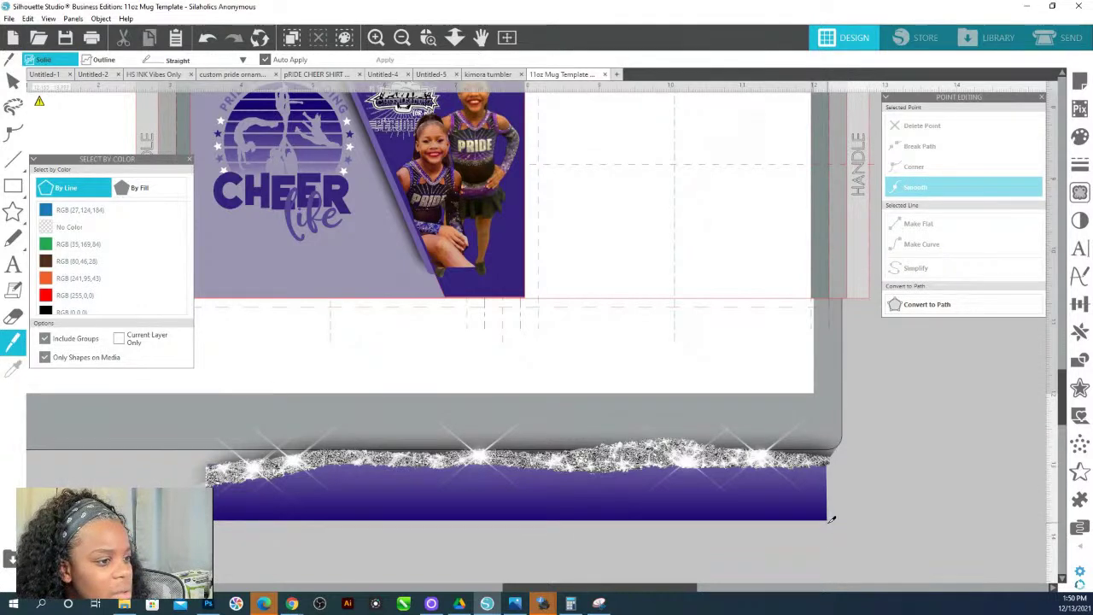
{"action": "left_click_drag", "start_coordinate": [833, 506], "coordinate": [830, 393]}
{"action": "left_click", "coordinate": [12, 341]}
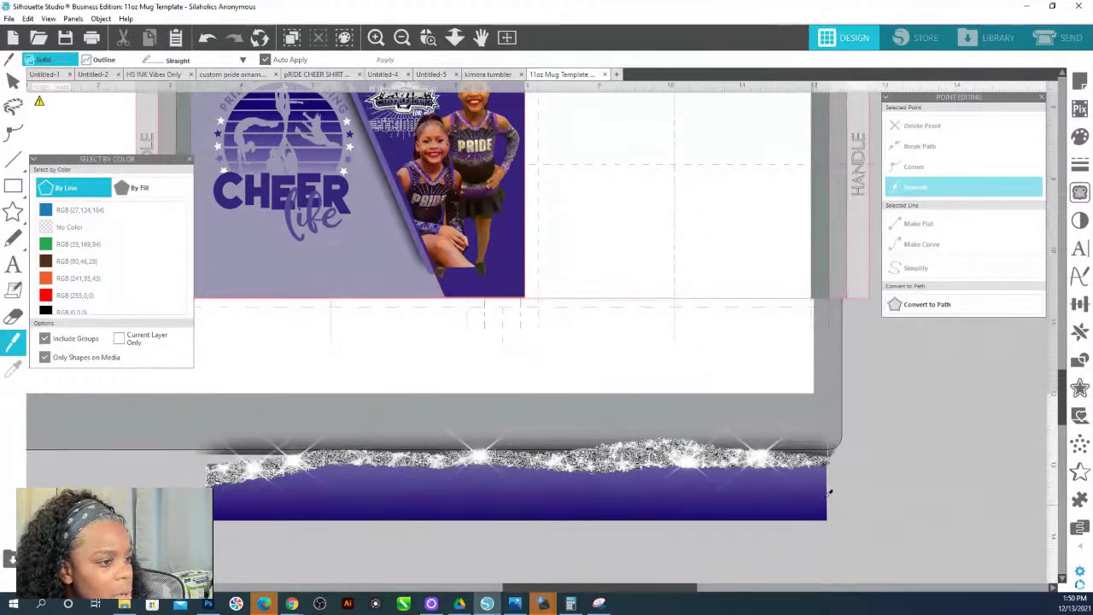
{"action": "mouse_move", "coordinate": [829, 522]}
{"action": "left_mouse_down"}
{"action": "mouse_move", "coordinate": [831, 420]}
{"action": "mouse_move", "coordinate": [830, 432]}
{"action": "left_mouse_up"}
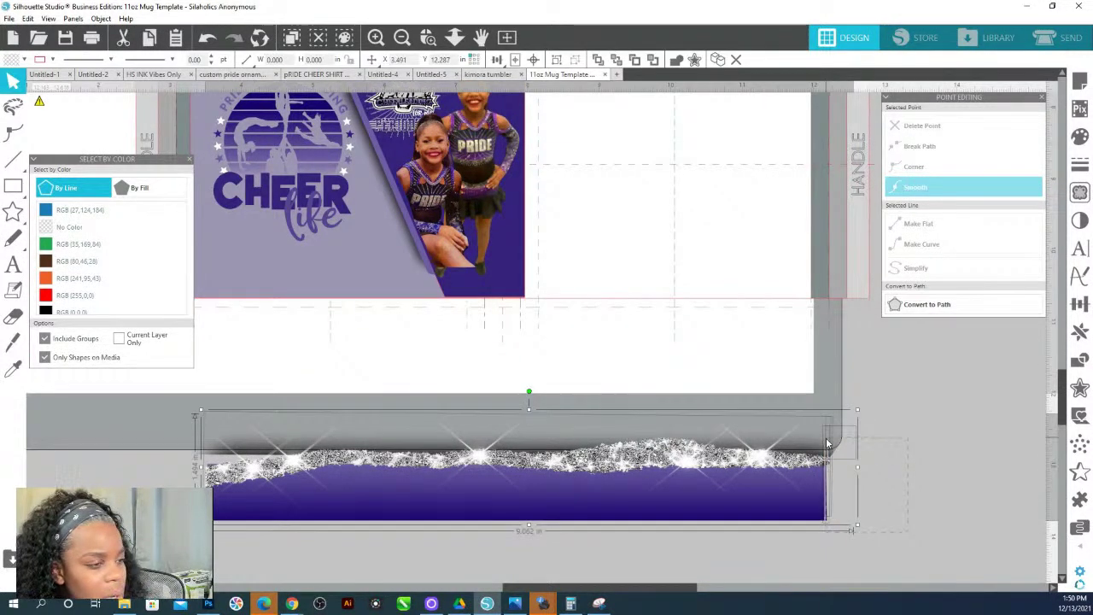
{"action": "left_click", "coordinate": [897, 448]}
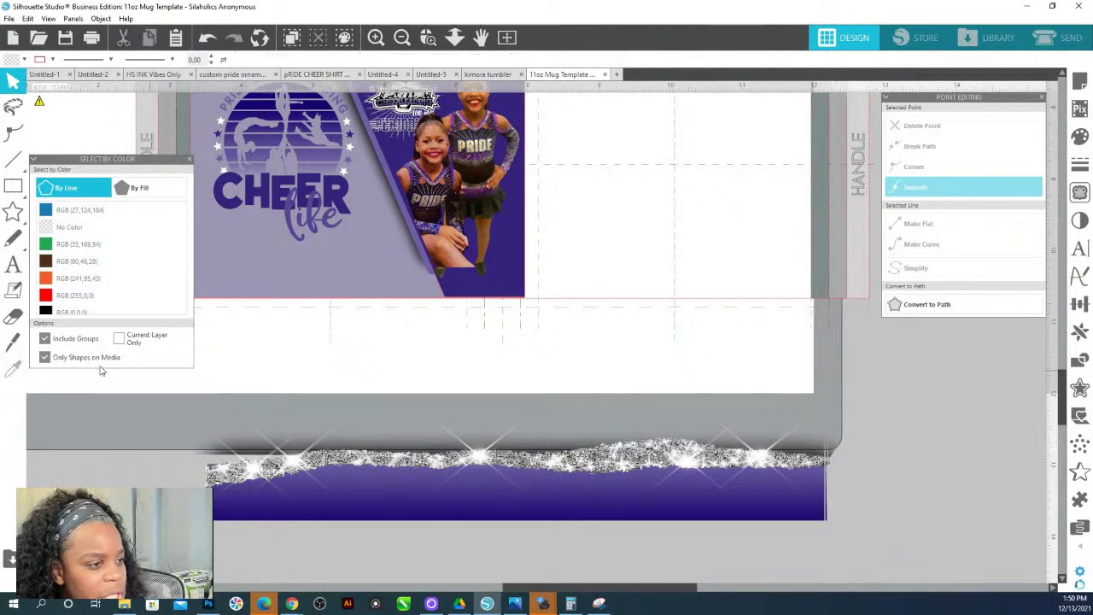
{"action": "left_click", "coordinate": [13, 344]}
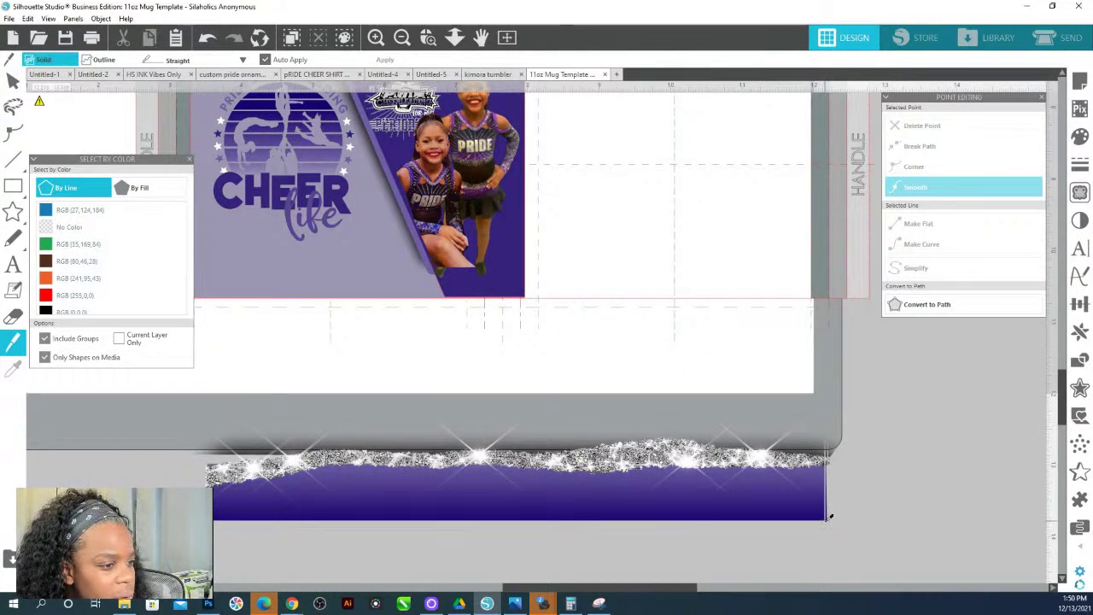
{"action": "left_click_drag", "start_coordinate": [828, 515], "coordinate": [827, 331]}
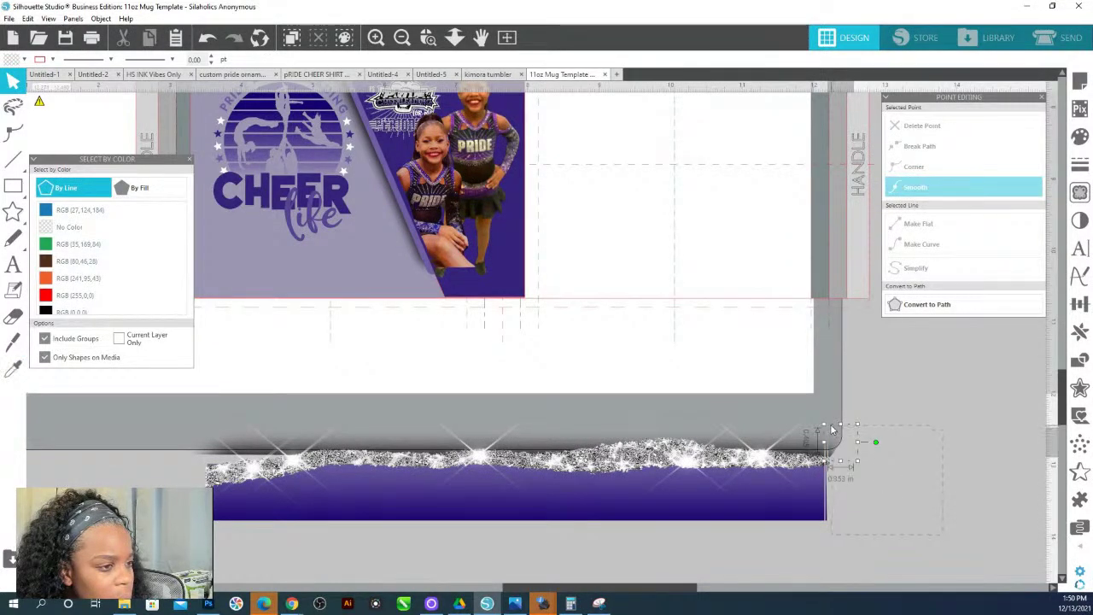
Delete the cut-off shadow piece and the thin purple sliver at the glitter band's right end.
{"action": "left_click", "coordinate": [827, 427]}
{"action": "key", "text": "Delete"}
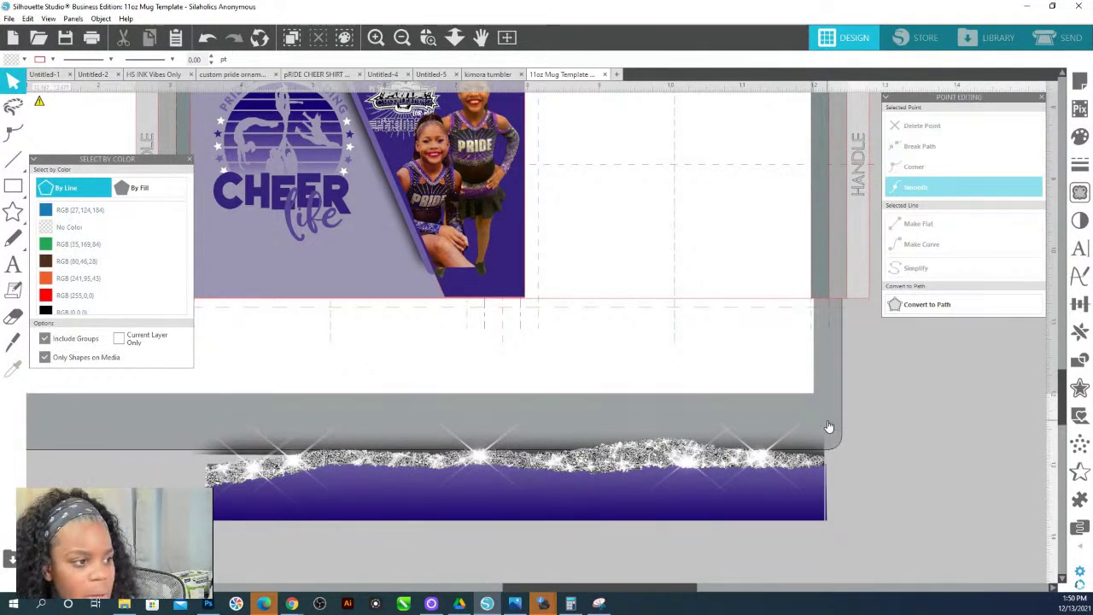
{"action": "left_click", "coordinate": [826, 521]}
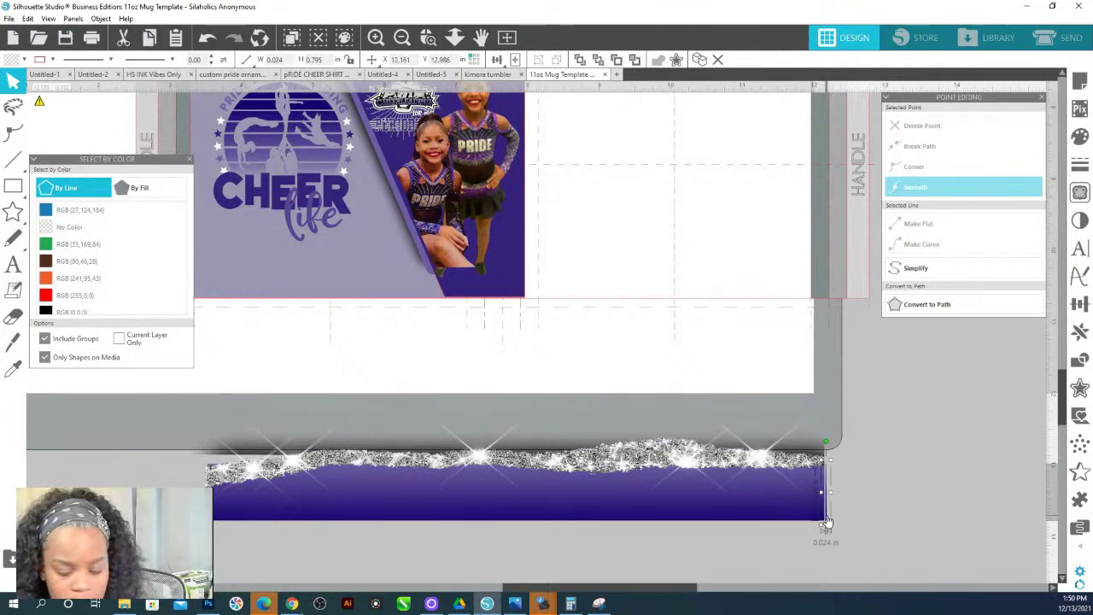
{"action": "left_click", "coordinate": [833, 526]}
Slice off the overhang at the glitter band's left end with the Knife tool and delete the leftover piece.
{"action": "left_click", "coordinate": [13, 342]}
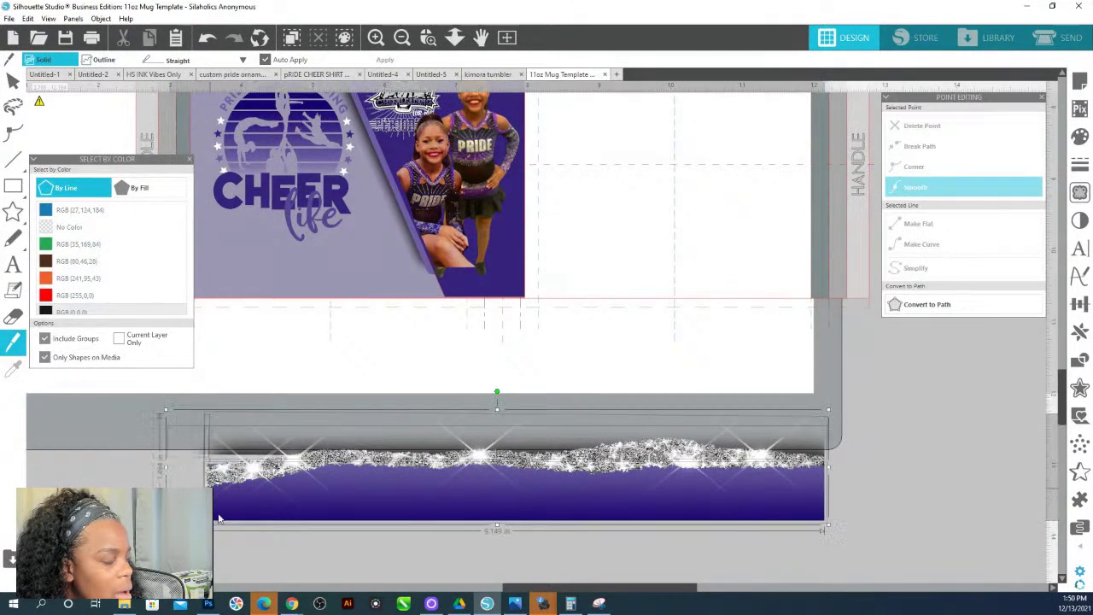
{"action": "left_click_drag", "start_coordinate": [199, 444], "coordinate": [210, 465]}
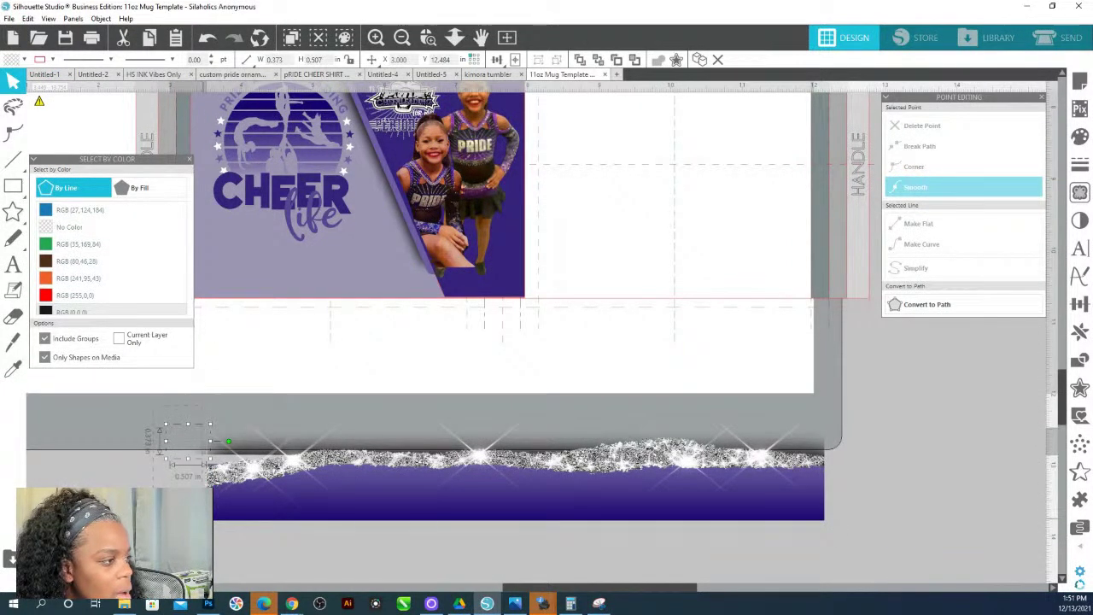
{"action": "key", "text": "Delete"}
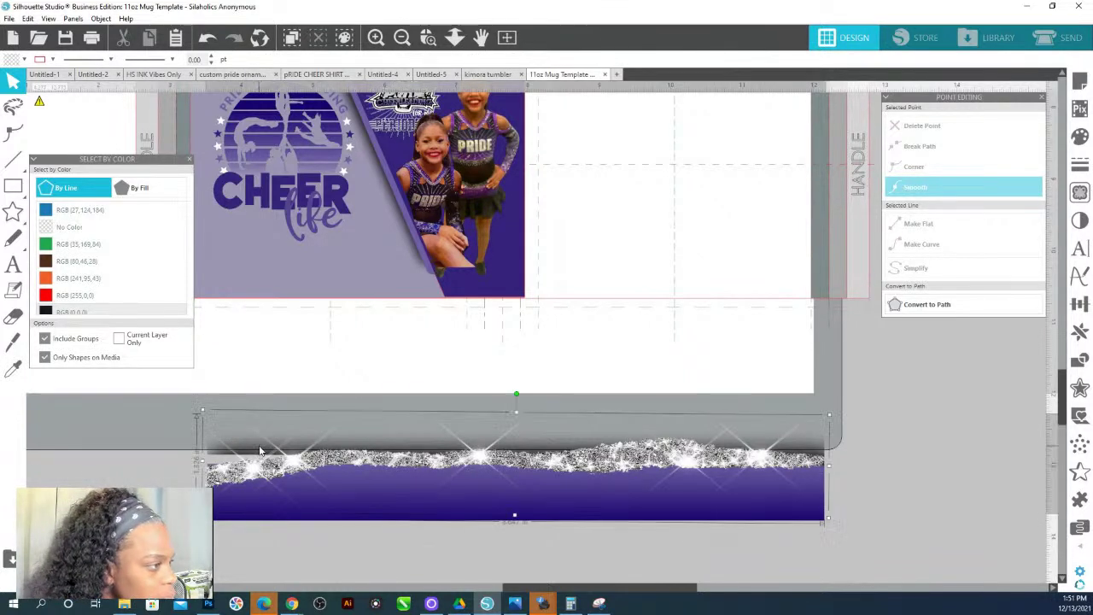
Try moving the band's glitter and shadow layers separately, then undo both moves.
{"action": "double_click", "coordinate": [232, 464]}
{"action": "left_click_drag", "start_coordinate": [273, 456], "coordinate": [268, 493]}
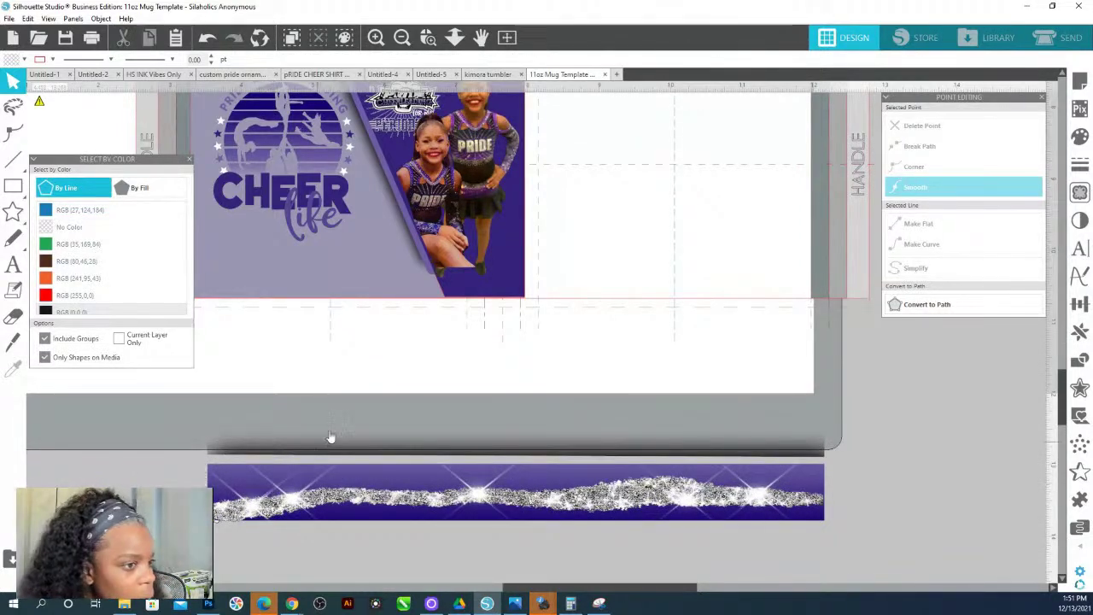
{"action": "left_click_drag", "start_coordinate": [336, 446], "coordinate": [342, 425]}
{"action": "key", "text": "ctrl+z"}
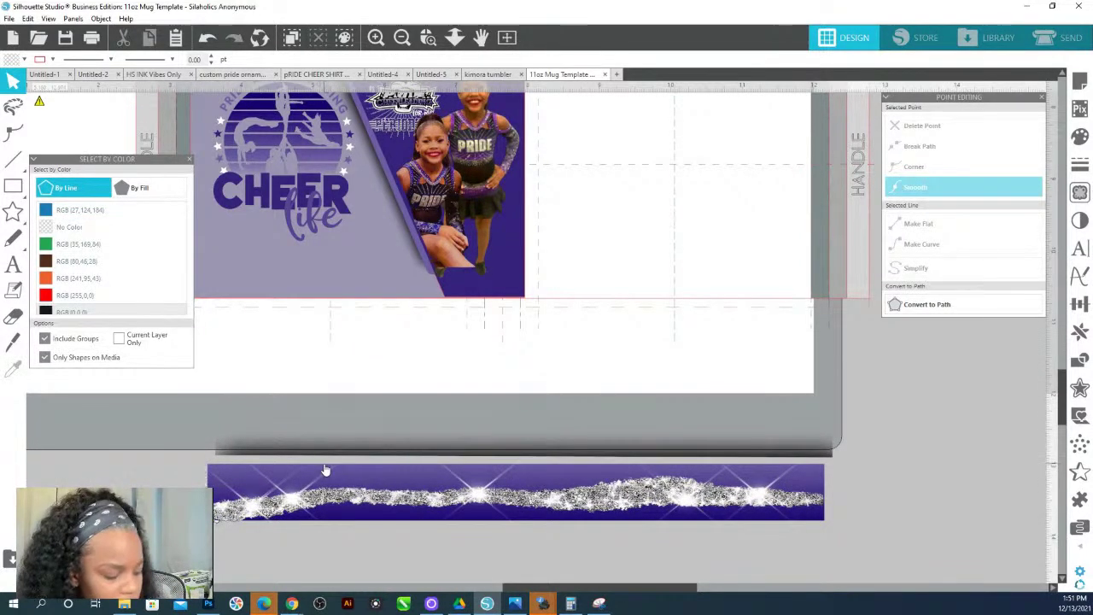
{"action": "key", "text": "ctrl+z"}
Move the glitter layer up so it straddles the upper edge of the purple strip, then leave point editing.
{"action": "left_click", "coordinate": [292, 465]}
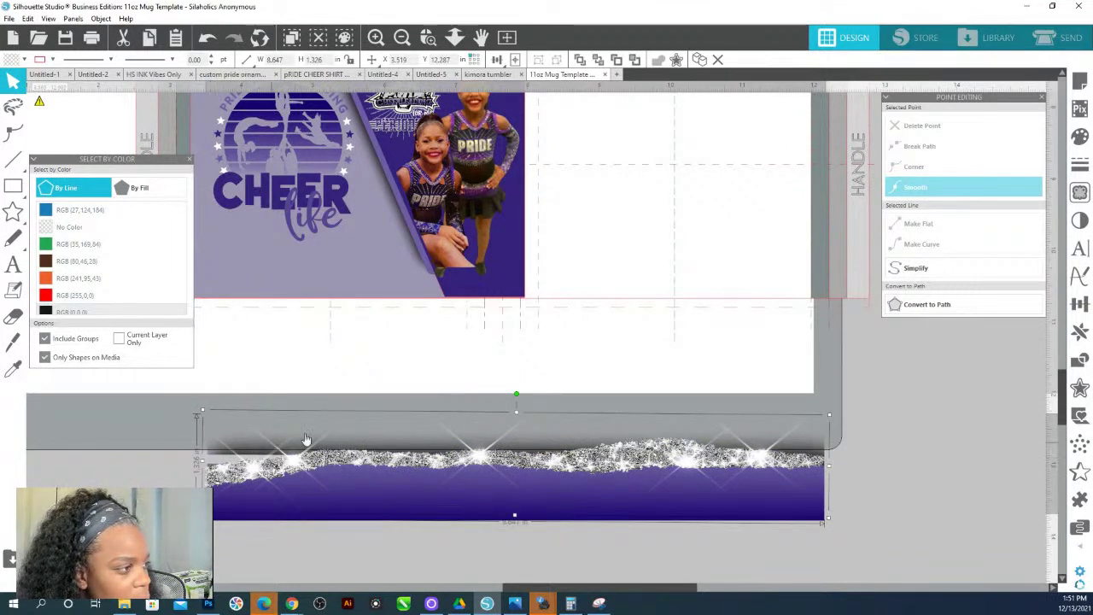
{"action": "double_click", "coordinate": [229, 447]}
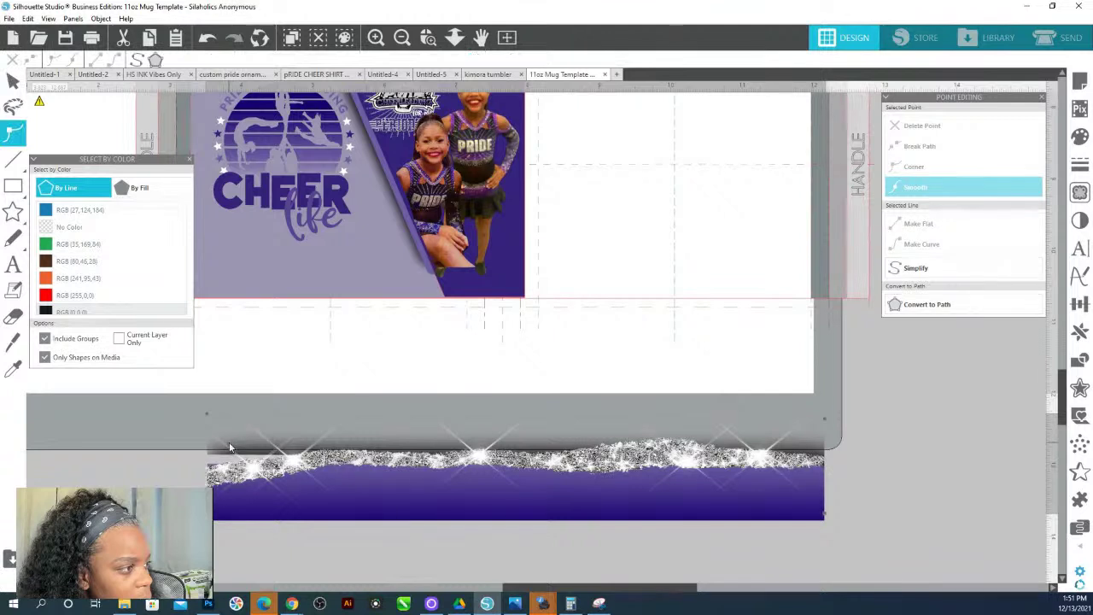
{"action": "left_click", "coordinate": [219, 453]}
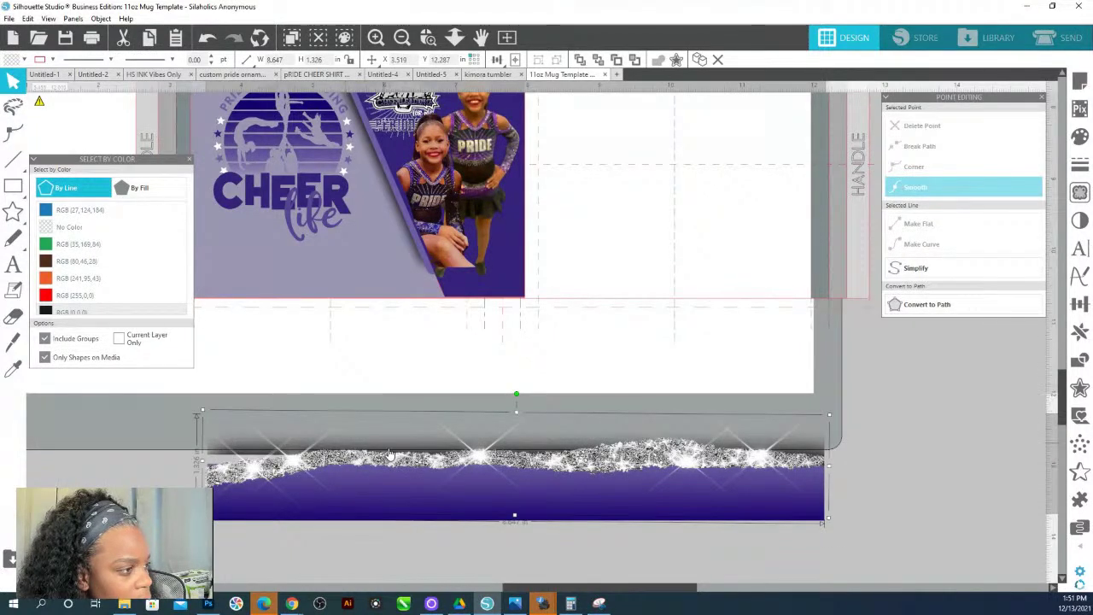
{"action": "left_click_drag", "start_coordinate": [516, 515], "coordinate": [515, 530]}
{"action": "key", "text": "i"}
{"action": "key", "text": "ctrl+z"}
{"action": "key", "text": "Escape"}
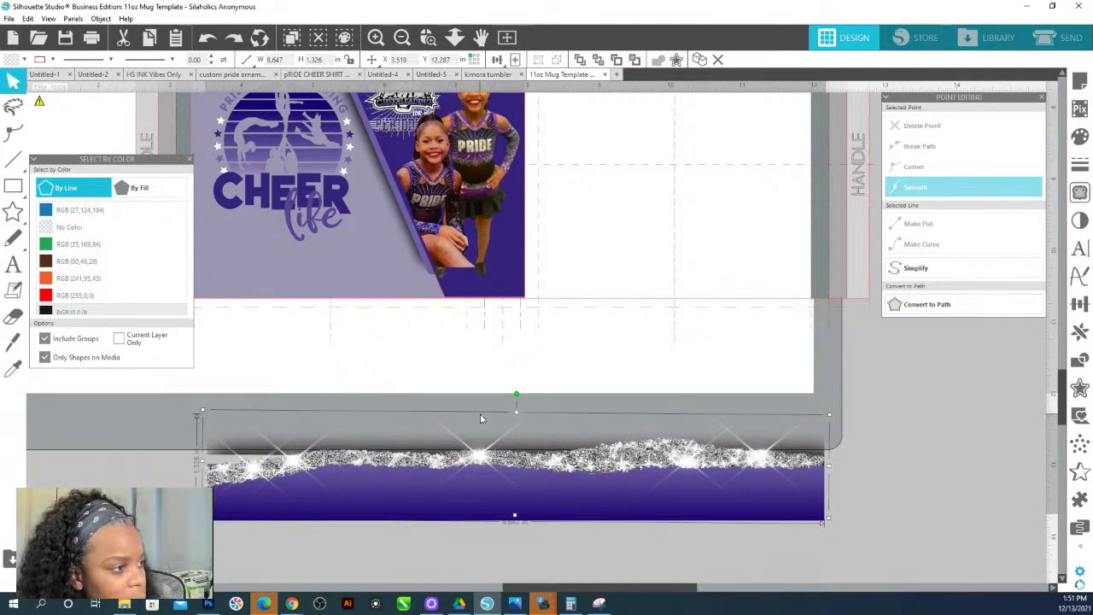
Tuck the shadow layer beneath the glitter and realign the glitter along the purple strip's upper edge.
{"action": "left_click", "coordinate": [481, 409]}
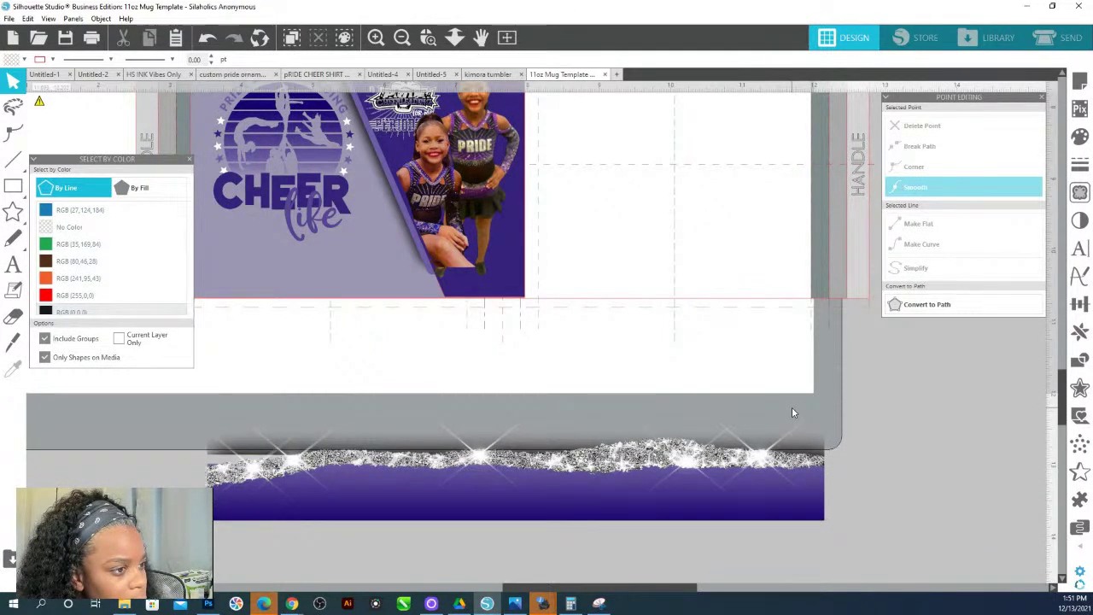
{"action": "left_click", "coordinate": [757, 448]}
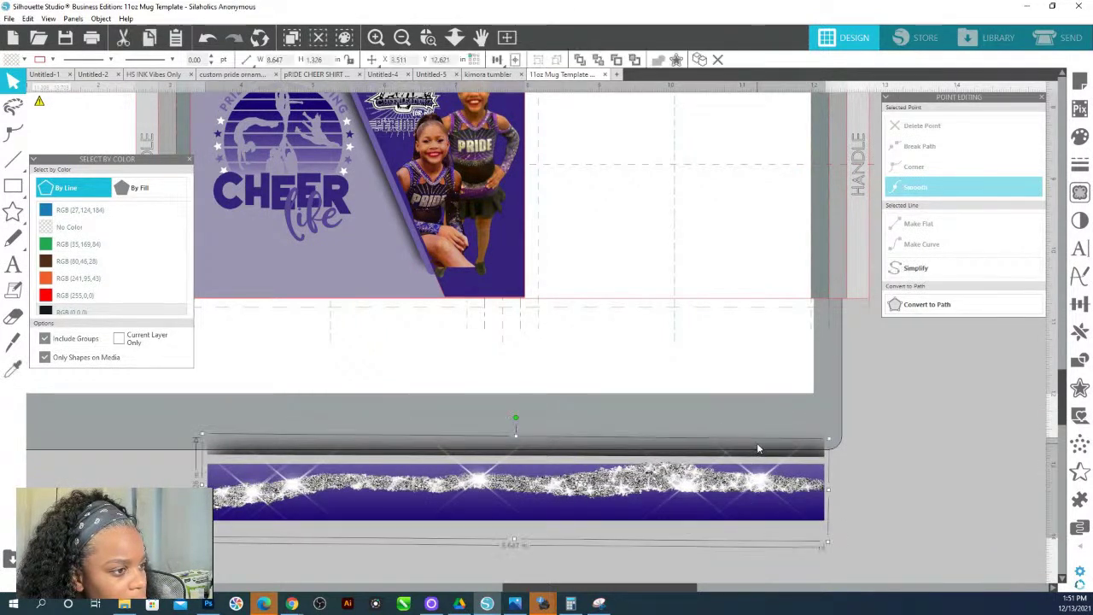
{"action": "left_click", "coordinate": [758, 444]}
{"action": "mouse_move", "coordinate": [515, 460]}
{"action": "left_mouse_down"}
{"action": "mouse_move", "coordinate": [546, 475]}
{"action": "mouse_move", "coordinate": [554, 466]}
{"action": "left_mouse_up"}
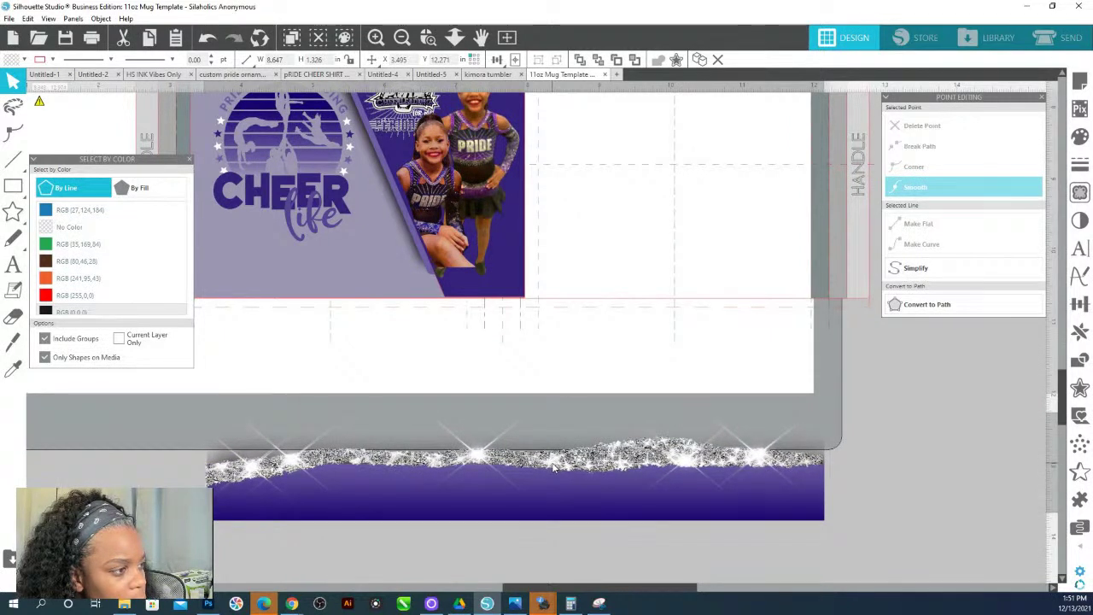
{"action": "left_click", "coordinate": [740, 461]}
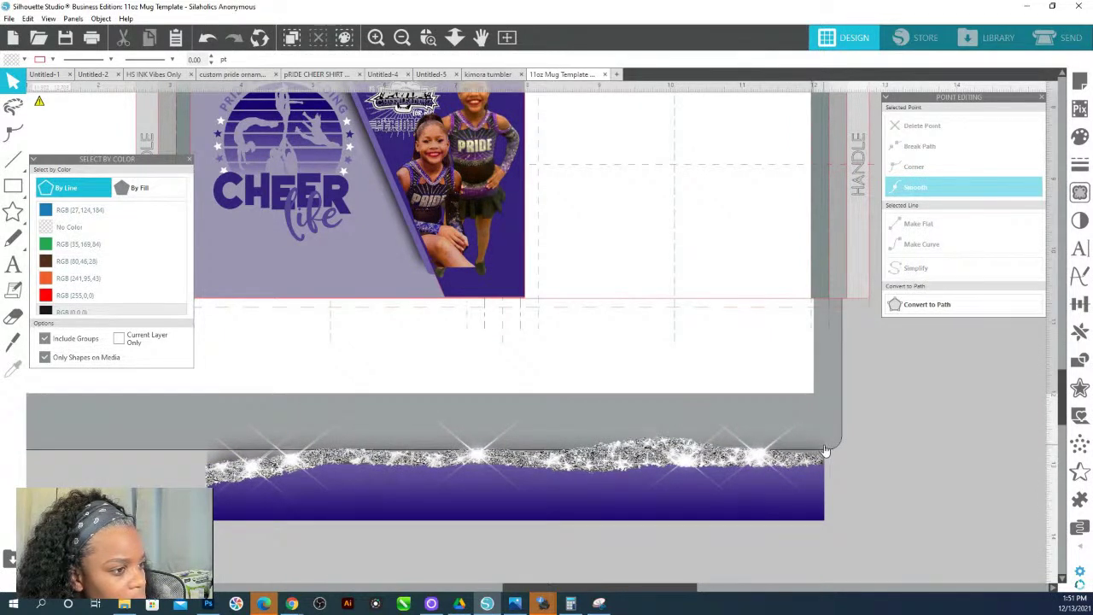
Select the whole glitter band, move it over the bottom of the mug design, and widen it to about 8.73 in.
{"action": "left_click", "coordinate": [280, 416]}
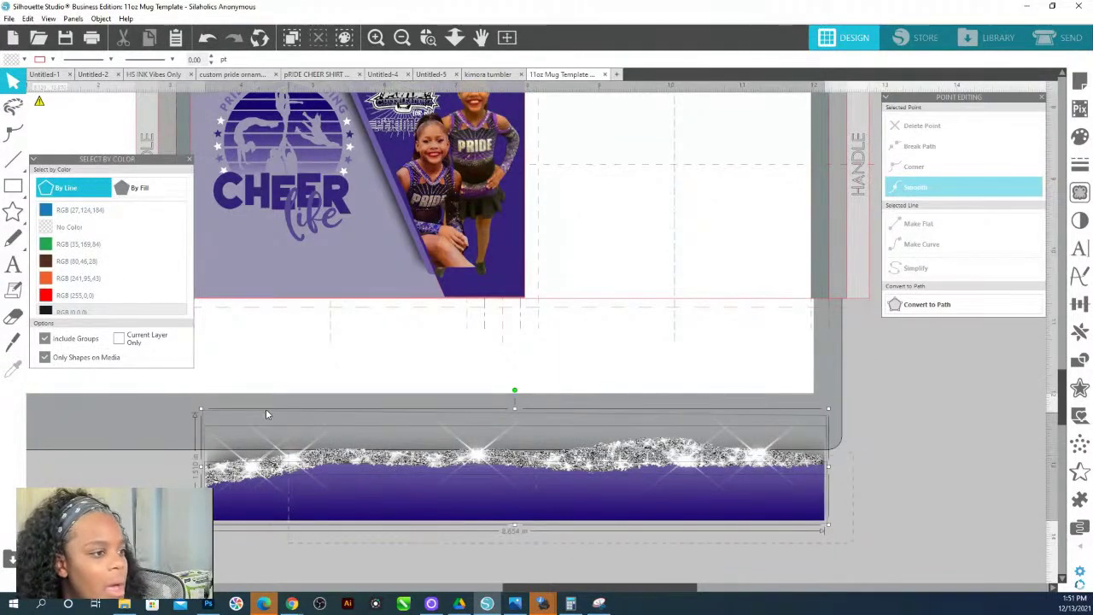
{"action": "left_click_drag", "start_coordinate": [112, 158], "coordinate": [5, 185]}
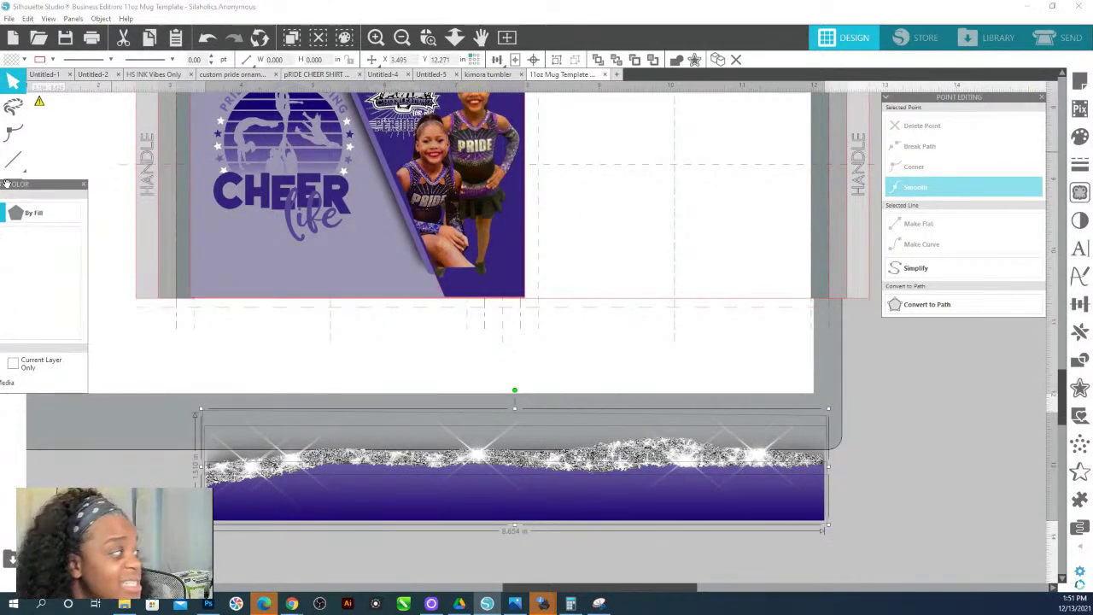
{"action": "left_click_drag", "start_coordinate": [441, 495], "coordinate": [421, 299]}
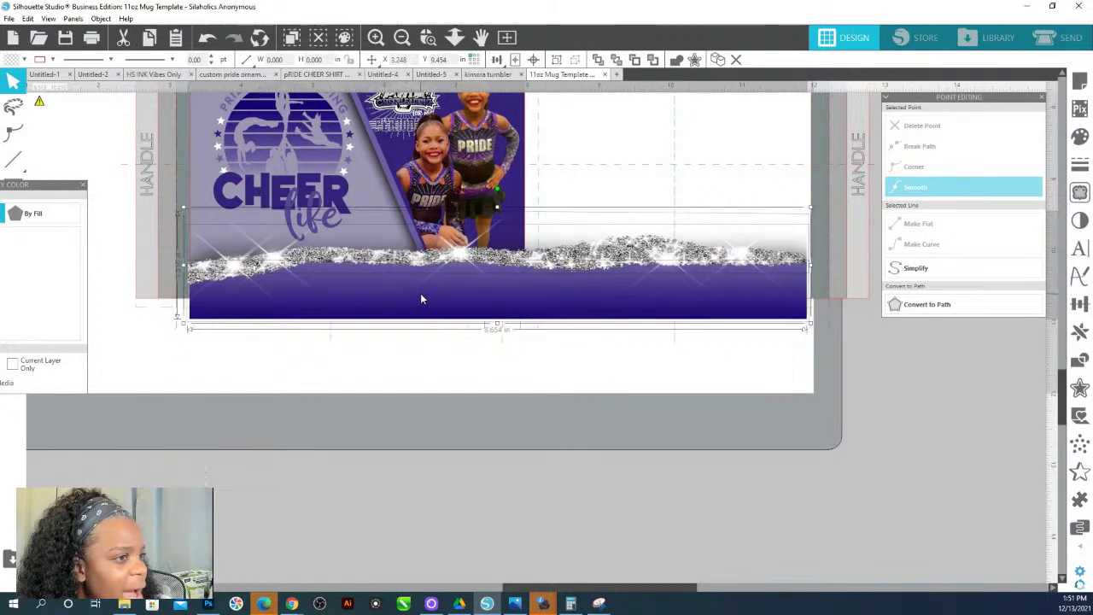
{"action": "left_click_drag", "start_coordinate": [812, 325], "coordinate": [789, 310]}
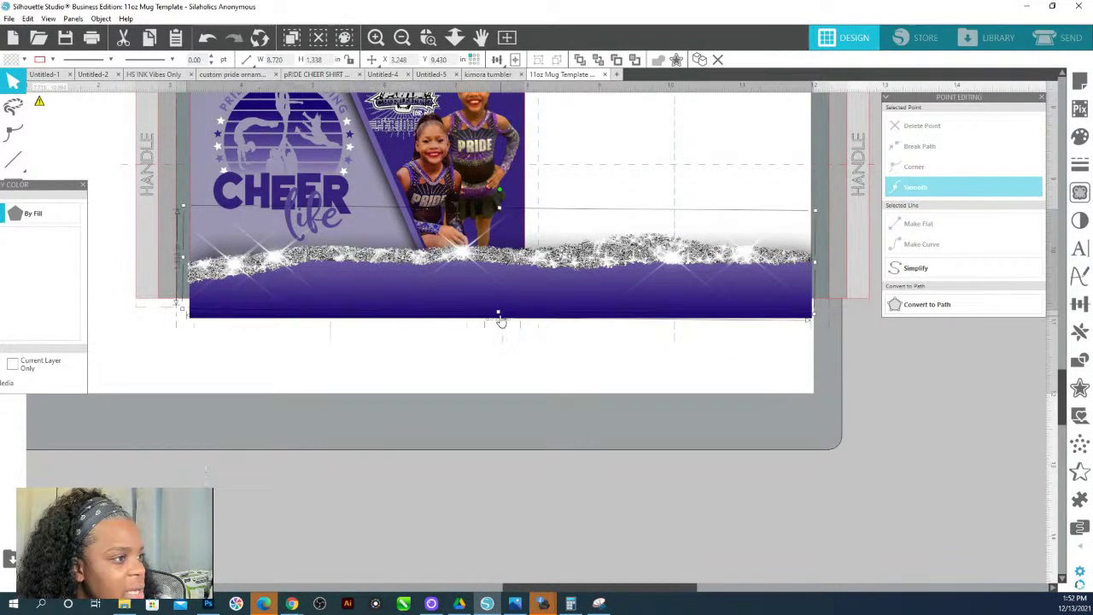
Reduce the height of the band's purple strip to about 0.64 in so it ends near the mug template's lower edge.
{"action": "left_click", "coordinate": [279, 321]}
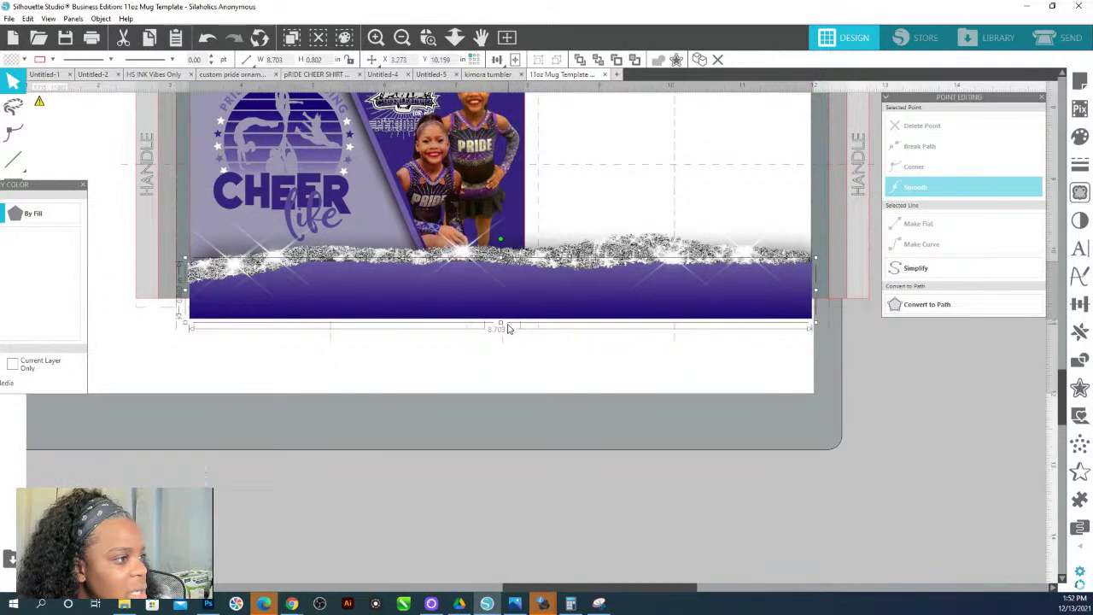
{"action": "mouse_move", "coordinate": [500, 325]}
{"action": "left_mouse_down"}
{"action": "mouse_move", "coordinate": [504, 305]}
{"action": "mouse_move", "coordinate": [501, 315]}
{"action": "left_mouse_up"}
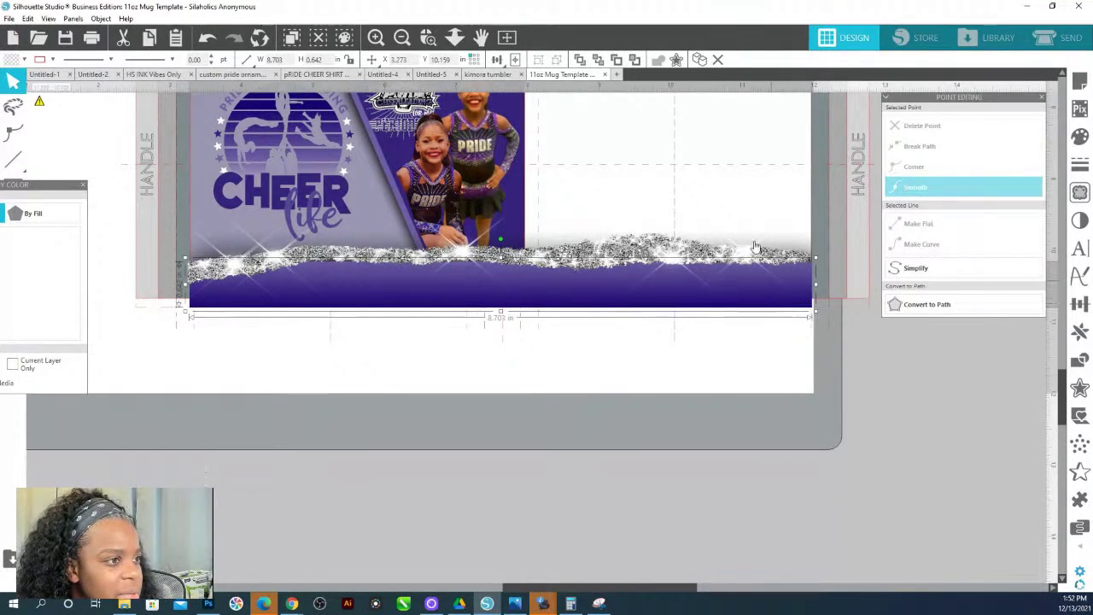
{"action": "left_click", "coordinate": [783, 255]}
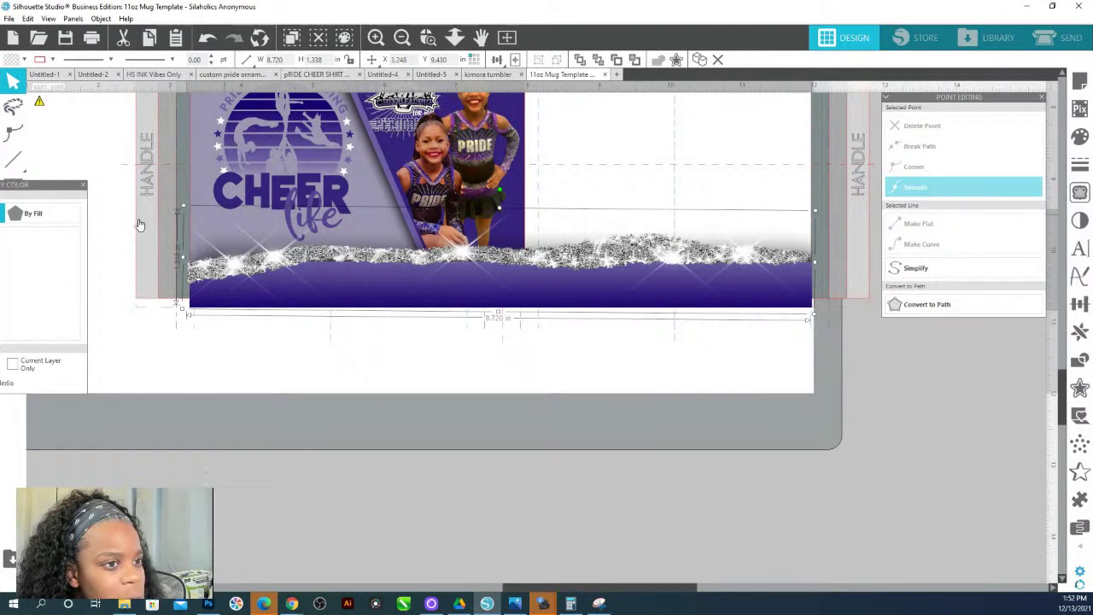
{"action": "left_click_drag", "start_coordinate": [28, 186], "coordinate": [137, 337]}
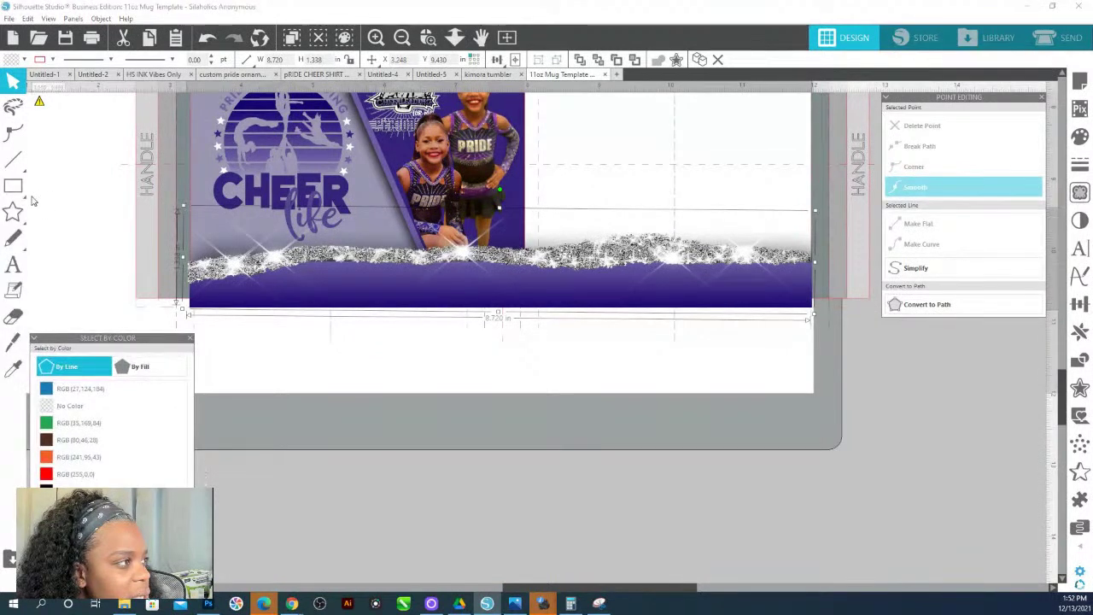
{"action": "left_click", "coordinate": [12, 185]}
{"action": "mouse_move", "coordinate": [769, 233]}
{"action": "left_mouse_down"}
{"action": "mouse_move", "coordinate": [794, 260]}
{"action": "mouse_move", "coordinate": [801, 249]}
{"action": "left_mouse_up"}
{"action": "left_click", "coordinate": [797, 265]}
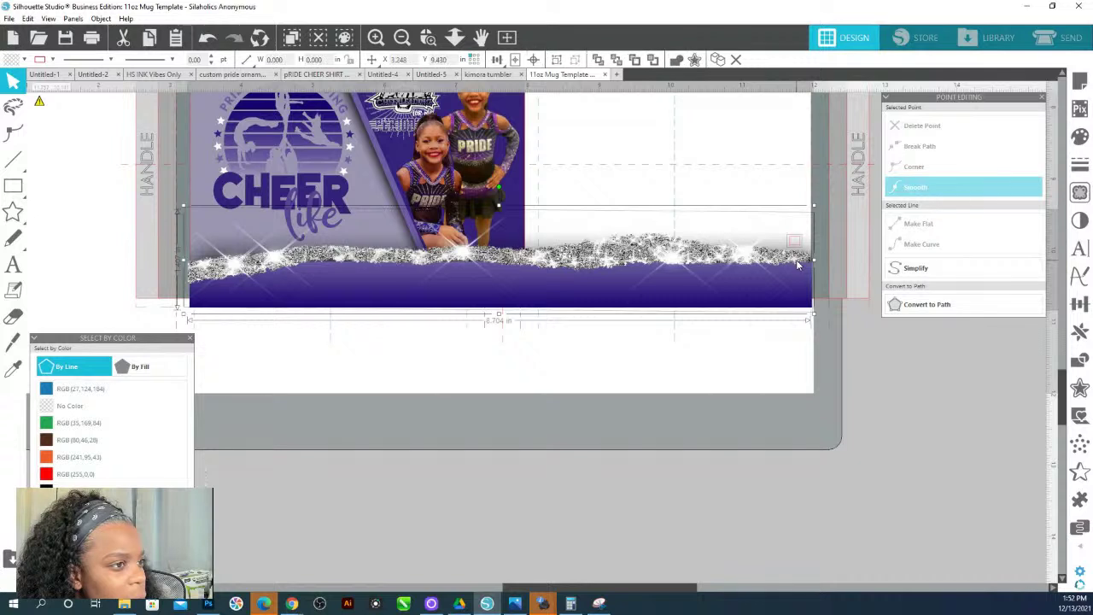
{"action": "left_click", "coordinate": [796, 260]}
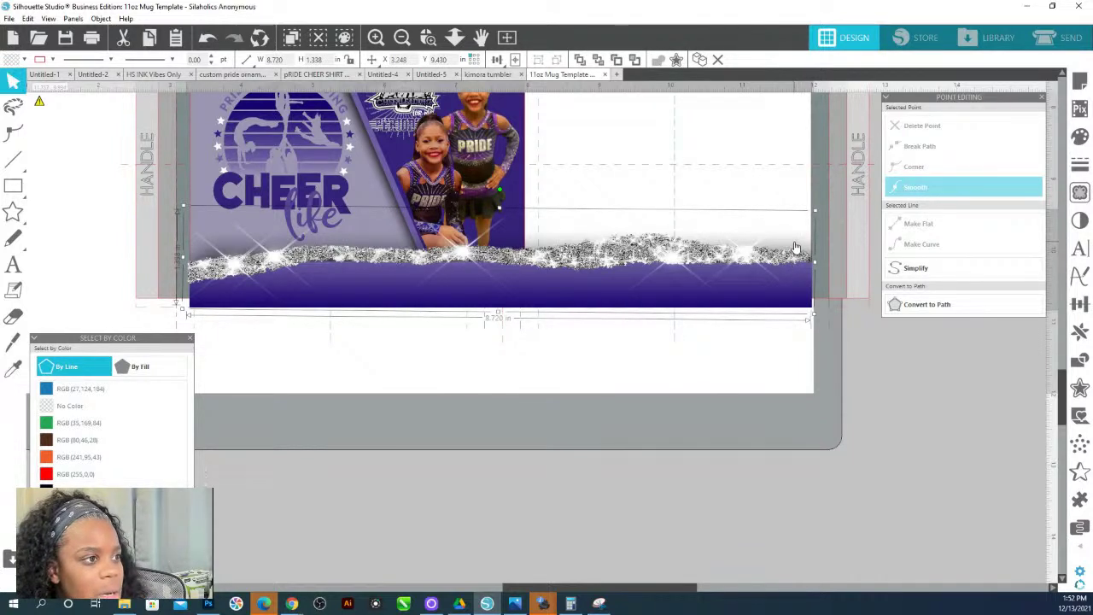
{"action": "left_click", "coordinate": [794, 246]}
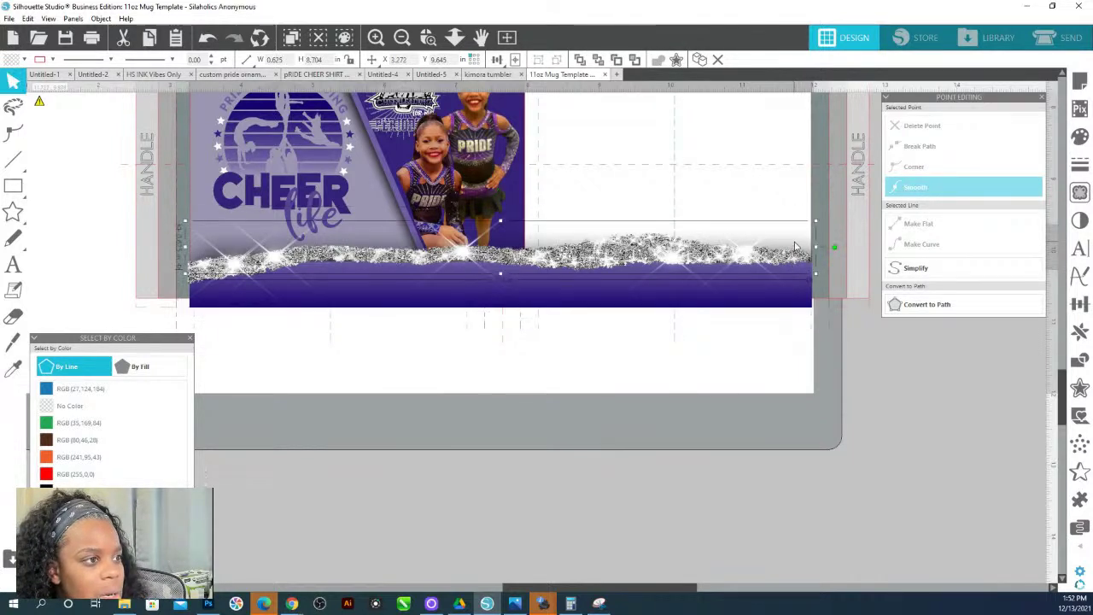
{"action": "left_click", "coordinate": [801, 306]}
{"action": "left_click", "coordinate": [792, 299]}
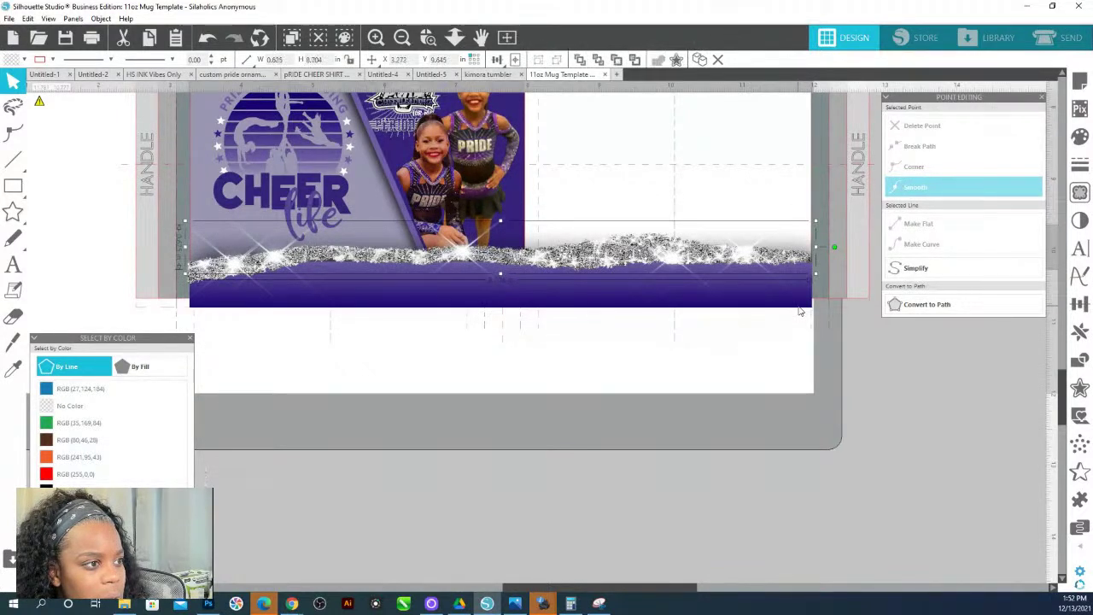
{"action": "left_click", "coordinate": [749, 262]}
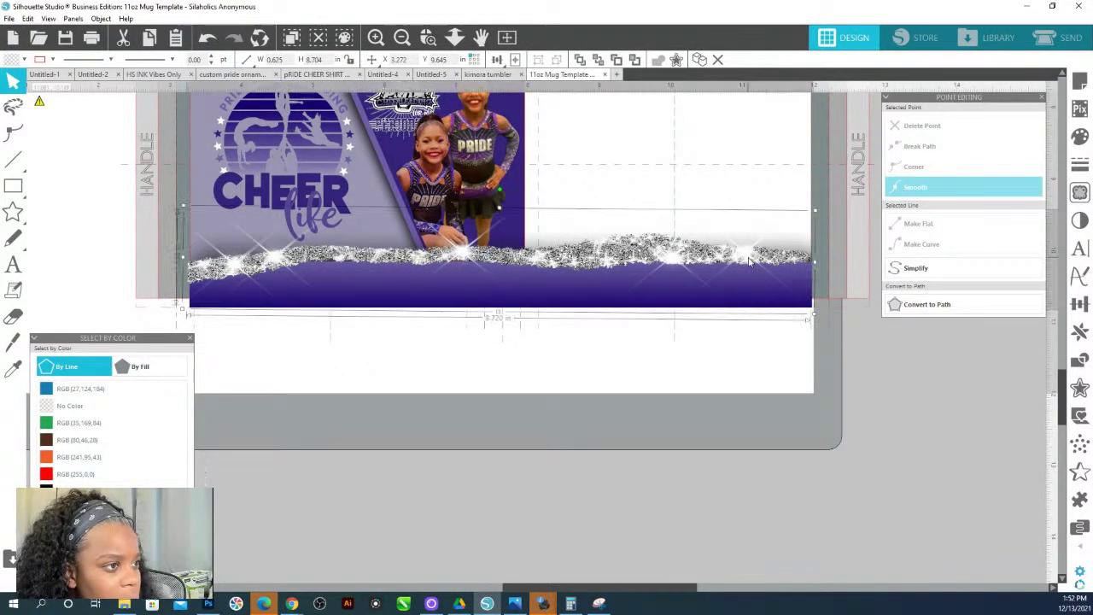
{"action": "left_click", "coordinate": [13, 185]}
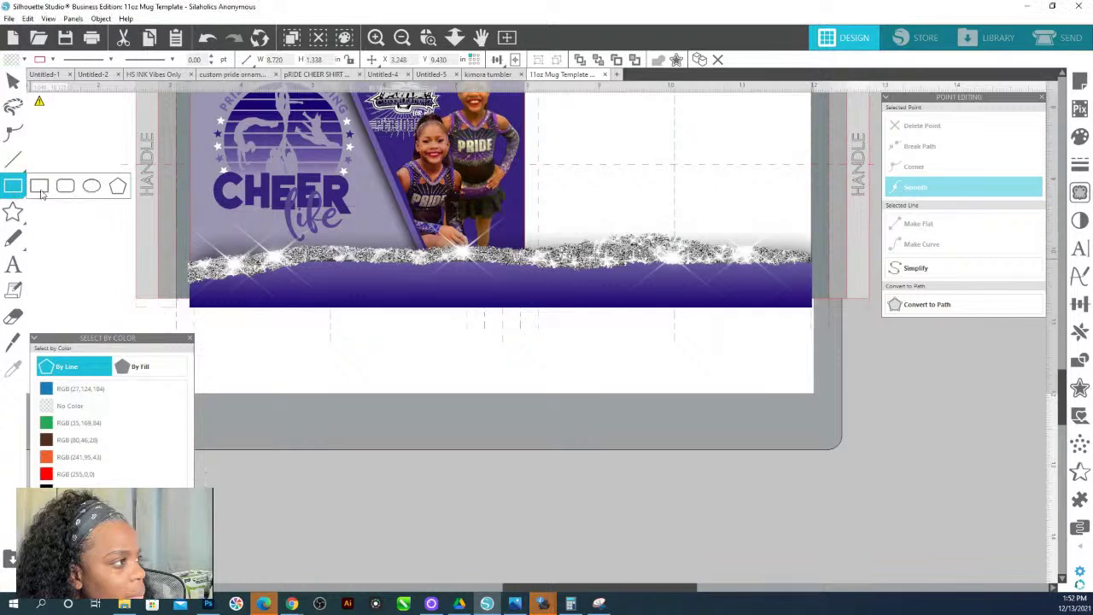
{"action": "left_click_drag", "start_coordinate": [751, 301], "coordinate": [785, 304]}
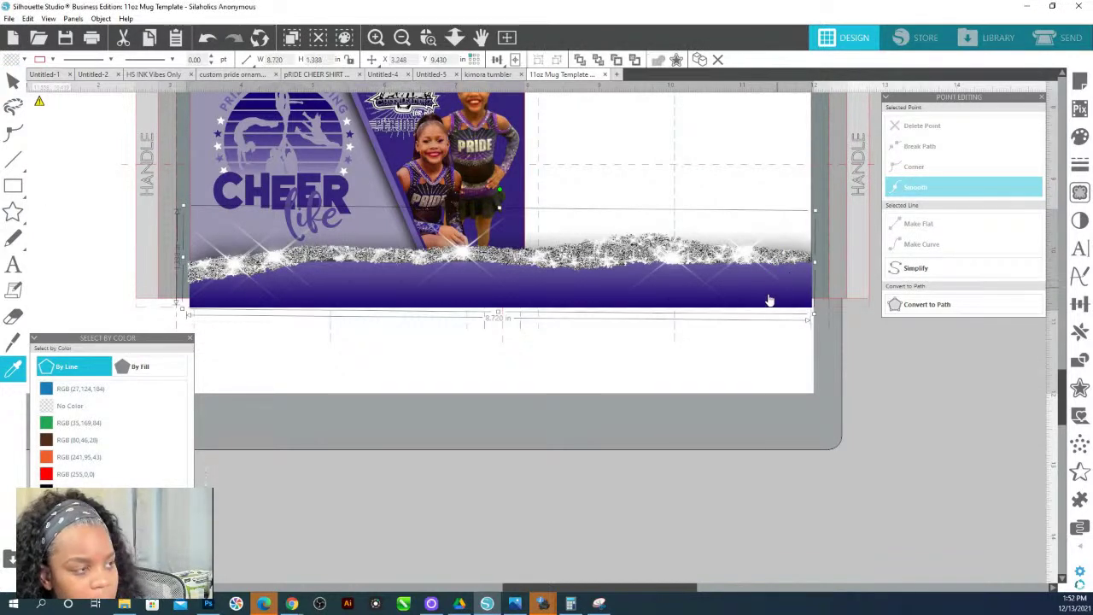
Select the band's purple strip, shadow and glitter layers together and group them.
{"action": "left_click", "coordinate": [764, 299]}
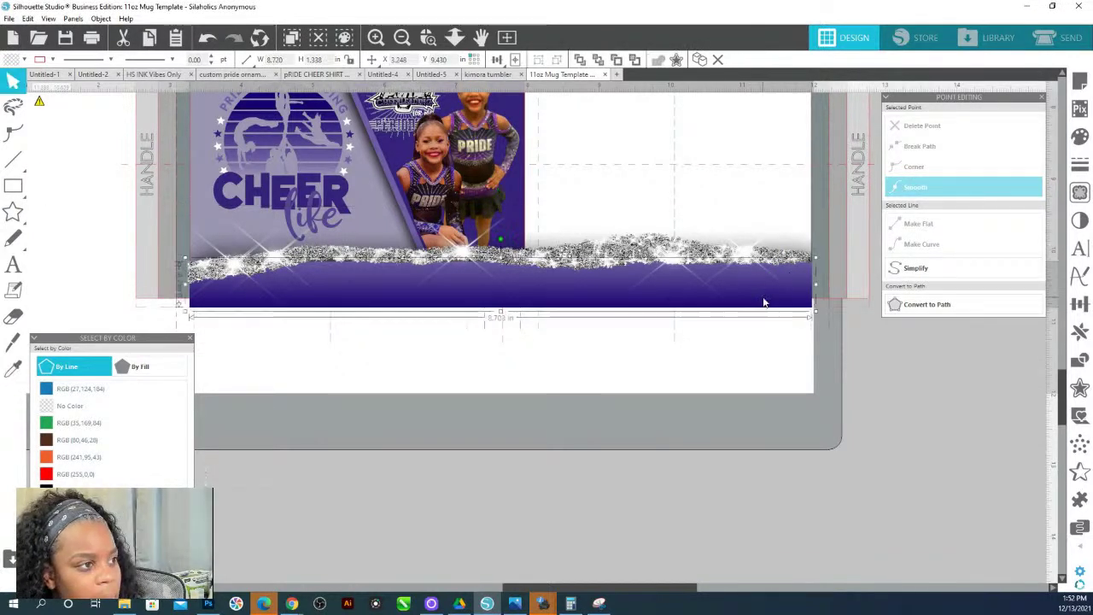
{"action": "left_click", "coordinate": [793, 248]}
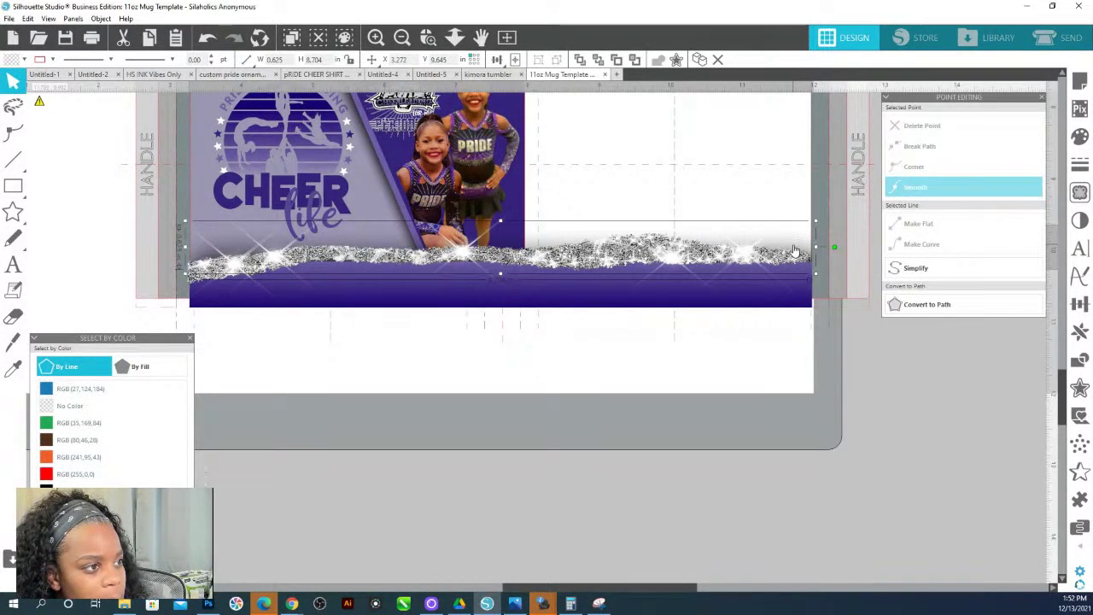
{"action": "left_click", "coordinate": [758, 311]}
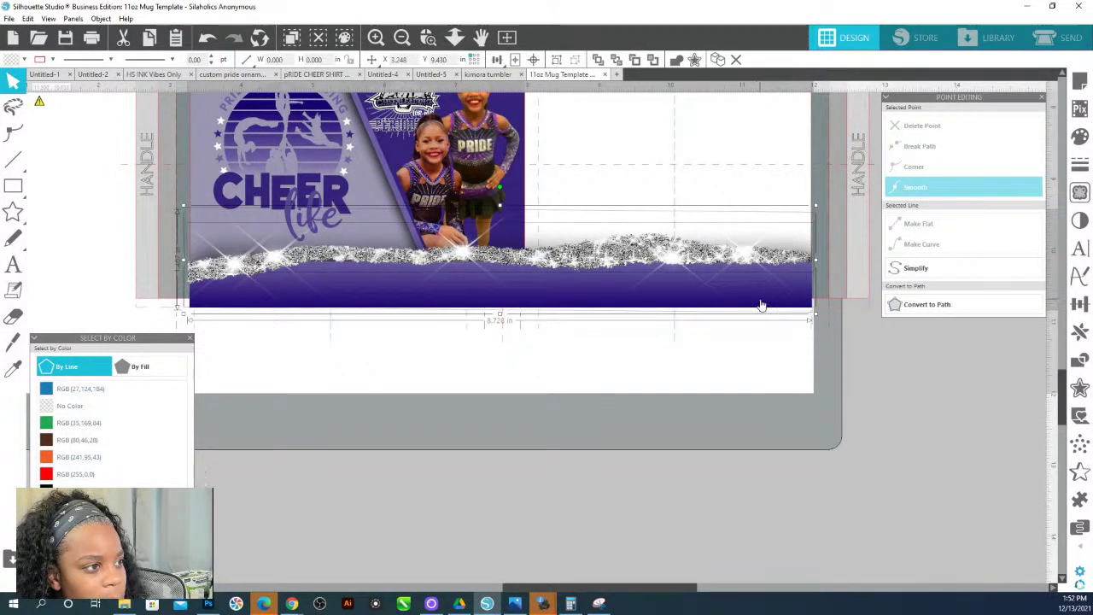
{"action": "key", "text": "i"}
{"action": "key", "text": "v"}
Replicate the grouped glitter band as a vertically mirrored copy above the original.
{"action": "left_click", "coordinate": [1080, 331]}
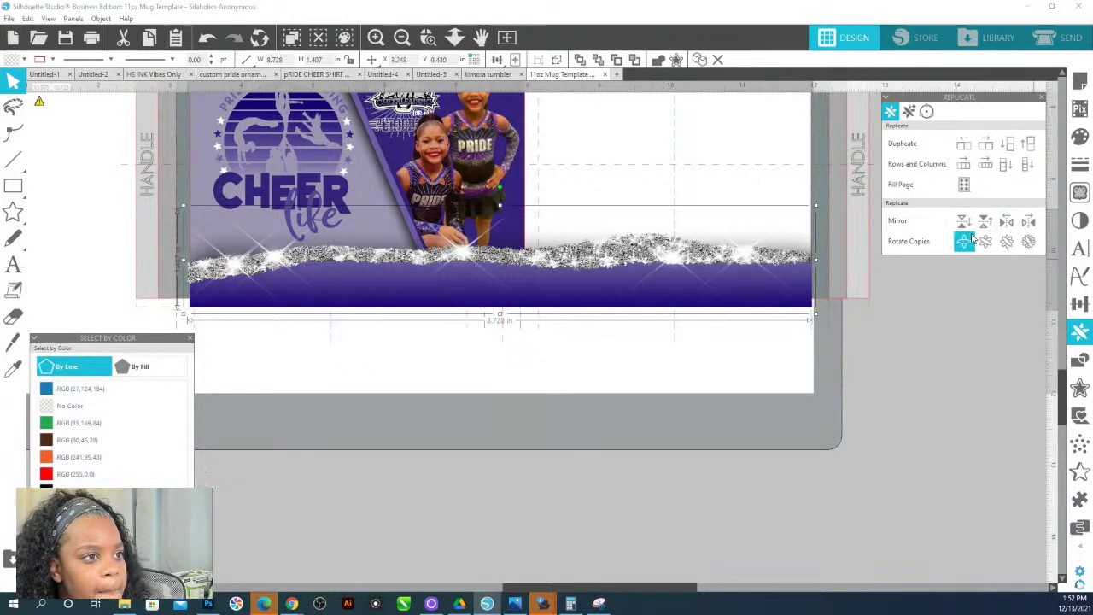
{"action": "left_click", "coordinate": [986, 220]}
{"action": "scroll", "coordinate": [735, 307], "scroll_direction": "up", "scroll_amount": 4}
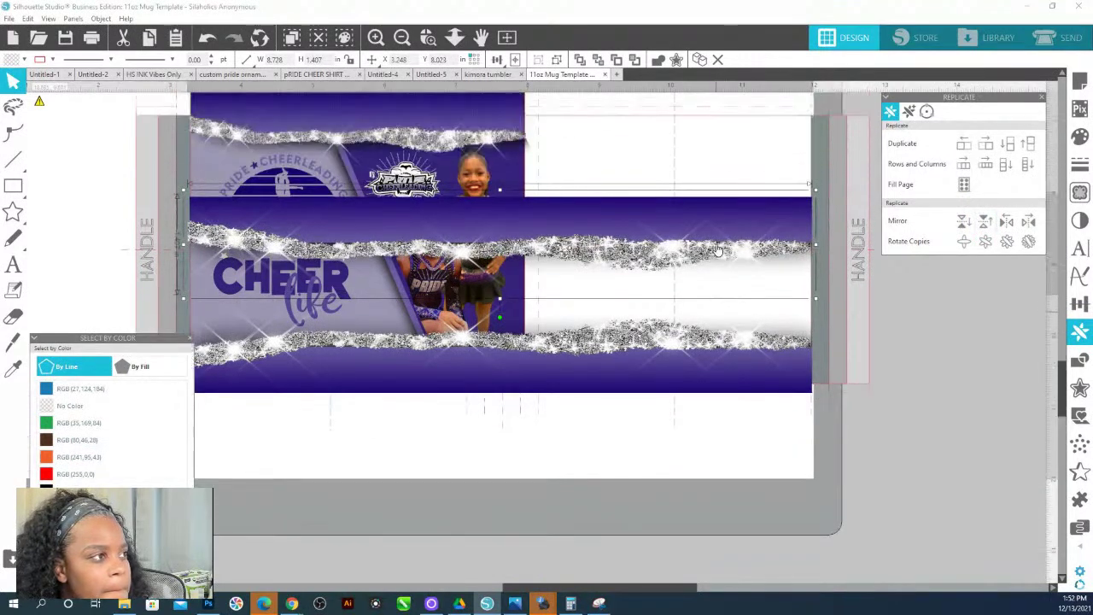
Remove the old short top band and move the mirrored glitter band to the upper edge of the mug design.
{"action": "key", "text": "ctrl+z"}
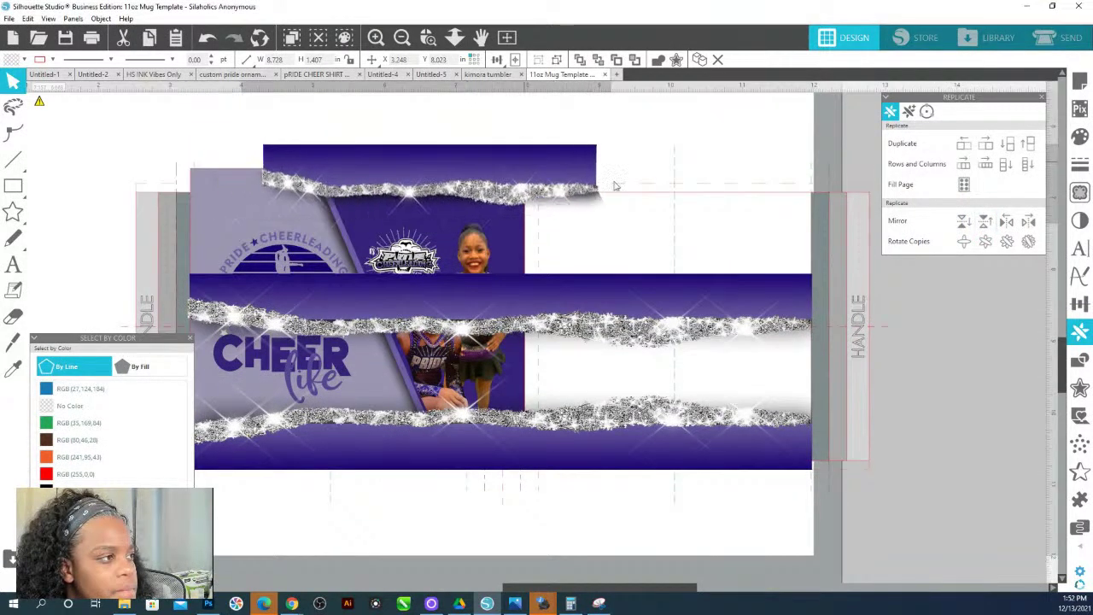
{"action": "scroll", "coordinate": [708, 282], "scroll_direction": "right", "scroll_amount": 1}
{"action": "left_click_drag", "start_coordinate": [708, 282], "coordinate": [708, 214]}
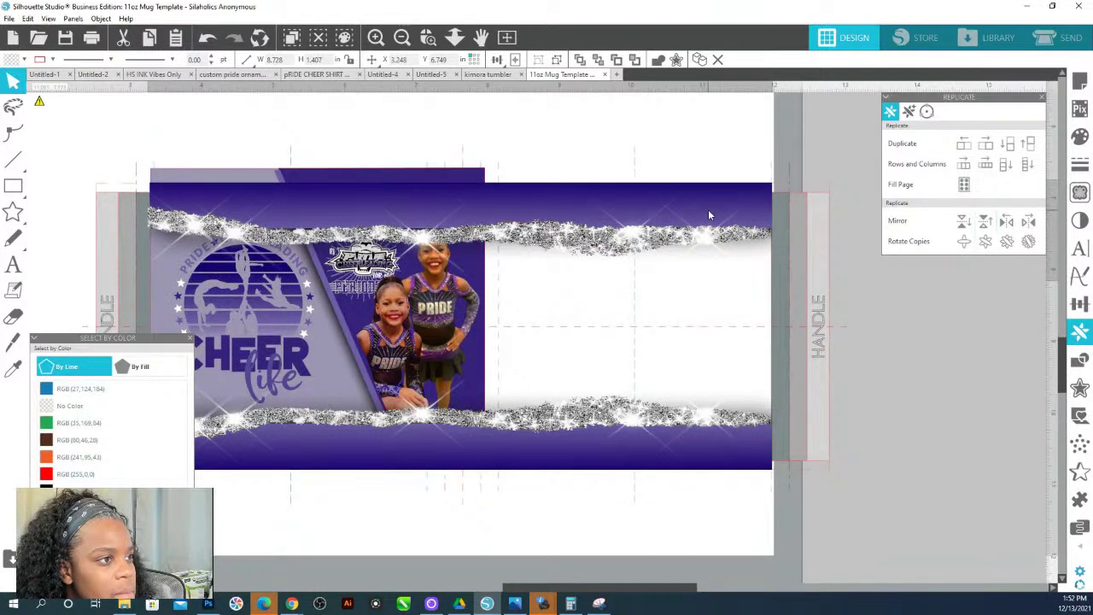
Move the slanted dark purple panel to the right end of the mug template, behind the glitter bands.
{"action": "left_click", "coordinate": [378, 182]}
{"action": "left_click_drag", "start_coordinate": [379, 182], "coordinate": [637, 195]}
{"action": "left_click_drag", "start_coordinate": [671, 203], "coordinate": [665, 208]}
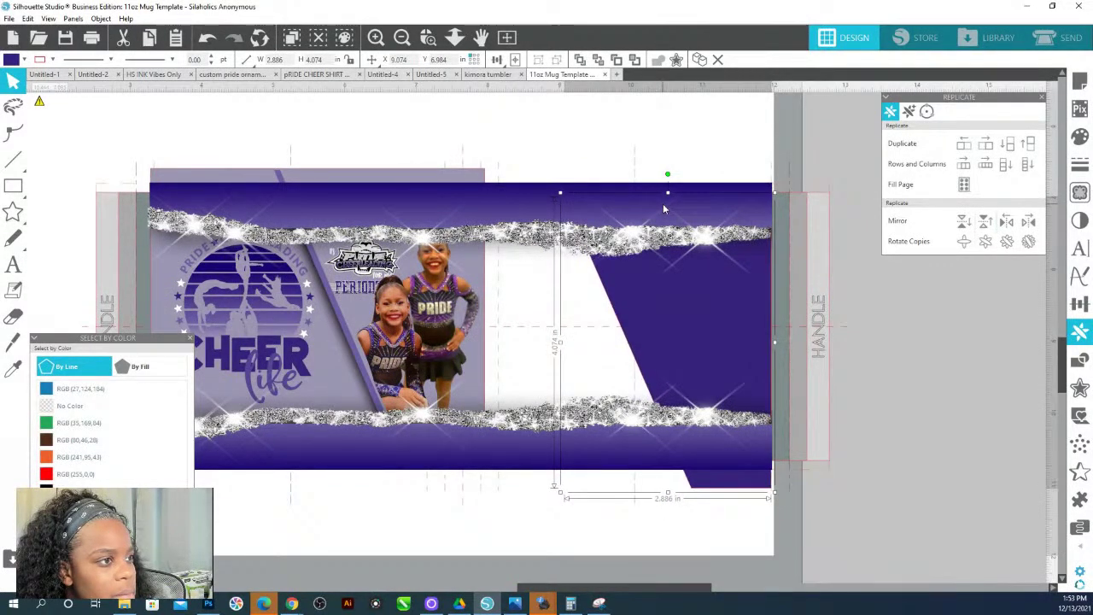
{"action": "double_click", "coordinate": [704, 490]}
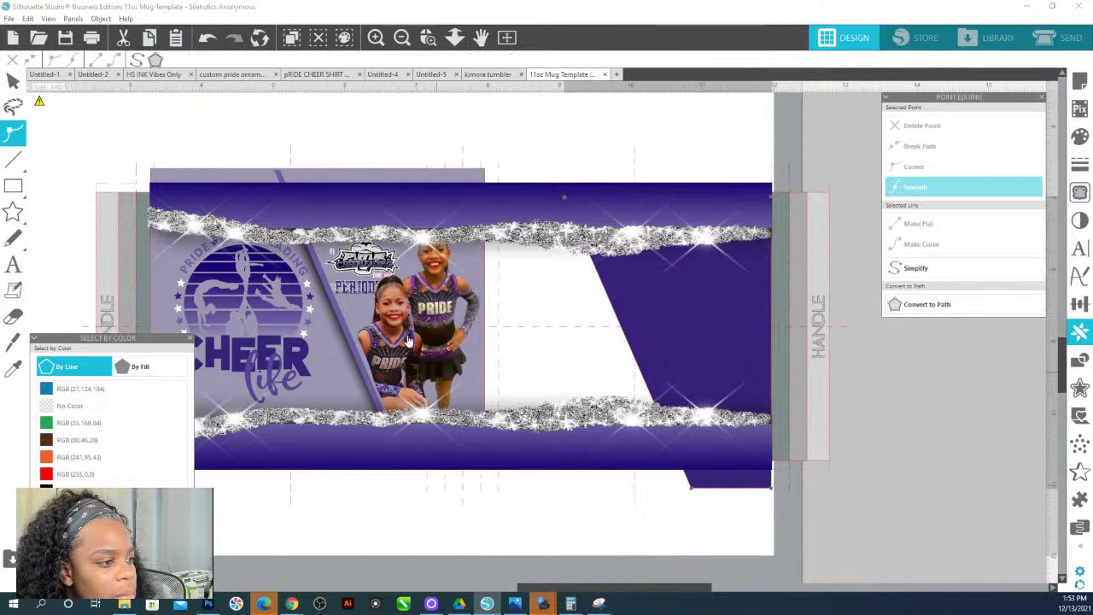
{"action": "double_click", "coordinate": [338, 320]}
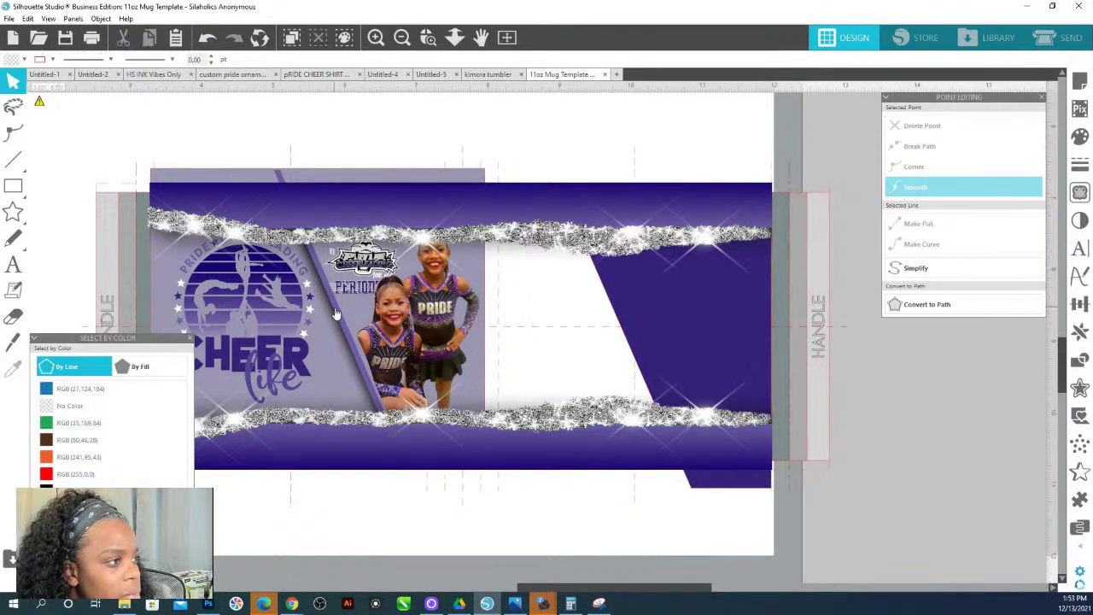
Move the diagonal shadow stripe to the purple panel's slanted edge and widen the panel to 3.045 in.
{"action": "left_click_drag", "start_coordinate": [334, 321], "coordinate": [608, 335]}
{"action": "left_click", "coordinate": [691, 316]}
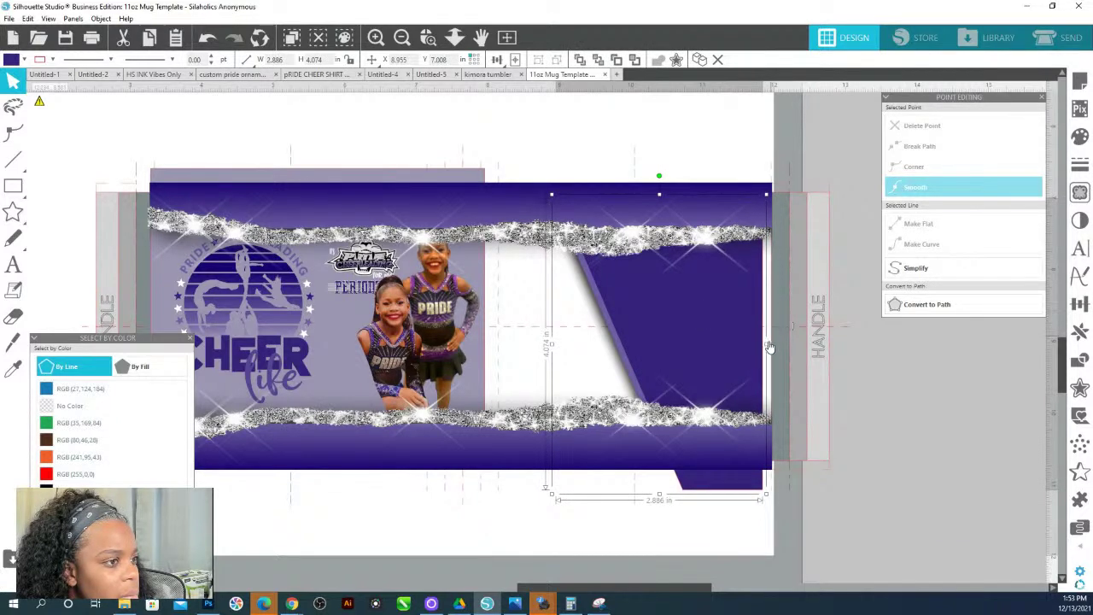
{"action": "left_click_drag", "start_coordinate": [766, 344], "coordinate": [776, 344]}
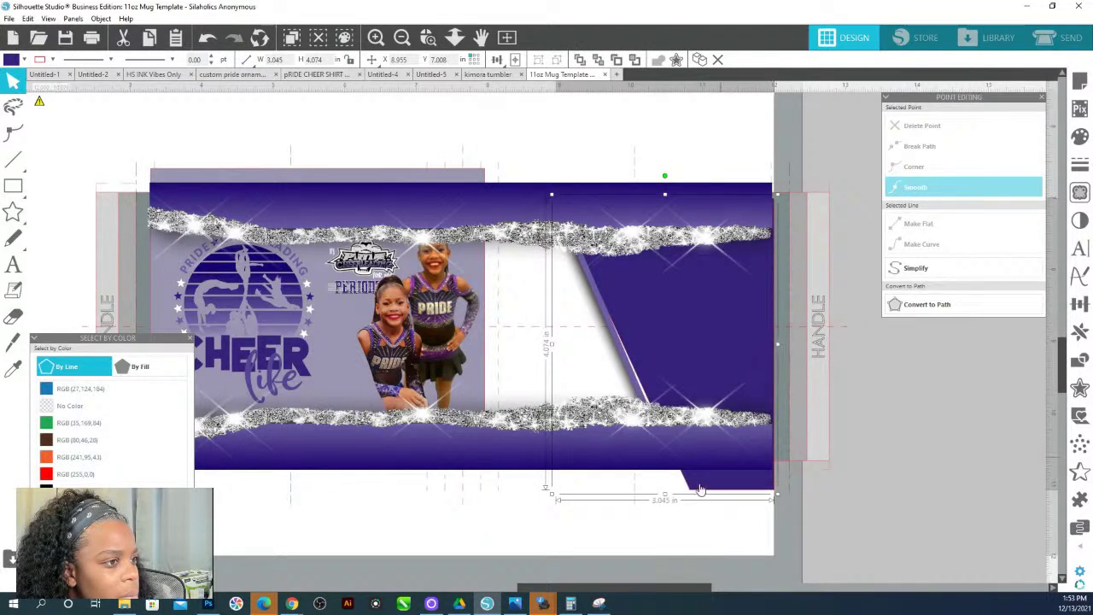
Edit the slanted dark purple panel's corner points so its lower and outer edges line up with the mug design's edges.
{"action": "double_click", "coordinate": [696, 494]}
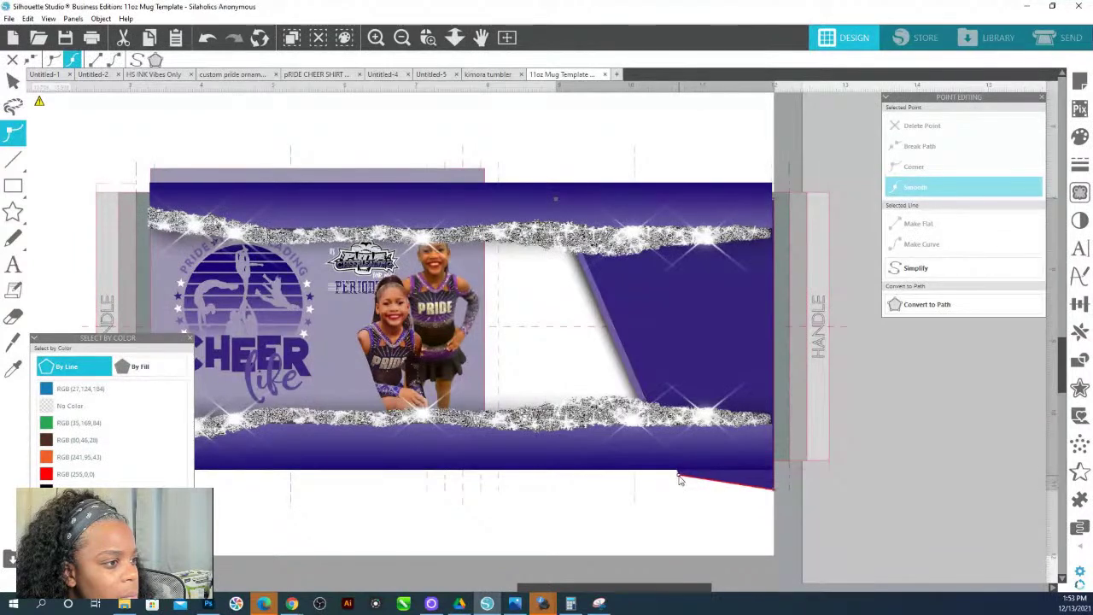
{"action": "left_click_drag", "start_coordinate": [675, 477], "coordinate": [670, 474]}
{"action": "left_click_drag", "start_coordinate": [774, 490], "coordinate": [771, 476]}
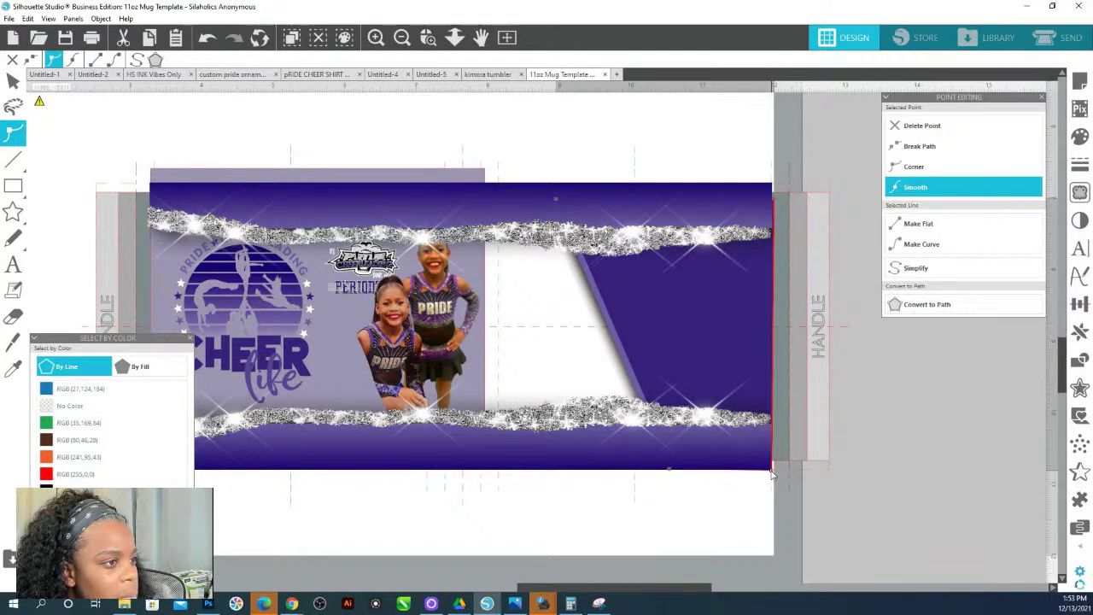
{"action": "left_click", "coordinate": [775, 254]}
{"action": "left_click_drag", "start_coordinate": [772, 206], "coordinate": [773, 189]}
Move the short light purple background rectangle off the mug design to the empty area beyond the page.
{"action": "left_click", "coordinate": [475, 179]}
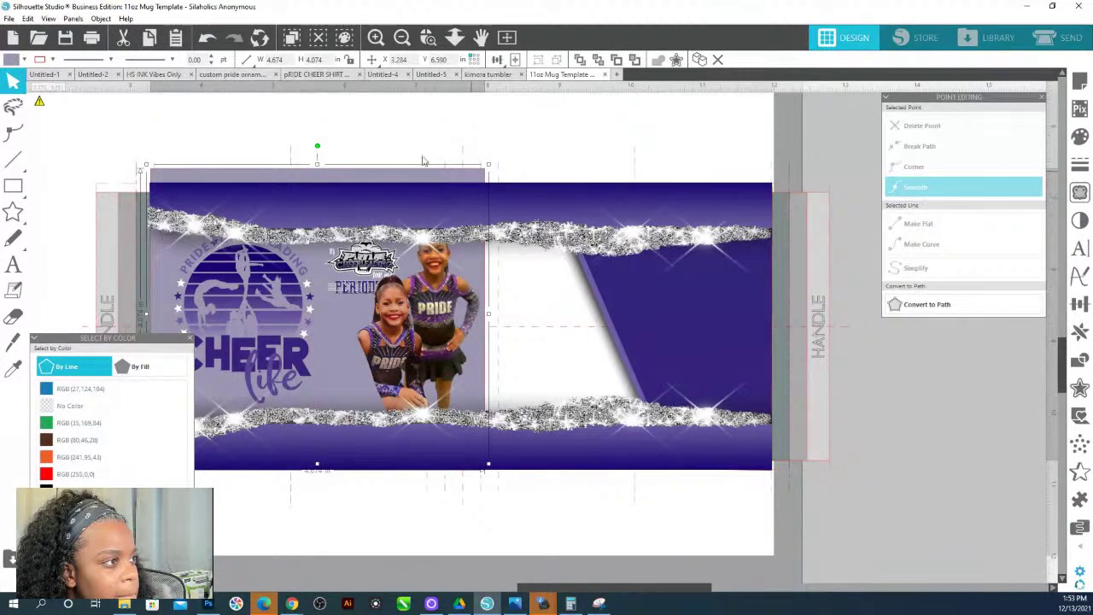
{"action": "left_click_drag", "start_coordinate": [417, 179], "coordinate": [490, 545]}
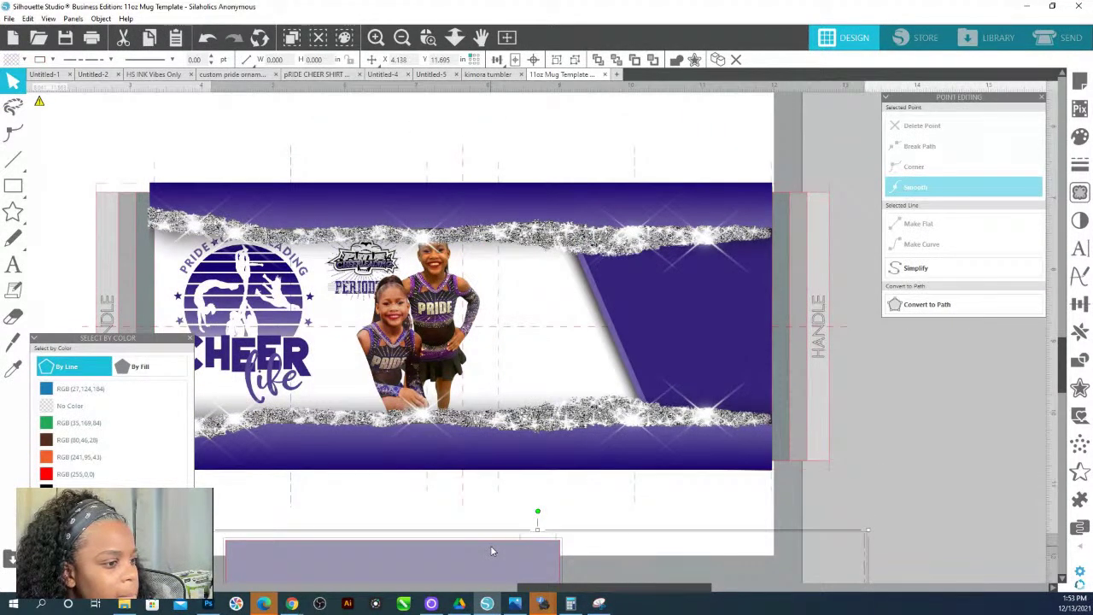
{"action": "key", "text": "ctrl+z"}
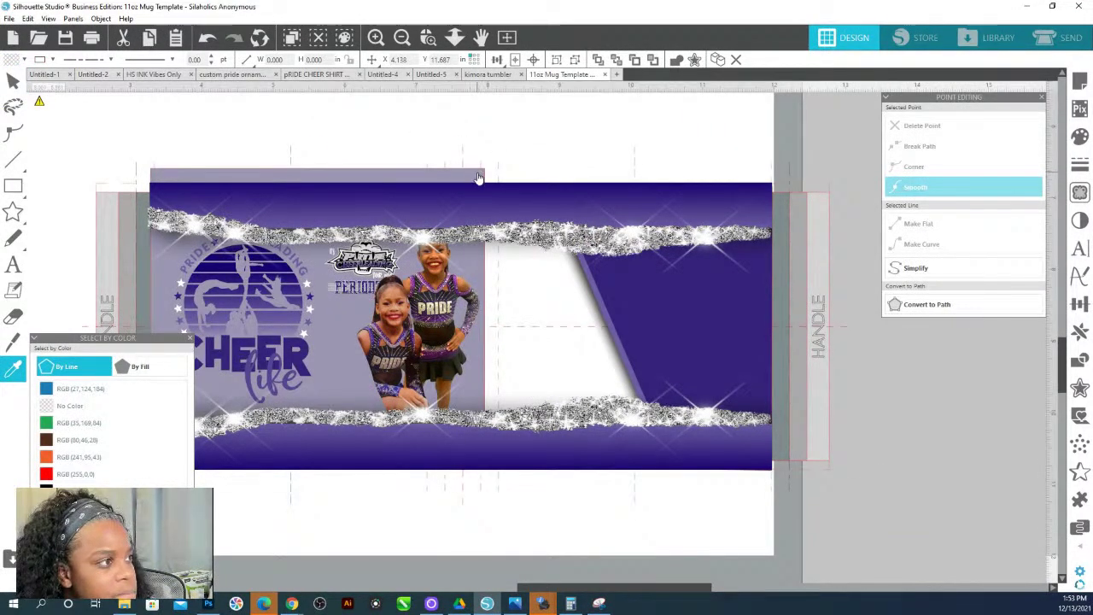
{"action": "key", "text": "ctrl+y"}
{"action": "key", "text": "Delete"}
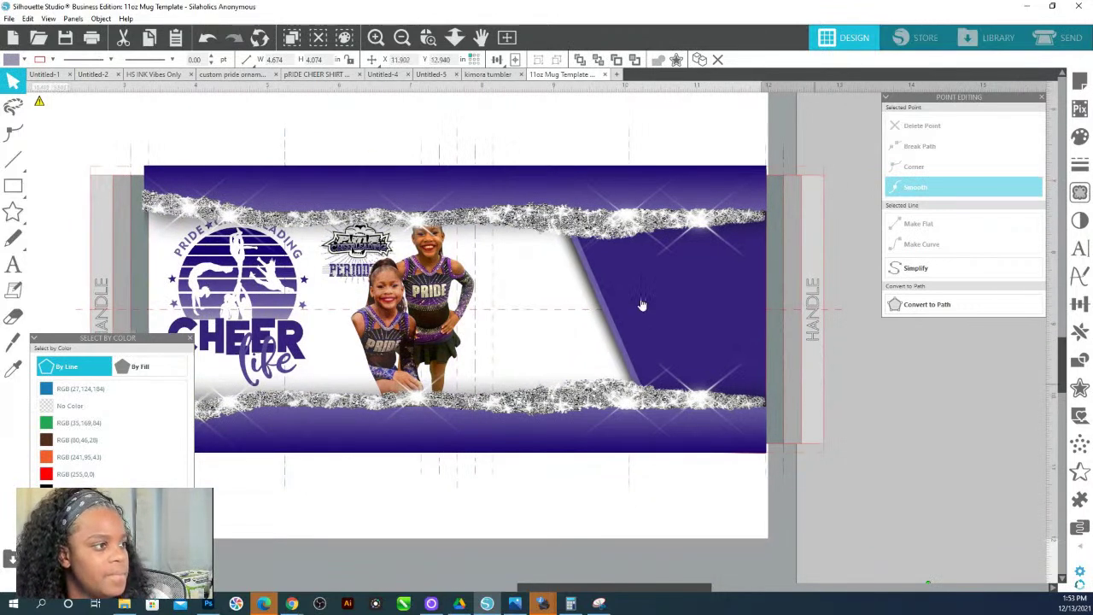
Fill the mug design's white background shape with the light purple sampled from the rectangle outside the page.
{"action": "left_click", "coordinate": [508, 281]}
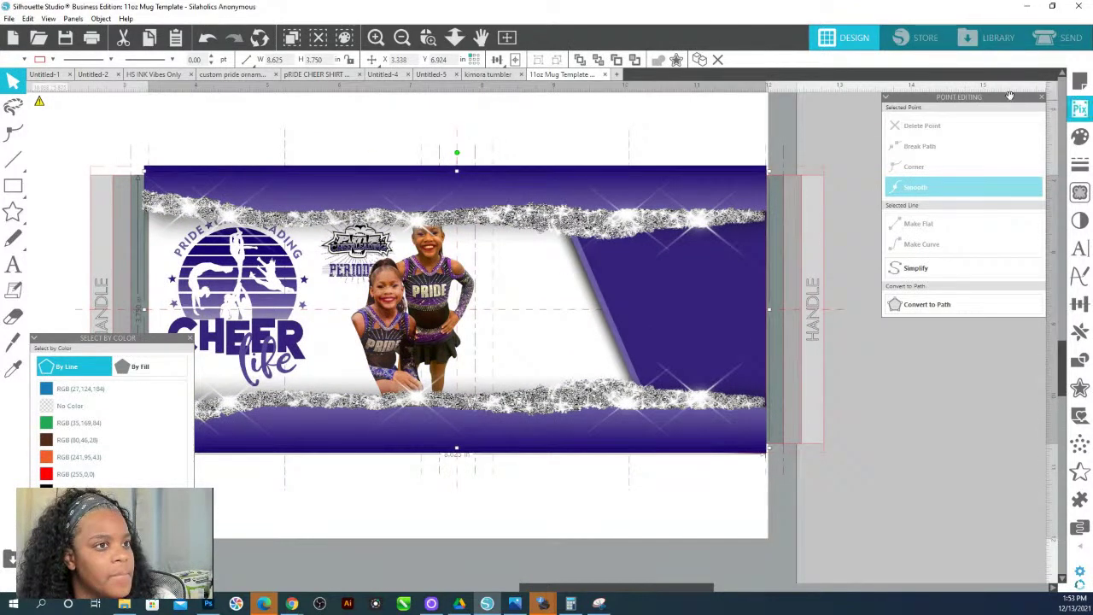
{"action": "left_click", "coordinate": [454, 37]}
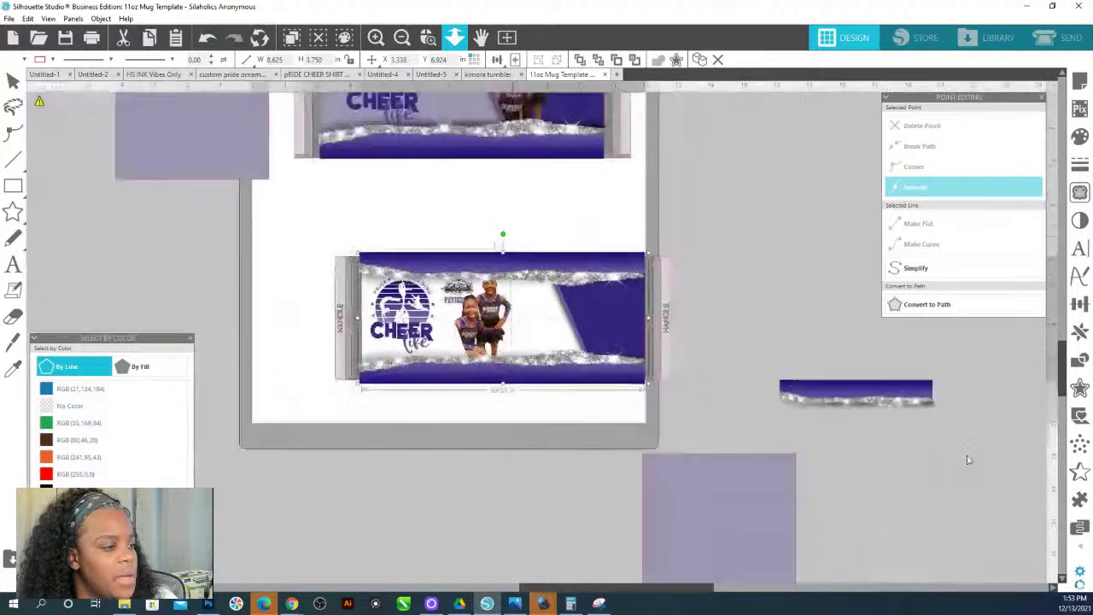
{"action": "left_click", "coordinate": [1080, 136]}
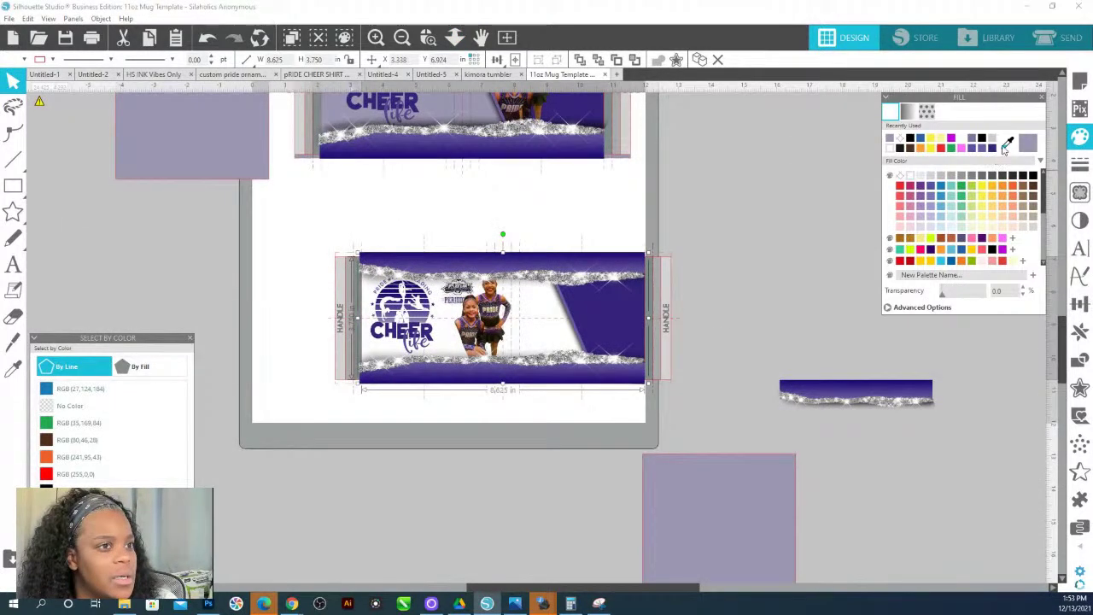
{"action": "left_click", "coordinate": [1008, 142]}
{"action": "left_click", "coordinate": [717, 513]}
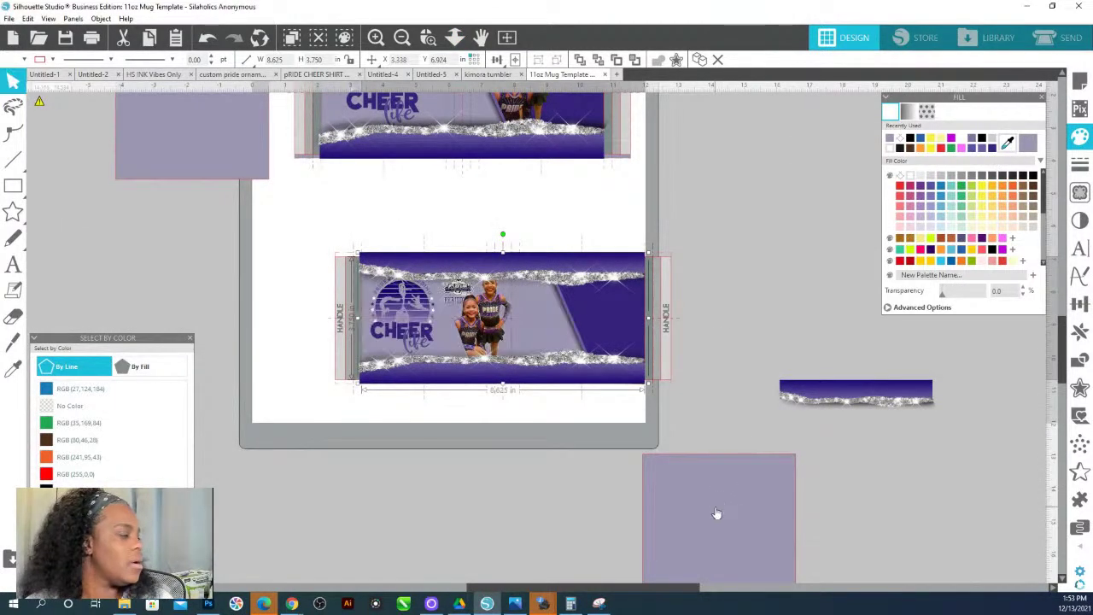
Move the two cheerleader photos from the middle of the design onto the dark purple panel.
{"action": "left_click", "coordinate": [474, 337]}
{"action": "left_click_drag", "start_coordinate": [469, 337], "coordinate": [584, 329]}
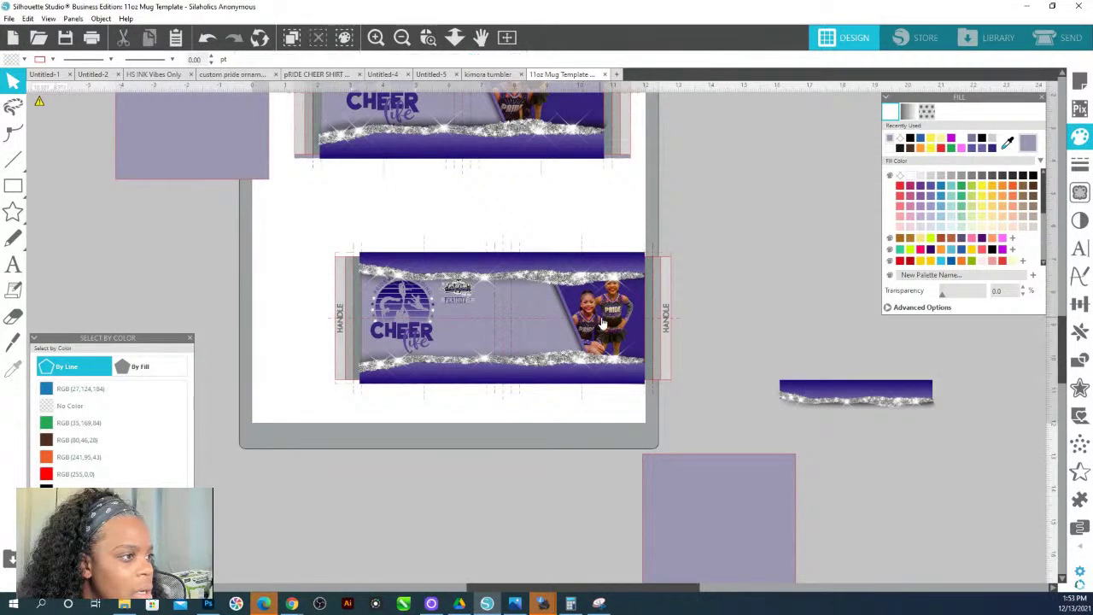
{"action": "left_click", "coordinate": [428, 37]}
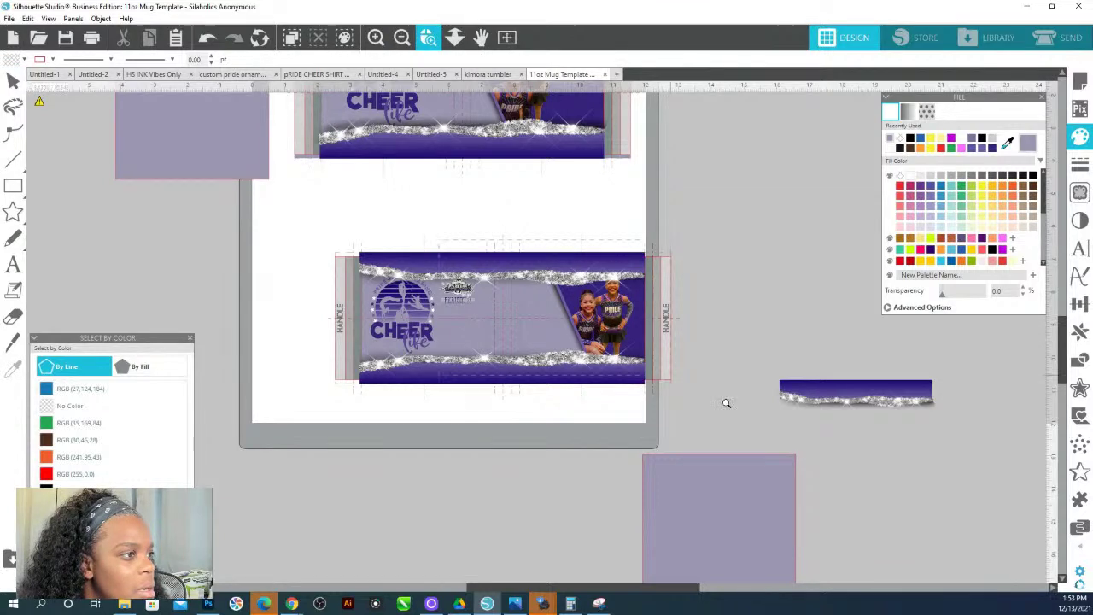
{"action": "left_click_drag", "start_coordinate": [726, 405], "coordinate": [443, 252]}
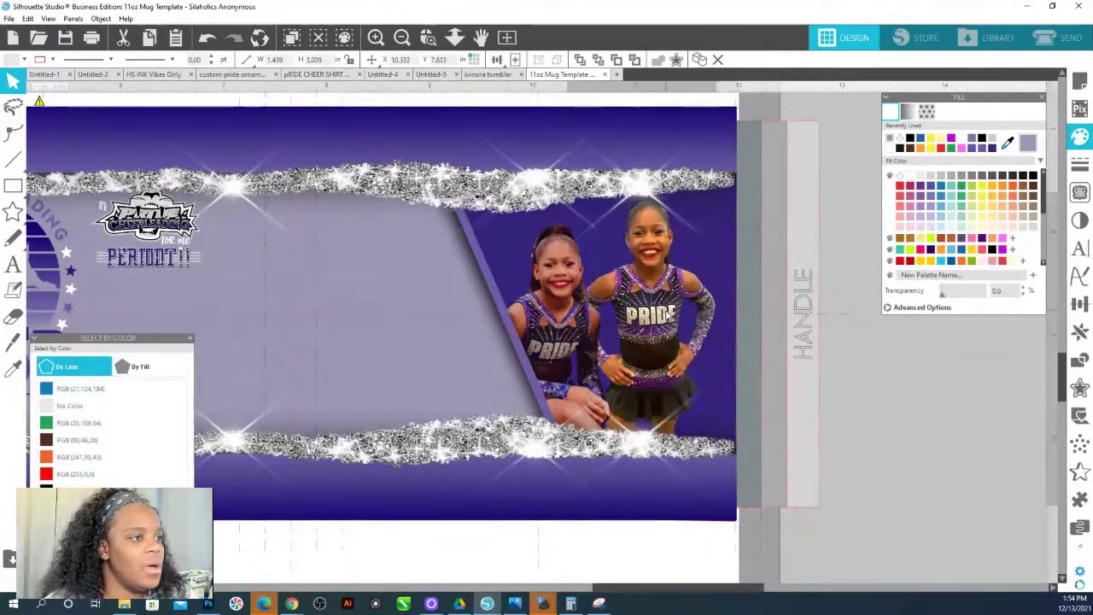
Shift the diagonal shadow stripe toward the middle and extend the dark purple panel's slanted edge points to meet it.
{"action": "left_click", "coordinate": [500, 309]}
{"action": "left_click_drag", "start_coordinate": [493, 309], "coordinate": [410, 306]}
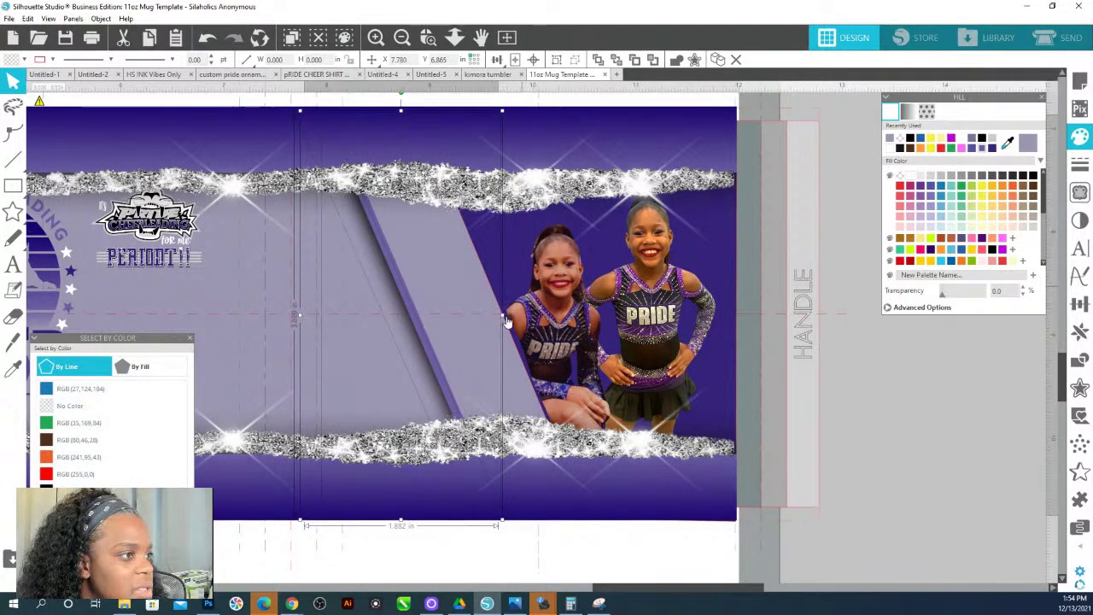
{"action": "left_click", "coordinate": [501, 282]}
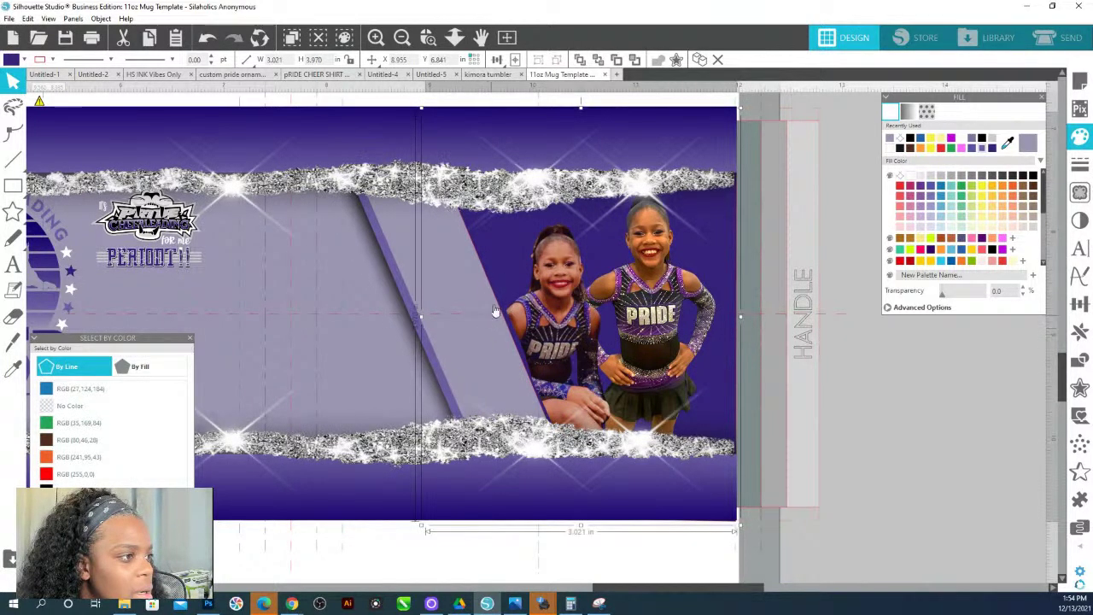
{"action": "double_click", "coordinate": [364, 137]}
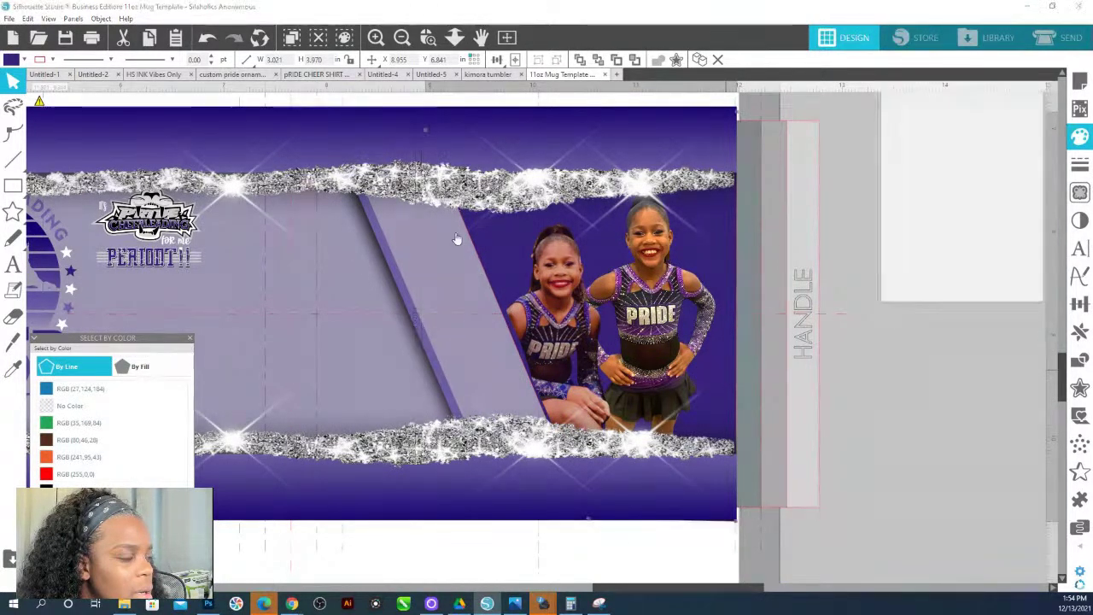
{"action": "left_click_drag", "start_coordinate": [365, 136], "coordinate": [332, 135]}
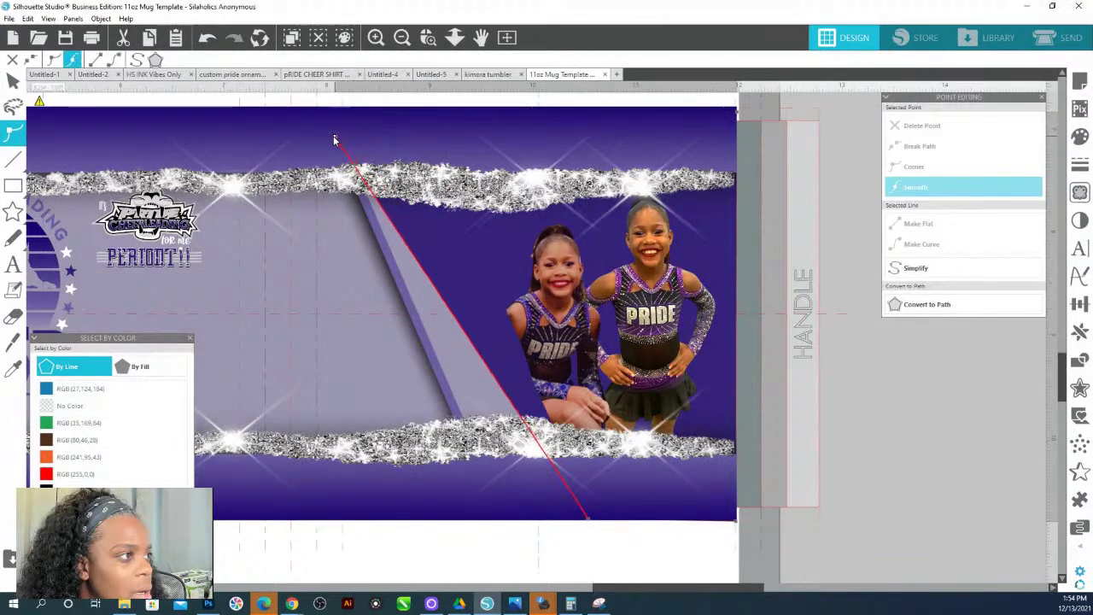
{"action": "left_click_drag", "start_coordinate": [587, 523], "coordinate": [500, 516]}
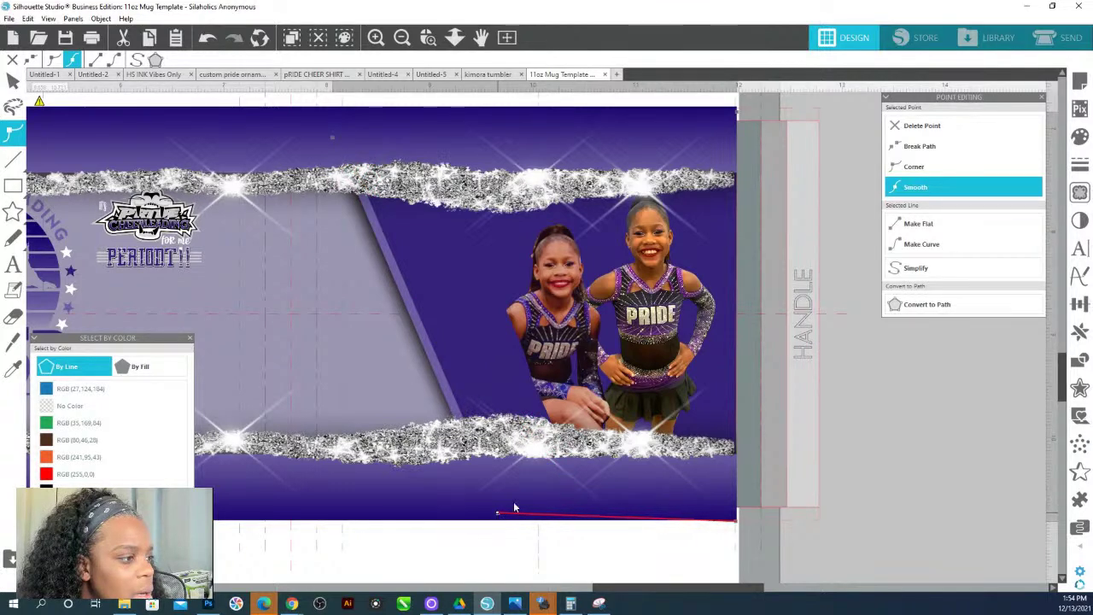
Place both cheerleaders beside the diagonal stripe and move the Pride Cheerleading logo to the right of them on the purple panel.
{"action": "left_click_drag", "start_coordinate": [542, 334], "coordinate": [461, 349]}
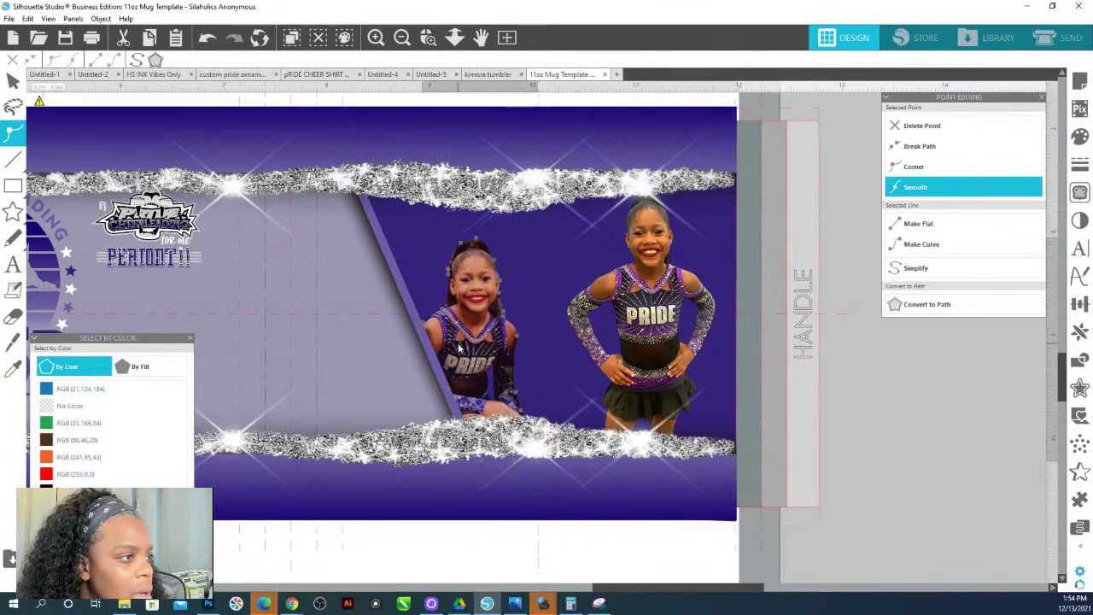
{"action": "left_click_drag", "start_coordinate": [592, 313], "coordinate": [545, 327]}
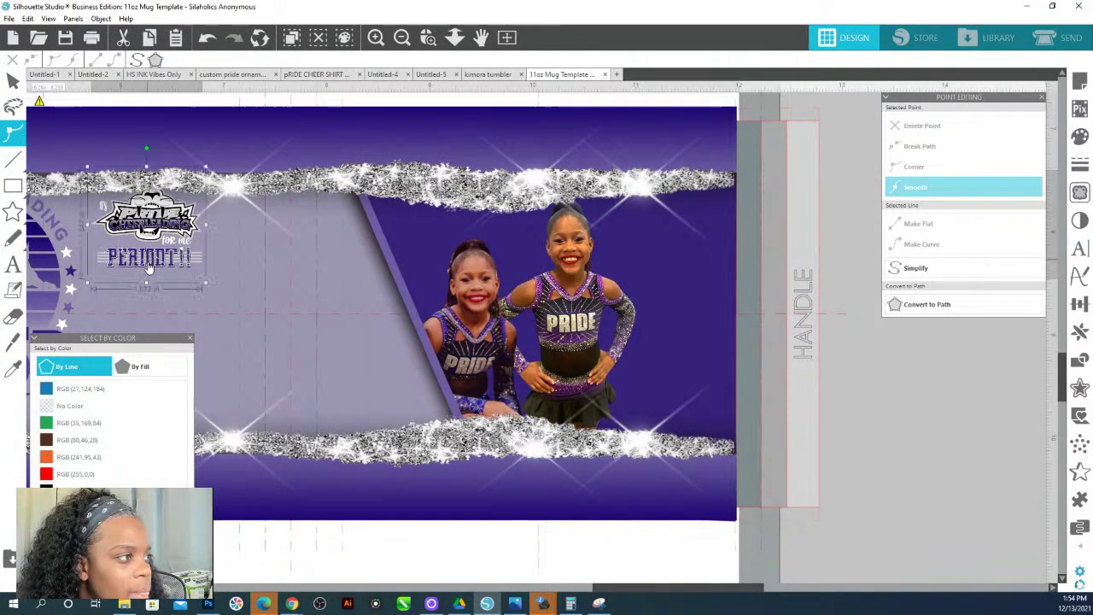
{"action": "left_click_drag", "start_coordinate": [150, 235], "coordinate": [289, 235]}
{"action": "left_click_drag", "start_coordinate": [414, 277], "coordinate": [667, 316]}
Group the selected mug template, light purple background and upper glitter band shapes, and send the group to the back.
{"action": "scroll", "coordinate": [510, 387], "scroll_direction": "left", "scroll_amount": 5}
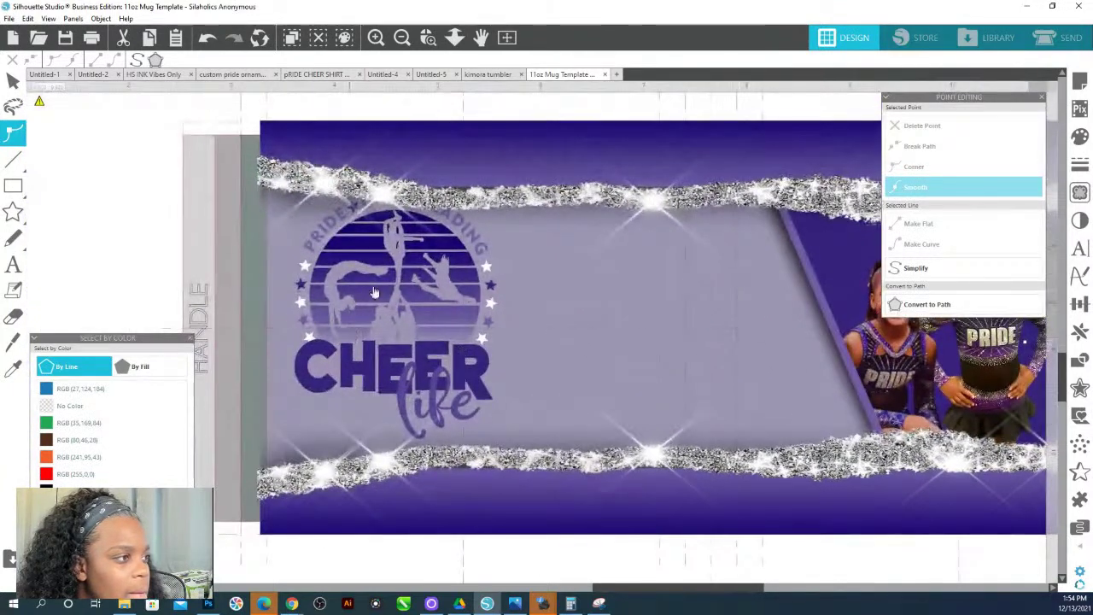
{"action": "left_click", "coordinate": [391, 279]}
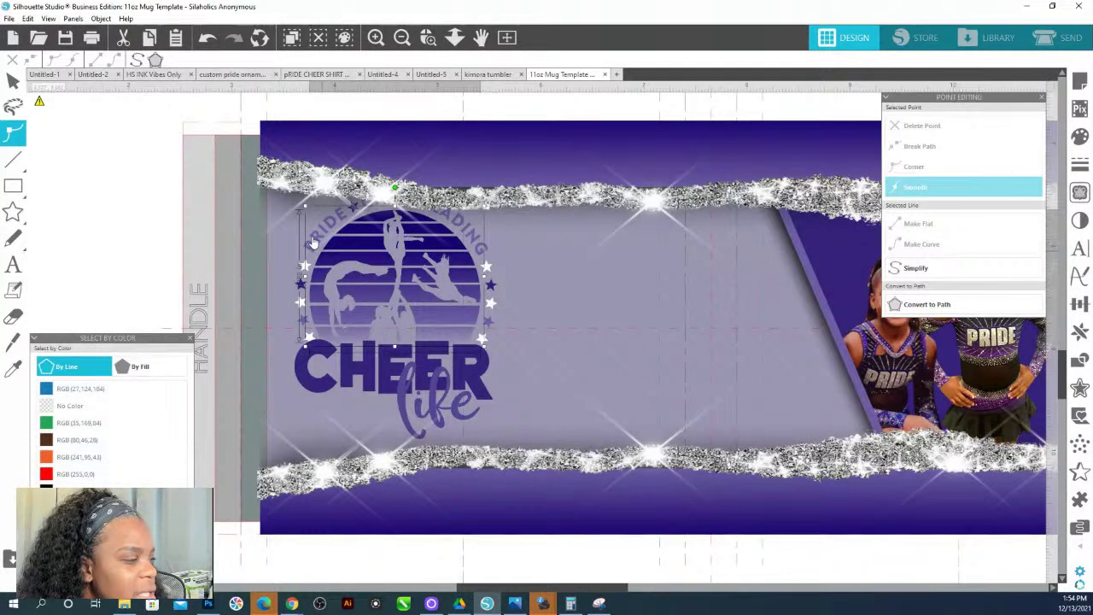
{"action": "key", "text": "Escape"}
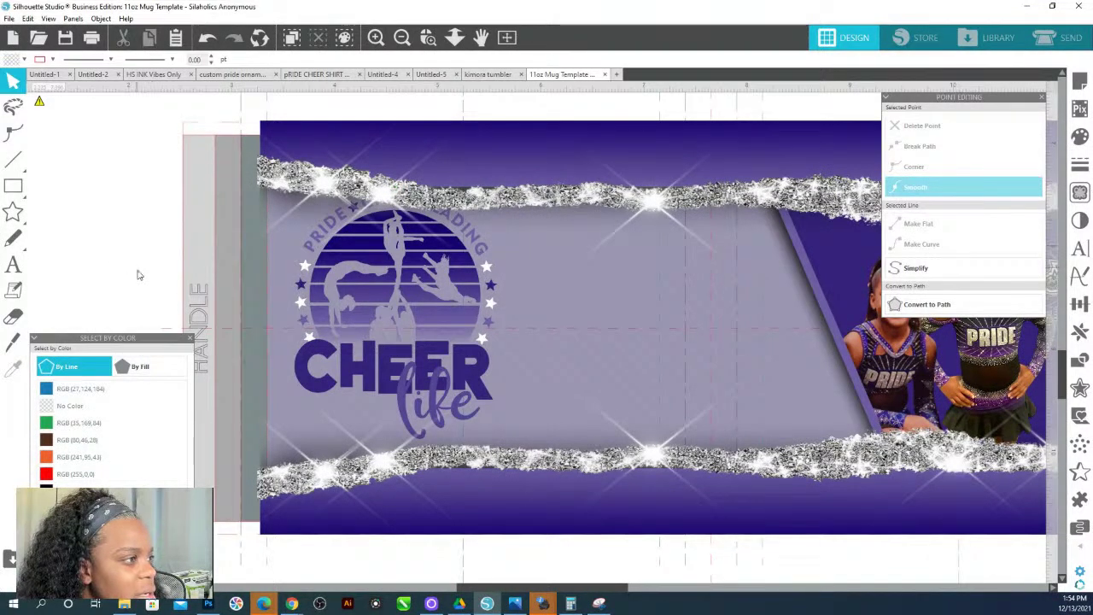
{"action": "scroll", "coordinate": [182, 240], "scroll_direction": "down", "scroll_amount": 1}
{"action": "left_click_drag", "start_coordinate": [78, 124], "coordinate": [308, 135]}
{"action": "left_click_drag", "start_coordinate": [214, 311], "coordinate": [245, 322]}
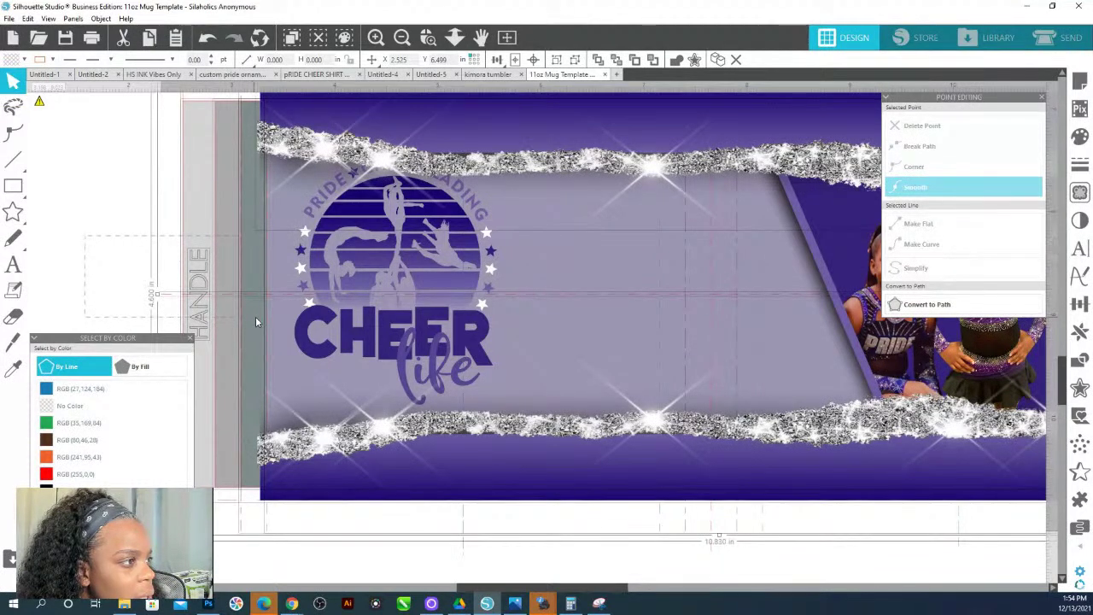
{"action": "right_click", "coordinate": [271, 316]}
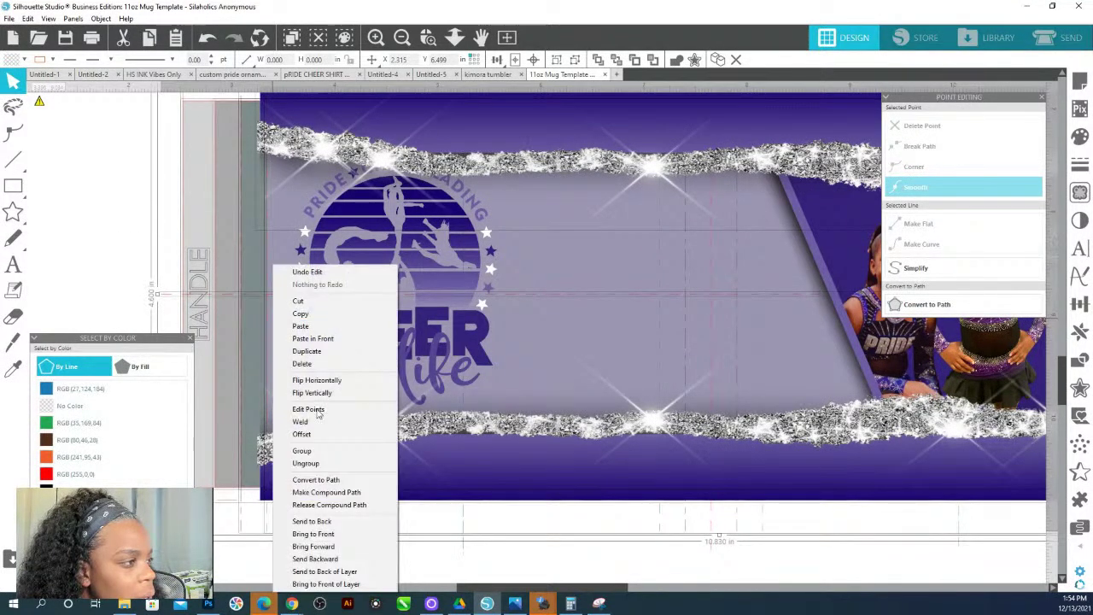
{"action": "left_click", "coordinate": [307, 451]}
{"action": "right_click", "coordinate": [404, 178]}
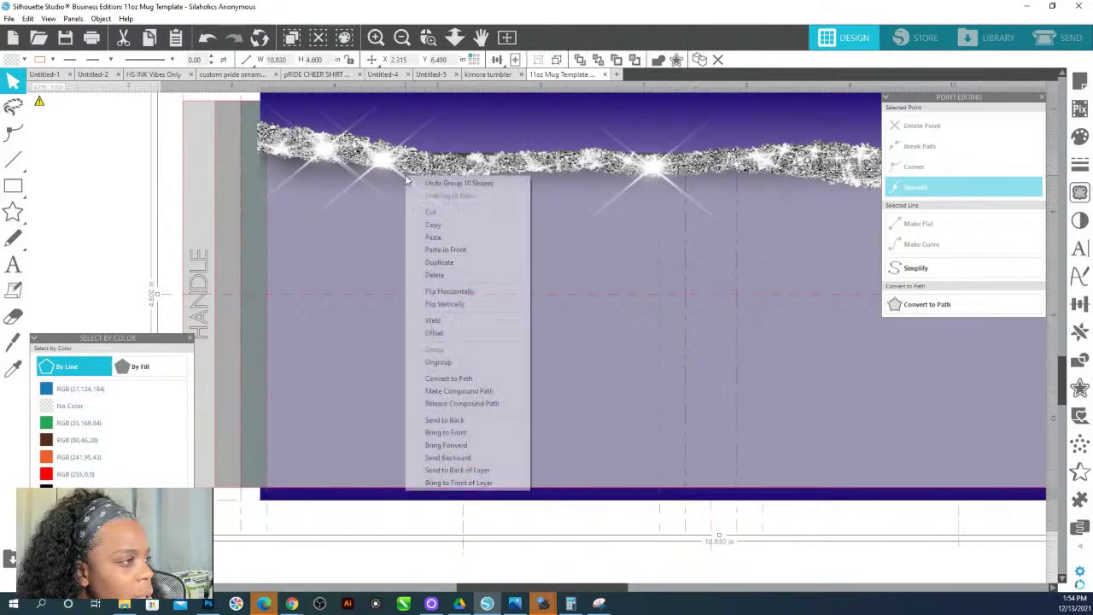
{"action": "left_click", "coordinate": [445, 420]}
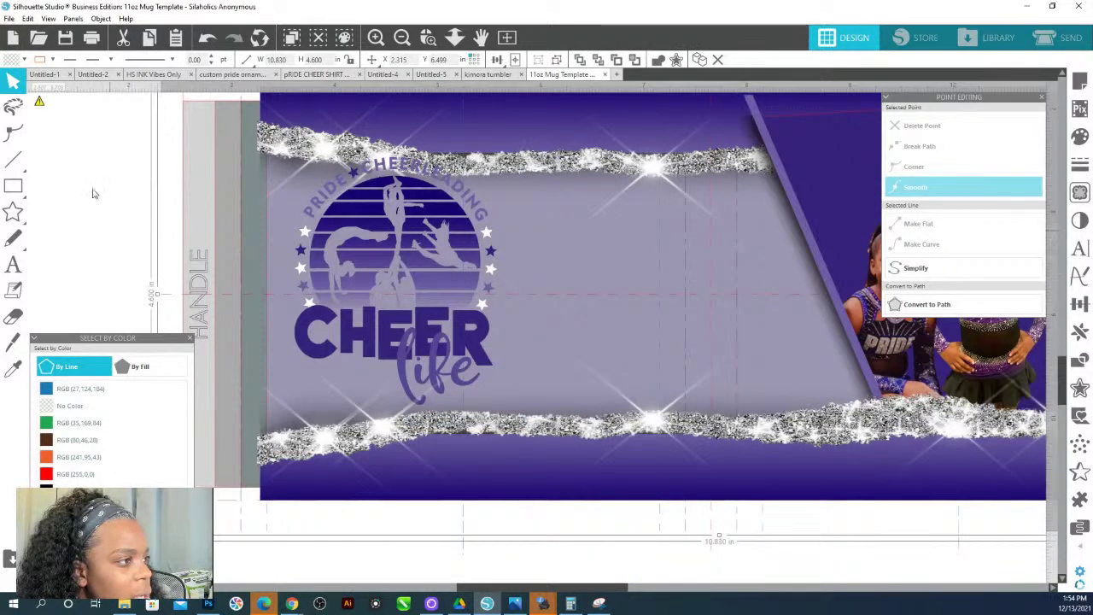
Select the CHEER life logo pieces and move them off the mug design to the empty area below the page.
{"action": "left_click", "coordinate": [502, 359]}
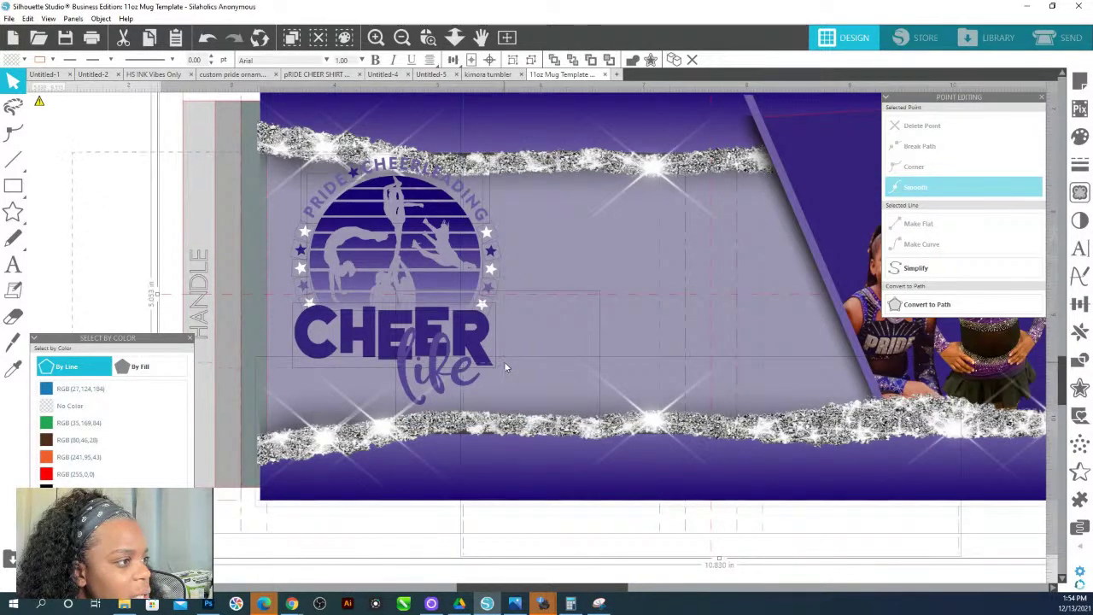
{"action": "left_click", "coordinate": [470, 349]}
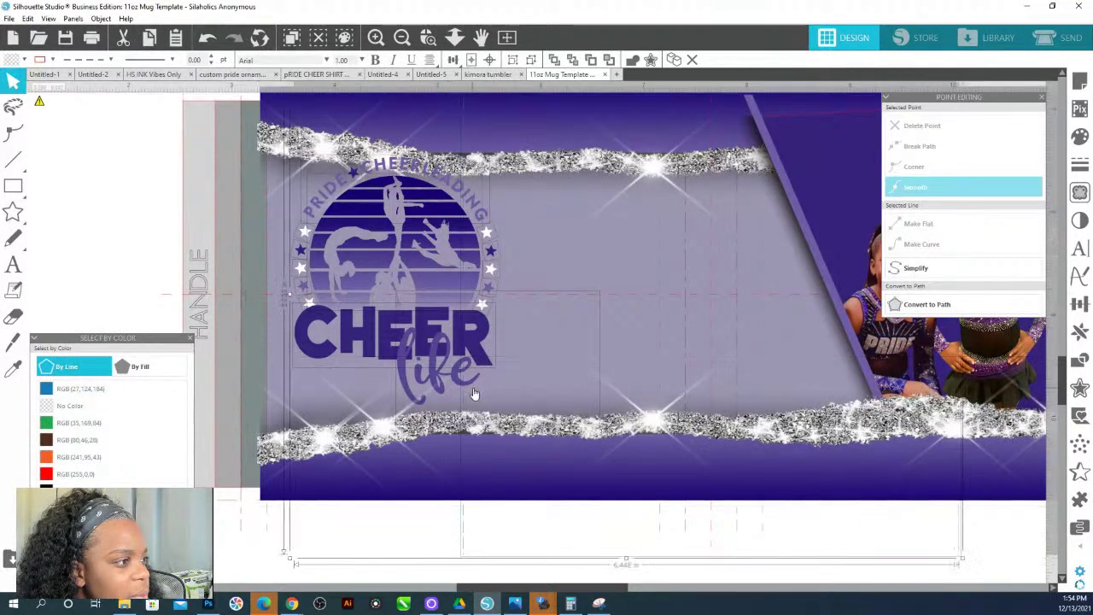
{"action": "left_click", "coordinate": [525, 302]}
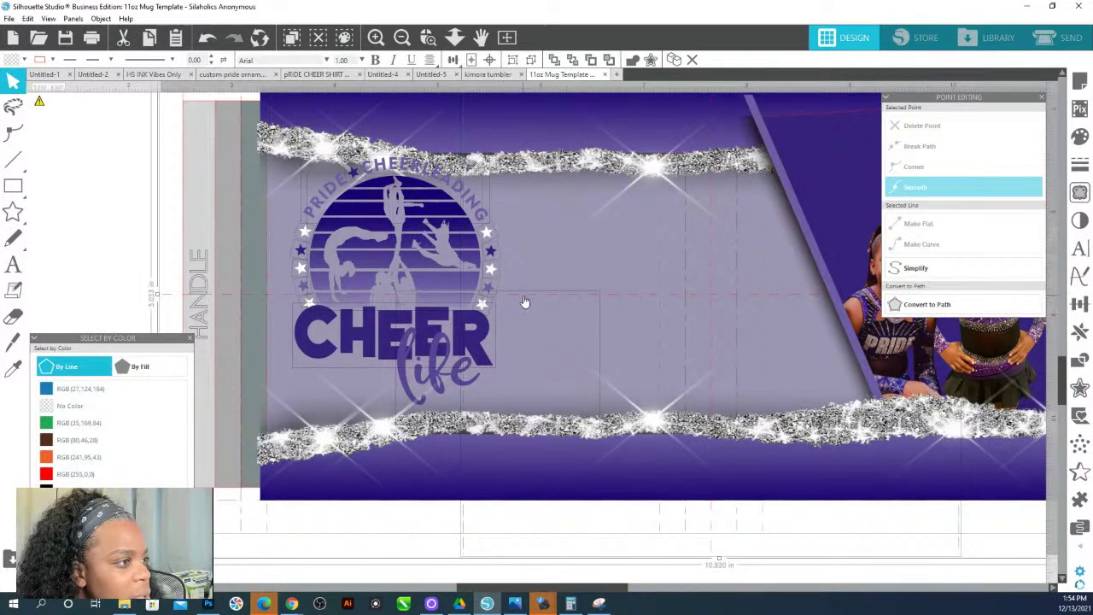
{"action": "scroll", "coordinate": [532, 304], "scroll_direction": "down", "scroll_amount": 2}
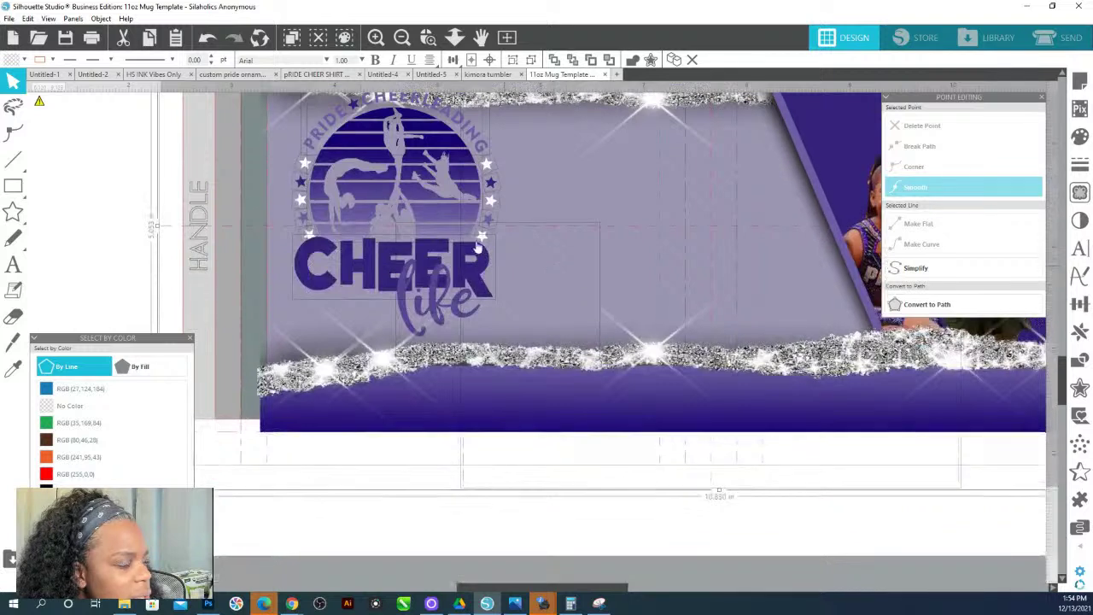
{"action": "left_click", "coordinate": [468, 519]}
{"action": "scroll", "coordinate": [219, 220], "scroll_direction": "up", "scroll_amount": 1}
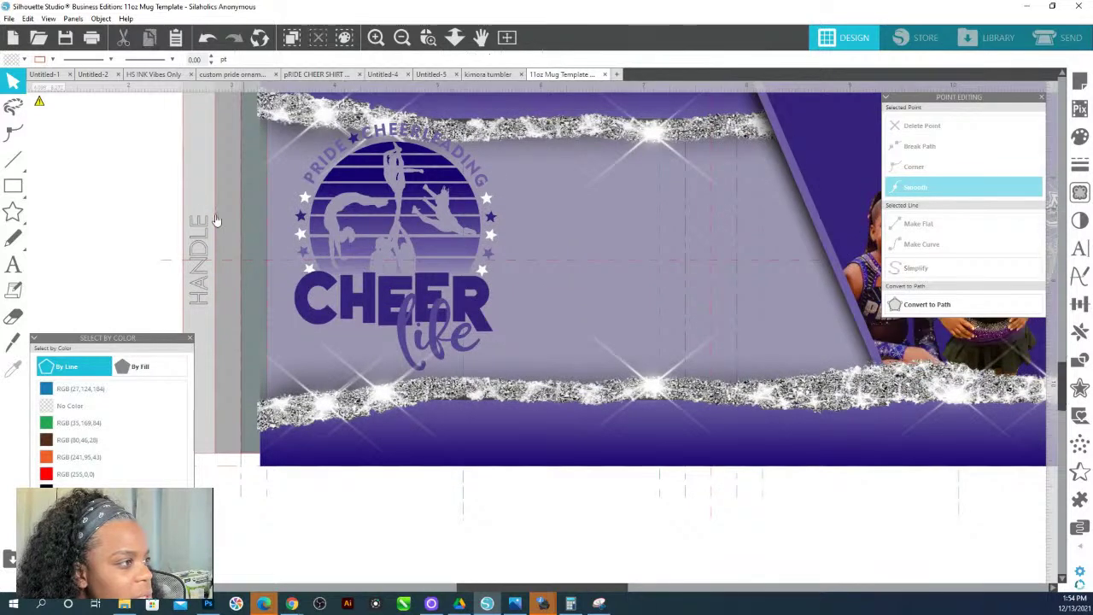
{"action": "left_click", "coordinate": [476, 228]}
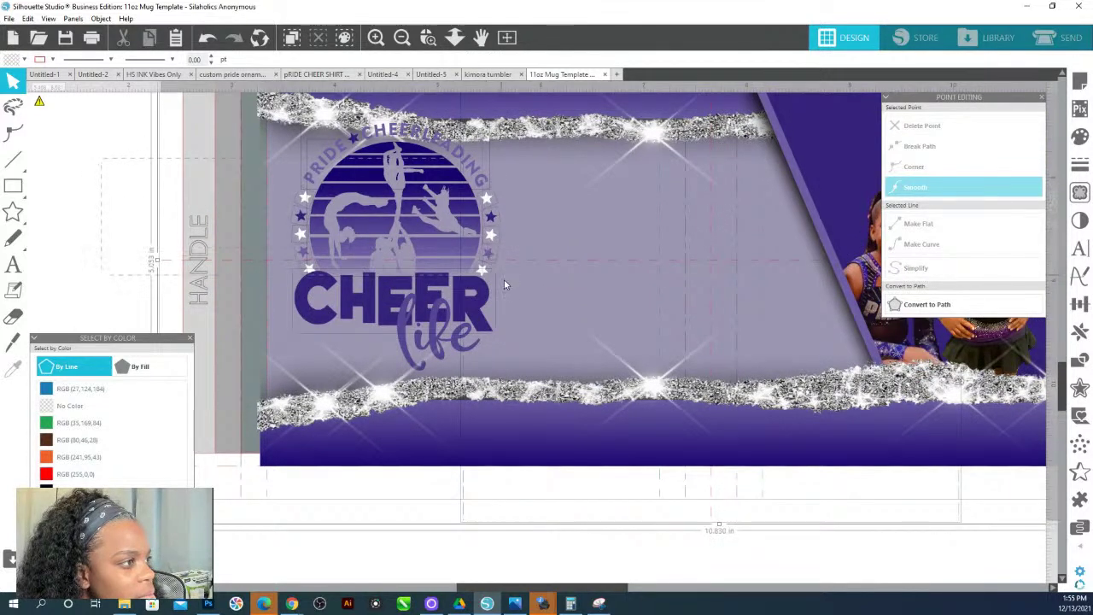
{"action": "left_click", "coordinate": [507, 287]}
{"action": "left_click", "coordinate": [510, 292]}
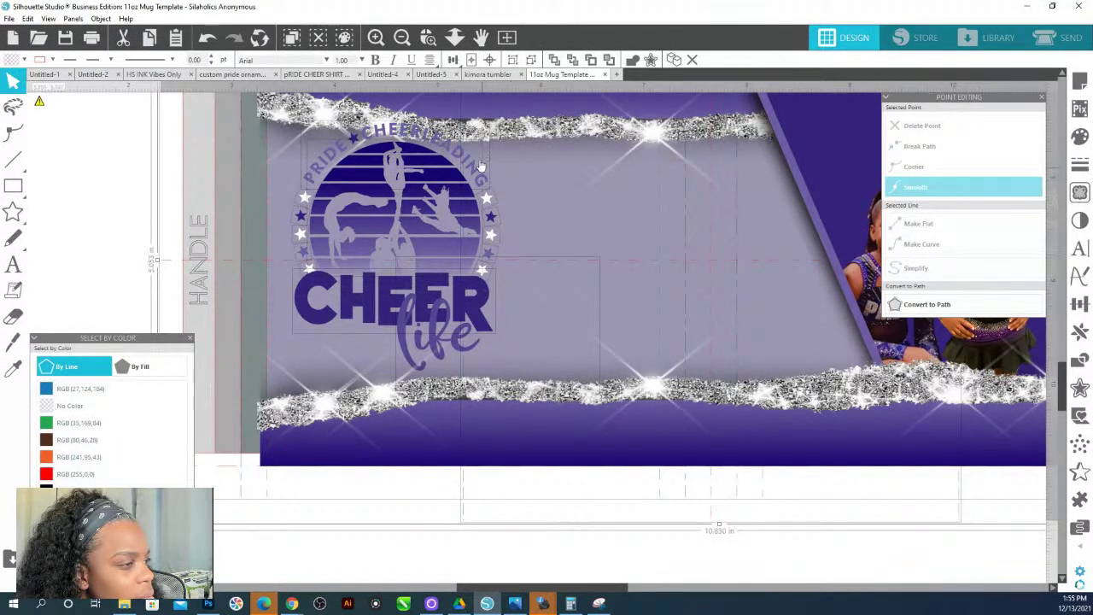
{"action": "left_click", "coordinate": [534, 178]}
{"action": "left_click_drag", "start_coordinate": [430, 184], "coordinate": [388, 536]}
{"action": "left_click", "coordinate": [455, 36]}
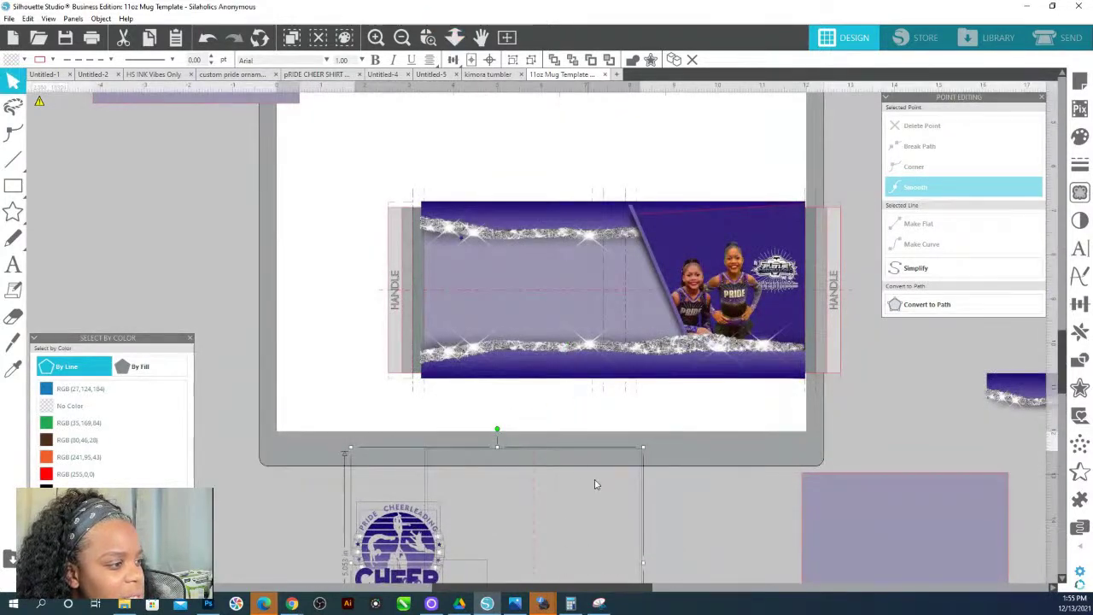
Select the whole CHEER life logo, move it onto the light purple area and scale it to about 1.84 × 2.40 in.
{"action": "scroll", "coordinate": [589, 478], "scroll_direction": "down", "scroll_amount": 2}
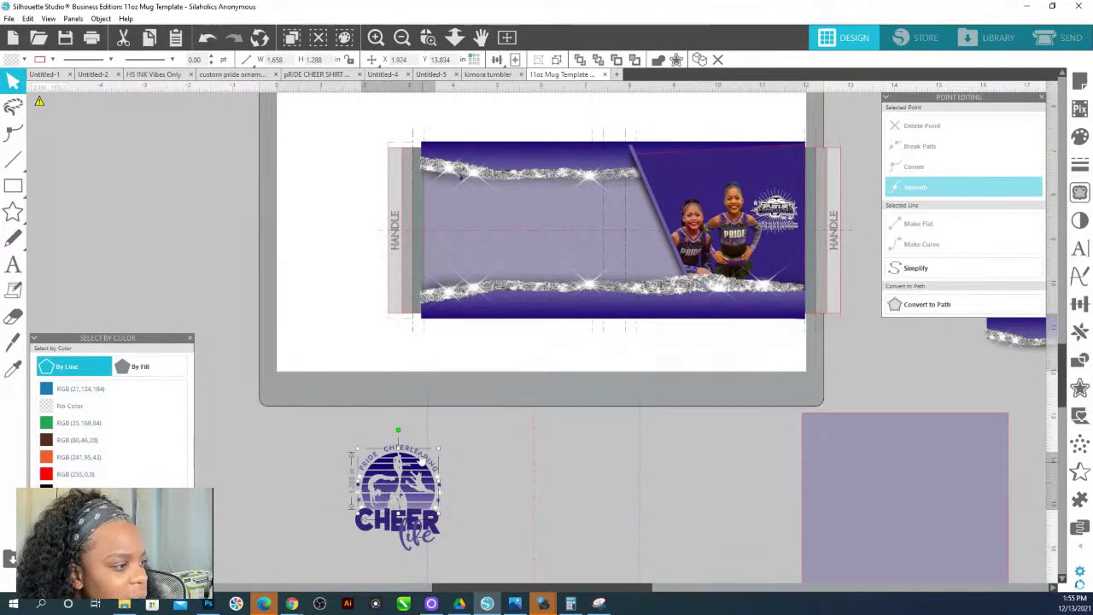
{"action": "left_click", "coordinate": [421, 458]}
{"action": "left_click", "coordinate": [418, 420]}
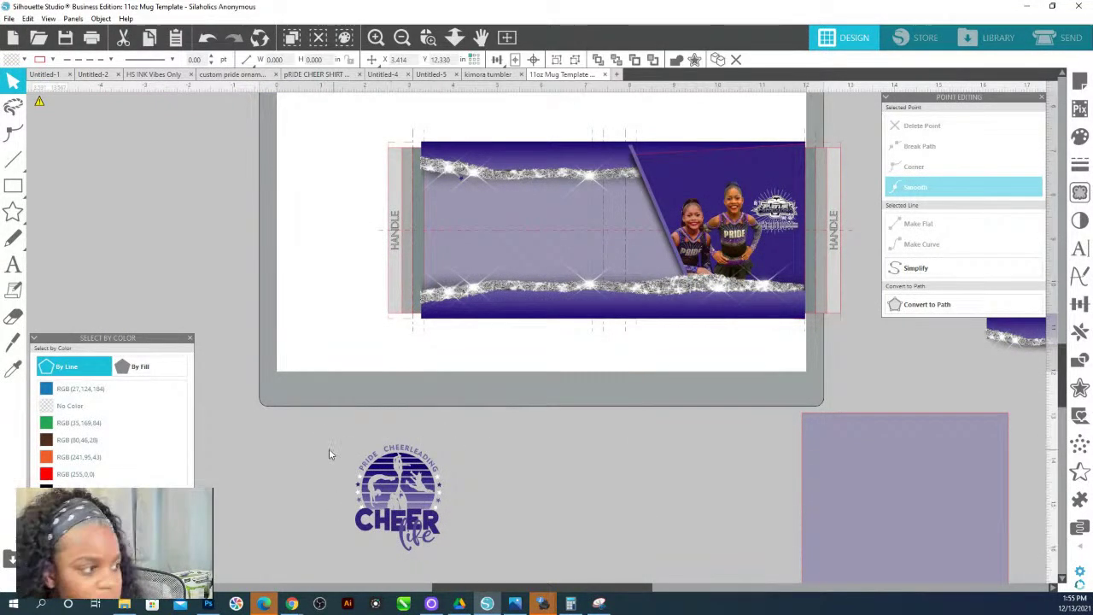
{"action": "left_click", "coordinate": [452, 556]}
{"action": "key", "text": "i"}
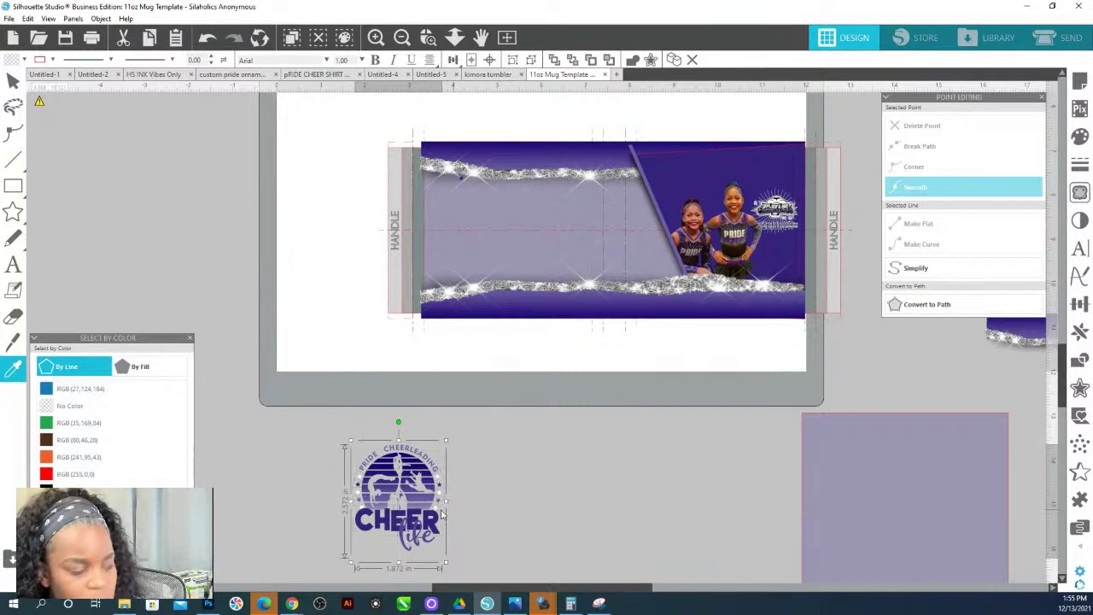
{"action": "left_click_drag", "start_coordinate": [452, 515], "coordinate": [523, 236]}
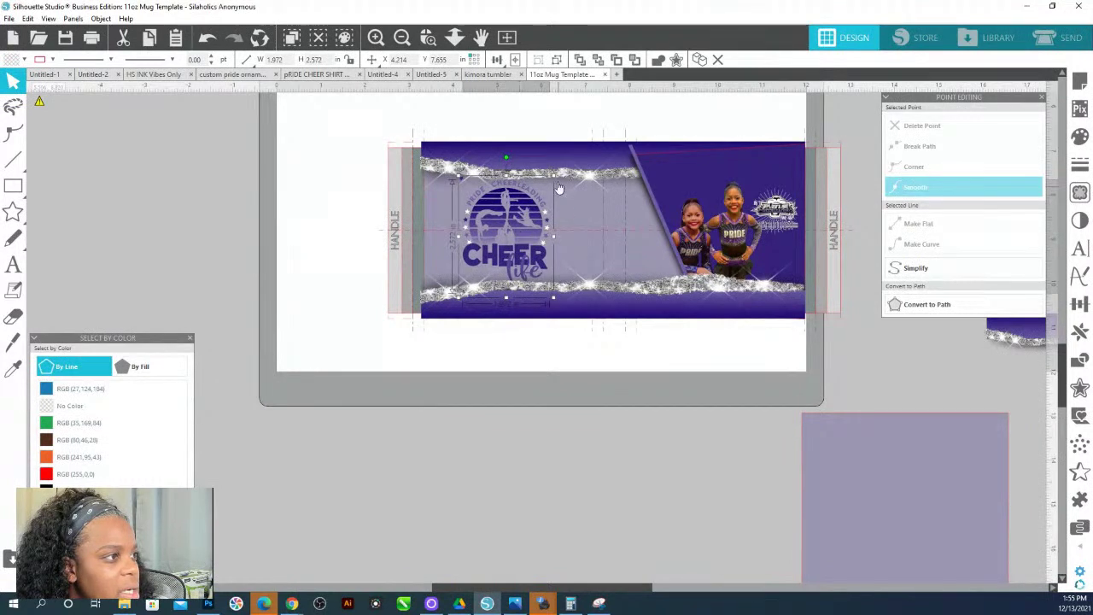
{"action": "left_click_drag", "start_coordinate": [554, 175], "coordinate": [547, 182]}
{"action": "left_click_drag", "start_coordinate": [517, 224], "coordinate": [525, 220]}
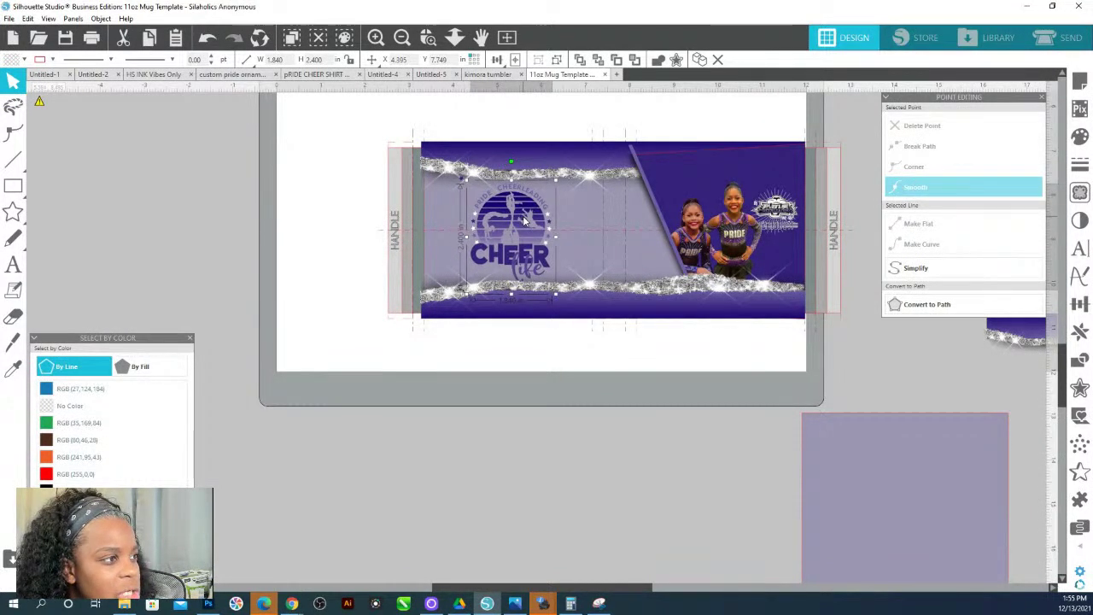
Bring the upper purple glitter band in front of the diagonal stripe and dark purple panel.
{"action": "left_click", "coordinate": [621, 151]}
{"action": "left_click", "coordinate": [554, 161]}
{"action": "right_click", "coordinate": [552, 152]}
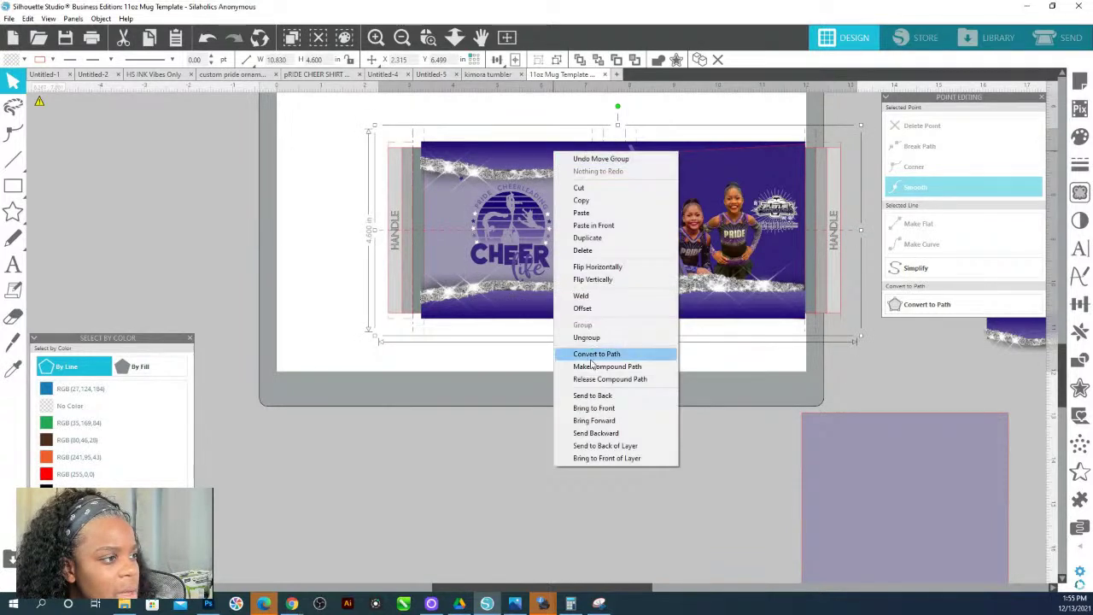
{"action": "left_click", "coordinate": [529, 151]}
{"action": "left_click", "coordinate": [300, 171]}
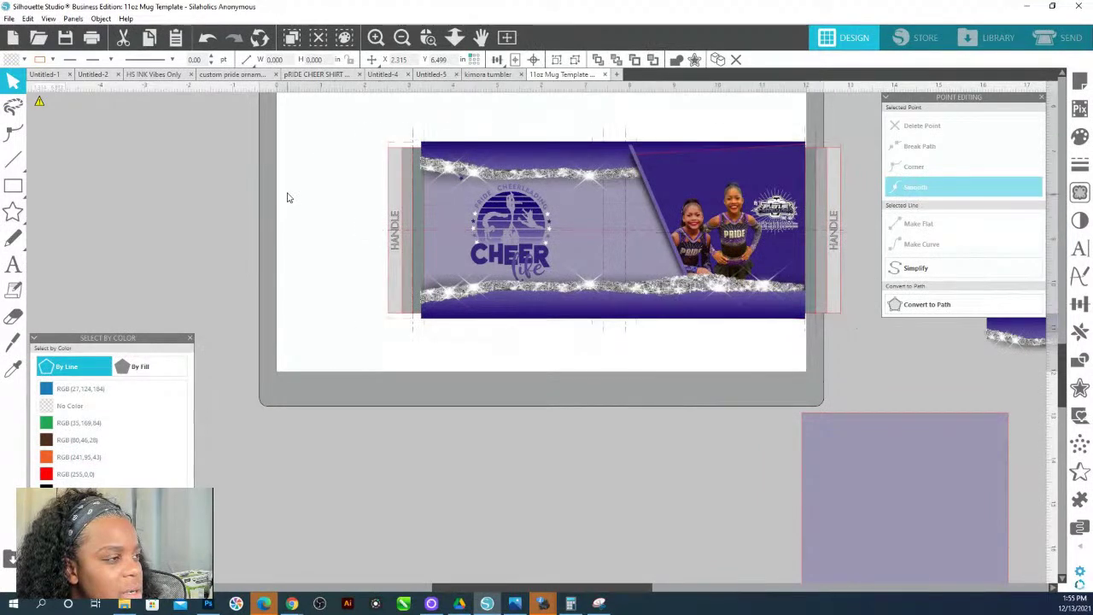
{"action": "left_click", "coordinate": [563, 162]}
{"action": "right_click", "coordinate": [563, 162]}
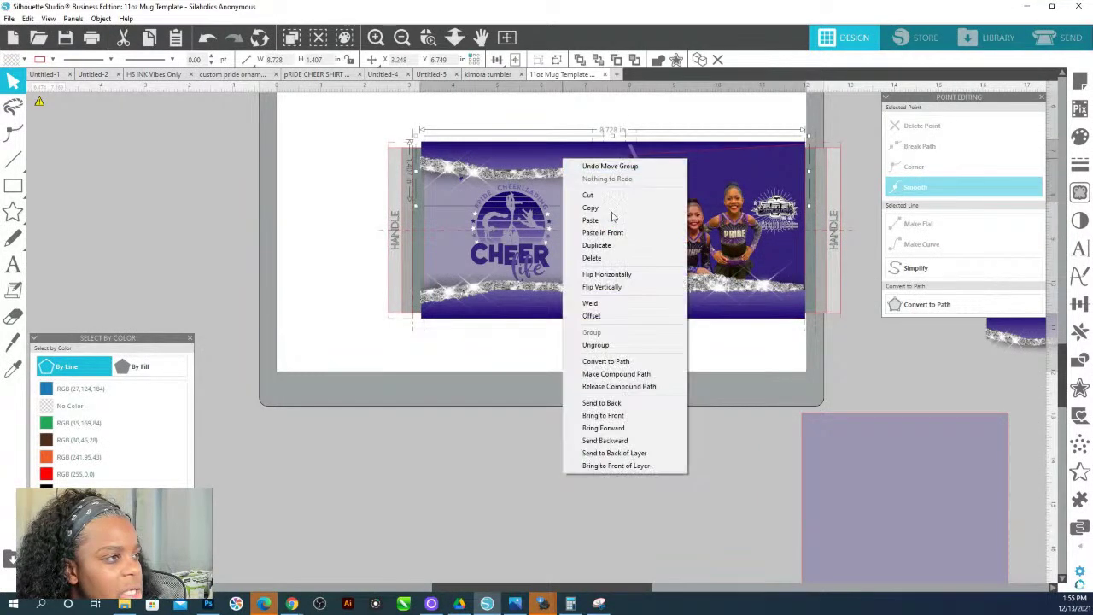
{"action": "left_click", "coordinate": [613, 416]}
{"action": "left_click", "coordinate": [619, 444]}
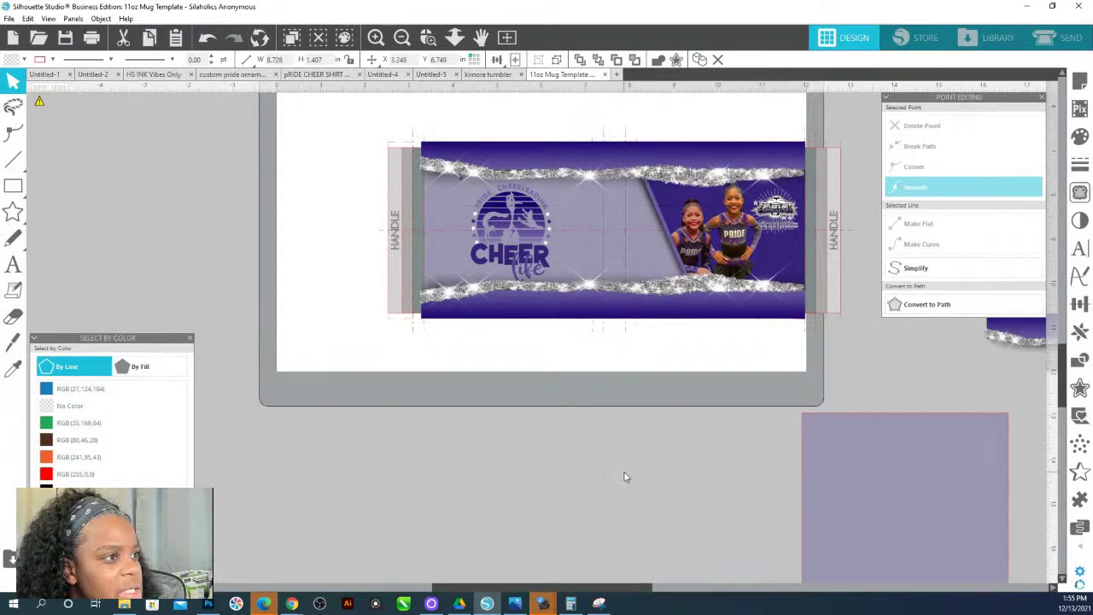
Delete the mug template's left handle, grey edge strips and dashed guide lines around the design.
{"action": "left_click_drag", "start_coordinate": [357, 125], "coordinate": [421, 269]}
{"action": "key", "text": "ctrl+z"}
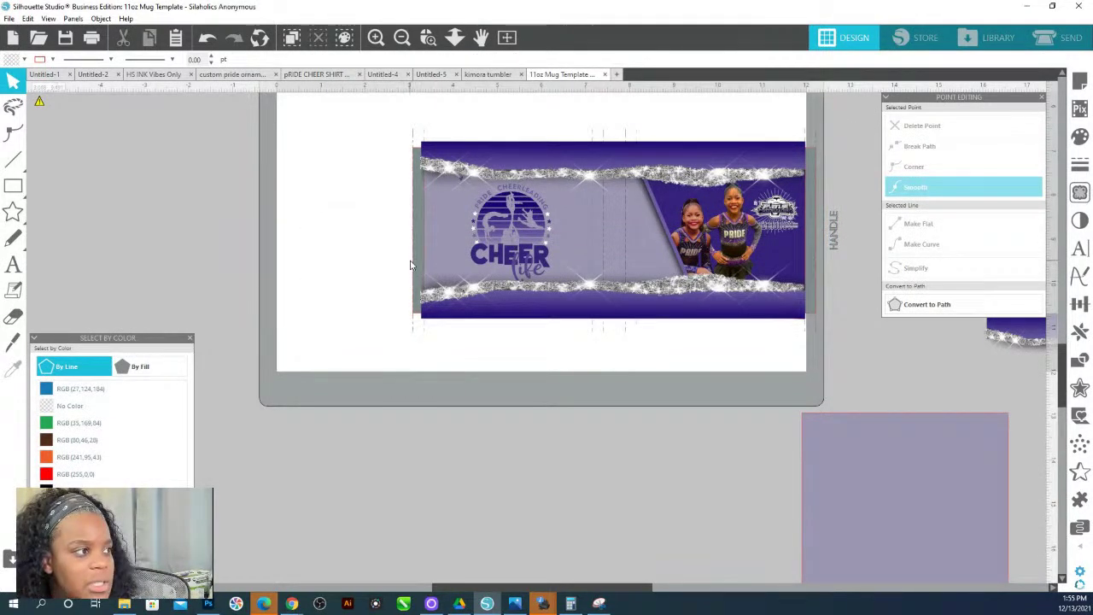
{"action": "left_click", "coordinate": [417, 249]}
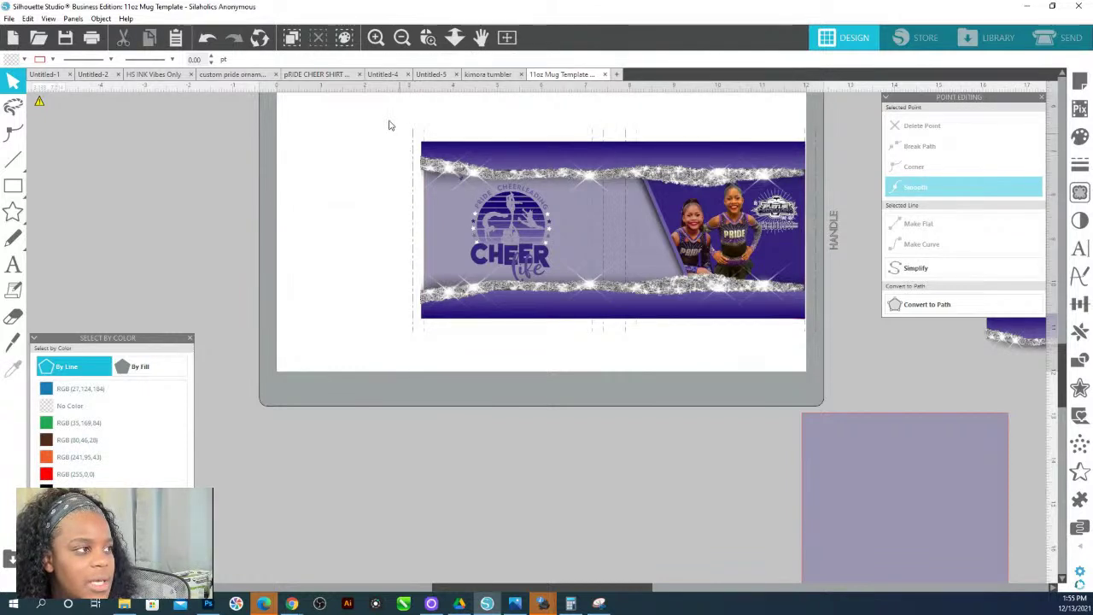
{"action": "left_click", "coordinate": [754, 137]}
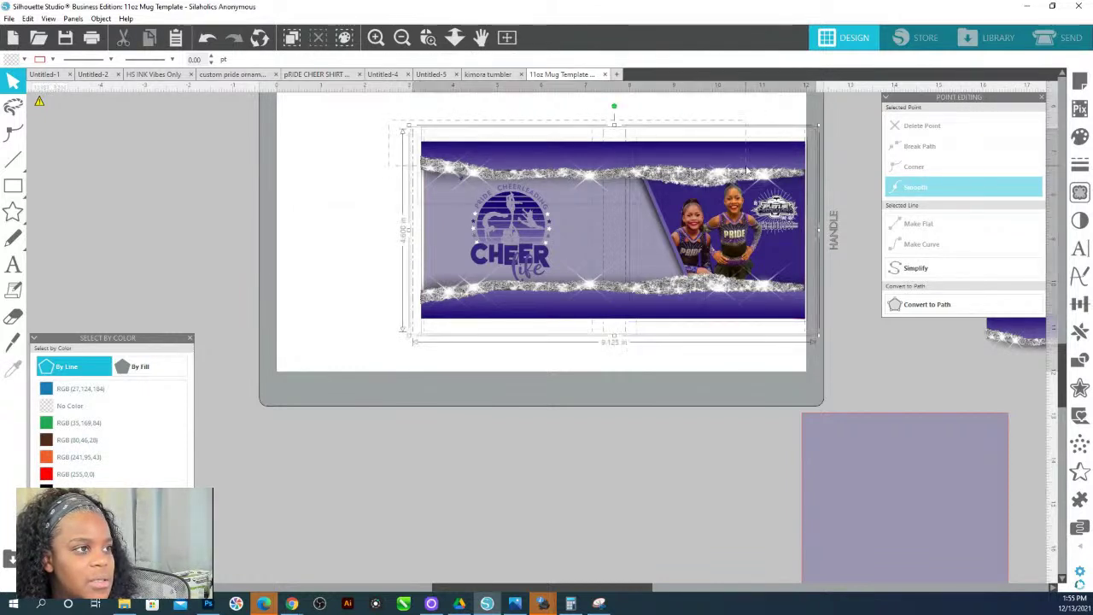
{"action": "left_click", "coordinate": [825, 137]}
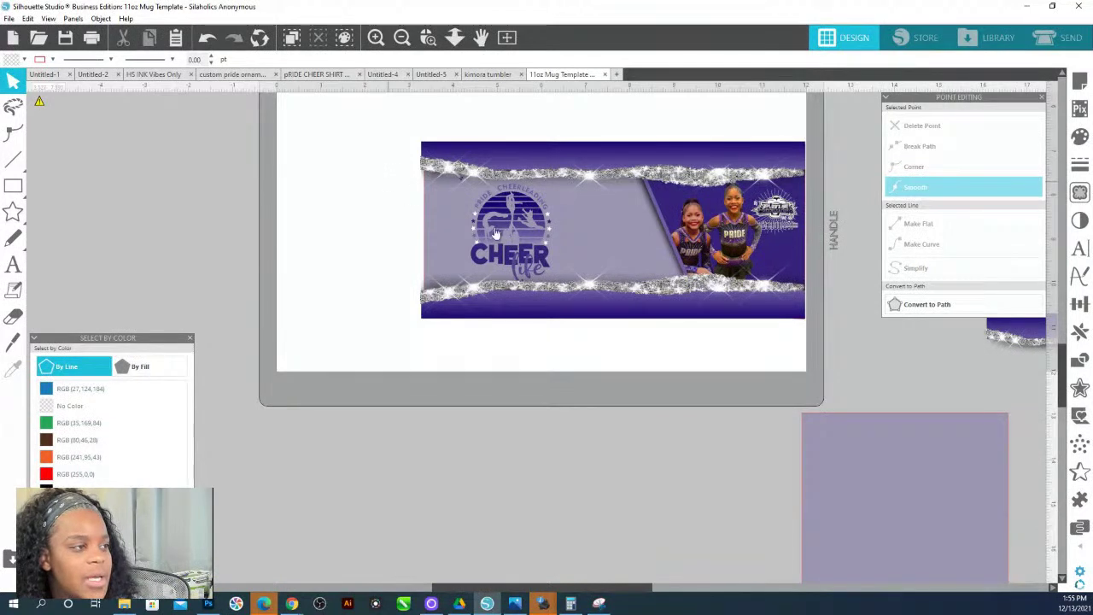
Nudge the CHEER life logo toward the middle and shift the diagonal stripe with the shorter cheerleader toward it.
{"action": "left_click_drag", "start_coordinate": [528, 241], "coordinate": [541, 241]}
{"action": "left_click", "coordinate": [629, 238]}
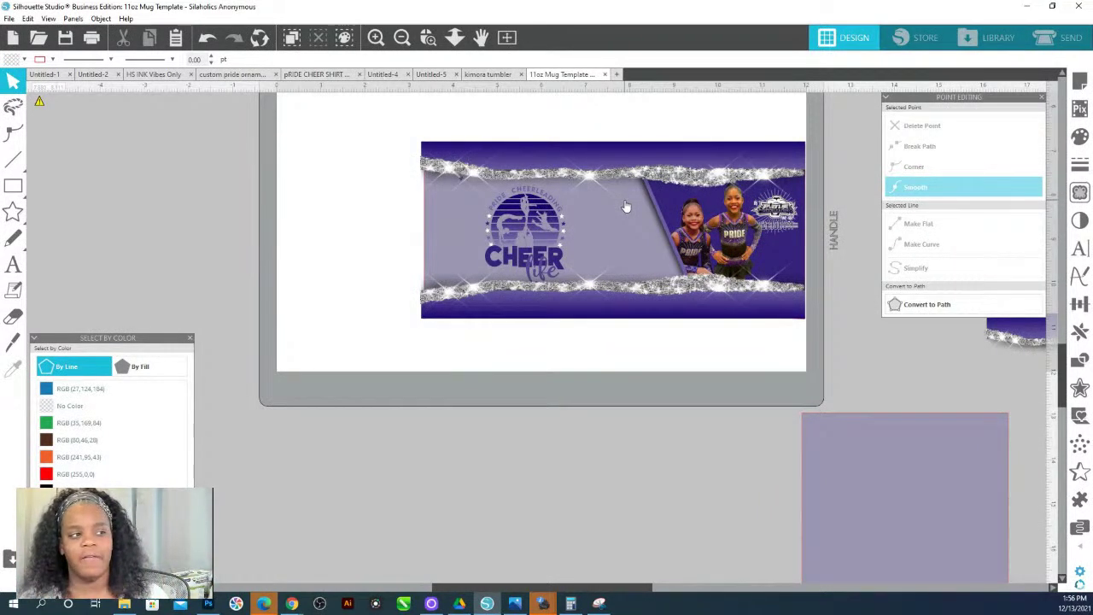
{"action": "left_click", "coordinate": [681, 245]}
{"action": "left_click", "coordinate": [669, 246]}
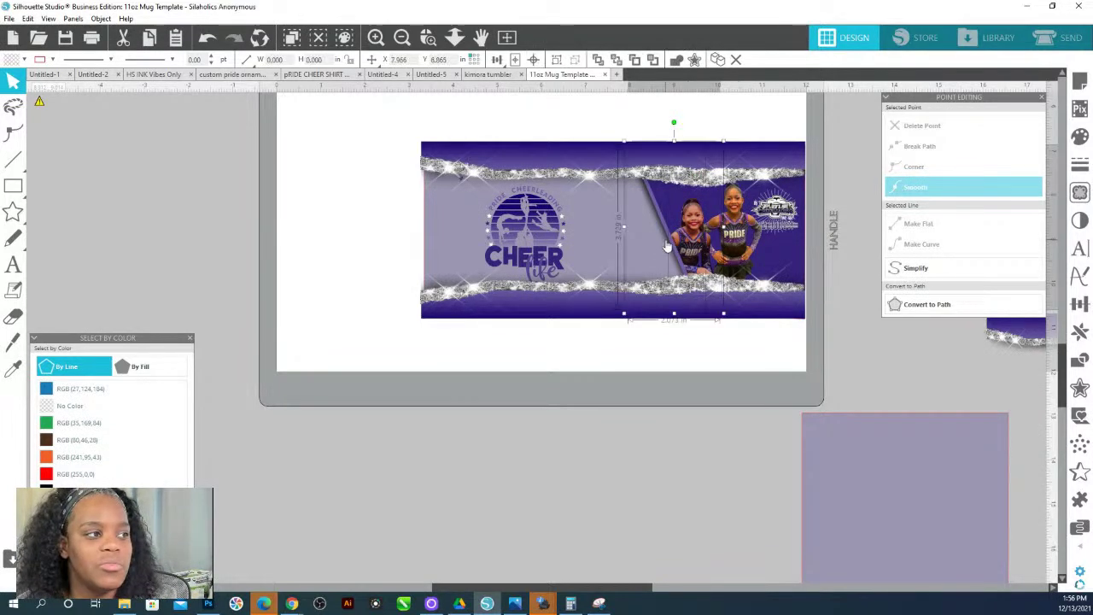
{"action": "left_click_drag", "start_coordinate": [670, 246], "coordinate": [629, 246]}
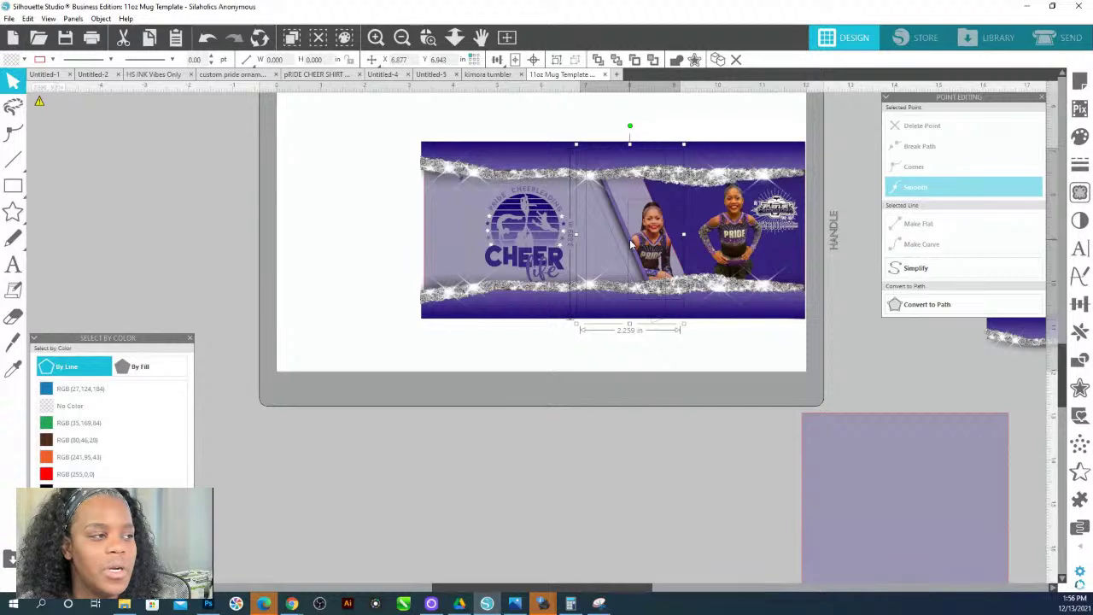
Extend the slanted edge points of the dark purple panel to meet the shifted diagonal stripe.
{"action": "left_click", "coordinate": [681, 213]}
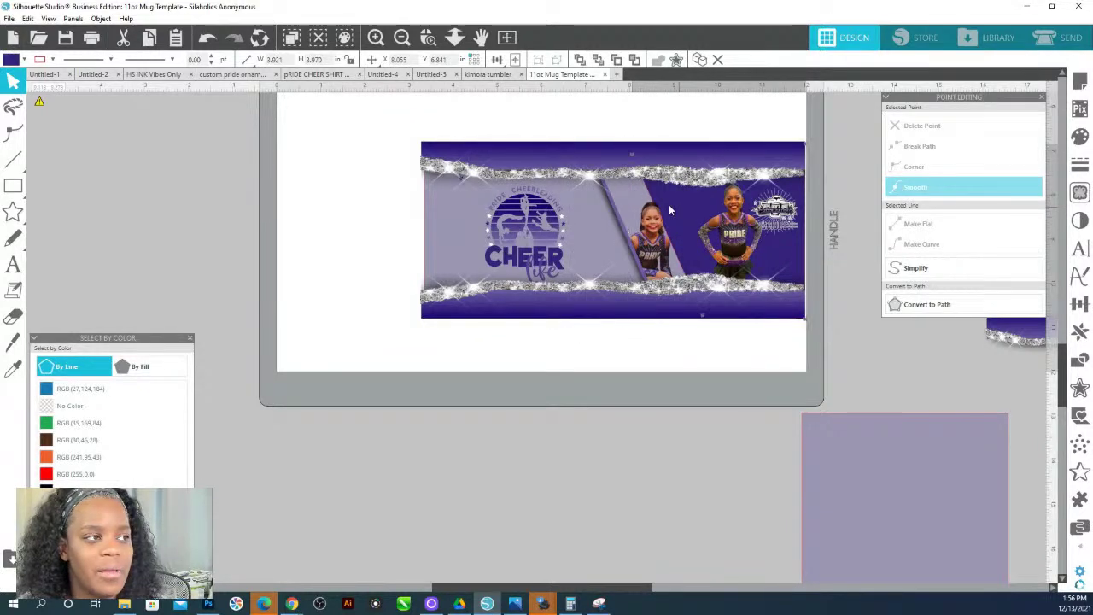
{"action": "key", "text": "b"}
{"action": "left_click", "coordinate": [590, 153]}
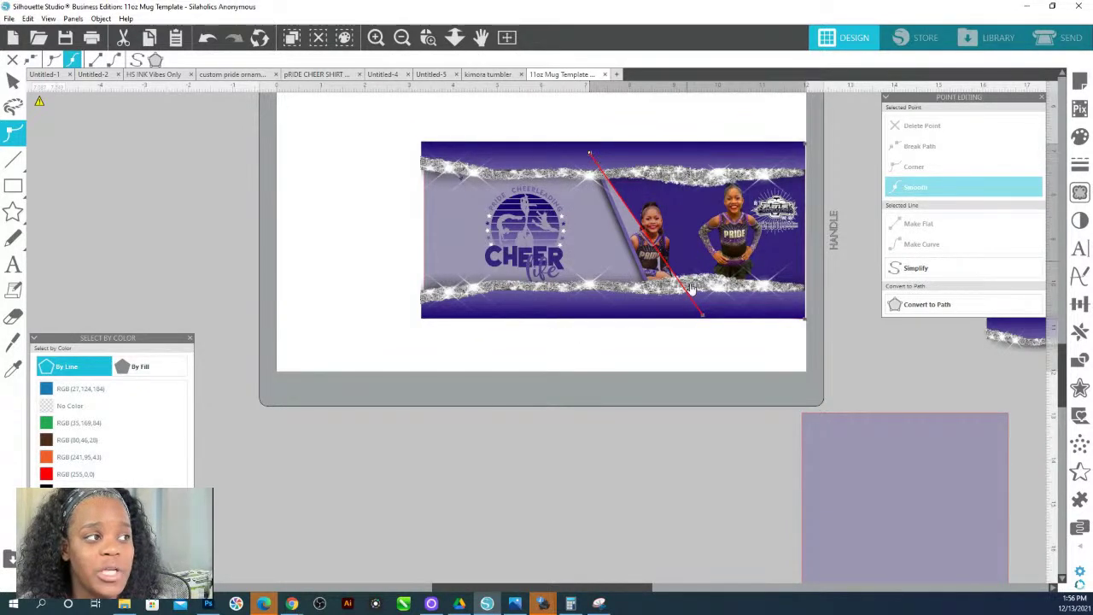
{"action": "left_click", "coordinate": [702, 322]}
Move the taller cheerleader beside the shorter one and enlarge the Pride Cheerleading logo to about 1.87 × 1.83 in.
{"action": "left_click_drag", "start_coordinate": [723, 242], "coordinate": [692, 241]}
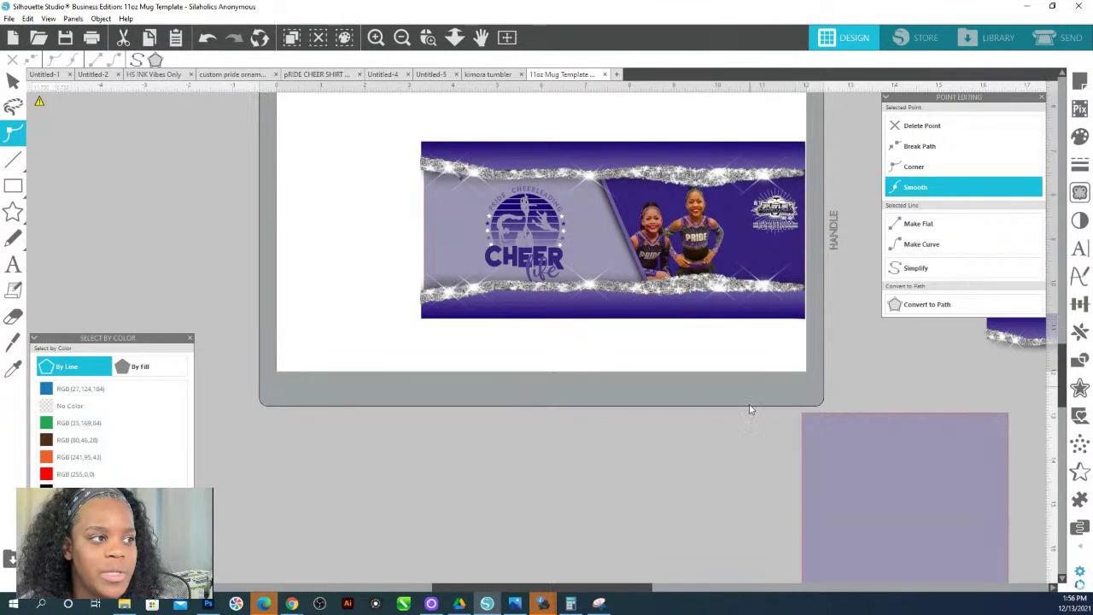
{"action": "double_click", "coordinate": [778, 227]}
{"action": "left_click_drag", "start_coordinate": [745, 240], "coordinate": [801, 284]}
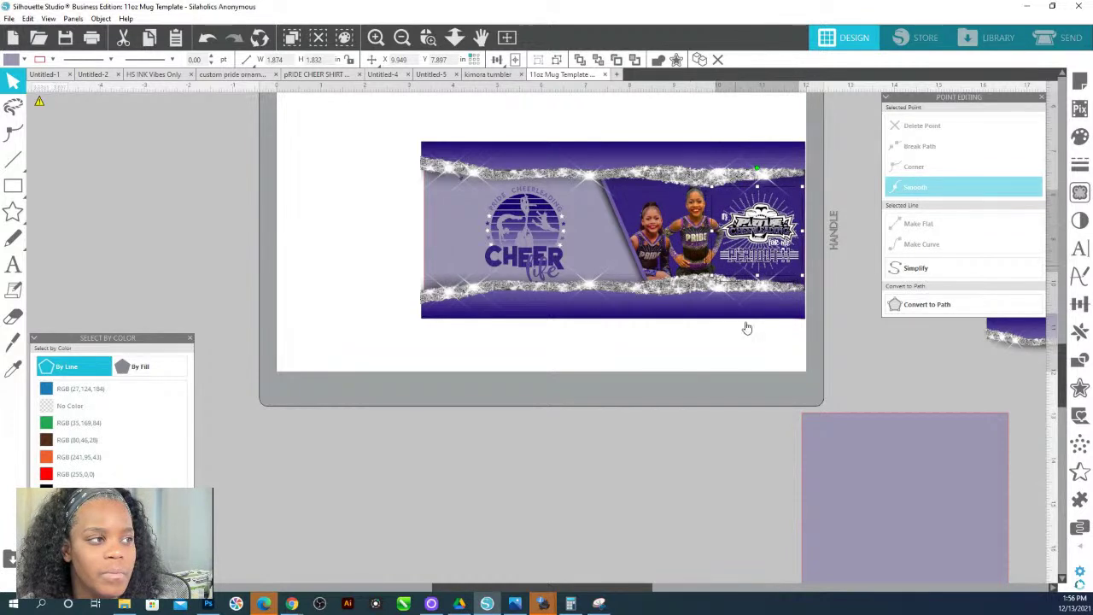
{"action": "left_click", "coordinate": [642, 382]}
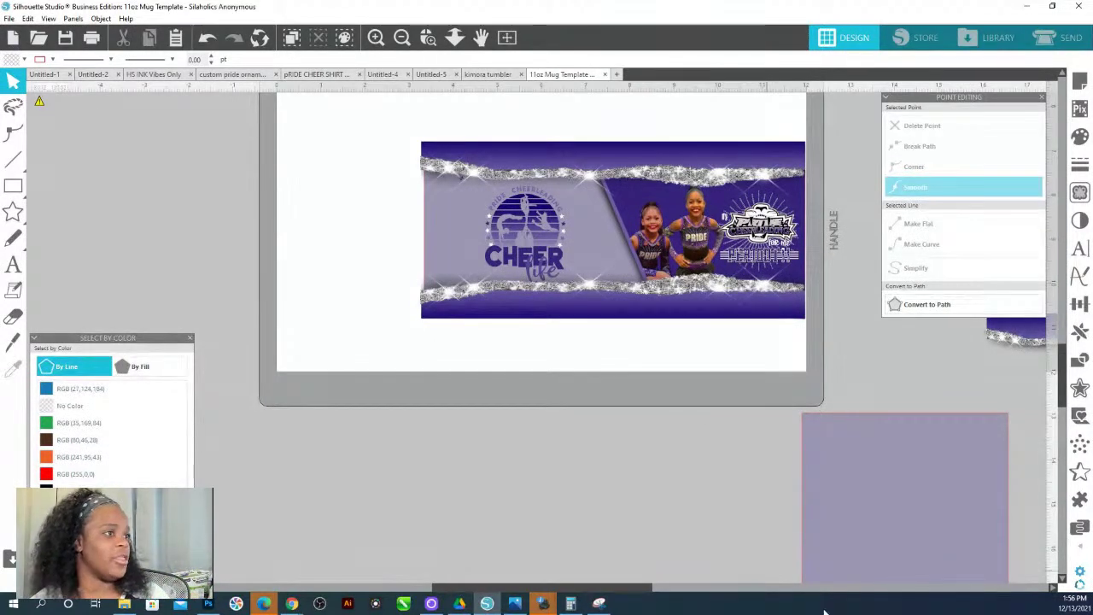
Switch to File Explorer and browse the Downloads folder and its Etsy Downloads subfolder.
{"action": "left_click_drag", "start_coordinate": [763, 530], "coordinate": [629, 570]}
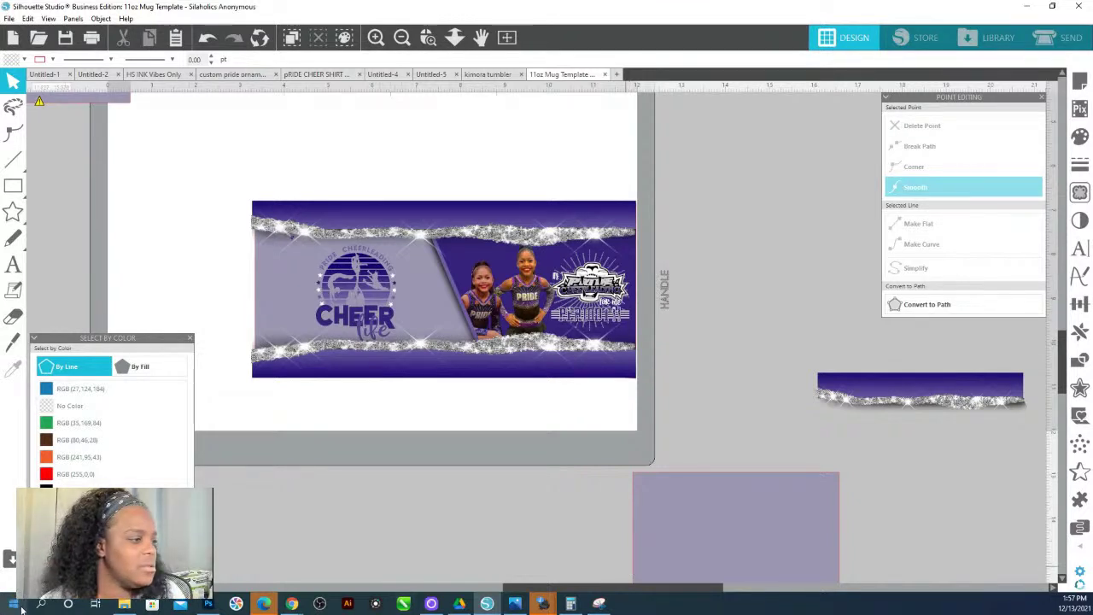
{"action": "left_click", "coordinate": [125, 605]}
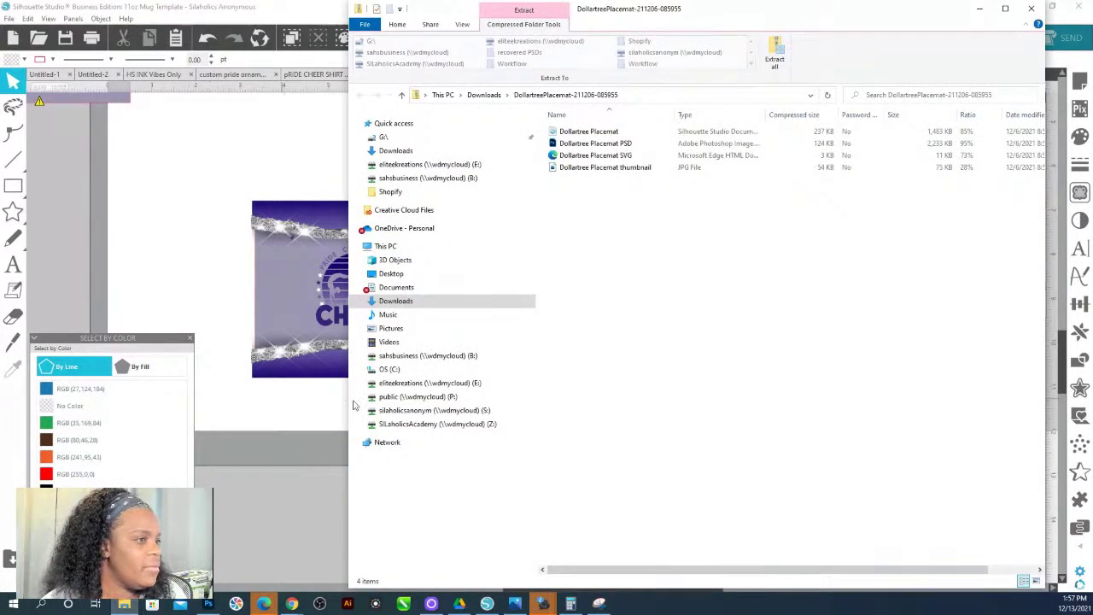
{"action": "left_click", "coordinate": [397, 300]}
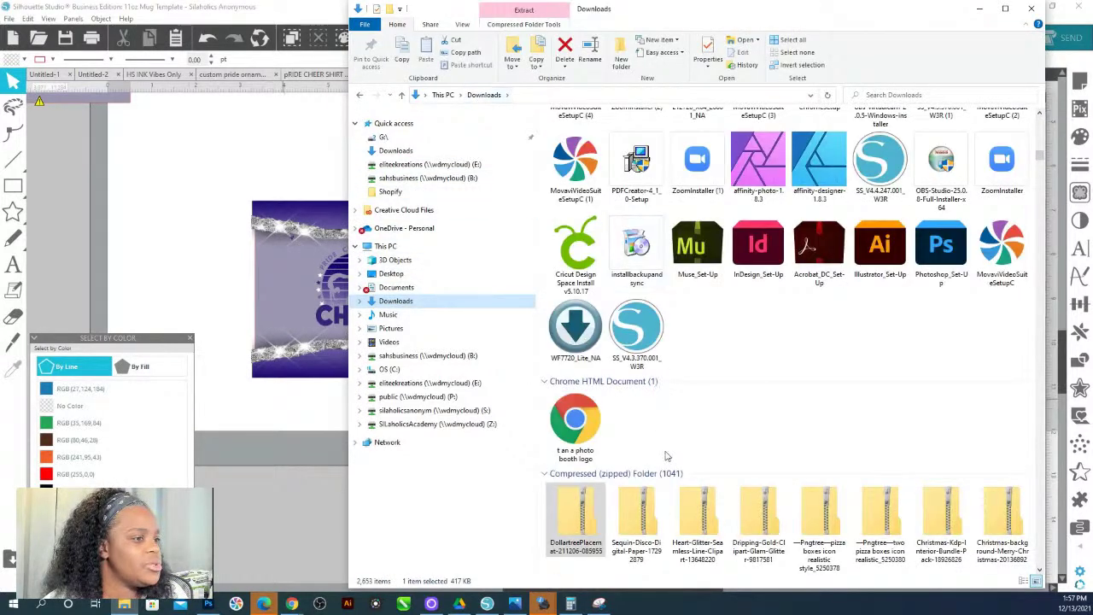
{"action": "scroll", "coordinate": [670, 445], "scroll_direction": "down", "scroll_amount": 10}
{"action": "scroll", "coordinate": [669, 444], "scroll_direction": "down", "scroll_amount": 15}
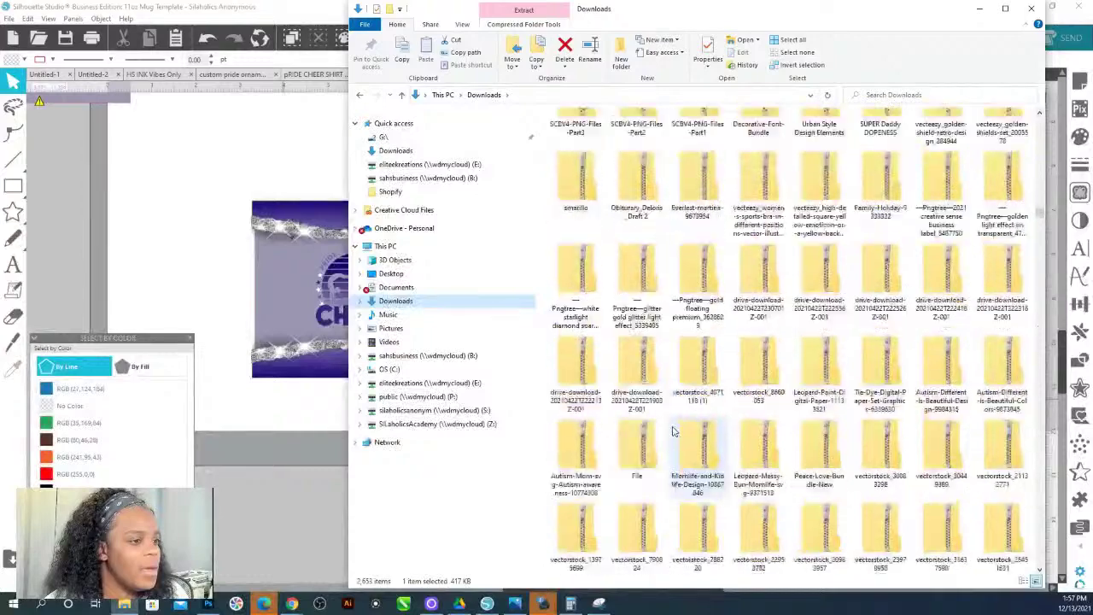
{"action": "scroll", "coordinate": [675, 433], "scroll_direction": "down", "scroll_amount": 15}
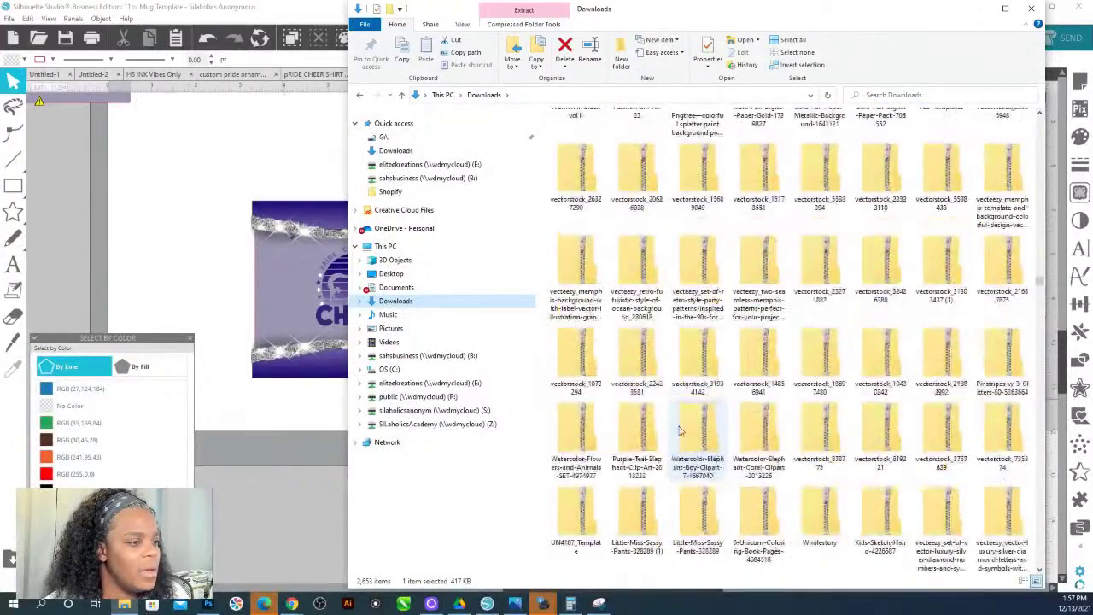
{"action": "scroll", "coordinate": [681, 433], "scroll_direction": "down", "scroll_amount": 3}
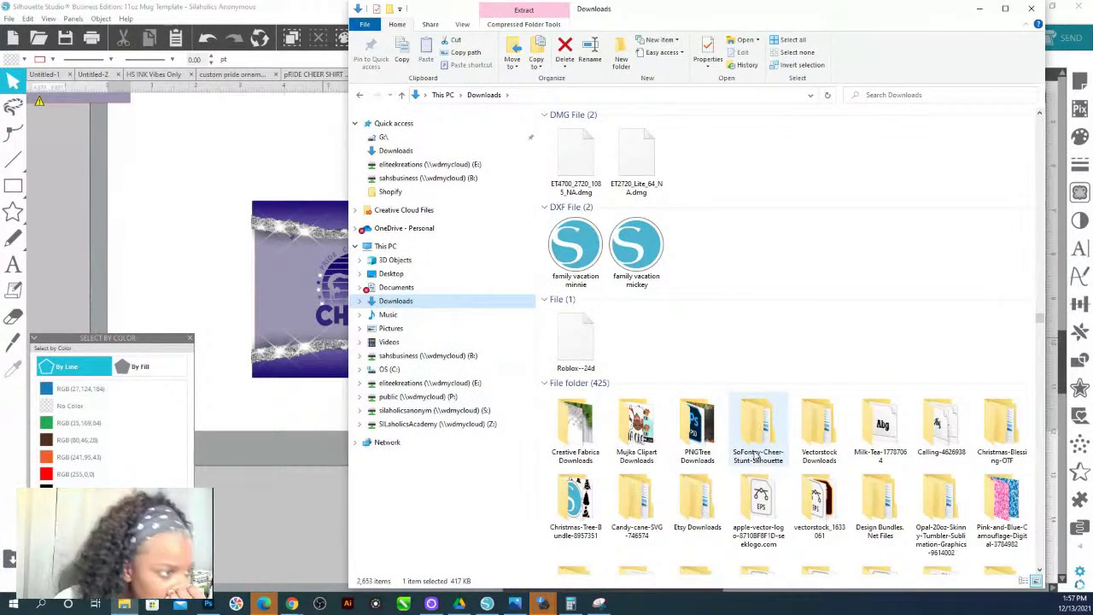
{"action": "double_click", "coordinate": [697, 504]}
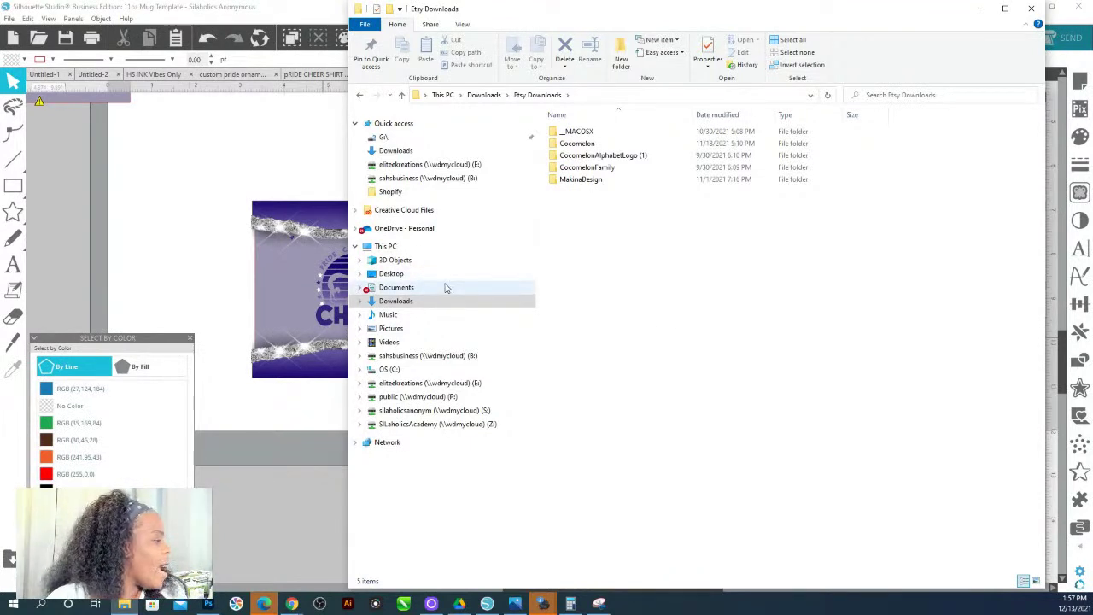
{"action": "left_click", "coordinate": [208, 185]}
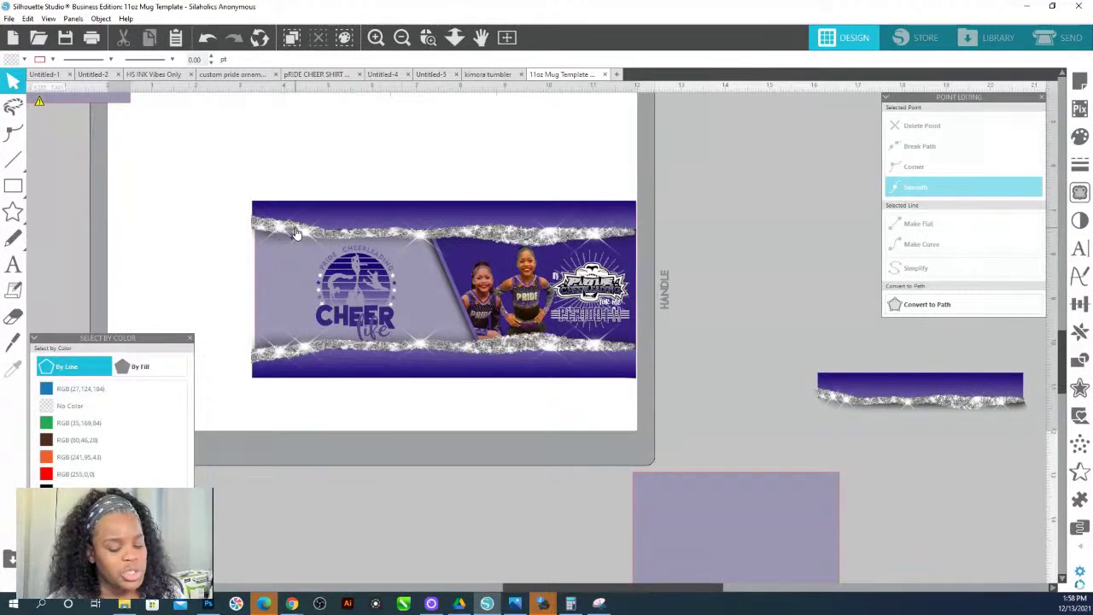
Select all parts of the mug design and examine the finished layout close up.
{"action": "left_click", "coordinate": [245, 250]}
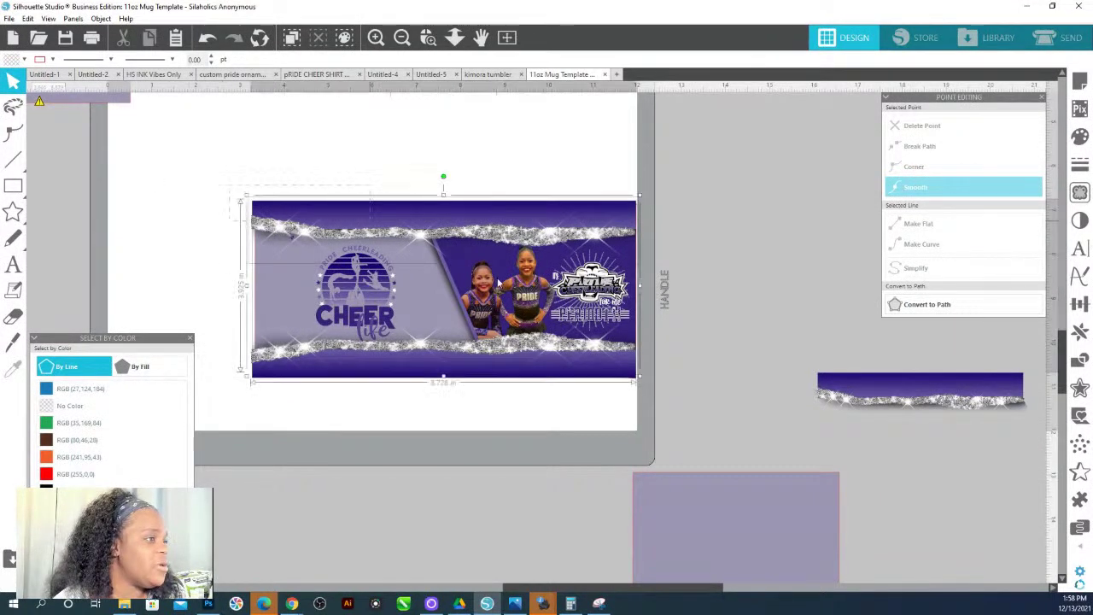
{"action": "left_click", "coordinate": [428, 36]}
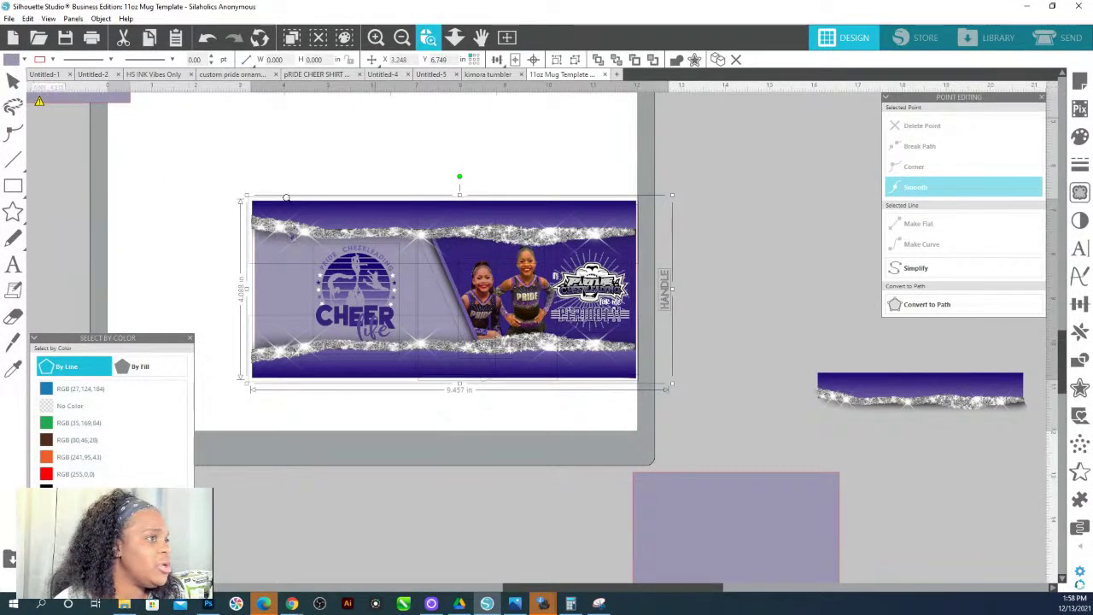
{"action": "left_click_drag", "start_coordinate": [690, 382], "coordinate": [243, 192]}
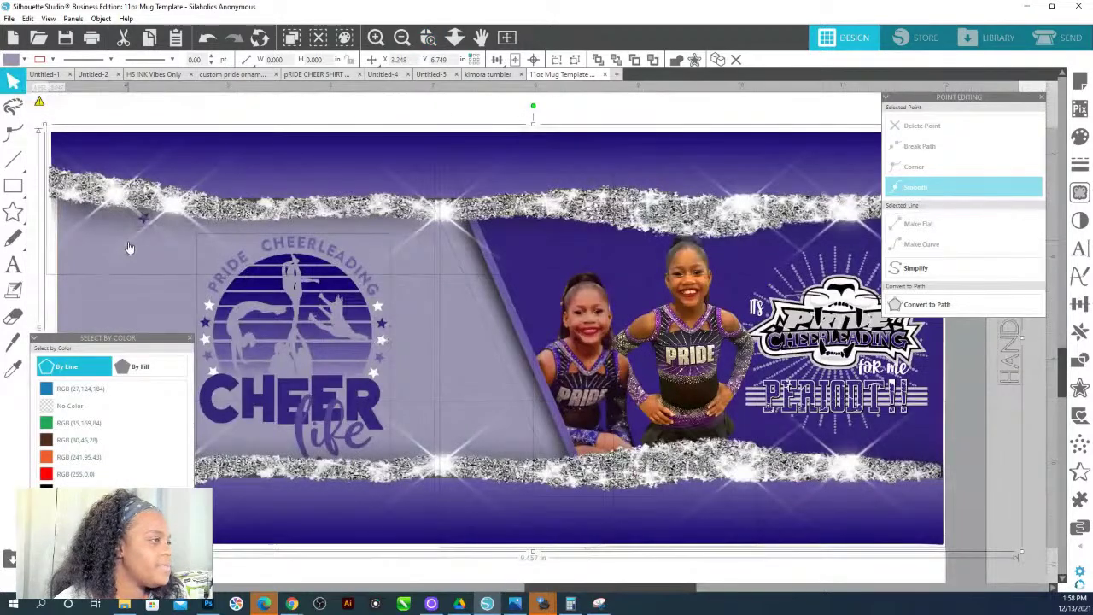
{"action": "right_click", "coordinate": [129, 244]}
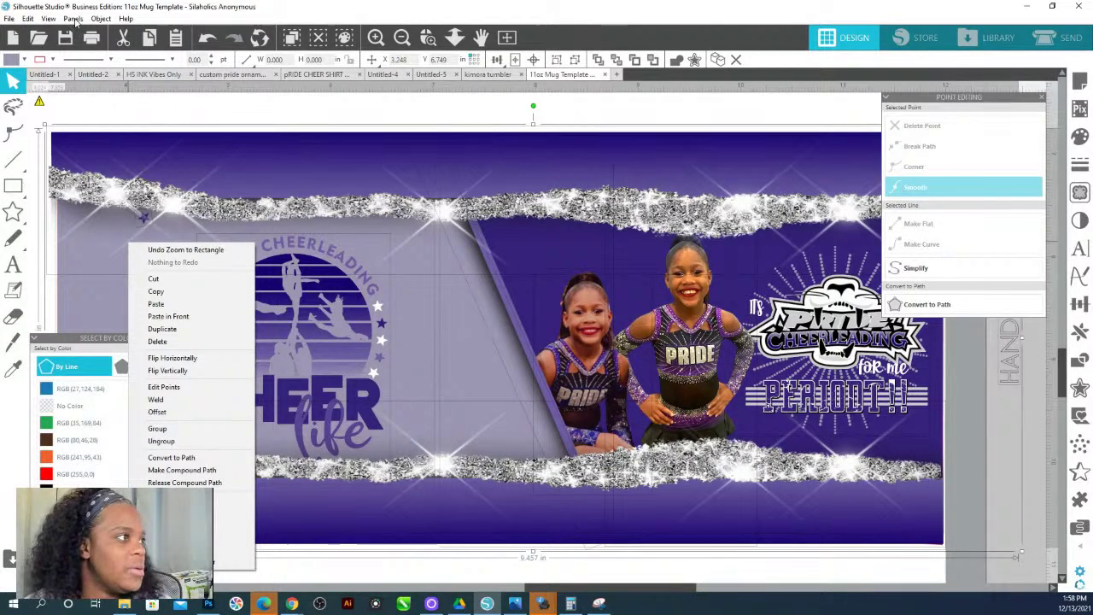
{"action": "left_click", "coordinate": [103, 19]}
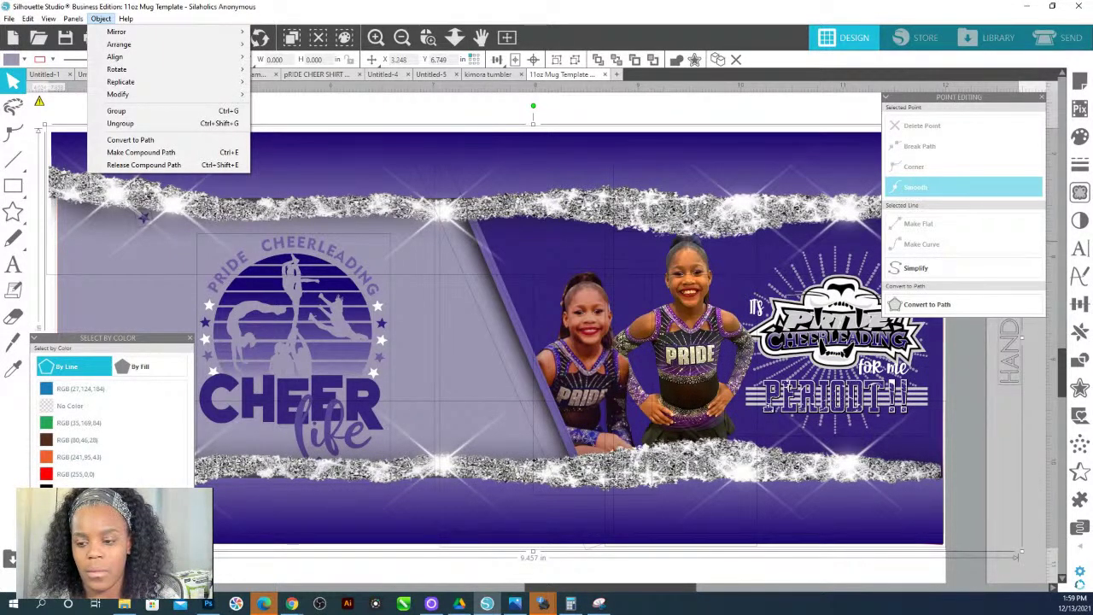
{"action": "left_click", "coordinate": [292, 604]}
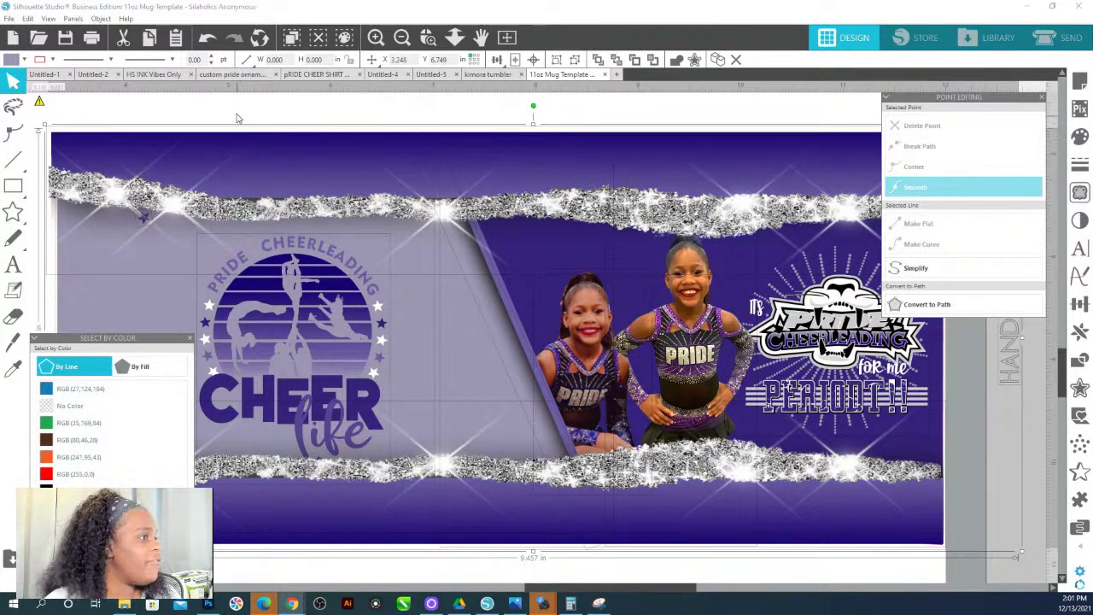
Move the vertical handle label from beside the mug design to just above its upper edge, over the CHEER life logo.
{"action": "left_click", "coordinate": [274, 152]}
{"action": "left_click", "coordinate": [271, 147]}
{"action": "right_click", "coordinate": [272, 147]}
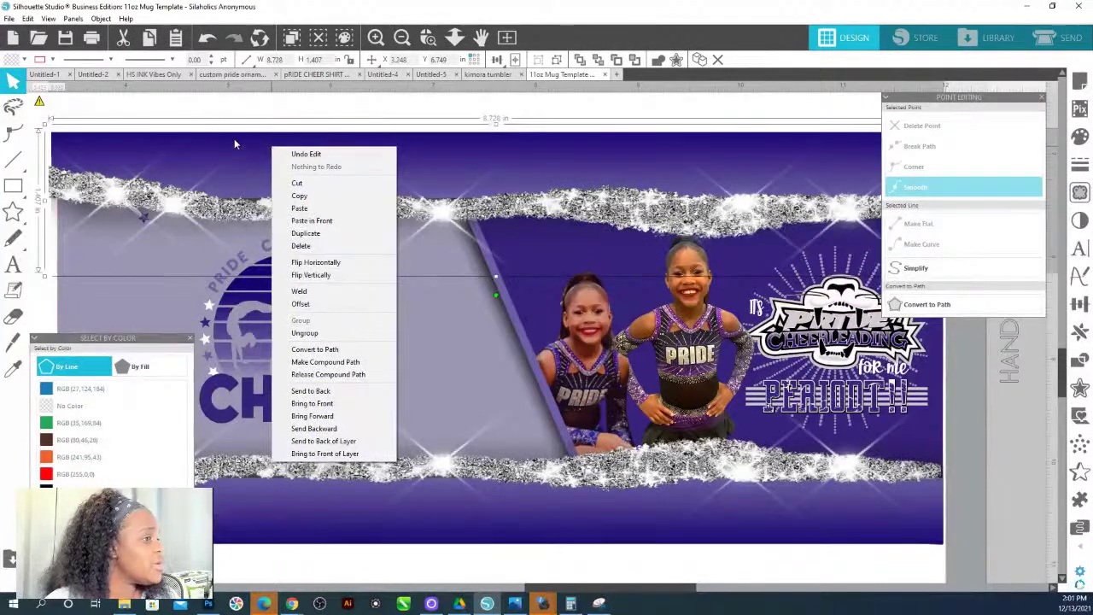
{"action": "left_click", "coordinate": [294, 151]}
{"action": "left_click", "coordinate": [287, 183]}
{"action": "left_click_drag", "start_coordinate": [287, 182], "coordinate": [284, 124]}
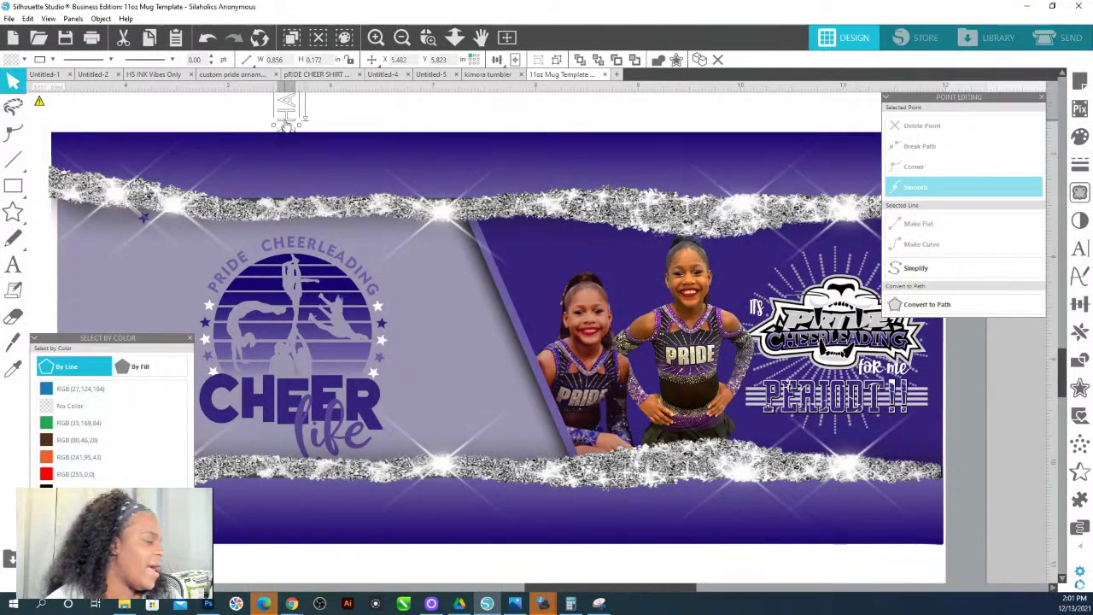
{"action": "right_click", "coordinate": [285, 124]}
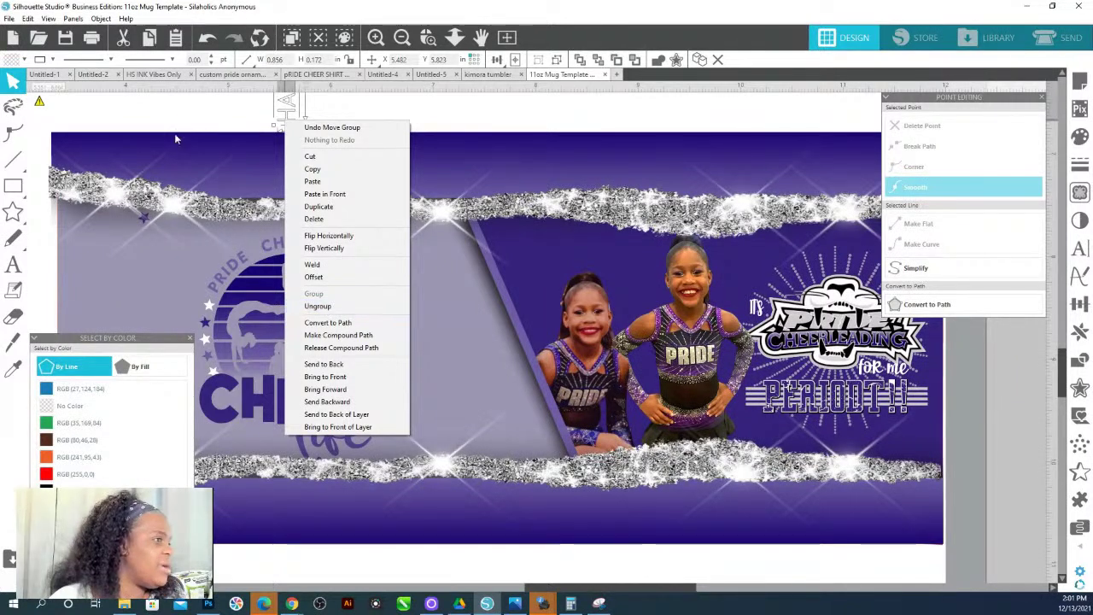
Draw a rectangle about 0.78 × 0.30 in across the design's upper edge near its left corner and select it together with the handle label.
{"action": "left_click", "coordinate": [13, 185]}
{"action": "left_click_drag", "start_coordinate": [96, 109], "coordinate": [180, 147]}
{"action": "right_click", "coordinate": [180, 123]}
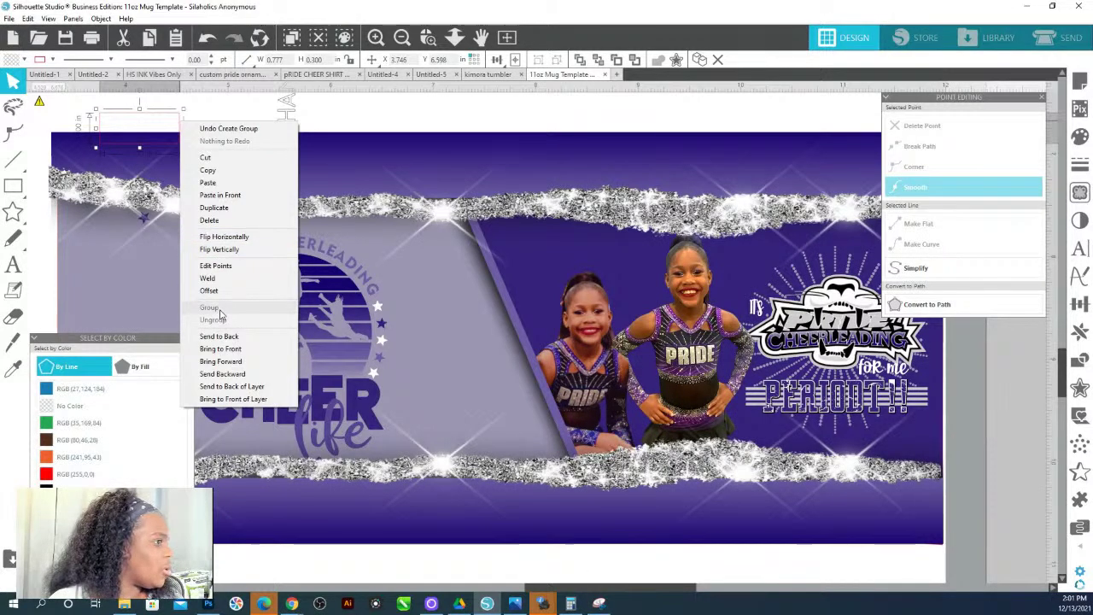
{"action": "left_click", "coordinate": [72, 106]}
{"action": "right_click", "coordinate": [280, 121]}
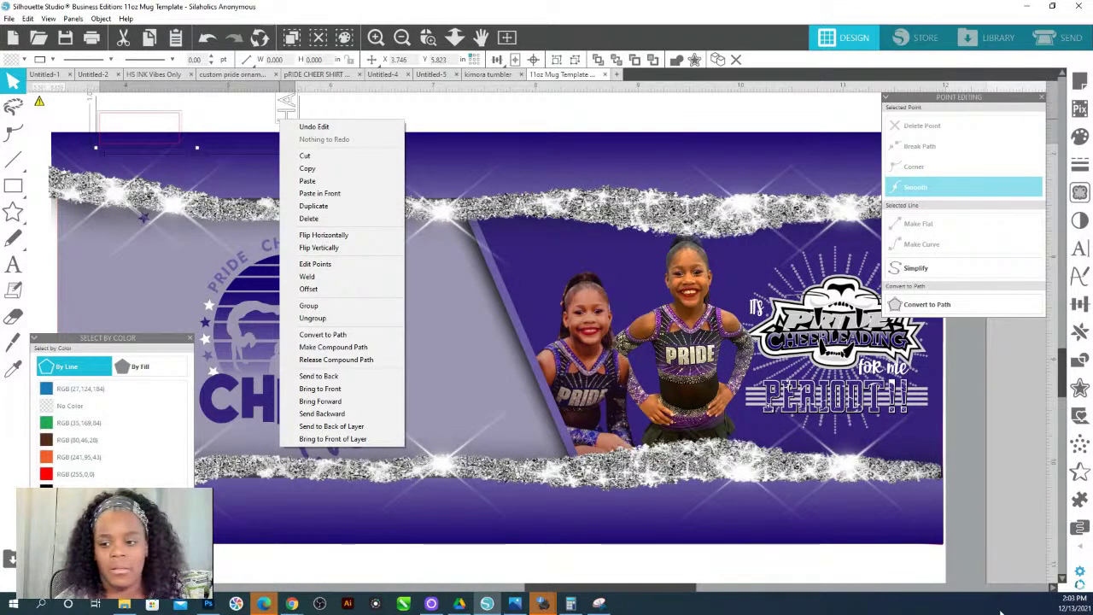
{"action": "key", "text": "Escape"}
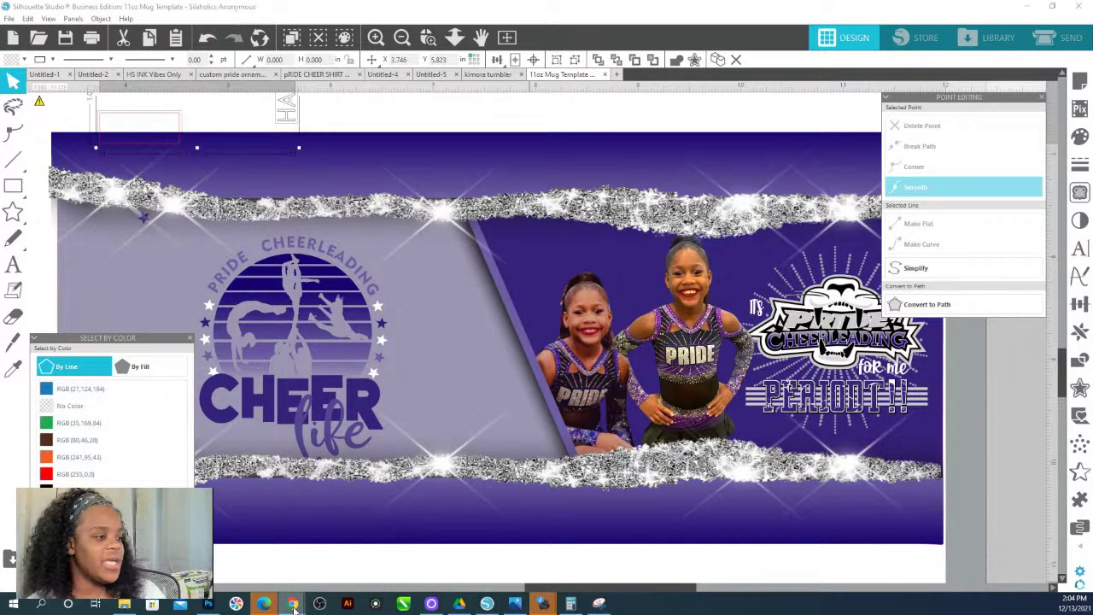
Switch to Chrome and bring up the Silaholics Anonymous shop home page.
{"action": "mouse_move", "coordinate": [292, 604]}
{"action": "left_click", "coordinate": [443, 529]}
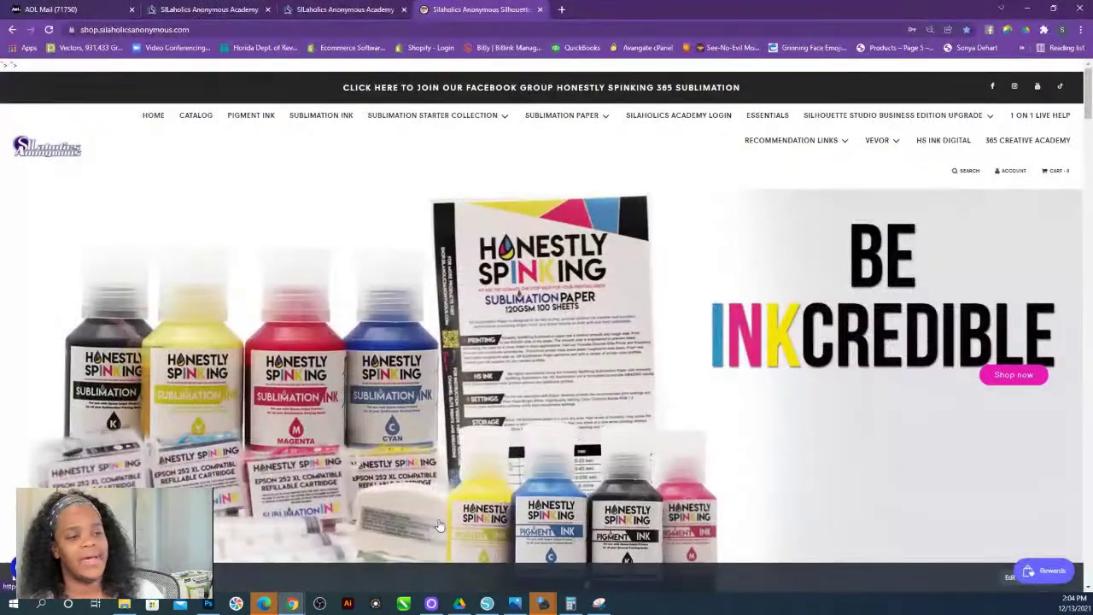